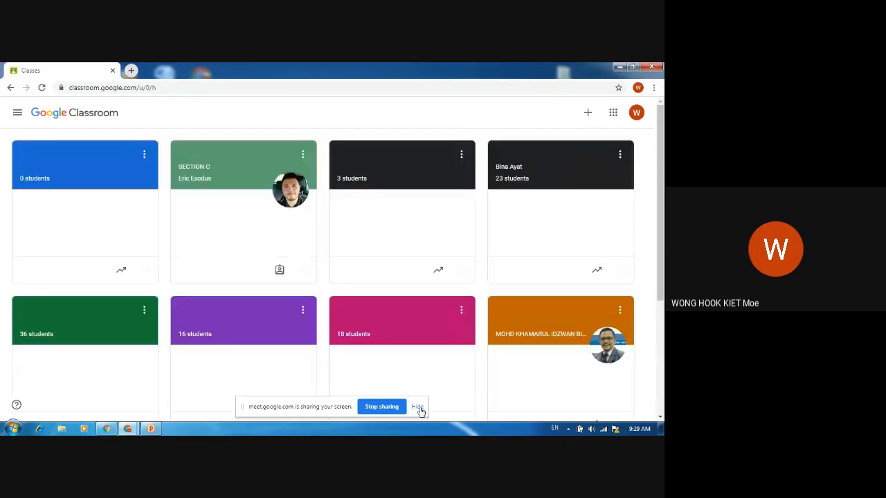
- Hide the screen-sharing notice and open the form for creating a new class
left_click(417, 407)
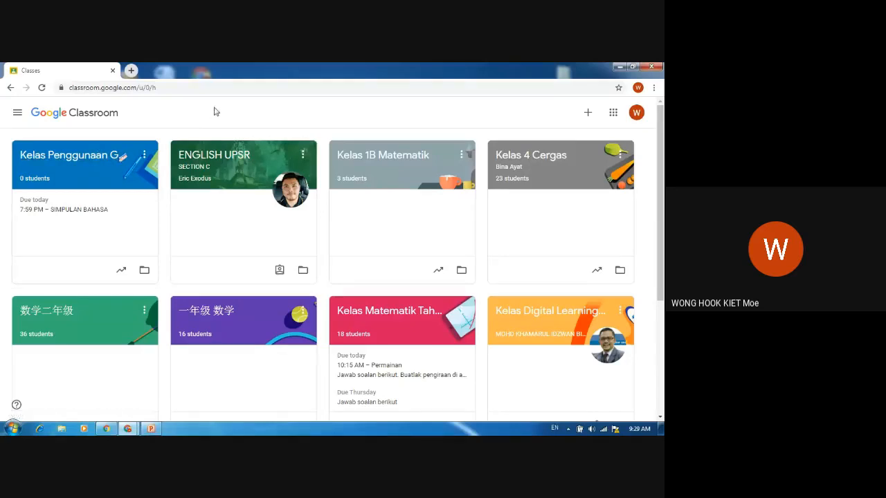
left_click(588, 111)
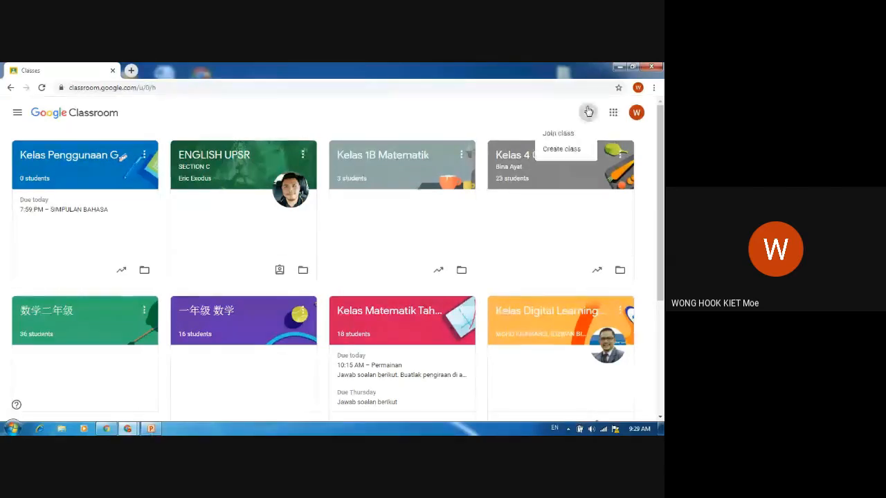
left_click(562, 150)
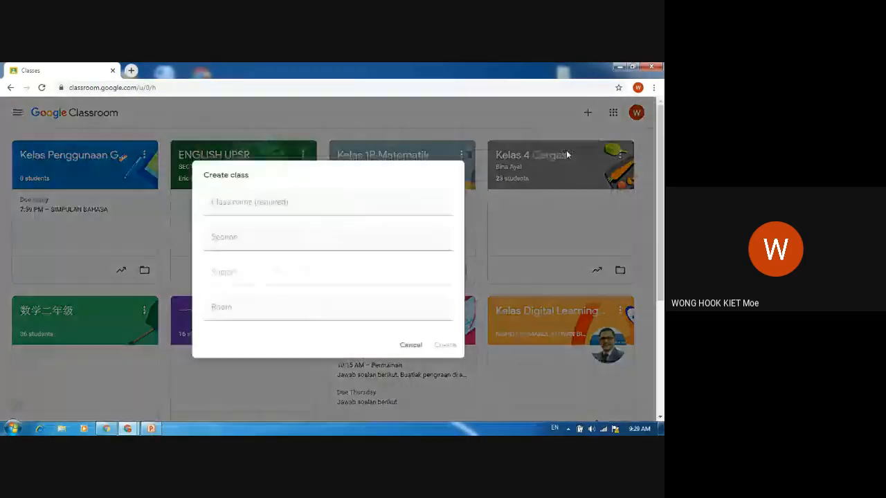
- Name the new class "Kelas Bengkel Penggunaan Google Classroom", checking the title on the PowerPoint slide, and create it
left_click(294, 209)
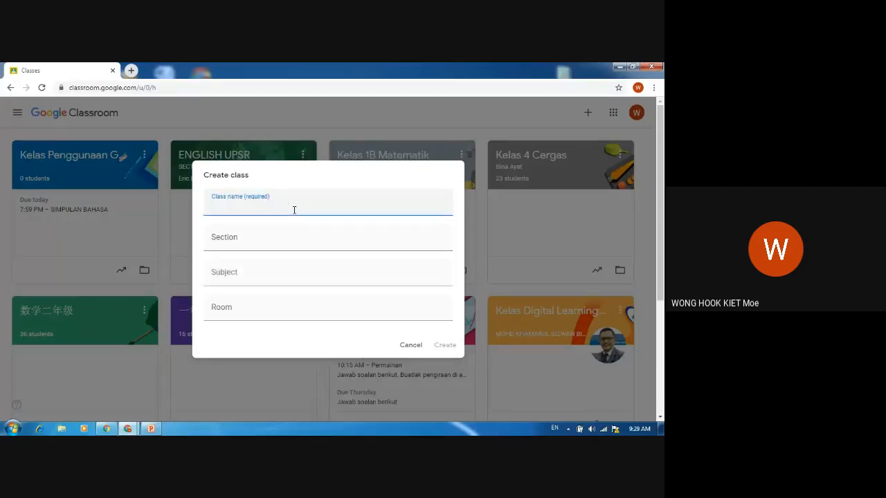
type("Kelas Bengkel P")
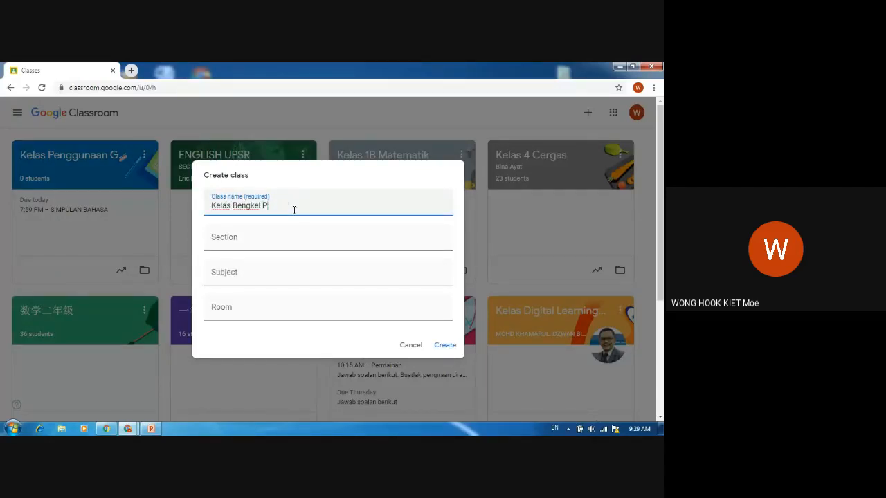
type("enguru")
key("BackSpace")
key("BackSpace")
key("BackSpace")
key("BackSpace")
key("BackSpace")
left_click(149, 430)
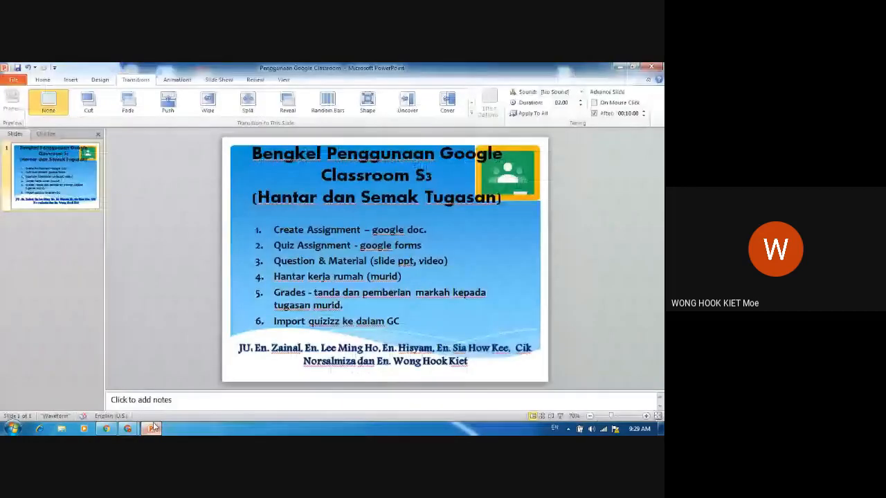
left_click(151, 429)
type("nggunaa")
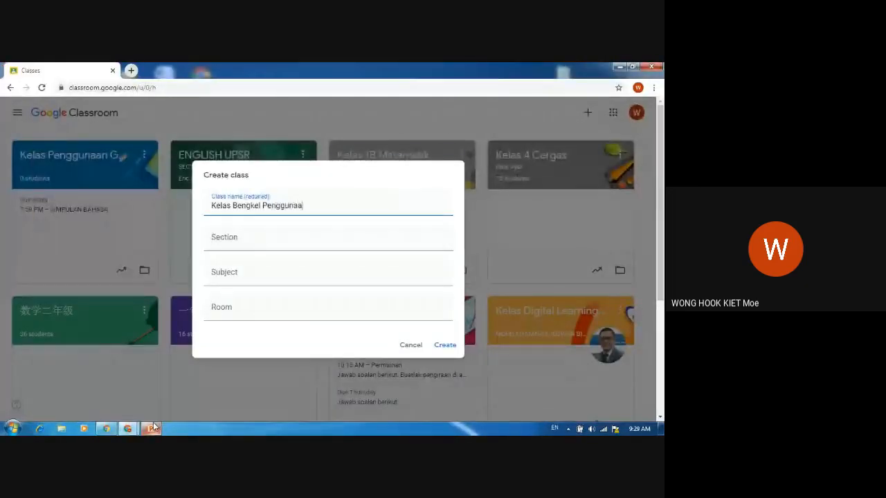
type("n Google c")
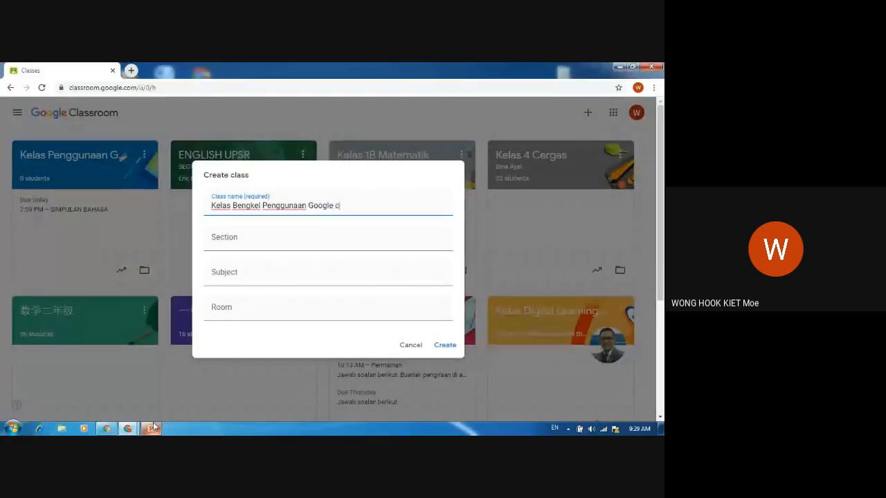
type("lassroo")
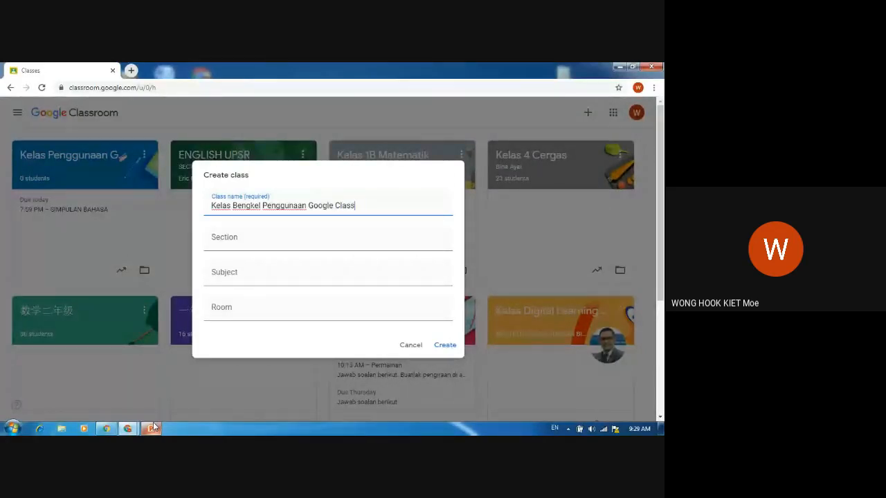
type("m")
left_click(444, 346)
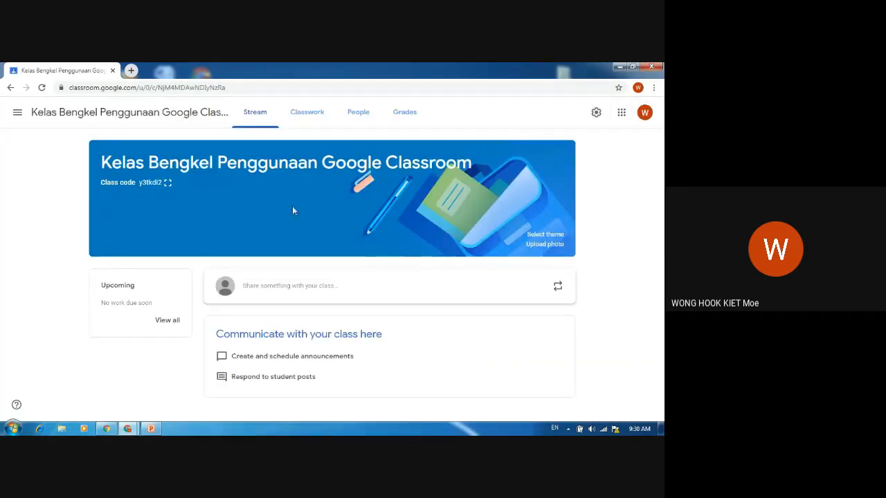
- Display the class code enlarged and highlight it for the viewers
left_click(168, 183)
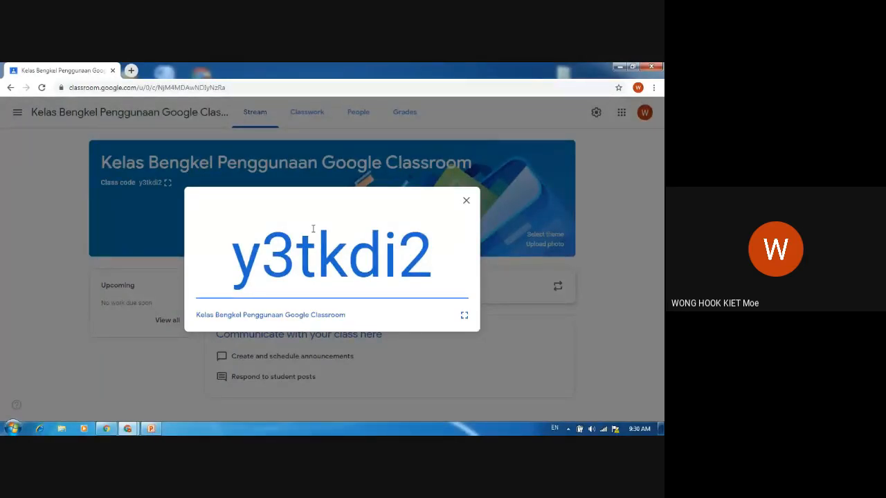
left_click_drag(242, 265, 424, 266)
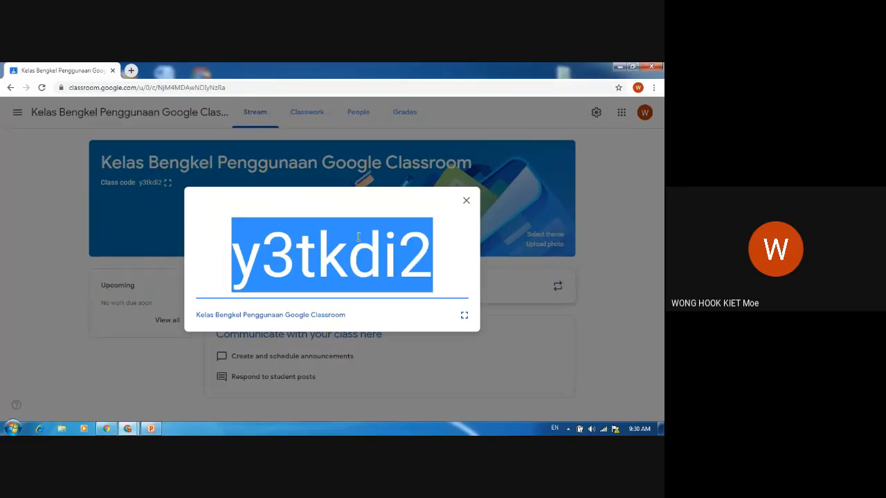
left_click(279, 245)
- Switch to the Google Meet window and read through the participants' chat messages
mouse_move(127, 428)
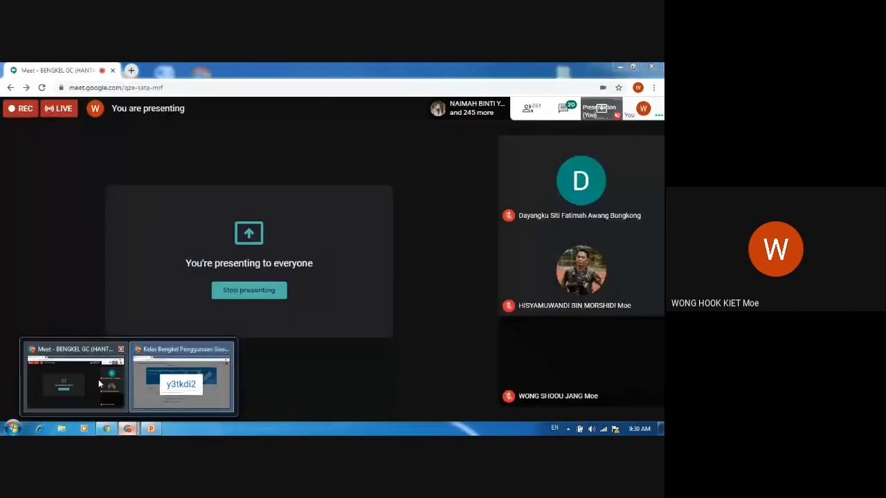
left_click(99, 379)
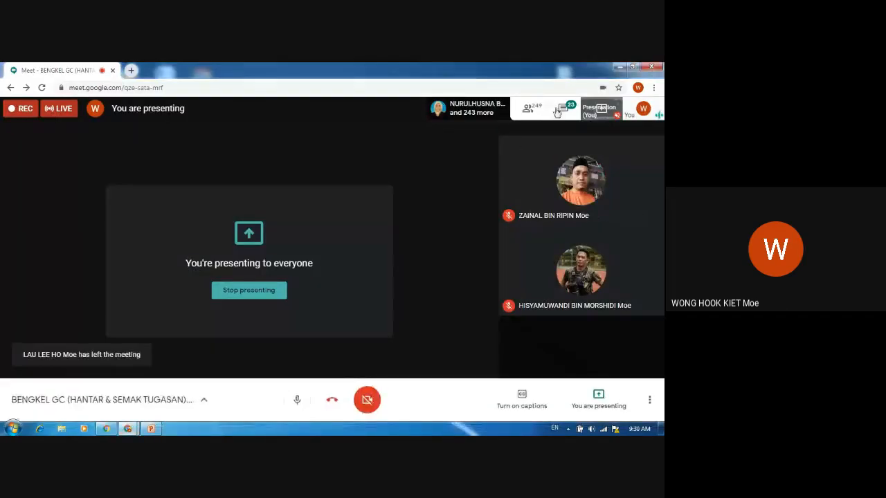
left_click(558, 110)
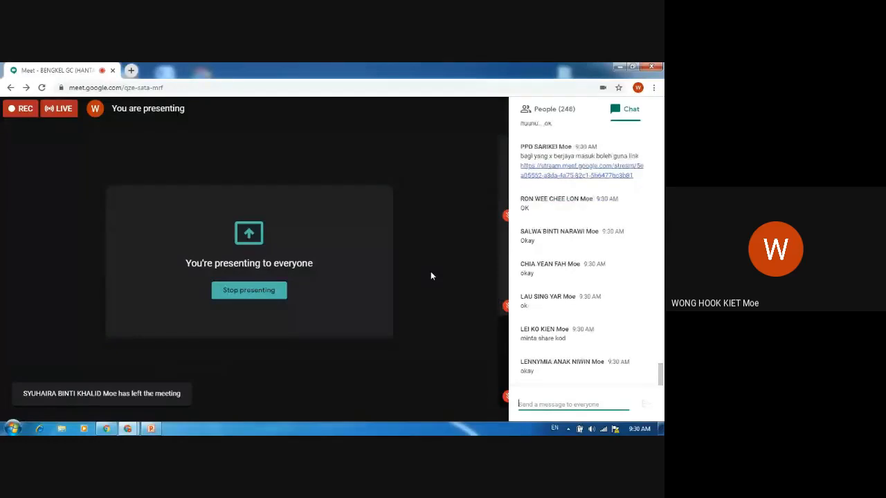
scroll(618, 255, "up", 3)
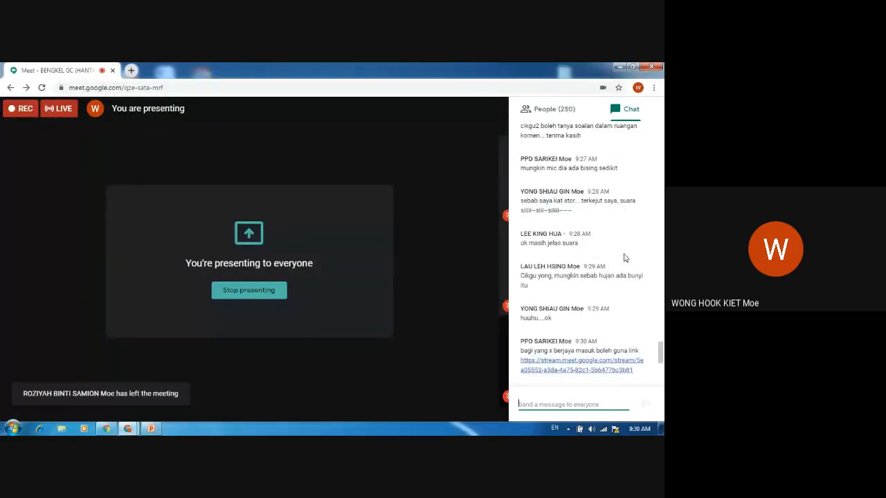
scroll(626, 259, "down", 5)
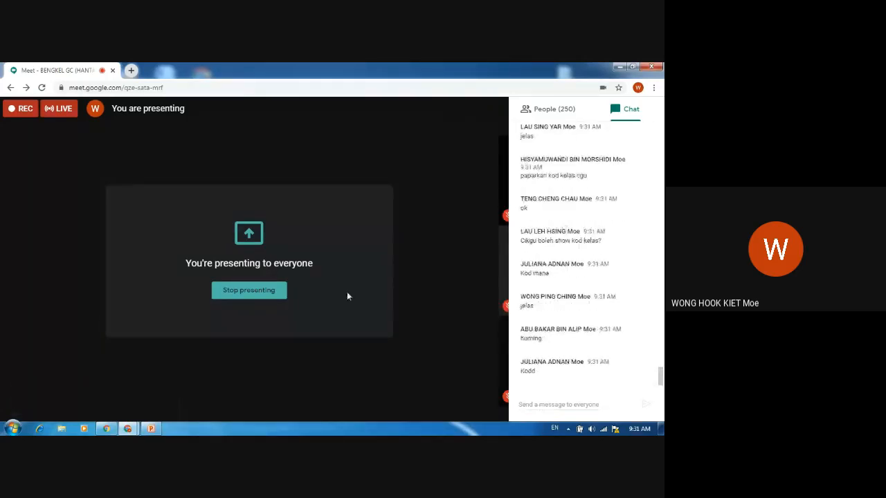
- Return to the Google Classroom window, present the enlarged class code again and close its display
left_click(127, 431)
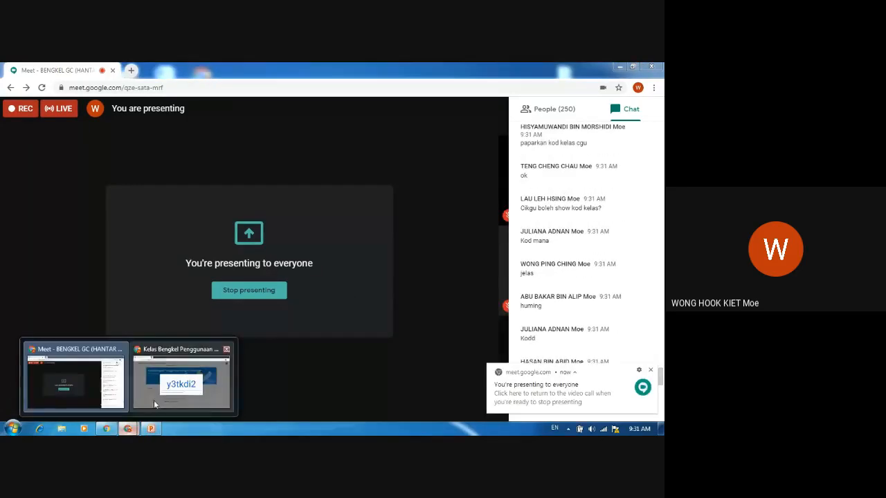
left_click(181, 378)
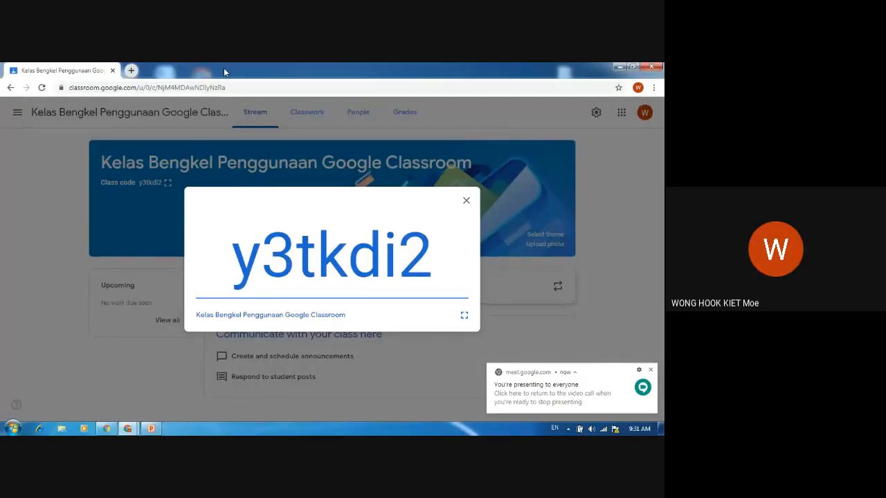
left_click_drag(423, 251, 238, 250)
left_click(153, 383)
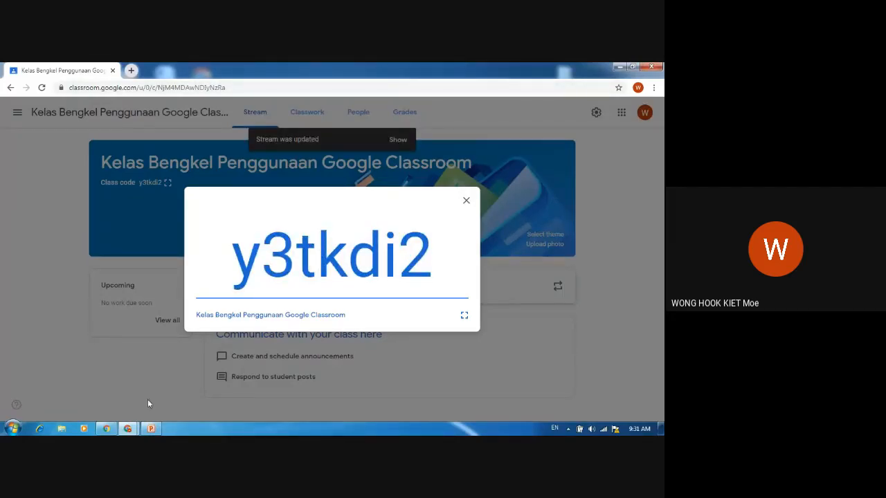
mouse_move(152, 429)
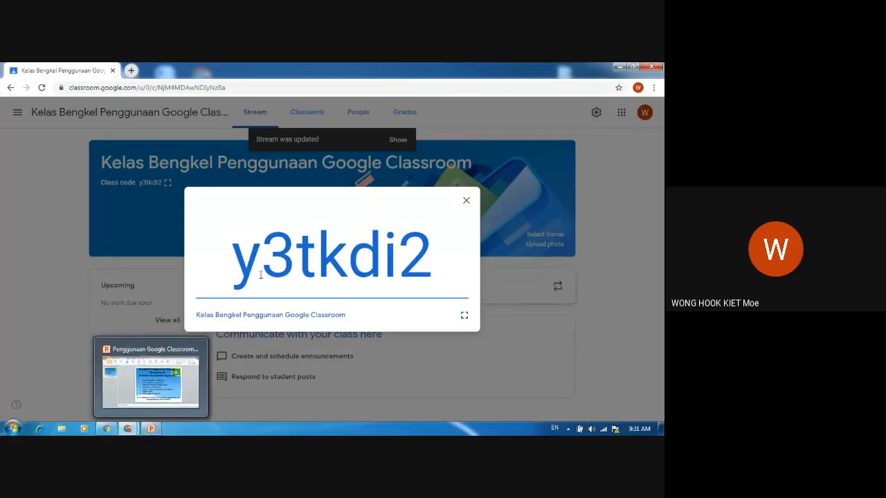
left_click(467, 204)
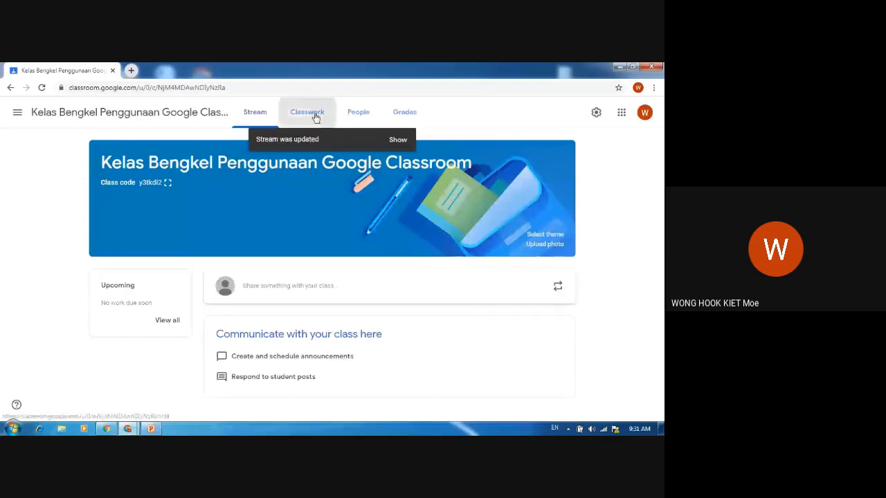
- Review the full list of students who have joined the class
left_click(315, 118)
left_click(352, 118)
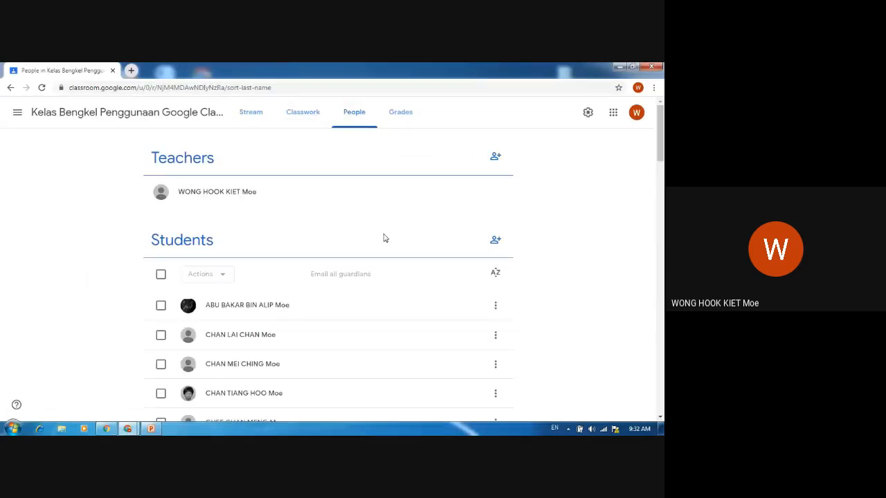
scroll(431, 301, "down", 20)
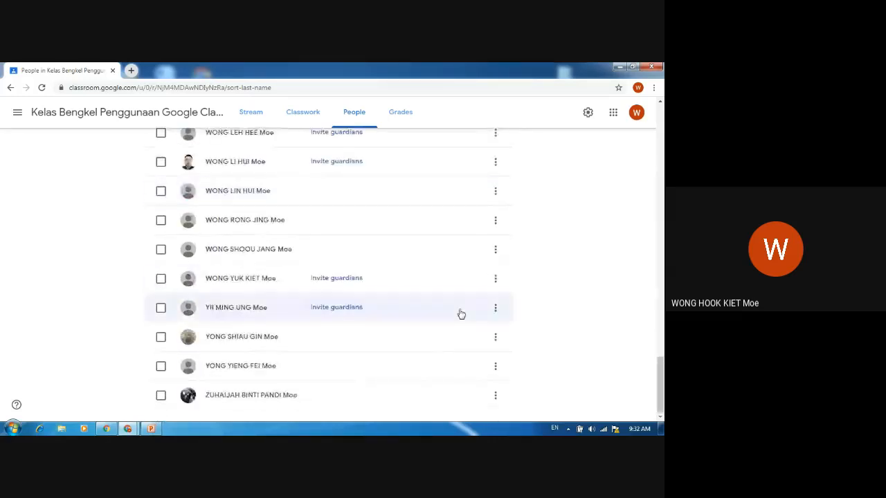
scroll(461, 314, "up", 3)
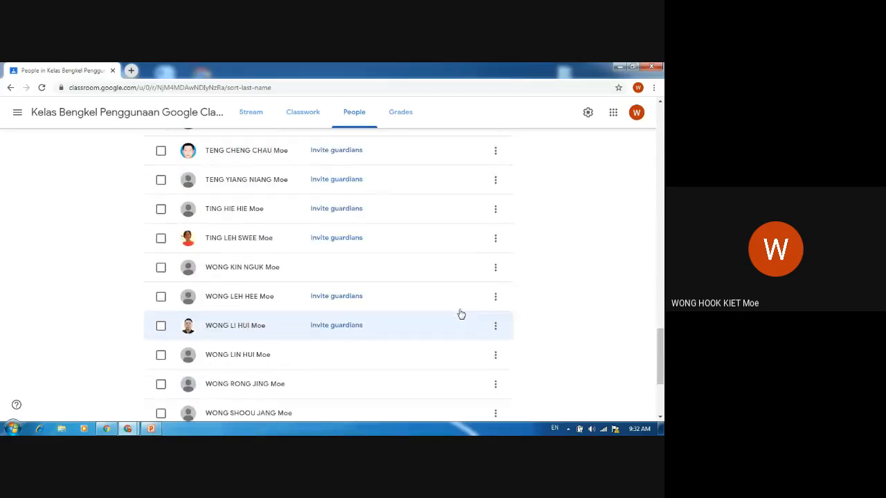
scroll(460, 315, "up", 20)
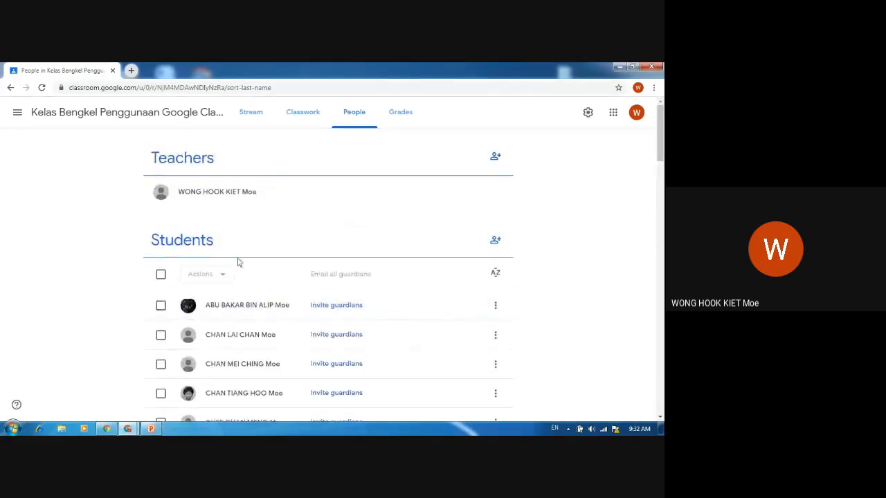
mouse_move(127, 428)
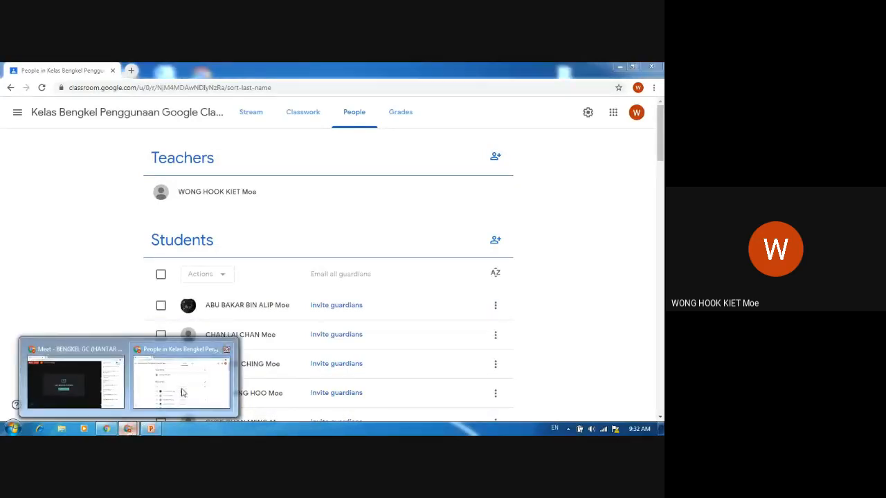
- View the class Stream, and look over the item types that can be created in Classwork
left_click(254, 115)
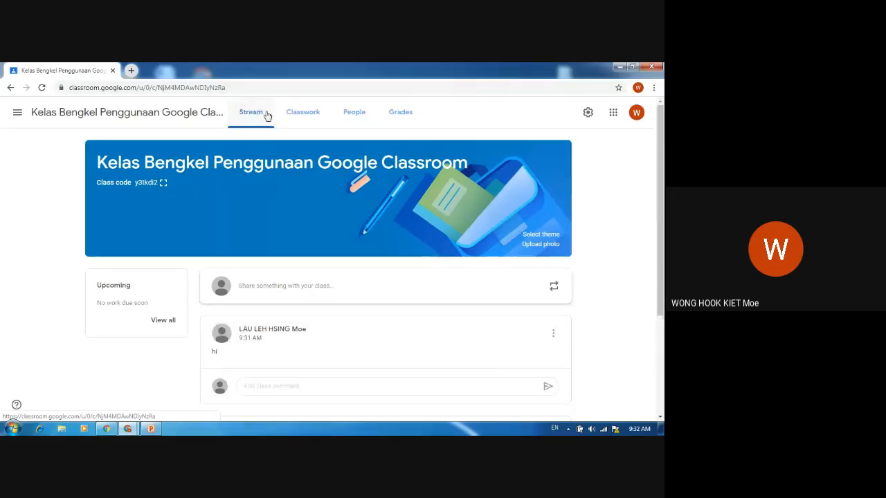
left_click(297, 112)
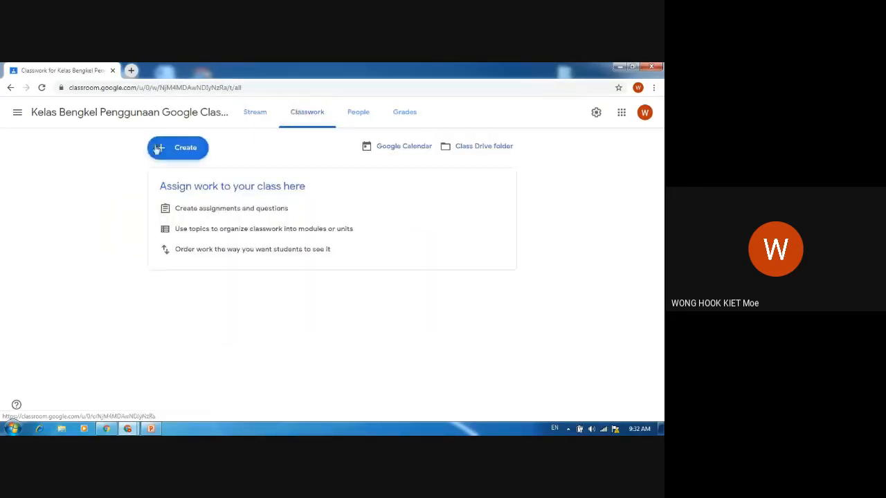
left_click(173, 148)
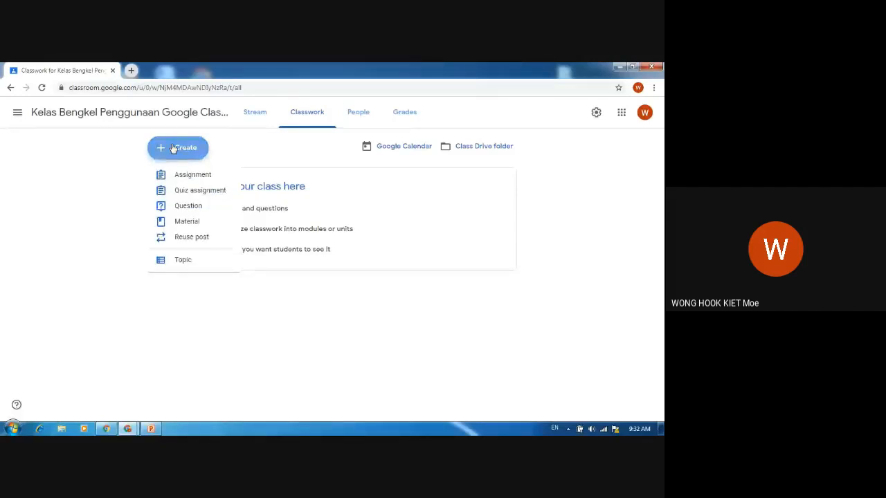
left_click(309, 111)
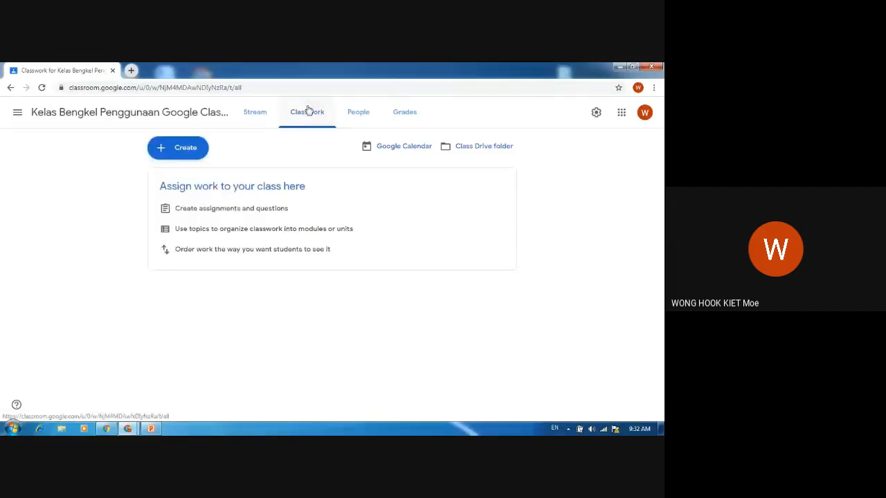
left_click(309, 111)
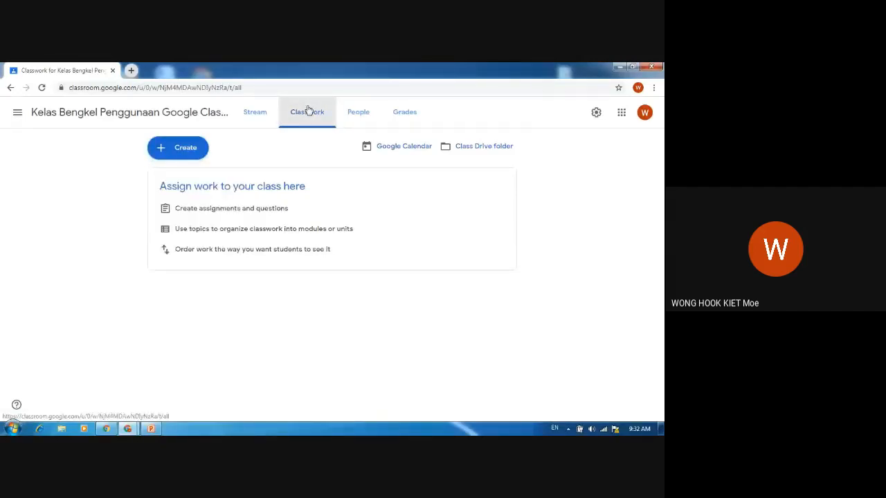
- Open the class Drive folder from Classwork and compare it with the Classwork page
left_click(476, 155)
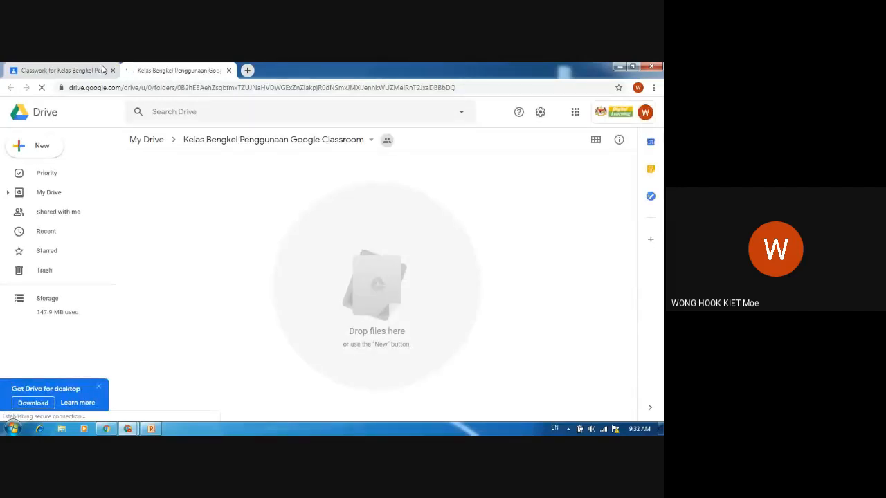
left_click(62, 69)
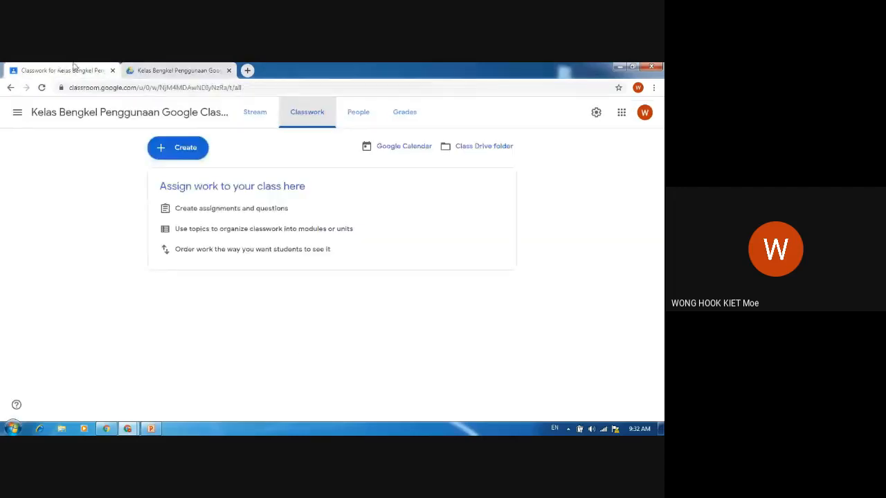
left_click(171, 69)
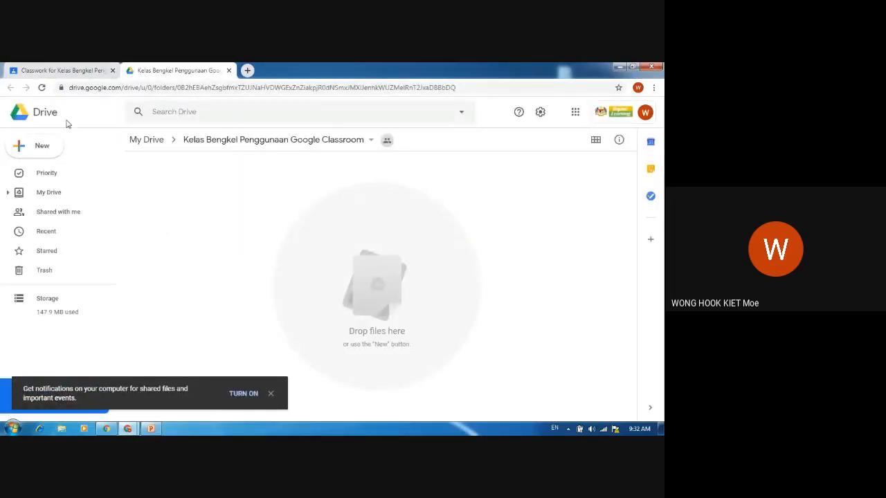
- Return to the Classwork page and add a topic named "Bahasa Melayu"
left_click(39, 67)
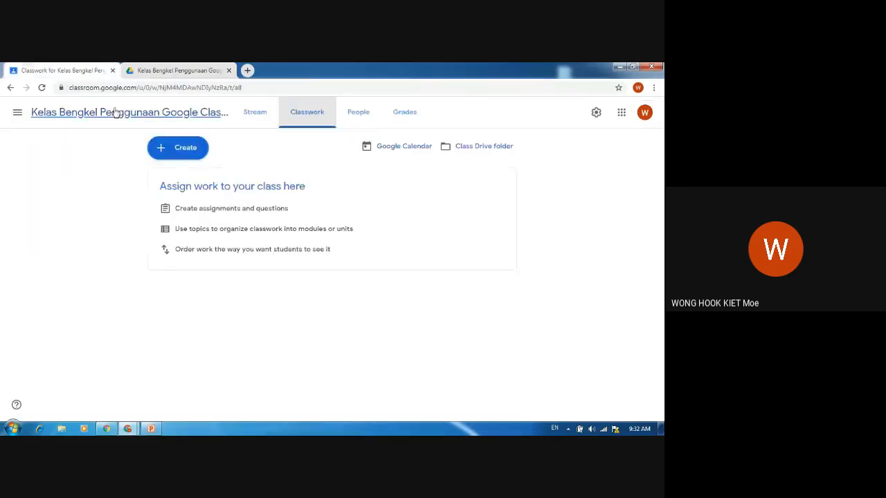
left_click(184, 150)
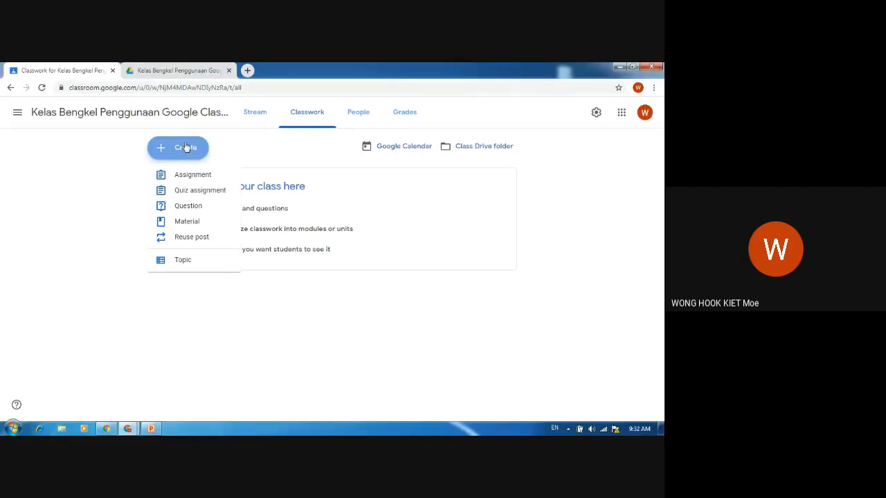
left_click(186, 263)
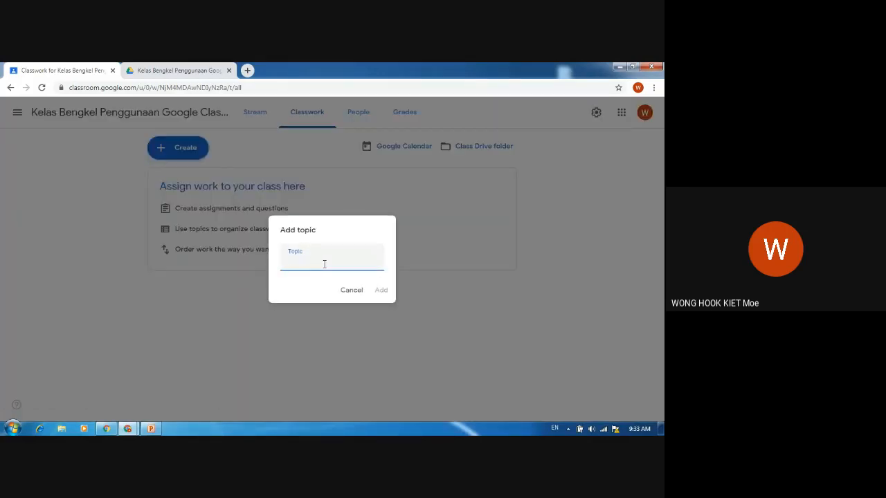
type("Bha")
key("BackSpace")
key("BackSpace")
type("ahasa Melayu")
left_click(378, 294)
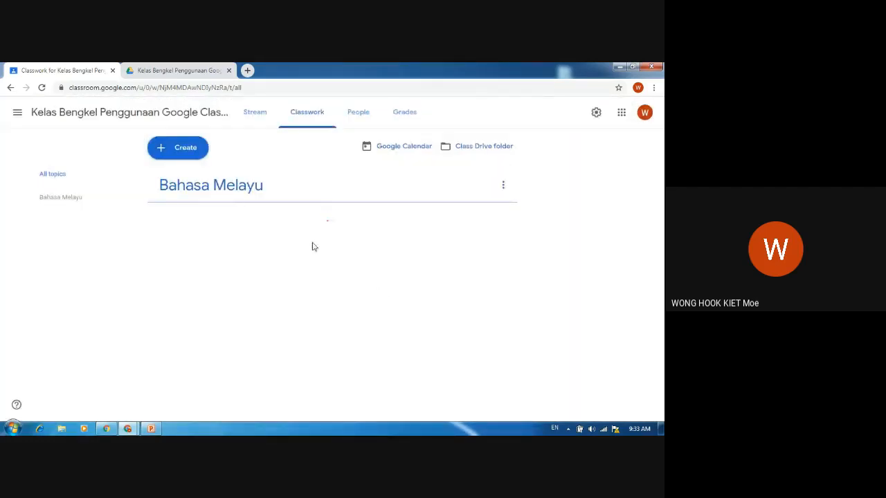
- Create a new assignment in Classwork and title it "Bina Ayat Berdasarkan Gambar"
left_click(187, 146)
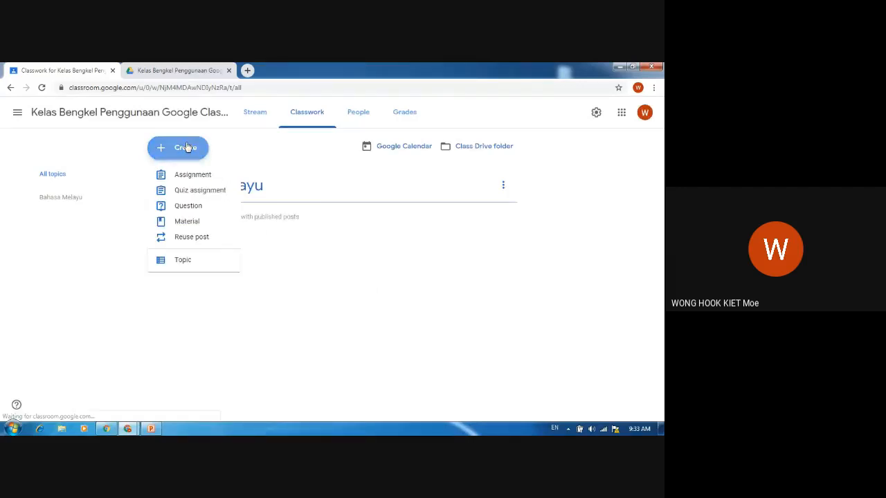
left_click(193, 175)
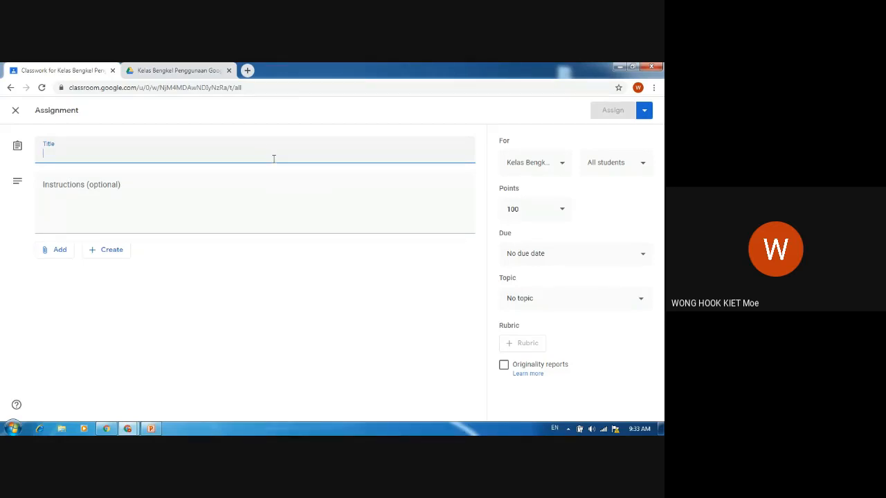
type("Bina A")
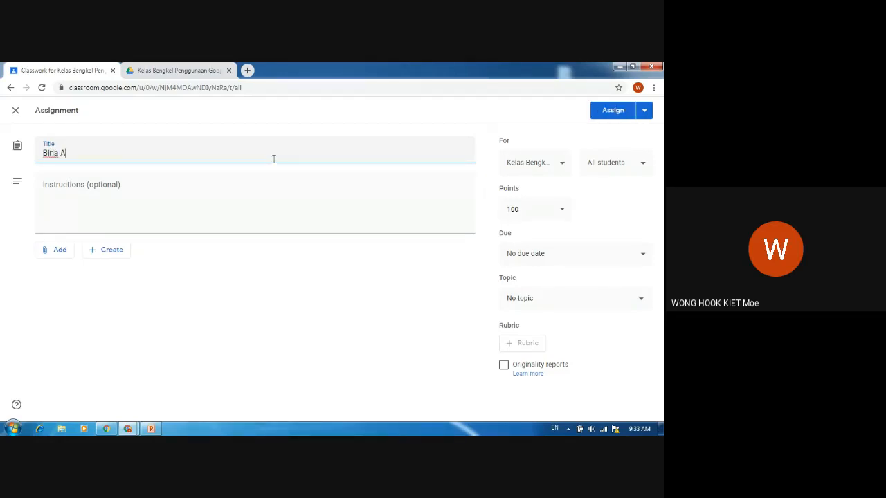
type("yat Berdasarkan gambar")
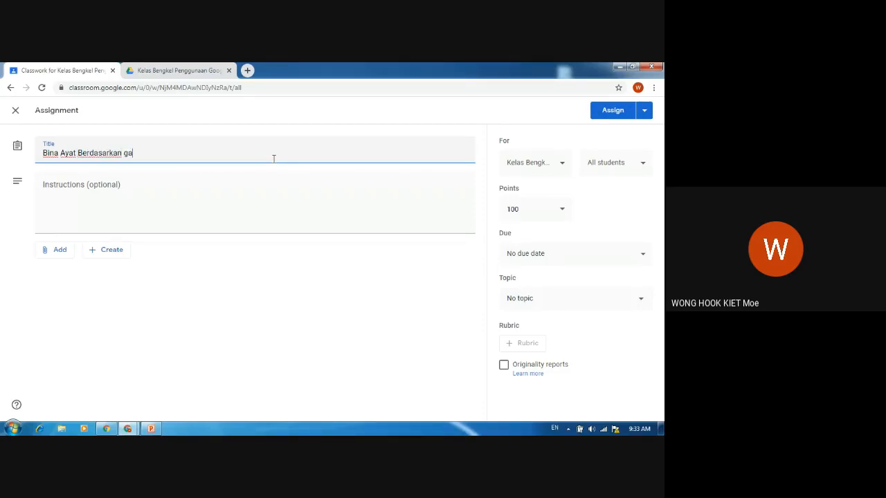
key("BackSpace")
key("BackSpace")
key("BackSpace")
key("BackSpace")
key("BackSpace")
type("Gambar")
- Enter the assignment instructions "Sila hantar tugasan pada atau sebelum"
left_click(204, 213)
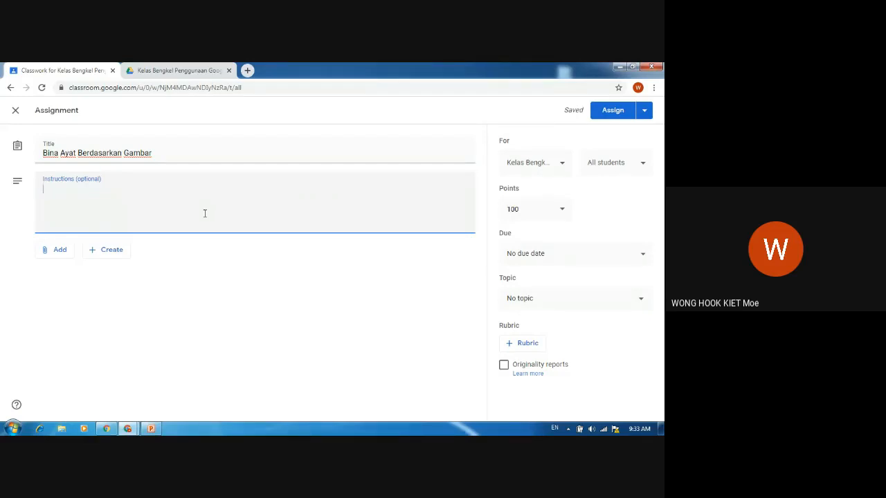
type("Sila hantar tugasan pa")
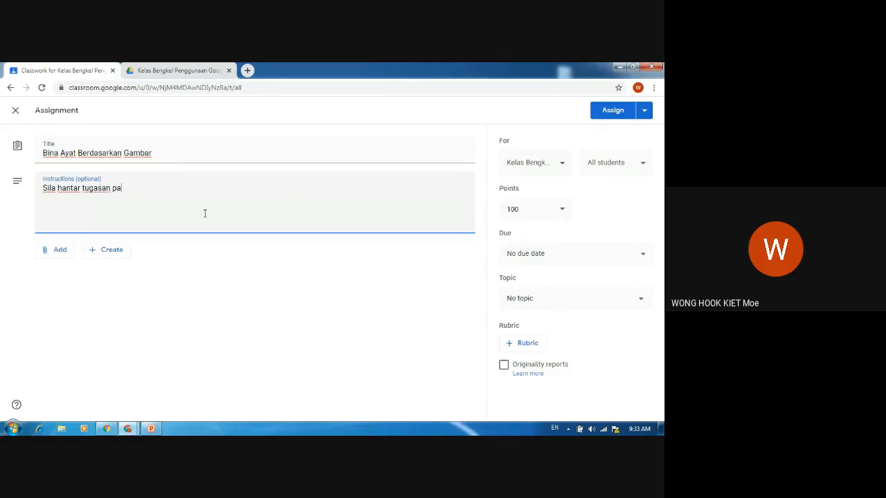
type("da")
key("BackSpace")
key("BackSpace")
key("BackSpace")
type("pada")
key("BackSpace")
key("BackSpace")
key("BackSpace")
key("BackSpace")
type("ada atau sebelum")
- Check the chat in the Google Meet window, then return to the assignment in Google Classroom and save it as a draft
left_click(128, 429)
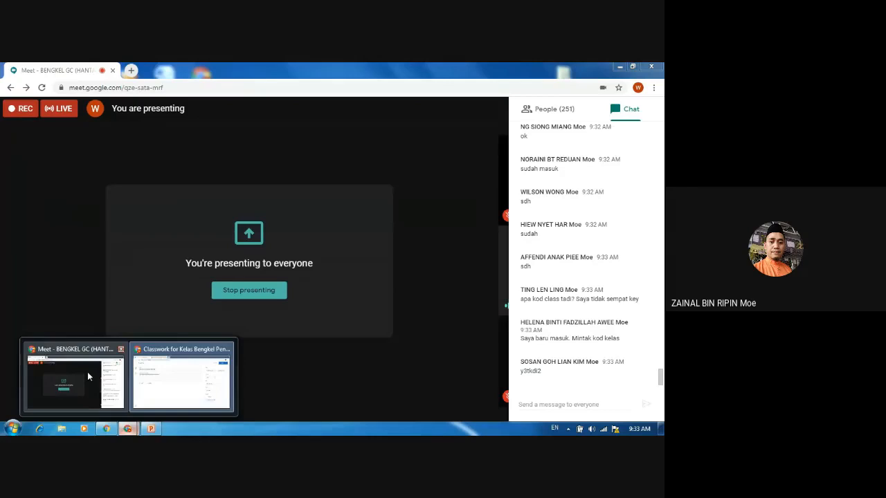
left_click(87, 372)
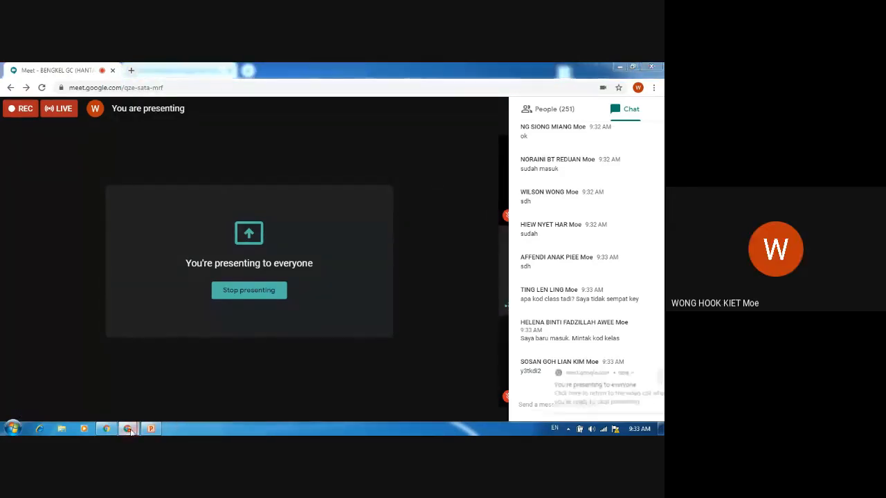
mouse_move(129, 430)
left_click(182, 374)
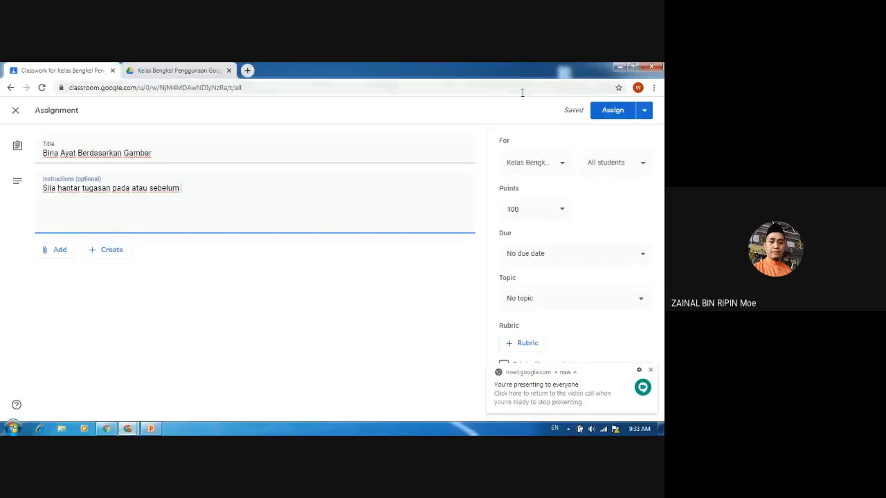
left_click(645, 112)
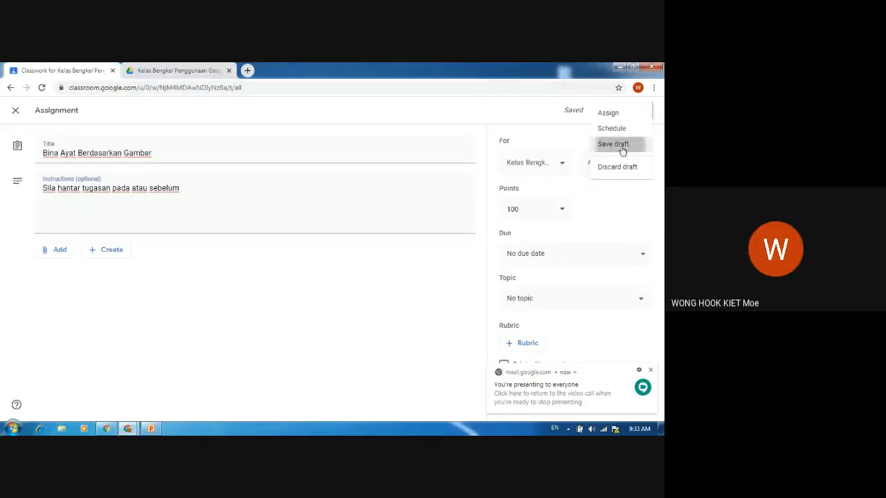
left_click(620, 144)
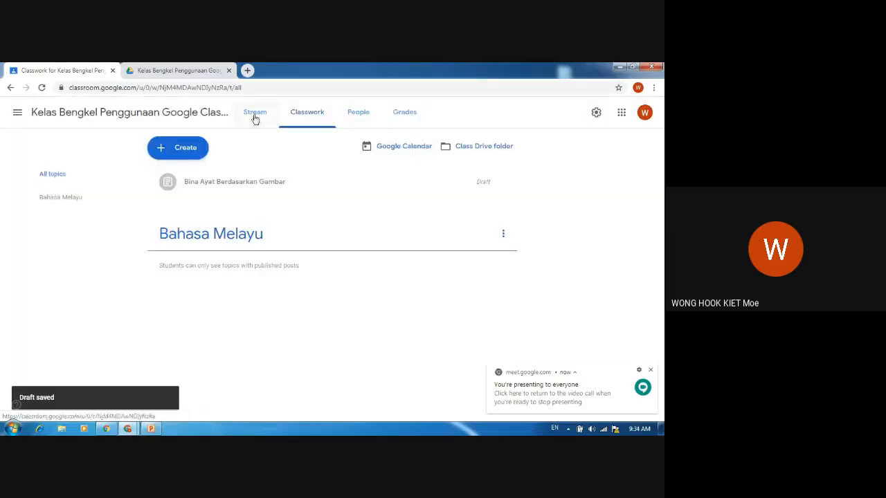
- Display the enlarged class code from the class Stream and copy it
left_click(254, 116)
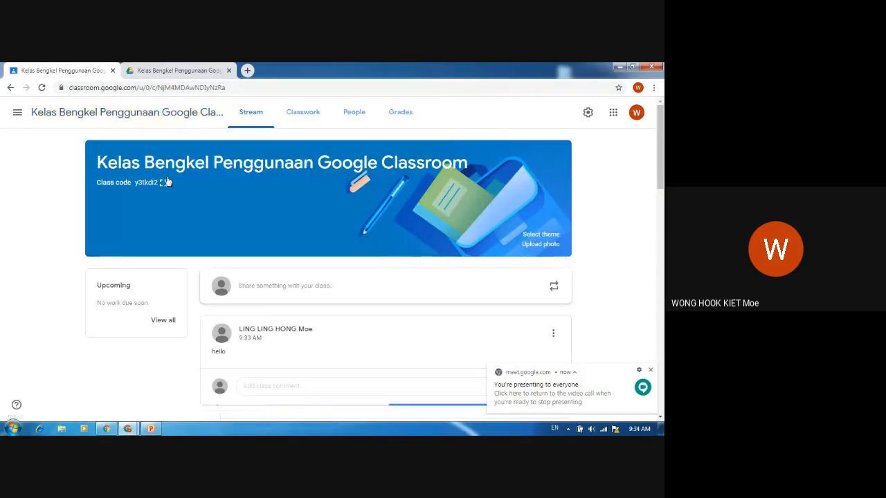
left_click(166, 182)
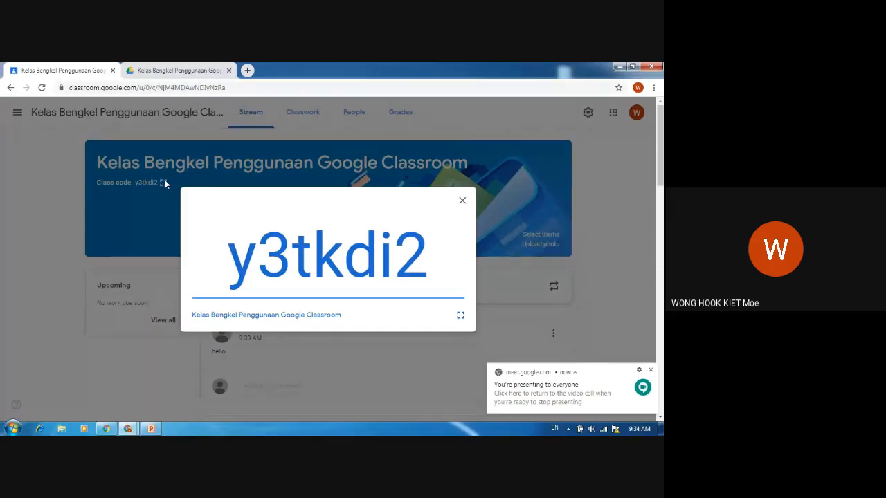
left_click_drag(214, 260, 432, 259)
key("ctrl+c")
left_click(169, 67)
left_click(62, 70)
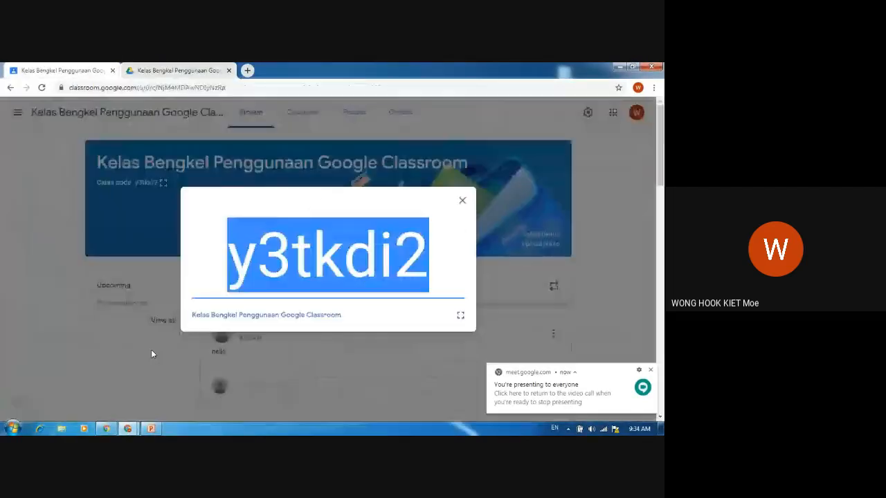
- Switch to Google Meet and send the copied class code in the chat, followed by the message "kode class"
left_click(128, 429)
left_click(73, 380)
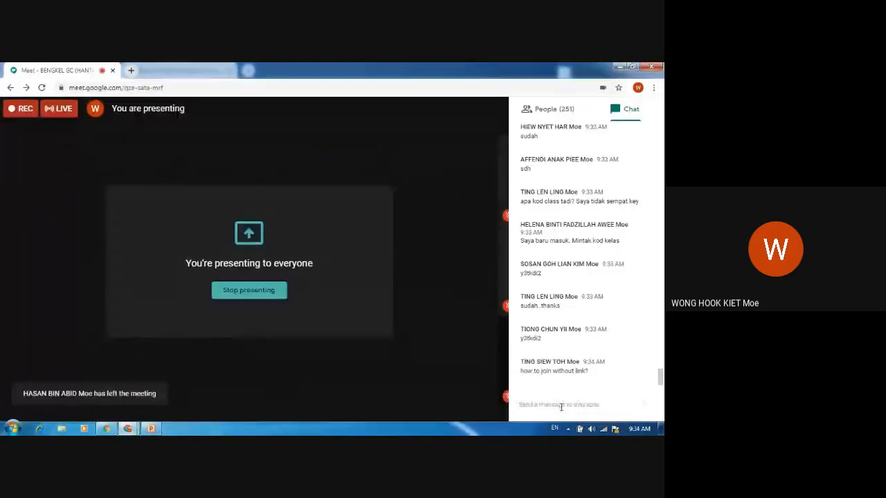
left_click(561, 405)
key("ctrl+v")
key("Return")
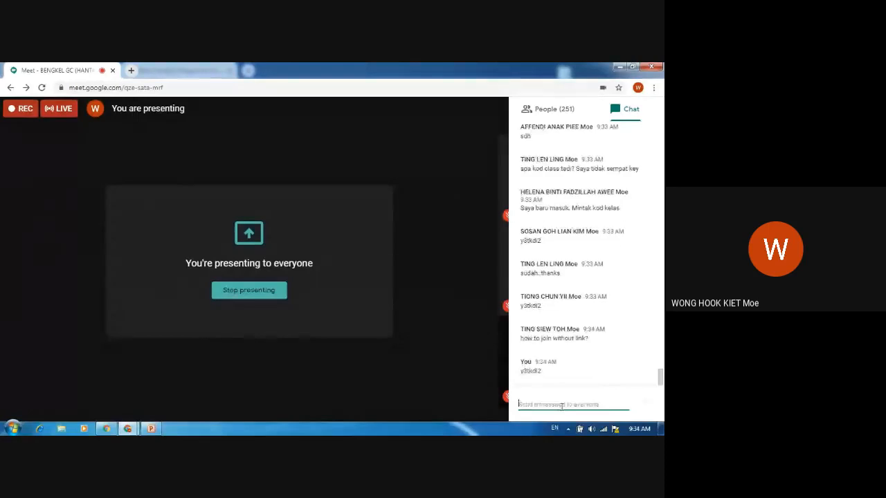
type("kode")
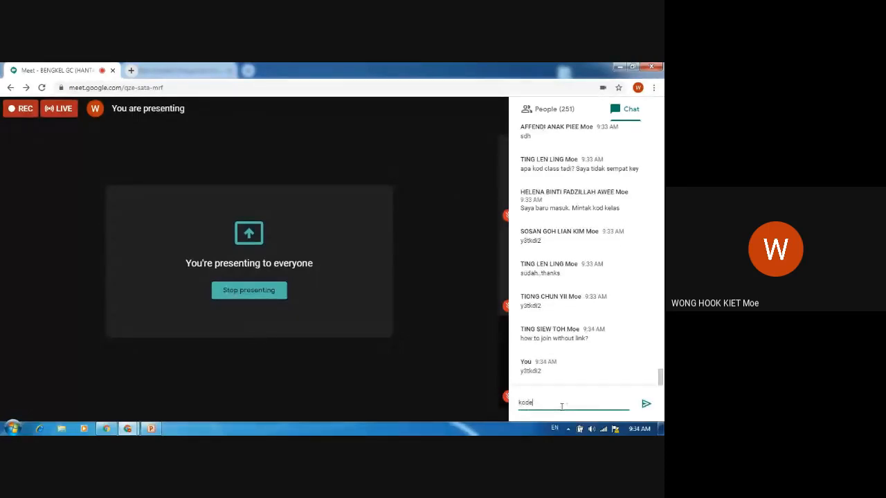
type(" class")
key("Return")
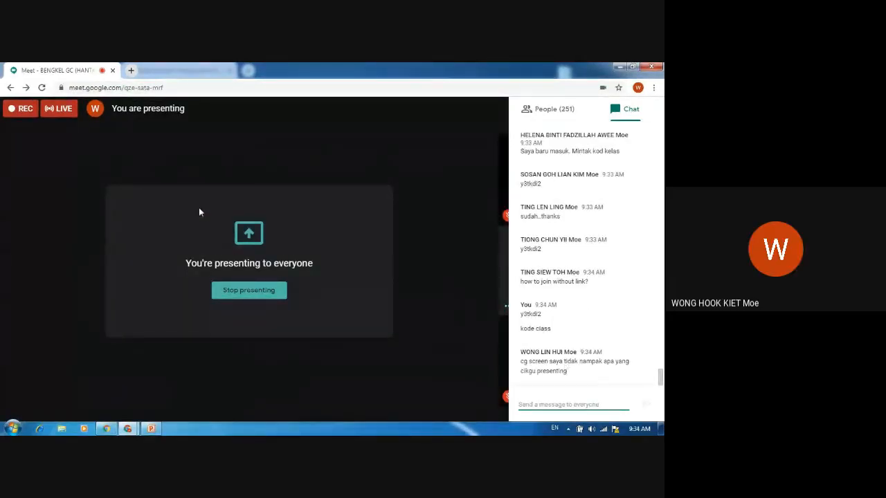
- Switch back to the Google Classroom window and close the enlarged class code display
mouse_move(127, 429)
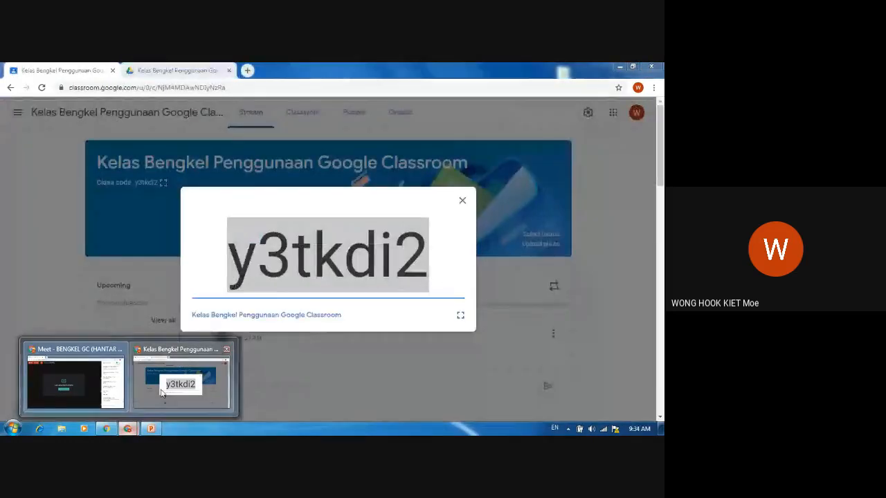
left_click(160, 392)
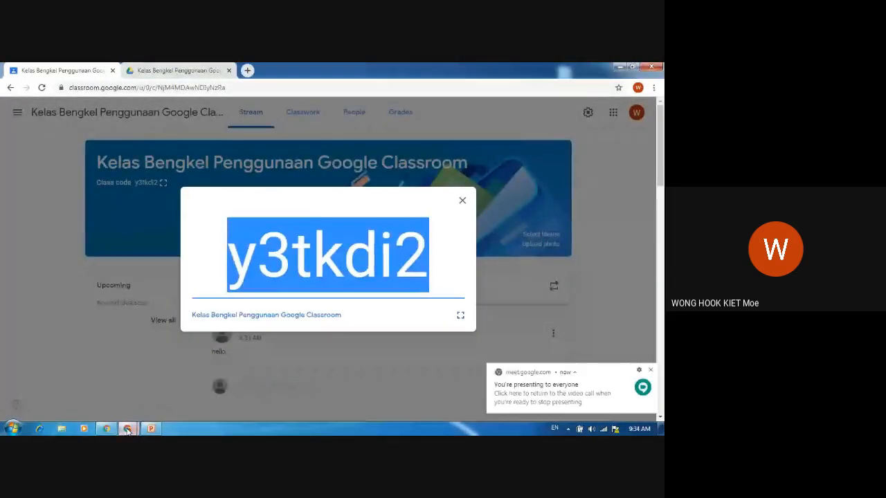
mouse_move(128, 428)
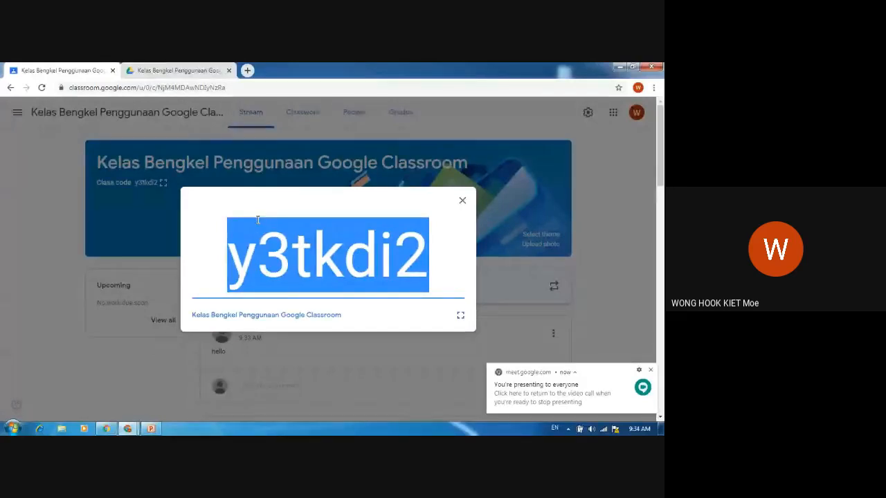
left_click(463, 201)
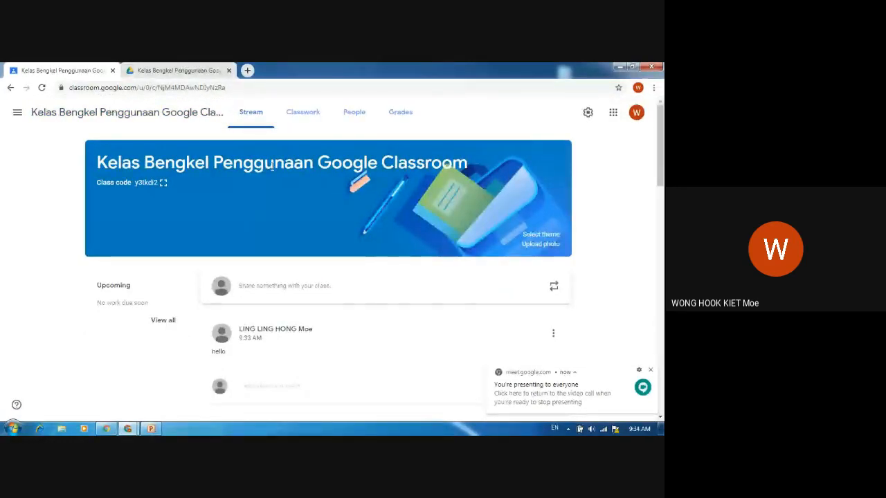
- Open the draft assignment "Bina Ayat Berdasarkan Gambar" in Classwork for editing
left_click(292, 125)
left_click(277, 178)
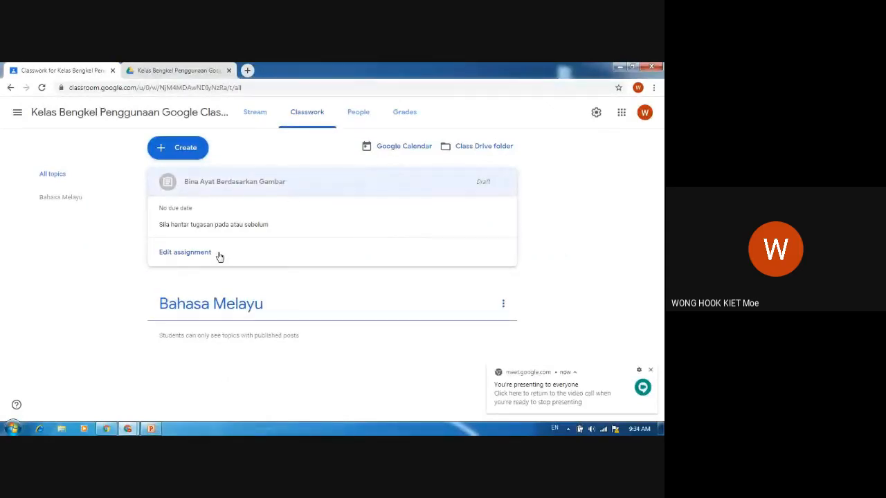
left_click(207, 254)
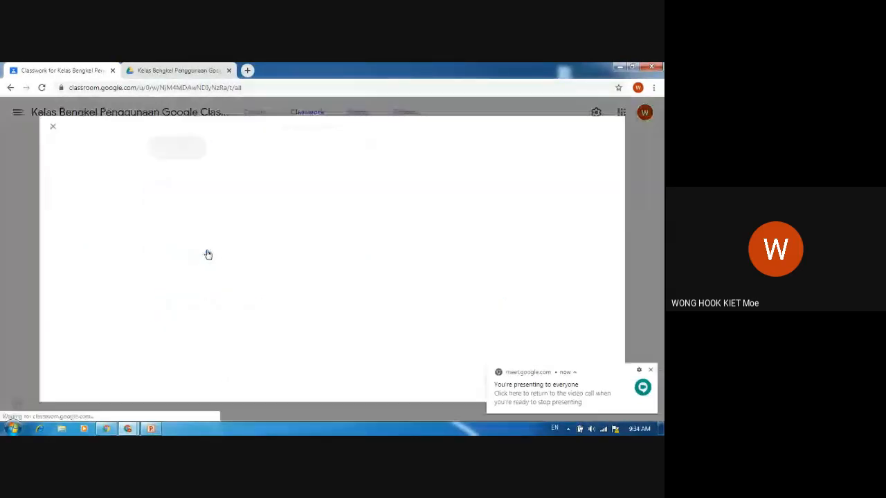
- Consult the system calendar and complete the assignment instructions with the date "9 / 4 /2020"
left_click(204, 202)
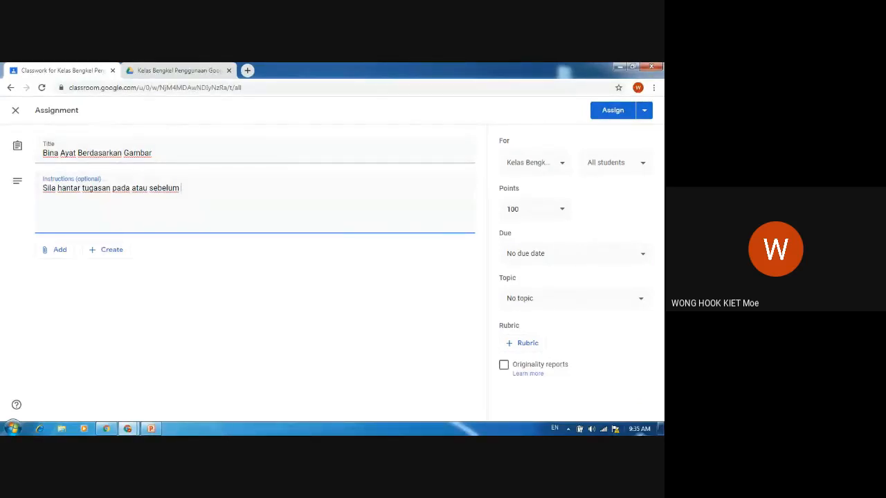
left_click(626, 429)
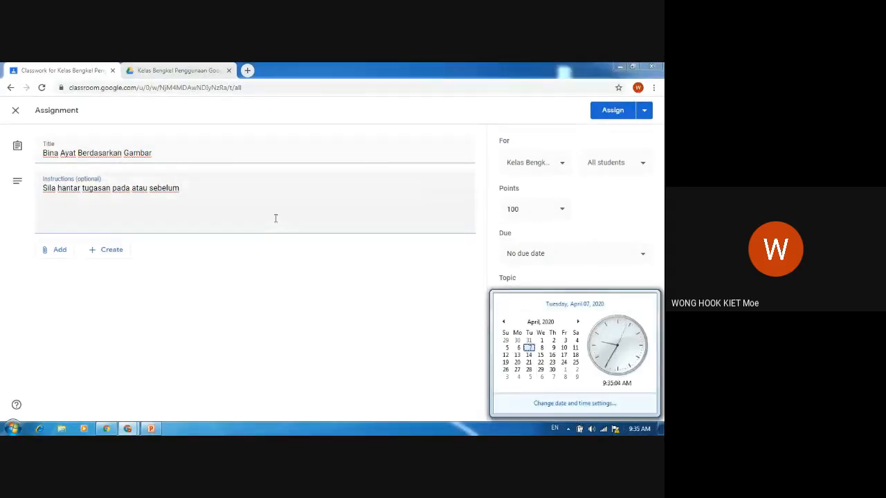
left_click(198, 187)
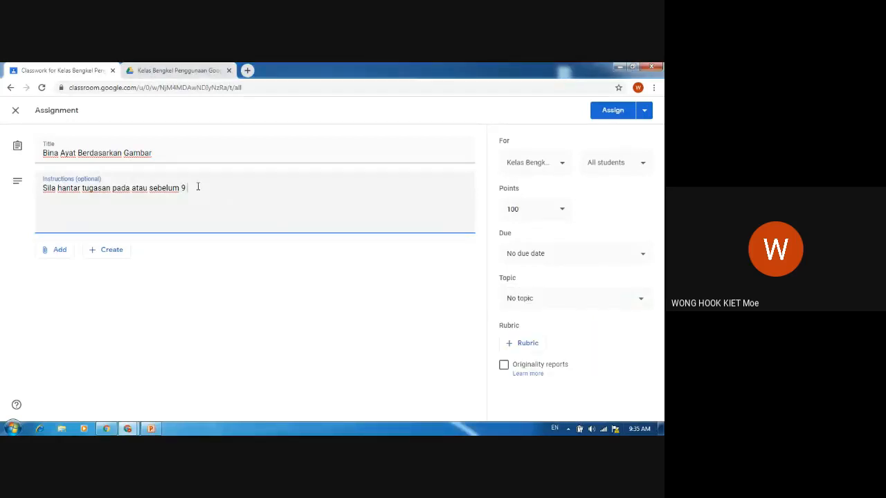
type("9 / 4 /2020")
left_click(215, 276)
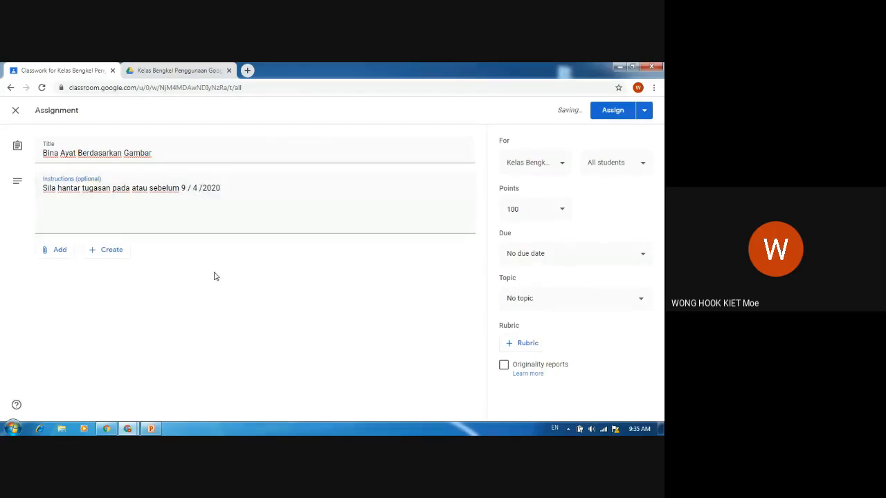
- Create a new Google Docs file as the assignment's attachment and view it in the class Drive folder
left_click(105, 253)
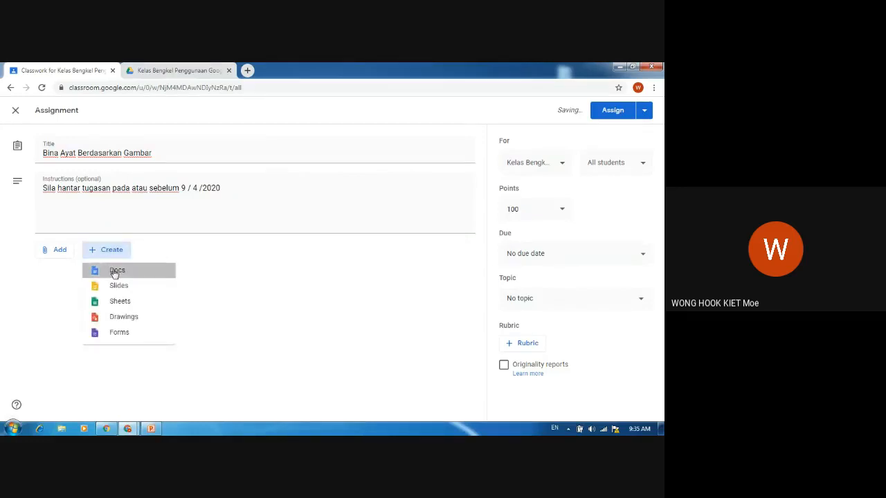
left_click(113, 271)
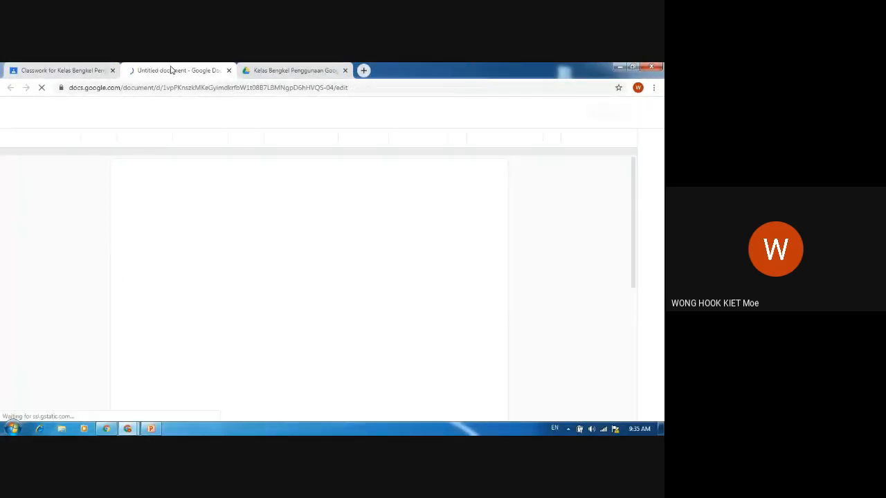
left_click(281, 68)
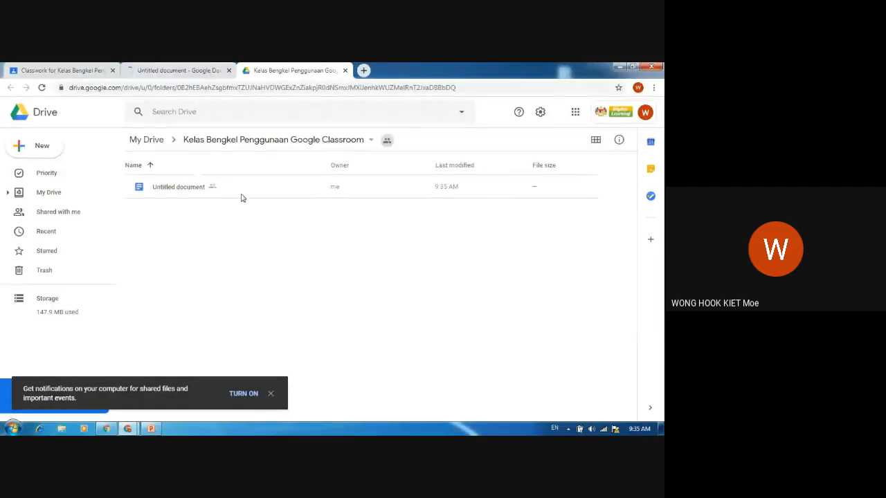
- Open the untitled document and try voice typing in it with the language set to Bahasa Melayu
left_click(183, 67)
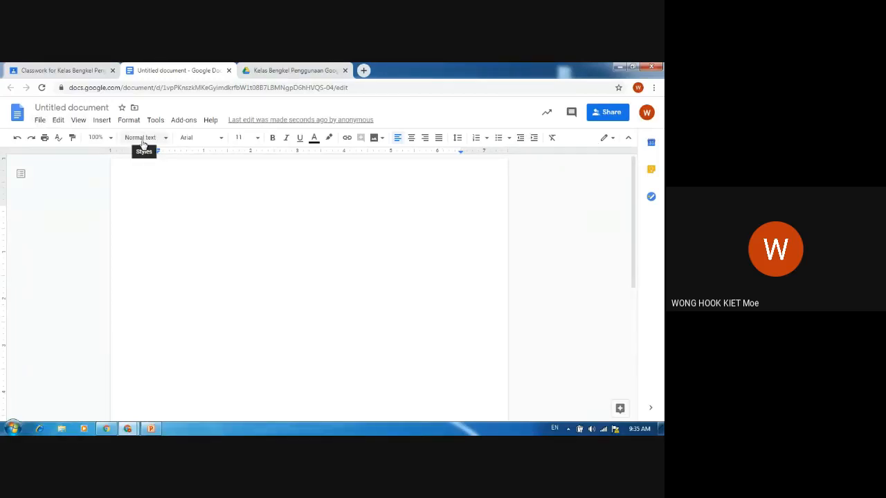
left_click(151, 121)
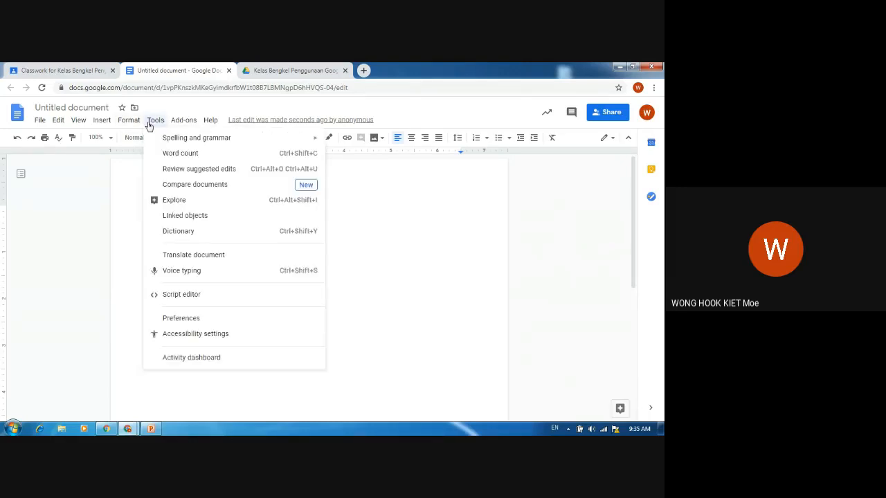
left_click(203, 271)
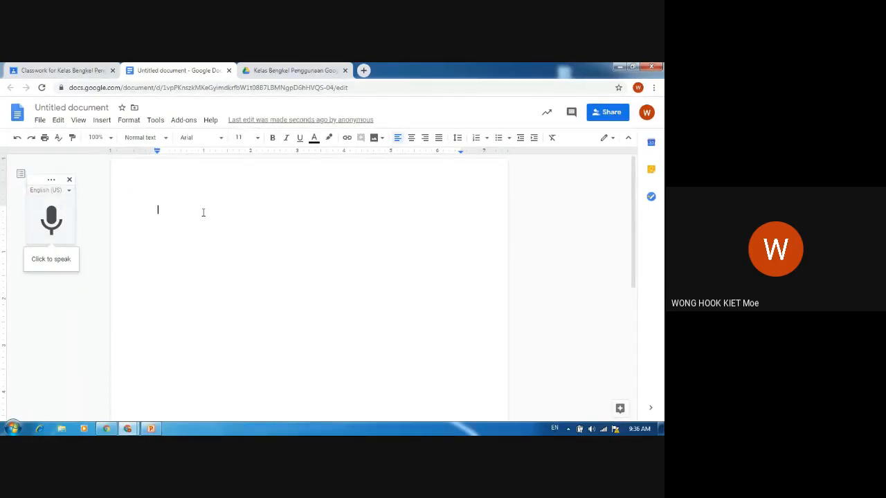
left_click(47, 193)
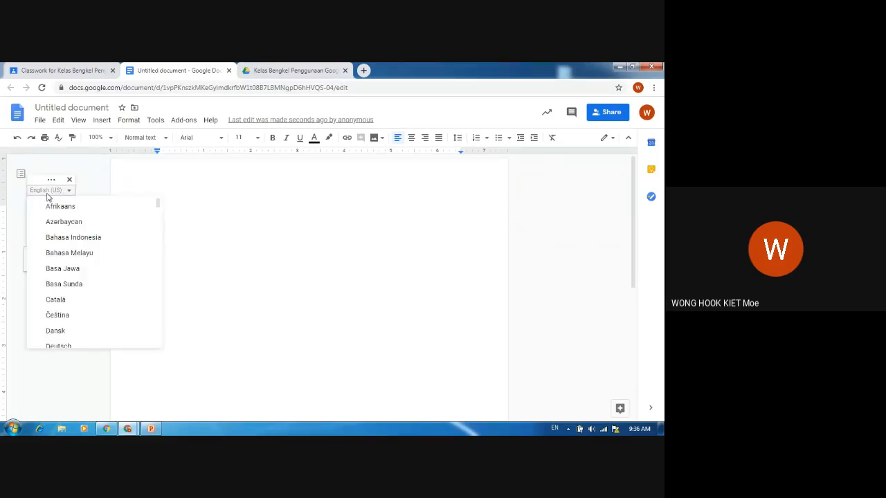
left_click(80, 254)
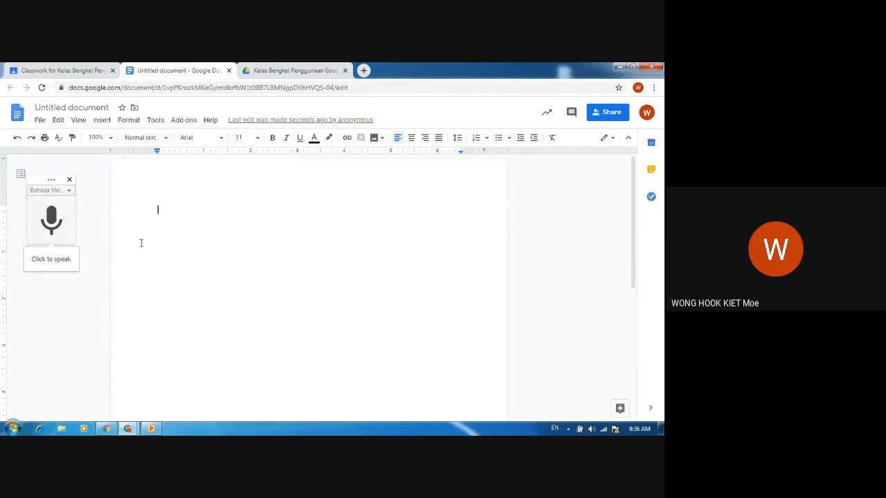
left_click(50, 262)
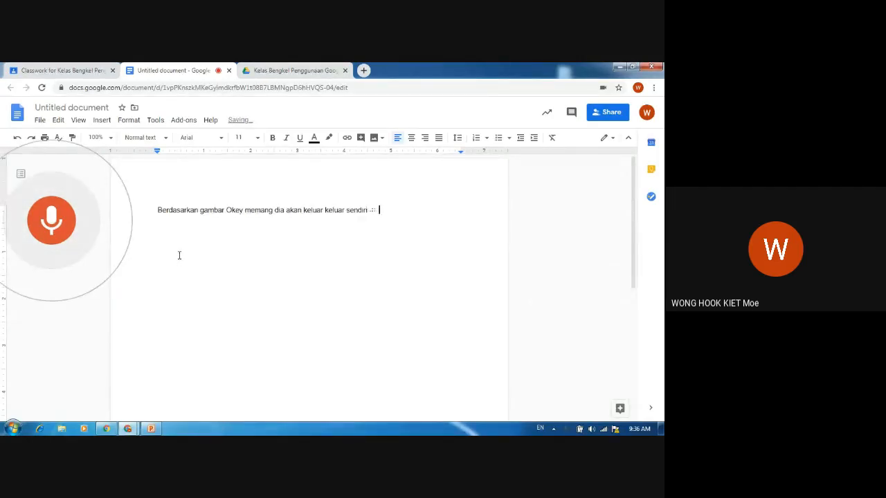
- Stop and close voice typing, and delete all the dictated text from the document
left_click(65, 212)
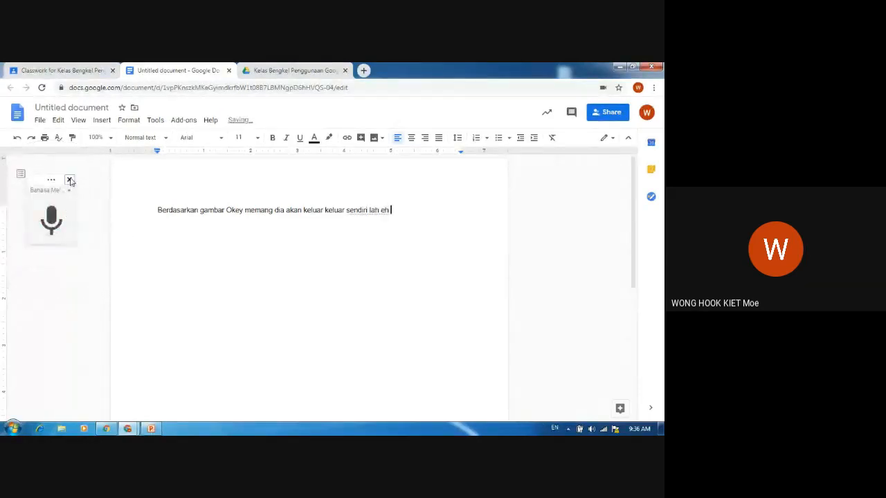
left_click(71, 181)
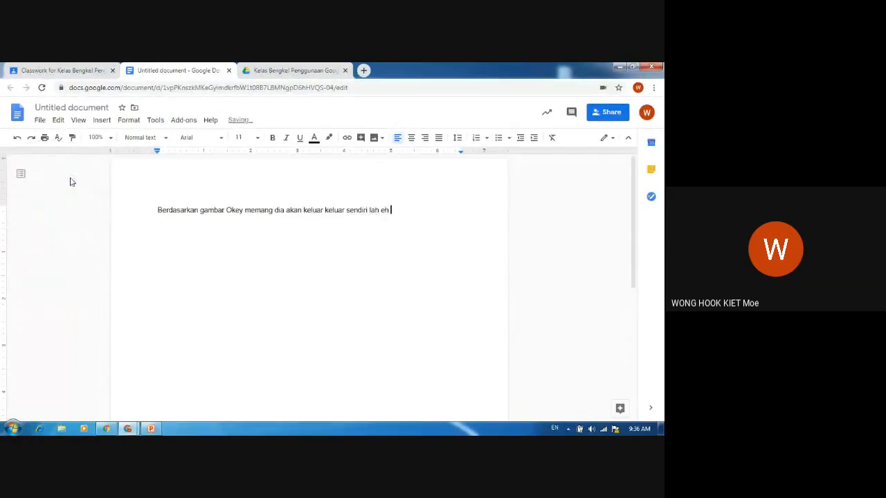
key("ctrl+a")
key("BackSpace")
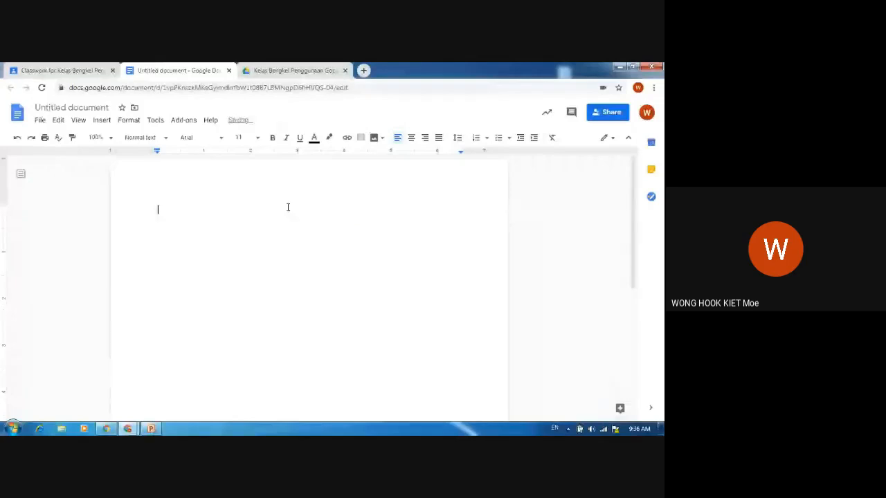
left_click(103, 121)
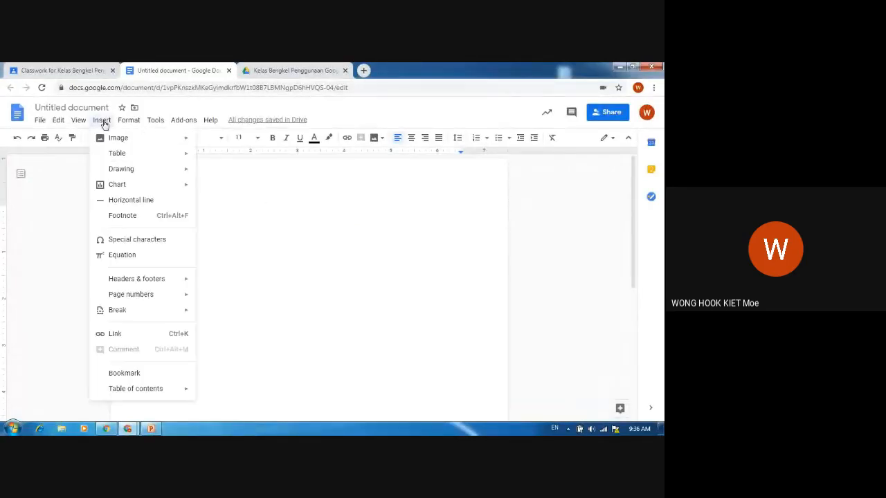
mouse_move(139, 138)
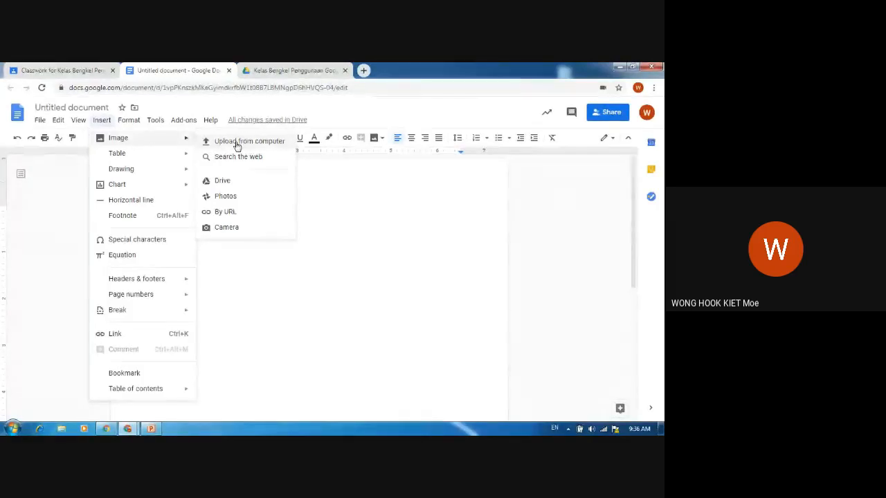
left_click(372, 225)
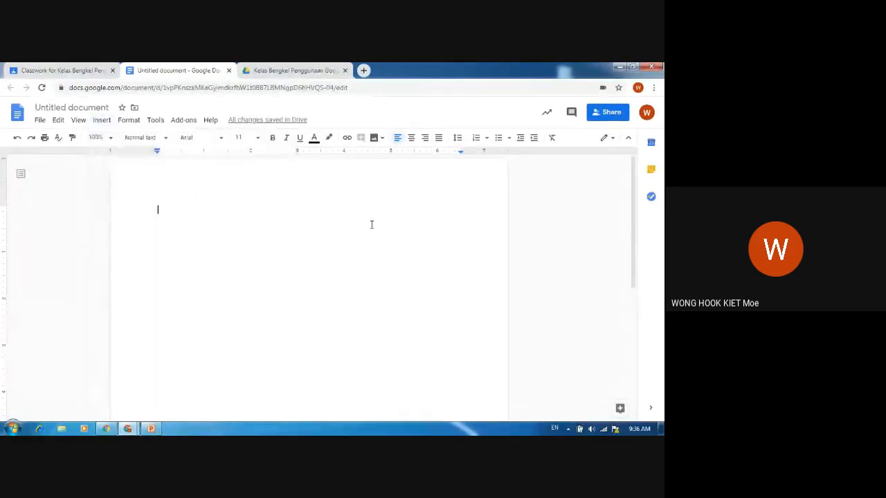
- Rename the document as "Bina Ayat Berdasarkan Gambar"
left_click(102, 108)
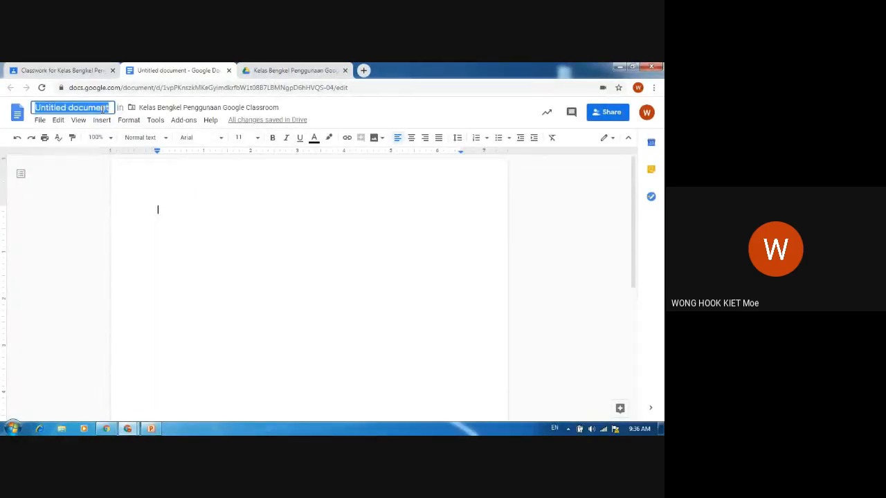
type("Bina Ayat ")
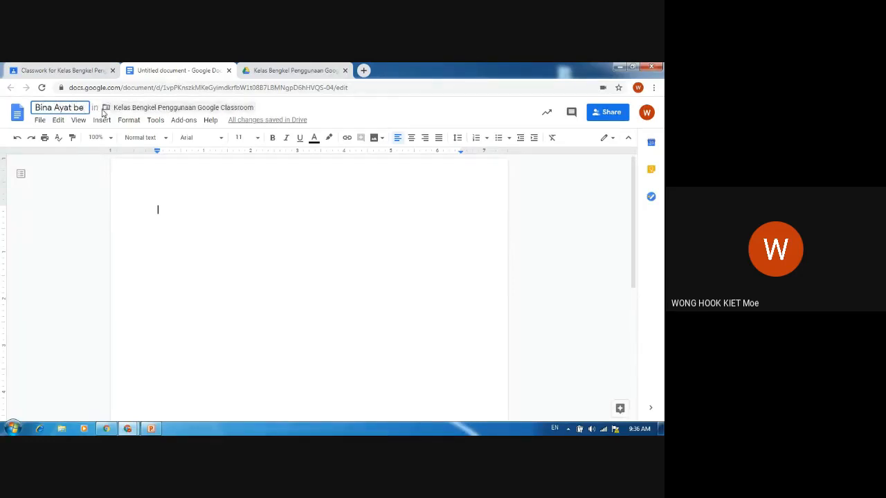
type("Berdasa")
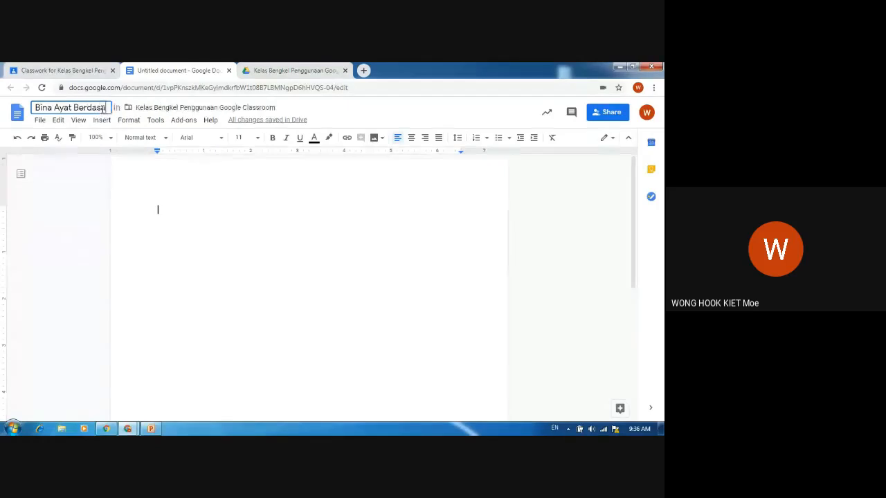
type("rkan Gambar")
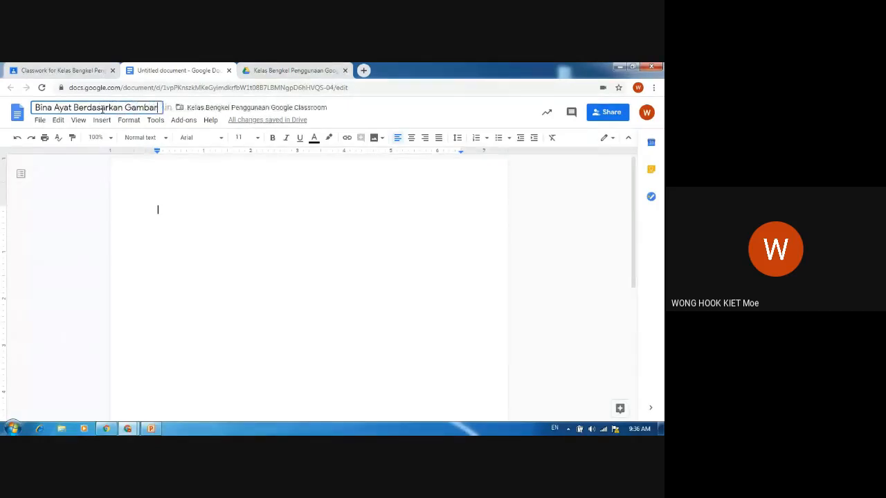
left_click(204, 207)
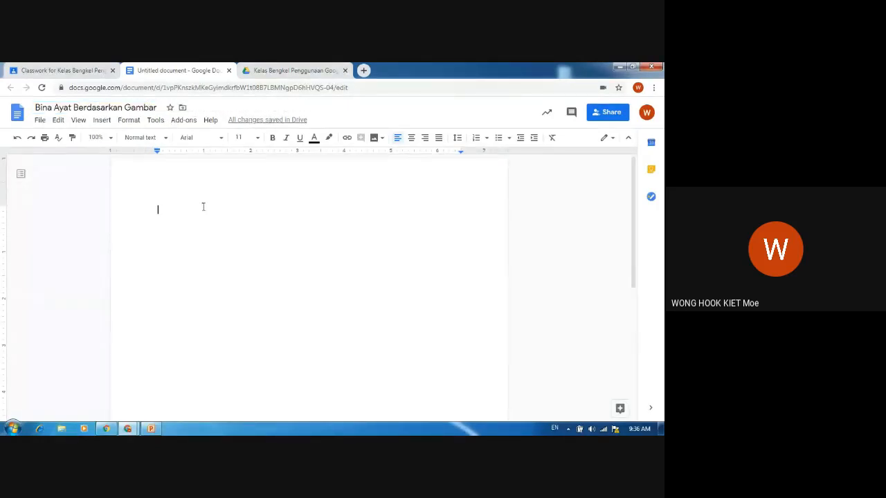
- Insert the image "Gambar tepi pantai" into the document by uploading it from the computer's desktop folder "GC S3"
left_click(102, 120)
mouse_move(138, 138)
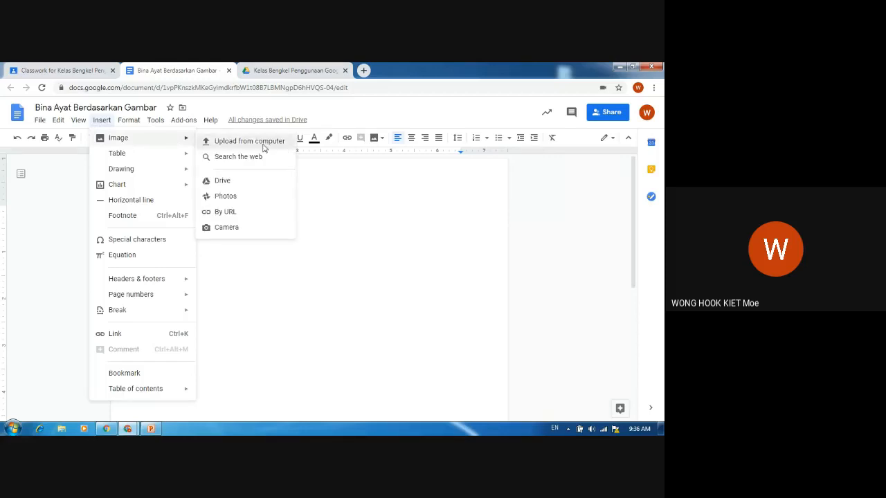
left_click(265, 146)
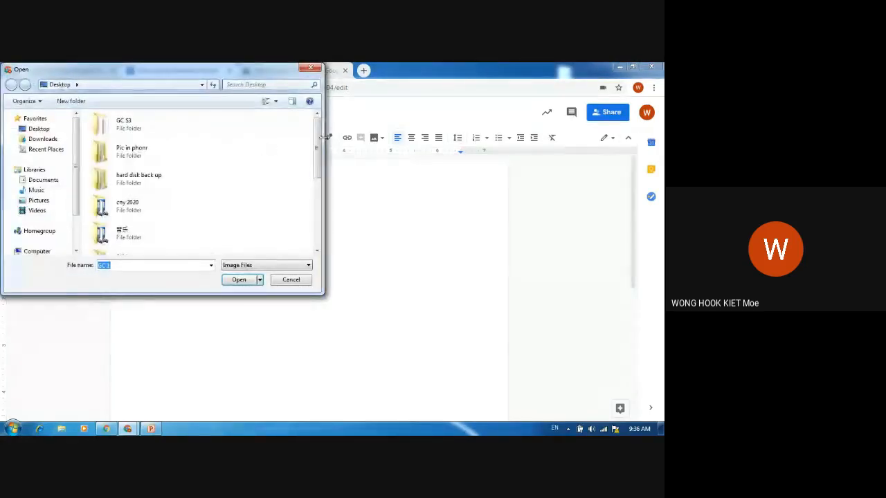
mouse_move(317, 146)
left_mouse_down()
mouse_move(317, 227)
mouse_move(318, 140)
left_mouse_up()
double_click(153, 121)
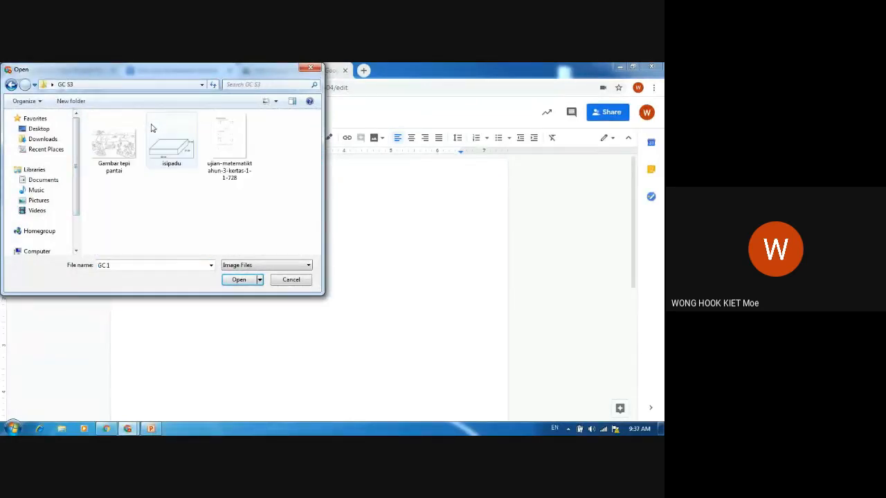
left_click(128, 164)
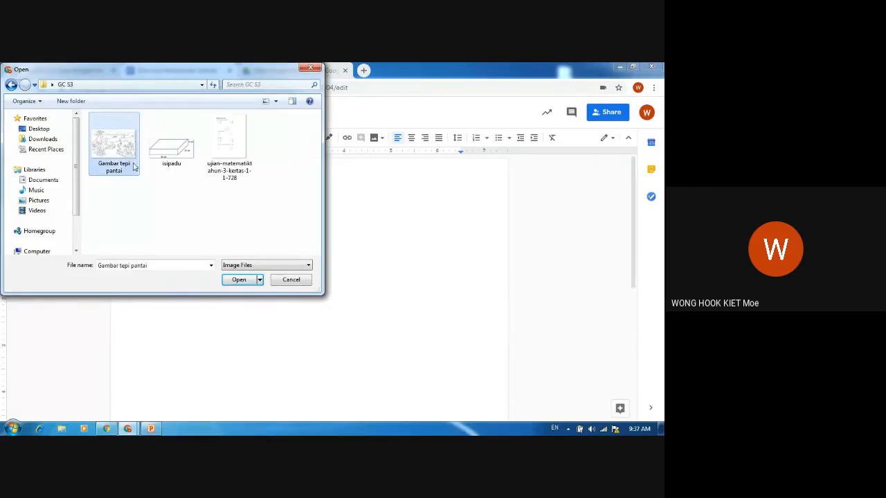
left_click(236, 280)
scroll(449, 265, "down", 6)
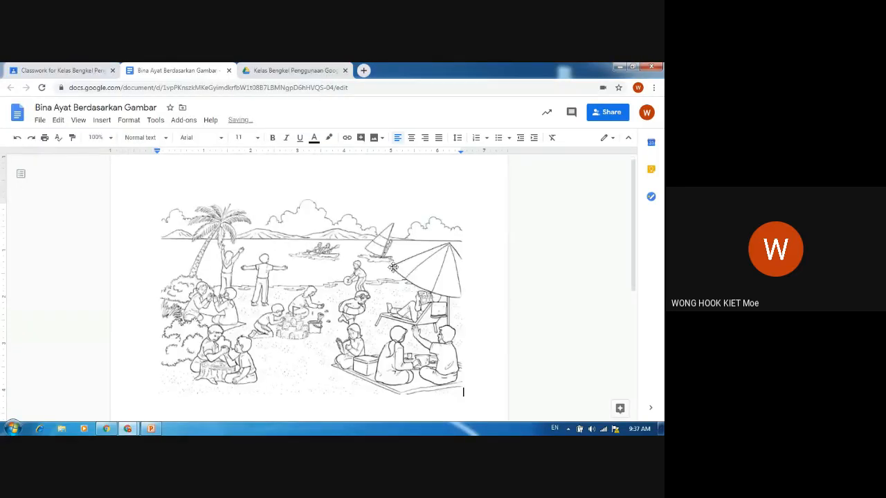
scroll(450, 265, "up", 3)
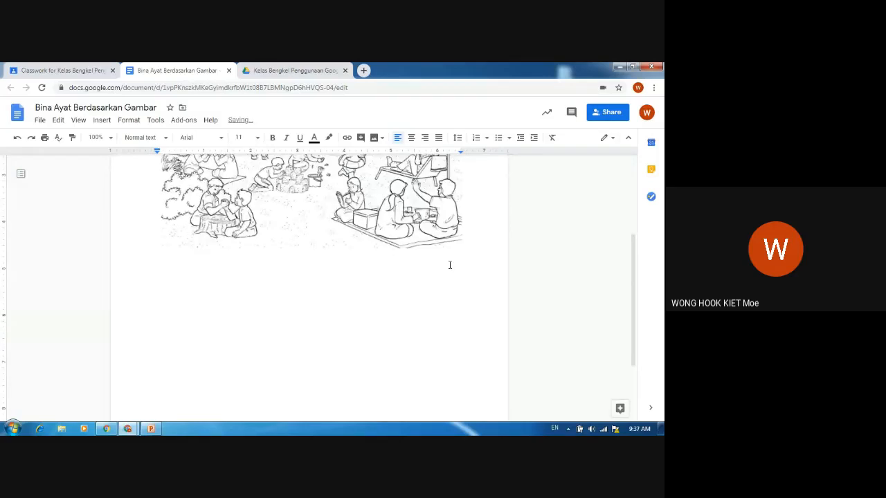
scroll(449, 265, "up", 1)
scroll(449, 265, "up", 3)
- Start a new line directly below the inserted beach picture
left_click(462, 274)
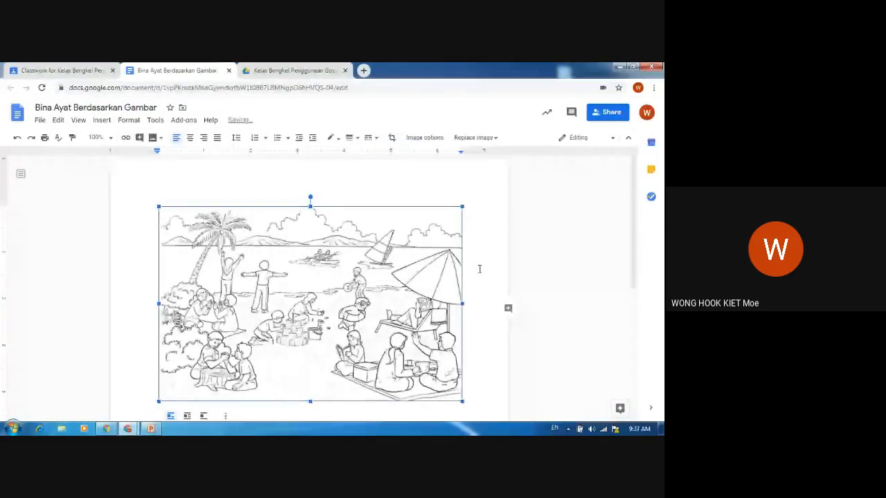
left_click(472, 286)
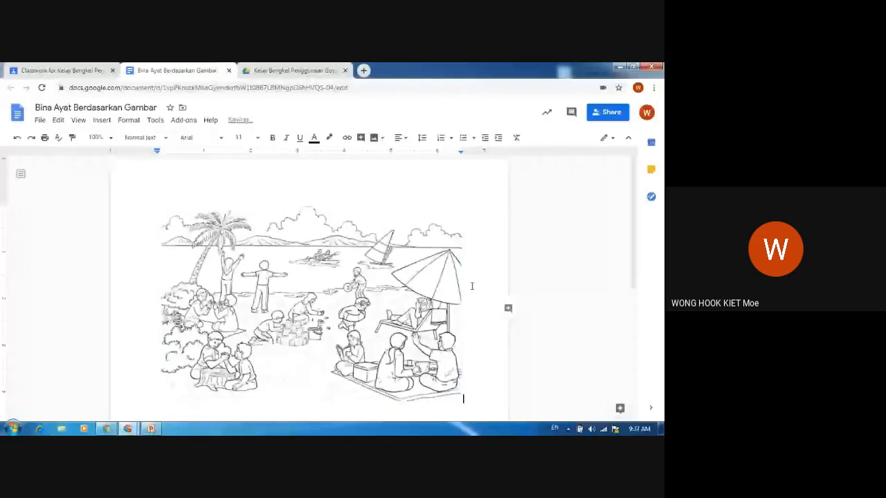
scroll(472, 286, "down", 1)
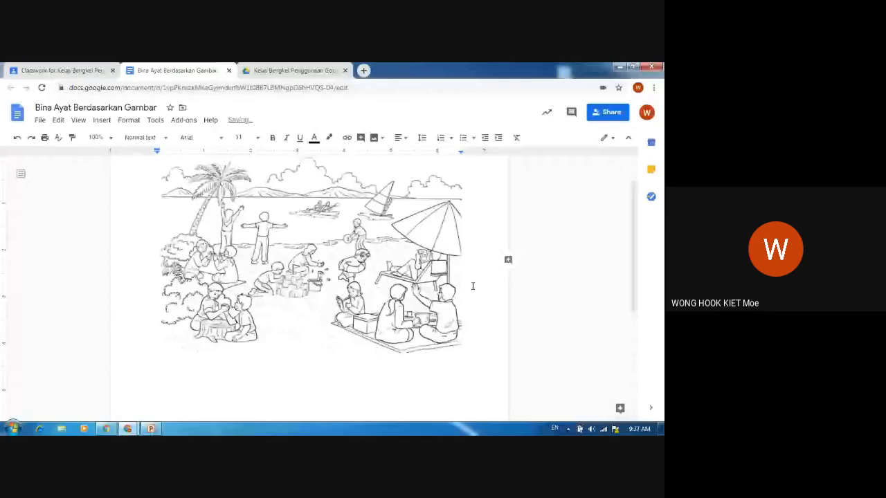
key("Return")
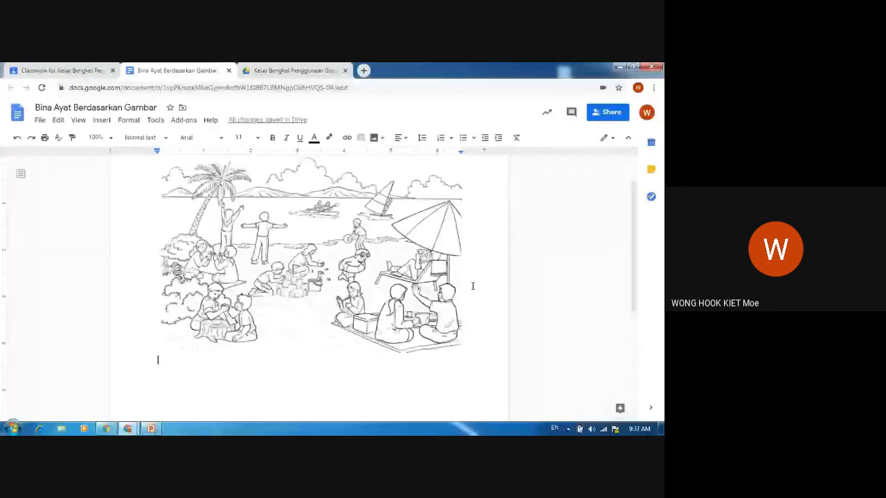
type("Situasi di atas")
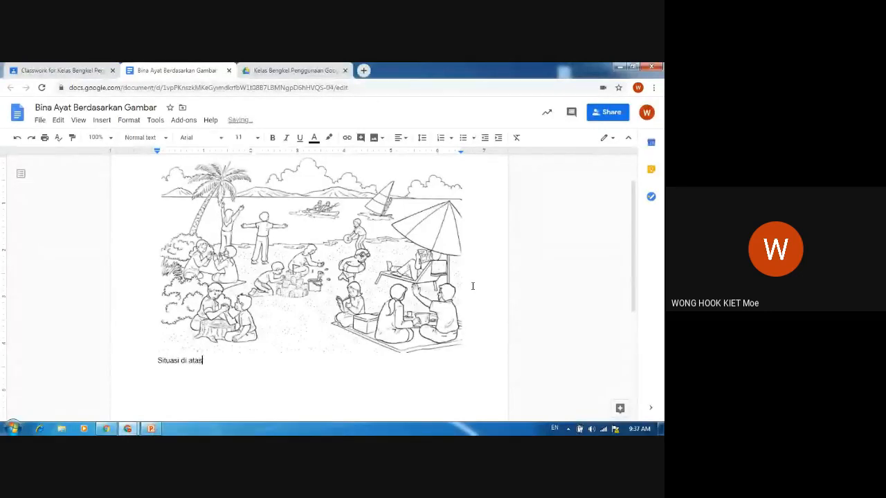
type(" menunjukkan")
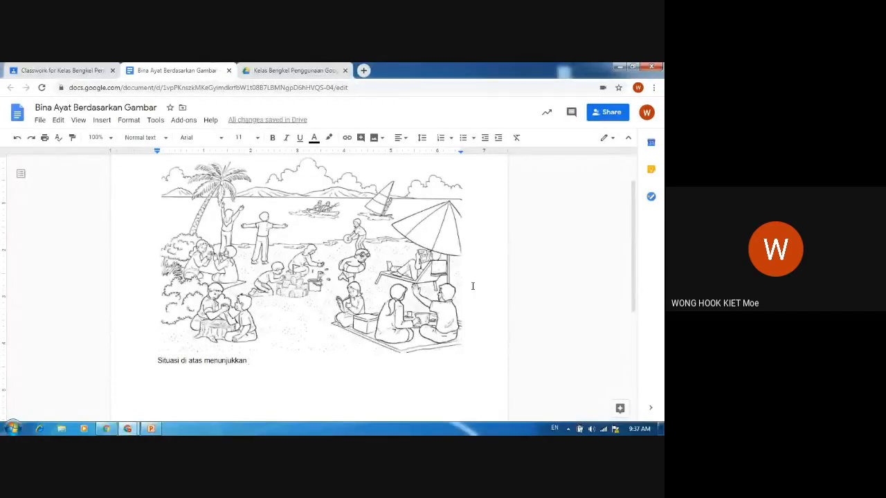
key("ctrl+BackSpace")
key("ctrl+BackSpace")
key("ctrl+BackSpace")
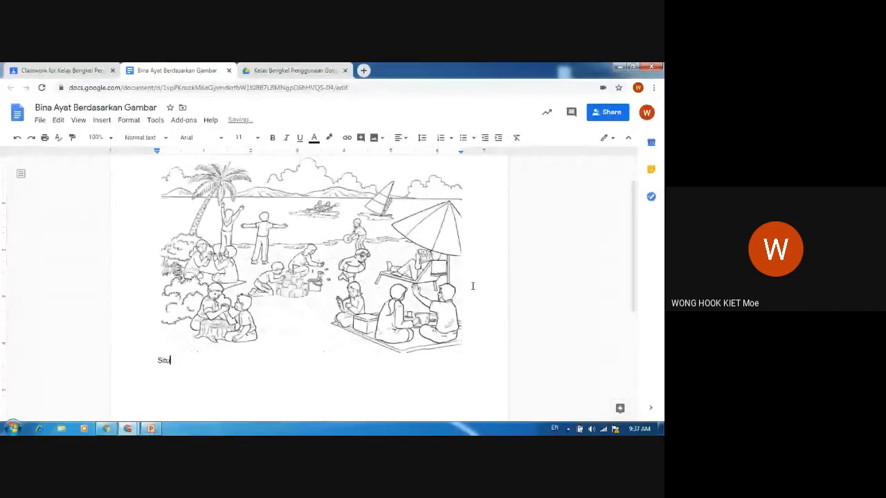
key("BackSpace")
key("BackSpace")
key("BackSpace")
key("BackSpace")
- Write the sentence "Gambar di atas menunjukkan situasi di tepi pantai." below the beach picture
type("Gamba")
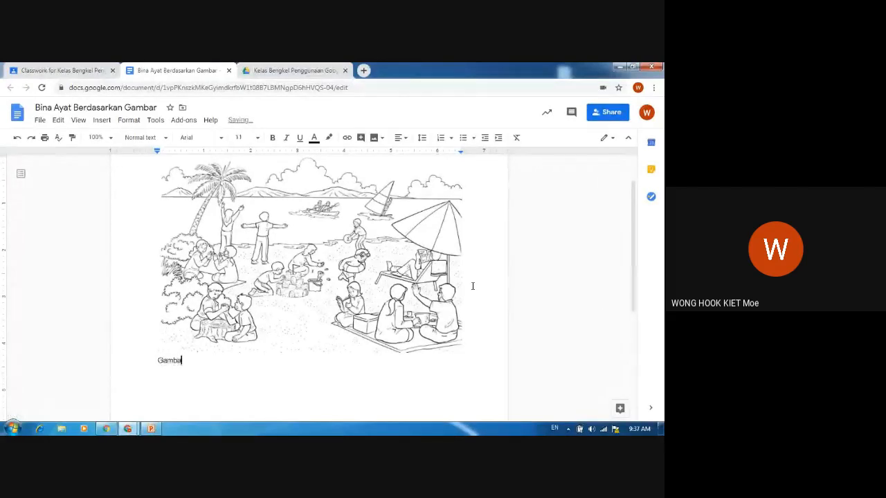
type("rdi")
key("BackSpace")
key("BackSpace")
type("di ")
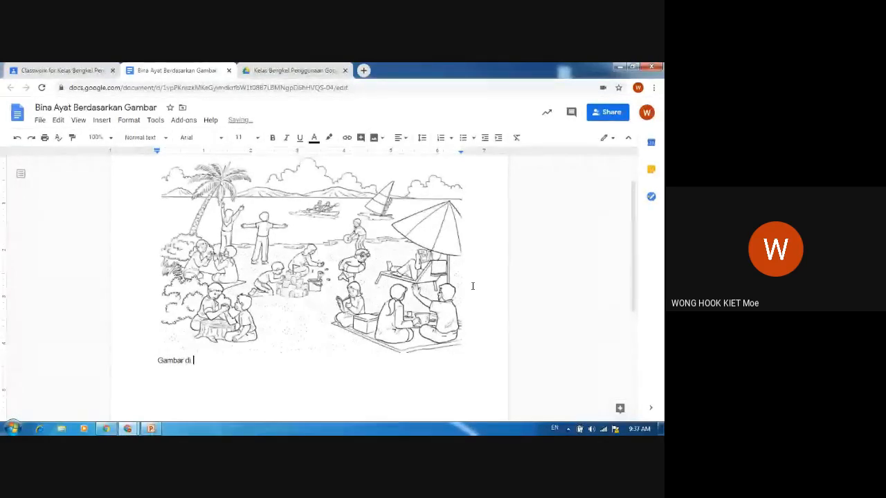
type("atas menunjukkan situas")
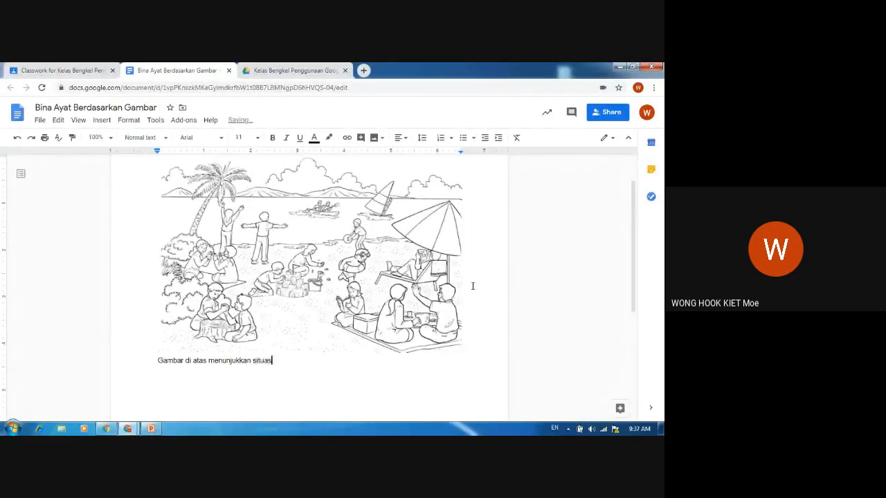
type("i di tep")
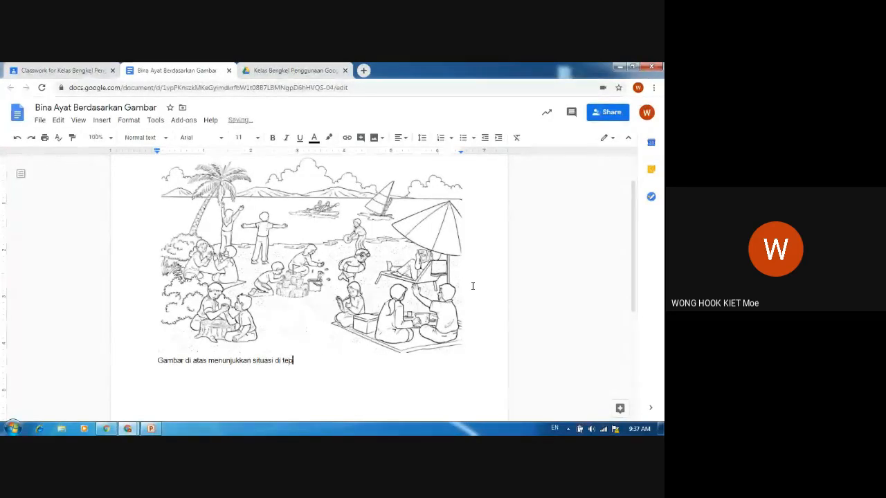
type("i pantai.")
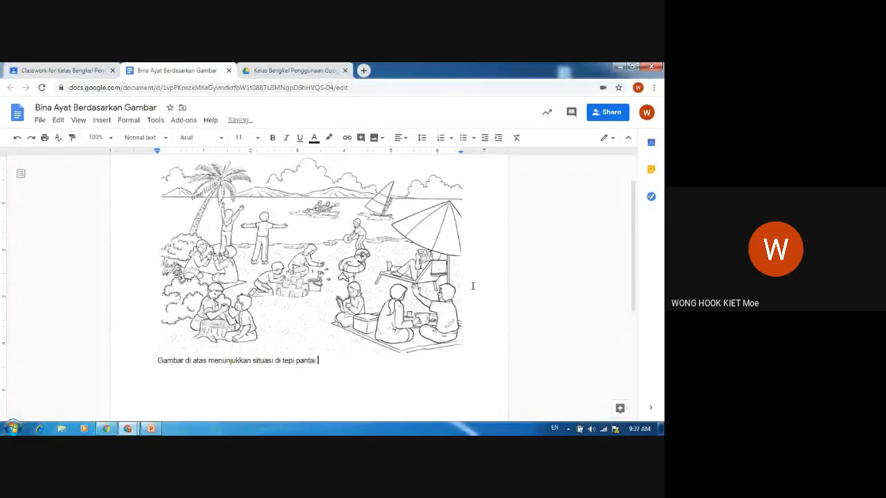
- Write the instruction "Berdasarkan gambar, tulis 5 ayat lengkap." on a new line below the existing sentence
key("Return")
type("Berdasarkan gambar, tul")
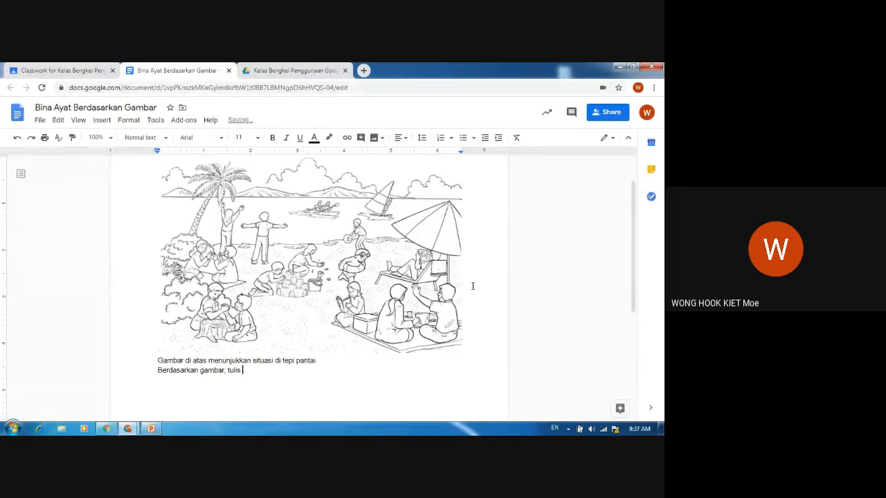
type("is 5 ayat lengkap")
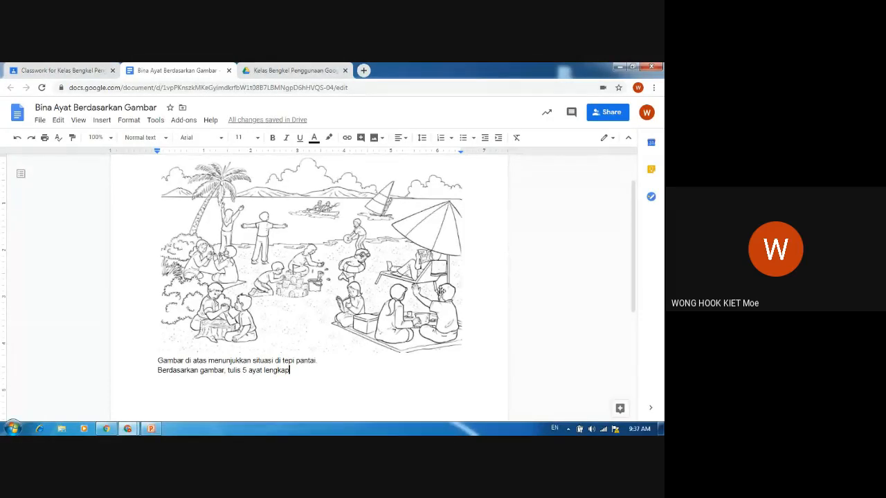
scroll(448, 303, "down", 2)
type(".")
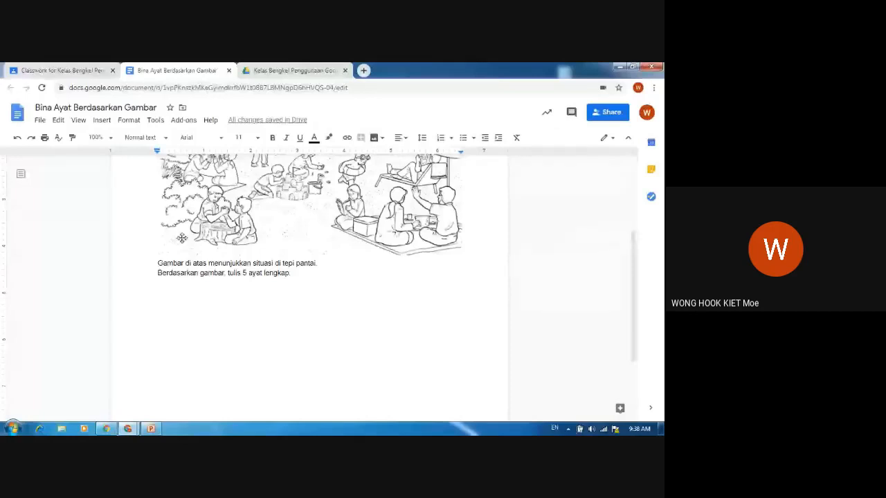
type("1.___________________________________")
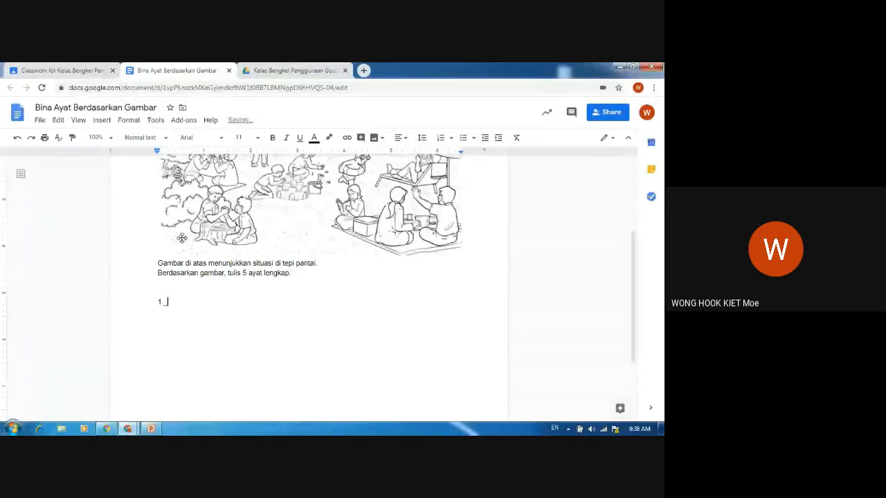
type("__________________________")
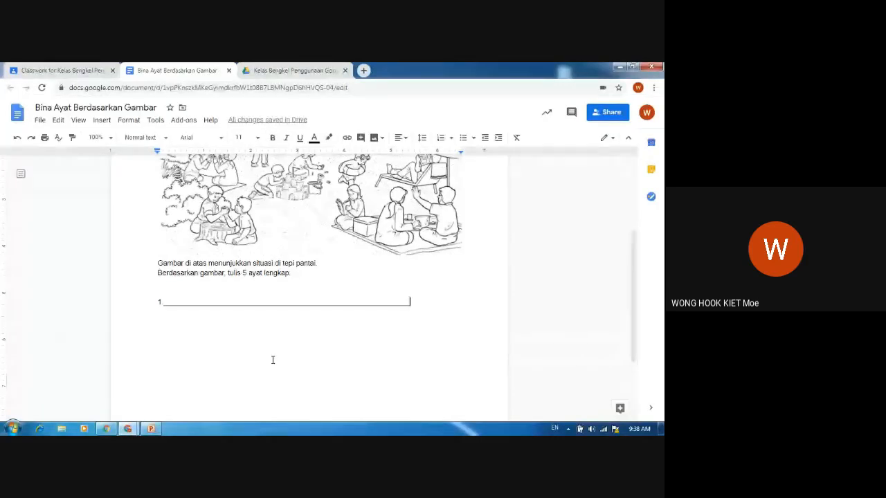
key("BackSpace")
key("BackSpace")
key("BackSpace")
key("BackSpace")
key("BackSpace")
key("BackSpace")
key("BackSpace")
key("BackSpace")
key("BackSpace")
key("BackSpace")
key("BackSpace")
key("BackSpace")
key("BackSpace")
key("BackSpace")
key("BackSpace")
key("BackSpace")
key("BackSpace")
key("BackSpace")
key("BackSpace")
key("BackSpace")
key("BackSpace")
key("BackSpace")
key("BackSpace")
key("BackSpace")
key("BackSpace")
key("BackSpace")
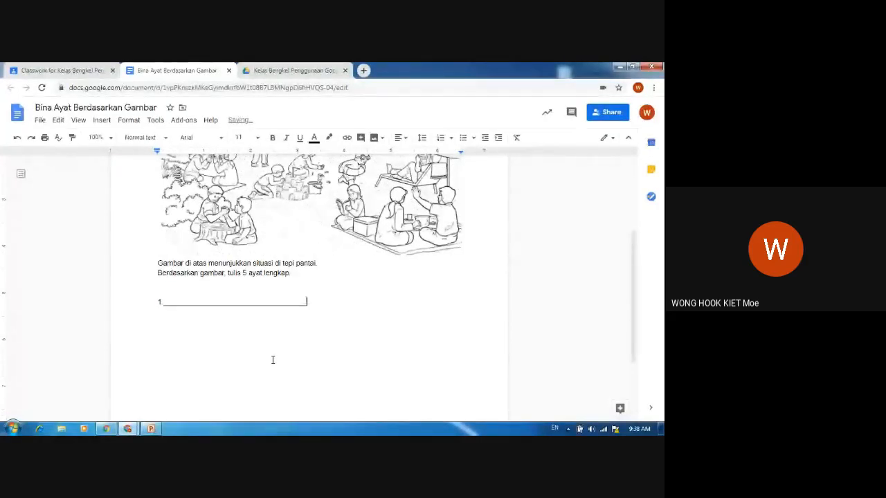
key("BackSpace")
key("BackSpace")
key("BackSpace")
key("BackSpace")
key("BackSpace")
key("BackSpace")
key("BackSpace")
key("BackSpace")
key("BackSpace")
key("BackSpace")
key("BackSpace")
key("BackSpace")
key("BackSpace")
key("BackSpace")
key("BackSpace")
key("BackSpace")
key("BackSpace")
key("BackSpace")
key("BackSpace")
key("BackSpace")
key("BackSpace")
key("BackSpace")
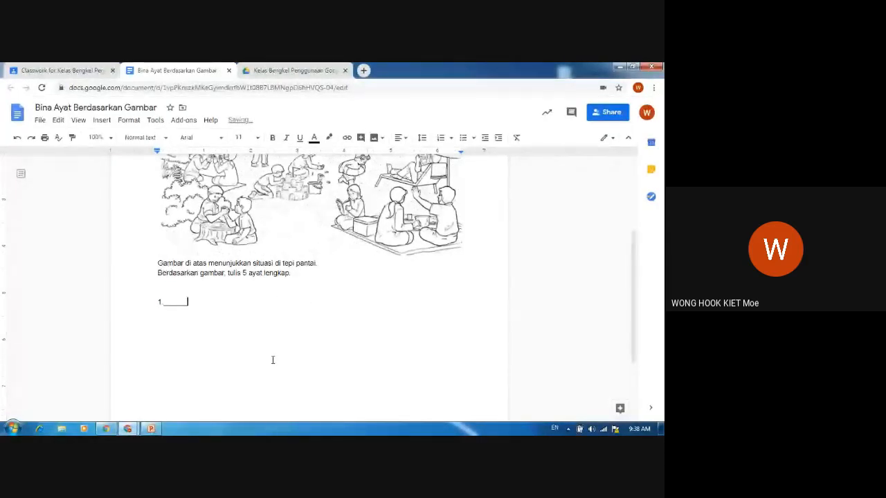
key("BackSpace")
key("BackSpace")
key("BackSpace")
key("BackSpace")
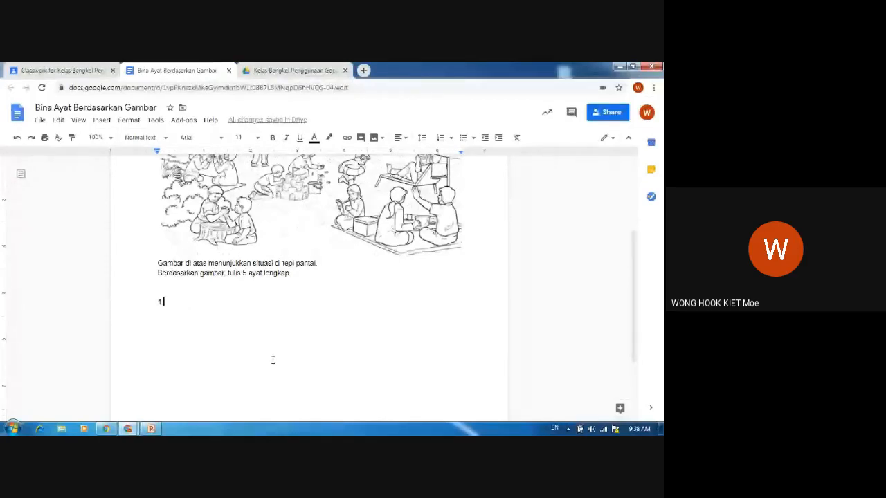
key("BackSpace")
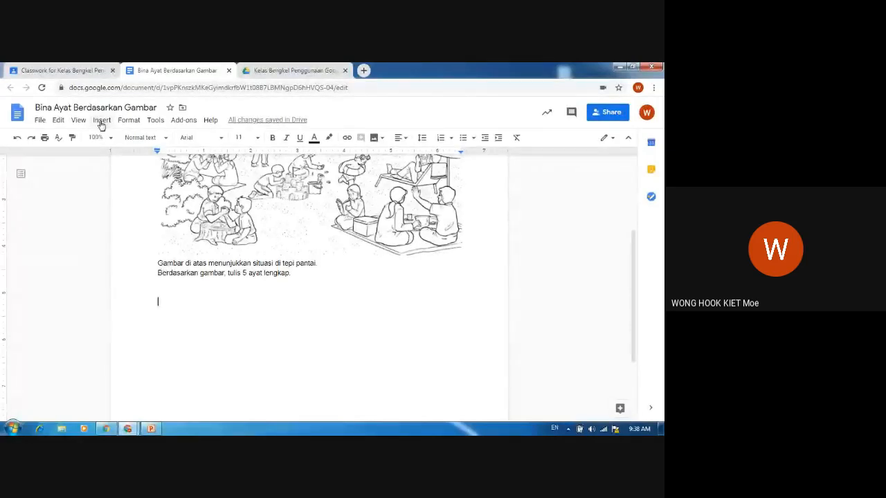
- Insert a table of two columns and five rows below the instructions and narrow its first column for numbering
left_click(102, 122)
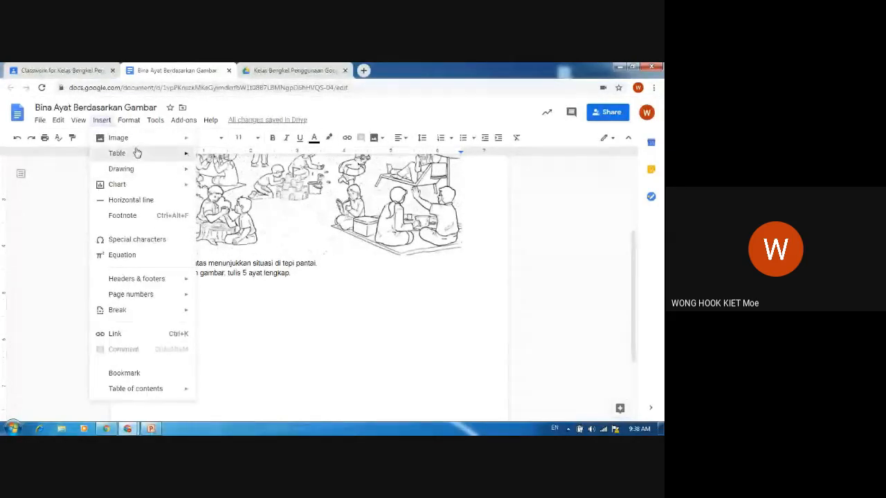
mouse_move(137, 153)
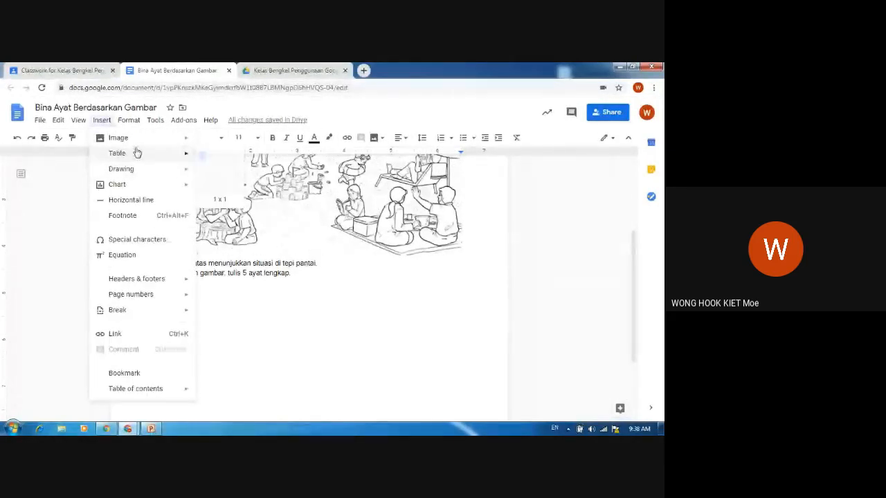
left_click(221, 196)
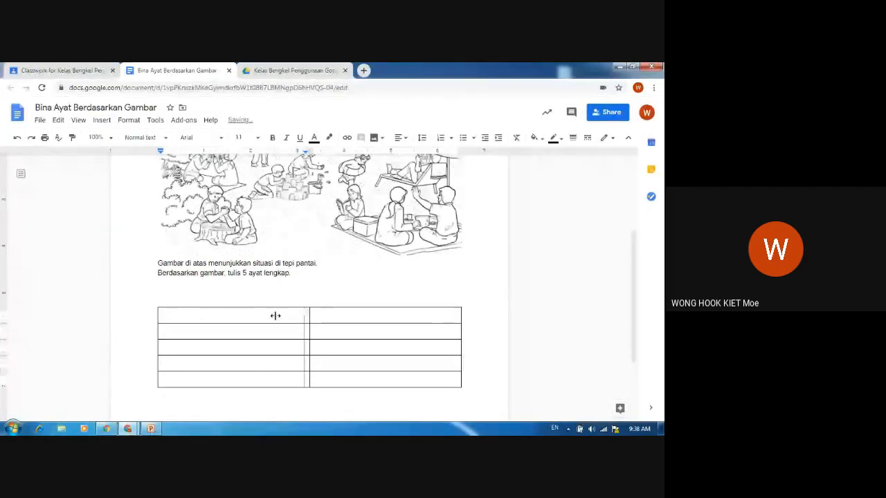
left_click_drag(275, 316, 181, 314)
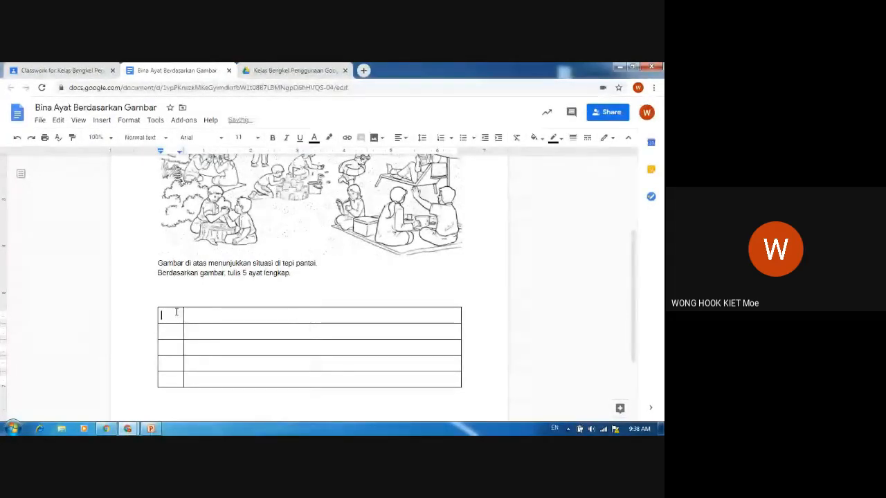
- Number the five table rows "1." to "5." in the narrow first column
type("1.")
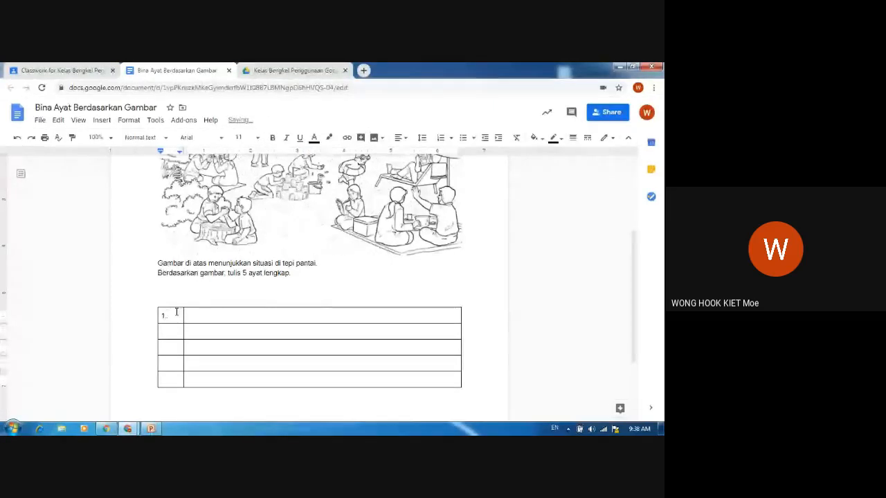
left_click(173, 334)
type("2.")
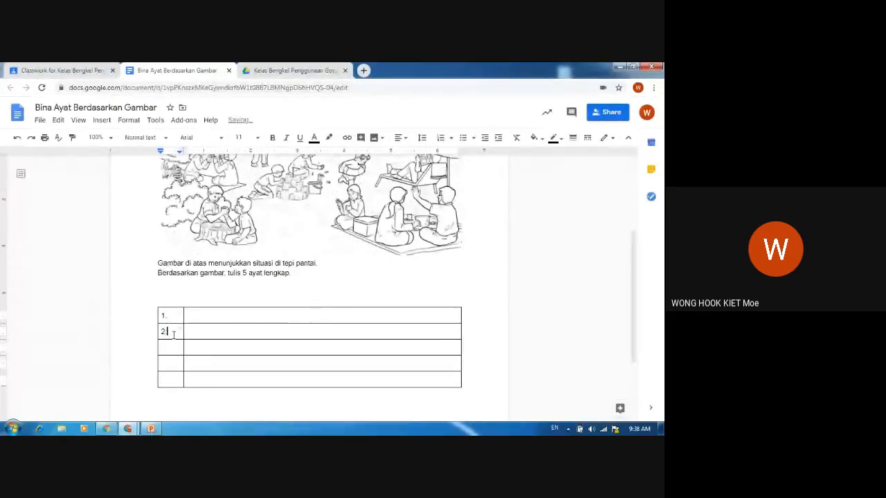
left_click(178, 348)
type("3.")
left_click(171, 361)
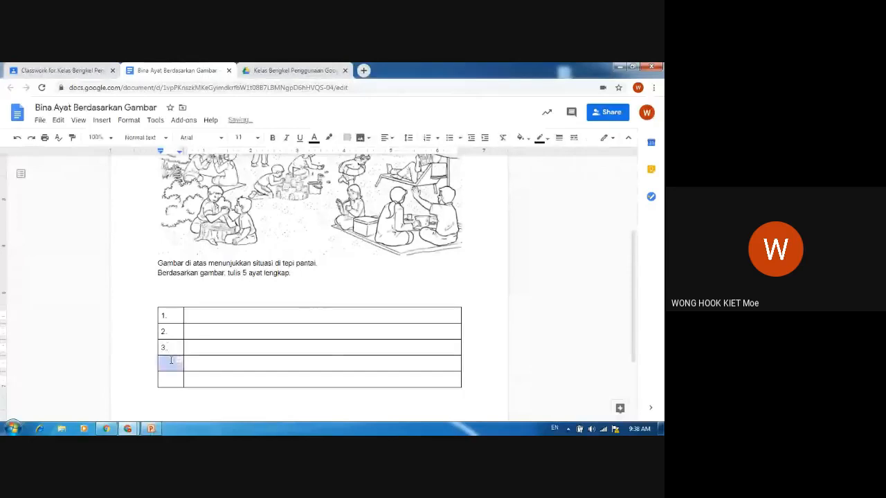
type("4.")
left_click(170, 380)
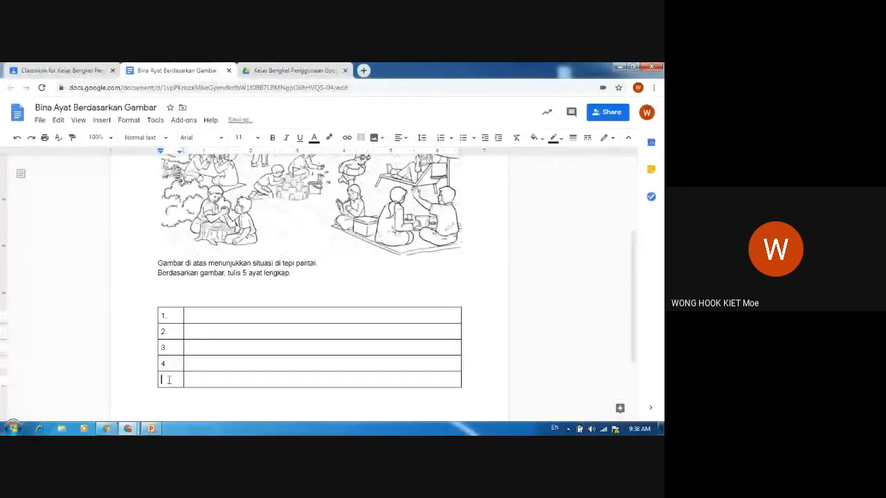
type("5.")
left_click(457, 272)
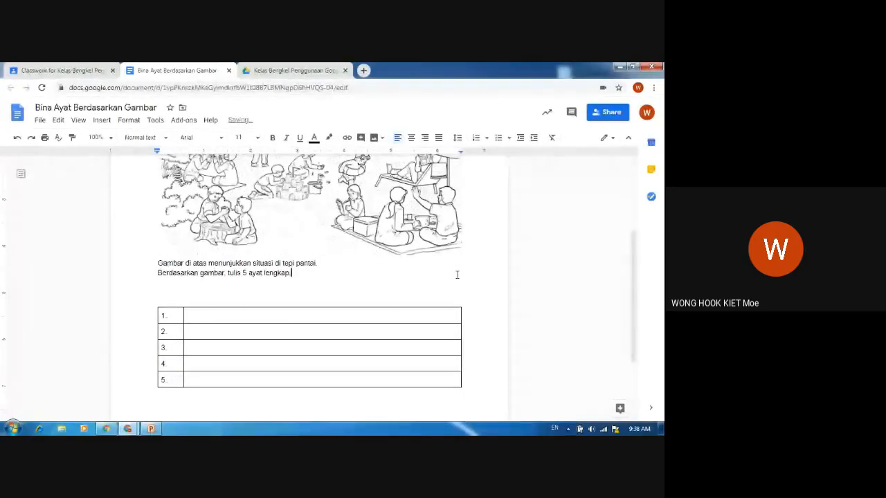
- Review the worksheet's beach picture, instruction sentences and numbered answer table
scroll(366, 299, "up", 3)
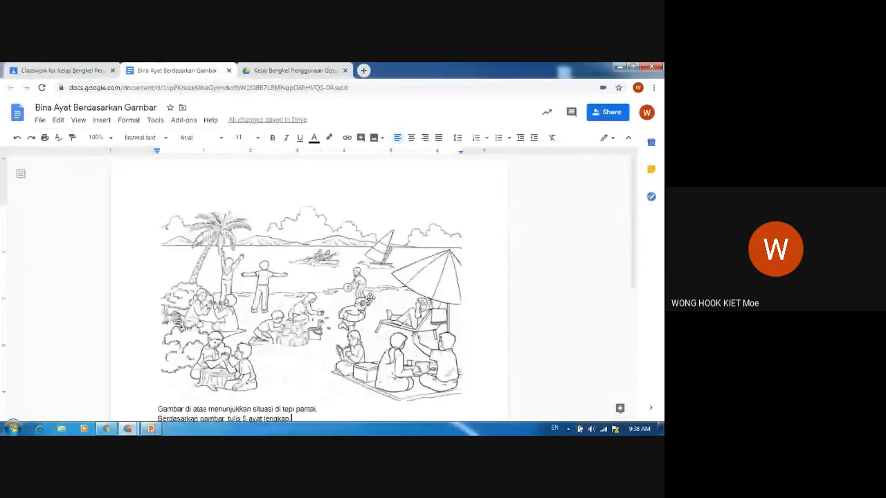
scroll(358, 312, "down", 2)
scroll(357, 313, "up", 3)
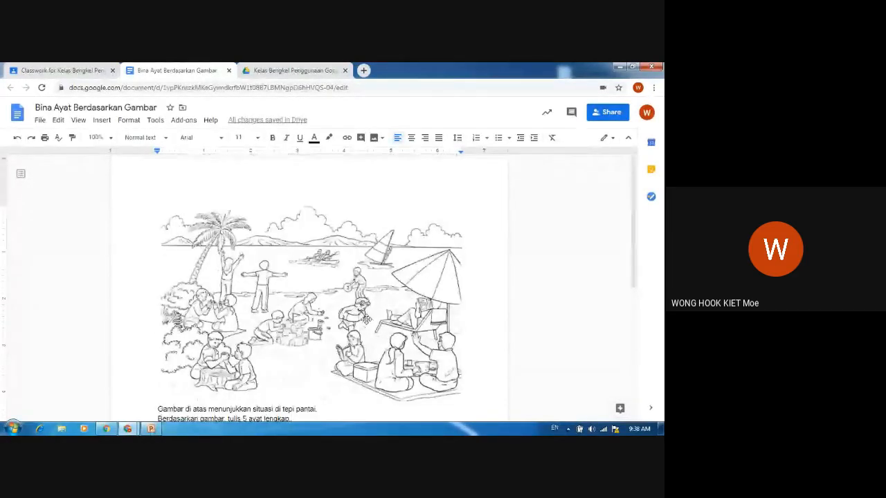
scroll(418, 318, "down", 3)
scroll(423, 329, "down", 2)
scroll(423, 332, "up", 4)
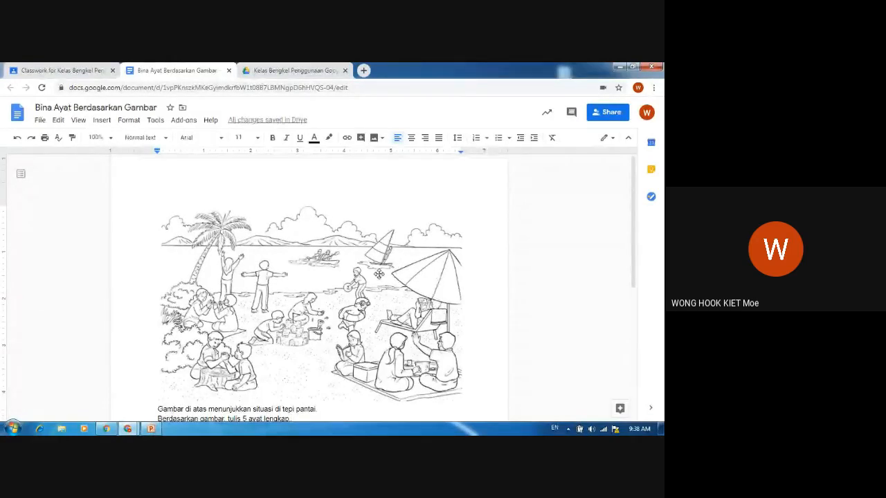
scroll(379, 274, "down", 1)
scroll(356, 291, "up", 1)
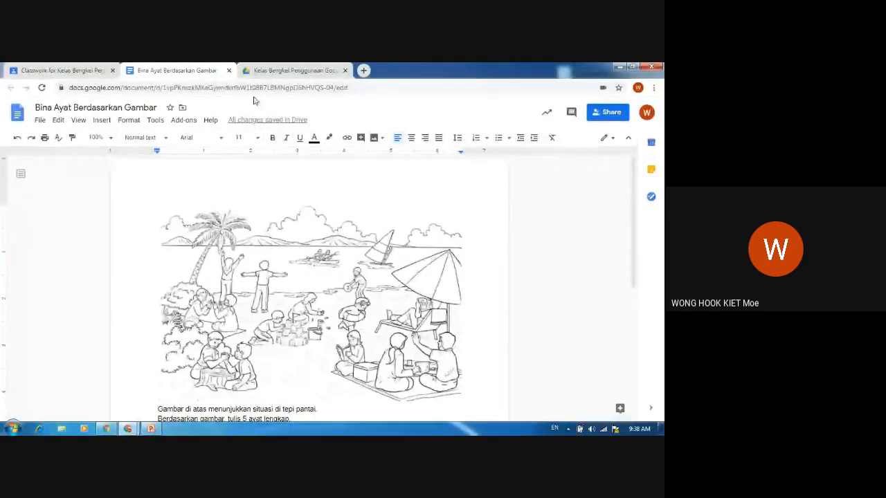
- Close the worksheet document and return to the assignment draft in Google Classroom
left_click(285, 72)
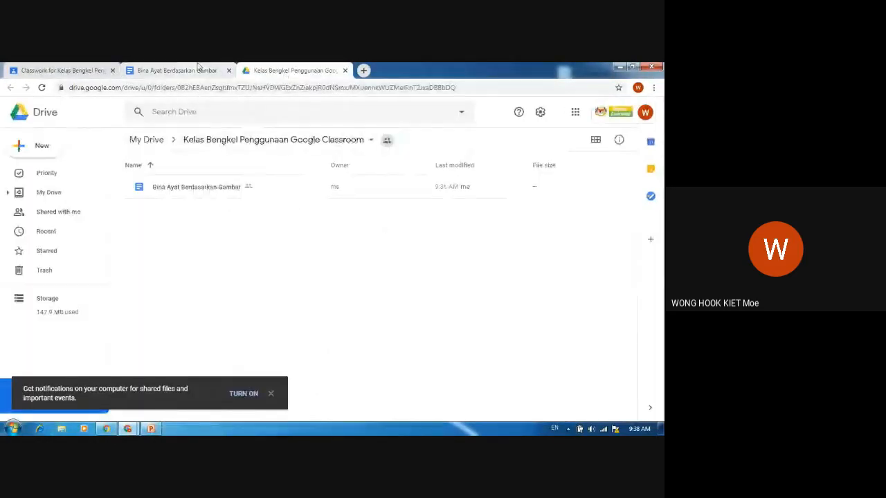
left_click(199, 69)
left_click(228, 70)
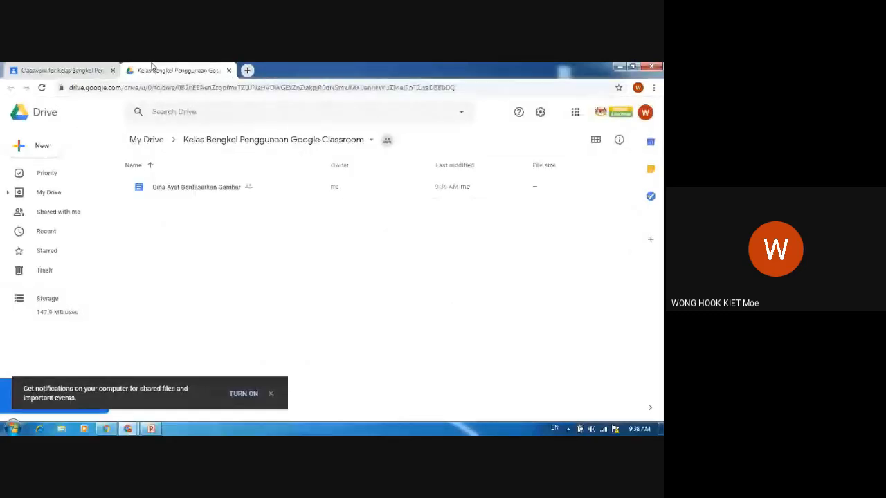
left_click(79, 70)
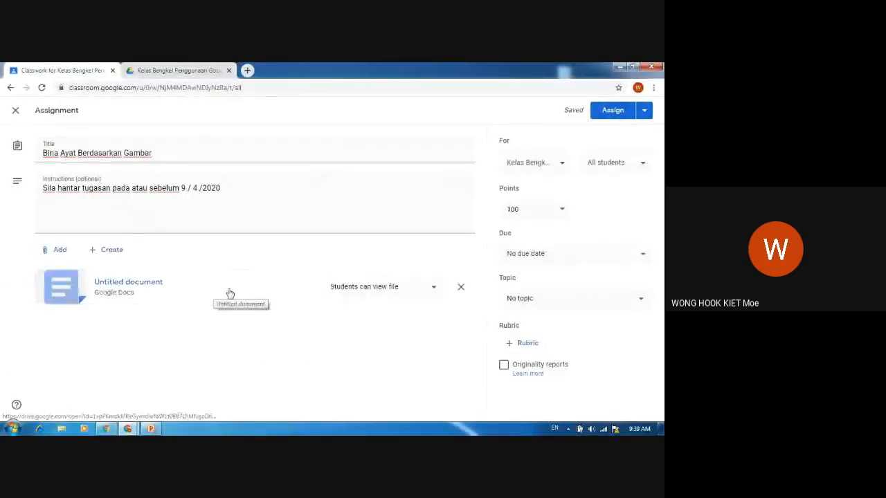
- Open the assignment's attached document to check its picture and answer table, and close it again
left_click(255, 294)
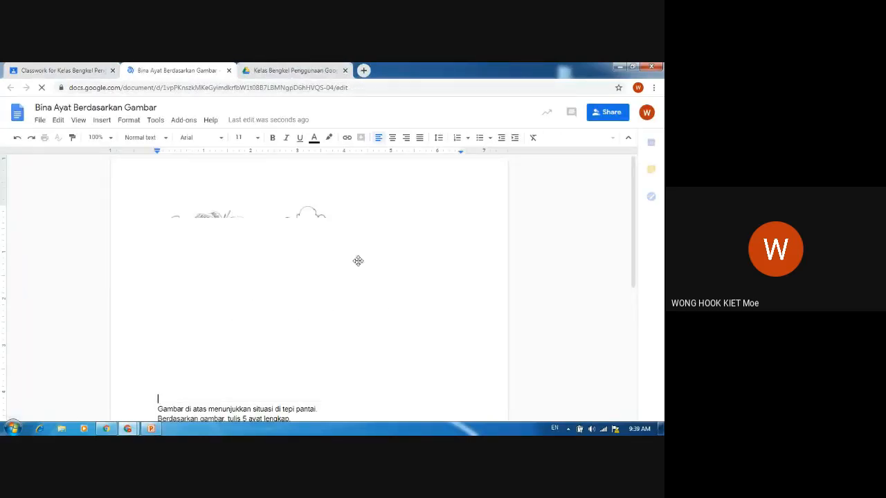
scroll(396, 279, "down", 3)
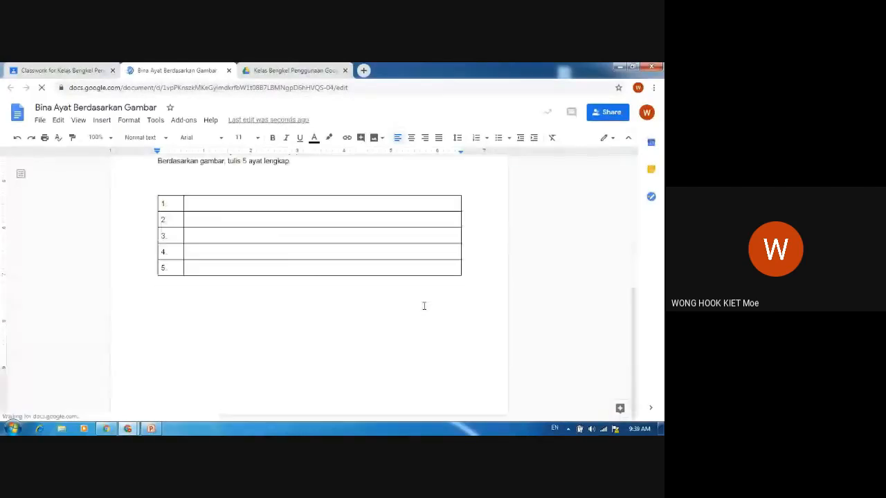
left_click(229, 70)
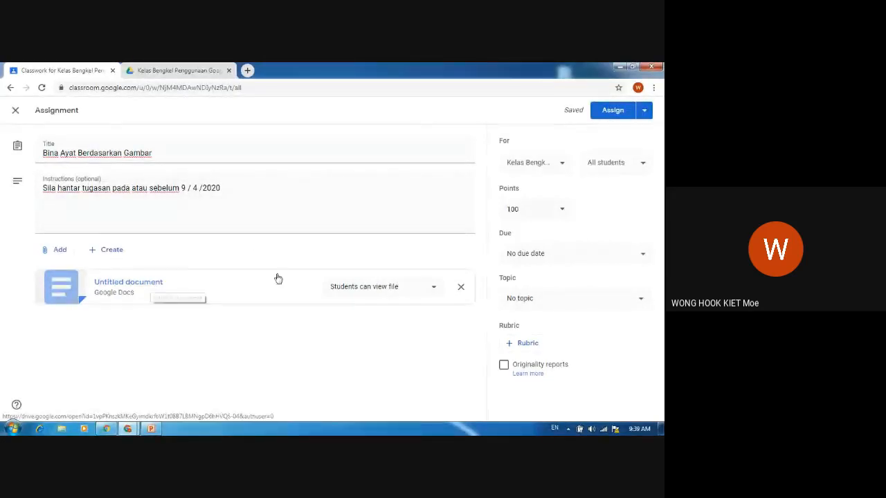
- Set the attached document's student access to "Make a copy for each student"
left_click(383, 291)
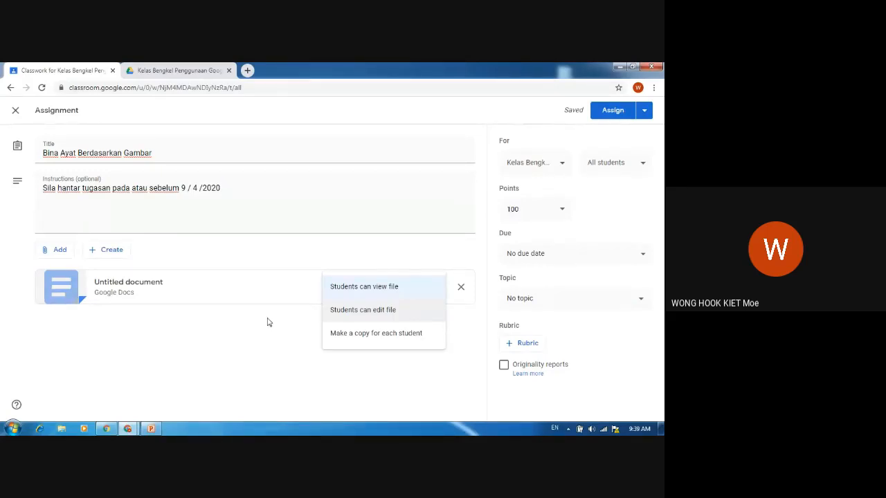
left_click(269, 322)
left_click(401, 291)
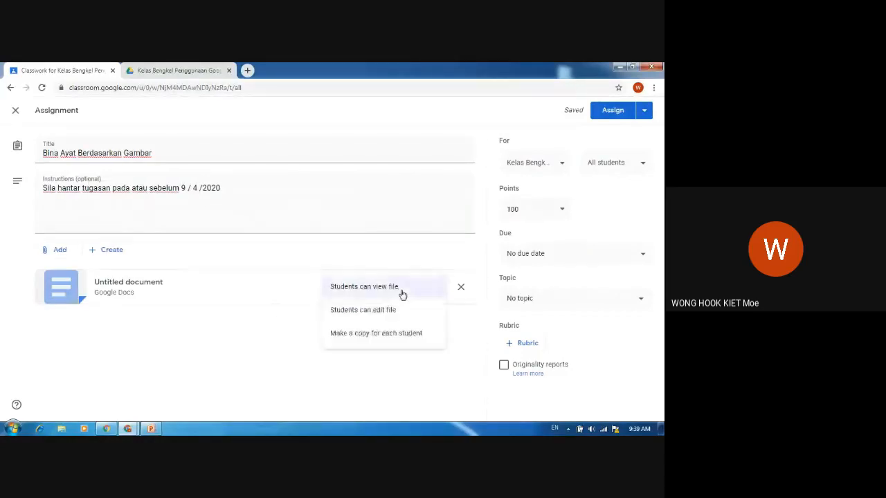
left_click(381, 338)
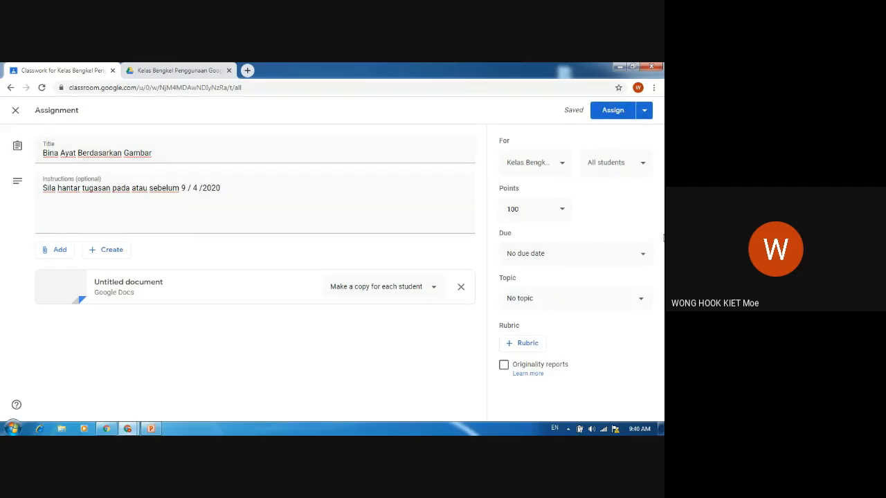
- View the assignment's scheduling options and date calendar, and close them without scheduling
left_click(644, 114)
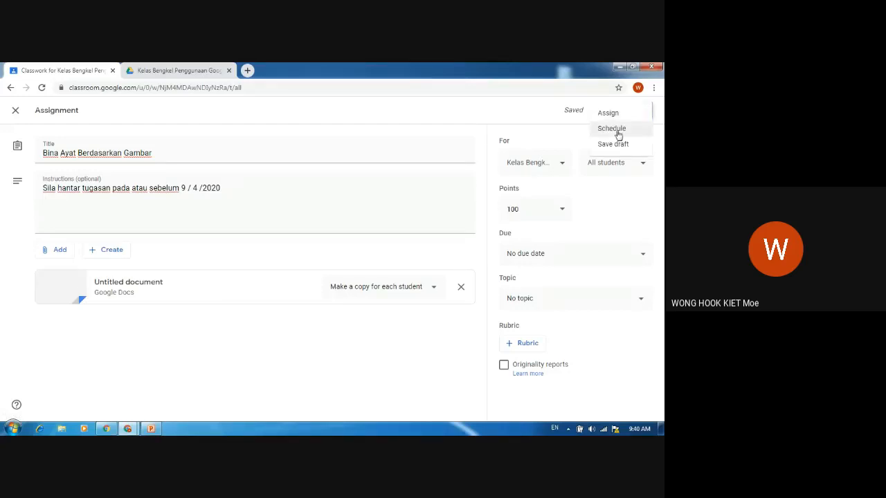
left_click(615, 130)
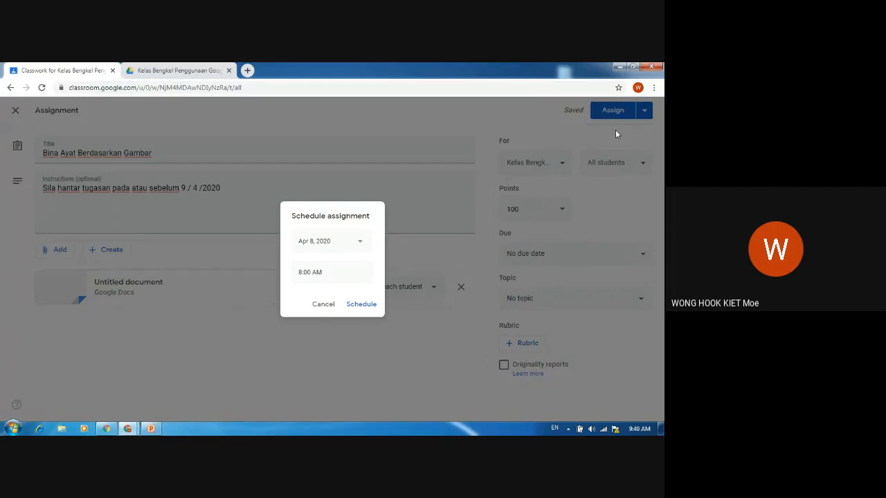
left_click(359, 241)
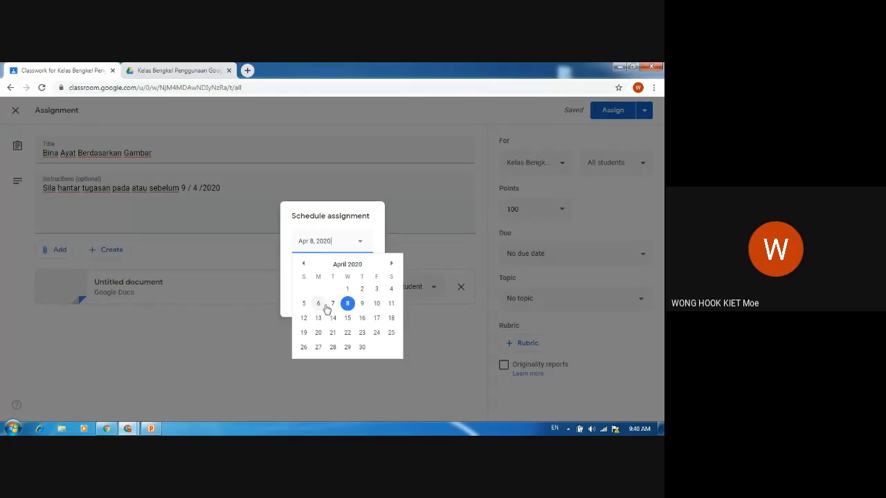
left_click(435, 315)
left_click(435, 316)
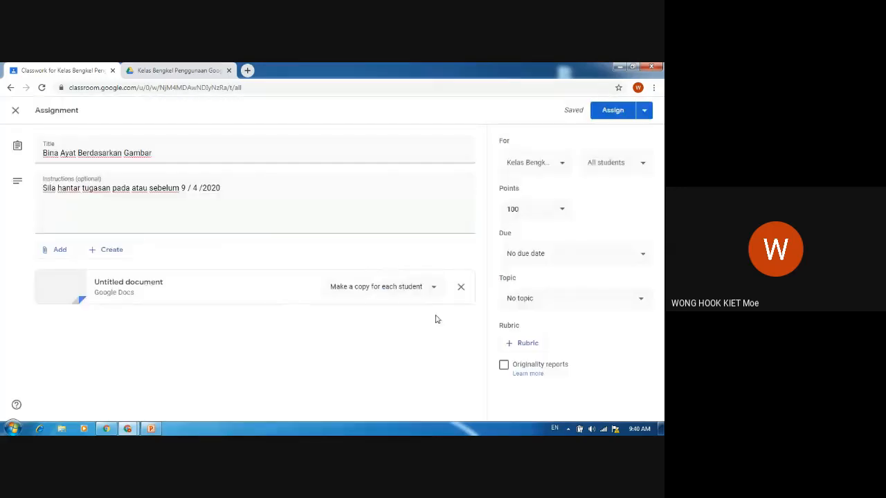
- Check the assignment's schedule date and time fields once more and cancel without scheduling
left_click(648, 115)
left_click(629, 131)
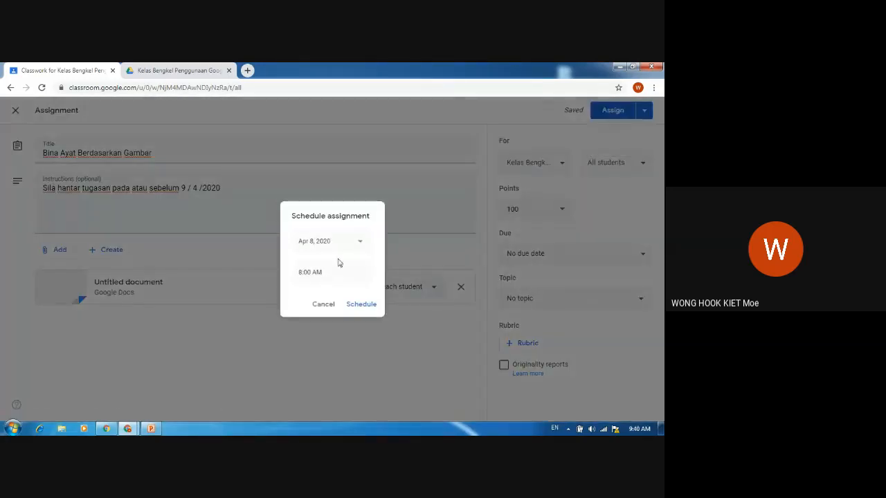
left_click(323, 304)
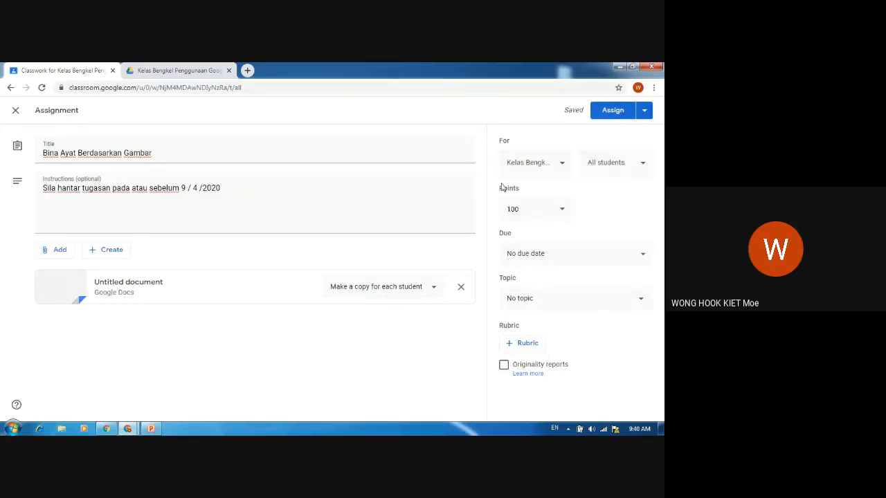
- Set the assignment's points to 10
left_click(561, 210)
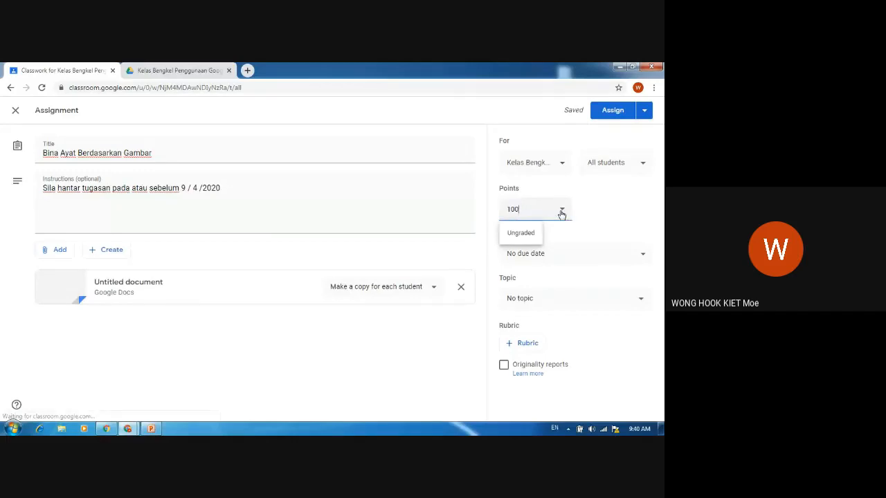
left_click(530, 234)
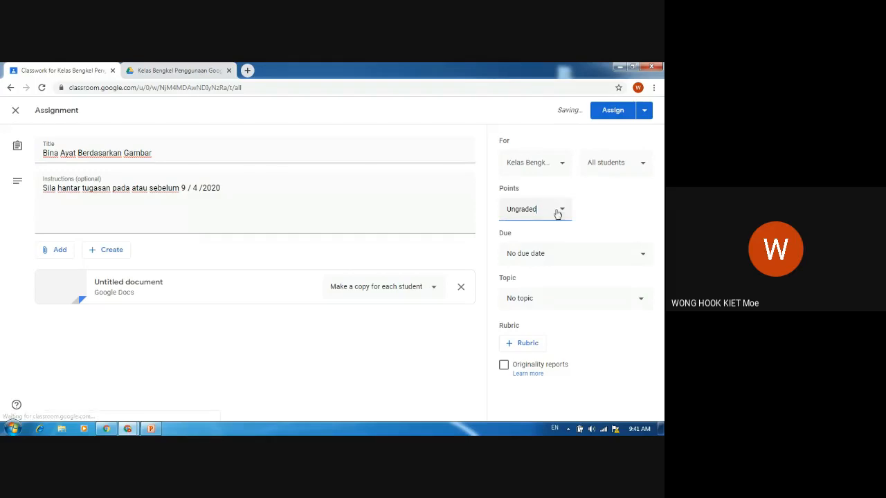
key("ctrl+a")
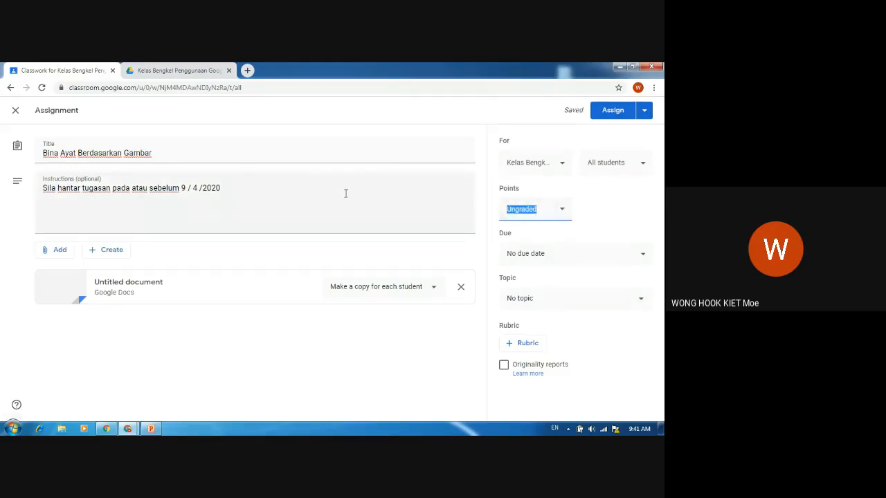
key("BackSpace")
type("10")
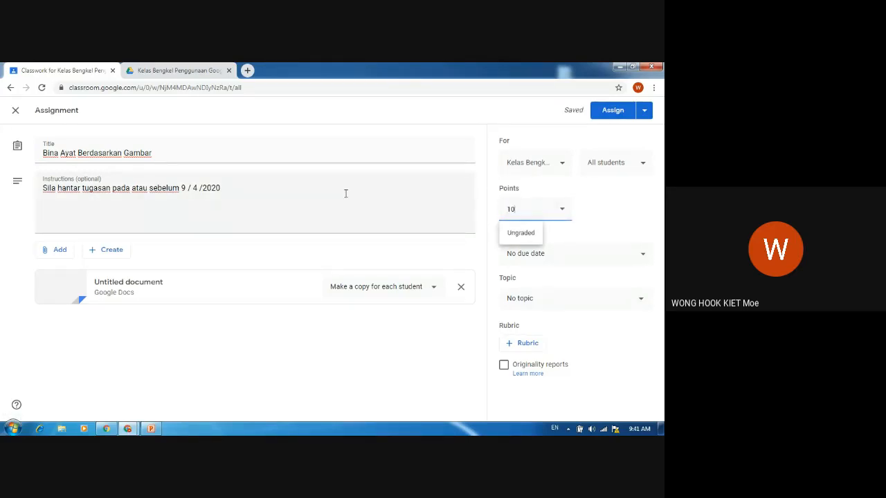
left_click(603, 211)
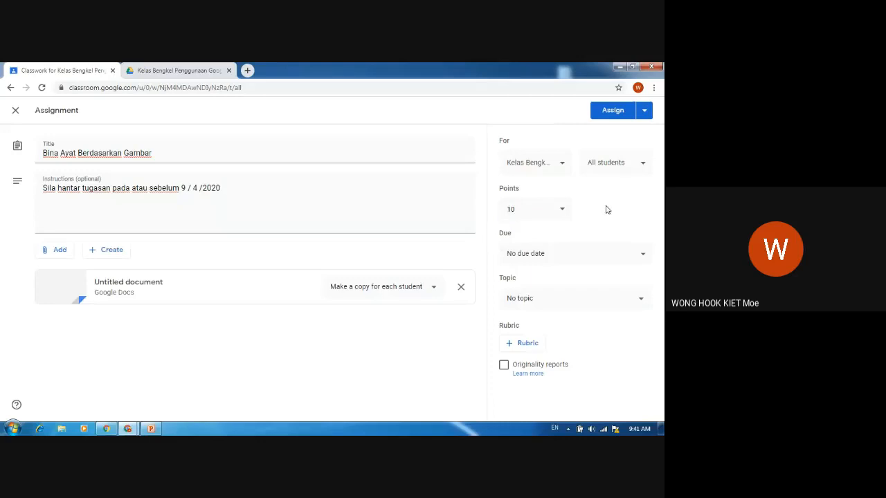
- Set the assignment's due date to April 9, 2020, without a due time
left_click(609, 265)
left_click(601, 295)
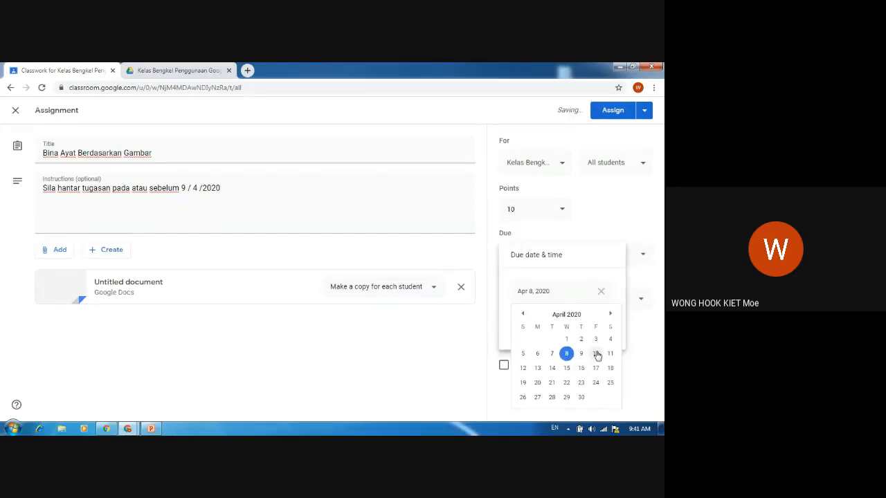
left_click(596, 354)
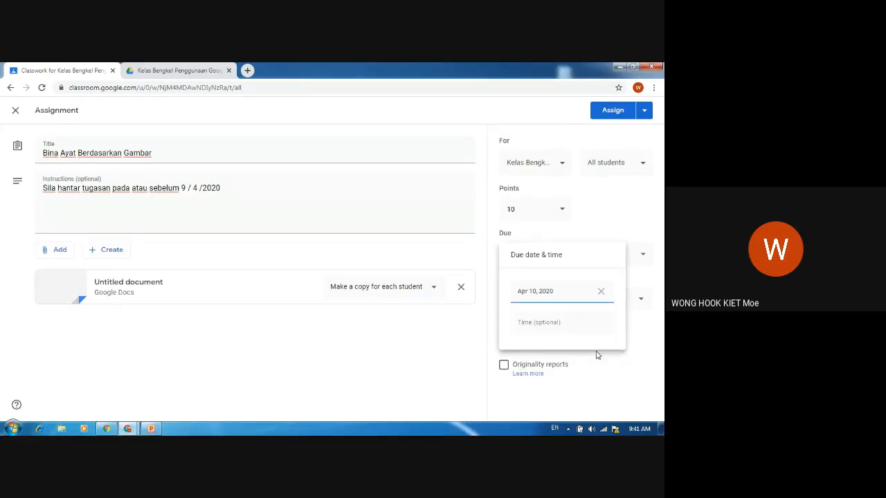
left_click(581, 295)
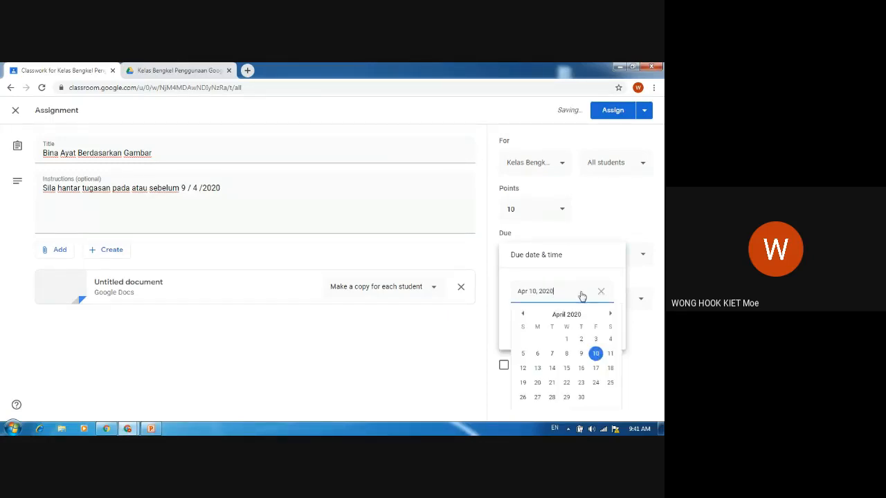
left_click(582, 353)
left_click(585, 356)
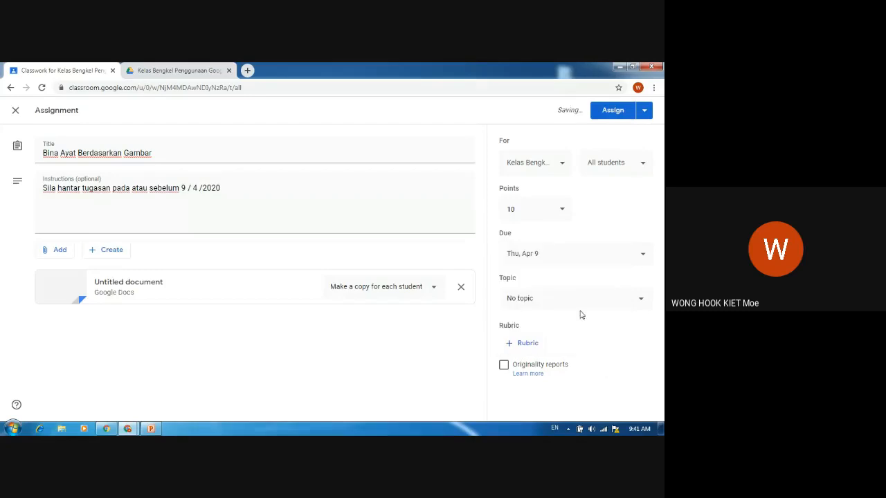
- File the assignment under the Bahasa Melayu topic and assign it to all students immediately
left_click(582, 304)
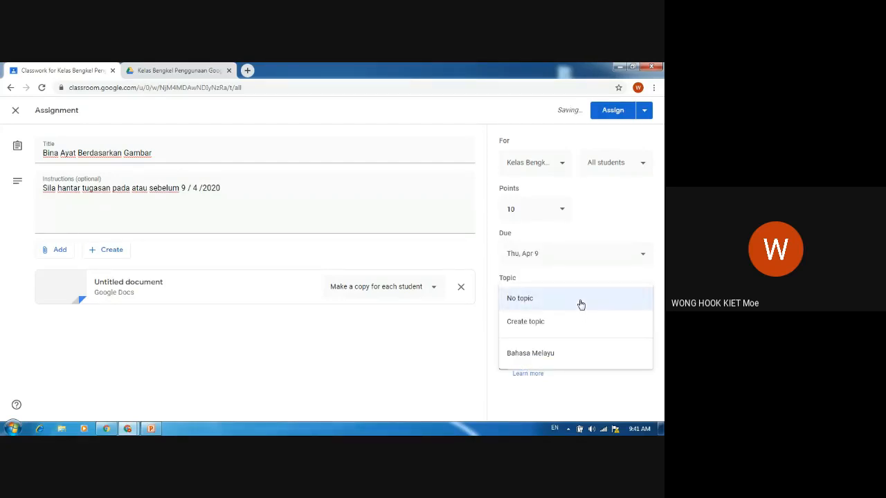
left_click(562, 355)
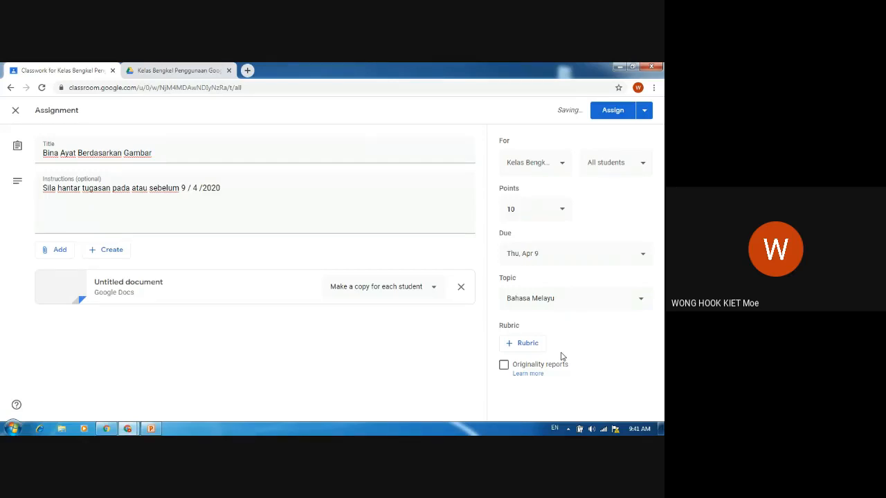
left_click(609, 114)
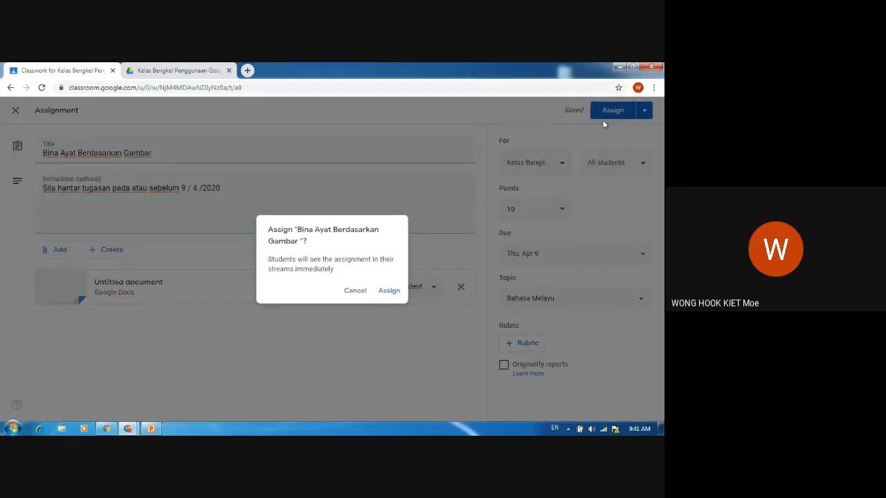
left_click(389, 292)
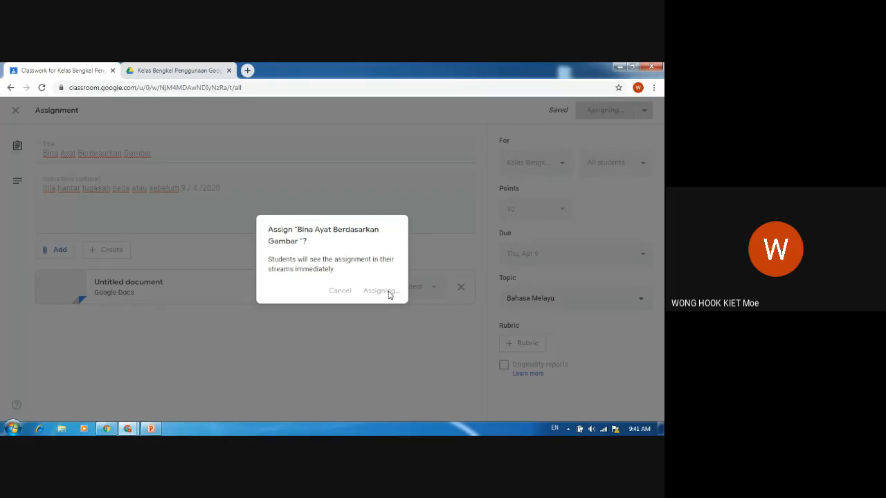
- Look at the class Drive folder and review the posted "Bina Ayat Berdasarkan Gambar" assignment and its details under the Bahasa Melayu topic
left_click(159, 69)
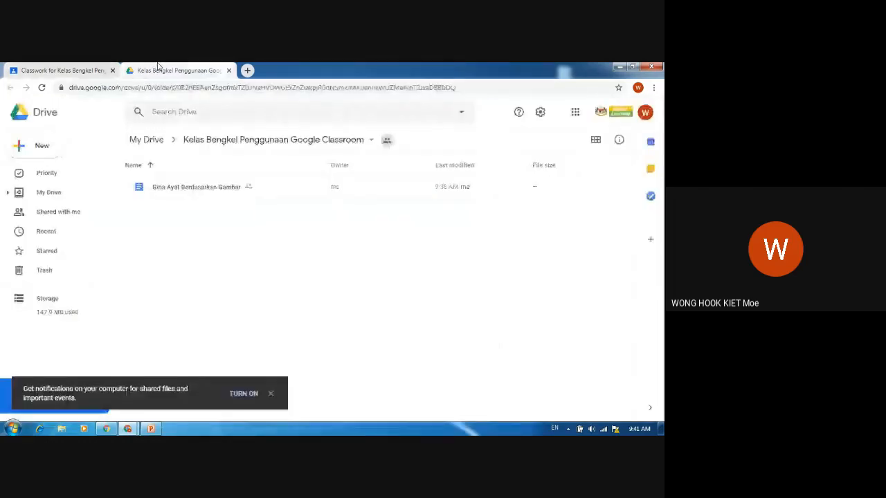
left_click(97, 68)
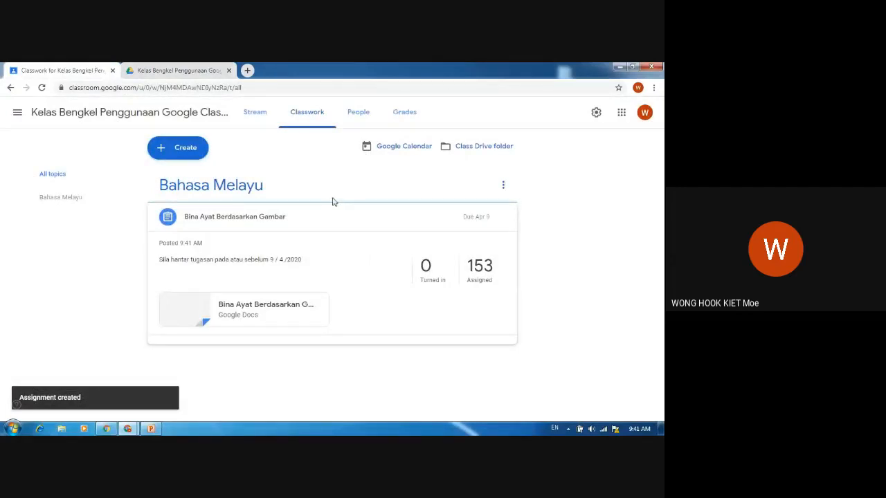
left_click(263, 185)
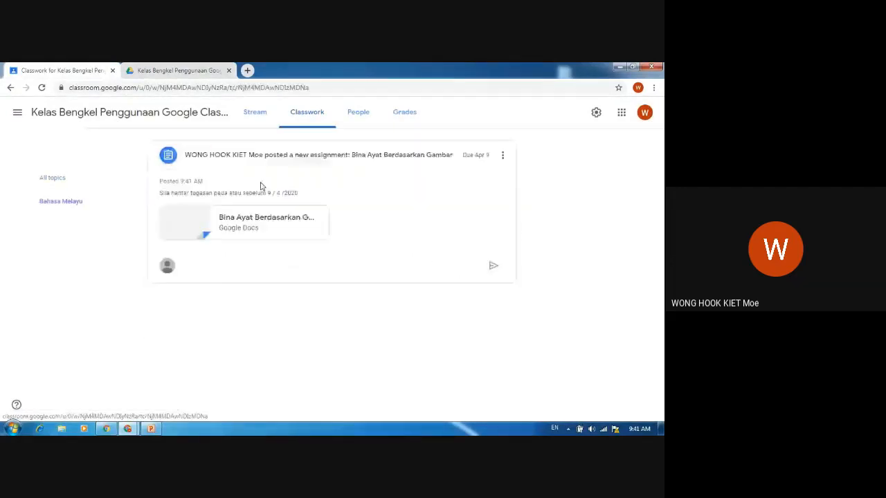
left_click(11, 88)
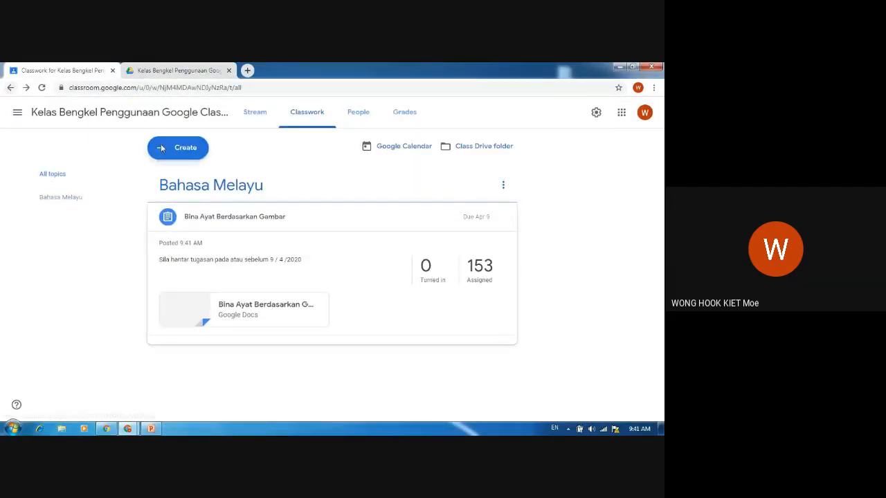
left_click(224, 217)
left_click(224, 217)
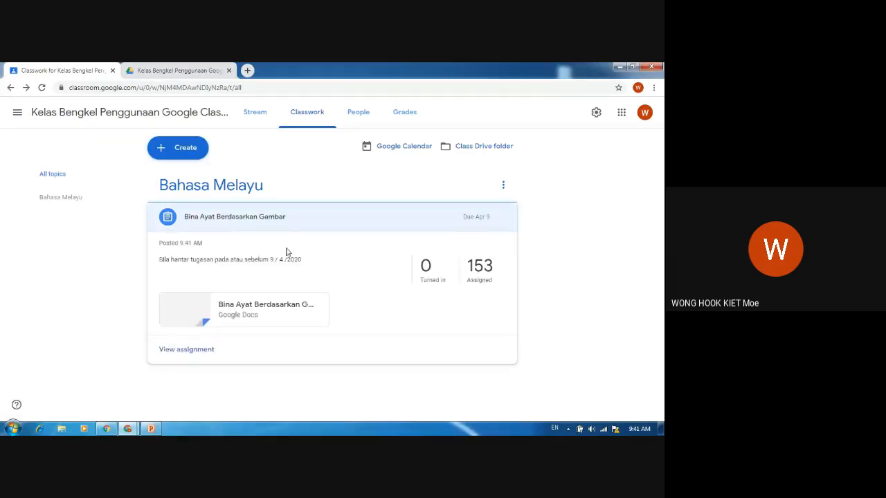
left_click(305, 216)
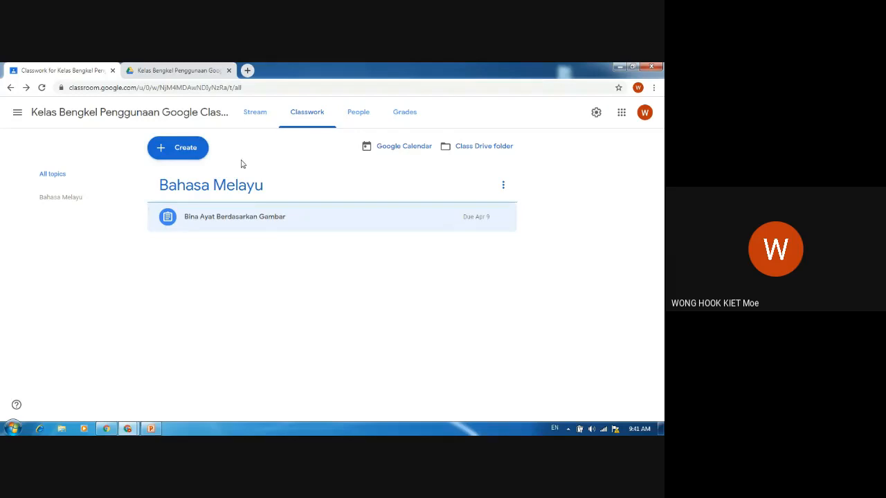
- Start a new assignment in the class's classwork
left_click(179, 149)
left_click(189, 174)
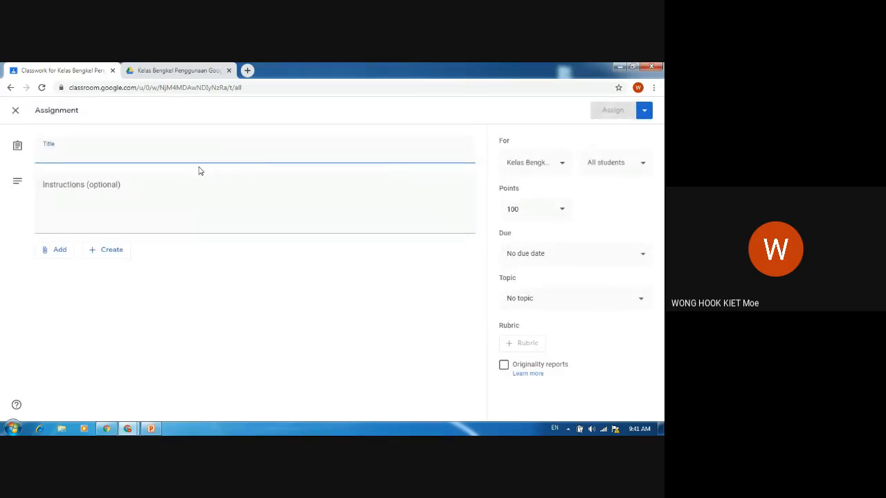
left_click(61, 251)
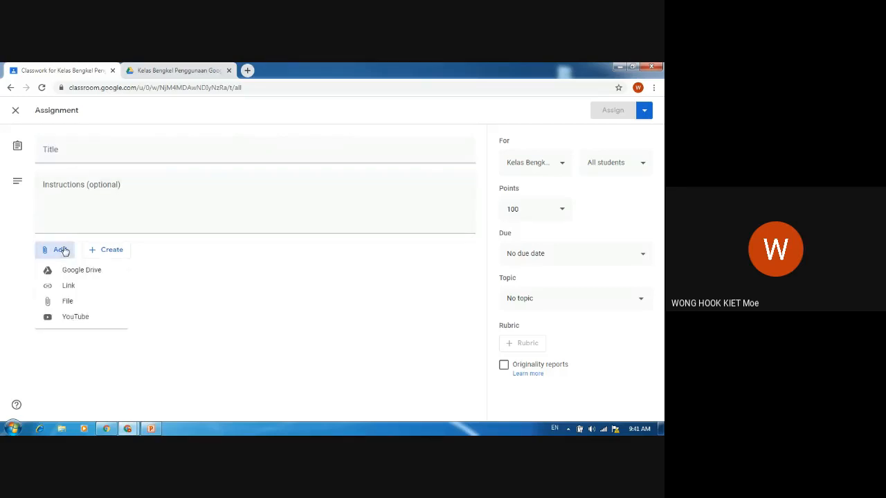
left_click(80, 289)
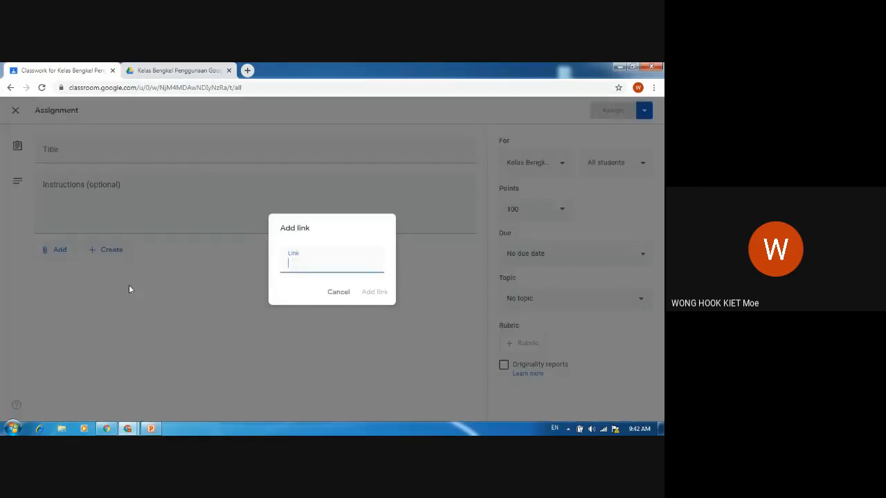
left_click(336, 290)
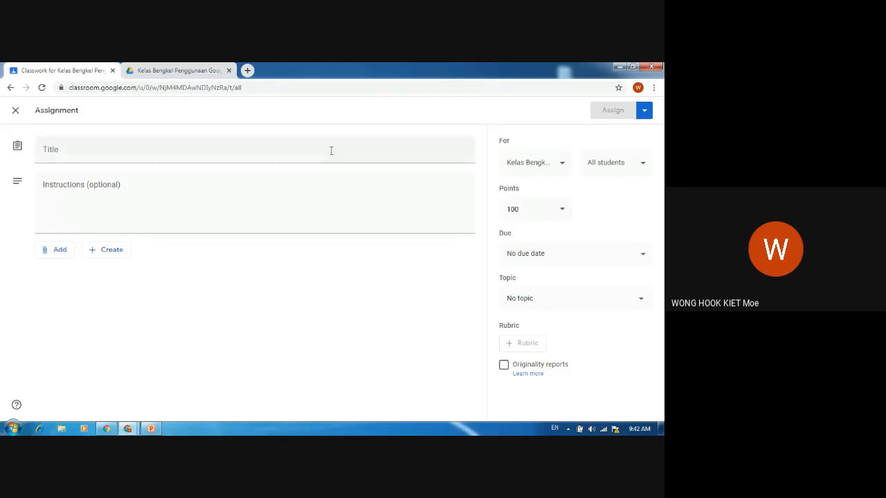
left_click(56, 255)
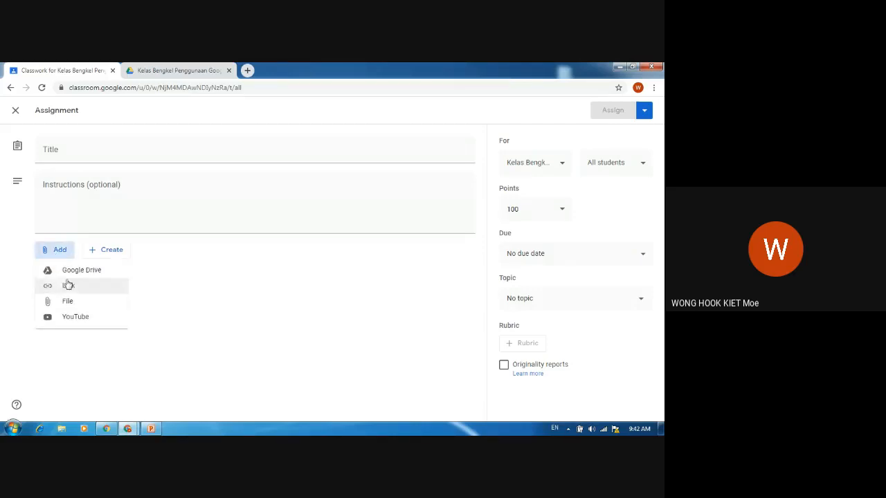
left_click(67, 287)
left_click(260, 359)
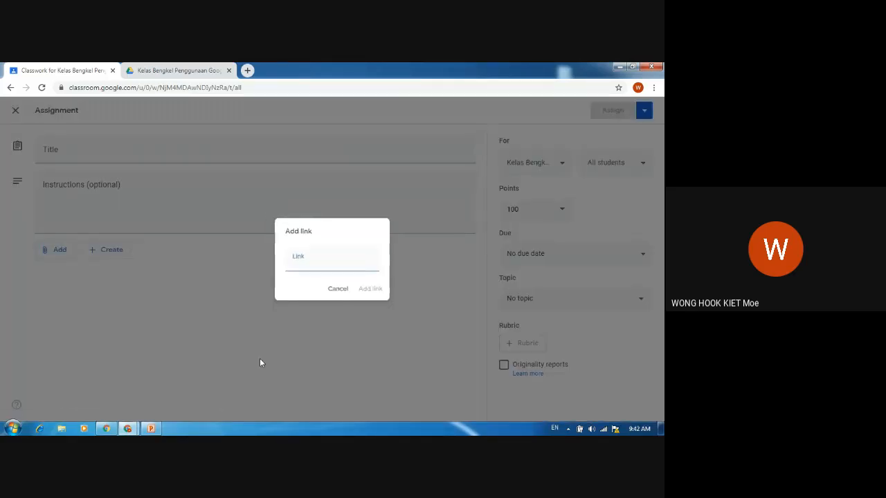
- Minimize the browser and open the GC S3 folder on the desktop
left_click(619, 66)
left_click(621, 68)
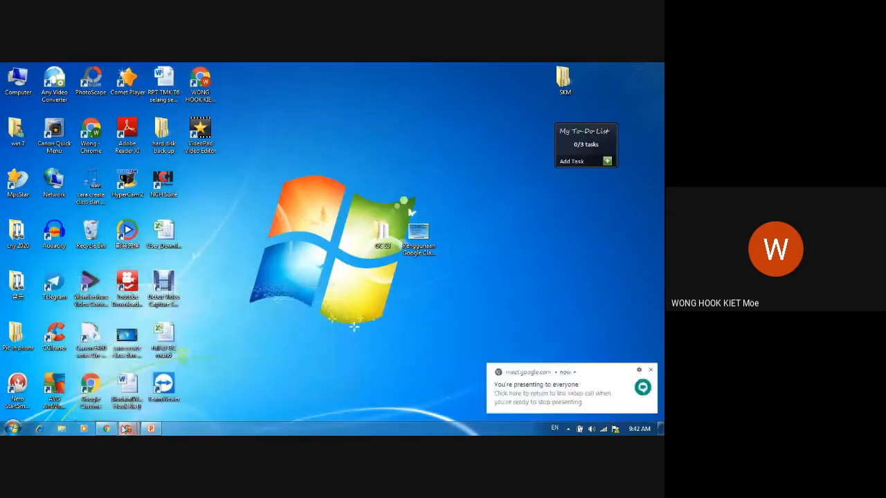
double_click(380, 234)
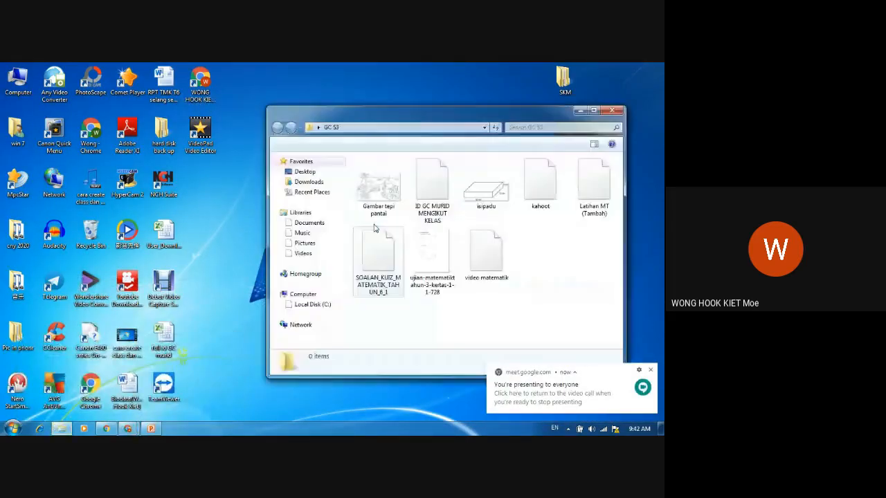
double_click(539, 184)
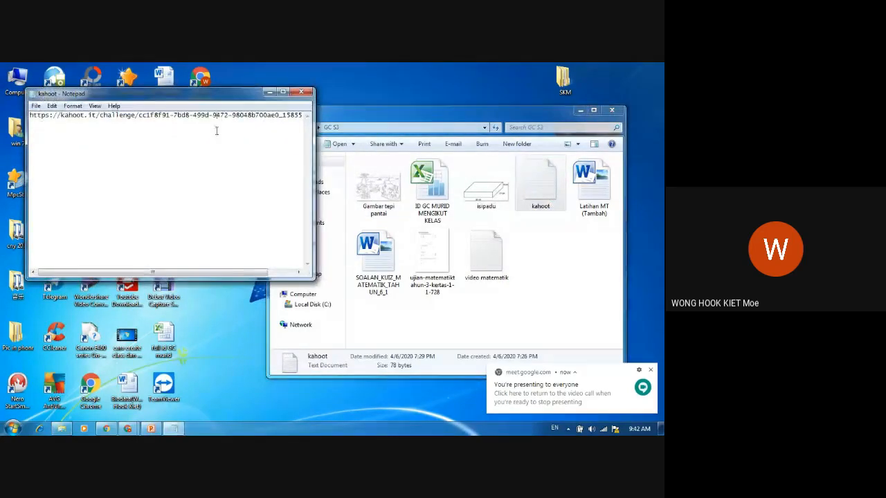
key("ctrl+a")
left_click(301, 93)
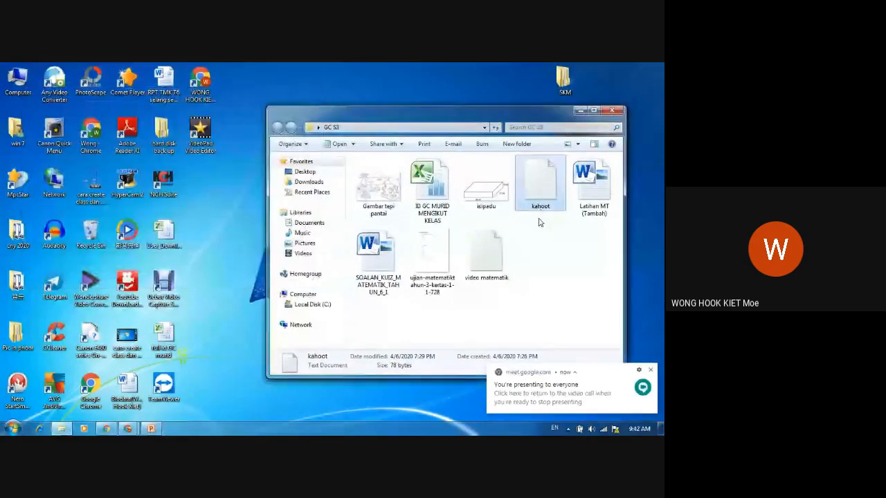
- Copy the whole challenge link from the kahoot text file and switch back to the new assignment draft in Google Classroom
double_click(540, 186)
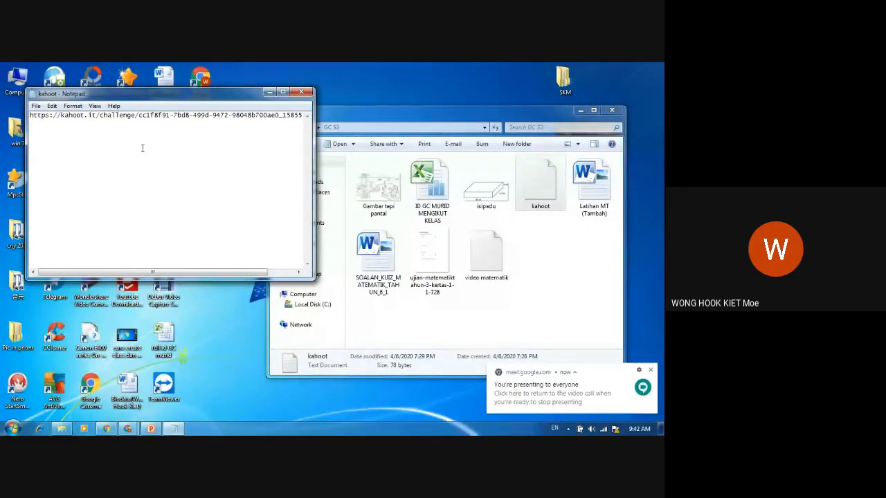
key("ctrl+a")
right_click(191, 117)
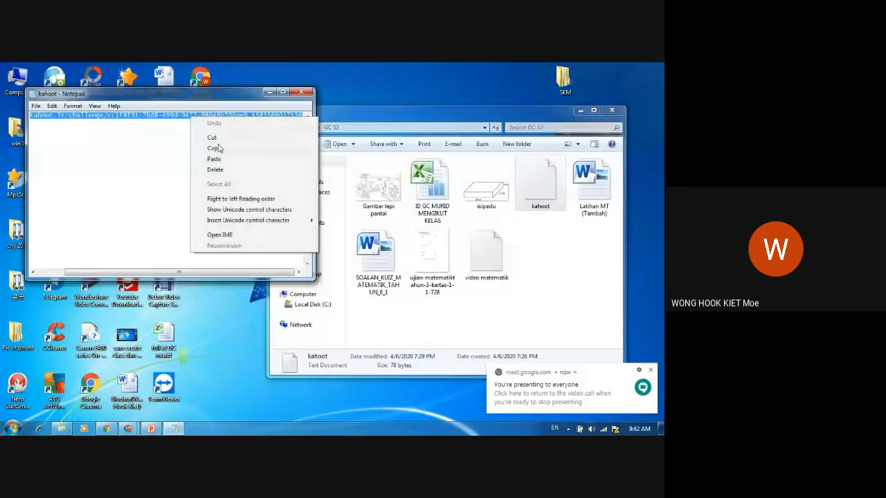
left_click(214, 148)
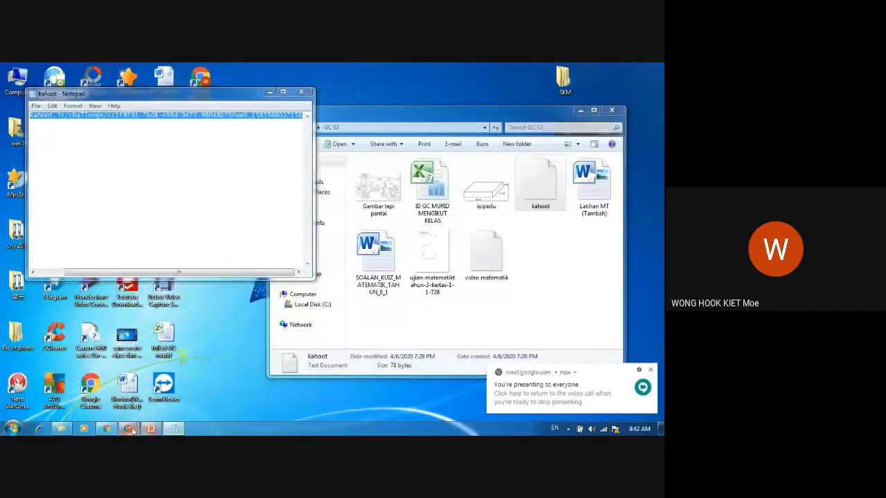
mouse_move(130, 429)
left_click(182, 384)
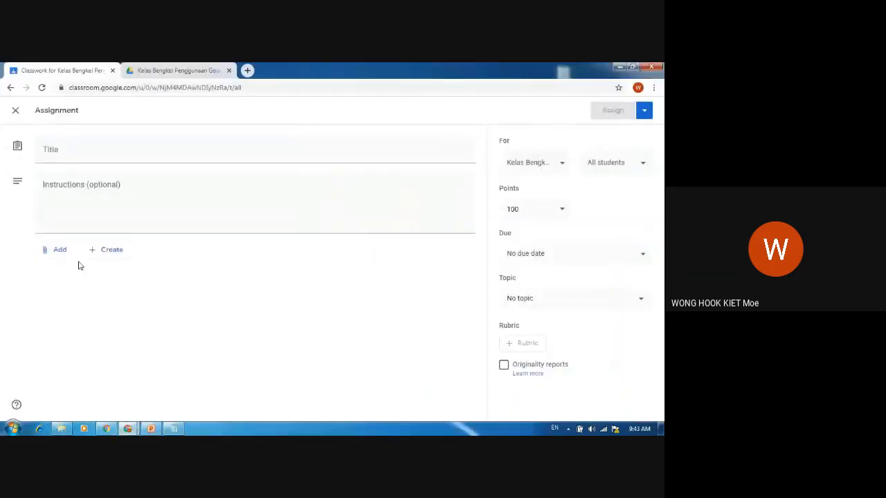
- Attach the copied Kahoot challenge link to the new assignment
left_click(60, 250)
left_click(76, 286)
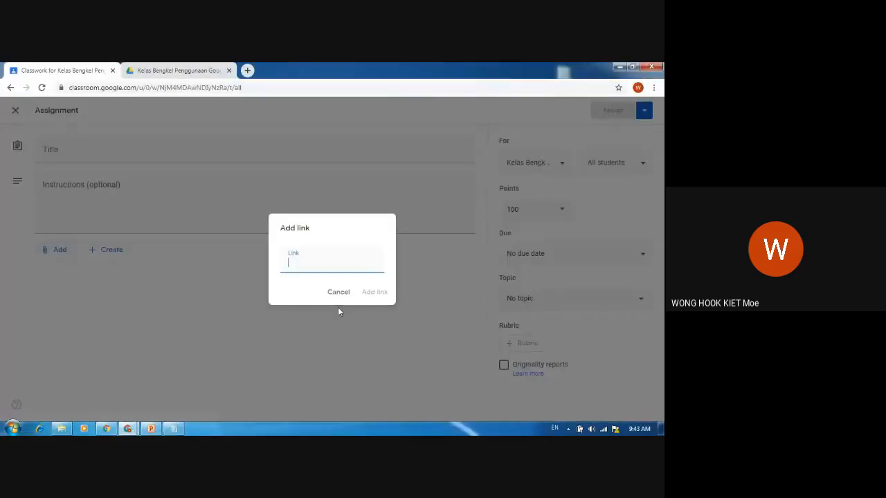
key("ctrl+v")
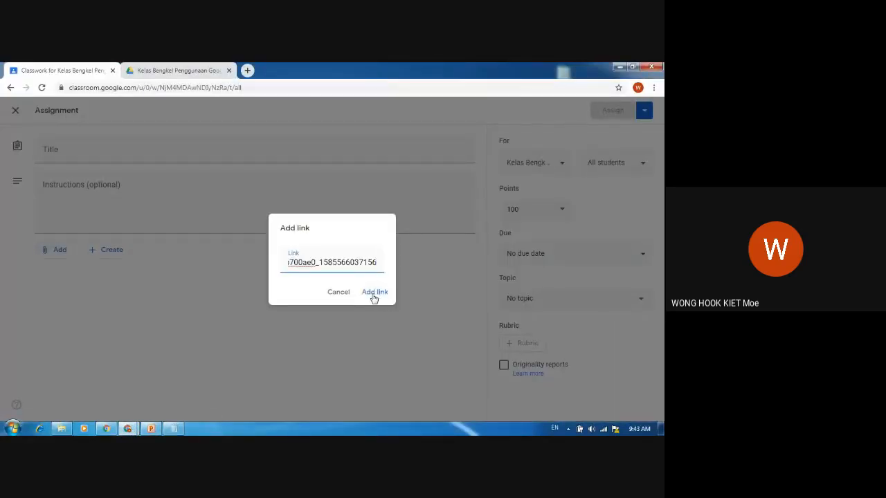
left_click(373, 294)
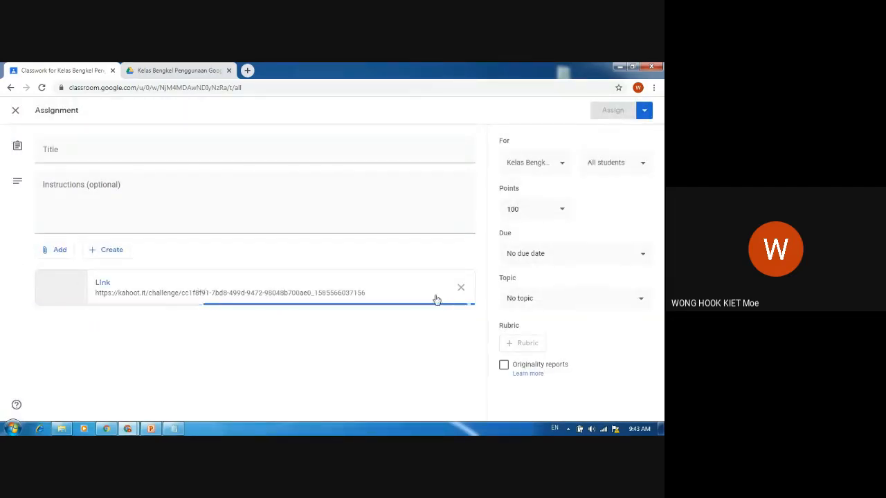
- Title the assignment "Jawab soalan berikut"
left_click(197, 158)
type("Ja")
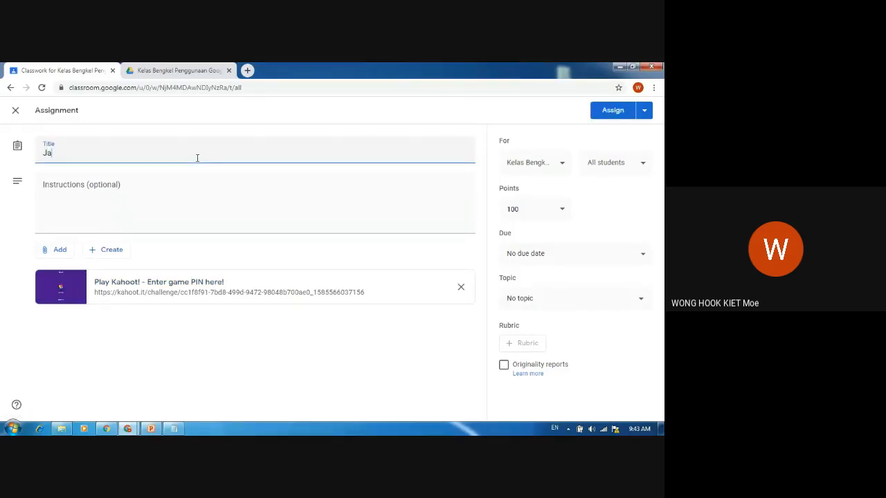
key("BackSpace")
key("BackSpace")
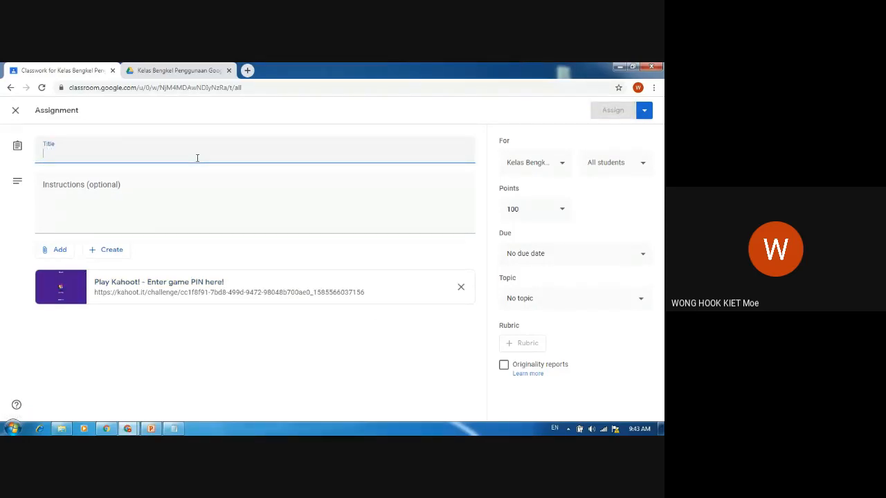
type("Bah")
key("BackSpace")
key("BackSpace")
key("BackSpace")
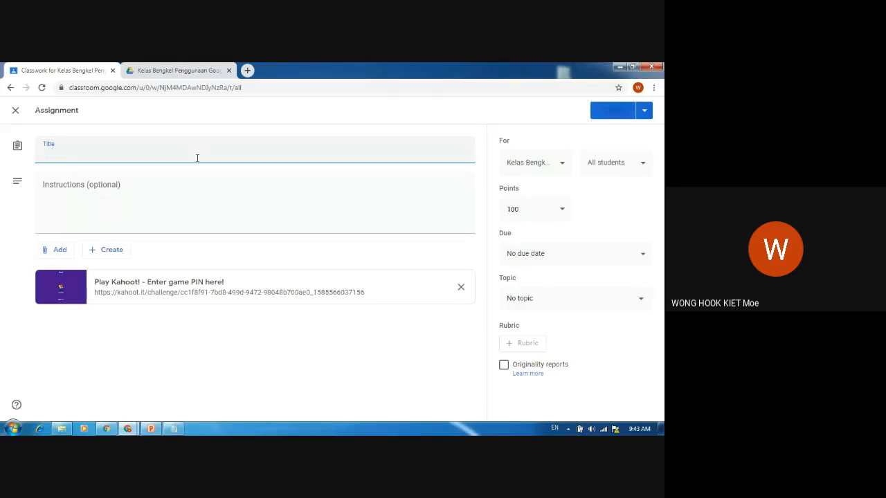
type("bahasa")
key("BackSpace")
key("BackSpace")
key("BackSpace")
key("BackSpace")
key("BackSpace")
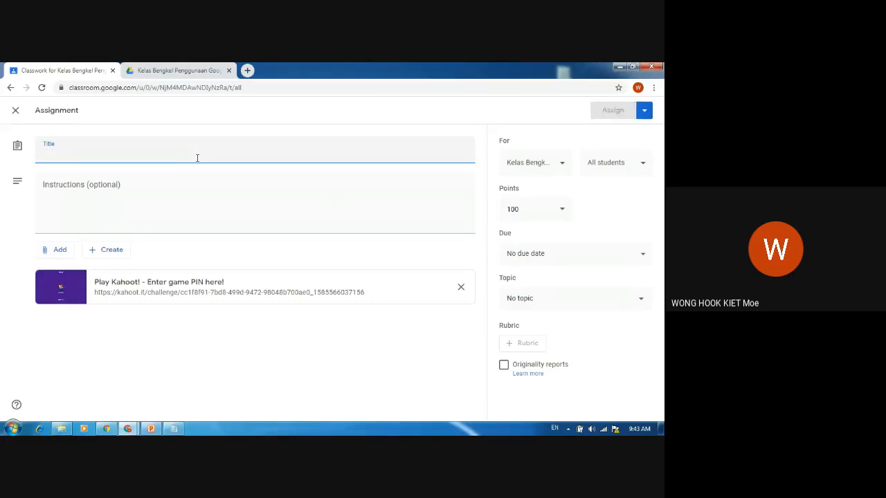
type("Jawab soalan berikut")
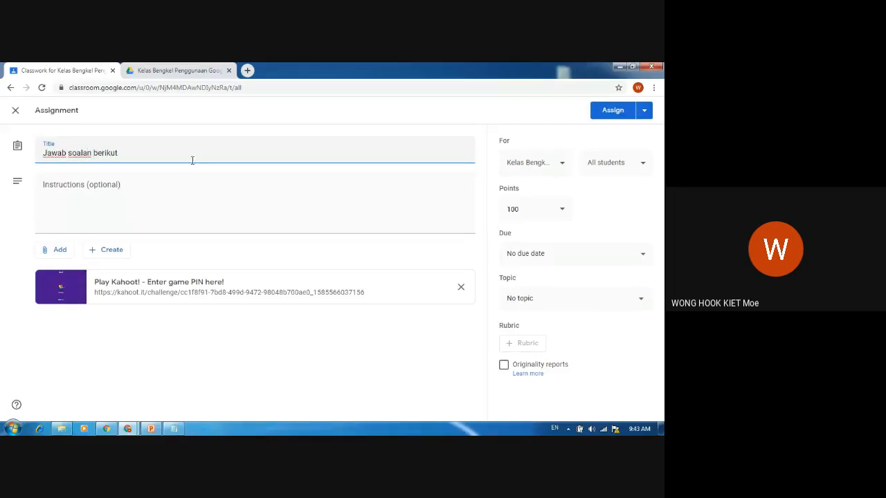
- Make the assignment Ungraded and set its due date to Apr 10, 2020
left_click(193, 192)
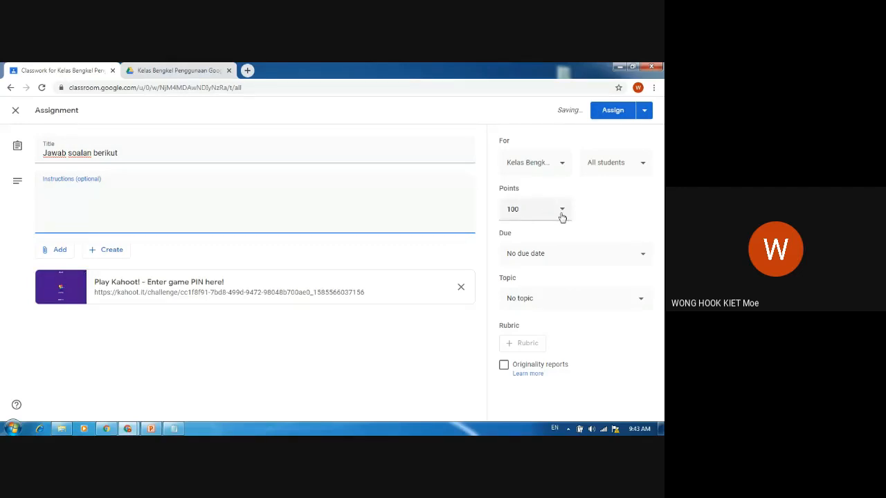
left_click(562, 214)
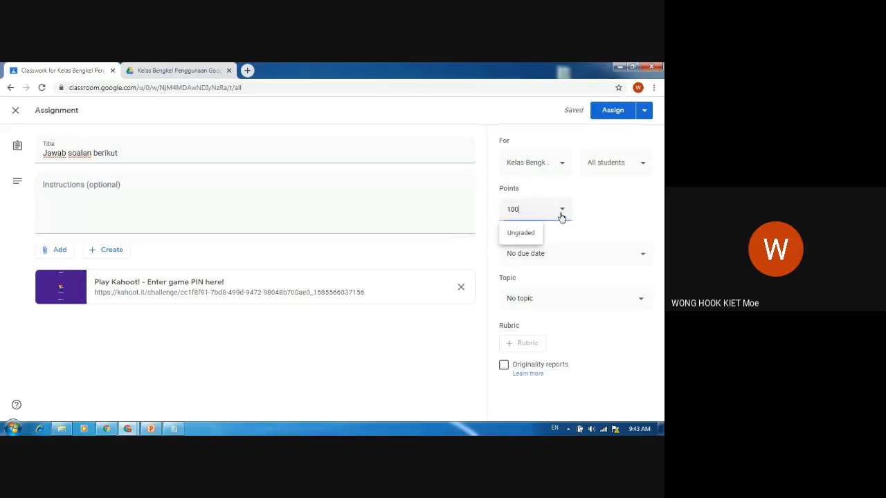
left_click(527, 234)
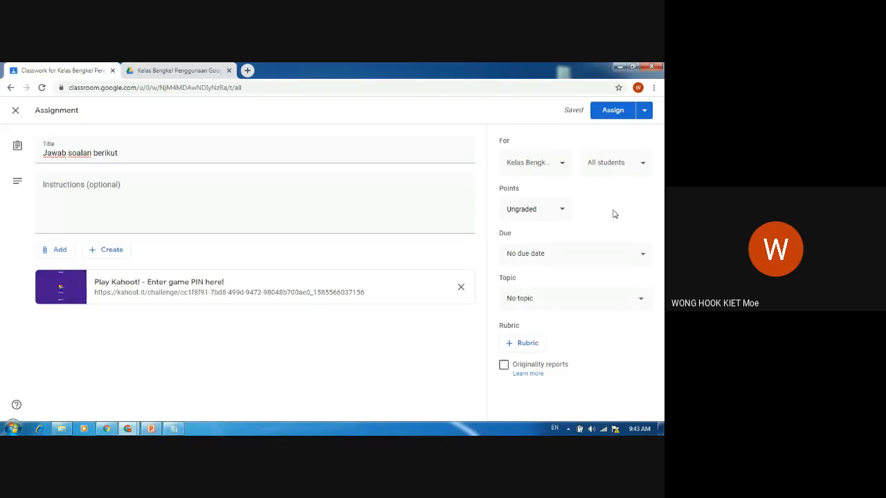
left_click(583, 257)
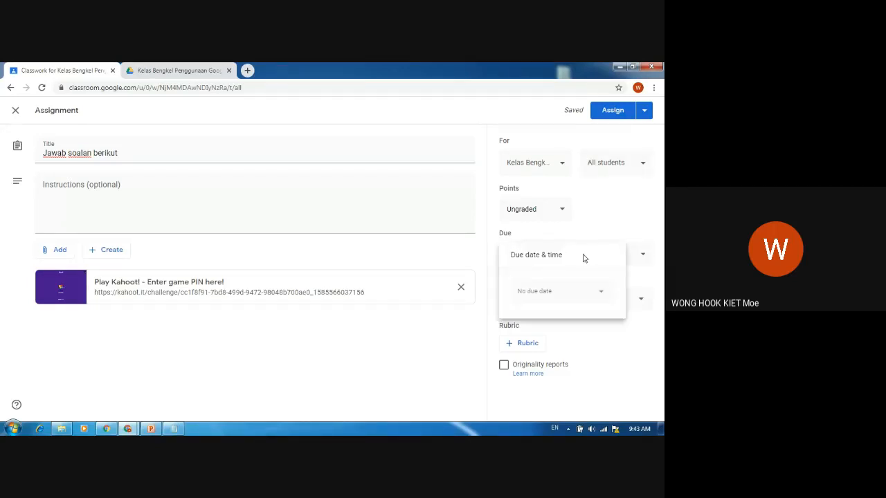
left_click(600, 294)
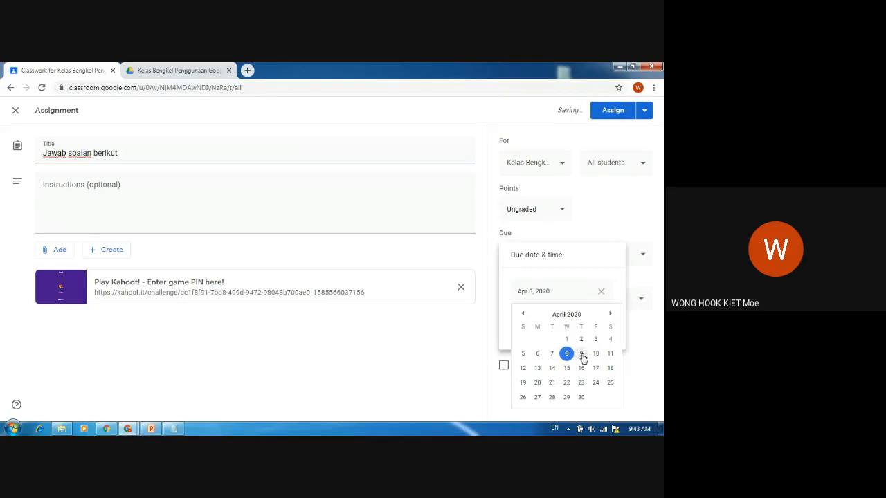
left_click(595, 353)
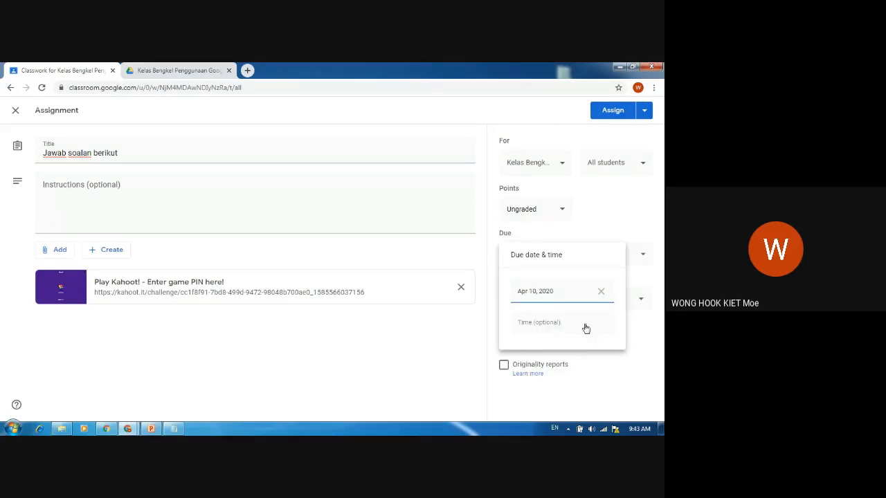
left_click(600, 352)
- File the assignment under the existing Bahasa Melayu topic
left_click(580, 305)
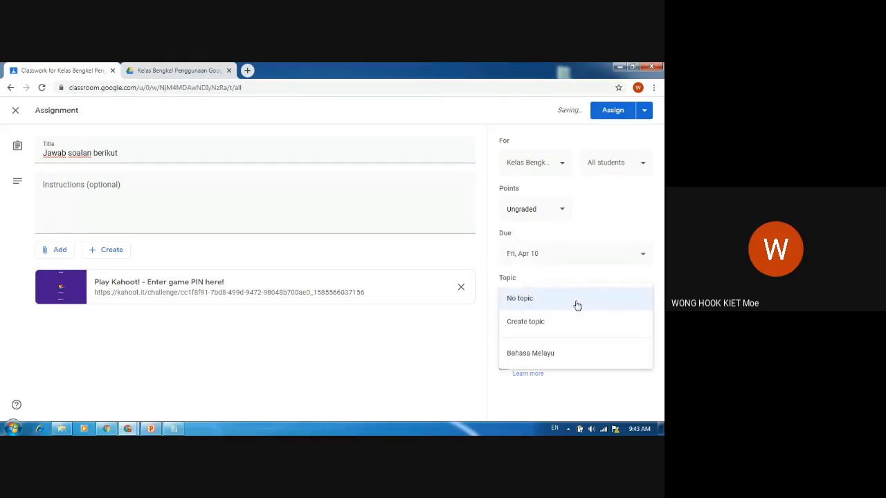
left_click(558, 362)
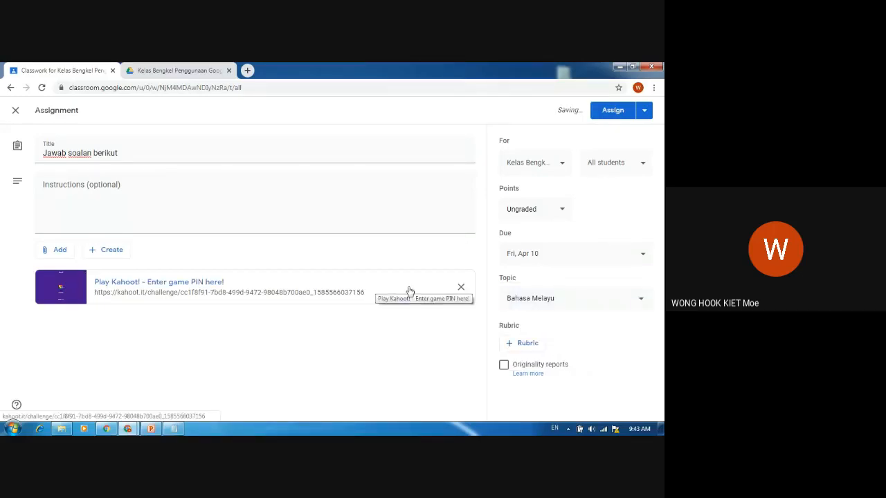
left_click(580, 300)
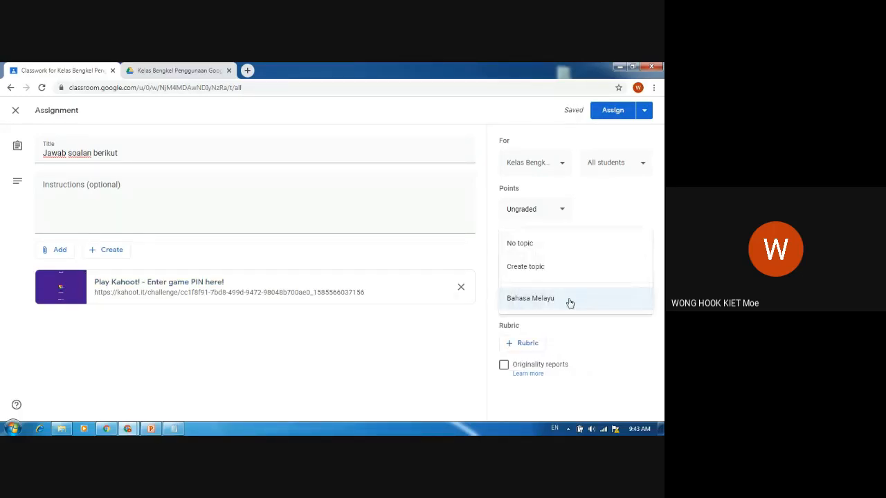
left_click(630, 344)
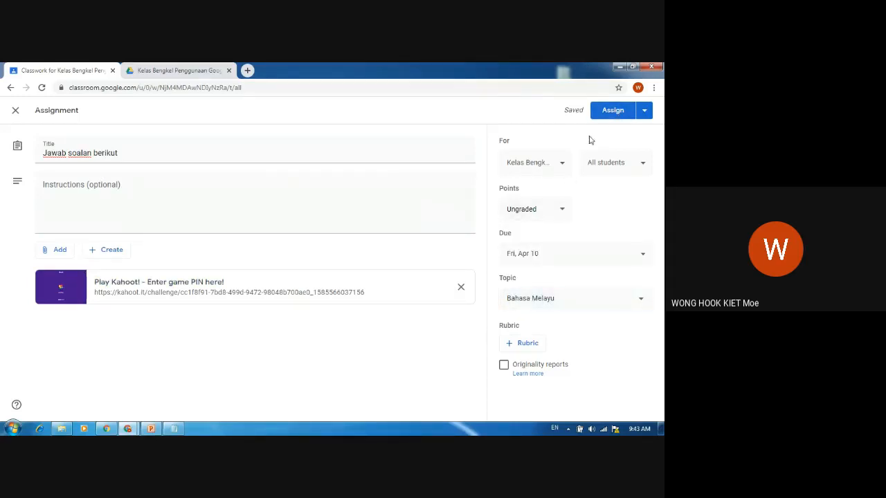
- Remove the Kahoot link from the assignment and close the draft
left_click(460, 288)
left_click(16, 111)
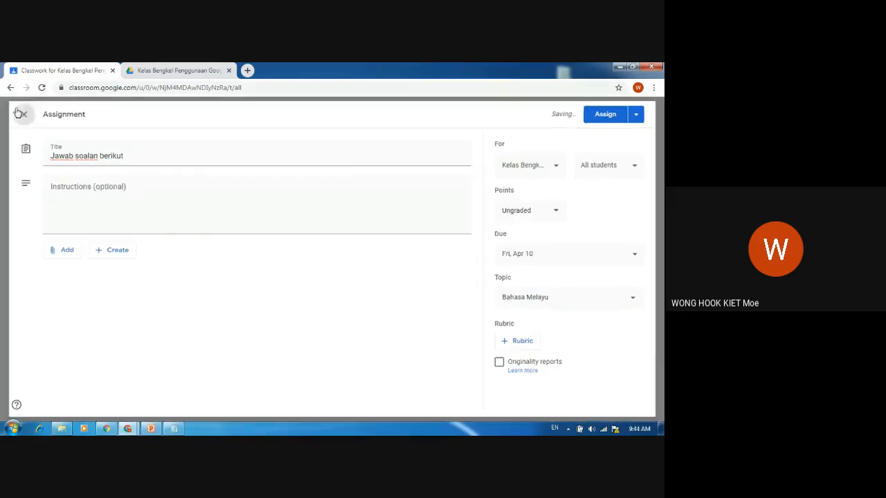
- Start another new assignment in the classwork and show its attachment options
left_click(178, 147)
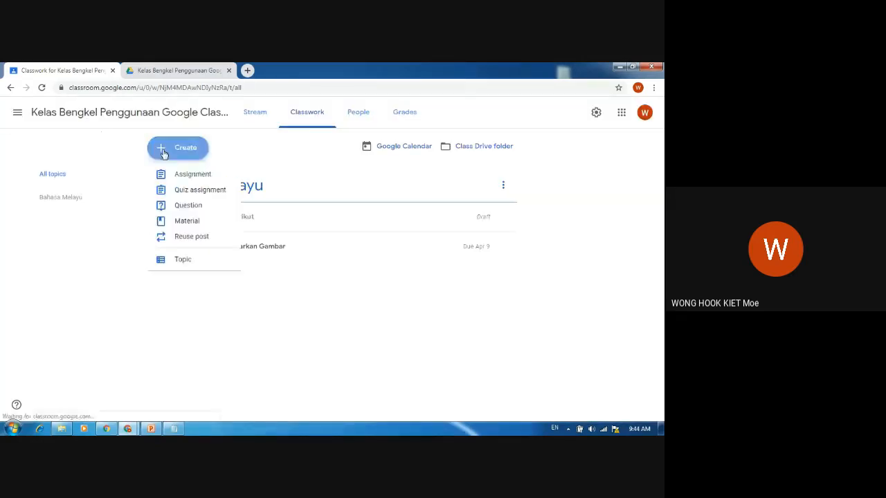
left_click(193, 175)
left_click(67, 250)
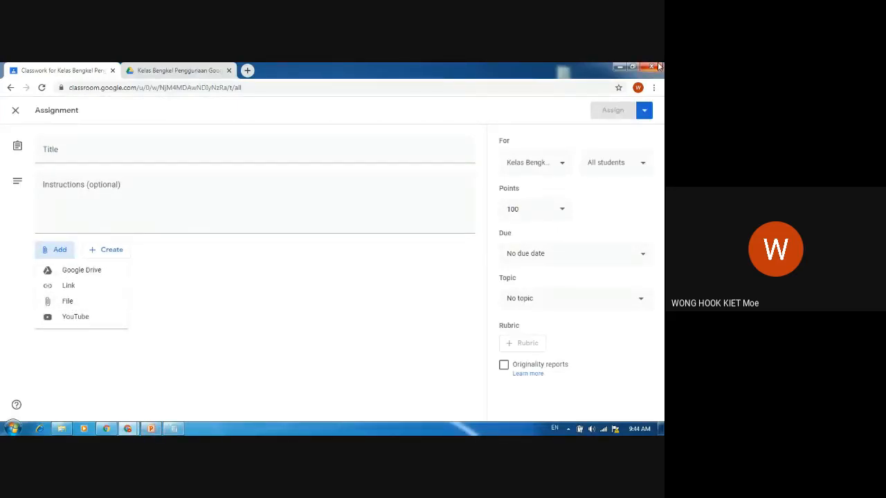
- Minimize the browser and check the contents of the Latihan MT (Tambah) document in the GC S3 folder
left_click(619, 67)
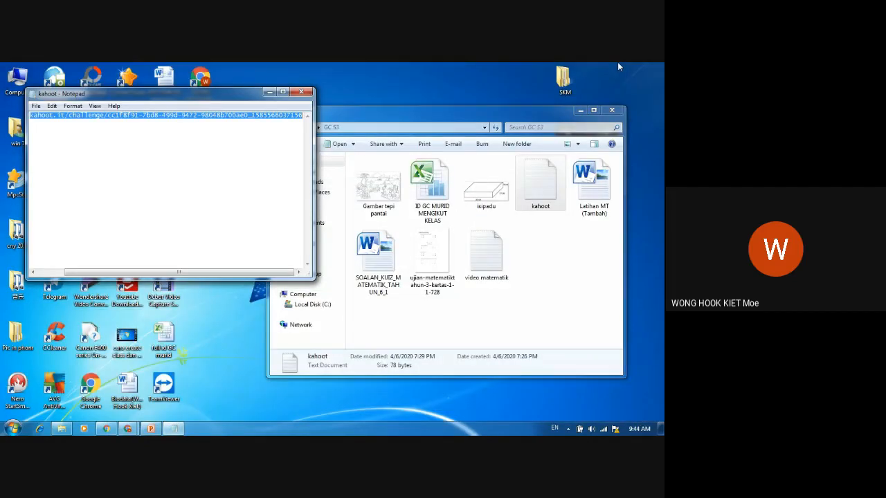
double_click(582, 198)
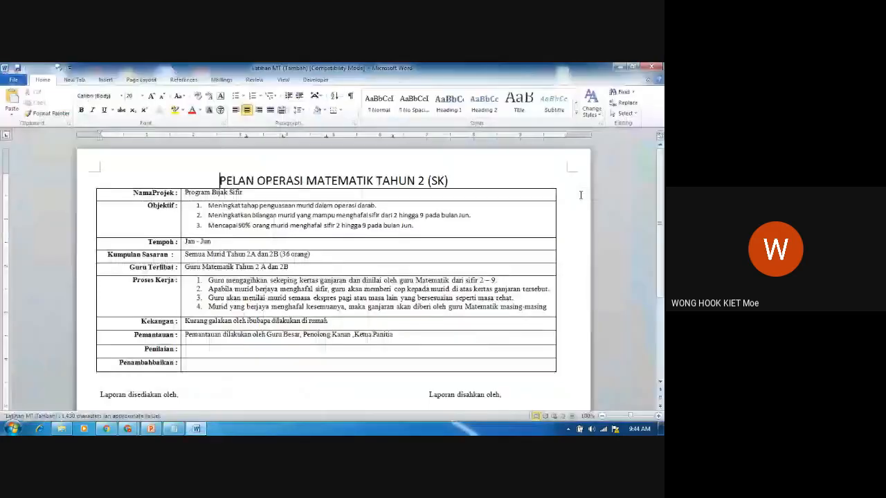
left_click(652, 67)
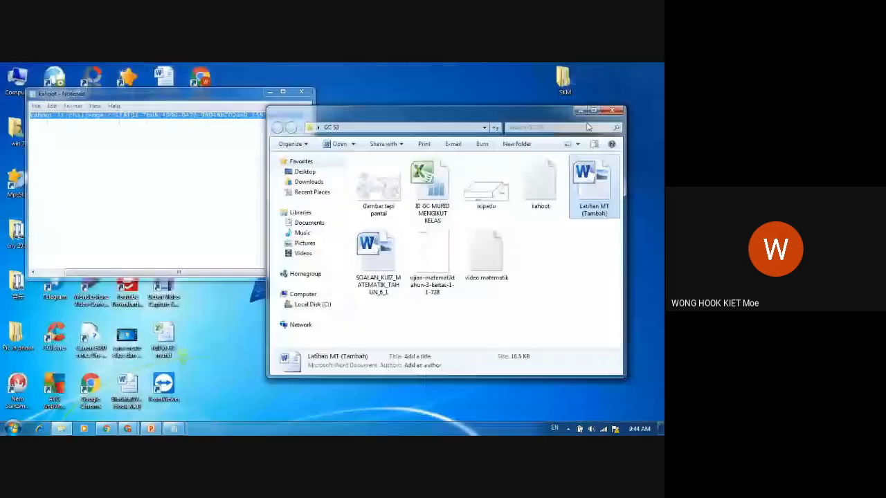
- Review the questions in the SOALAN_KUIZ_MATEMATIK_TAHUN_6_1 document, and close both it and the kahoot text file
double_click(384, 247)
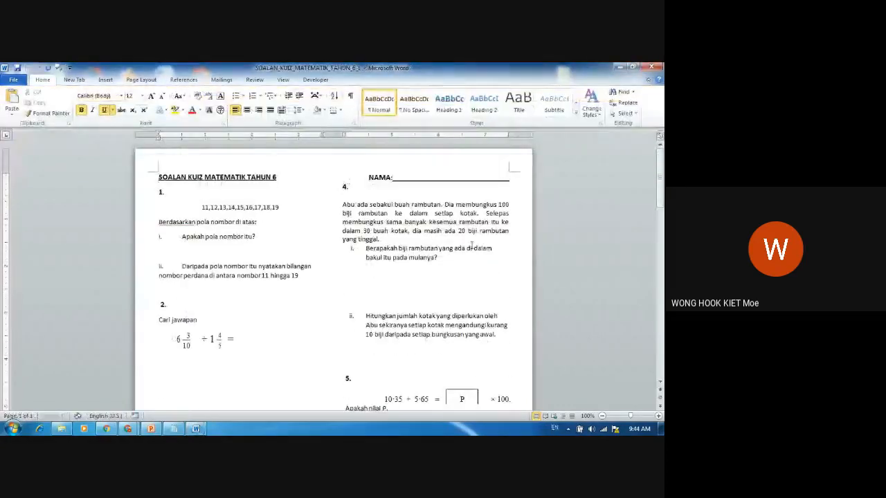
scroll(471, 246, "down", 10)
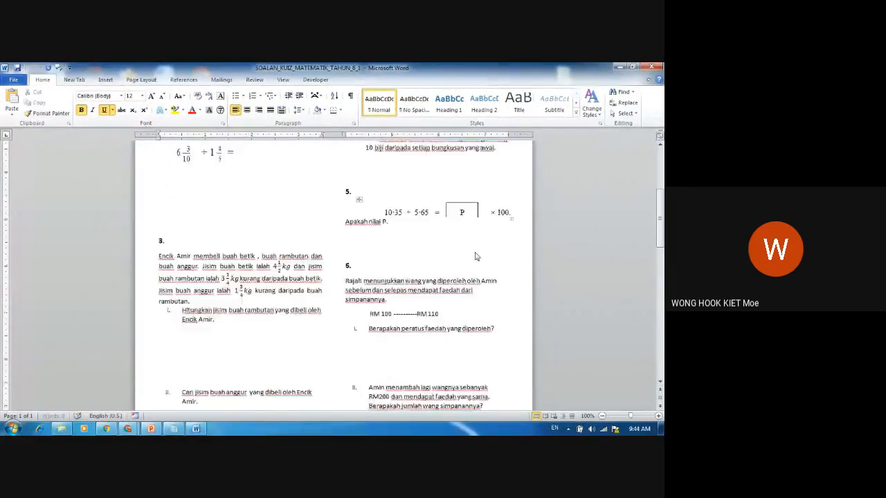
scroll(491, 270, "up", 10)
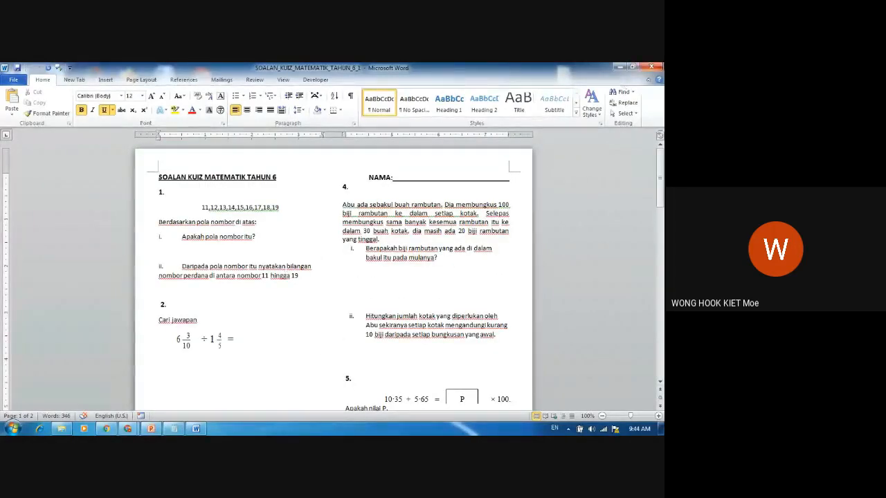
left_click(651, 66)
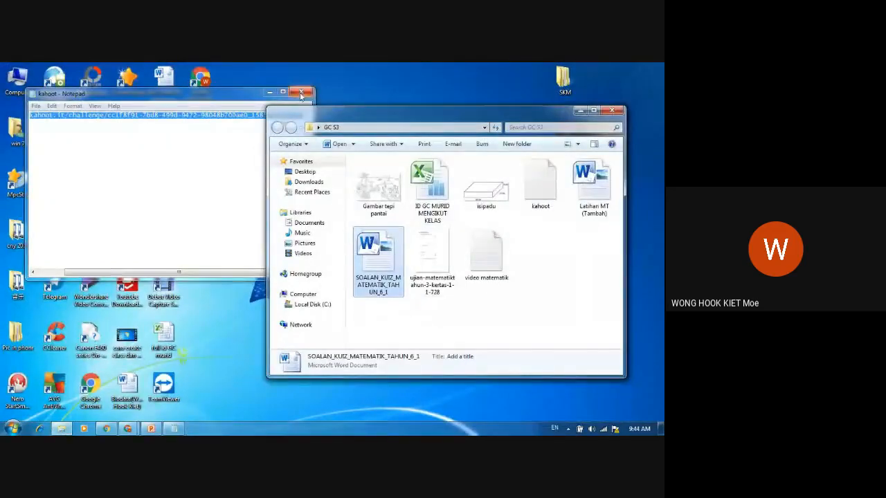
left_click(301, 92)
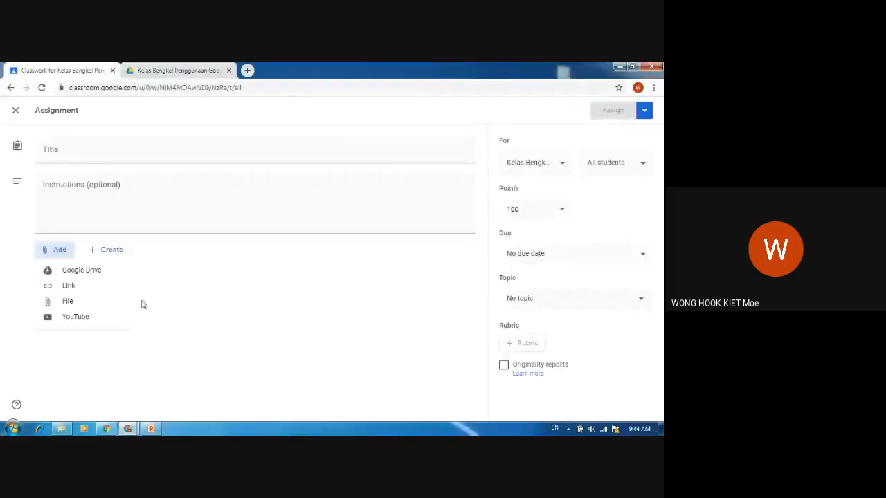
- Upload SOALAN_KUIZ_MATEMATIK_TAHUN_6_1.docx from the GC S3 folder as an attachment to the new assignment
left_click(59, 253)
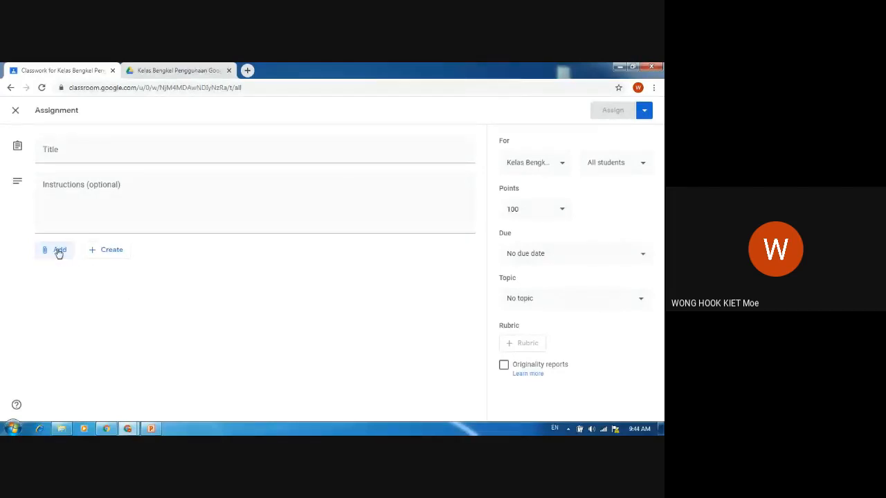
left_click(60, 253)
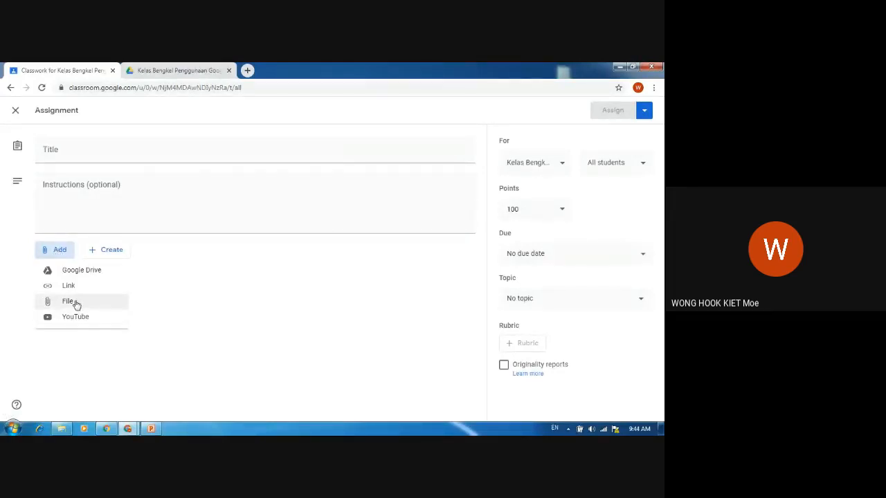
left_click(76, 304)
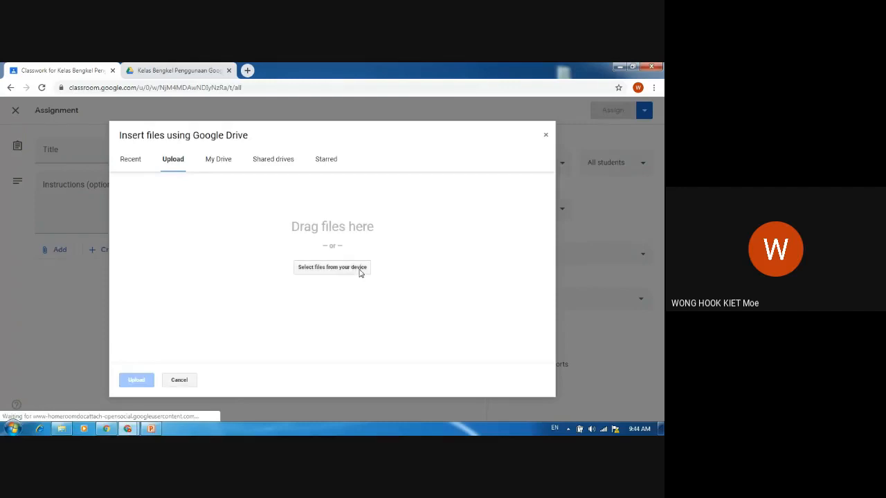
left_click(360, 272)
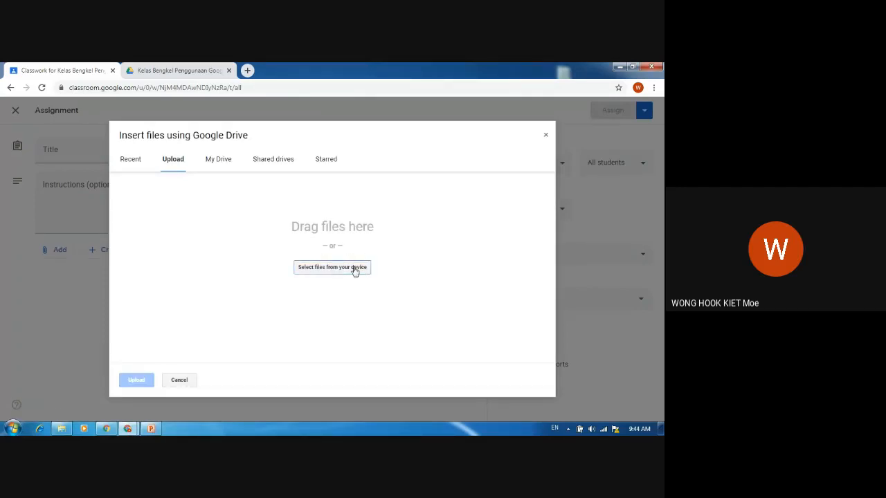
left_click(354, 270)
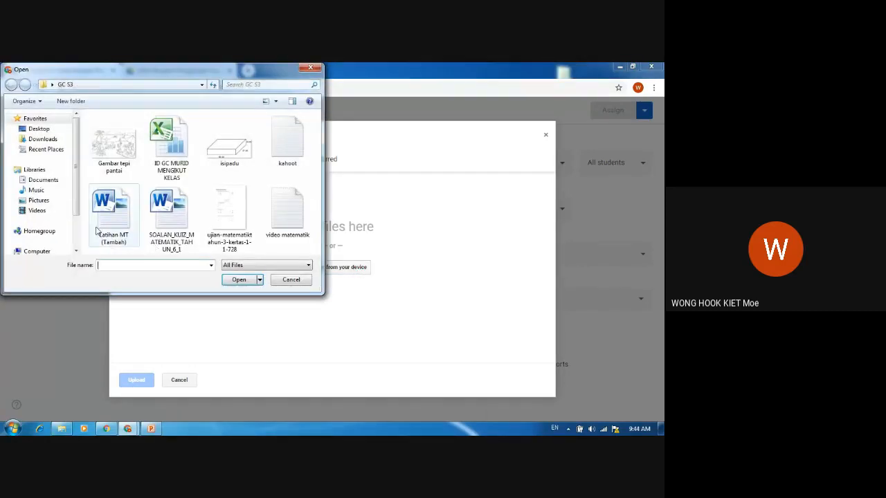
double_click(181, 229)
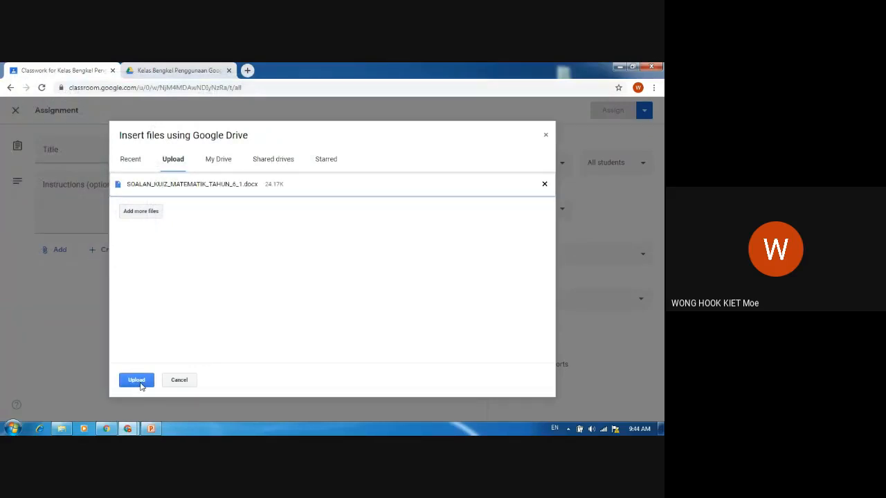
left_click(139, 381)
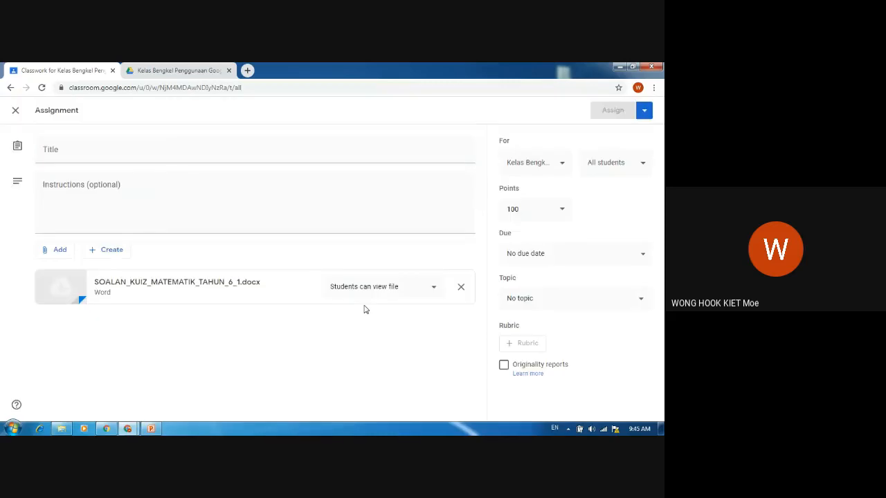
- Have a copy of the quiz file made for each student and enter the instructions "Sila cetak tugasan ini."
left_click(400, 294)
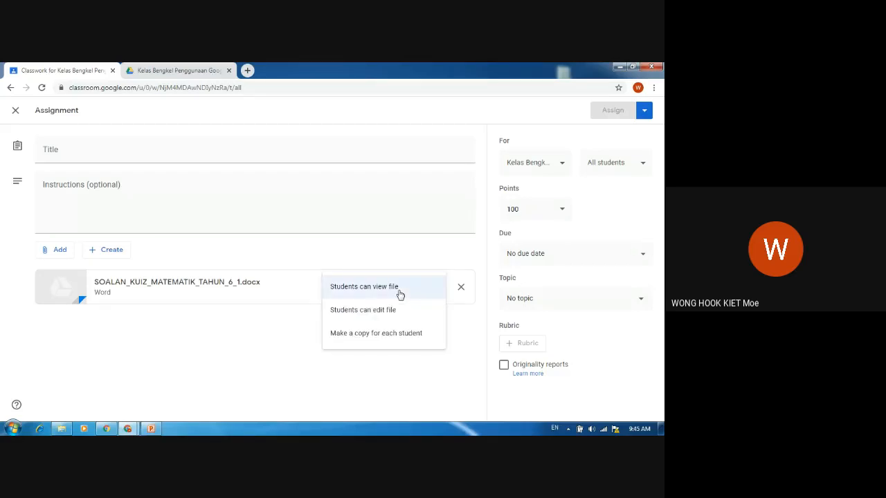
left_click(398, 334)
left_click(132, 195)
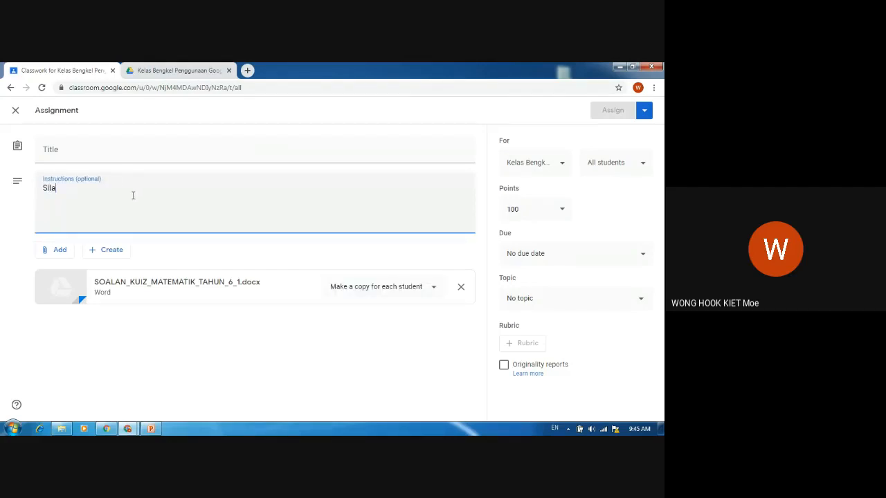
type("Sila cetak tugasan ini.")
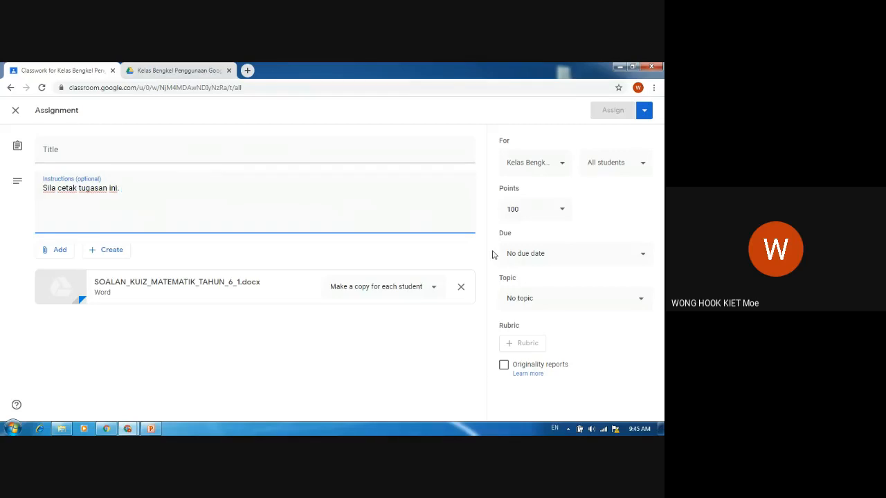
- Set the assignment's points to Ungraded and close the assignment form
left_click(561, 210)
left_click(530, 231)
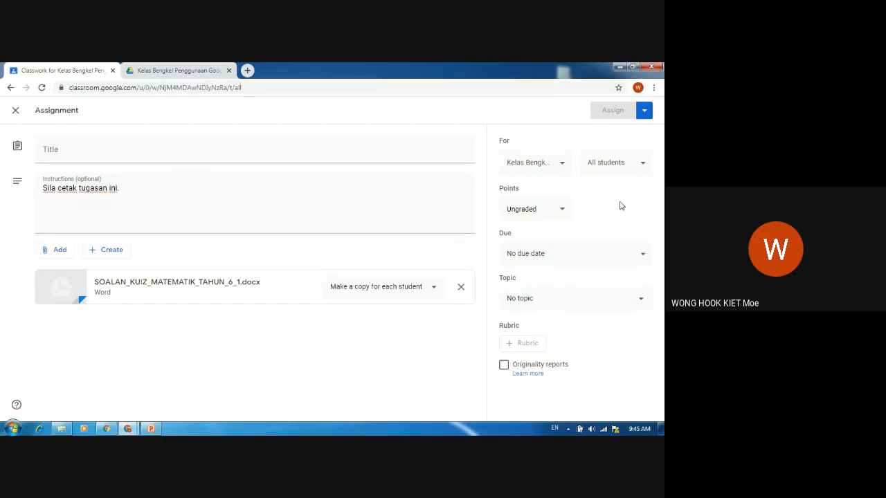
left_click(14, 111)
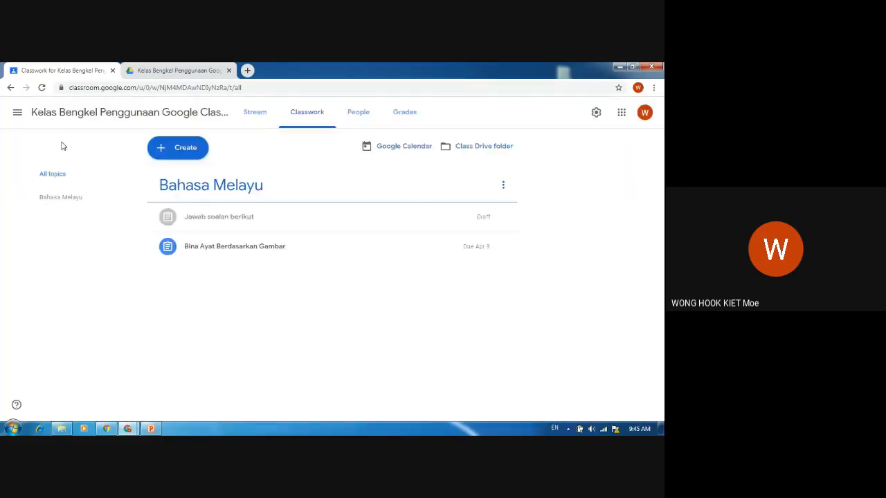
- Start another new assignment in the classwork and begin attaching a YouTube video to it
left_click(188, 150)
left_click(191, 176)
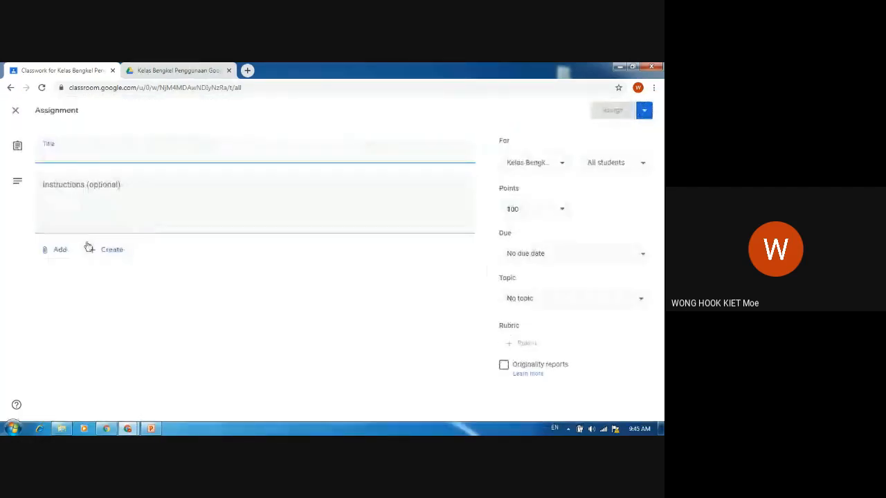
left_click(49, 250)
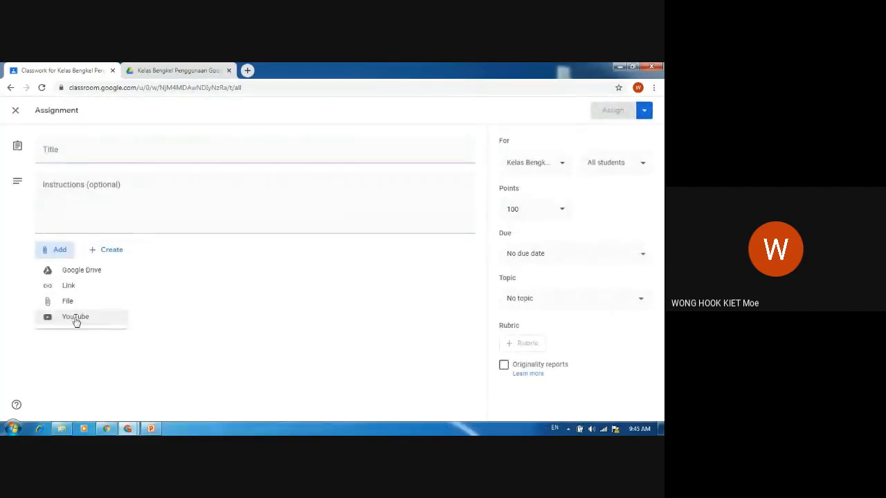
left_click(76, 319)
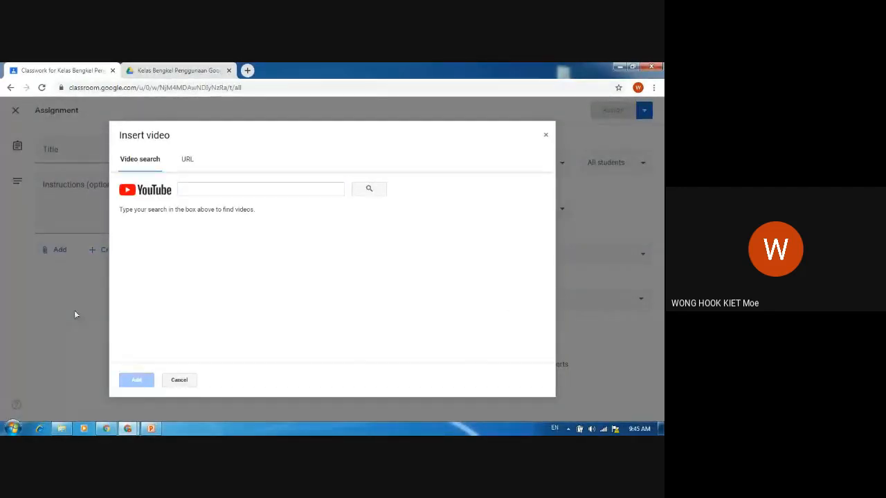
- Search YouTube for "bahasa melayu tahun 3" and select the Tatabahasa Bahasa Melayu - Kata Kerja Aktif dan Pasif video
left_click(246, 185)
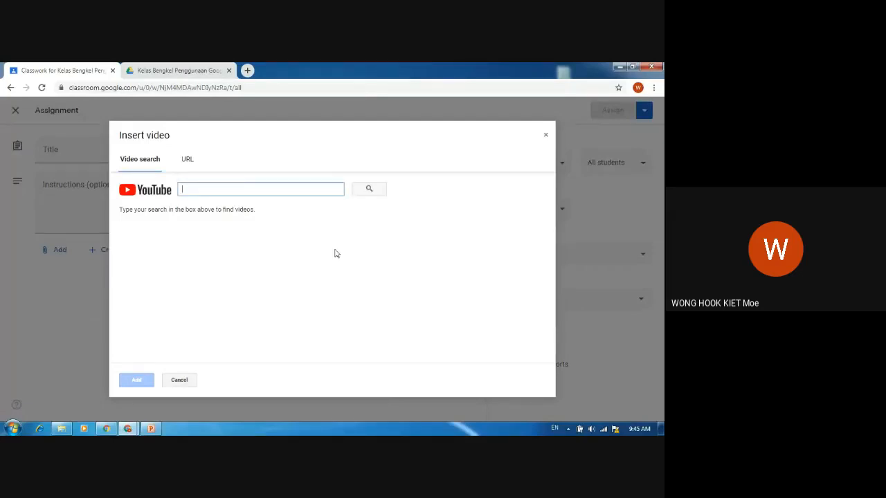
type("bahasa")
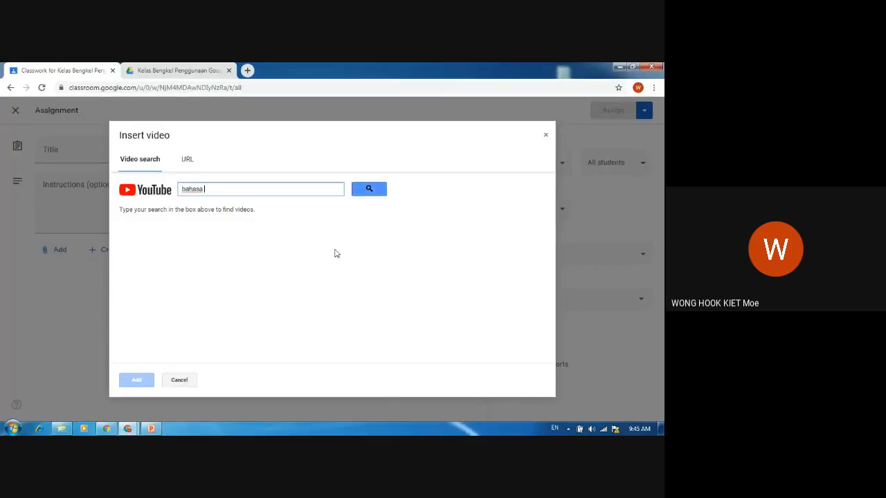
type(" melayu tahun 3")
key("Return")
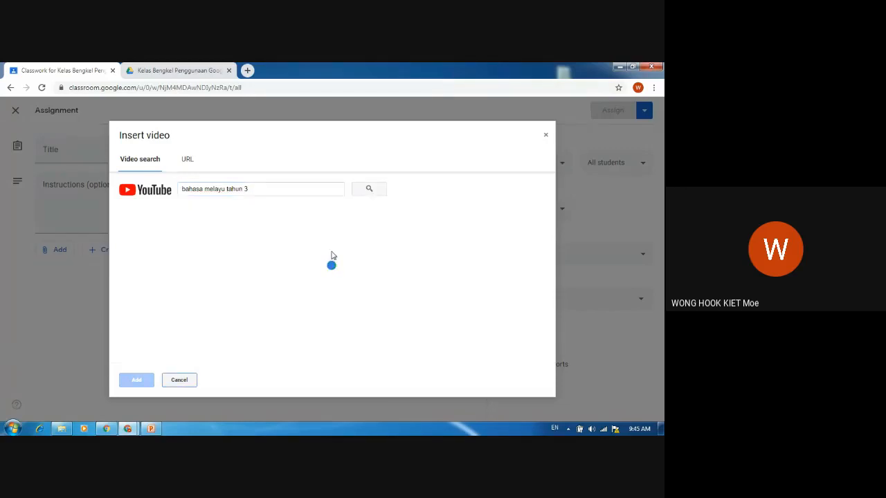
left_click(324, 241)
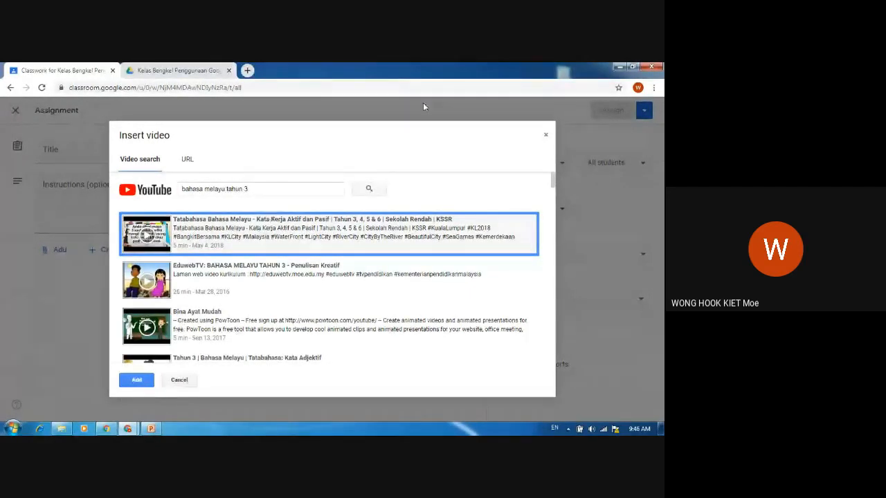
- Minimize the browser, open the video matematik text file in the GC S3 folder and copy its TAHUN 3 link
left_click(620, 66)
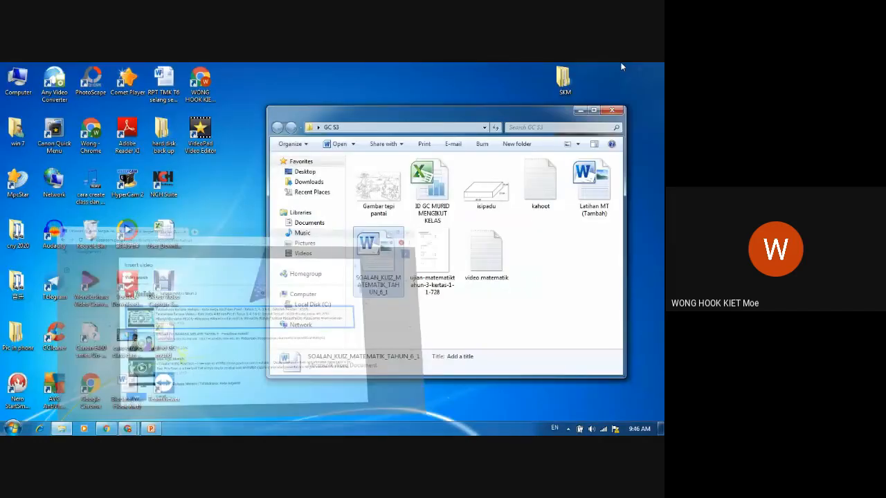
double_click(487, 256)
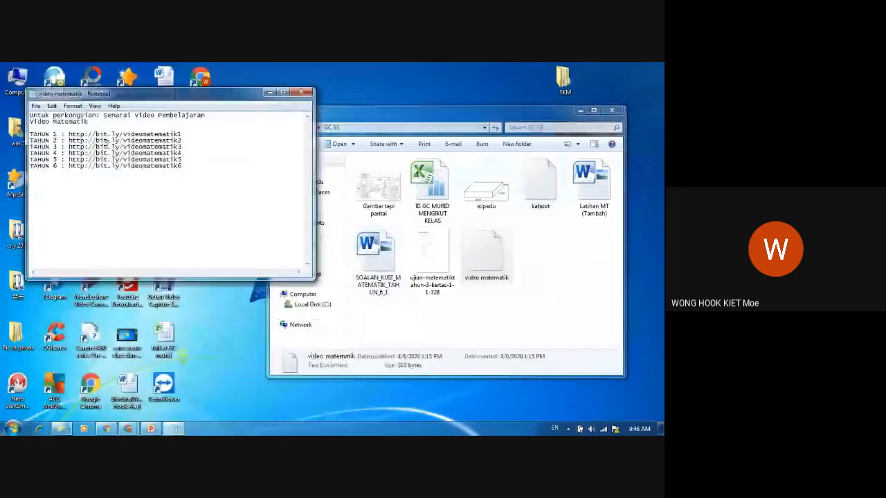
left_click_drag(182, 147, 69, 146)
key("ctrl+c")
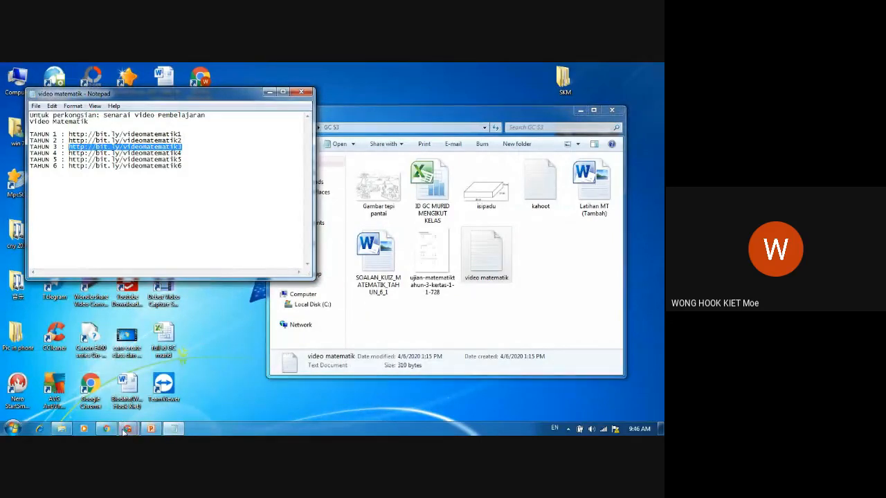
- Switch to the Google Meet window to check the participants' chat messages, and return to the Classroom window
mouse_move(128, 428)
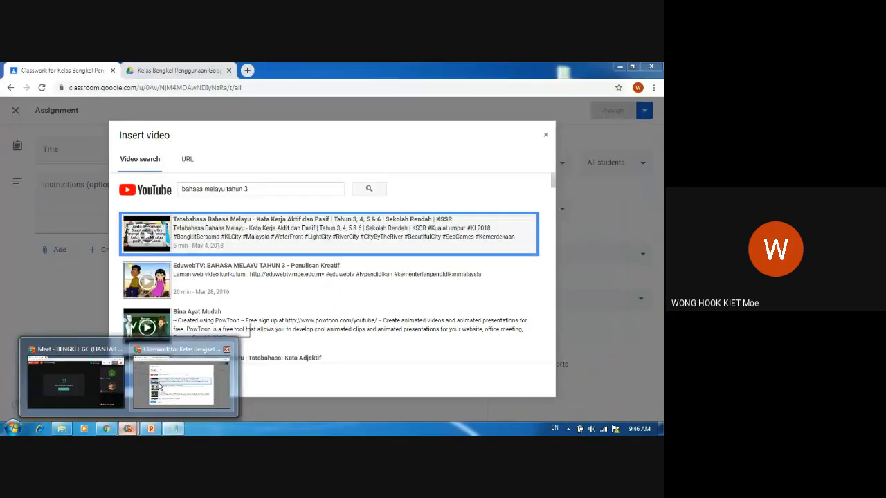
left_click(160, 382)
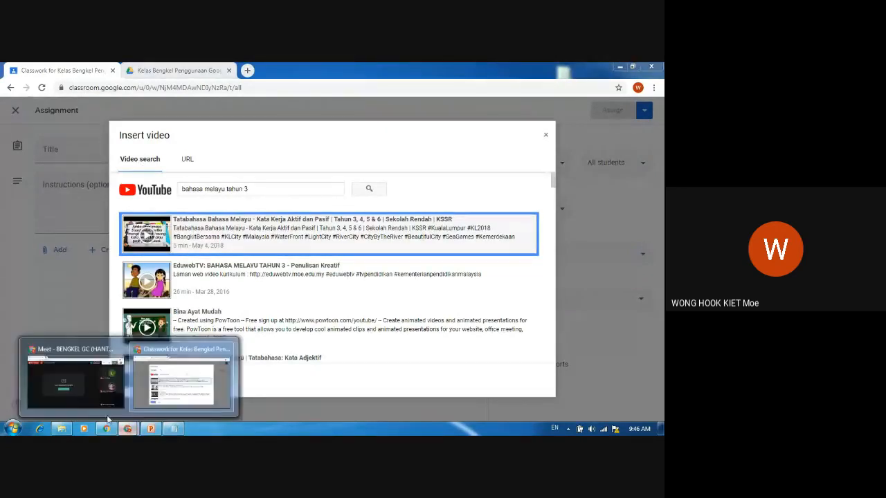
left_click(75, 385)
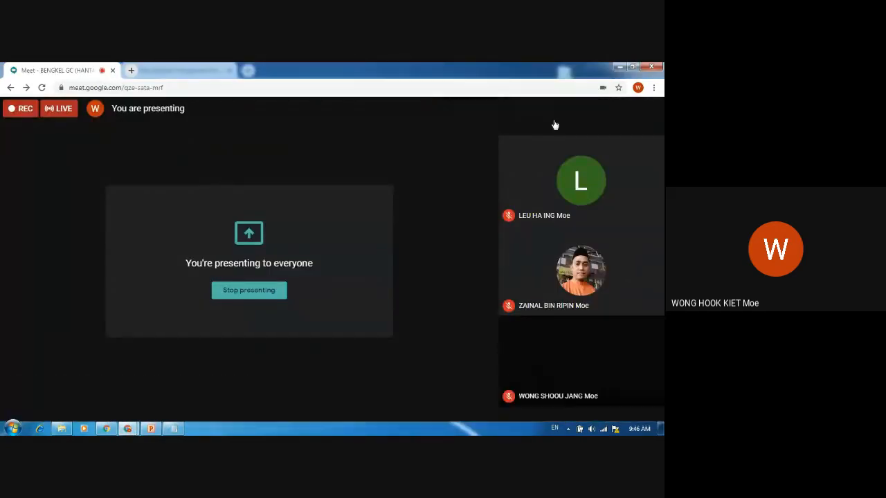
left_click(562, 109)
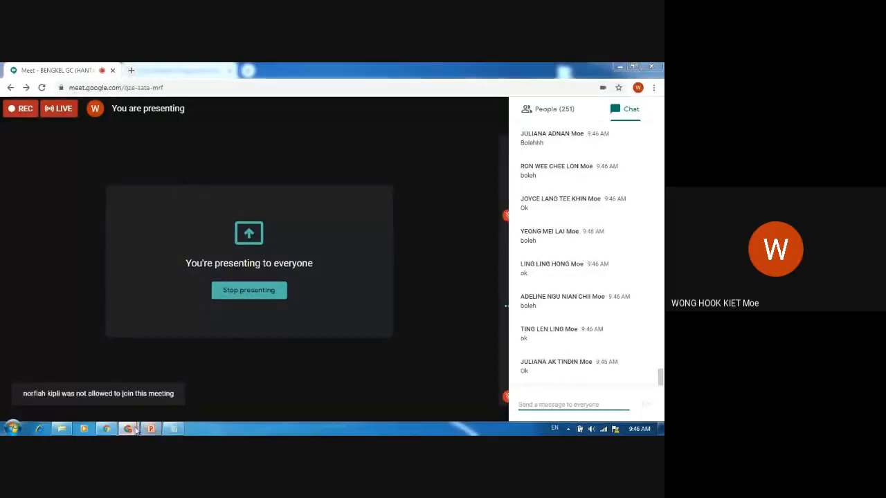
mouse_move(128, 429)
left_click(182, 373)
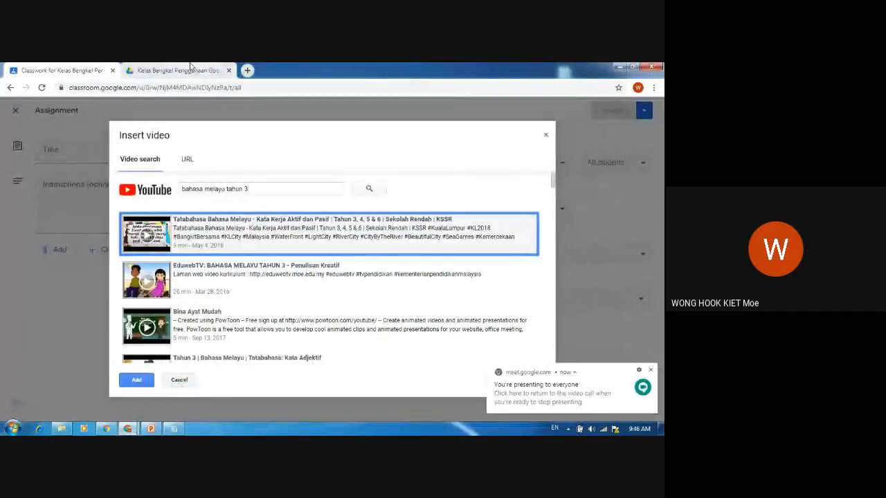
left_click(247, 70)
key("ctrl+v")
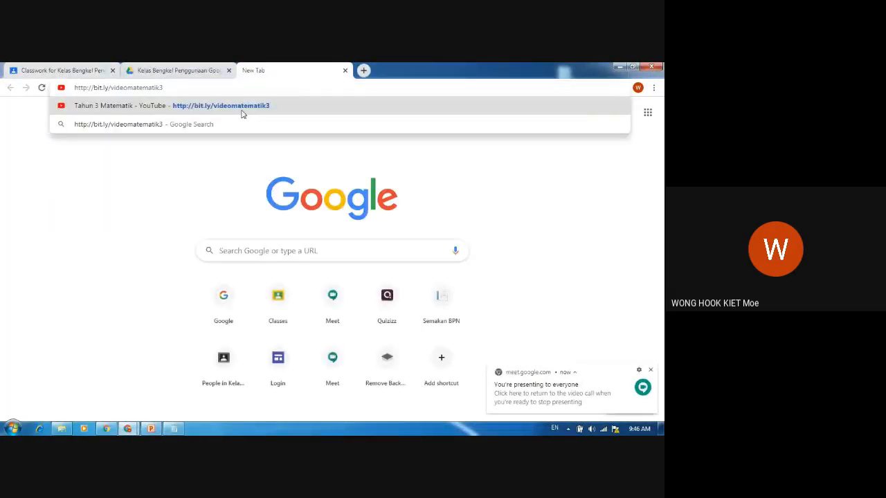
left_click(242, 109)
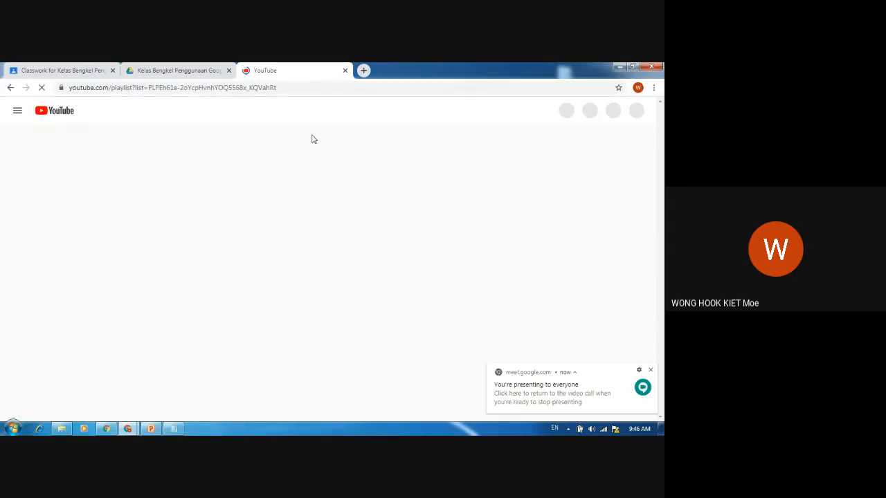
left_click(650, 370)
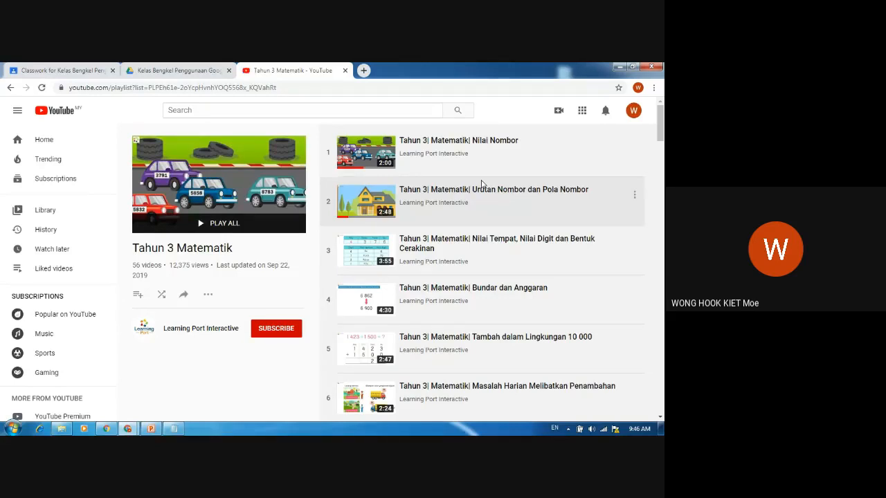
- Open the playlist video Tahun 3| Matematik| Nilai Tempat, Nilai Digit dan Bentuk Cerakinan, skip the ad and pause playback
left_click(486, 251)
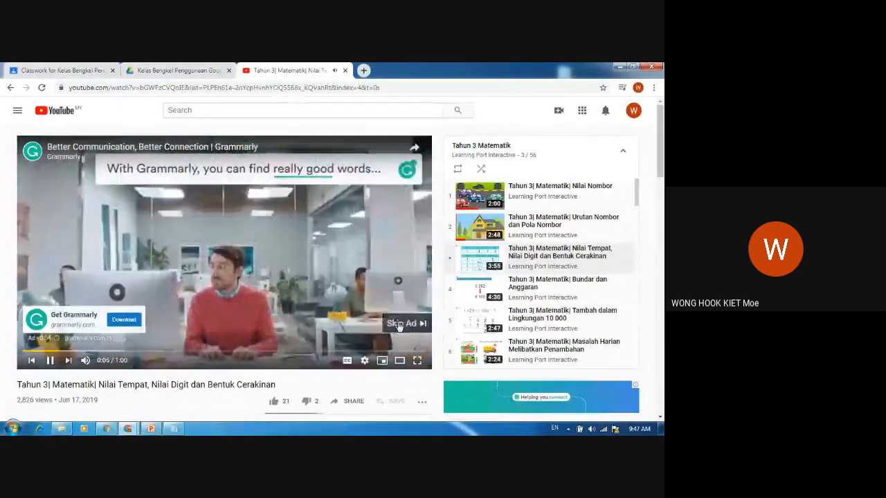
left_click(398, 324)
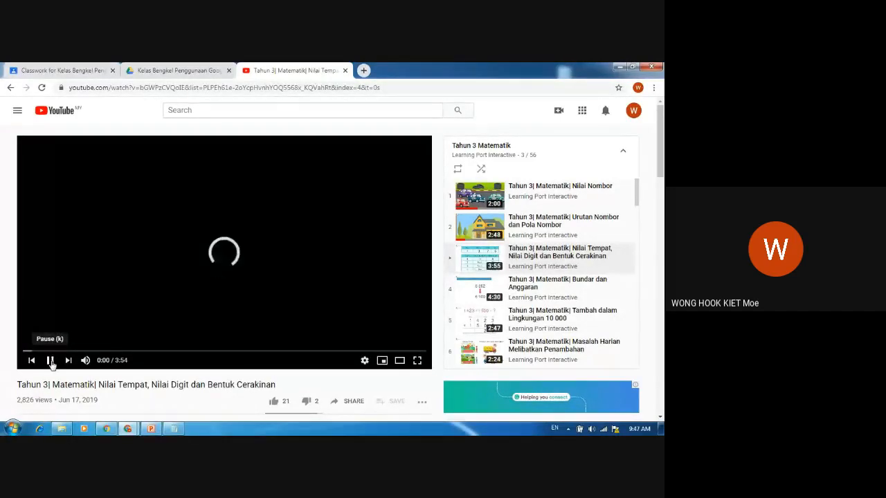
left_click(51, 361)
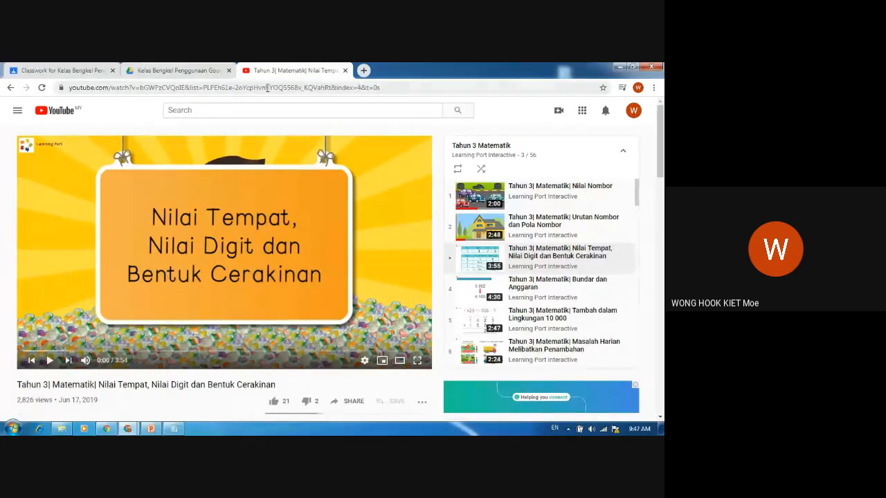
- Copy the URL of the video Tahun 3| Matematik| Nilai Tempat, Nilai Digit dan Bentuk Cerakinan and return to the Classroom assignment
left_click(268, 88)
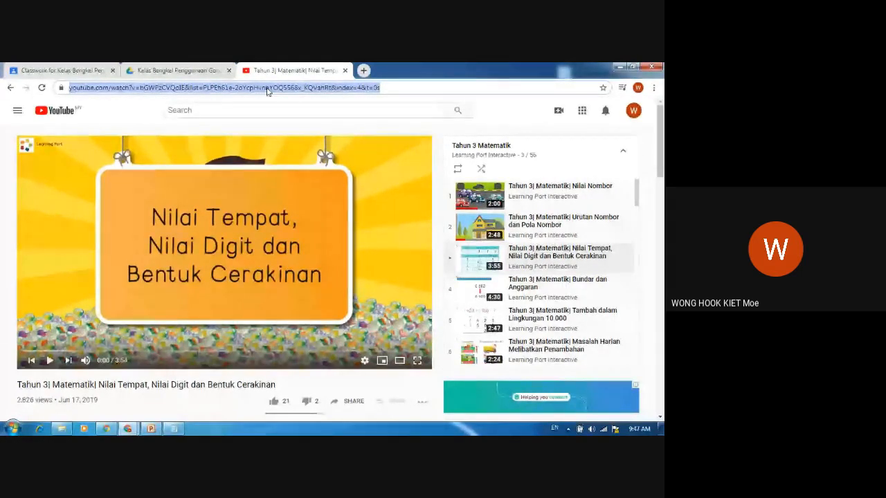
right_click(217, 89)
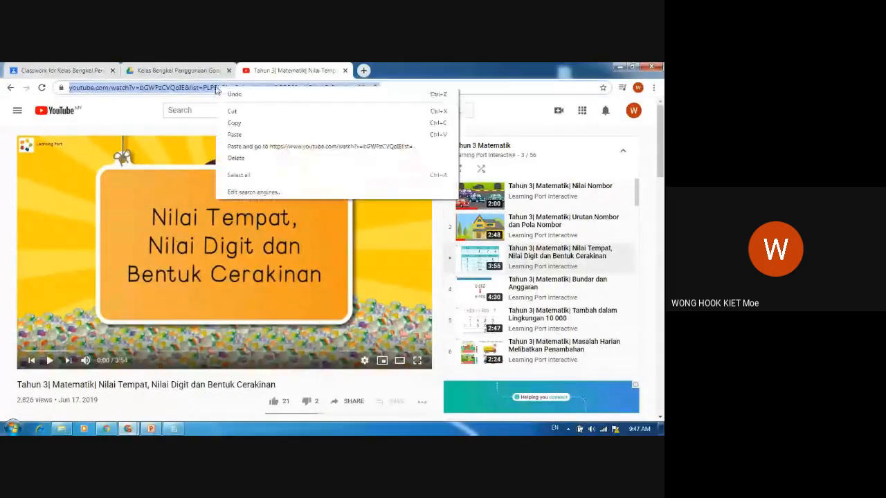
left_click(242, 124)
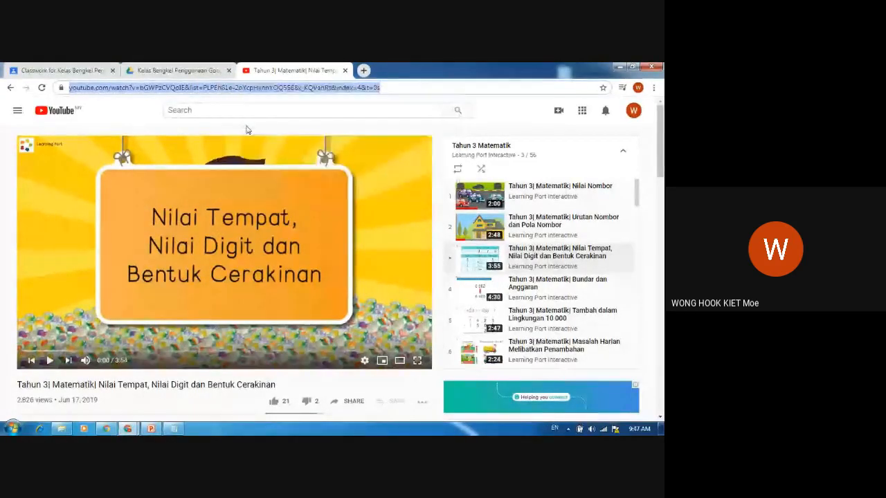
left_click(129, 428)
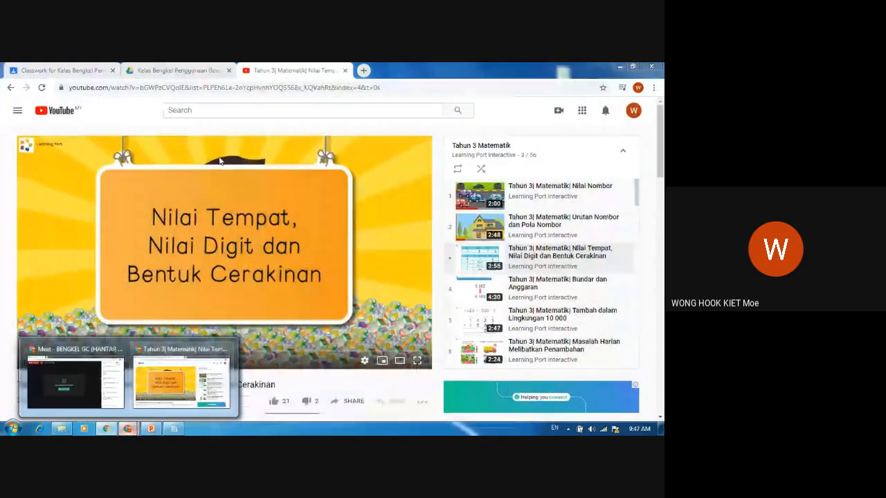
left_click(96, 70)
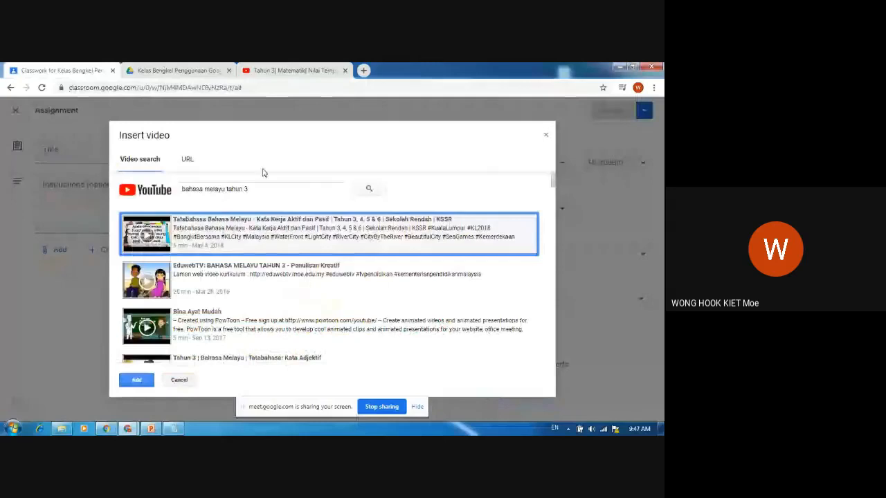
- Close the video search dialog, attach the copied YouTube address to the assignment as a link, and hide the screen-sharing notice
left_click(545, 135)
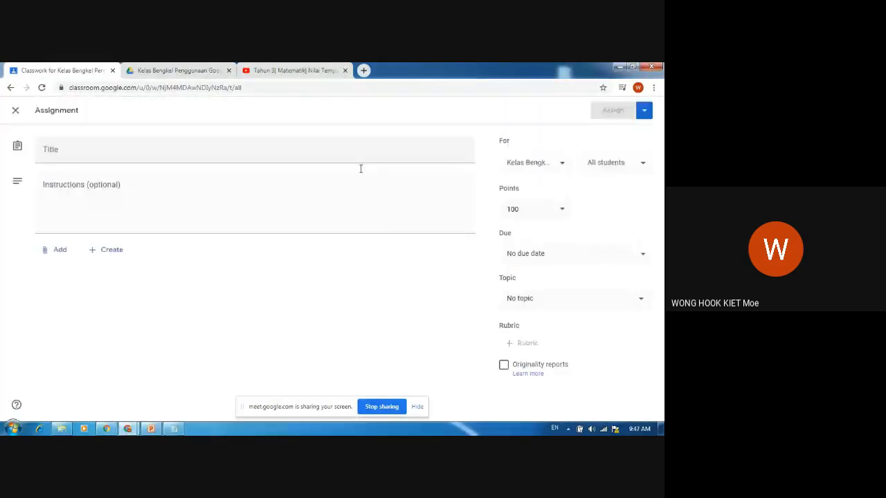
left_click(61, 250)
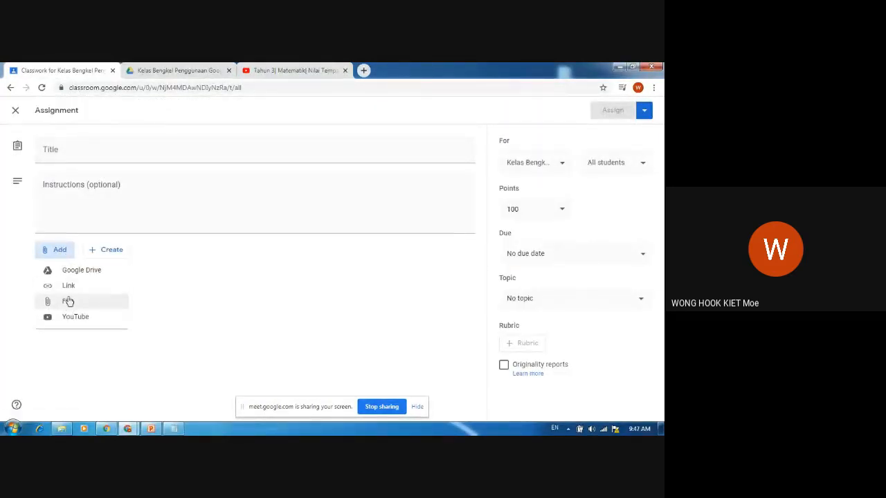
left_click(67, 281)
key("ctrl+v")
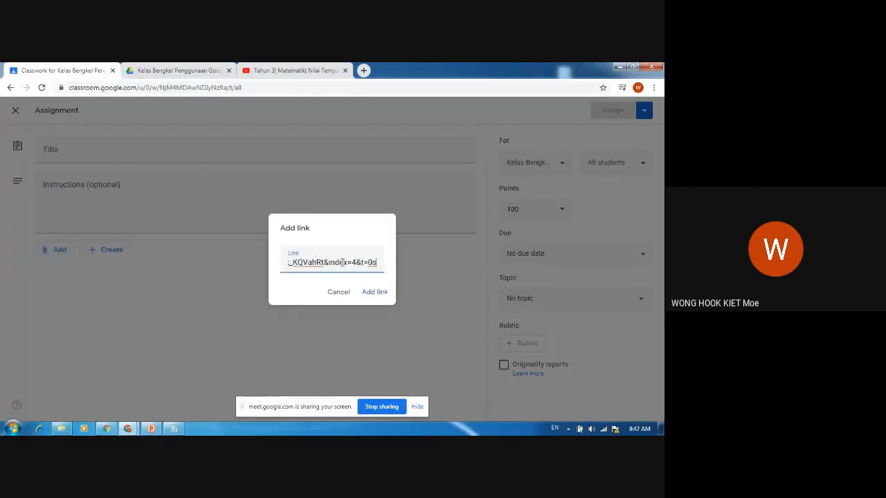
left_click(374, 293)
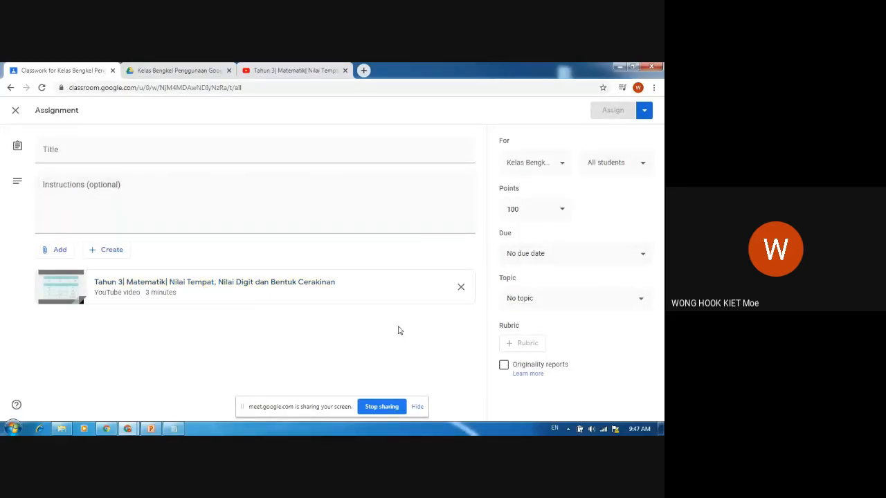
left_click(417, 407)
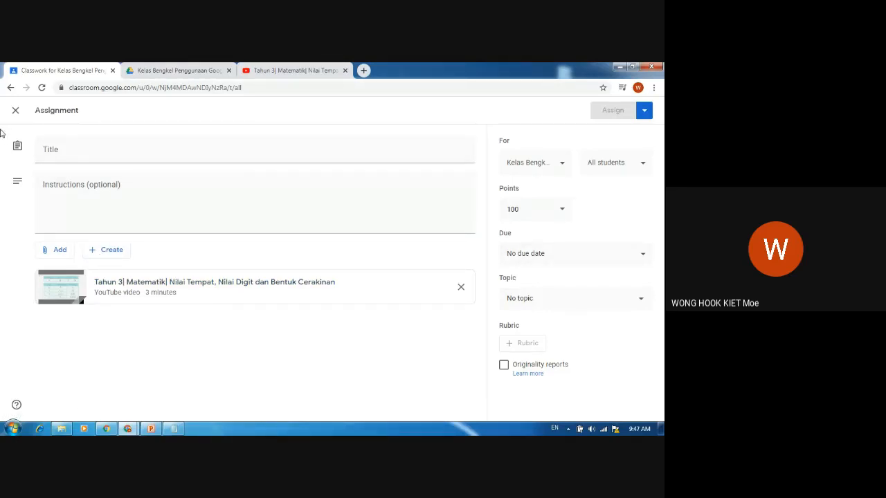
- Close the untitled assignment and delete the draft Jawab soalan berikut from the Bahasa Melayu topic
left_click(15, 111)
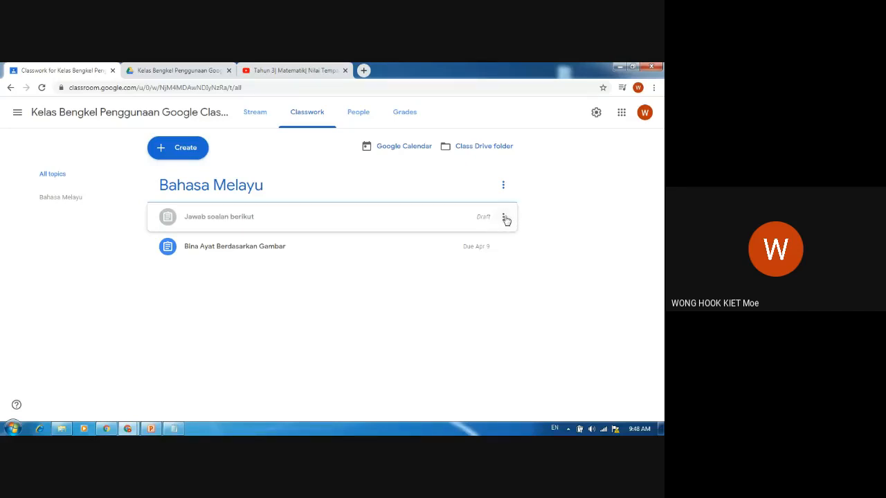
left_click(504, 218)
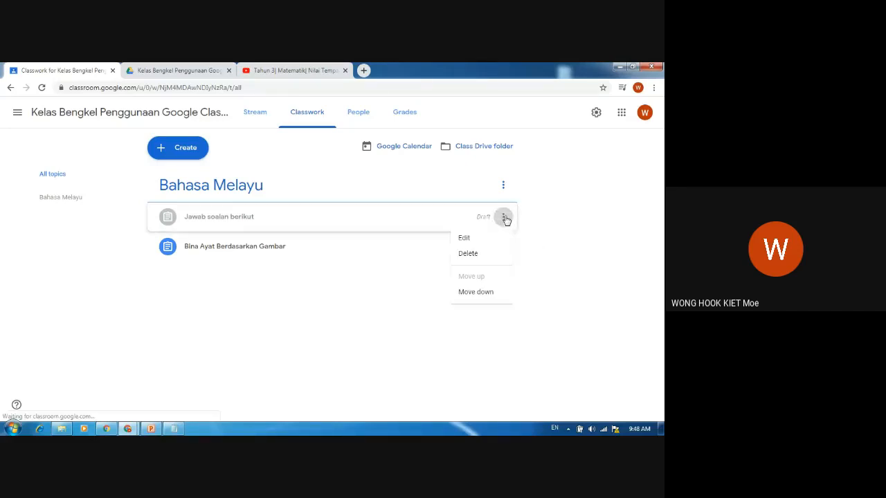
left_click(487, 259)
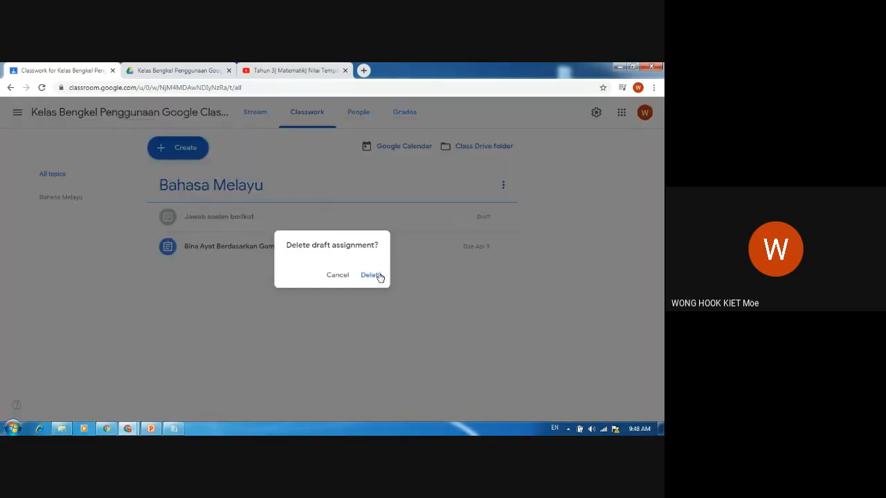
left_click(378, 275)
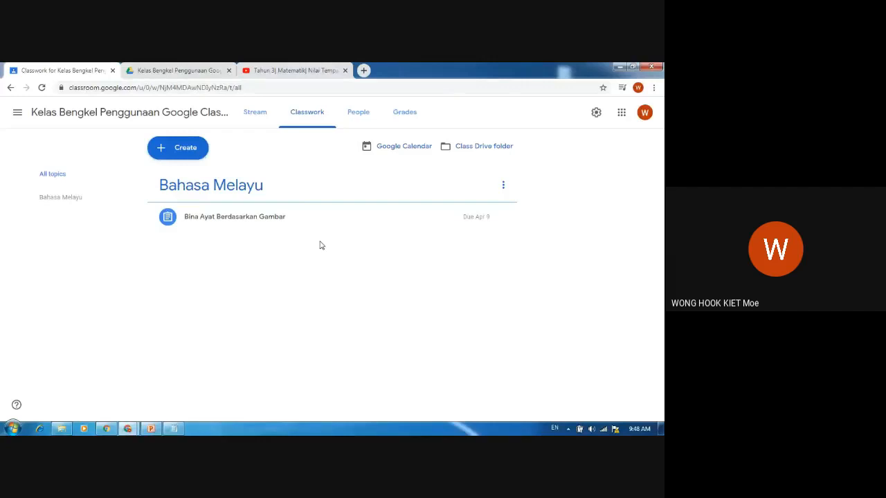
- Check the workshop outline slide in PowerPoint and create a Classroom quiz assignment titled "Matematik Tahun 3"
left_click(194, 154)
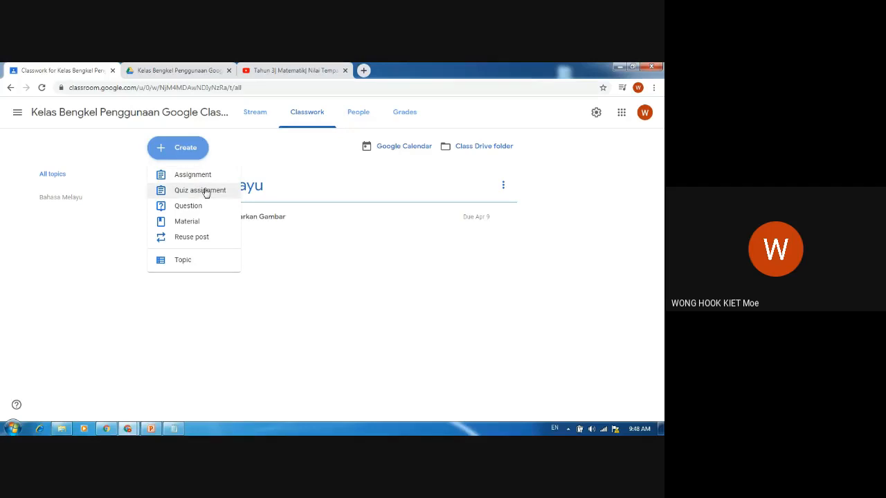
left_click(150, 429)
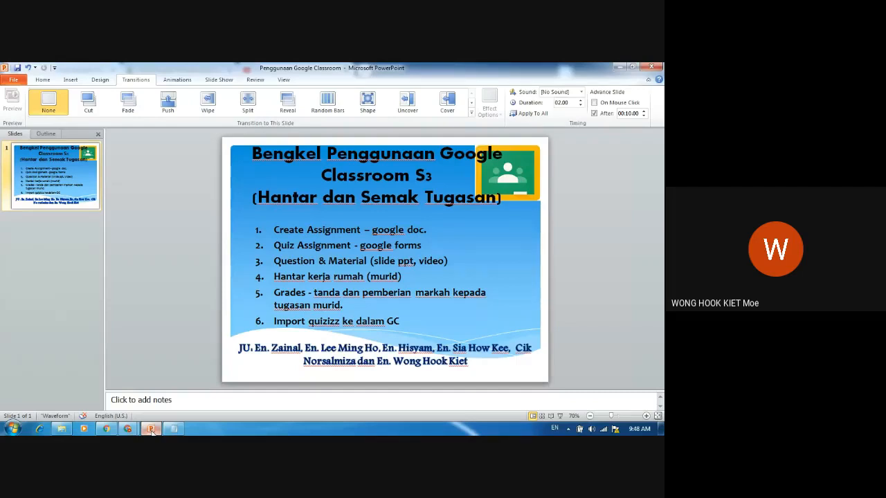
left_click(151, 429)
left_click(187, 190)
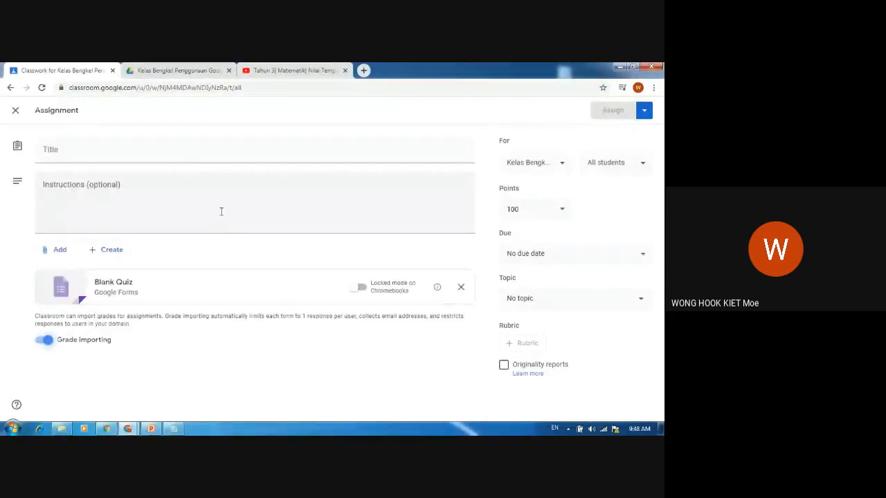
left_click(194, 155)
type("Mate")
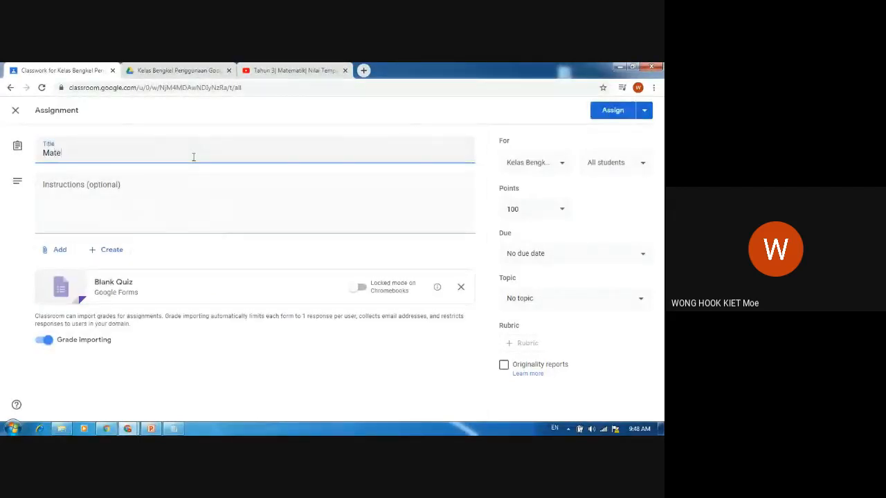
type("matik Tahun 3")
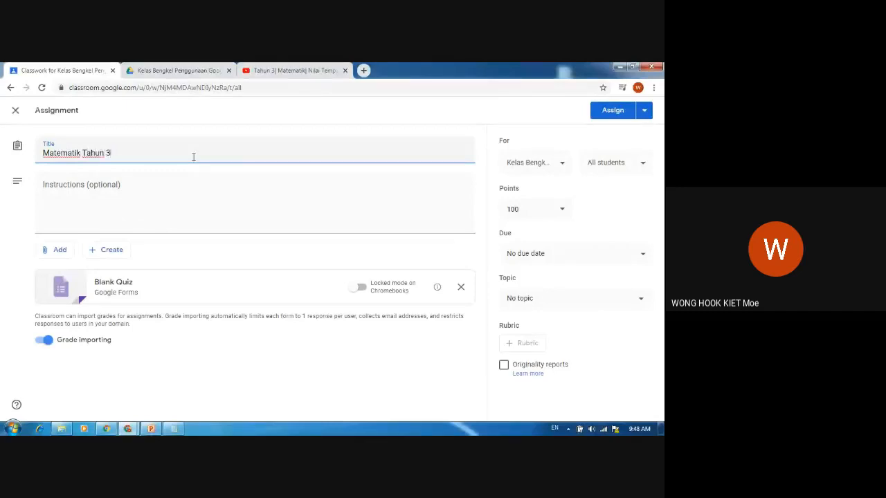
- Enter "Sila jawab soalan ini pada atau sebelum ....." as the quiz assignment's instructions
left_click(162, 197)
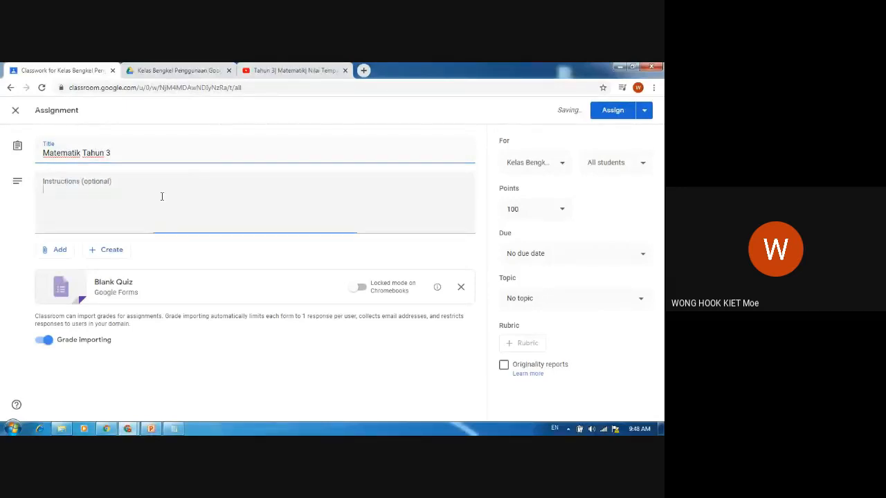
type("Si")
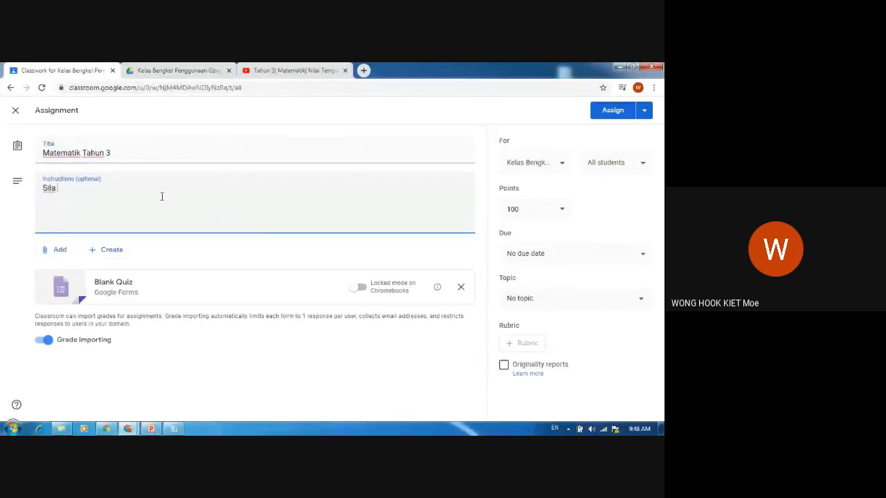
type("la jawab")
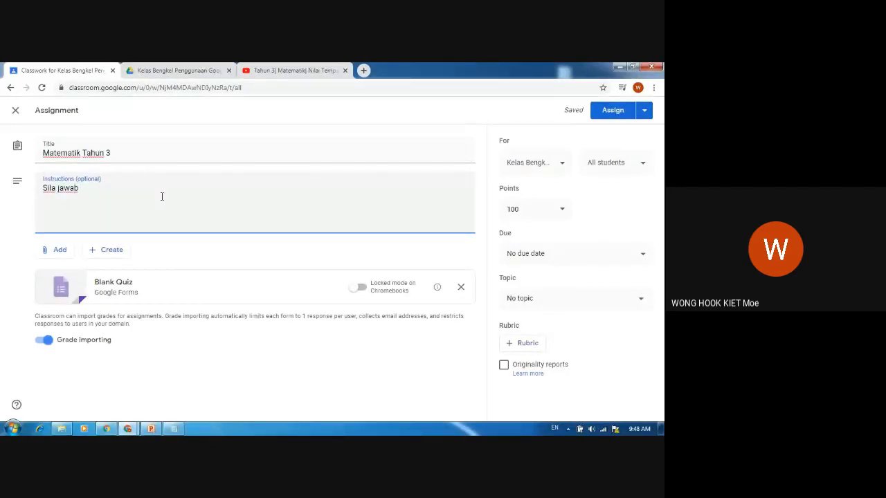
type(" soalan (")
type("ni s")
key("BackSpace")
type("pada atau s")
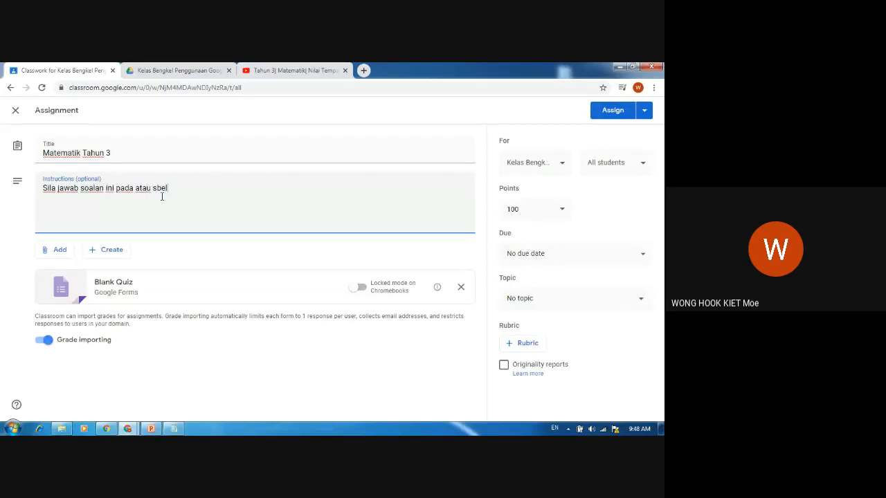
type("ebelum ....")
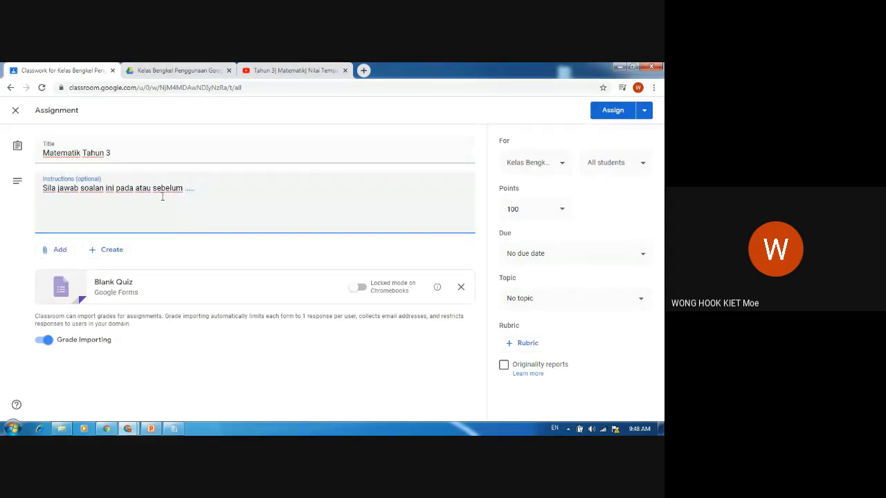
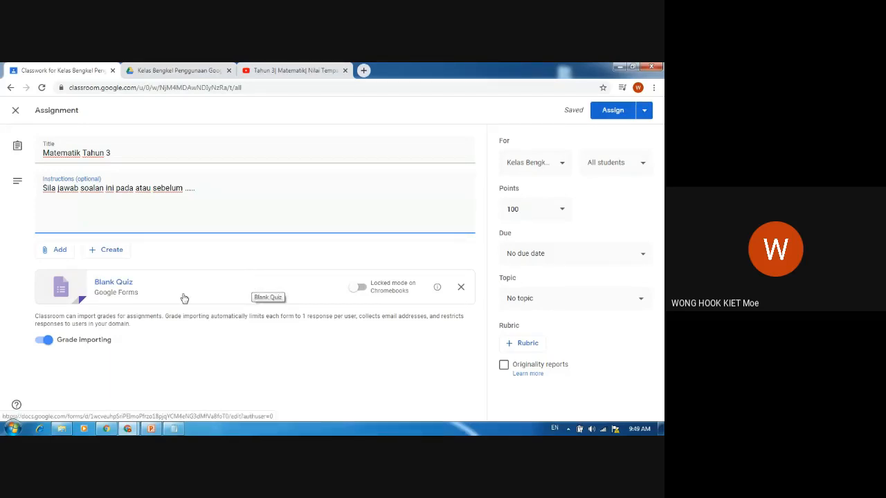
- Close the Google Drive class folder page and open the assignment's attached Blank Quiz in Google Forms
left_click(199, 70)
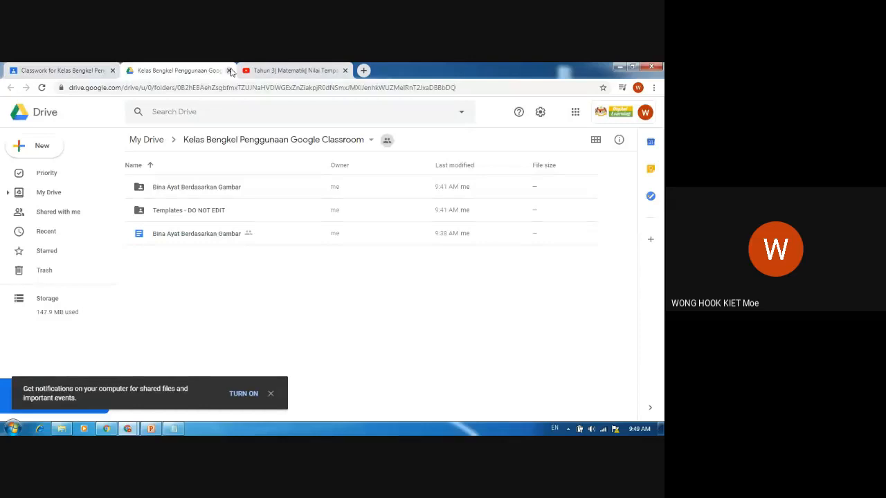
key("ctrl+w")
left_click(99, 67)
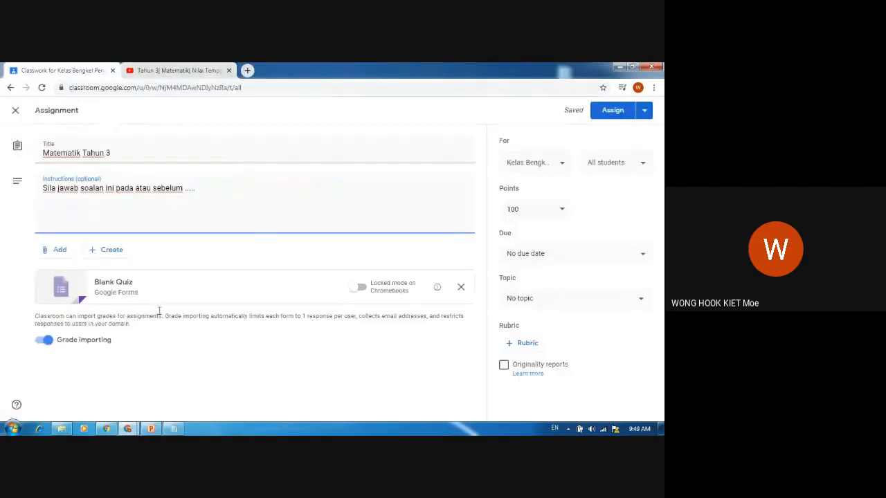
left_click(150, 294)
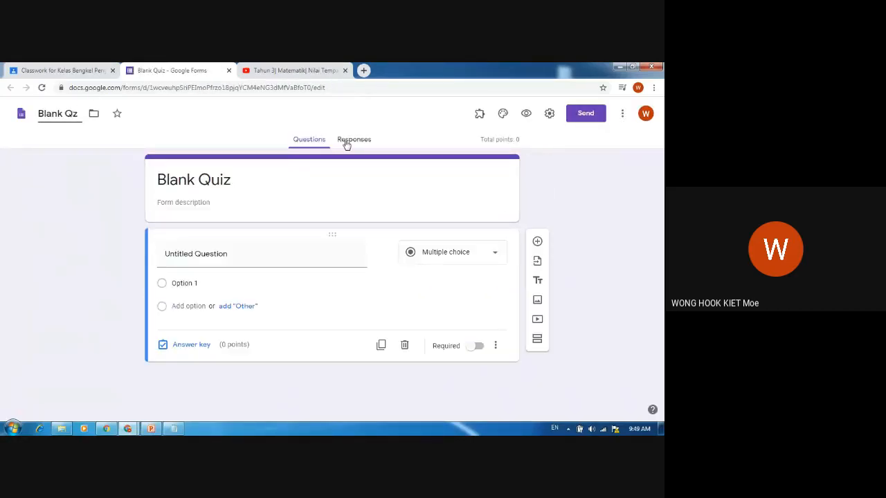
- Rename the Blank Quiz form file as "Ulang Kaji Topic 1"
type("Ualang")
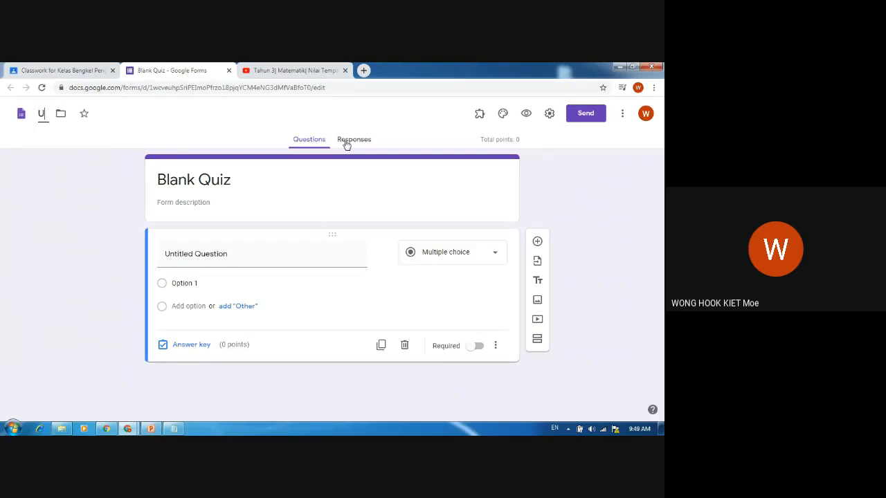
key("BackSpace")
key("BackSpace")
key("BackSpace")
key("BackSpace")
key("BackSpace")
type("lang Kaji t")
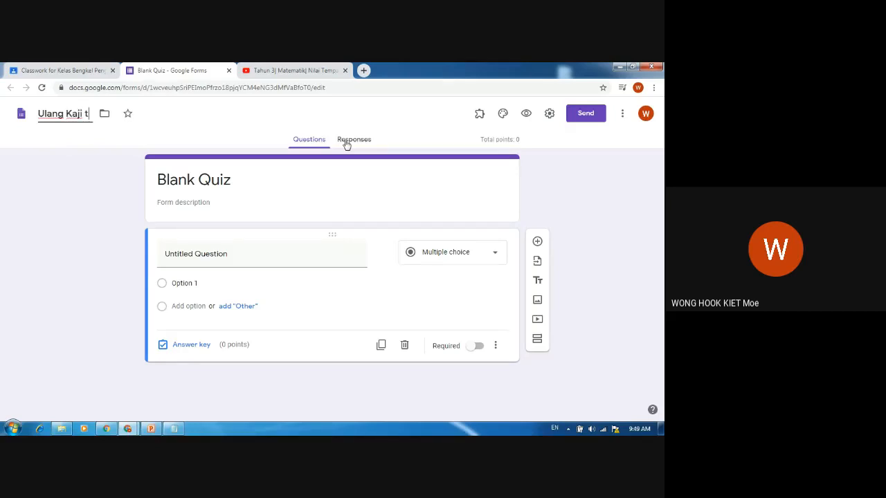
key("BackSpace")
type("Topic 1")
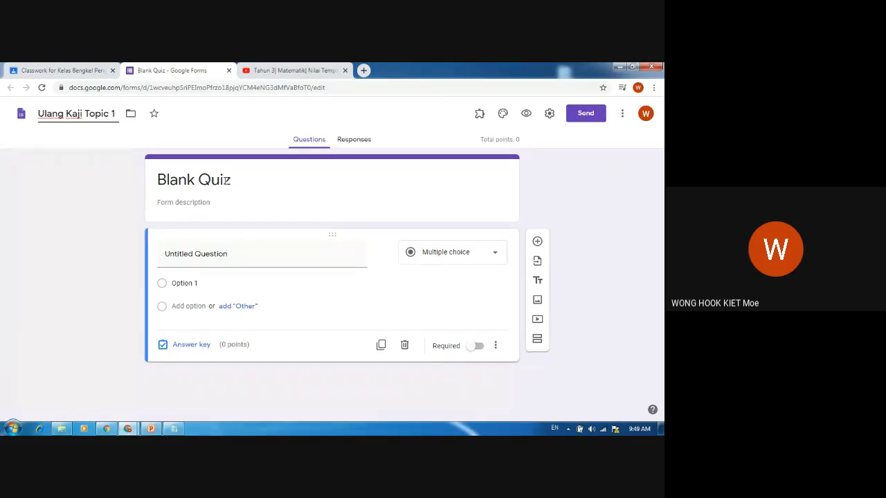
- Replace the form's heading above the description with "Ulang kaji"
left_click(228, 181)
type("Ulang ")
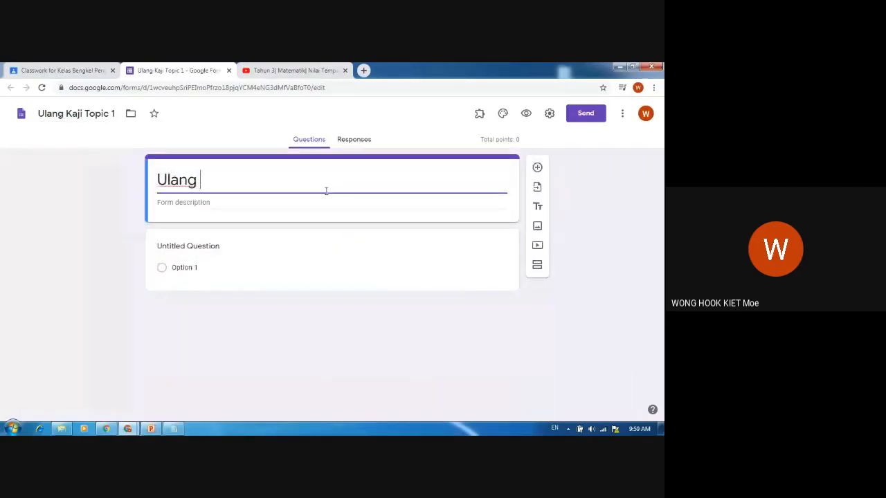
type("kaji")
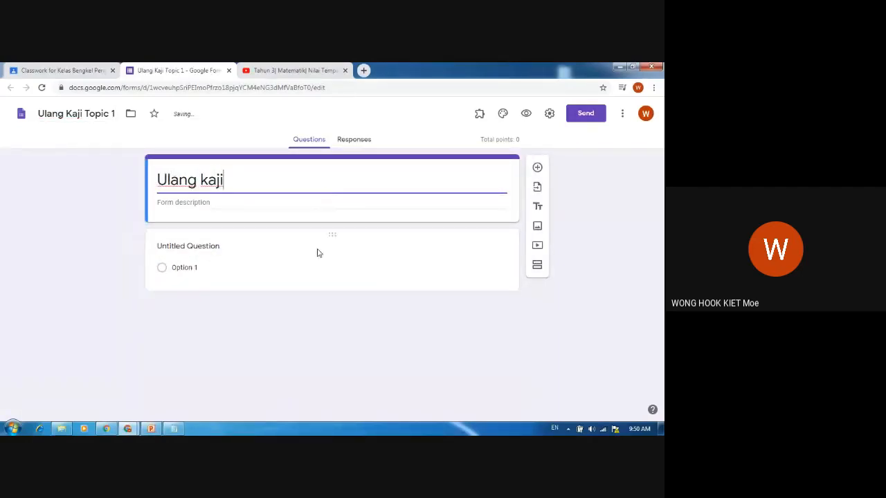
- Add a required short-answer question titled "Nama Murid" below the form heading
left_click(538, 168)
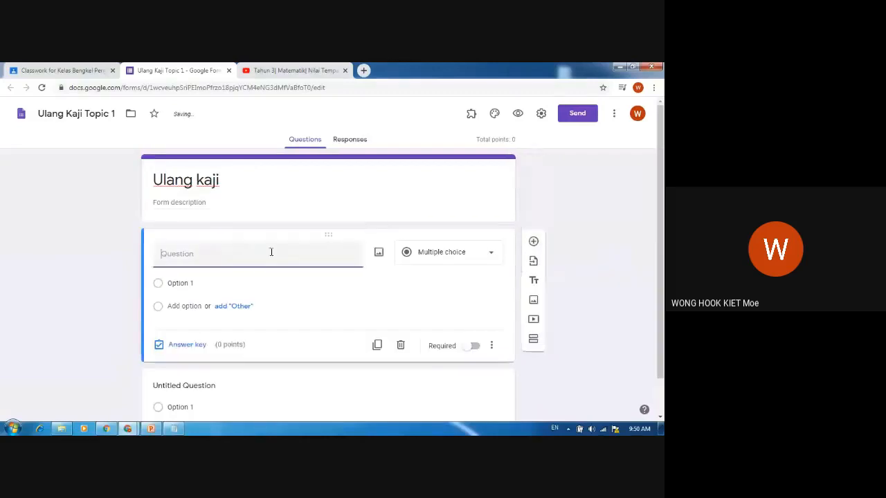
type("N")
key("BackSpace")
type("Nam")
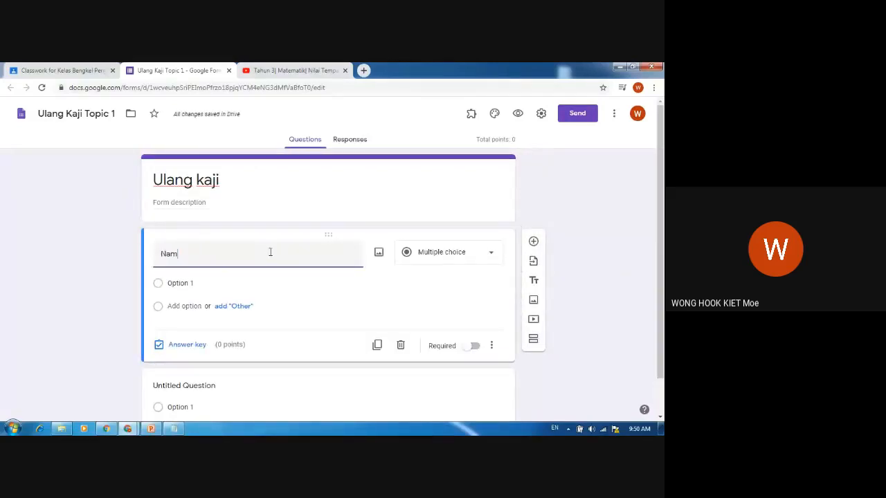
type("a Murid")
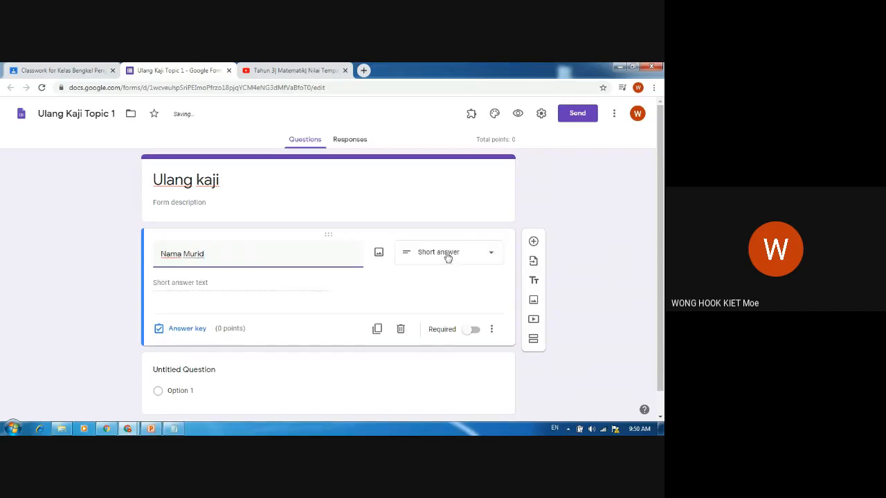
left_click(210, 285)
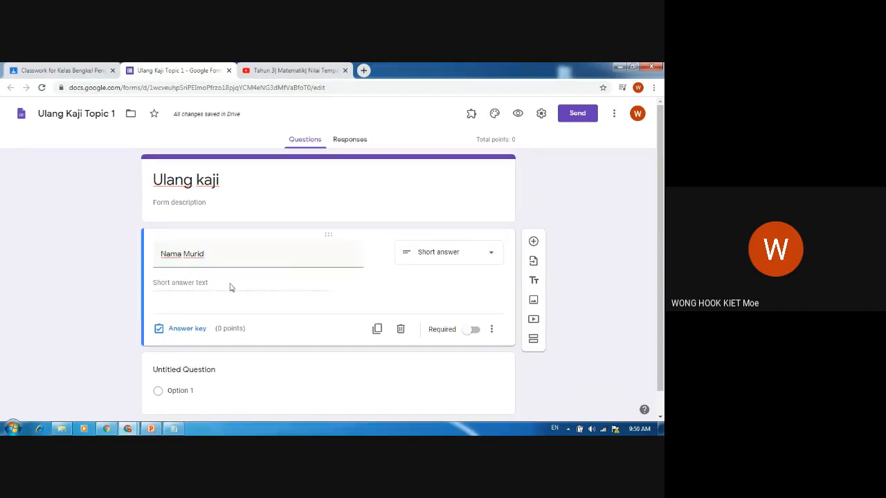
left_click(473, 332)
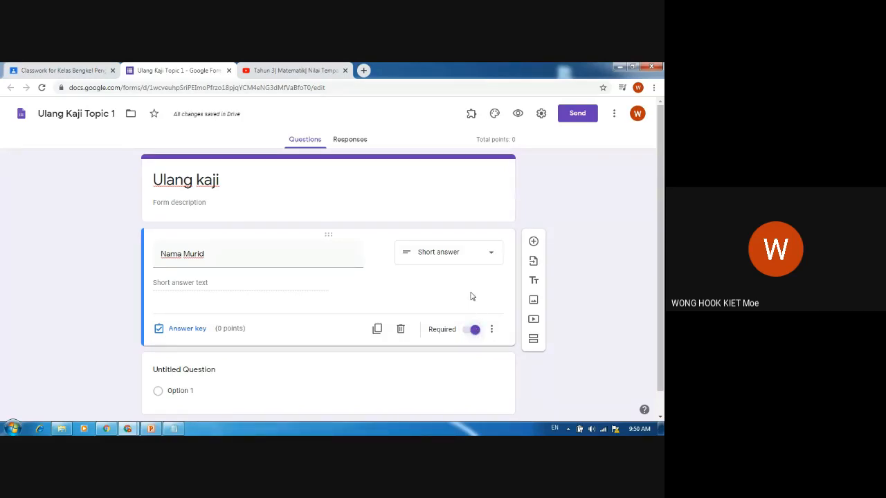
- Add a multiple-choice question beginning with "1." and open the test paper image ujian-matematiktahun-3-kertas-1-1-728 from the GC S3 folder
left_click(533, 242)
type("1.")
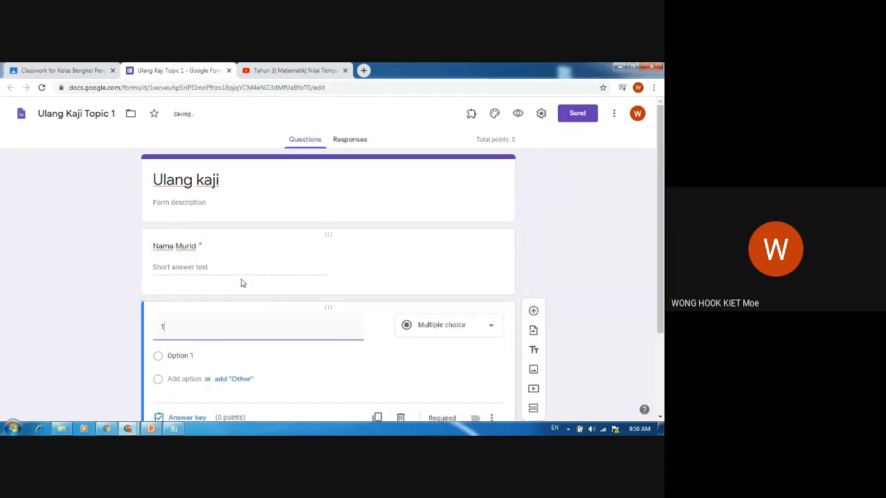
left_click(174, 430)
left_click(300, 93)
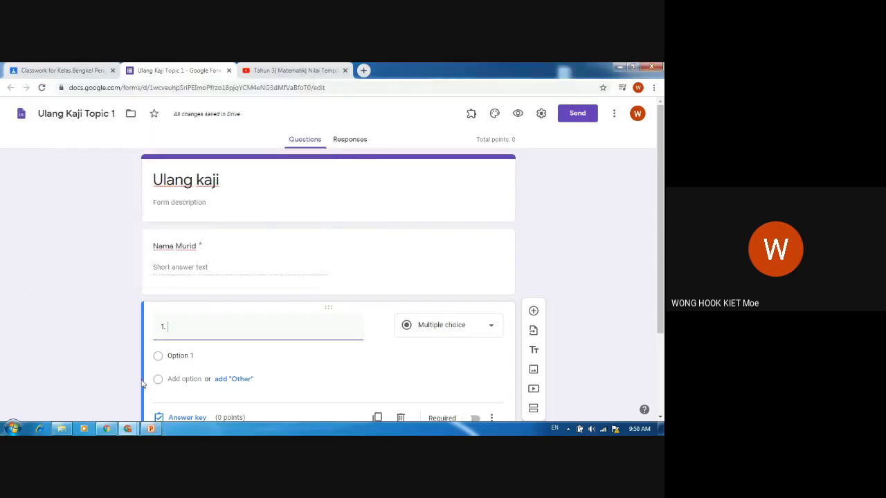
mouse_move(106, 429)
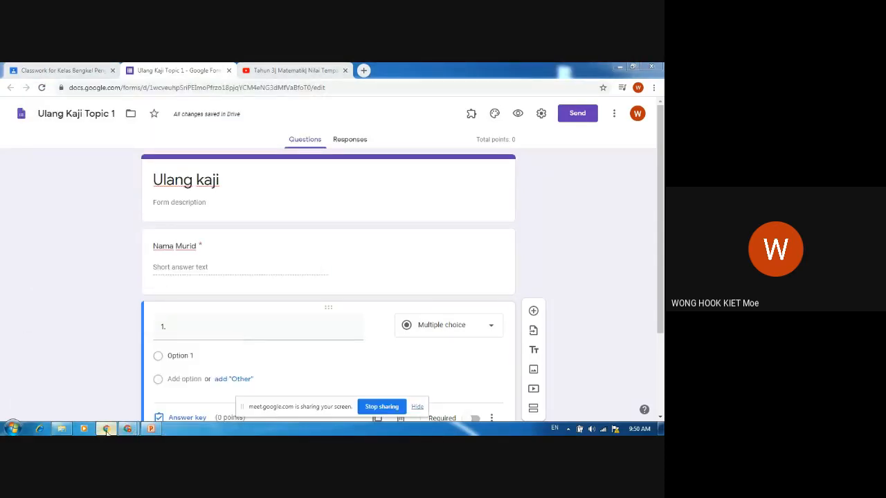
left_click(620, 66)
left_click(620, 66)
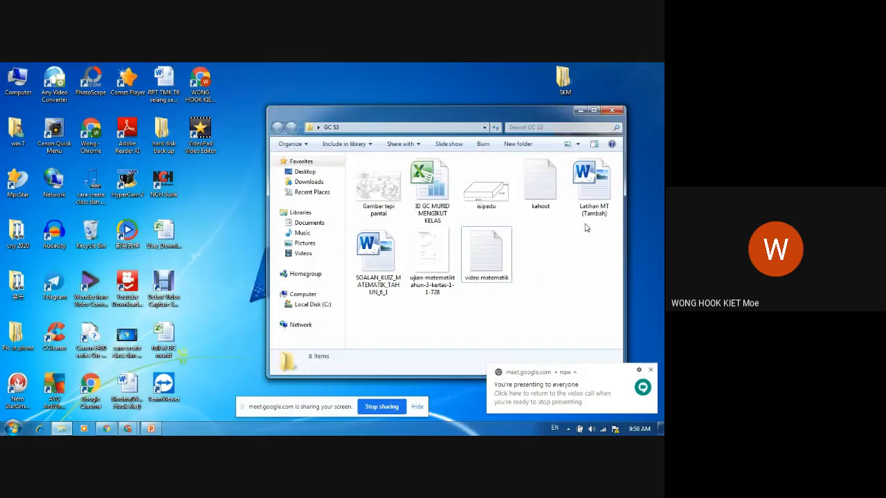
double_click(429, 256)
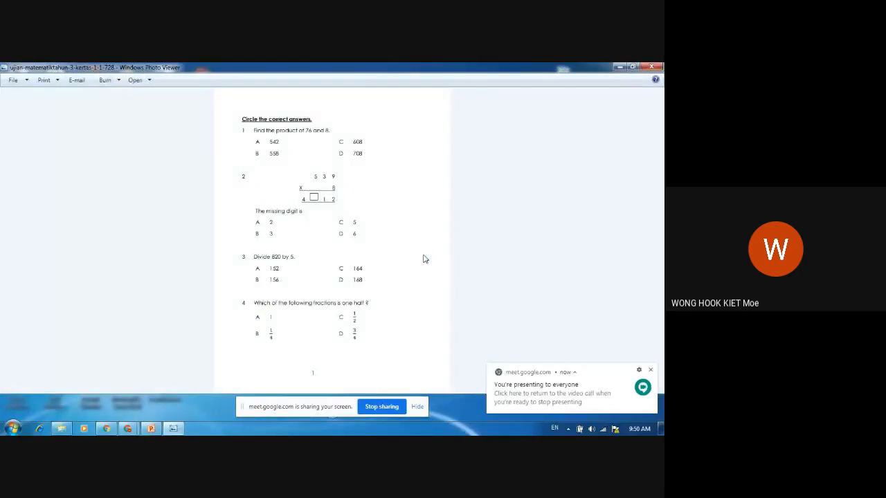
- Return to the form, complete the question as "1. Carikan hasil darab 76 dan 8", and compare it with the test paper
mouse_move(132, 430)
left_click(159, 387)
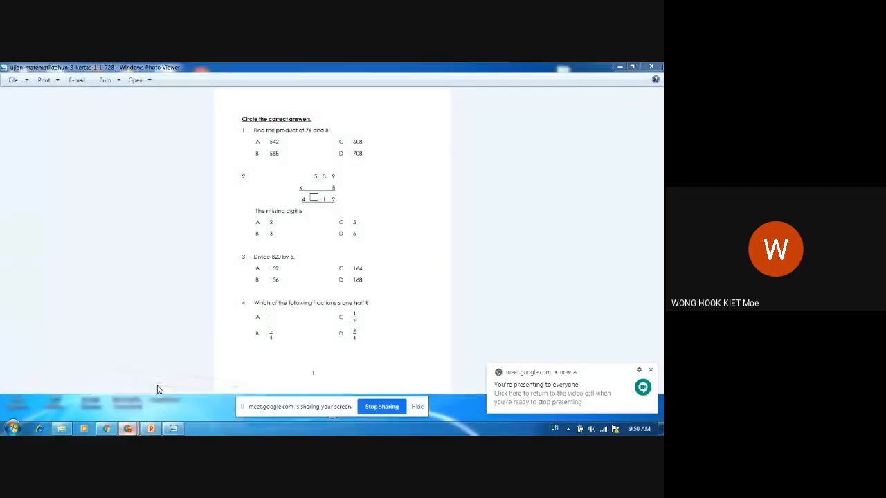
type("C")
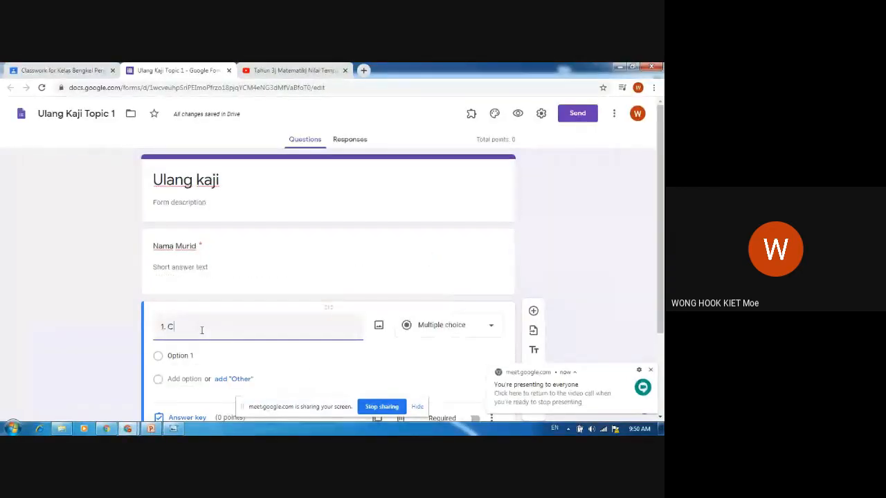
type("arikan ")
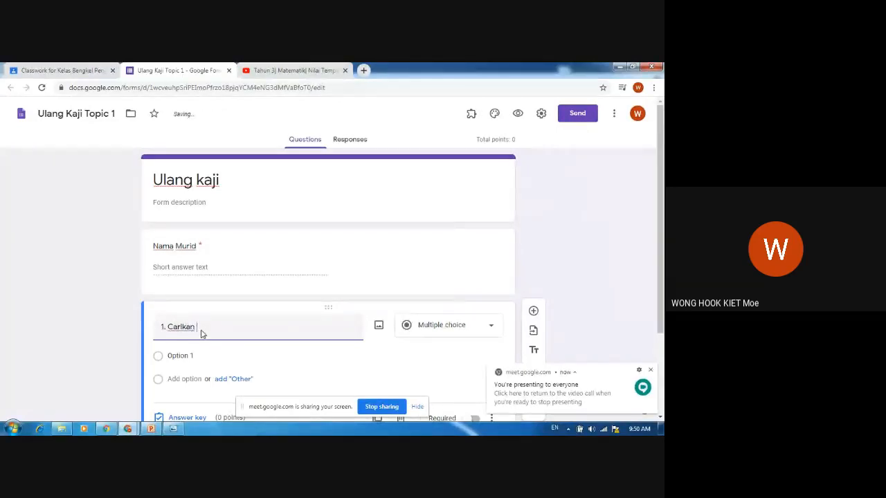
type("hasil darab ")
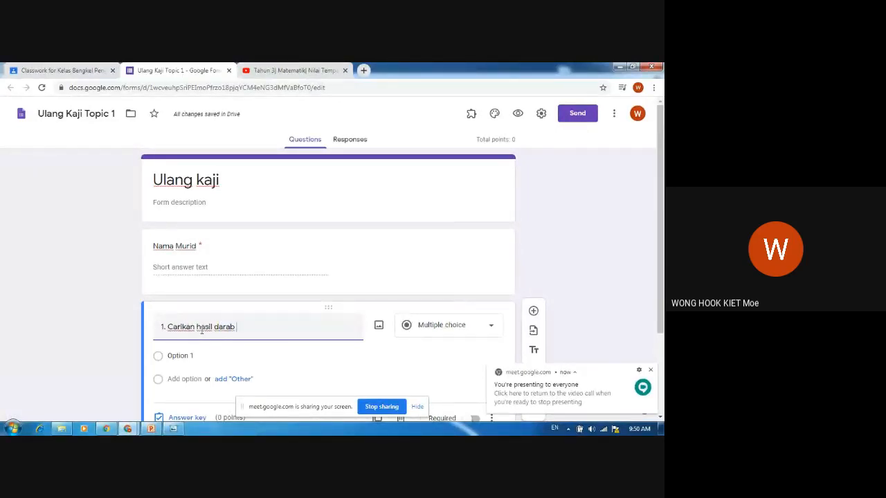
type("76 dan 8")
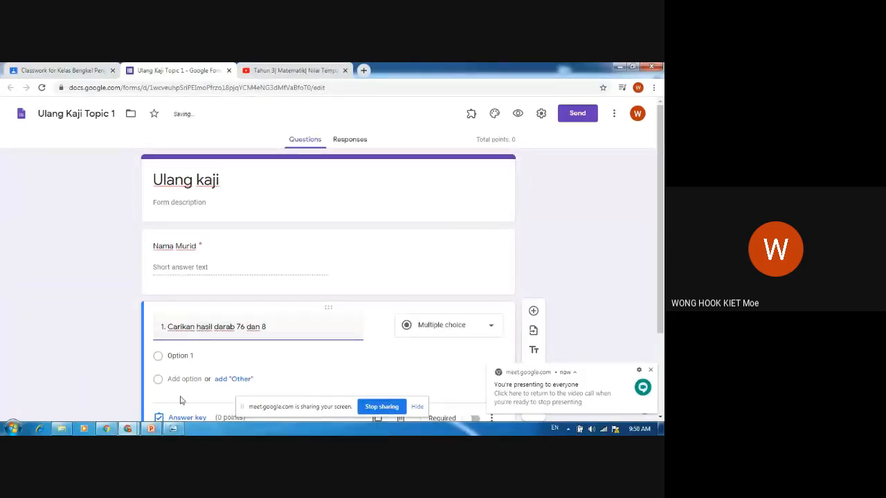
left_click(174, 430)
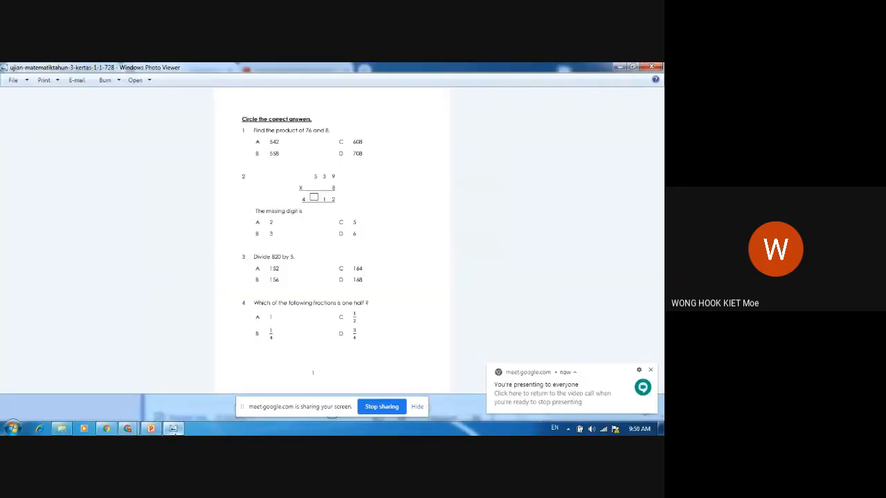
left_click(173, 430)
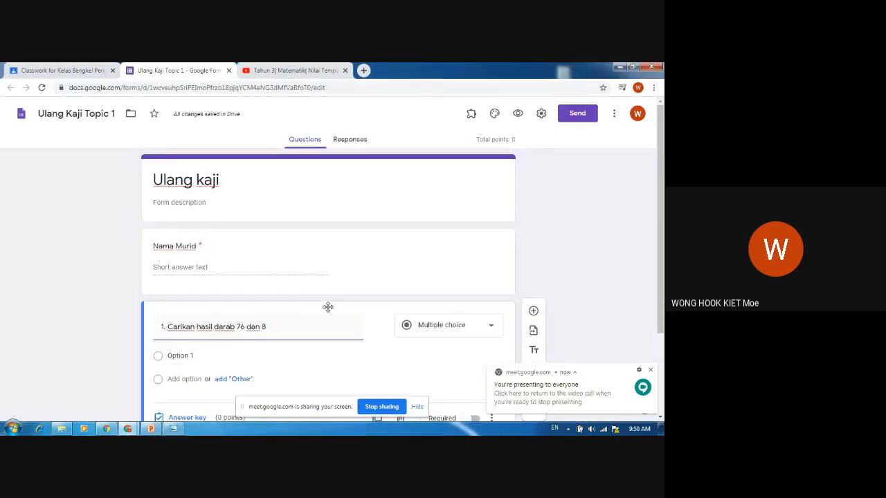
- View the image insertion options for question 1 and close them without adding an image
scroll(417, 273, "down", 2)
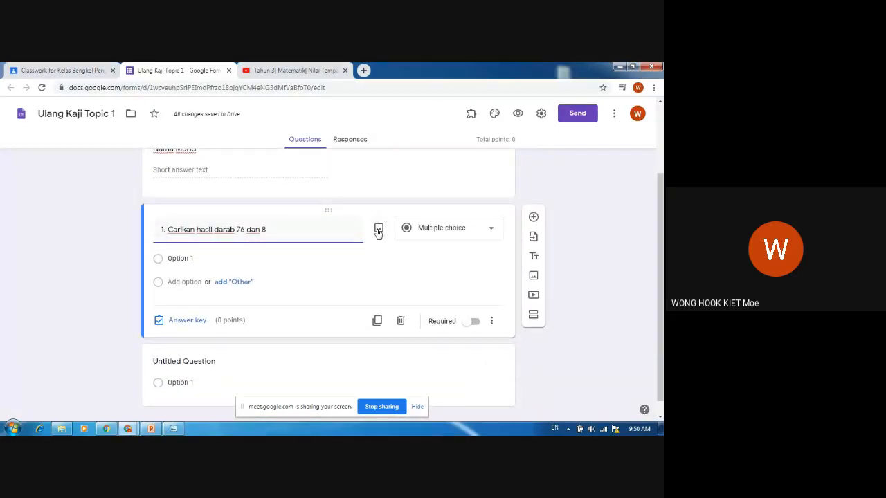
left_click(379, 231)
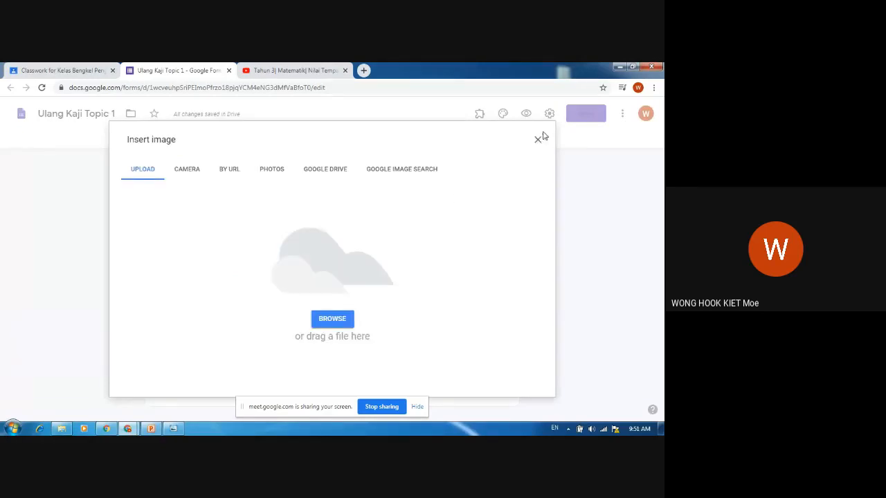
left_click(537, 140)
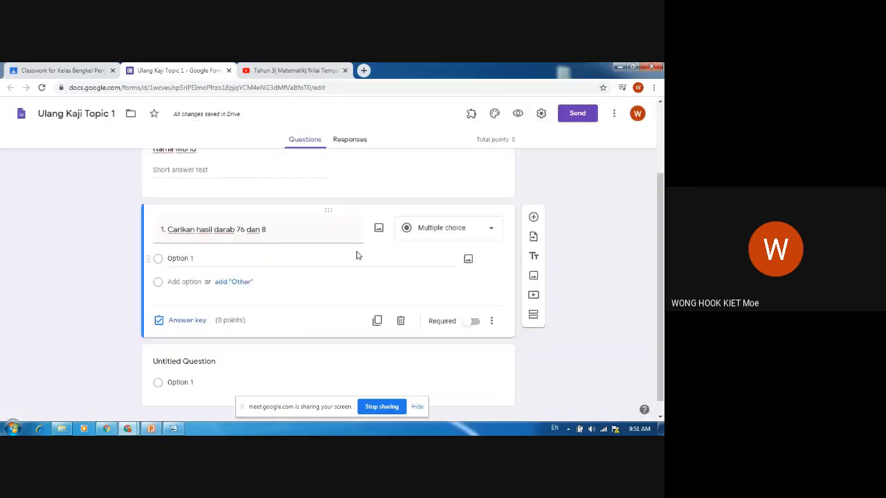
- Open question 1's first option for editing and check the answer choices for question 1 in the test paper image
left_click(188, 257)
left_click(173, 428)
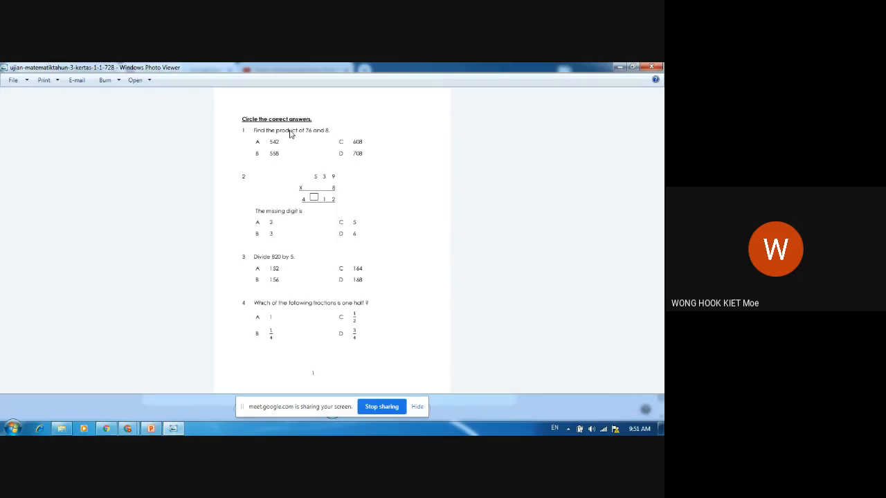
mouse_move(127, 428)
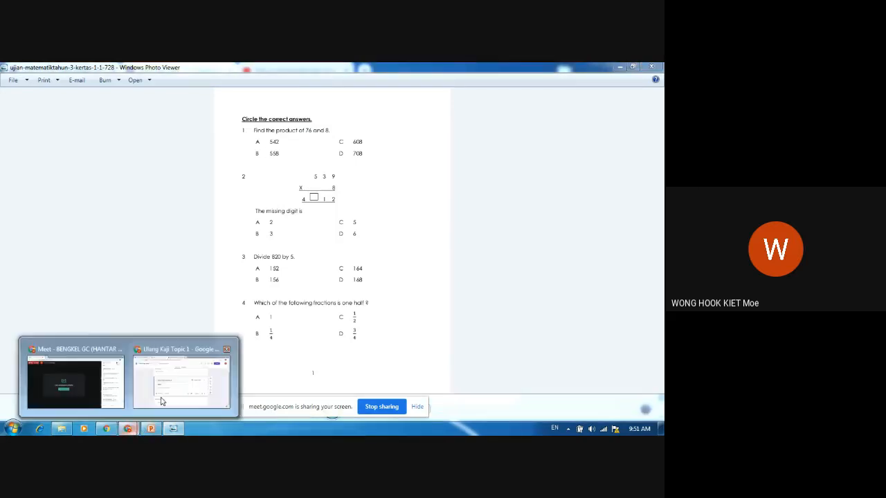
left_click(169, 381)
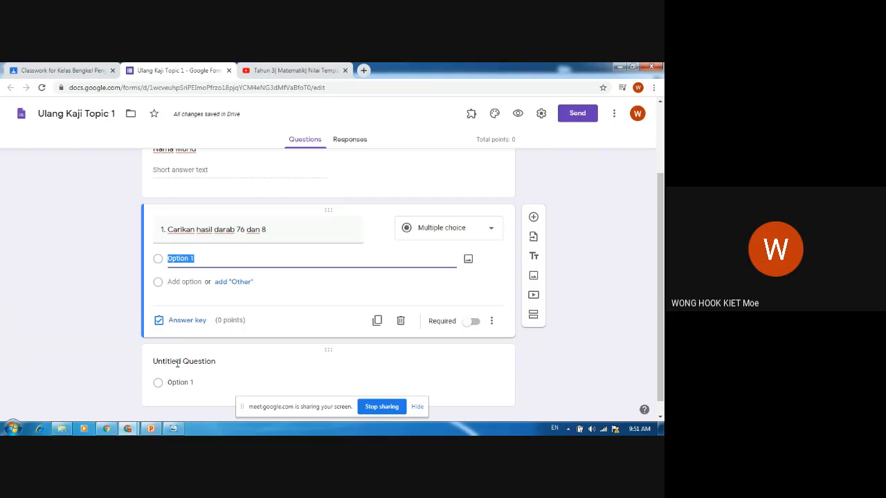
left_click(173, 430)
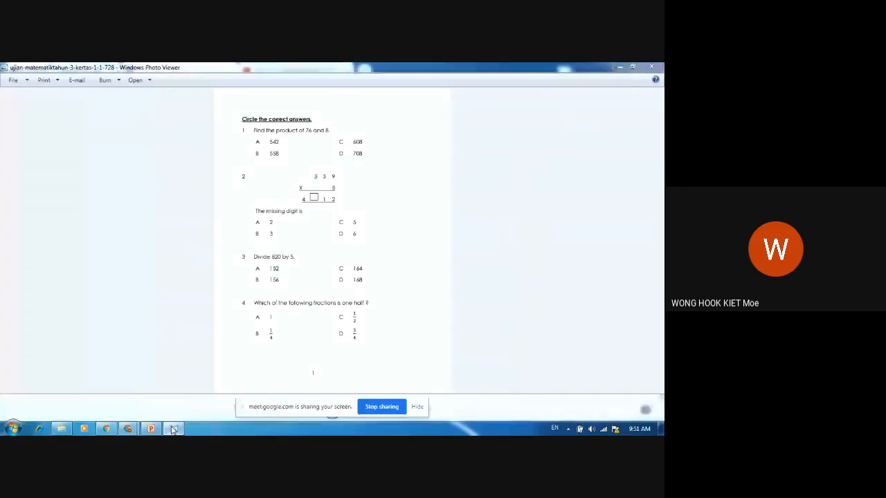
- Enter 542 as the first answer option of question 1 and add a second option
left_click(173, 430)
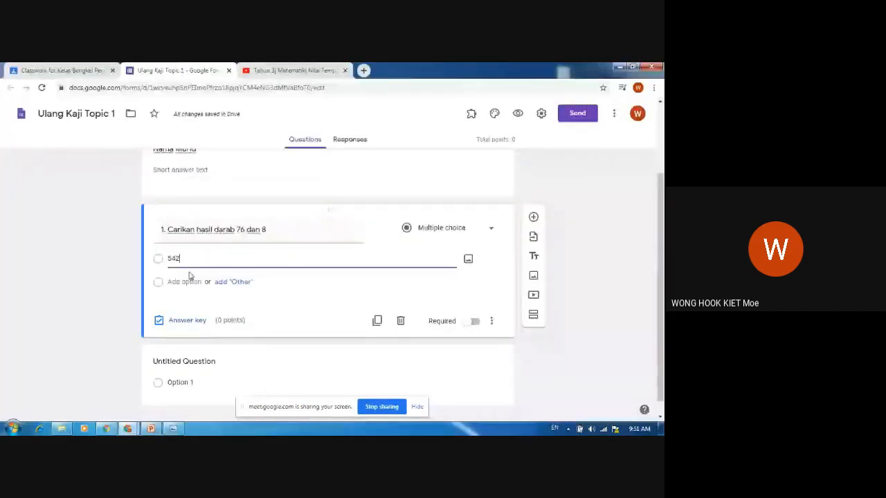
type("542")
left_click(186, 281)
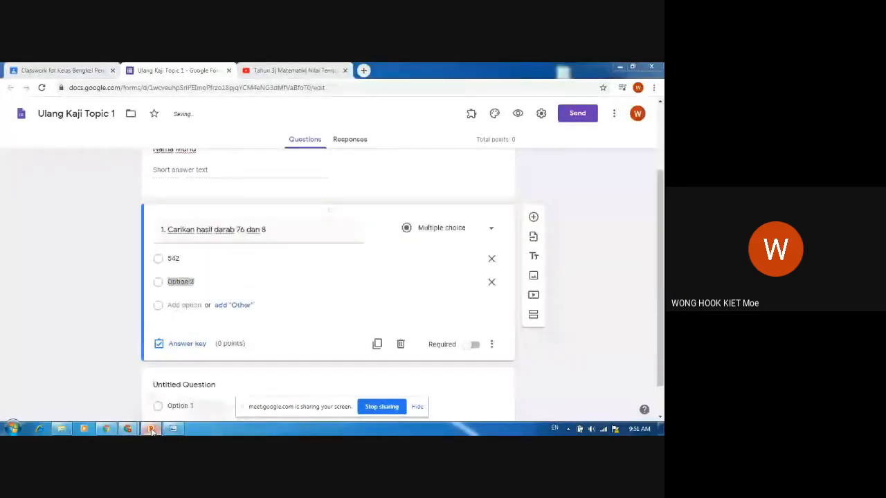
- Switch to PowerPoint, save and close the Penggunaan Google Classroom presentation, and return to the Ulang Kaji Topic 1 form
left_click(151, 430)
left_click(173, 429)
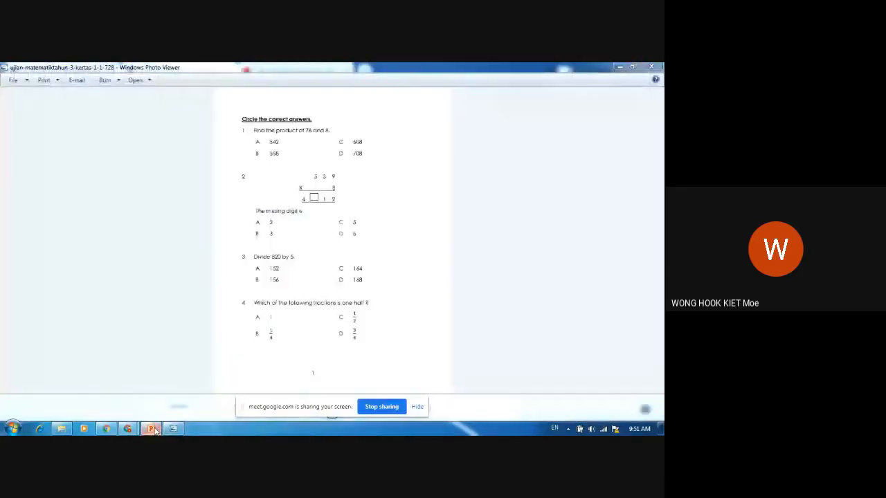
left_click(155, 429)
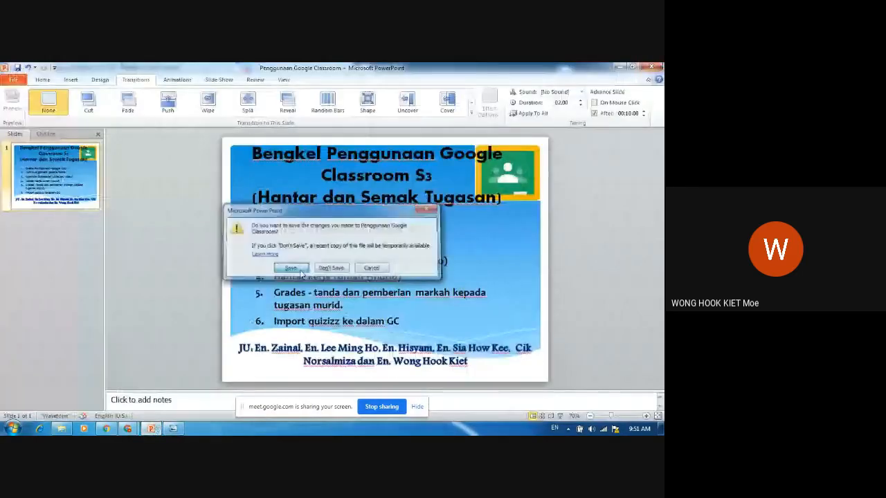
left_click(291, 267)
left_click(131, 429)
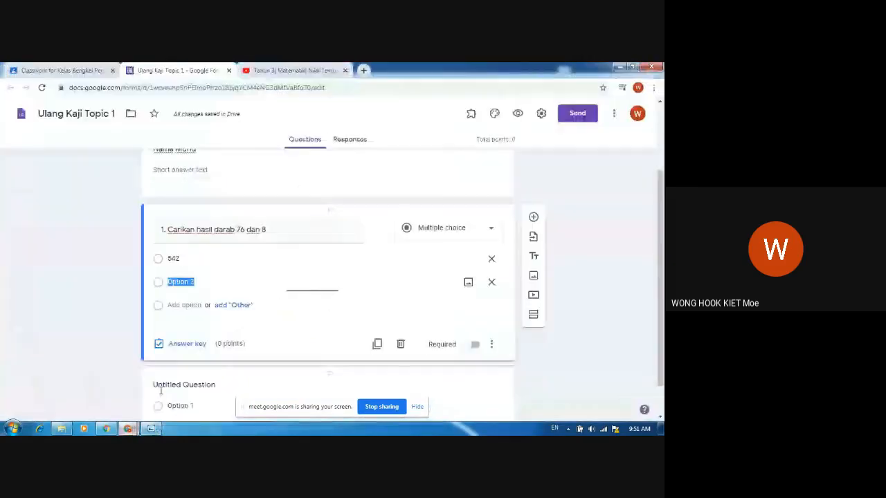
- Consult the test paper image and set question 1's second option to 558 and third option to 608
left_click(150, 429)
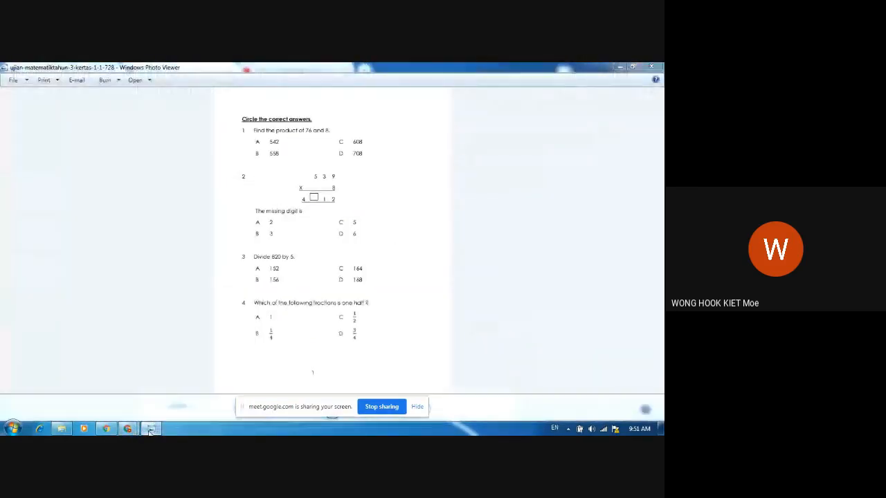
left_click(151, 429)
type("558")
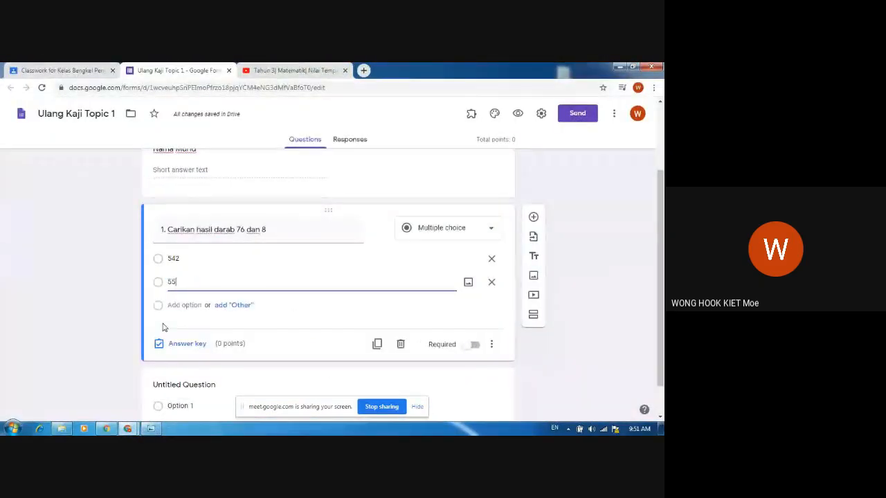
left_click(175, 303)
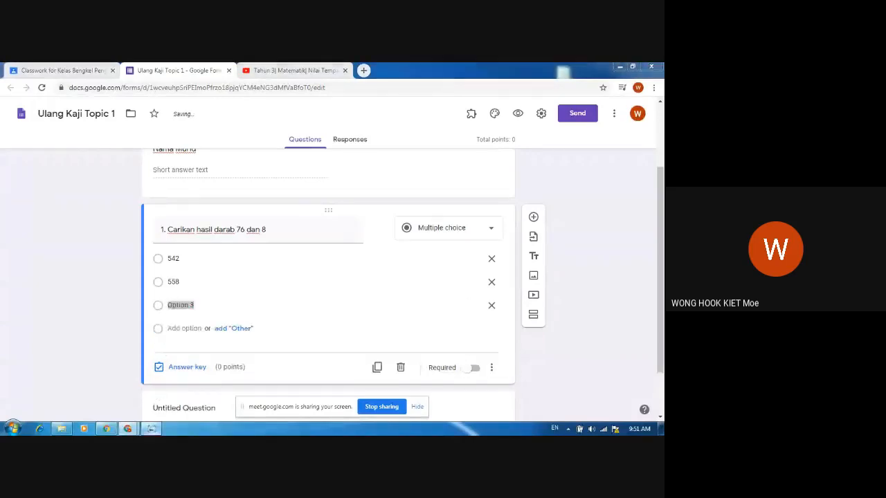
left_click(150, 429)
left_click(150, 429)
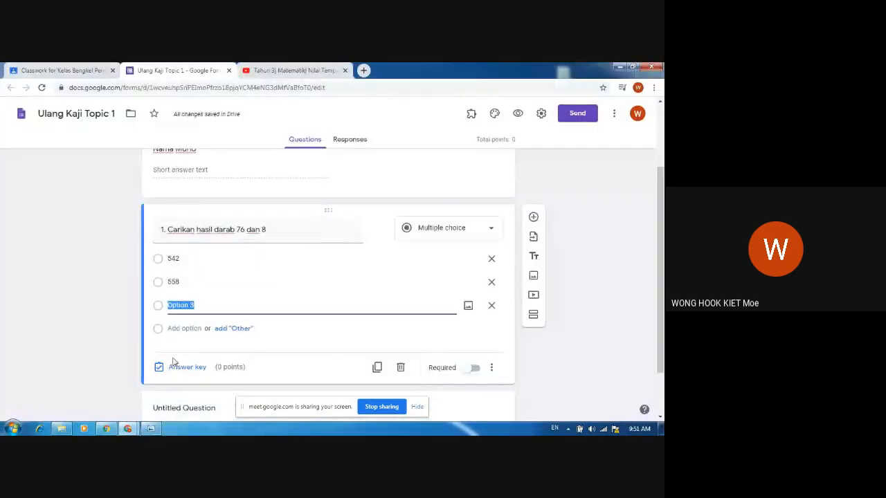
type("608")
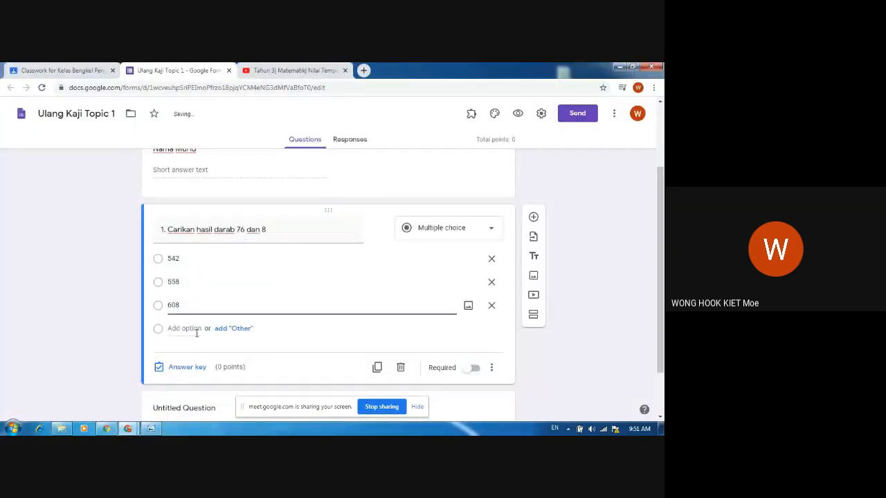
- Add 708 as the fourth option of question 1, using the test paper image, and keep the question type as Multiple choice
left_click(194, 329)
left_click(151, 429)
left_click(151, 430)
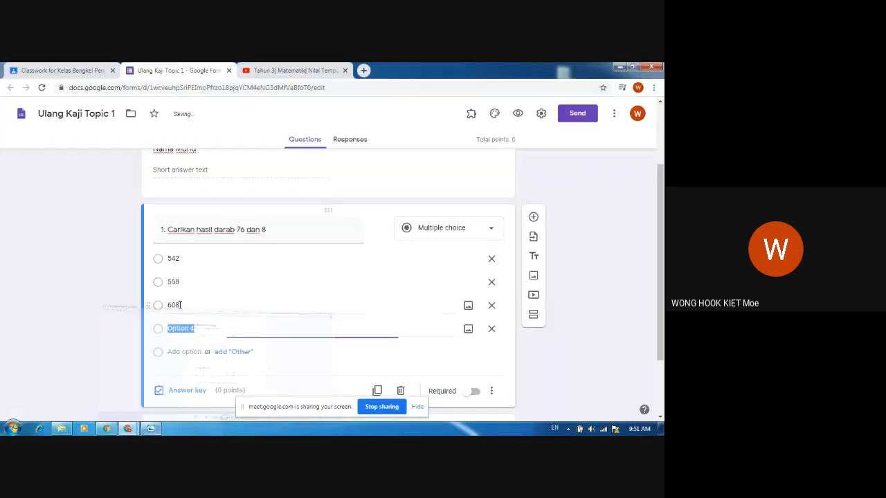
type("708")
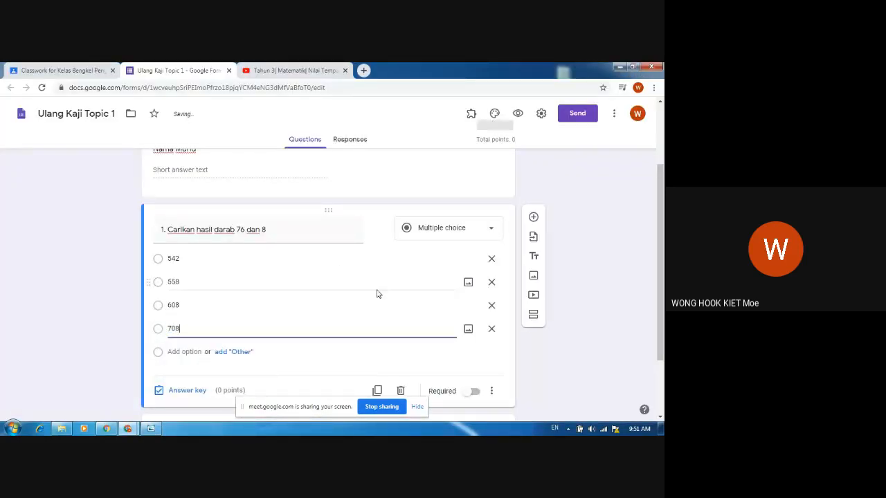
left_click(451, 239)
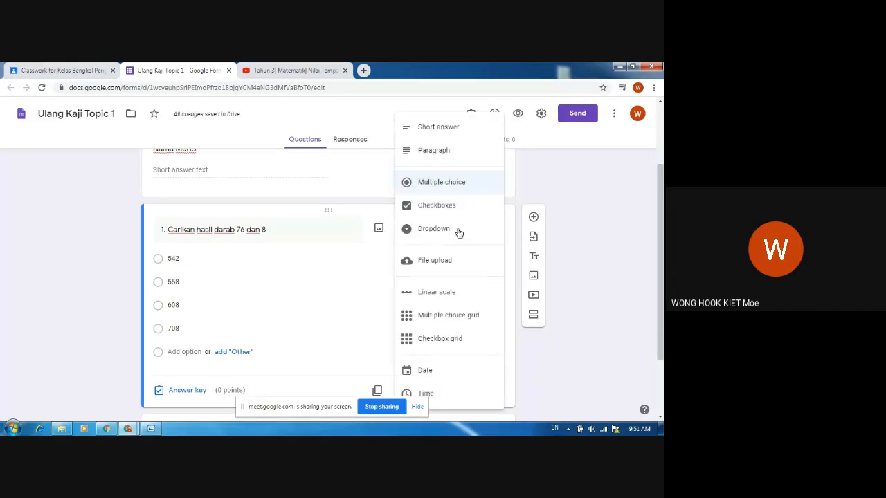
left_click(462, 191)
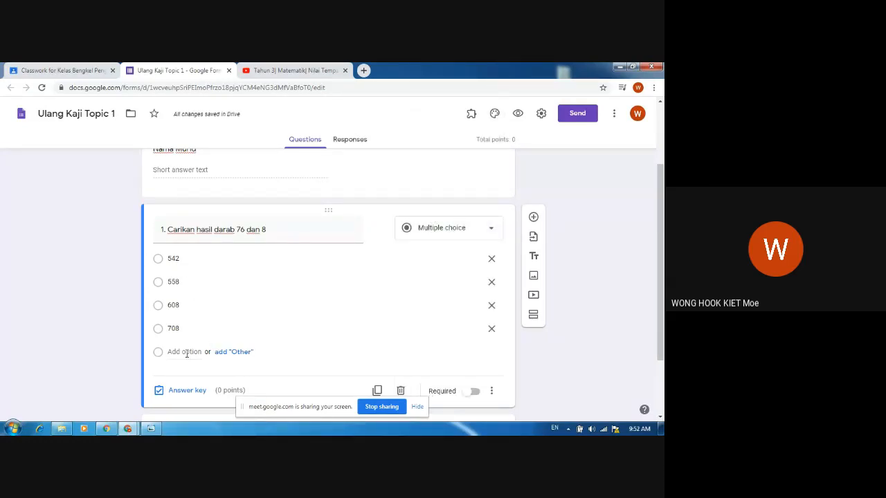
- Set question 1's answer key to 608 worth 1 point and finish the answer key
scroll(186, 353, "down", 1)
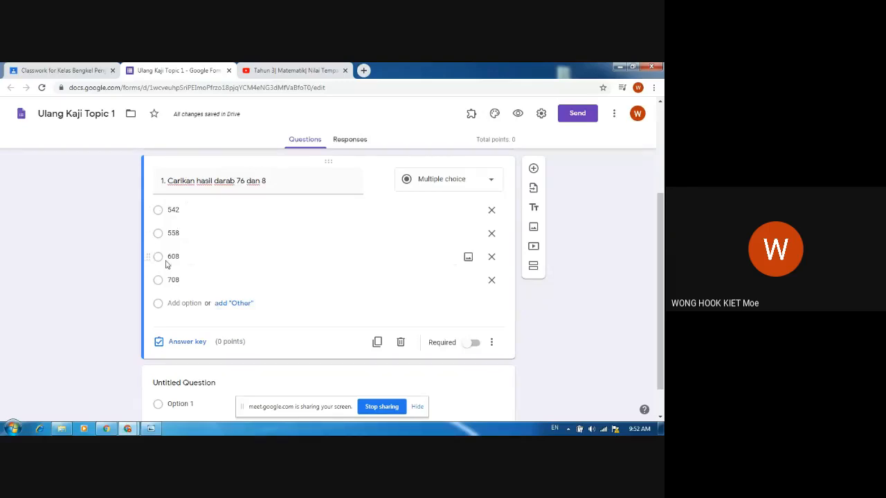
left_click(188, 342)
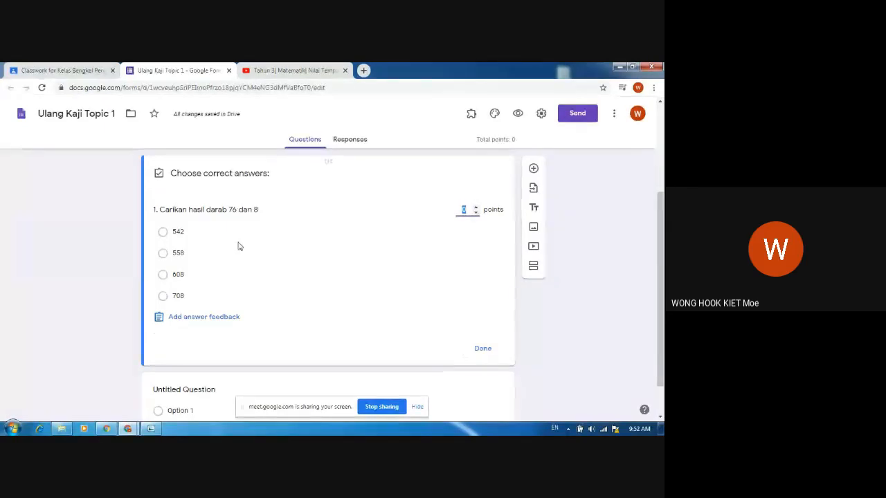
type("1")
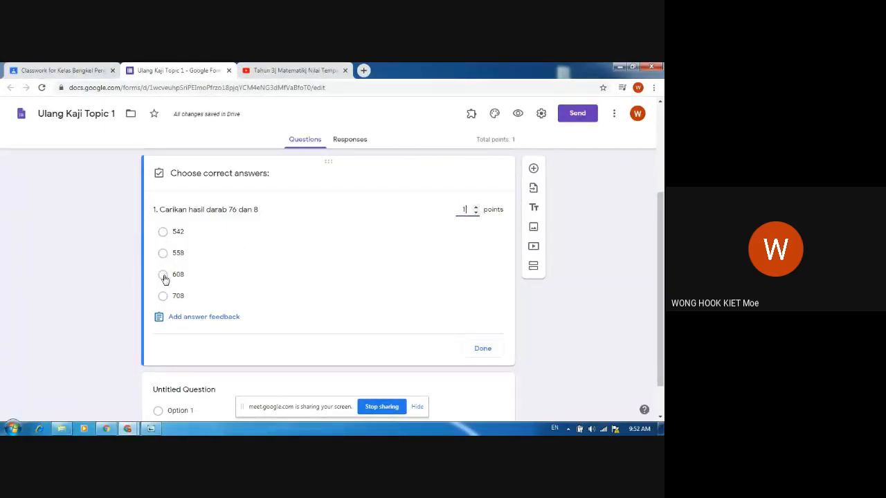
left_click(163, 275)
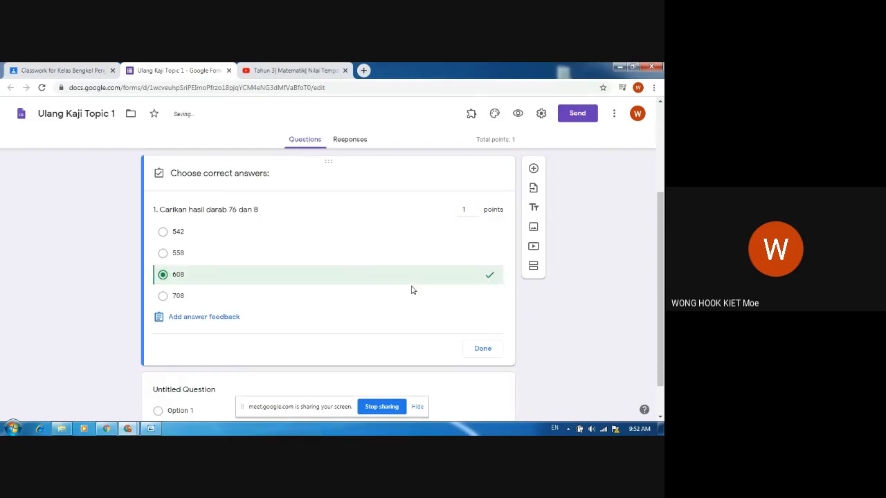
left_click(475, 212)
left_click(483, 349)
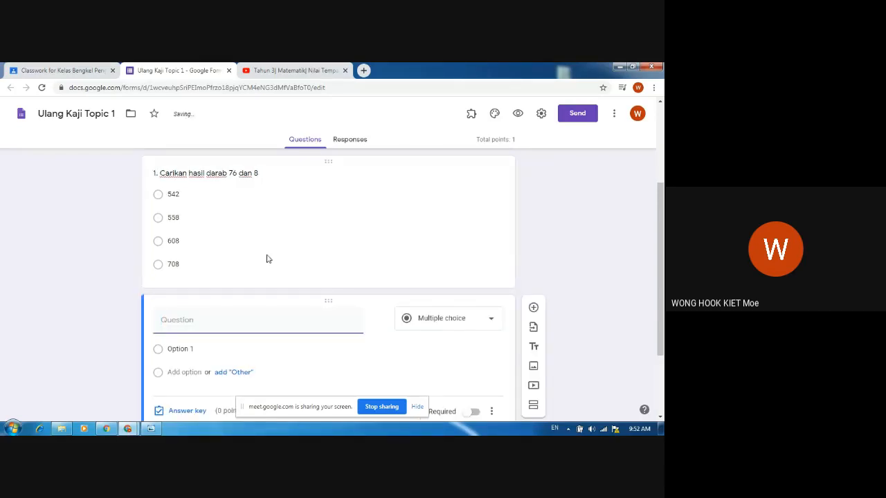
- Translate question 3 of the test paper image into the blank question's title as "Bahagi 820 dengan 5."
scroll(247, 323, "down", 2)
left_click(156, 430)
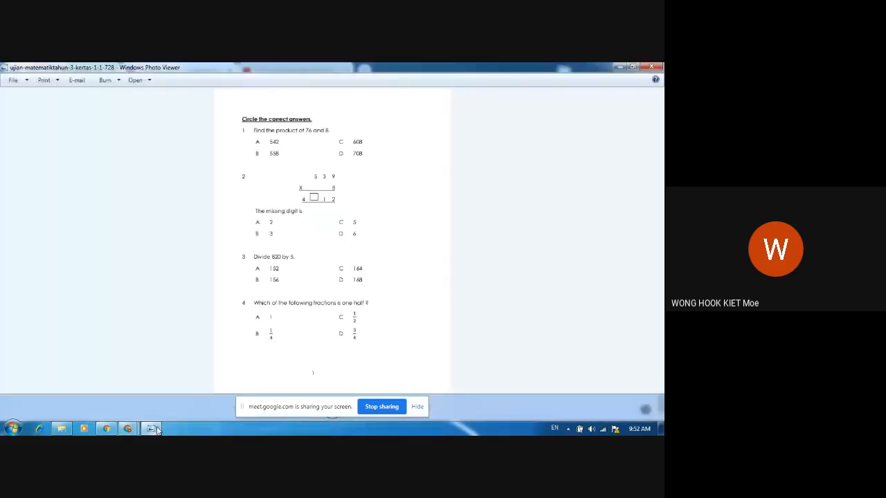
left_click(157, 430)
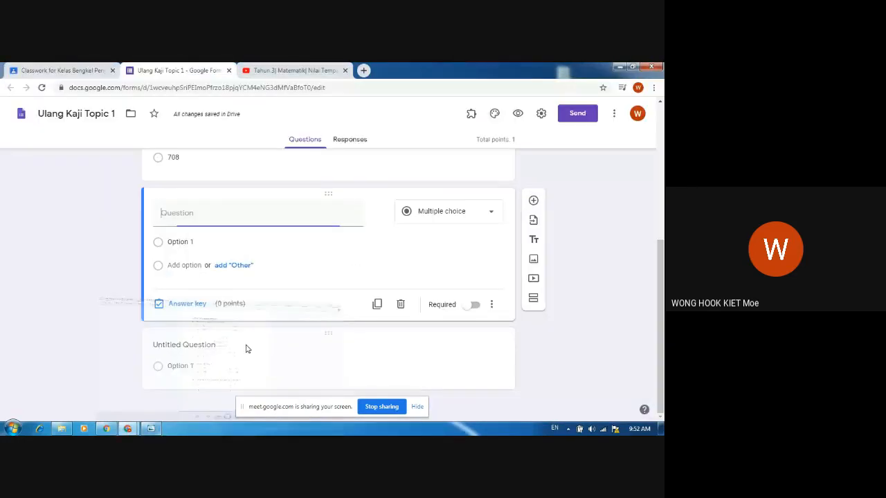
type("Bahagi")
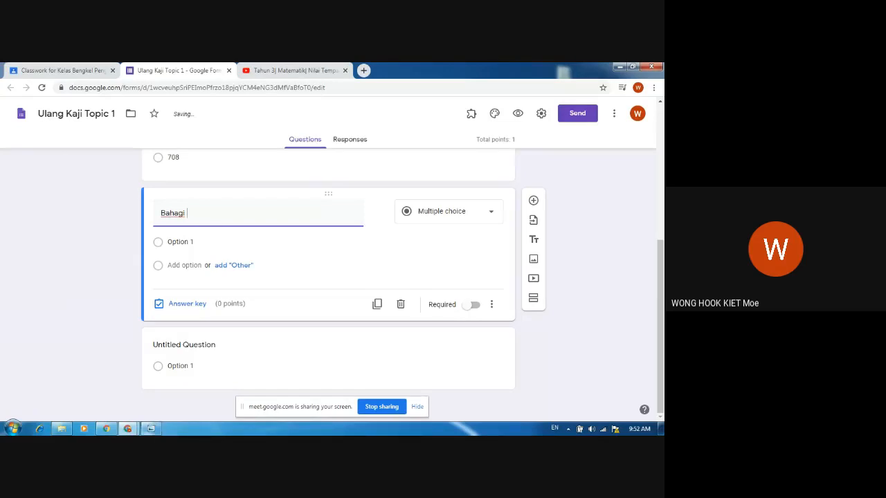
left_click(149, 429)
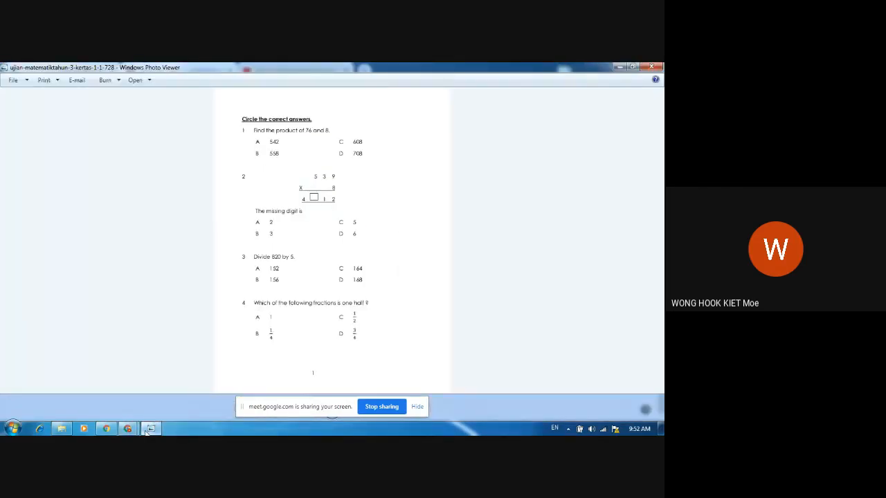
left_click(148, 430)
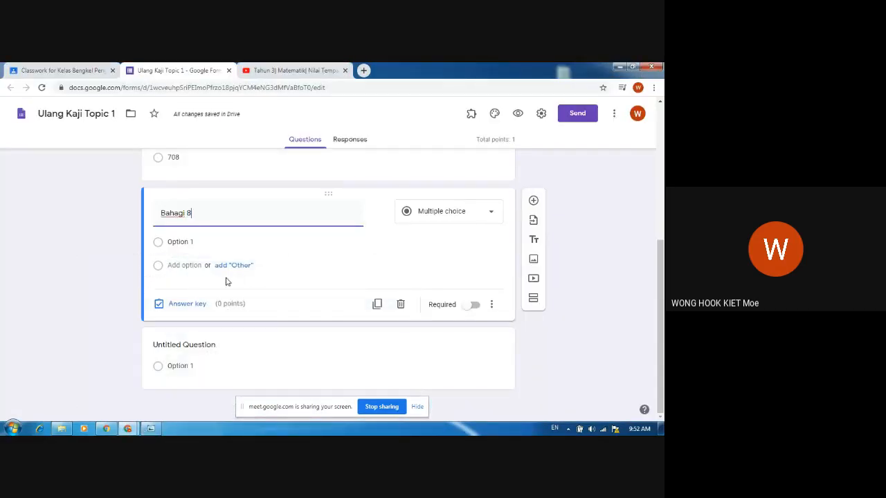
type("i 820 dengan 5.")
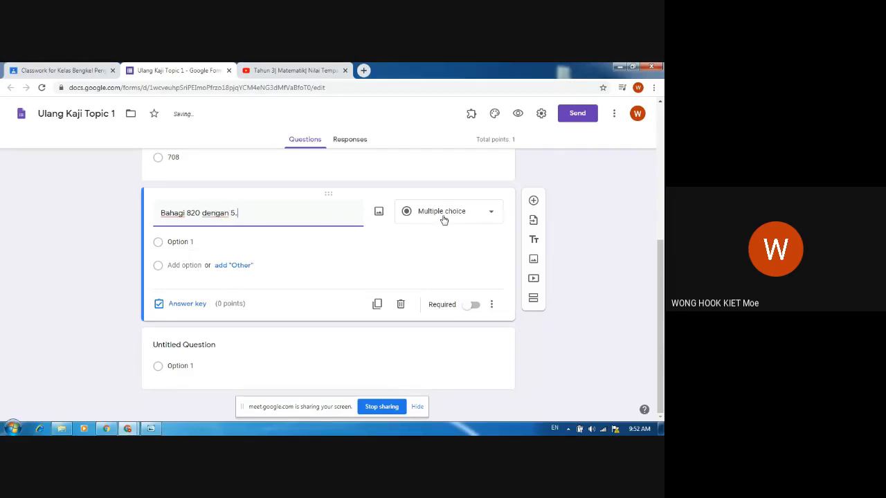
- Check the answer choices in the test paper image and set the division question's first option to 152
left_click(178, 243)
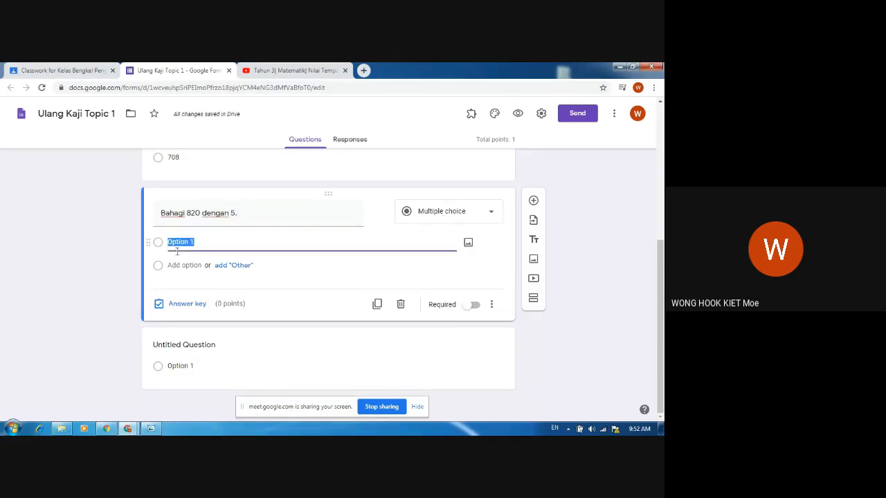
left_click(151, 429)
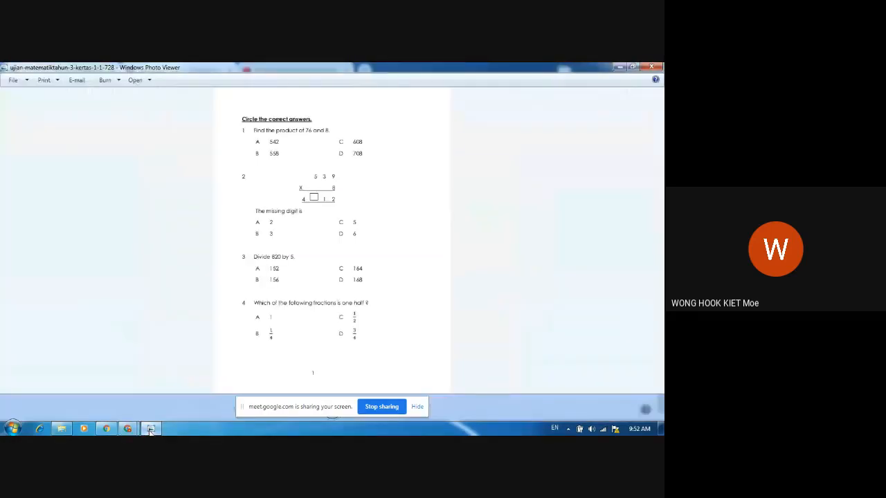
left_click(150, 429)
left_click(150, 429)
left_click(150, 430)
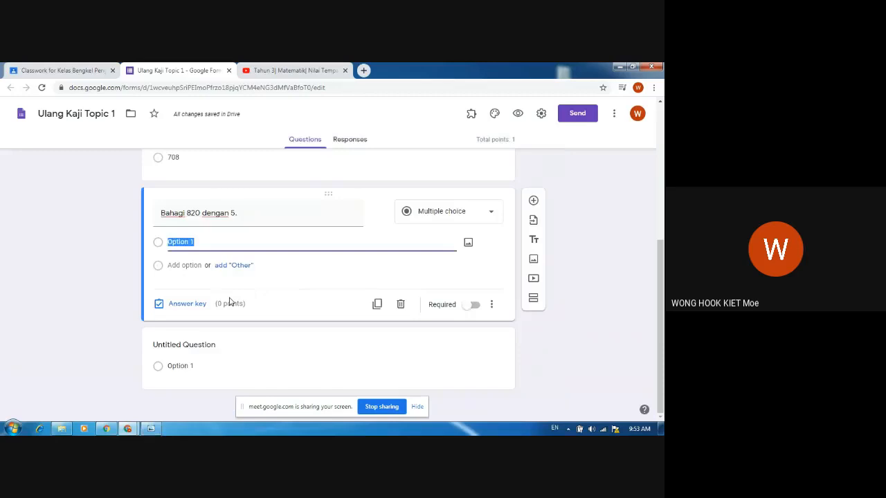
type("152")
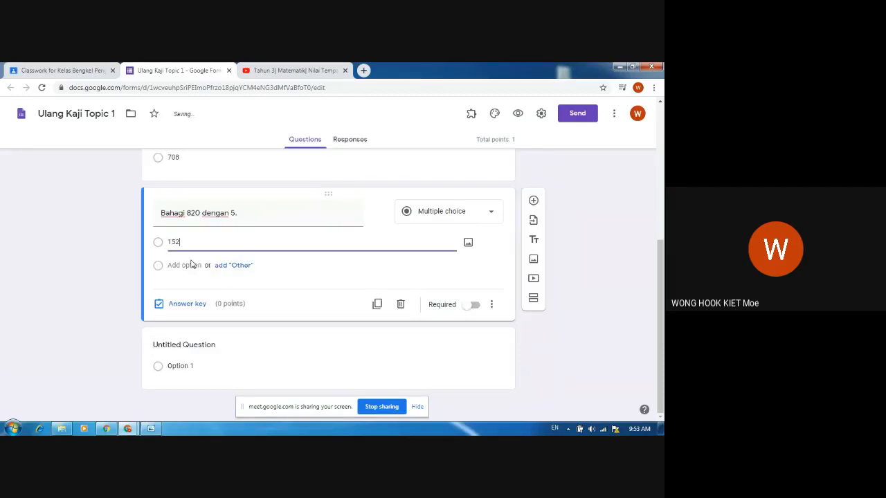
- Add 156, 164 and 168 as the remaining options of the division question, following the test paper image
left_click(192, 266)
type("156")
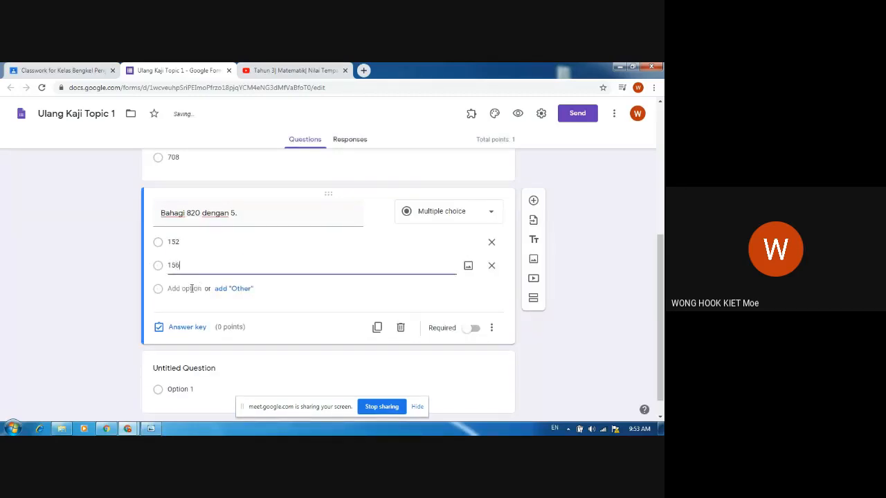
left_click(190, 289)
type("164")
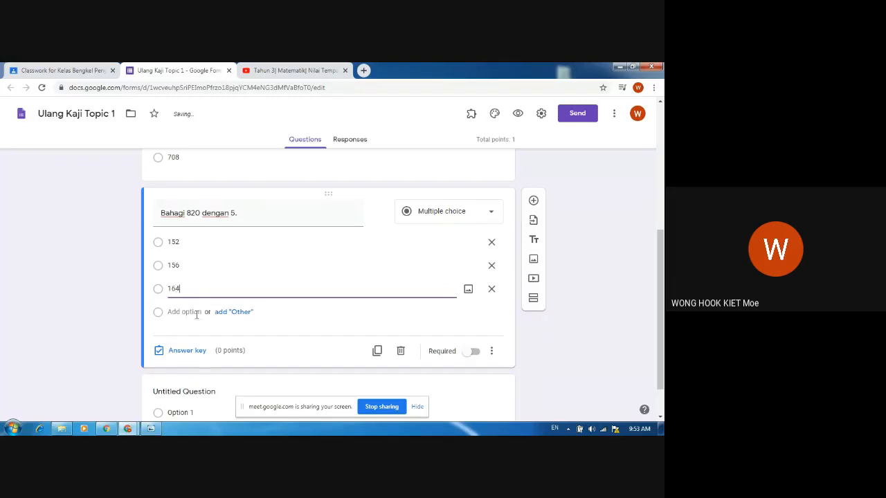
left_click(159, 432)
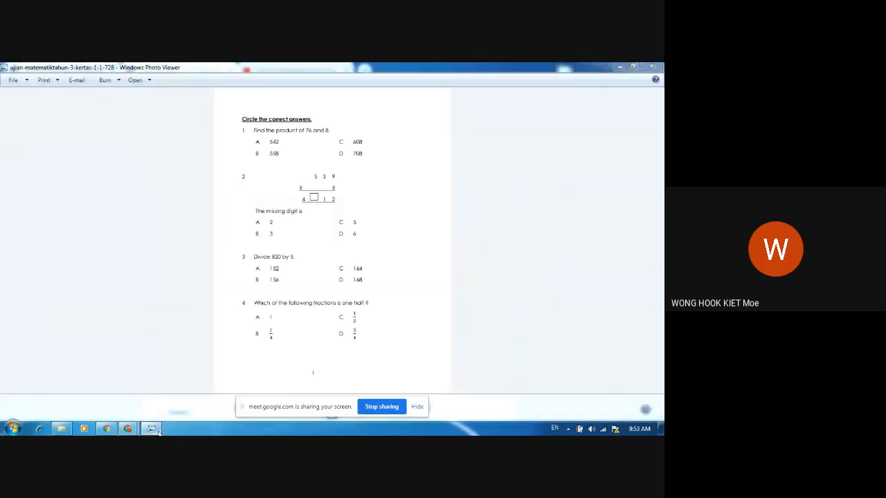
left_click(159, 433)
left_click(182, 311)
type("168")
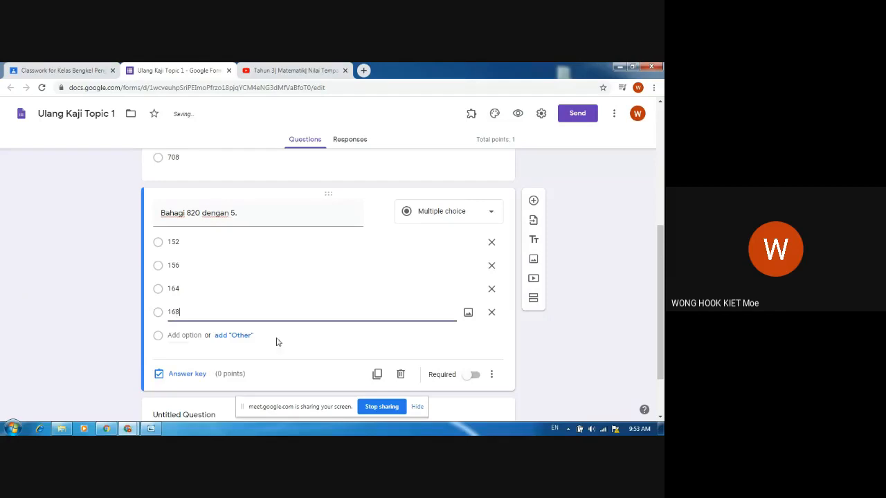
- Set the division question's answer key to 164 worth 1 point and finish the answer key
double_click(405, 265)
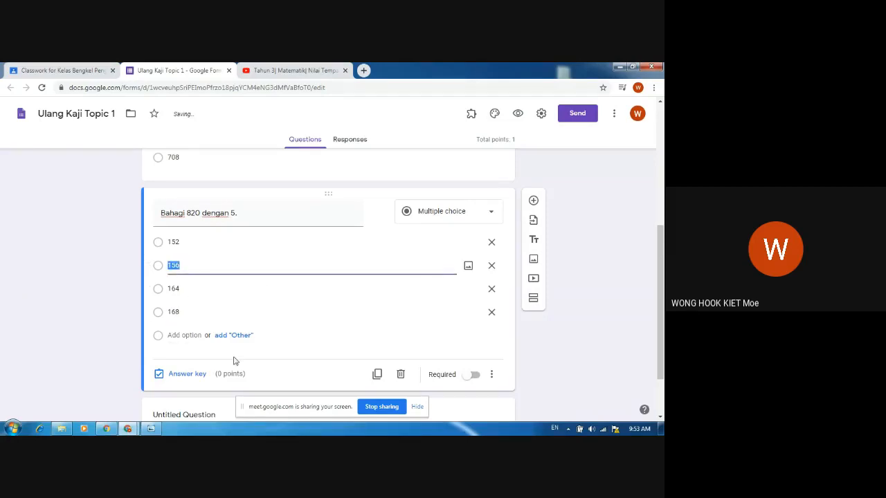
left_click(194, 376)
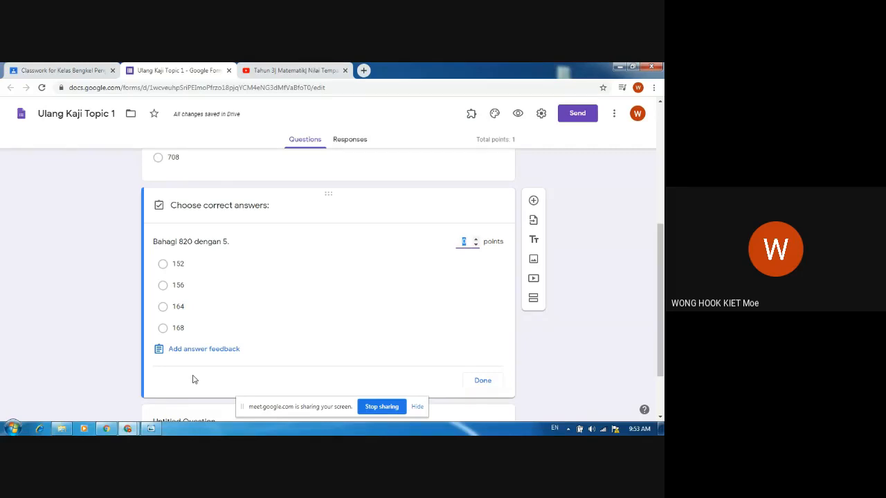
left_click(308, 330)
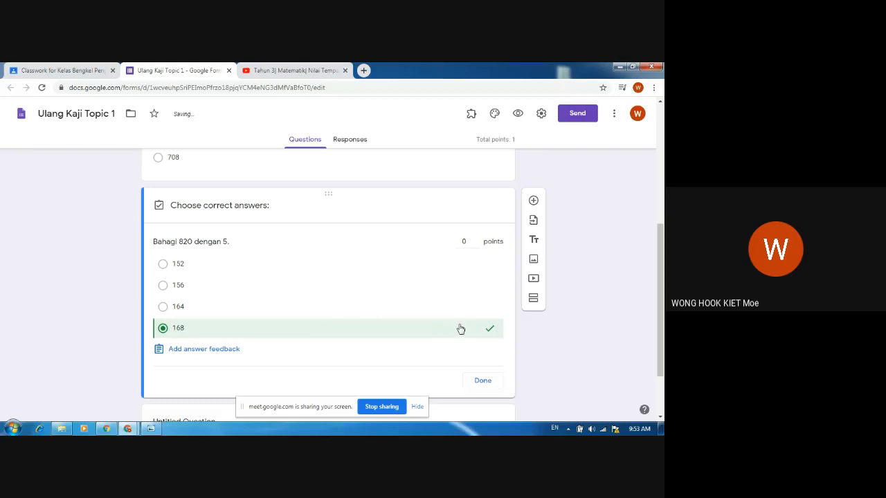
left_click(169, 309)
left_click(166, 328)
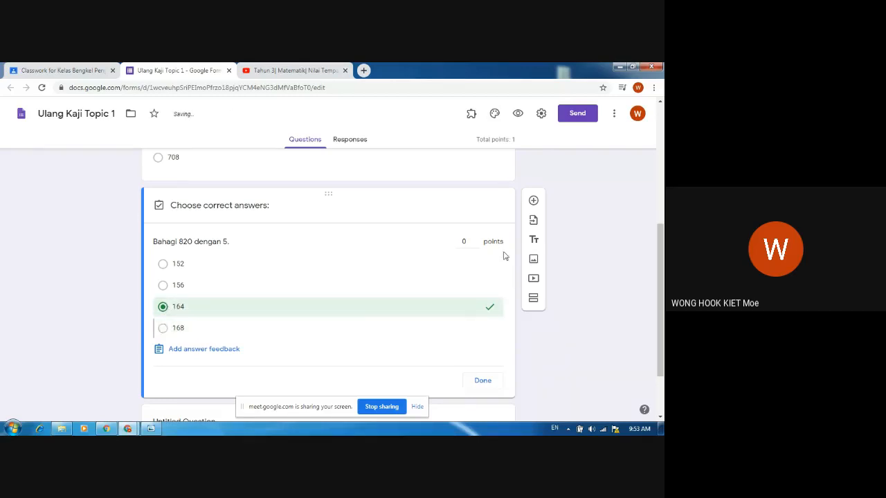
left_click(476, 240)
scroll(388, 332, "down", 1)
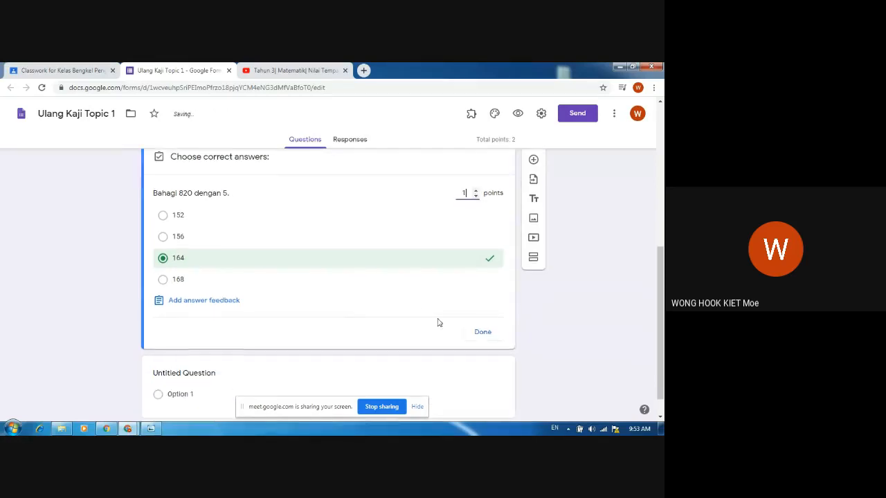
left_click(481, 332)
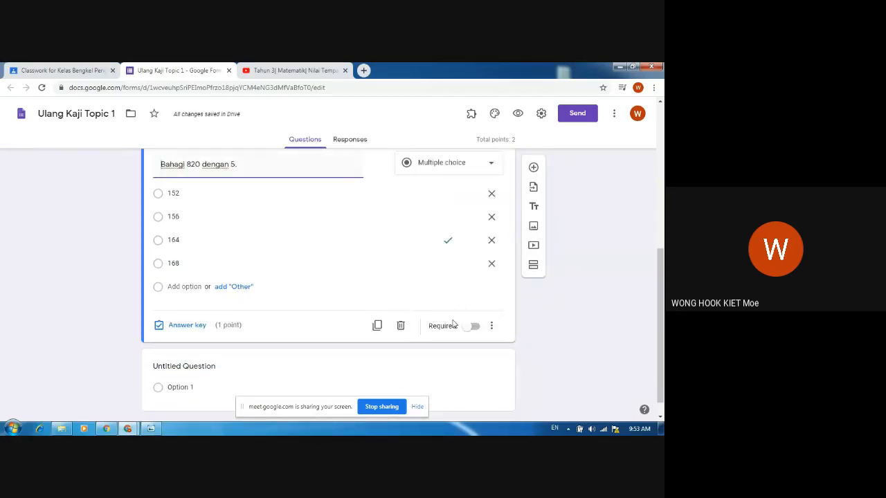
- Turn on shuffled option order for the division question "Bahagi 820 dengan 5."
left_click(492, 325)
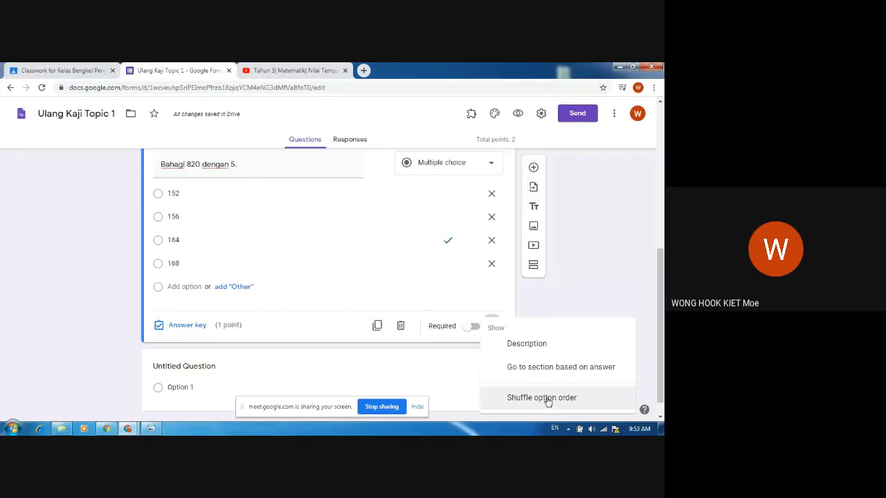
left_click(541, 398)
scroll(415, 367, "down", 1)
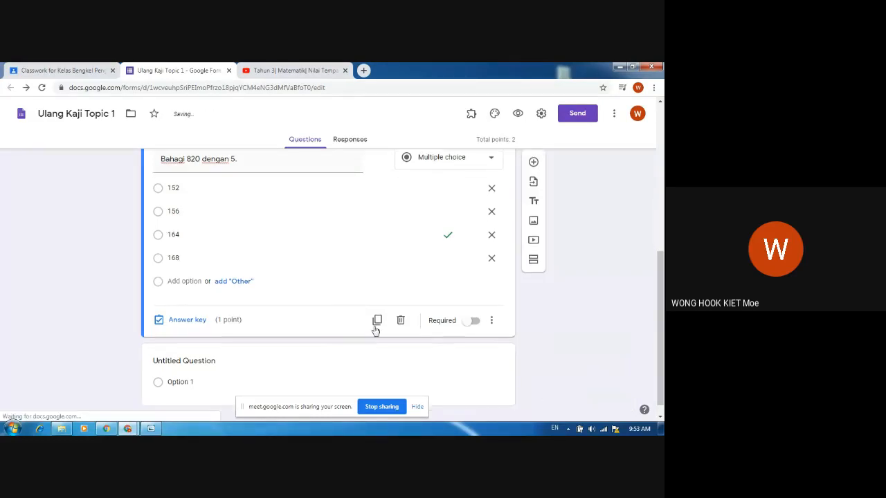
- Add a new question below the division question and upload the isipadu image from the GC S3 folder into it
left_click(533, 167)
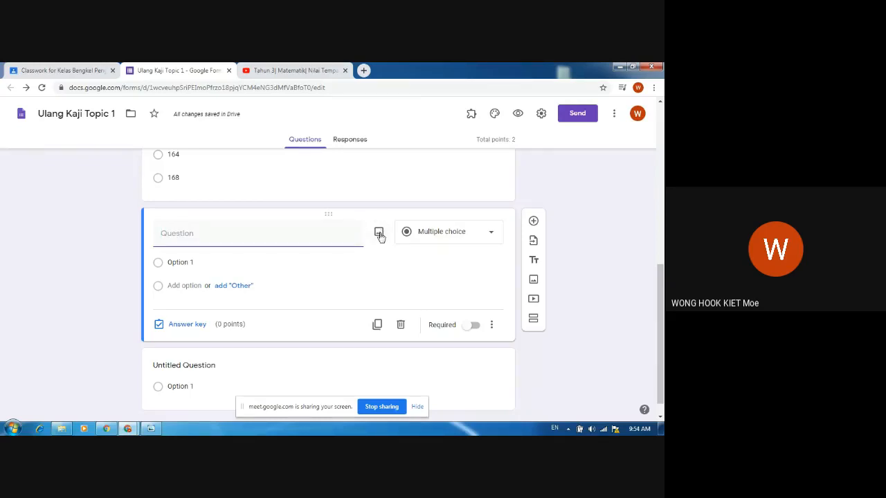
left_click(380, 232)
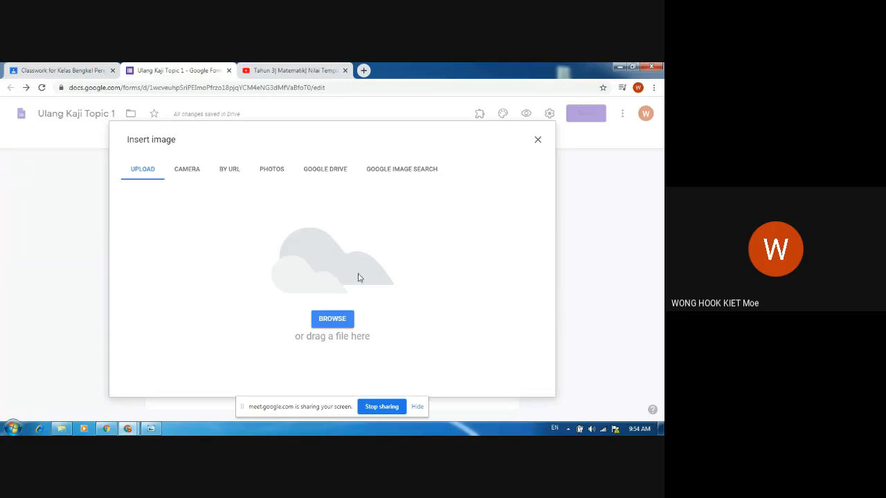
left_click(337, 319)
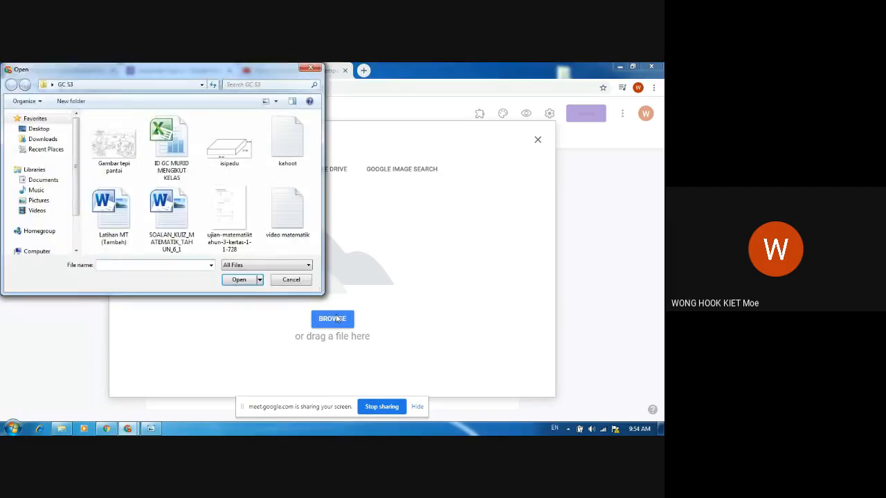
left_click(227, 153)
double_click(227, 153)
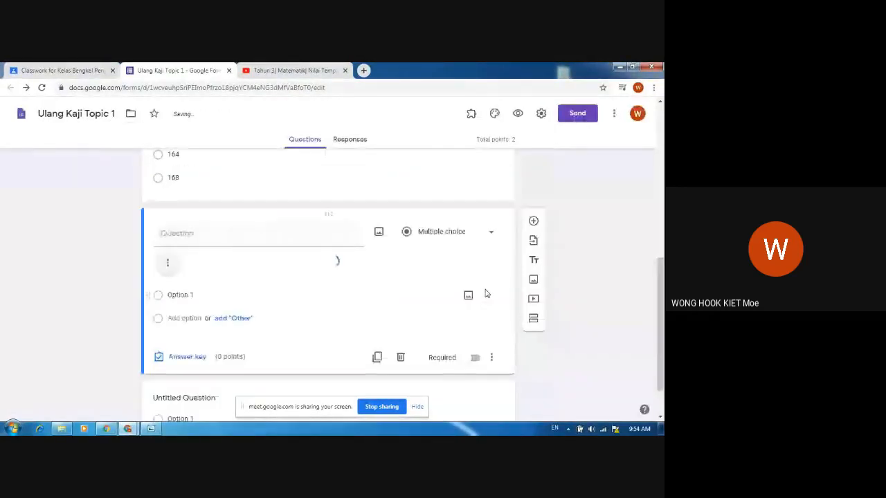
- Title the image question "Berdasarkan rajah di bawah, cari isipadu"
left_click(281, 239)
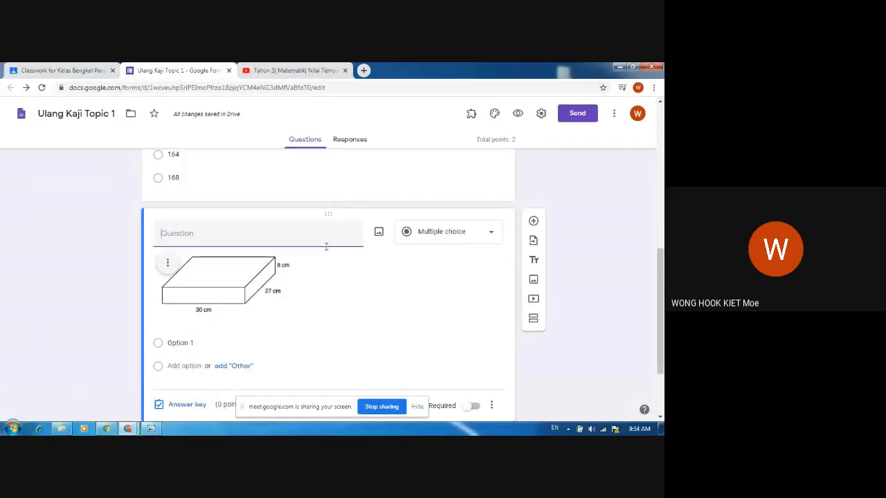
type("Berd")
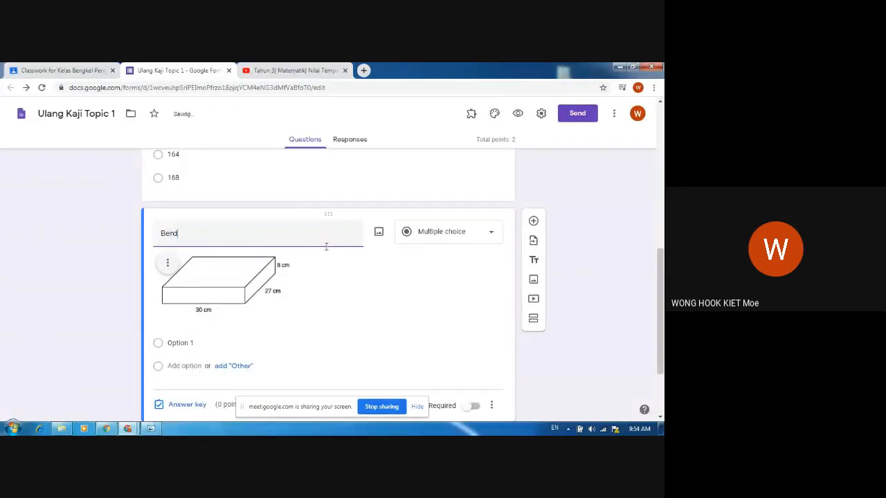
type("asarkan gambar")
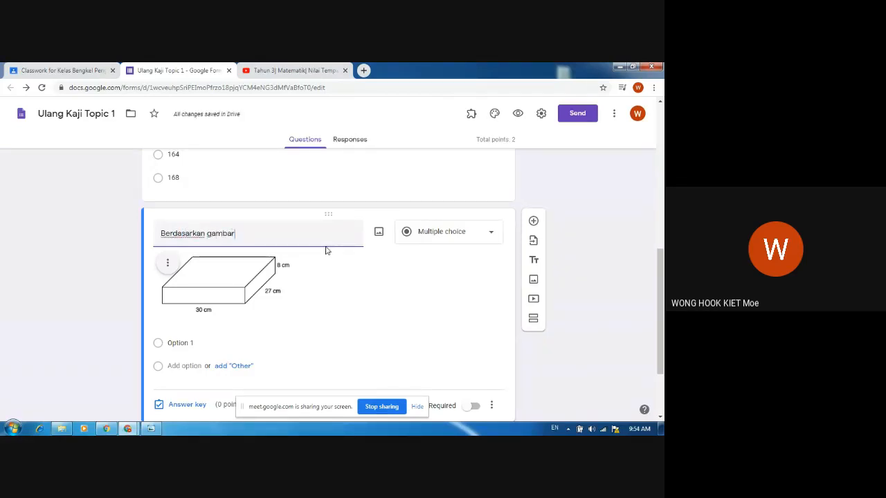
key("BackSpace")
key("BackSpace")
key("BackSpace")
key("BackSpace")
key("BackSpace")
key("BackSpace")
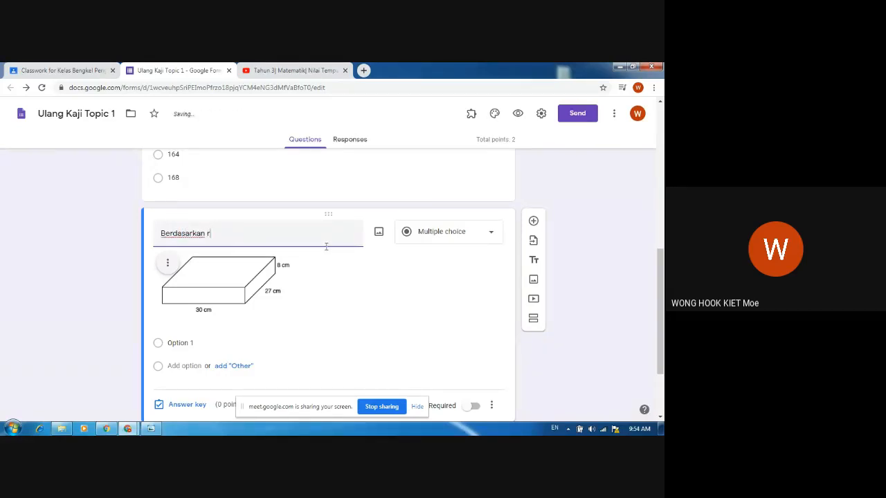
type("rajah di bawah")
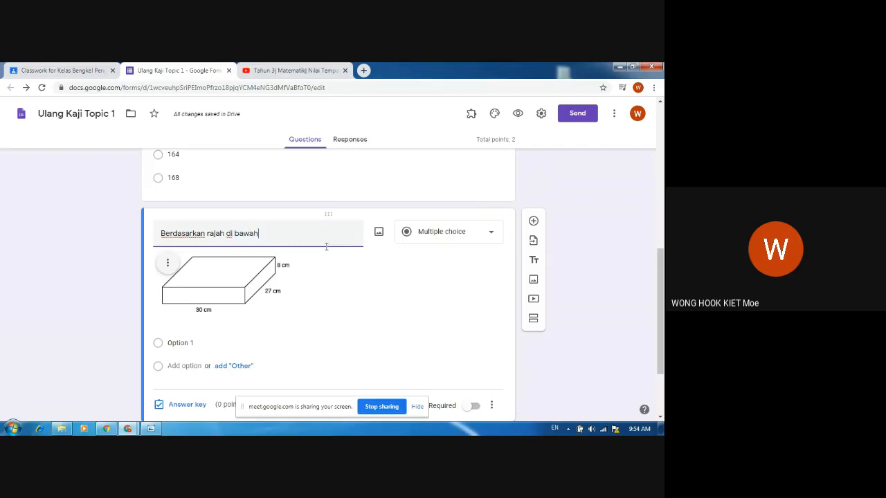
type(", cari")
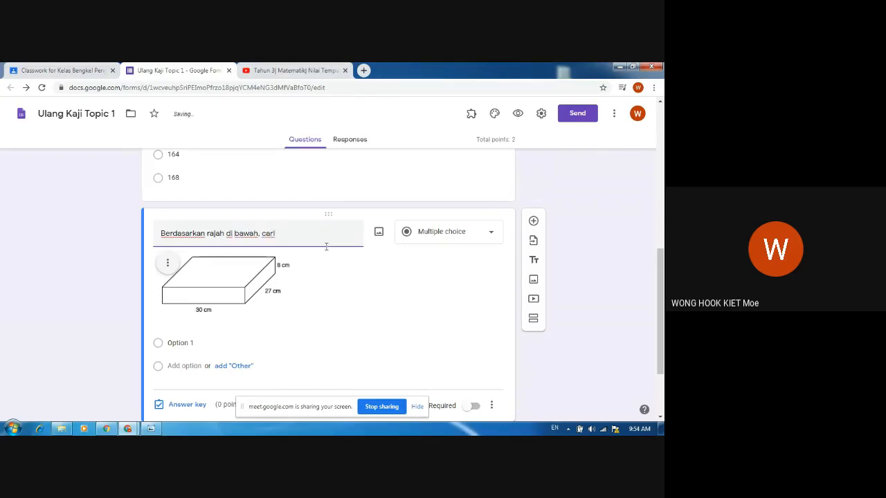
type(" isipadu")
type(" b")
left_click(302, 304)
- Try the short answer type on the isipadu question and return it to multiple choice
left_click(186, 344)
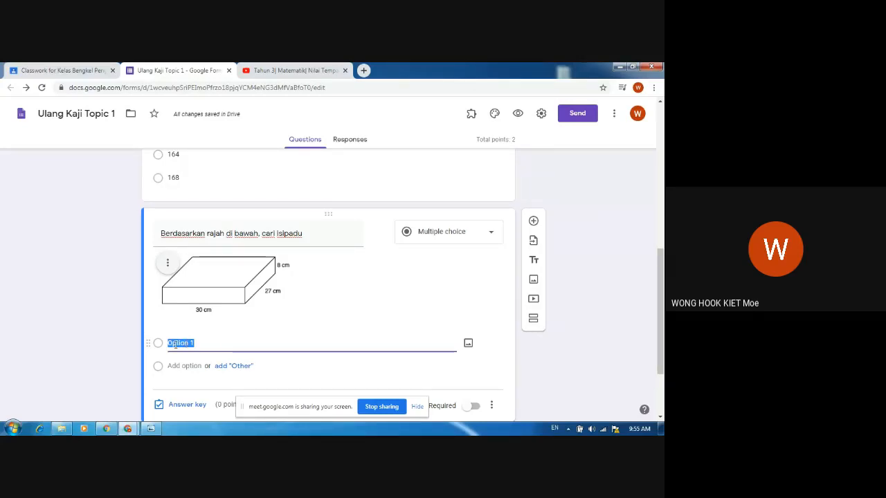
left_click(368, 312)
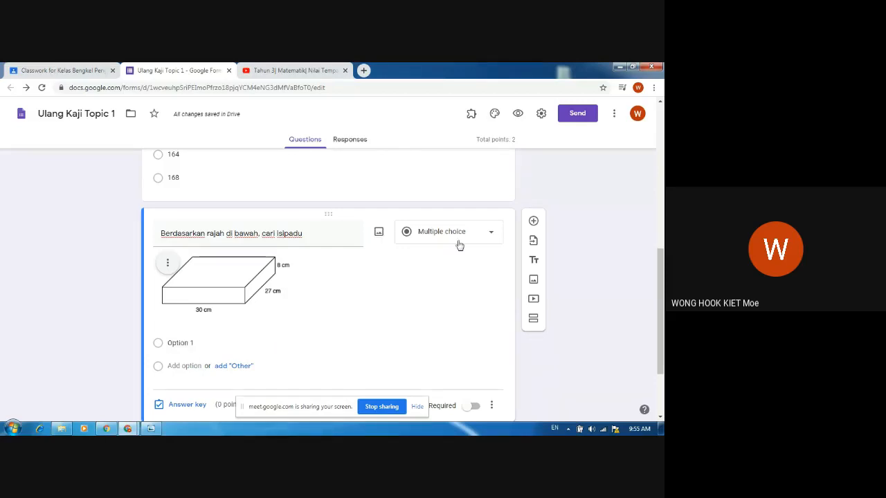
left_click(459, 245)
left_click(445, 139)
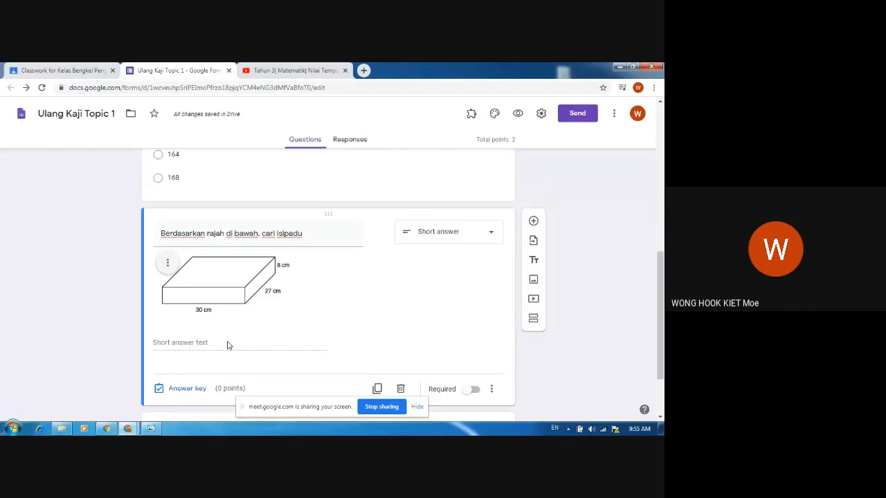
left_click(465, 234)
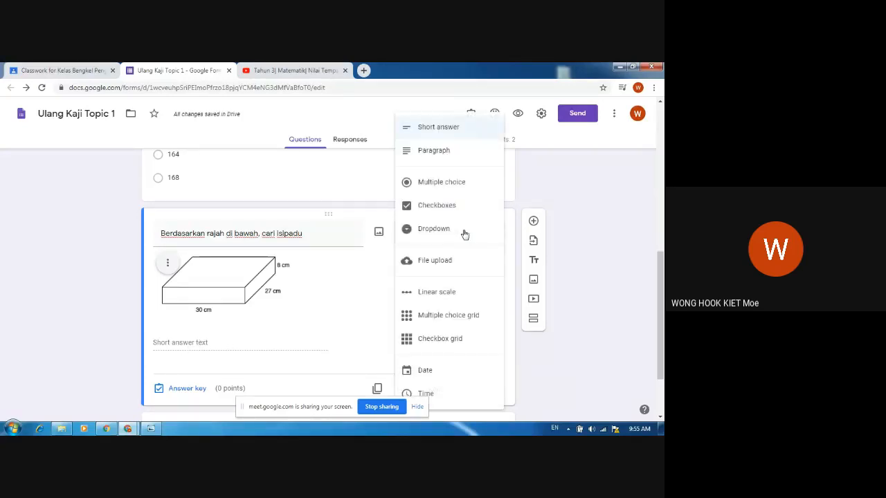
left_click(452, 184)
left_click(182, 343)
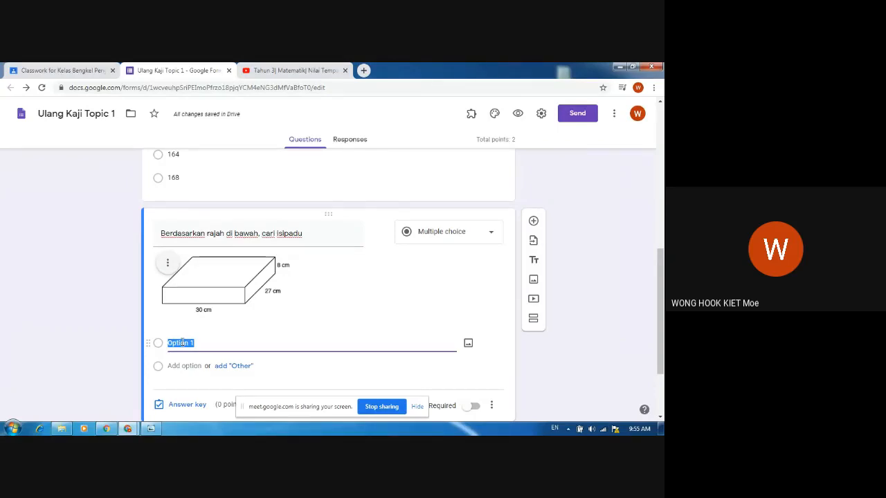
type("810")
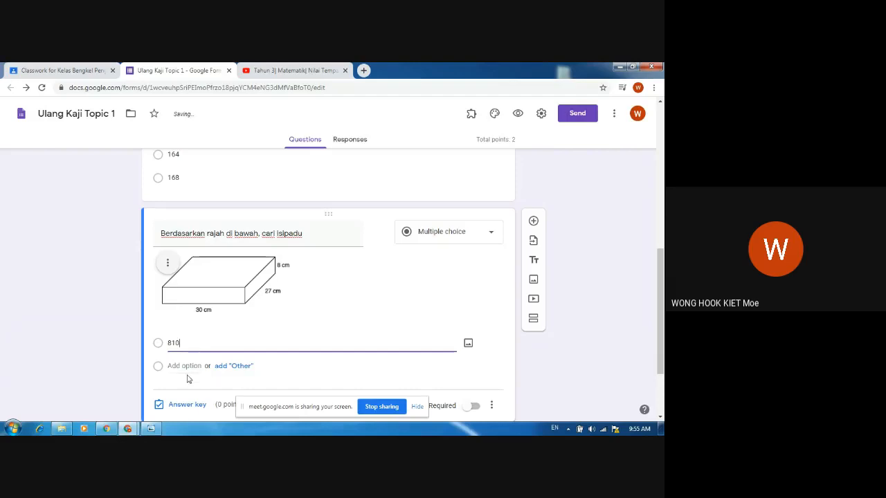
left_click(185, 366)
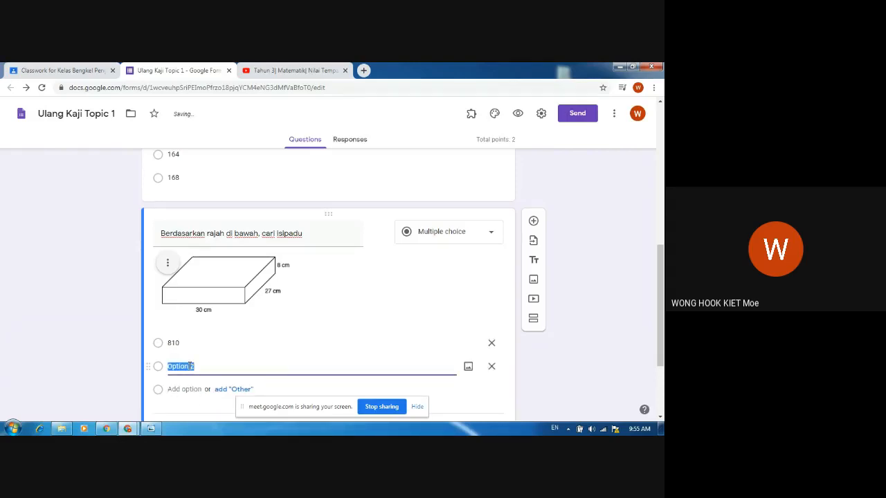
type("7")
key("BackSpace")
key("BackSpace")
key("BackSpace")
key("BackSpace")
type("6480")
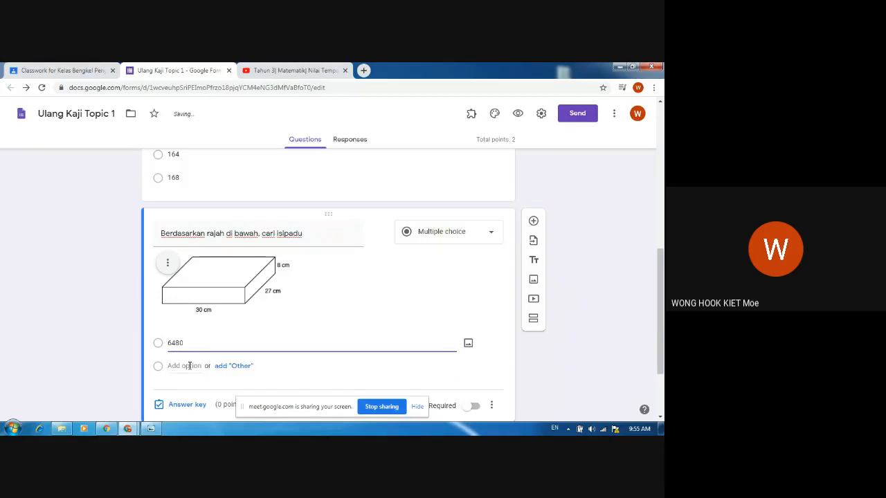
left_click(189, 366)
- Set the isipadu question's first option to 810 and add 6480 as the second option
double_click(198, 339)
key("BackSpace")
type("810")
left_click(186, 365)
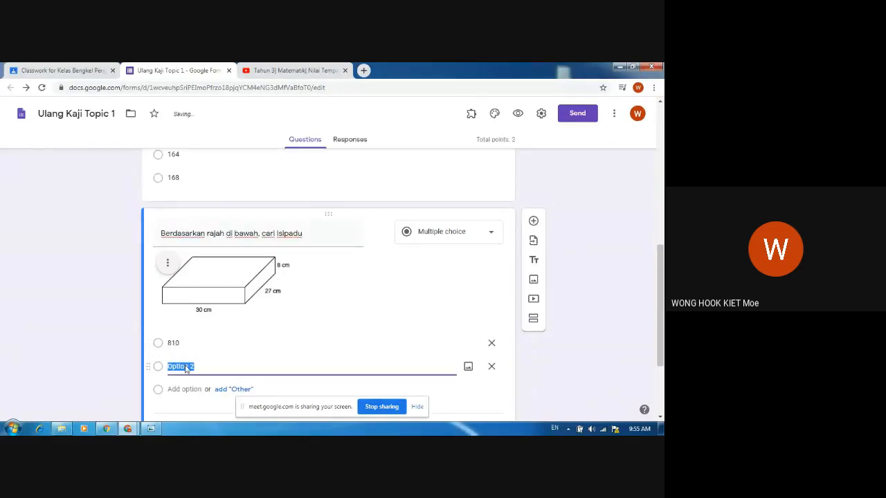
type("648")
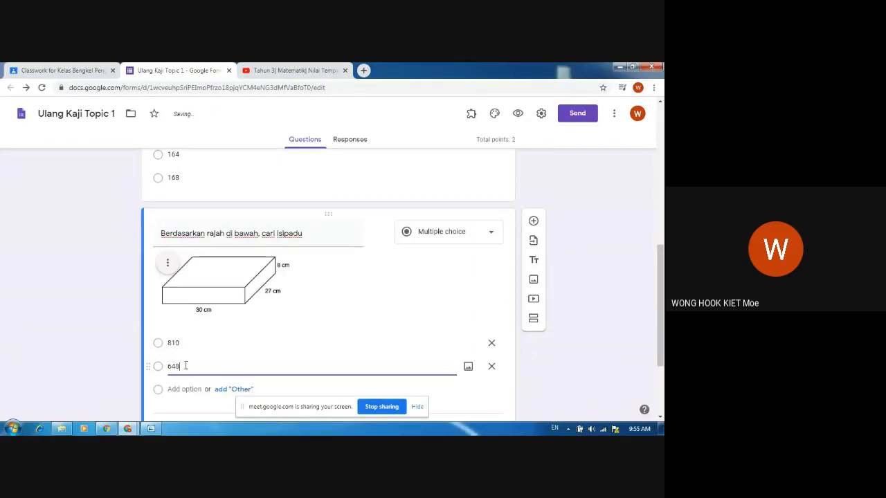
type("0")
- Add 8560 and 9660 as the third and fourth options of the isipadu question
scroll(197, 356, "down", 1)
left_click(184, 339)
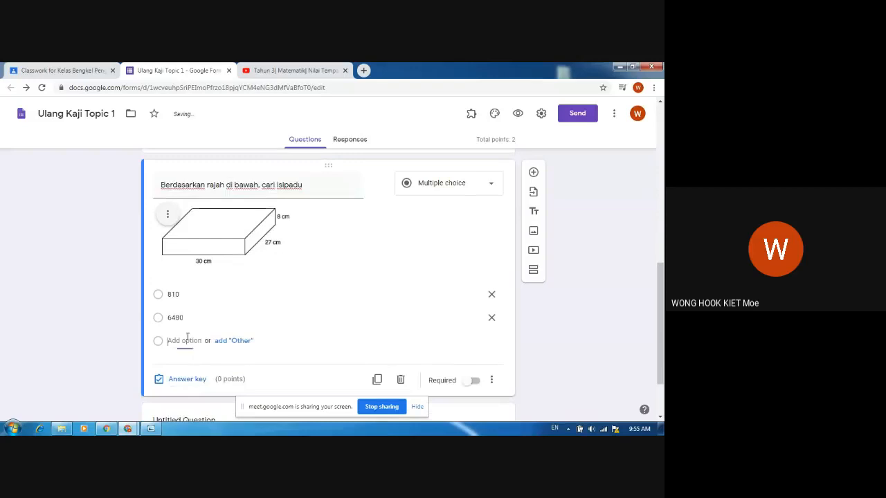
type("85")
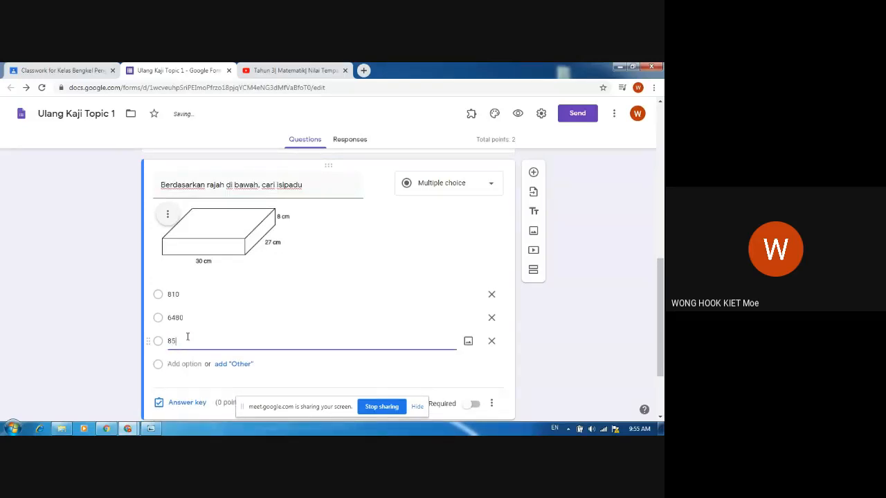
type("60")
left_click(179, 365)
type("9")
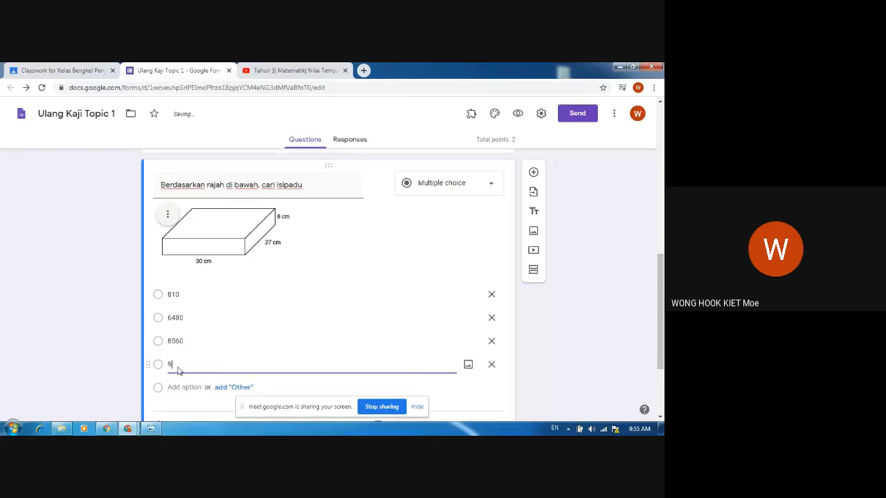
type("660")
- Mark 6480 as the correct answer of the isipadu question and set its value to 1 point
left_click(329, 316)
scroll(344, 330, "down", 1)
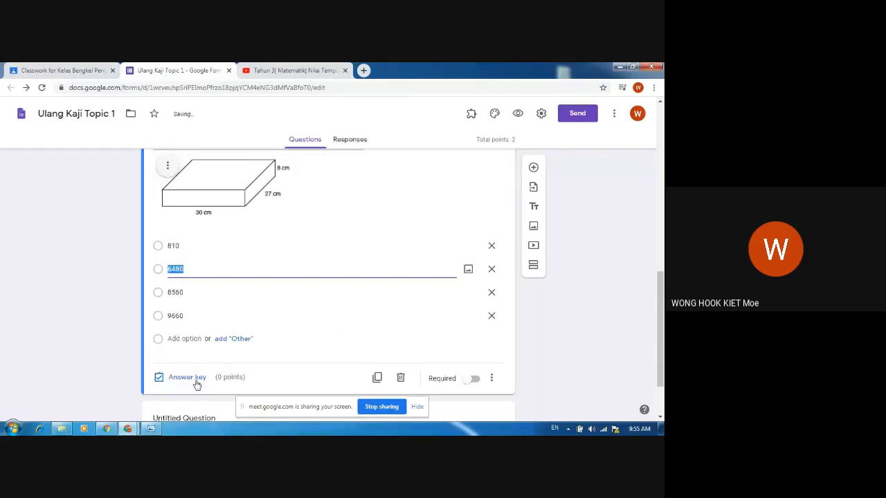
left_click(195, 381)
left_click(163, 287)
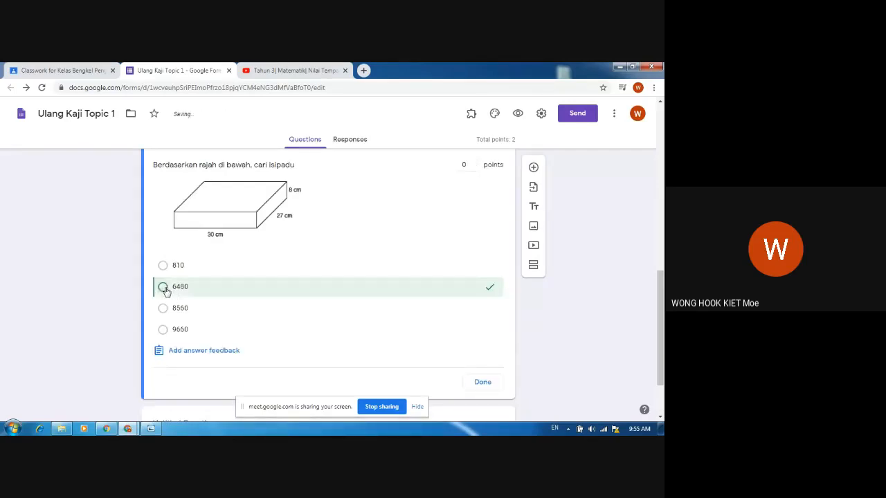
scroll(504, 208, "up", 1)
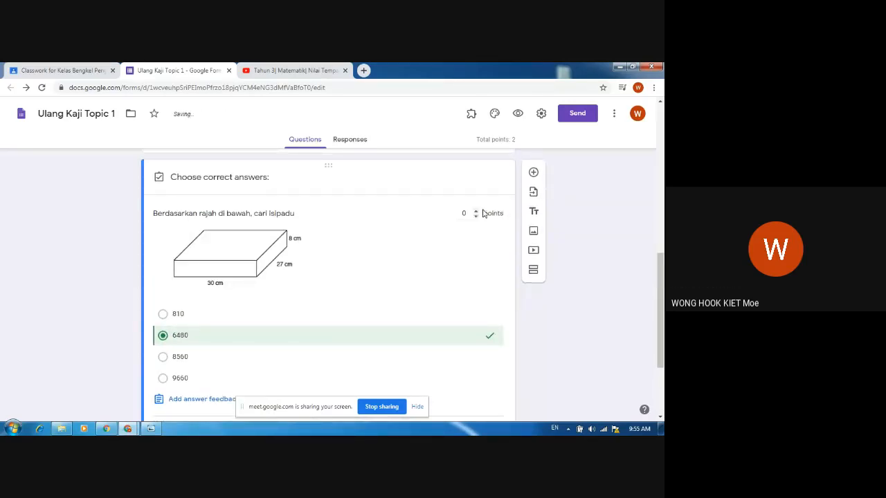
left_click(475, 211)
scroll(454, 340, "down", 1)
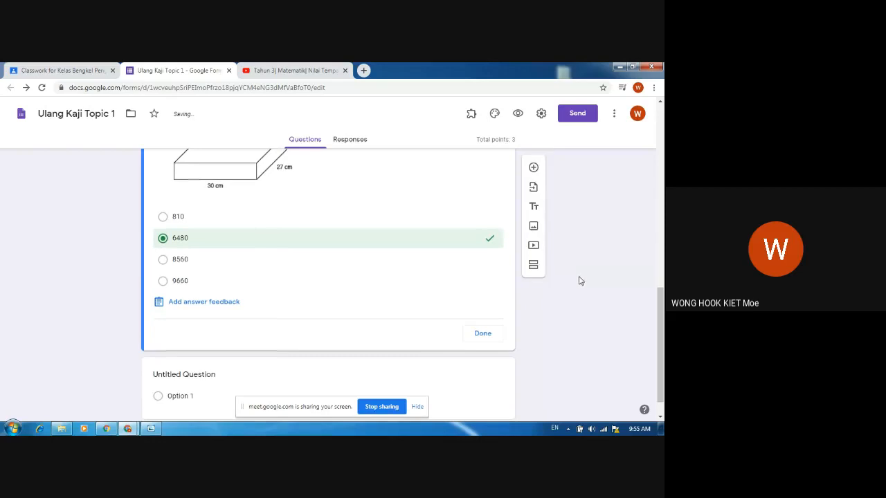
left_click(500, 329)
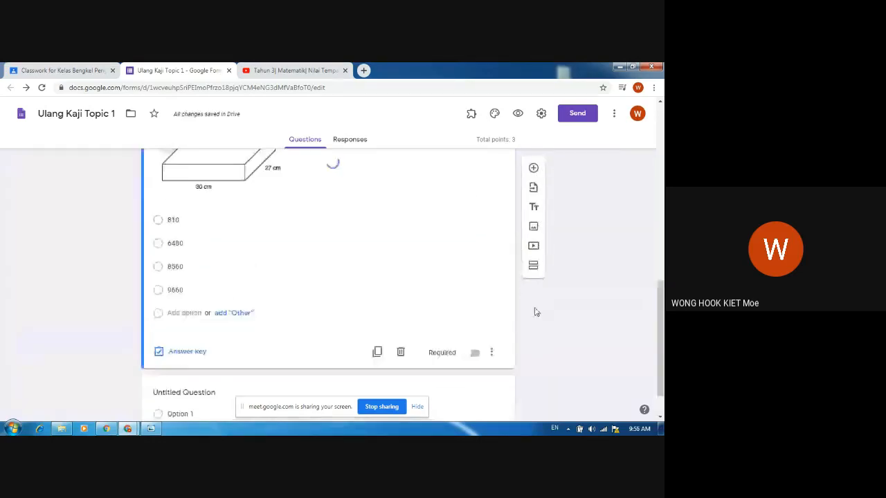
- Number the "Bahagi 820 dengan 5." question by adding "2." before its text
scroll(556, 298, "up", 10)
scroll(555, 297, "down", 1)
scroll(340, 244, "up", 1)
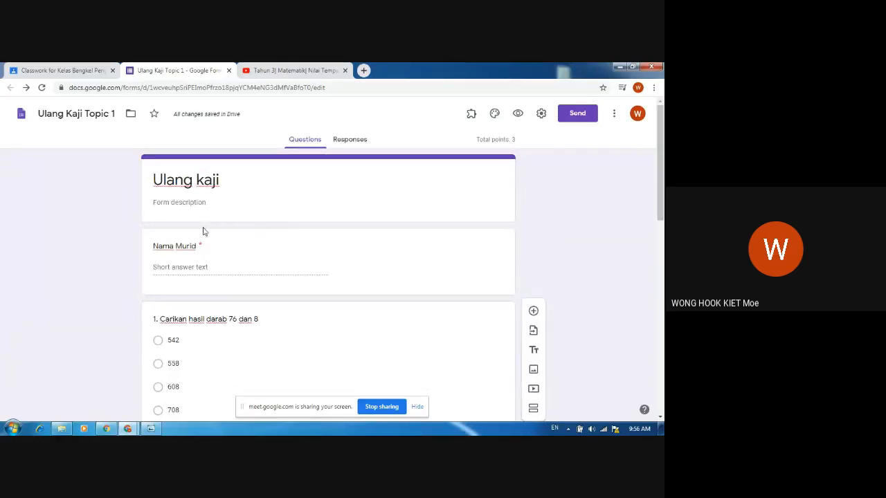
scroll(242, 268, "down", 3)
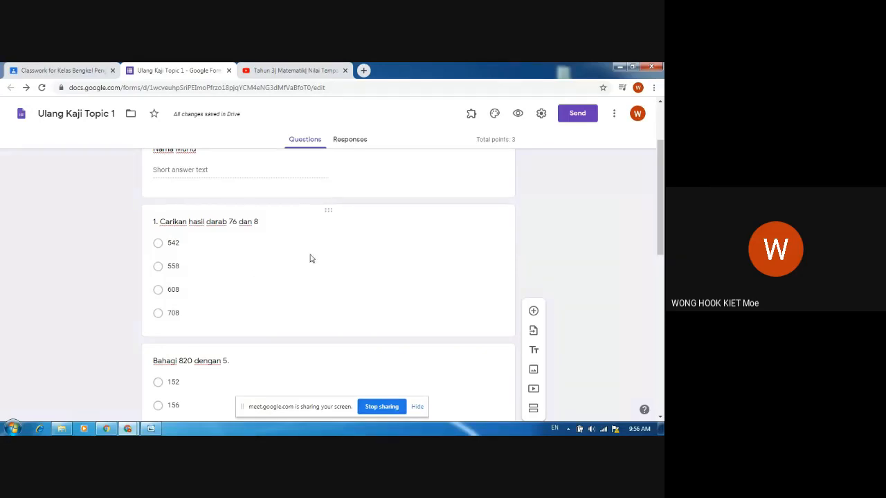
scroll(342, 282, "down", 5)
scroll(208, 263, "up", 4)
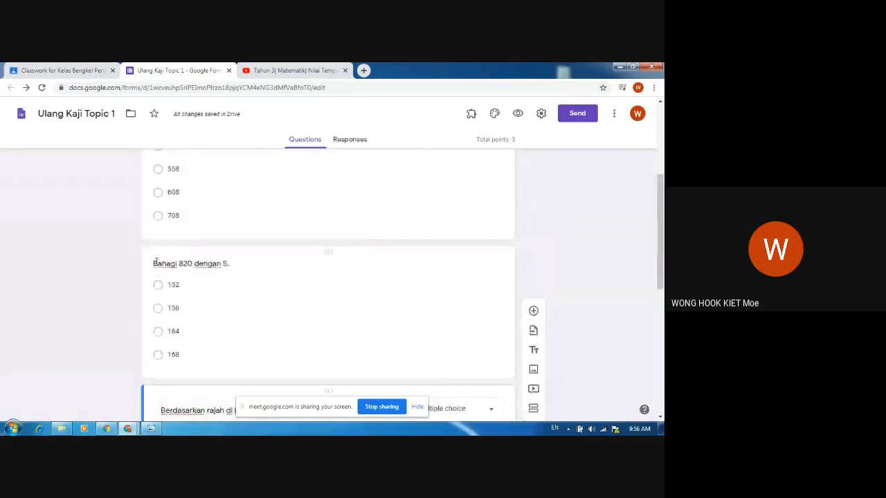
left_click(155, 261)
key("Home")
type("2")
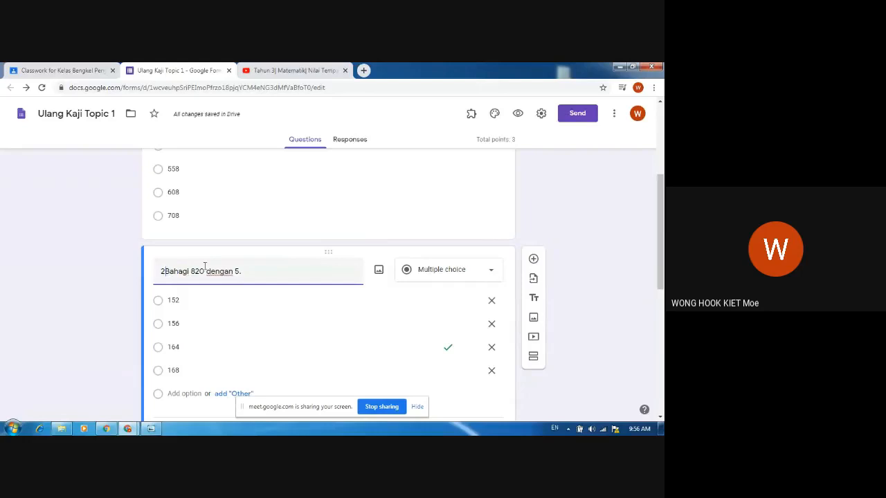
type(".")
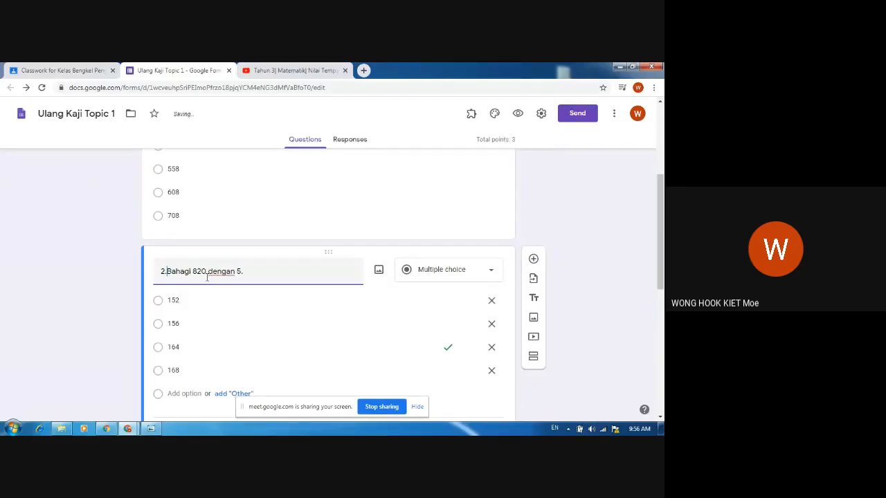
- Add "3." before the isipadu question's text and hide the screen-sharing notice
scroll(207, 277, "down", 2)
left_click(154, 334)
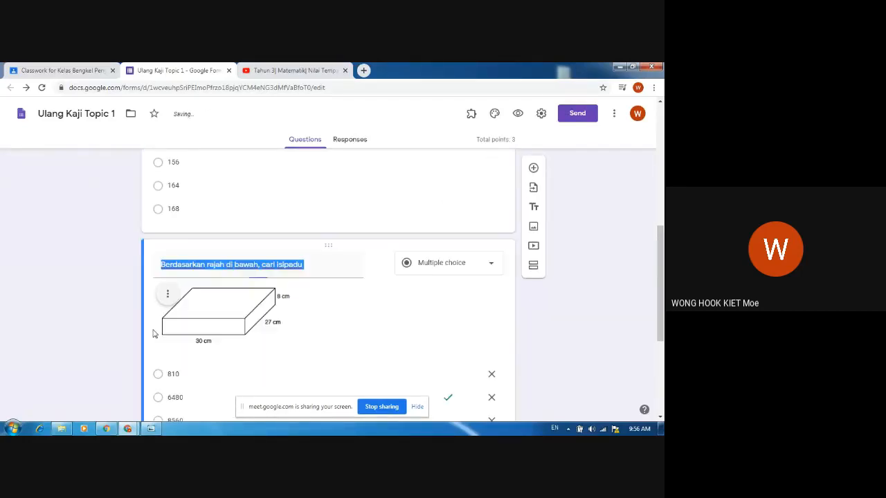
left_click(167, 269)
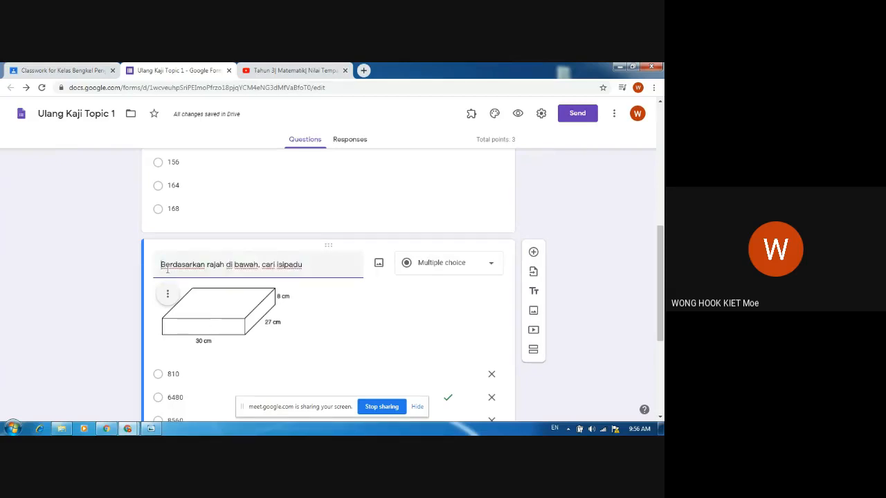
type("3.")
left_click(577, 225)
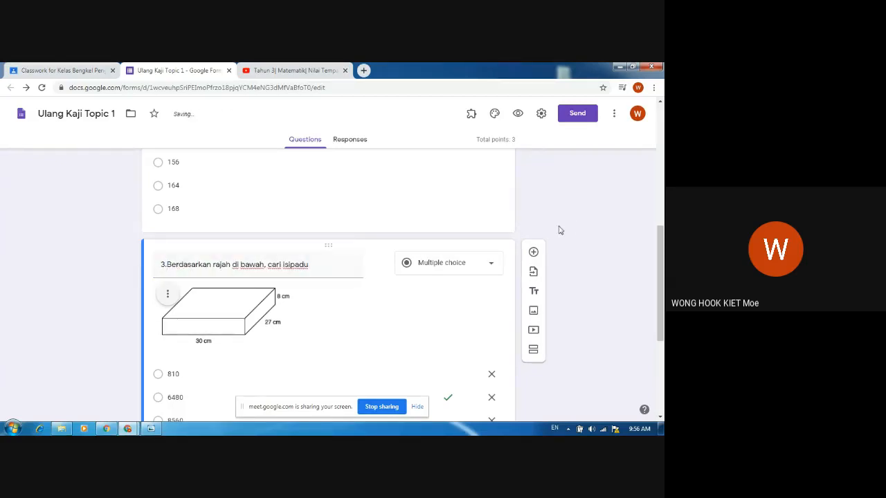
scroll(548, 283, "down", 3)
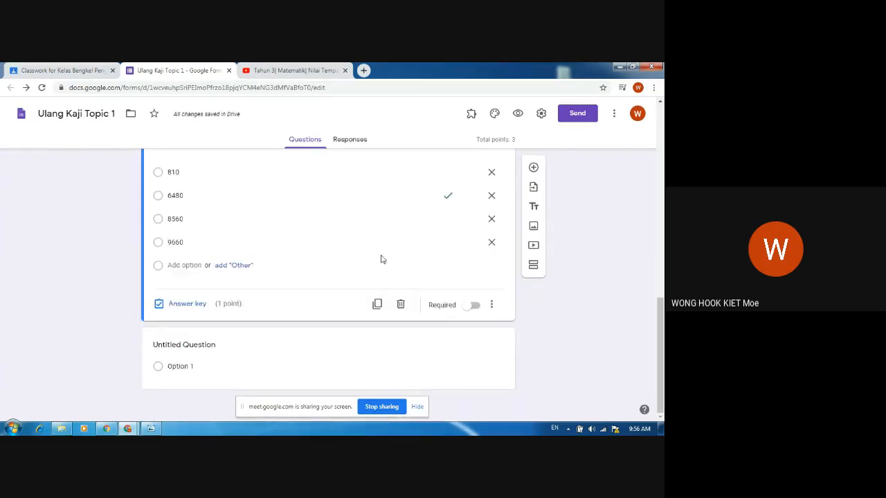
left_click(420, 407)
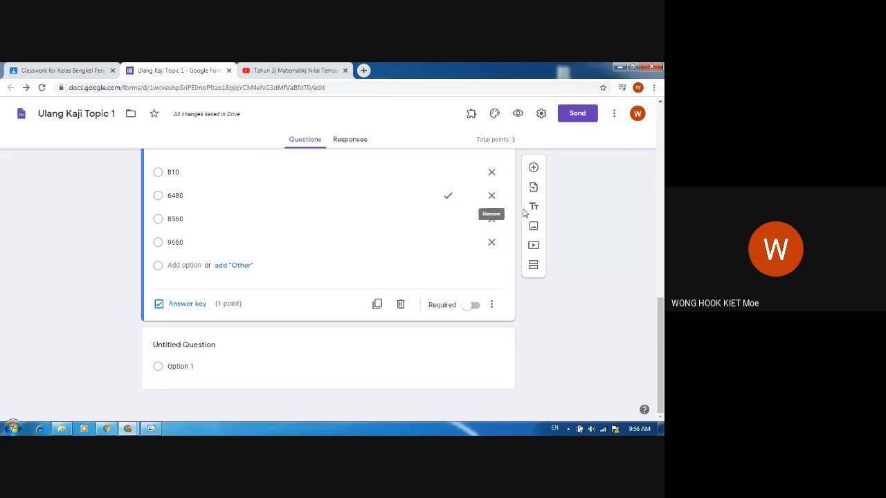
- Remove the form's restriction to users in Ministry Of Education Malaysia and its trusted organizations, and save the settings
scroll(607, 217, "up", 10)
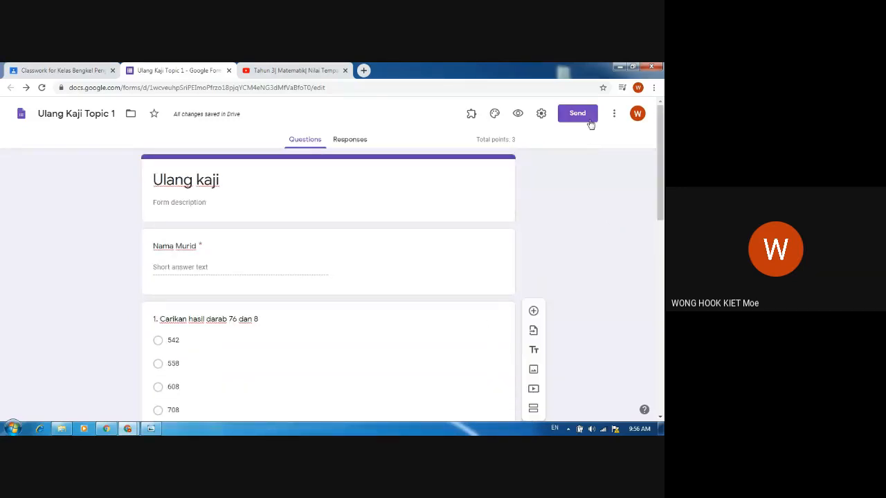
left_click(614, 116)
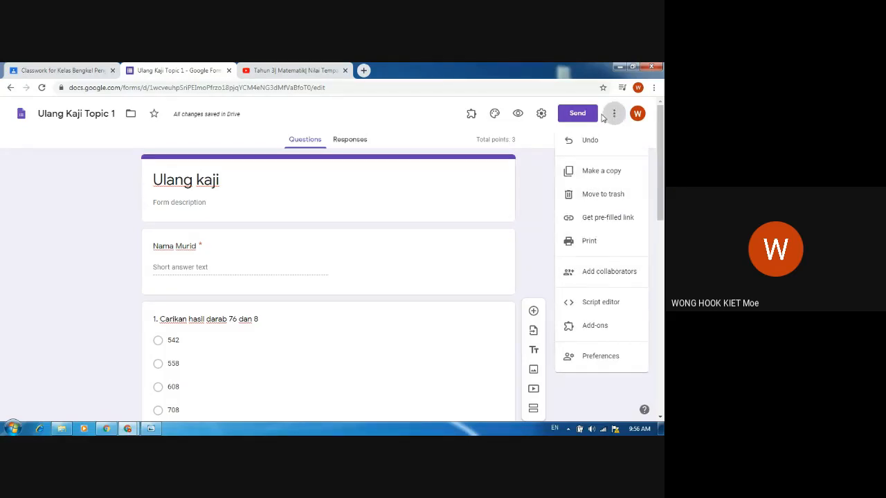
left_click(547, 118)
left_click(546, 117)
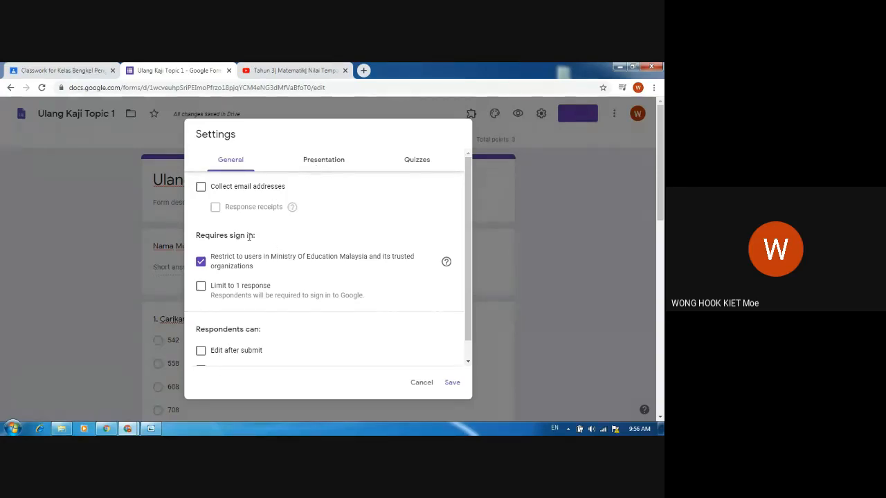
left_click(201, 262)
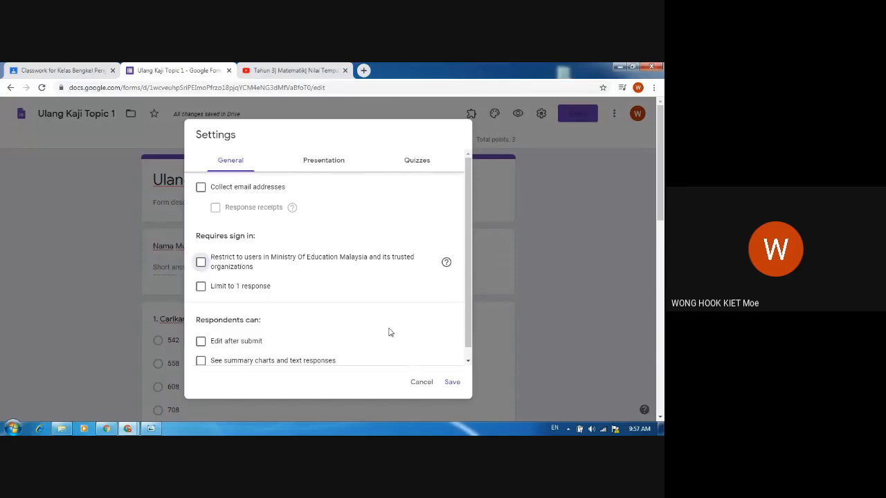
left_click(452, 383)
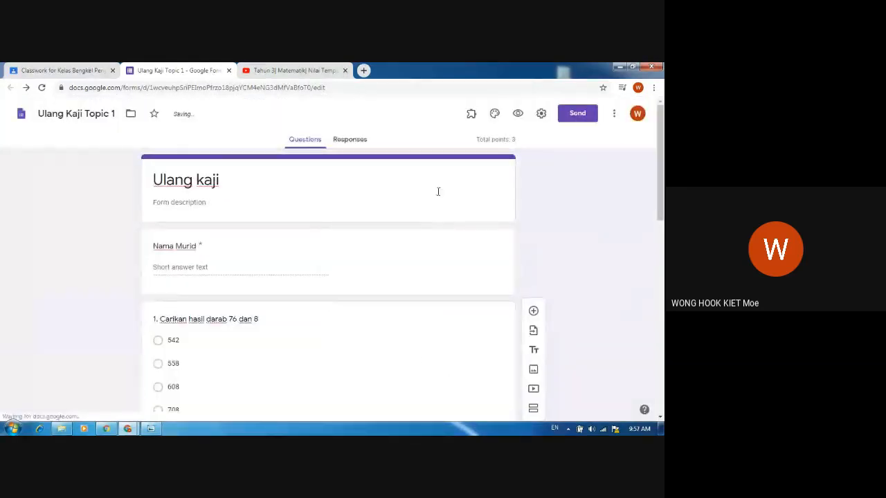
- Review the form's presentation and quiz settings, and leave them without saving
left_click(542, 117)
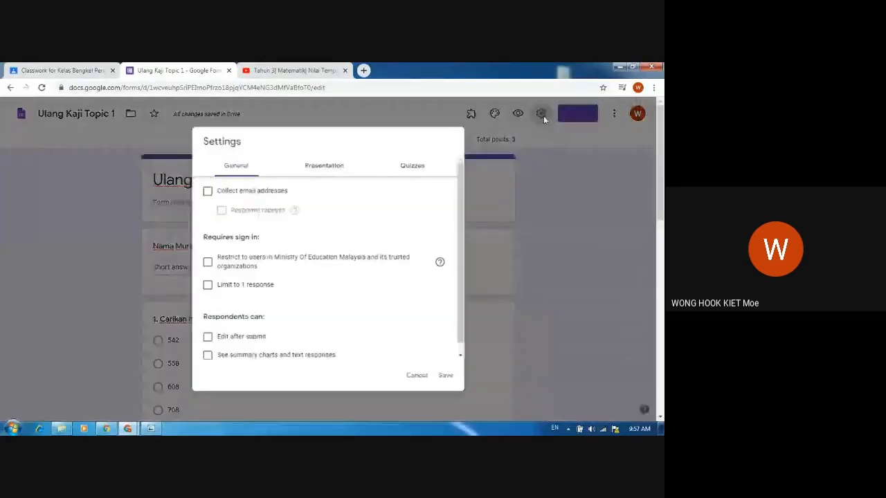
left_click(318, 163)
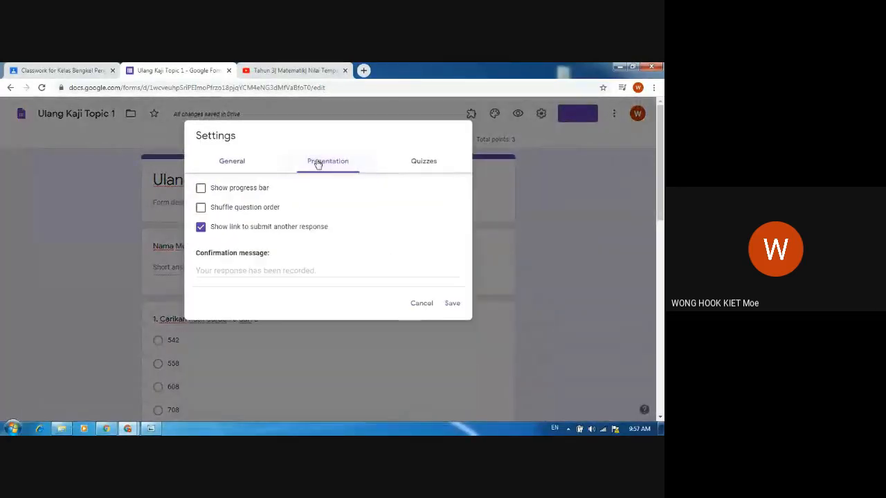
left_click(405, 164)
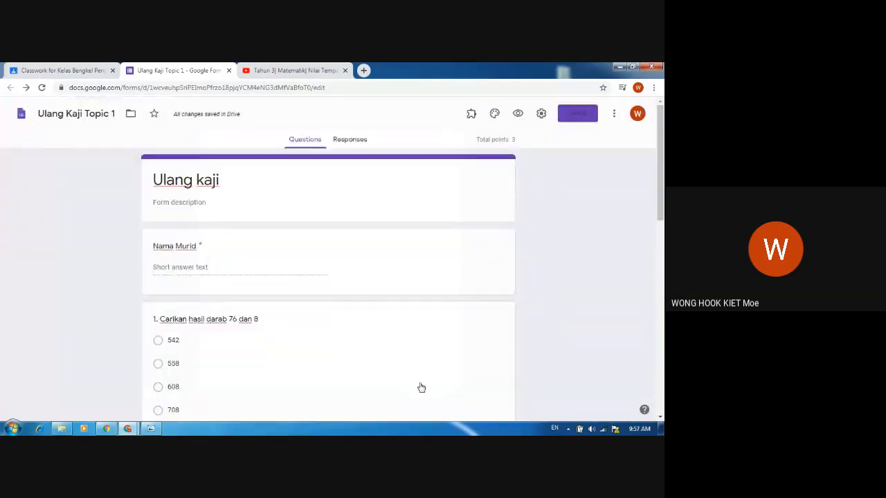
left_click(420, 386)
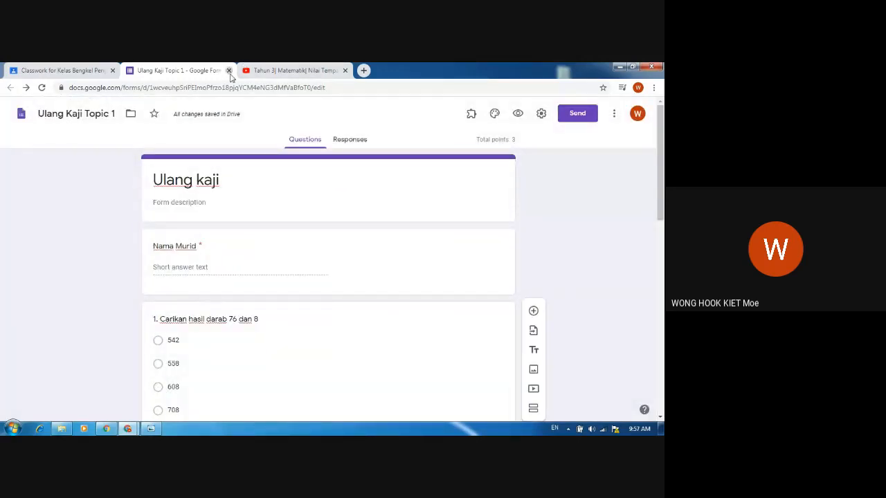
- Close the quiz form and set the Matematik Tahun 3 assignment's points to 3 in Google Classroom
left_click(229, 71)
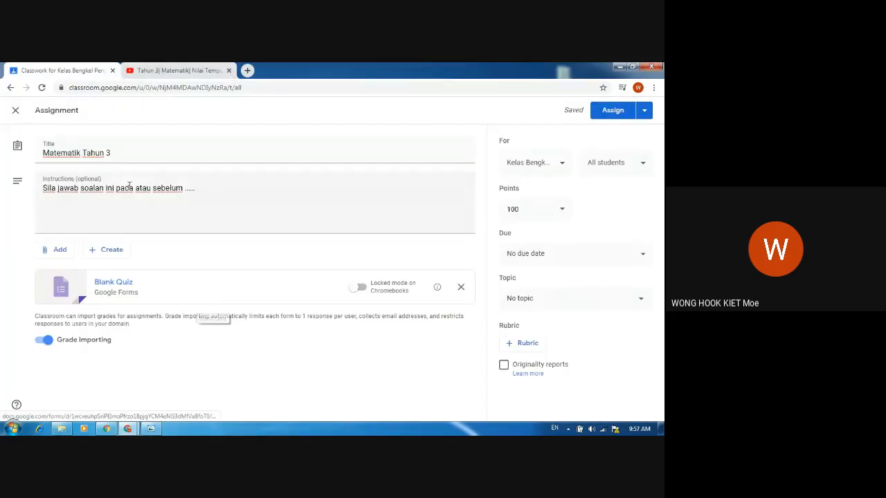
left_click(562, 211)
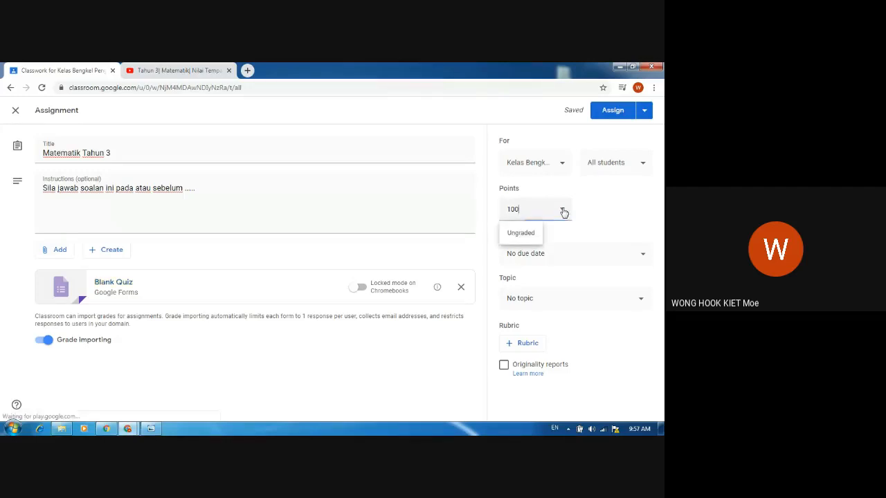
double_click(526, 211)
type("3")
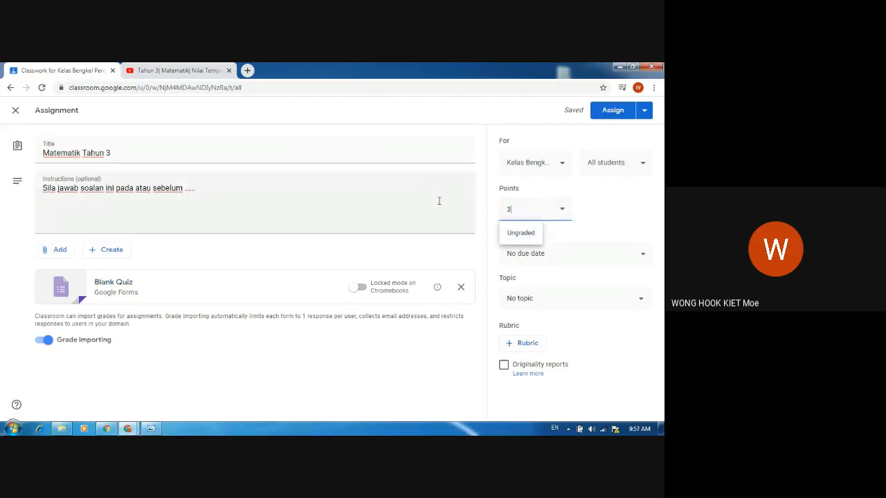
left_click(627, 207)
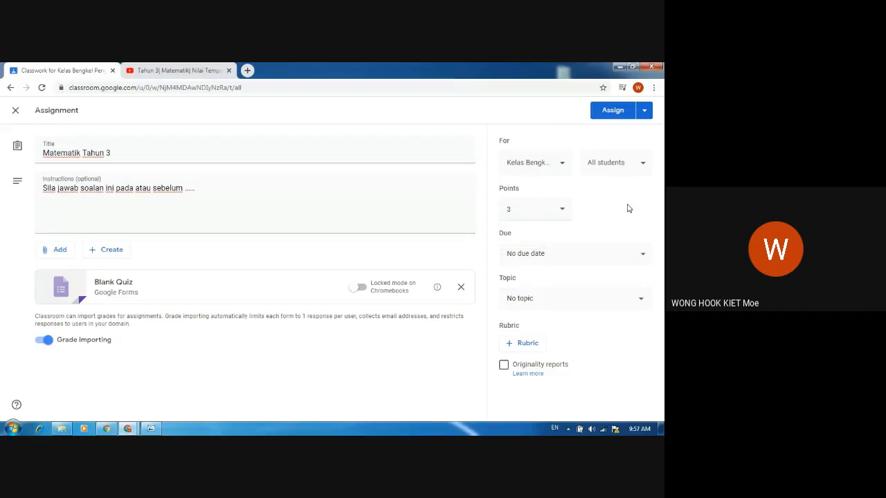
- Set the assignment's due date to Apr 9, 2020, without a time
left_click(585, 254)
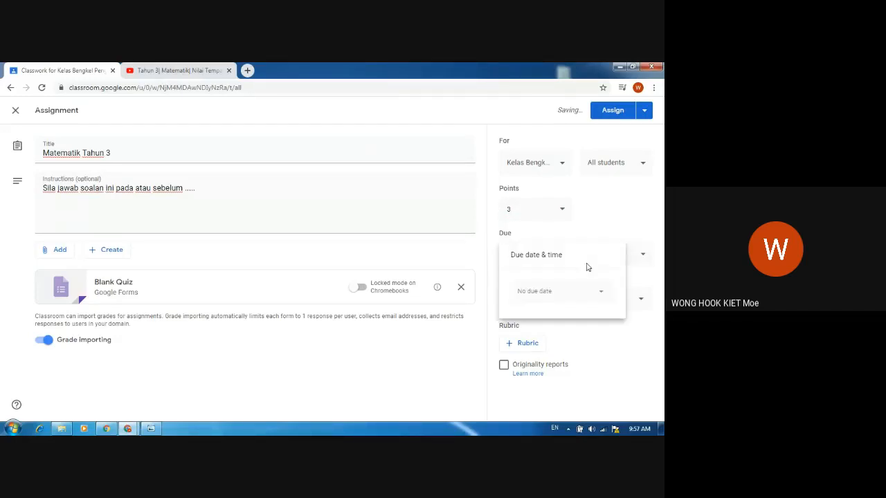
left_click(596, 291)
left_click(584, 353)
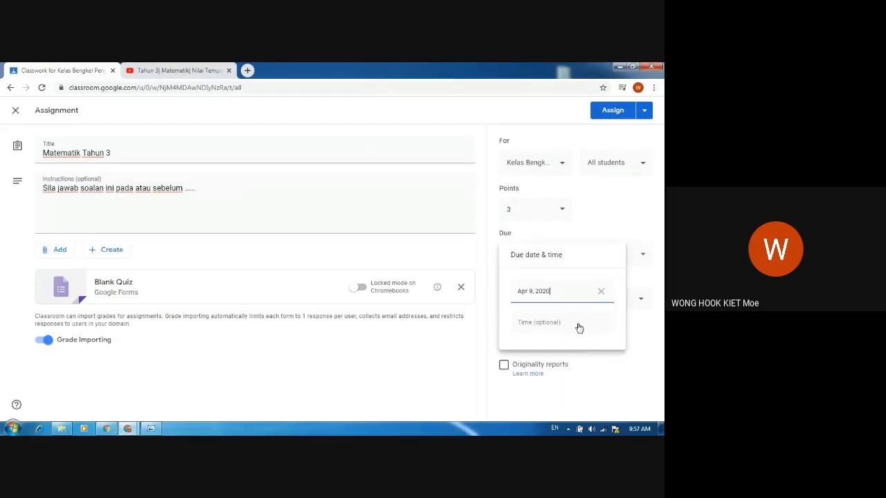
left_click(636, 321)
- Create a new topic named "Matematik" for the assignment
left_click(597, 303)
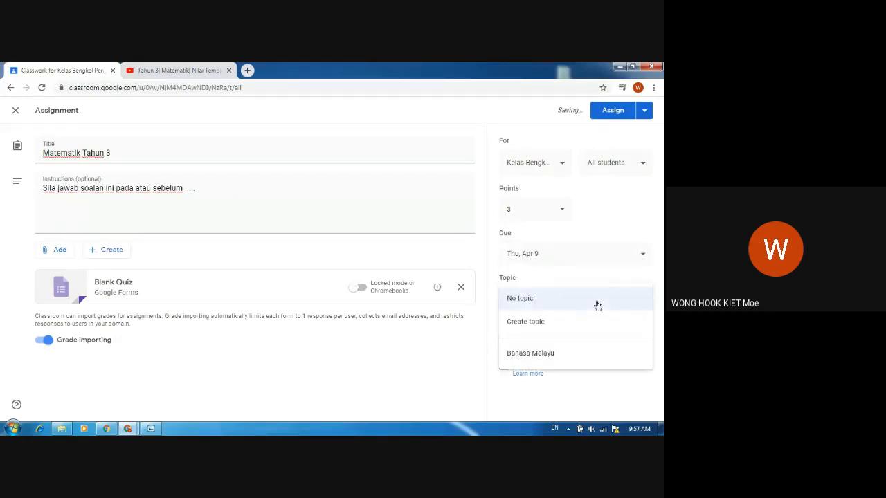
left_click(453, 375)
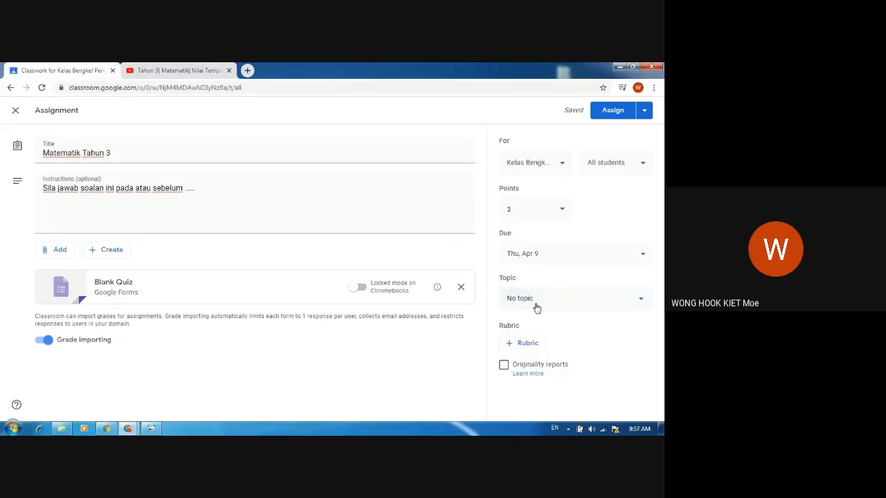
left_click(537, 305)
left_click(543, 323)
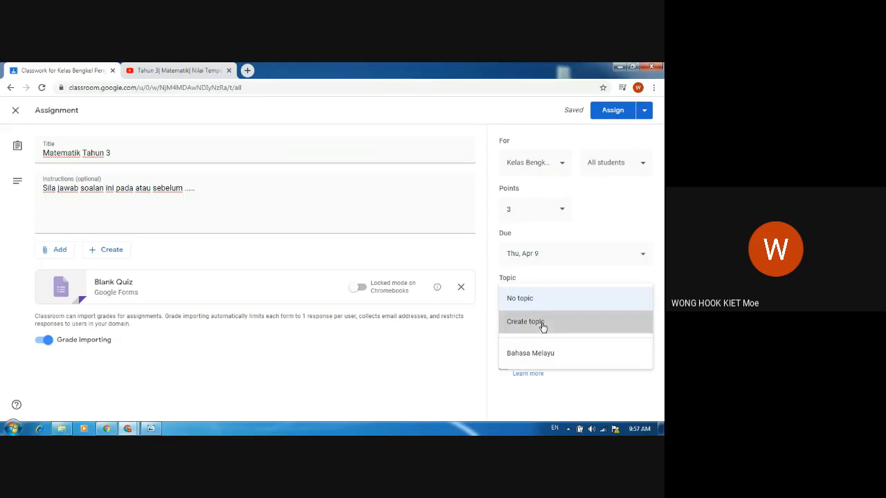
type("Mate")
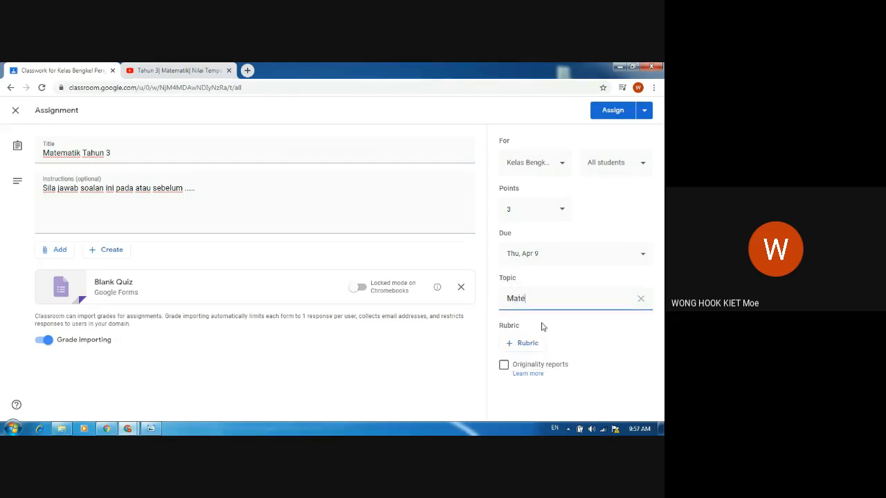
type("matik")
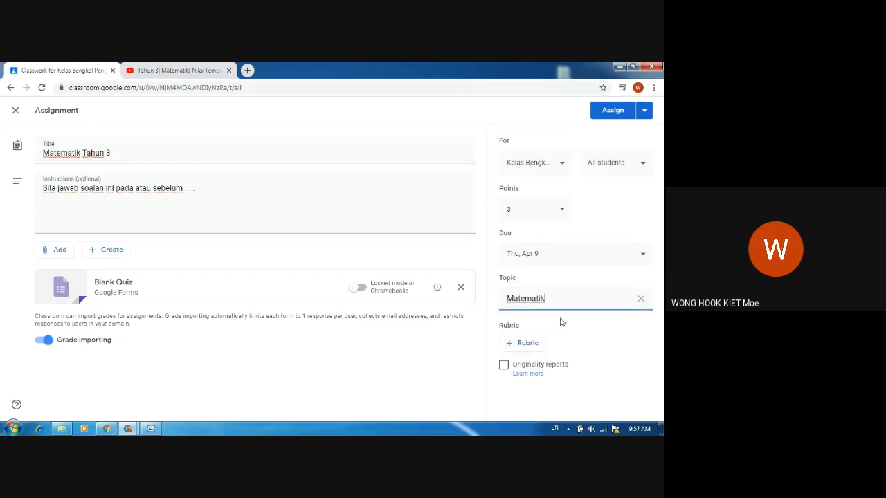
- Assign Matematik Tahun 3 to the class and read the participants' questions in the Google Meet chat
left_click(613, 112)
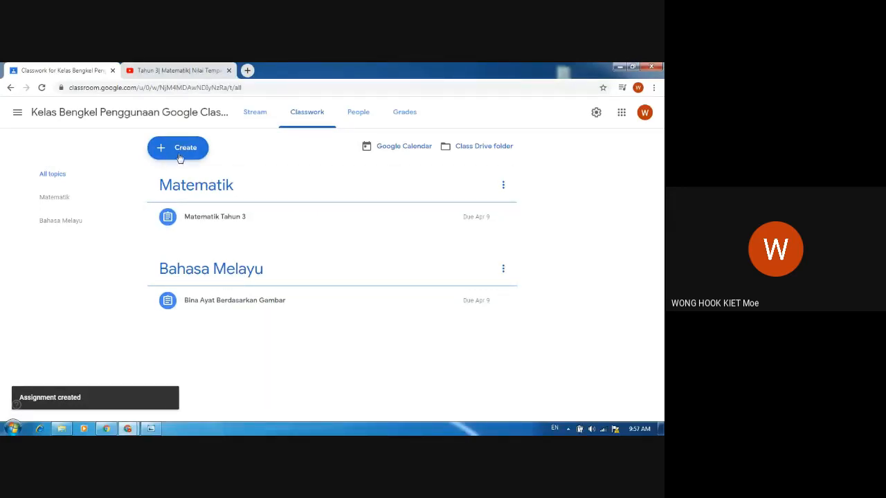
left_click(128, 432)
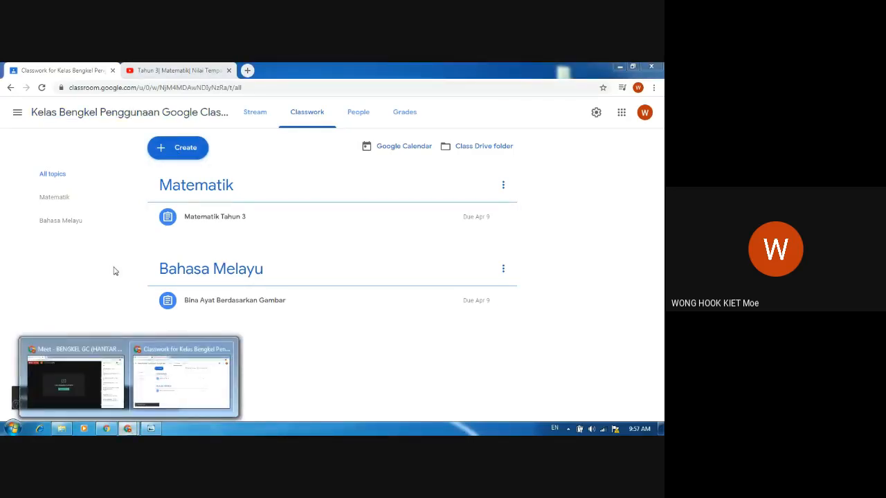
left_click(99, 354)
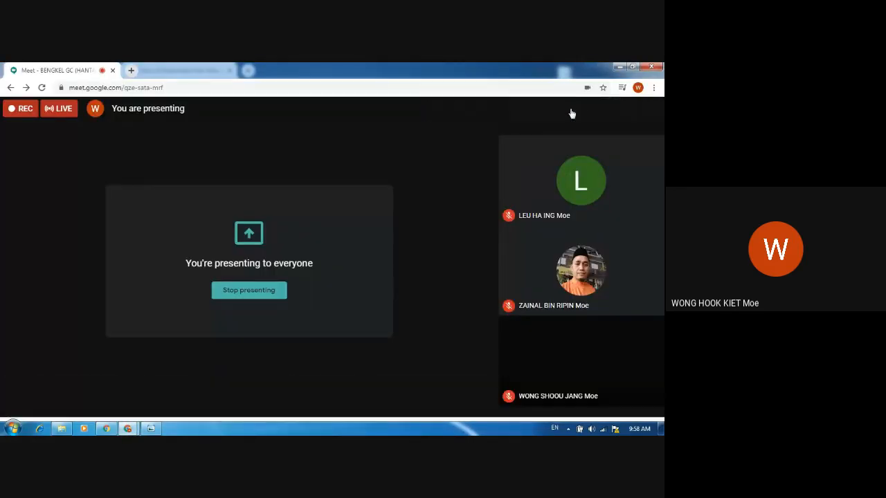
left_click(571, 114)
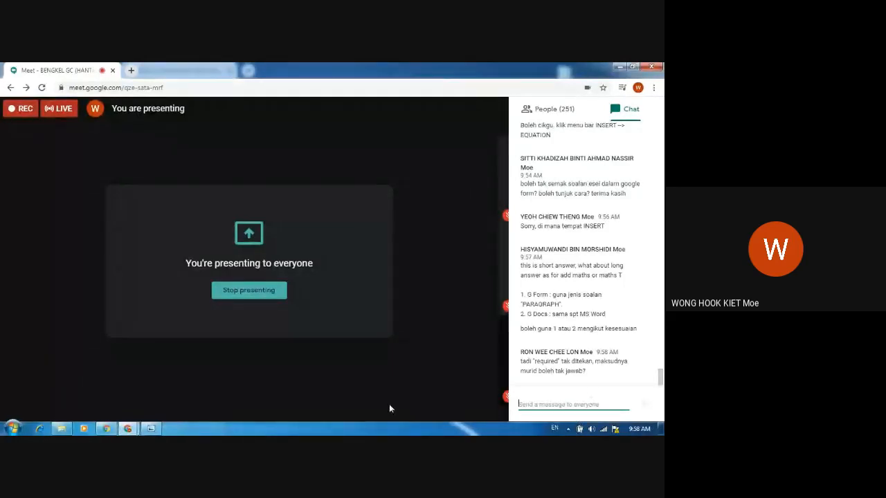
- Switch back to Google Classroom, expand the Matematik Tahun 3 assignment and look at the Matematik topic's options
mouse_move(130, 428)
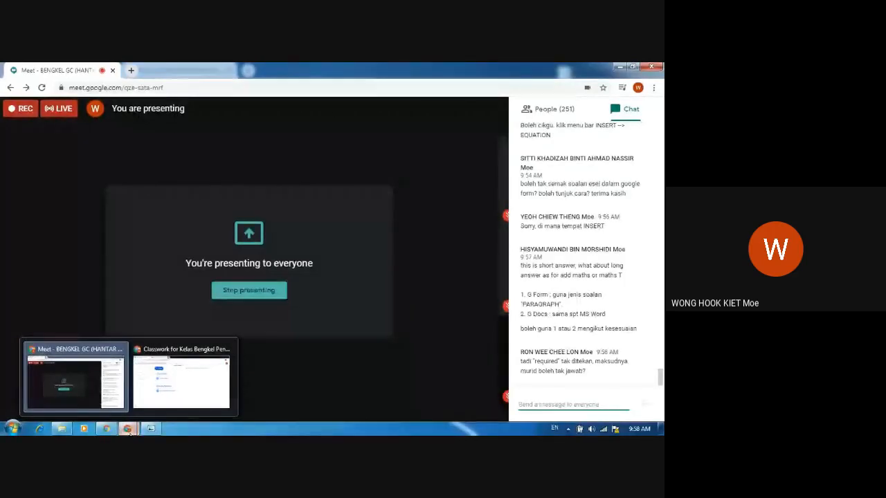
left_click(182, 380)
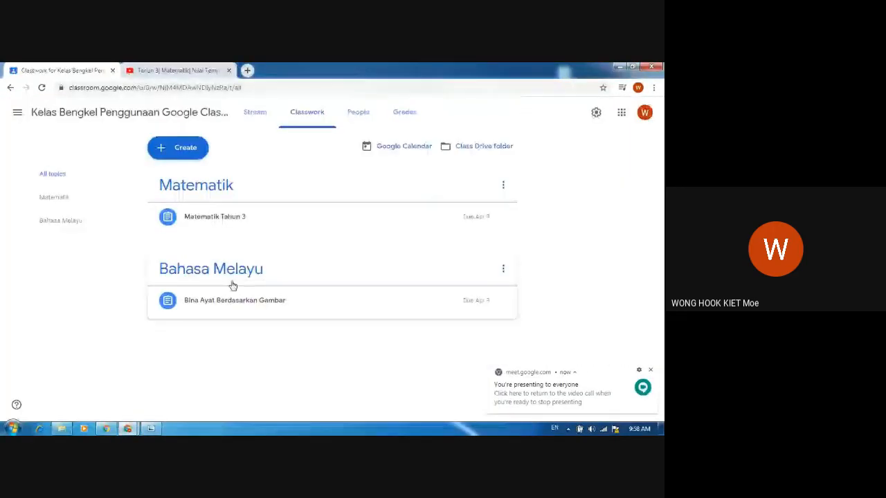
left_click(229, 220)
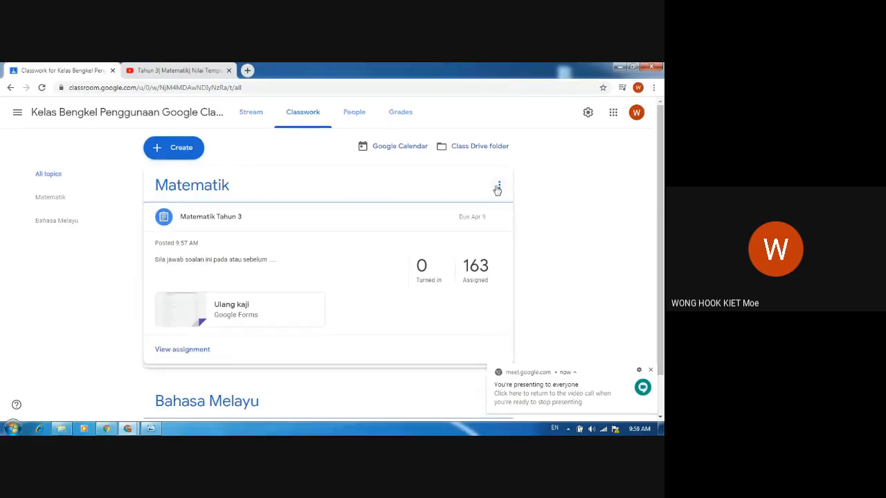
left_click(499, 186)
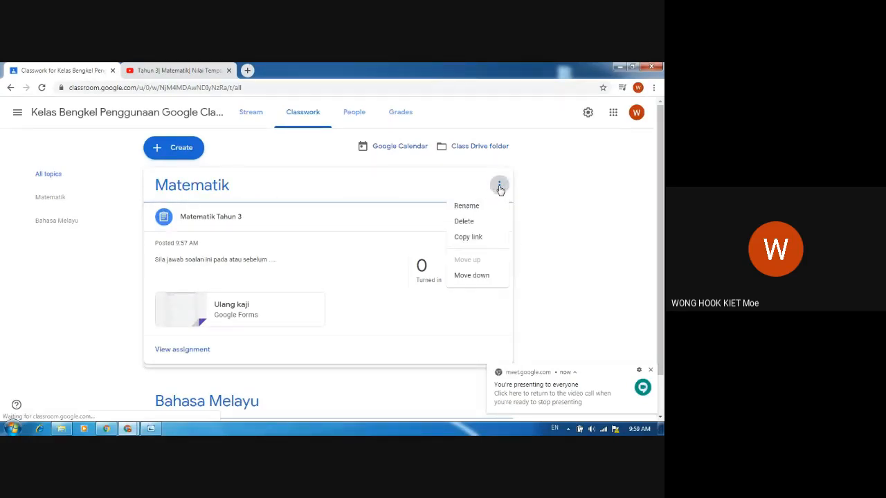
left_click(511, 184)
left_click(501, 185)
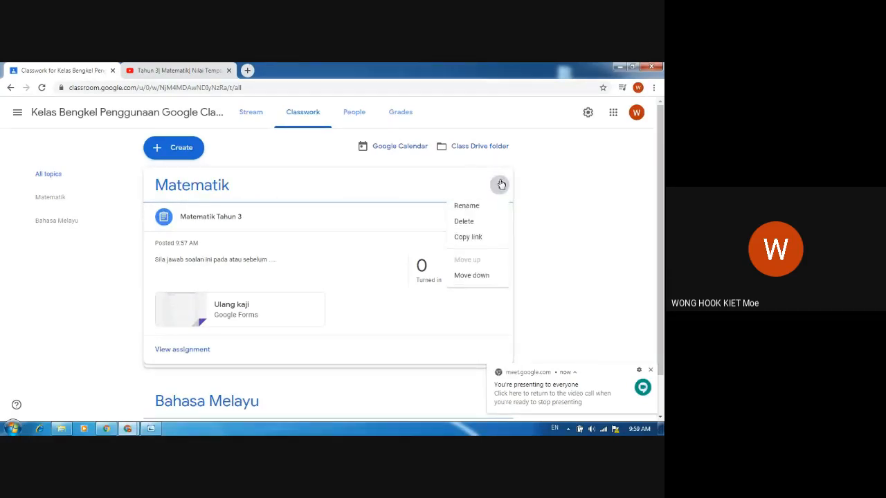
left_click(550, 210)
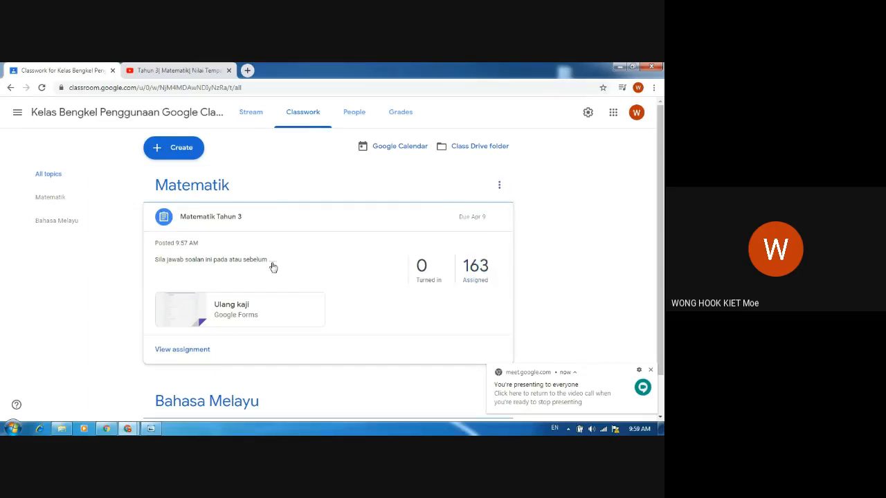
- View the Matematik Tahun 3 assignment's student work page and return to the class's classwork list
left_click(204, 351)
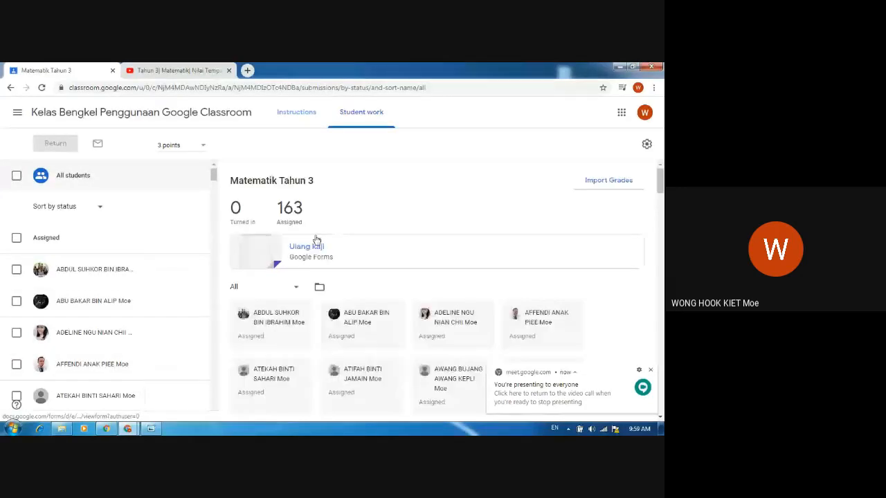
left_click(300, 112)
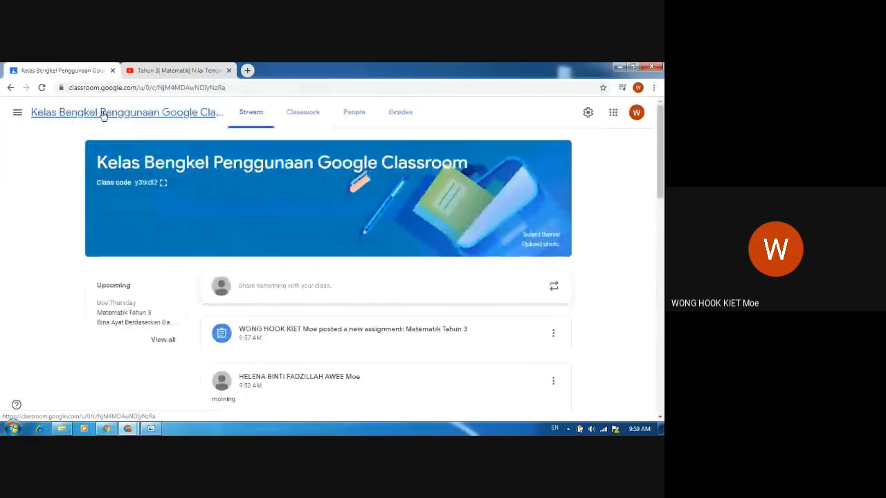
left_click(311, 114)
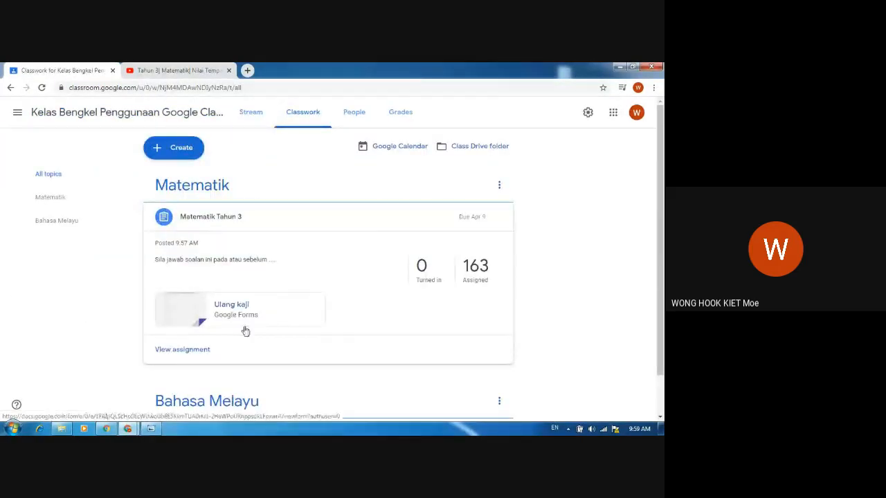
- Open the Matematik Tahun 3 assignment for editing and look through its attached Ulang kaji form as a respondent
left_click(498, 186)
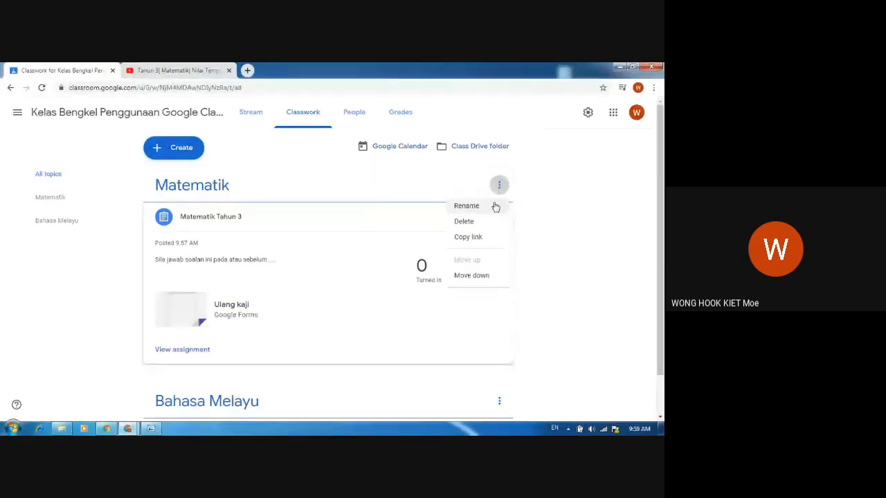
left_click(575, 243)
left_click(500, 218)
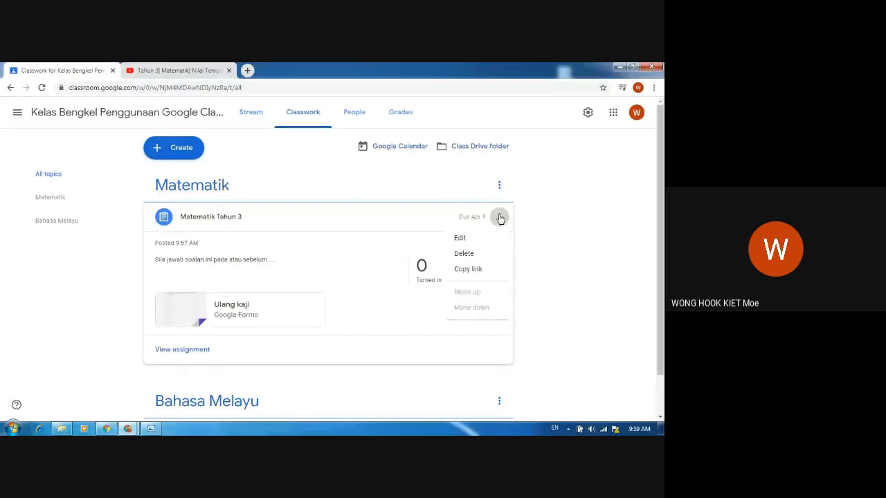
left_click(478, 237)
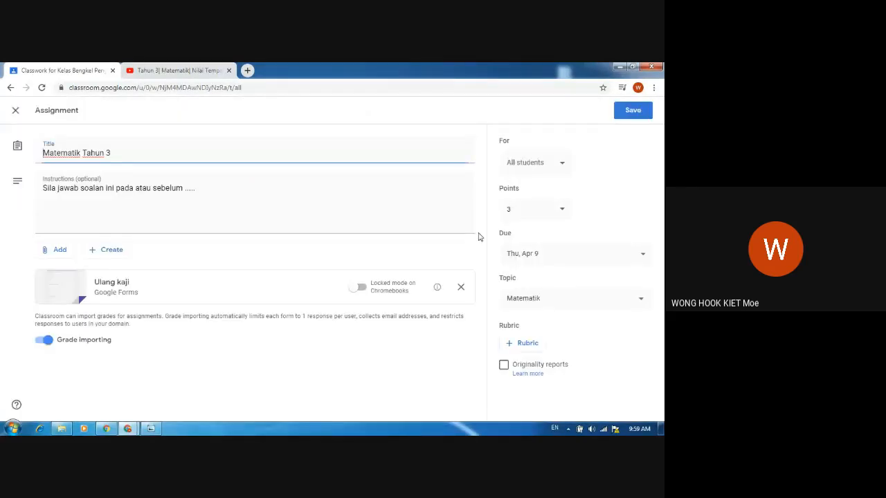
left_click(180, 299)
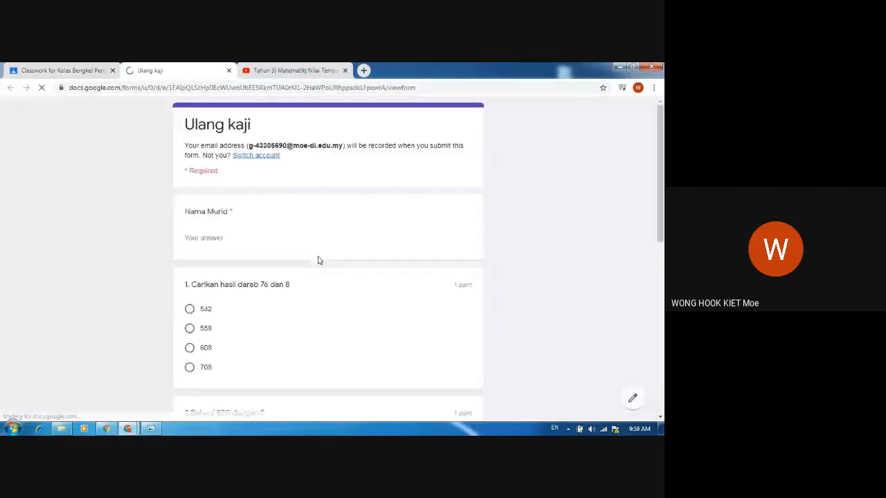
scroll(387, 300, "down", 3)
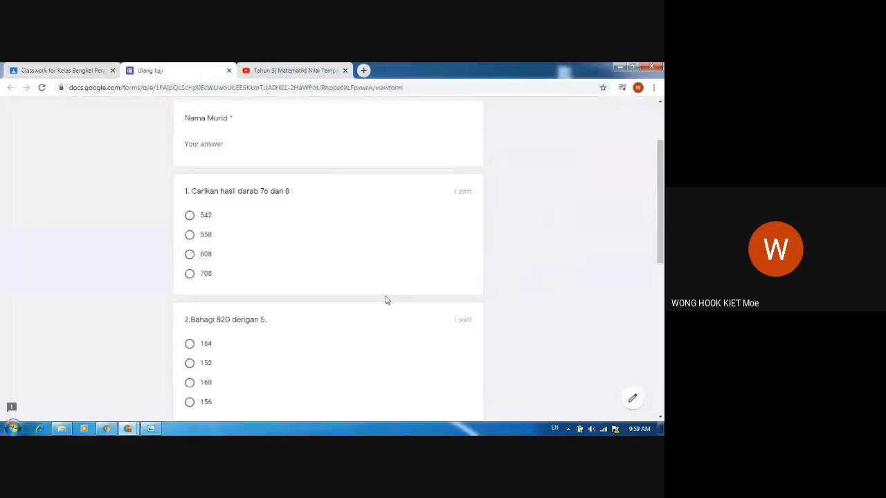
left_click(330, 144)
scroll(499, 197, "up", 1)
scroll(475, 253, "up", 2)
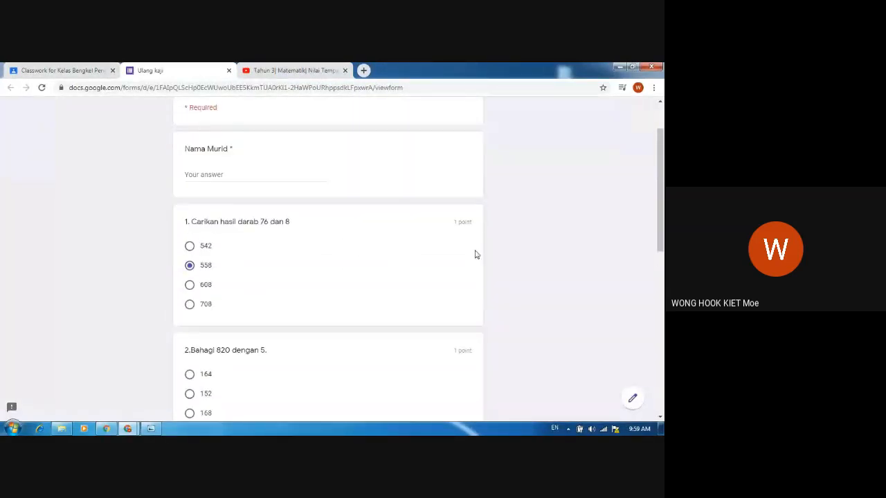
scroll(418, 270, "down", 10)
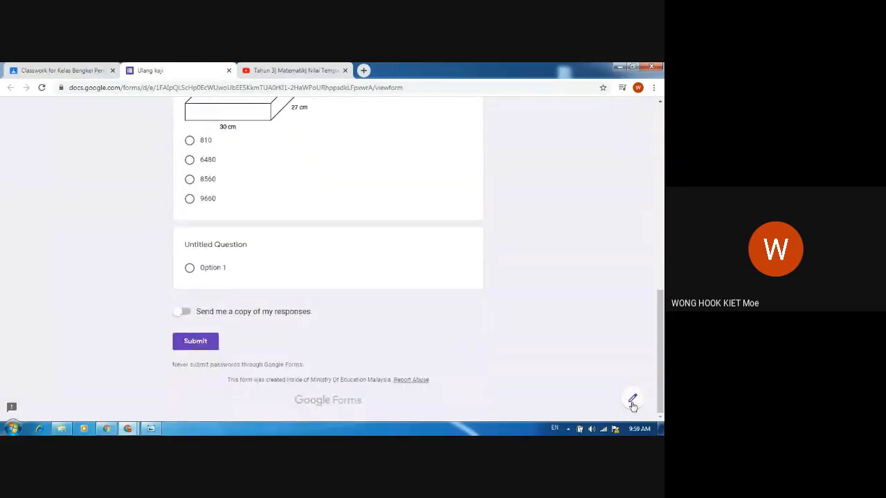
scroll(496, 313, "up", 7)
- Close the Ulang kaji response form, discarding its answers, and leave the assignment editor without saving
left_click(46, 67)
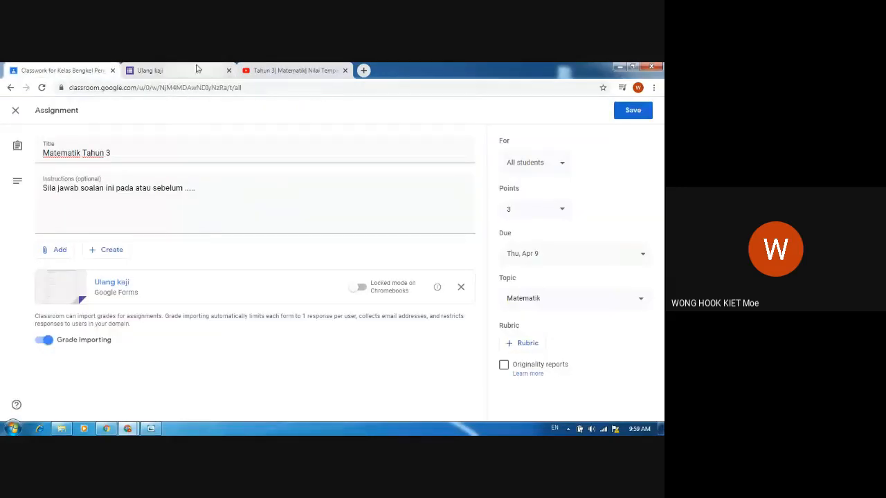
left_click(228, 70)
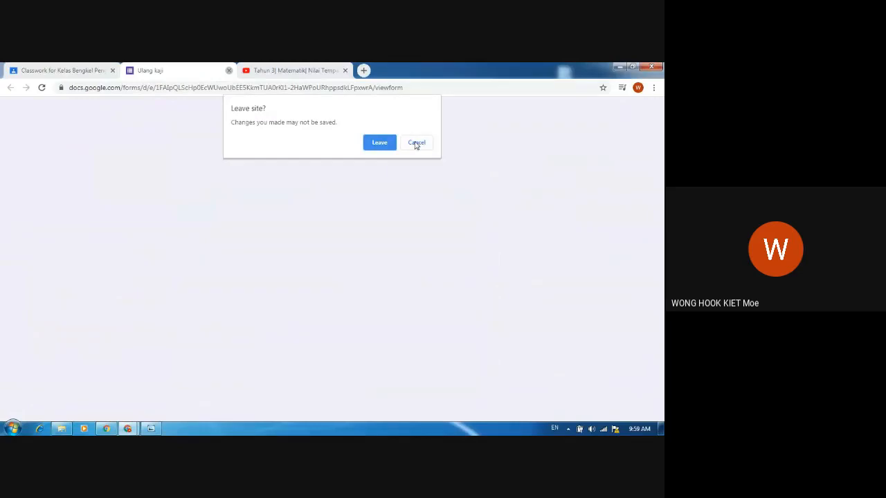
left_click(416, 144)
left_click(229, 70)
key("Return")
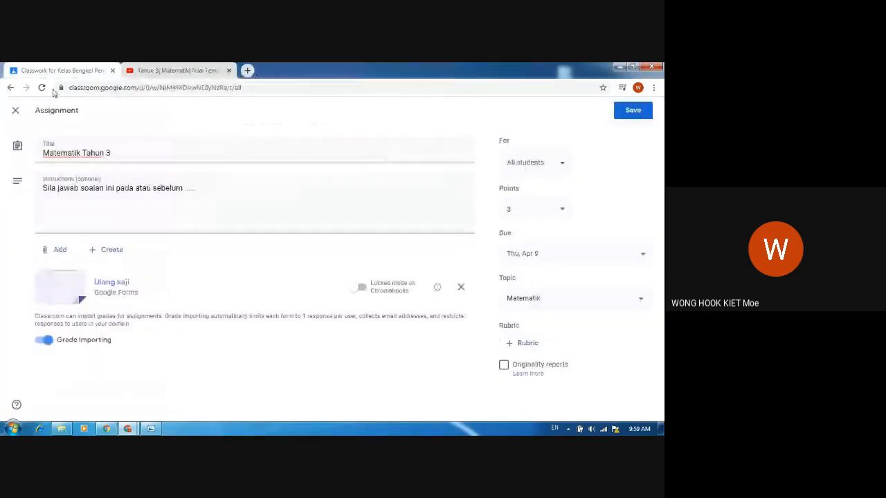
left_click(16, 110)
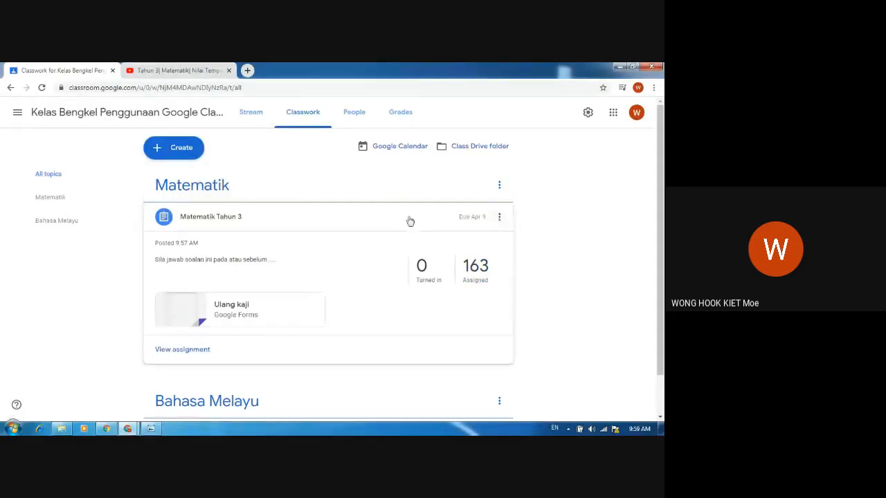
- Reopen the Matematik Tahun 3 assignment for editing and open its attached Ulang kaji form in the form editor
left_click(499, 218)
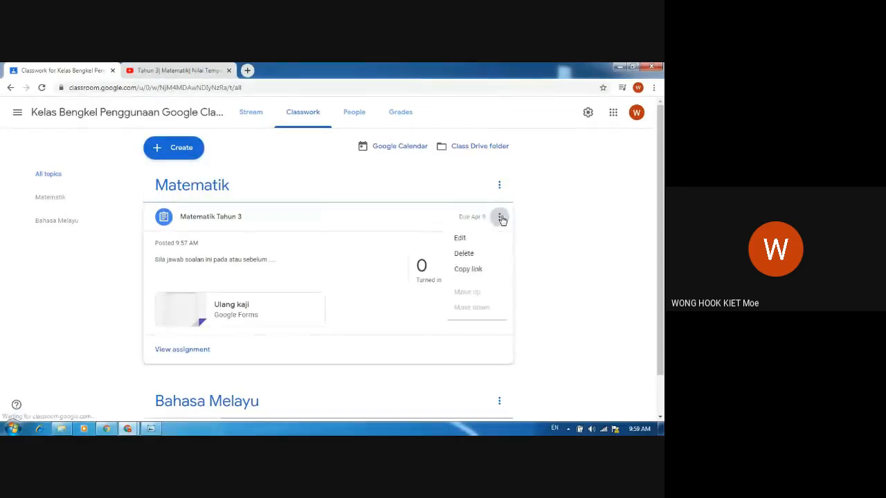
left_click(475, 246)
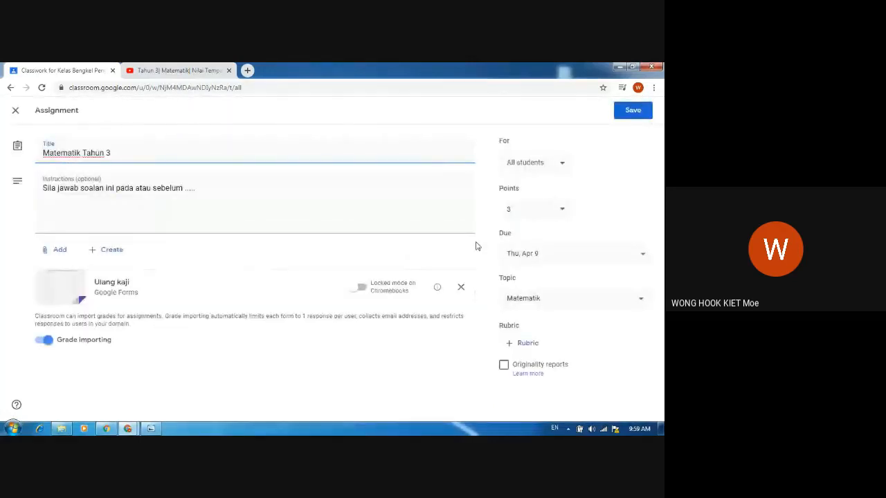
left_click(204, 294)
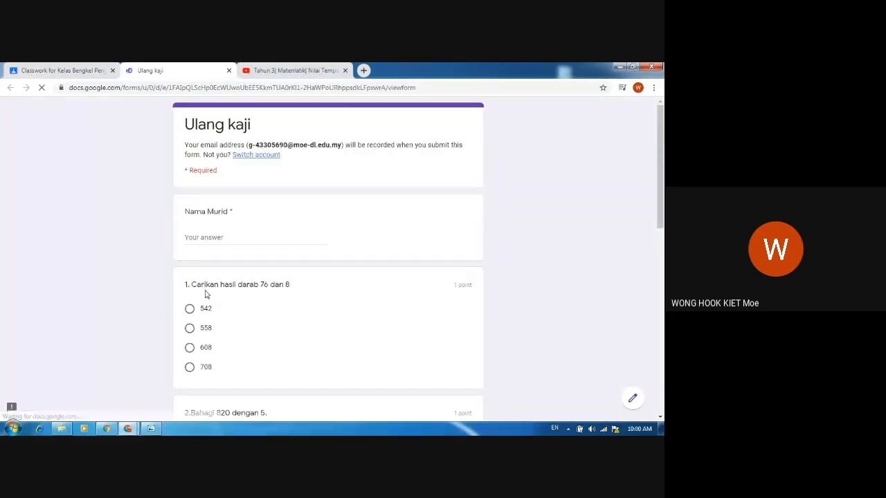
scroll(526, 309, "down", 7)
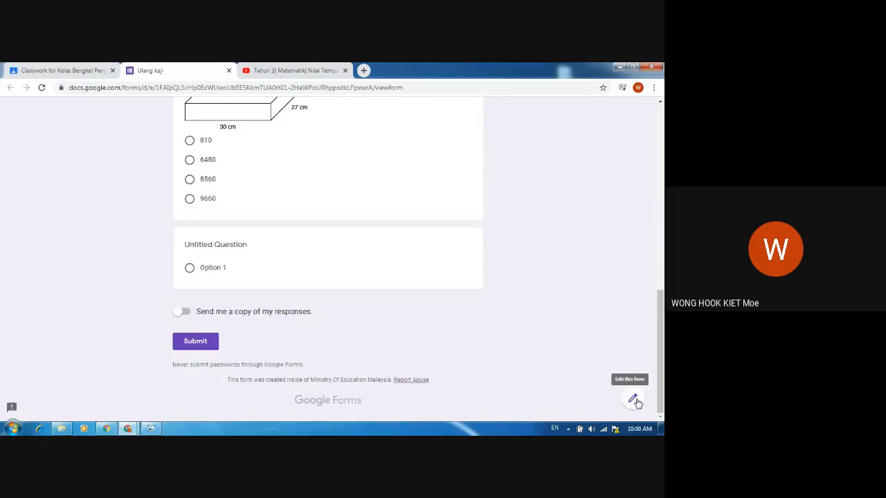
left_click(633, 400)
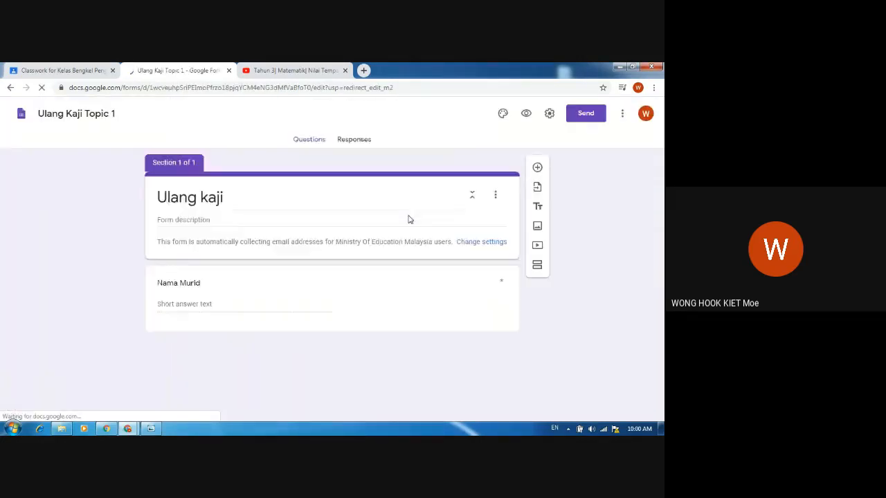
- Make question 1, "Carikan hasil darab 76 dan 8", a required question in the quiz
scroll(346, 269, "down", 1)
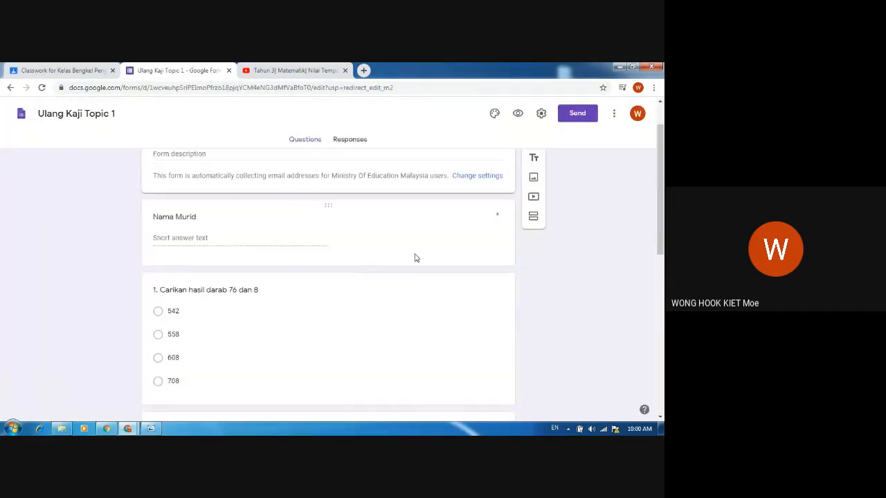
scroll(397, 288, "down", 2)
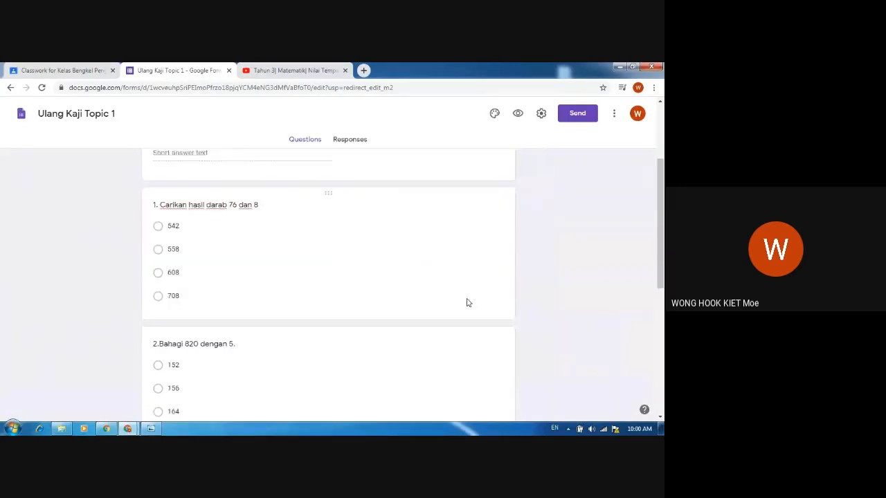
scroll(353, 251, "up", 3)
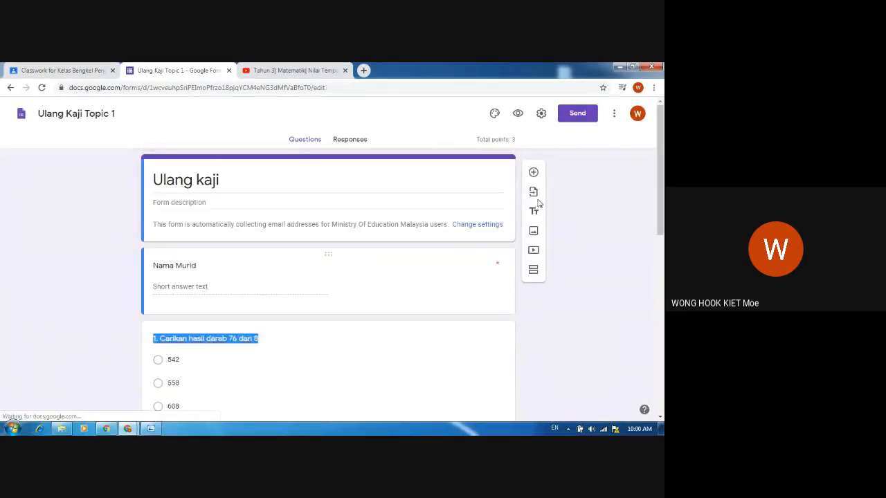
scroll(443, 304, "down", 2)
scroll(429, 304, "down", 4)
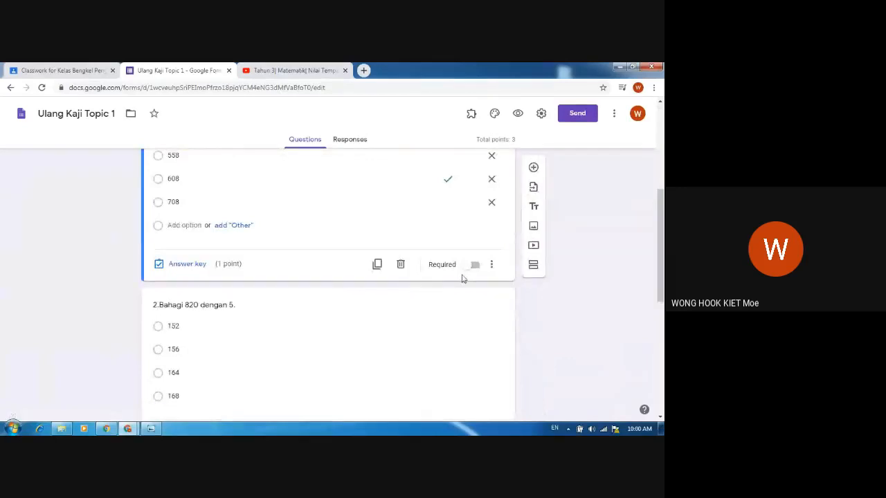
scroll(474, 271, "up", 1)
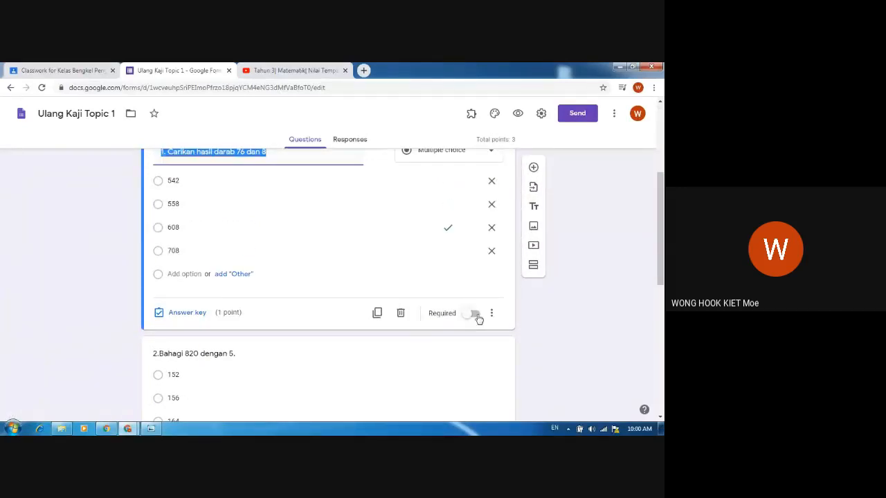
left_click(474, 316)
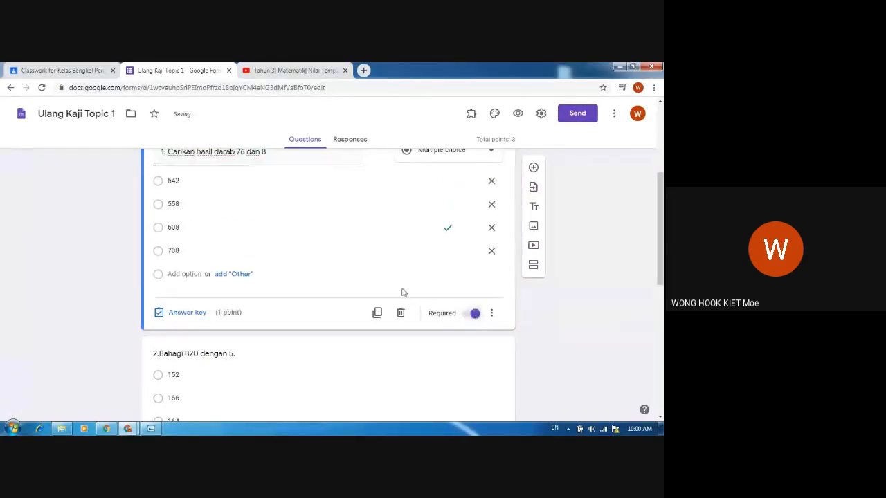
- Make question 2, "Bahagi 820 dengan 5", and question 3, about the isipadu of the box in the diagram, required in the quiz
scroll(388, 291, "down", 3)
left_click(400, 254)
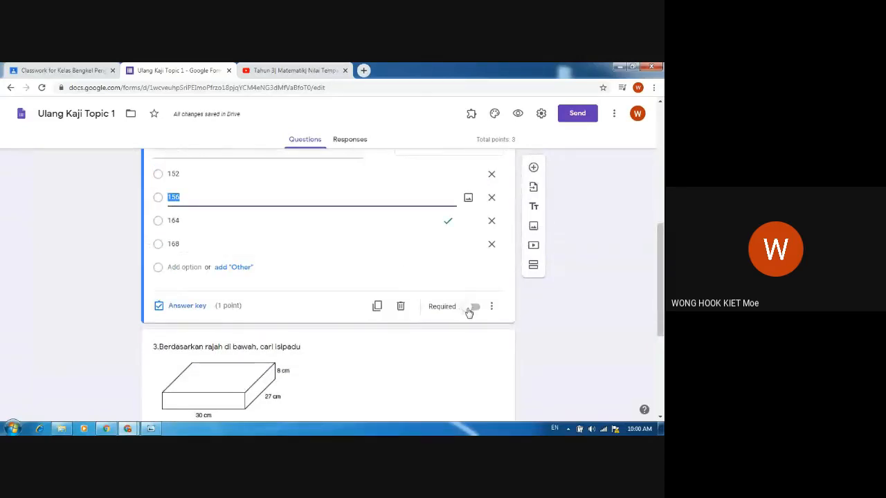
left_click(473, 307)
scroll(415, 304, "down", 1)
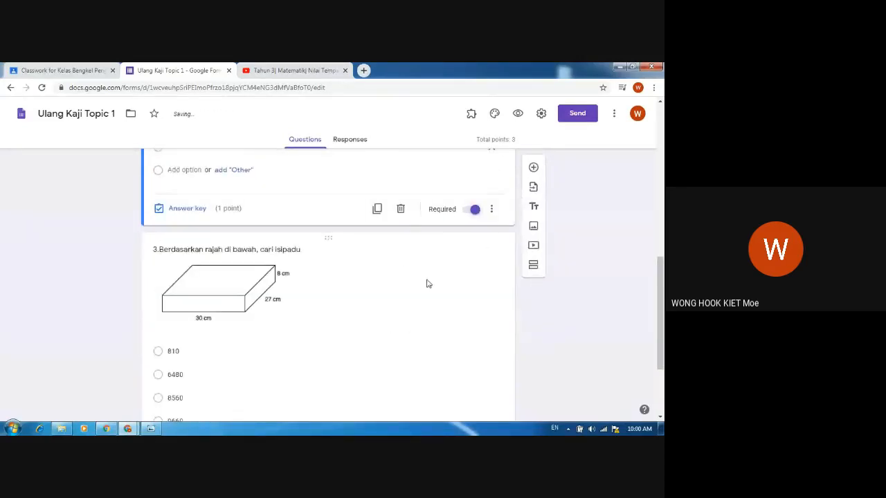
left_click(454, 288)
scroll(468, 311, "down", 2)
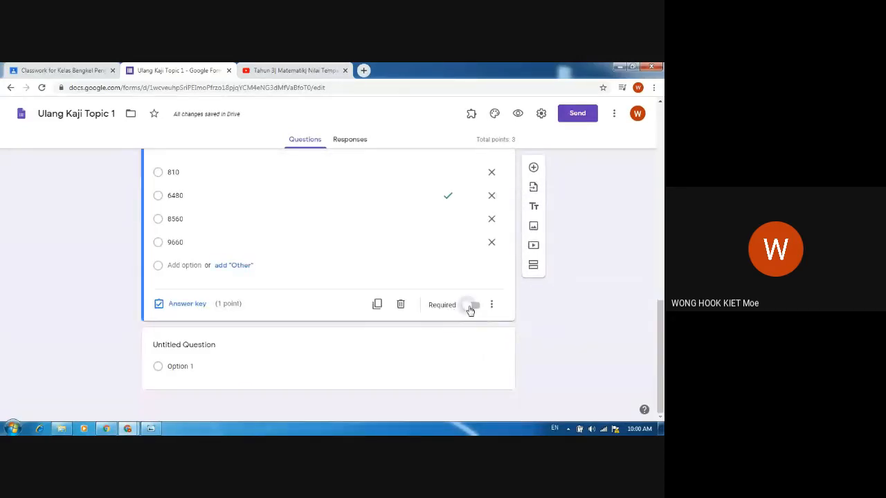
left_click(472, 307)
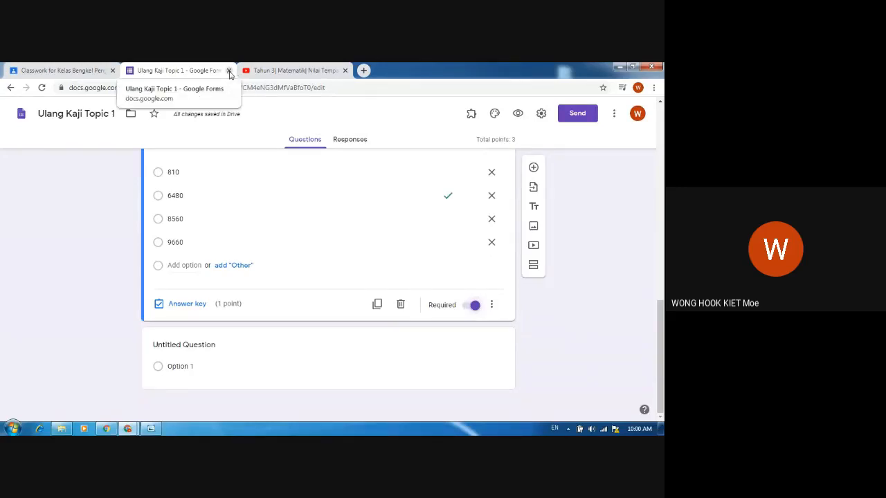
- Close the quiz's form editor and save the edited Matematik Tahun 3 assignment
left_click(228, 70)
left_click(621, 115)
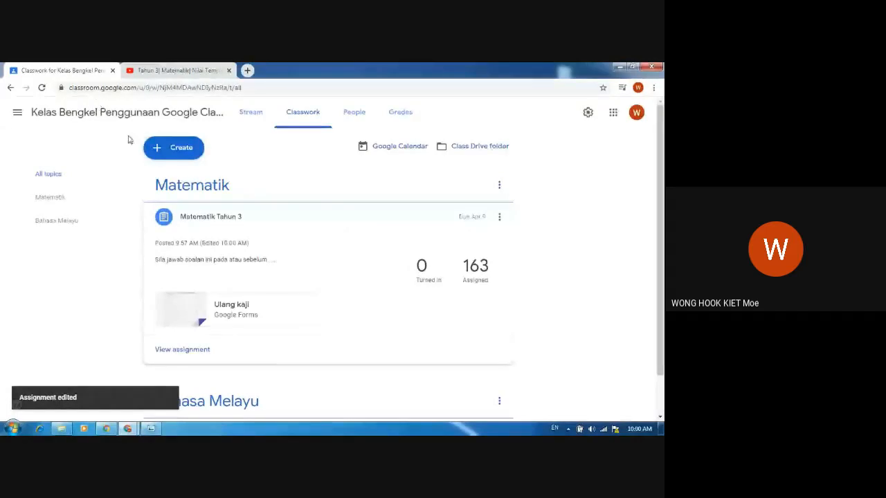
left_click(175, 148)
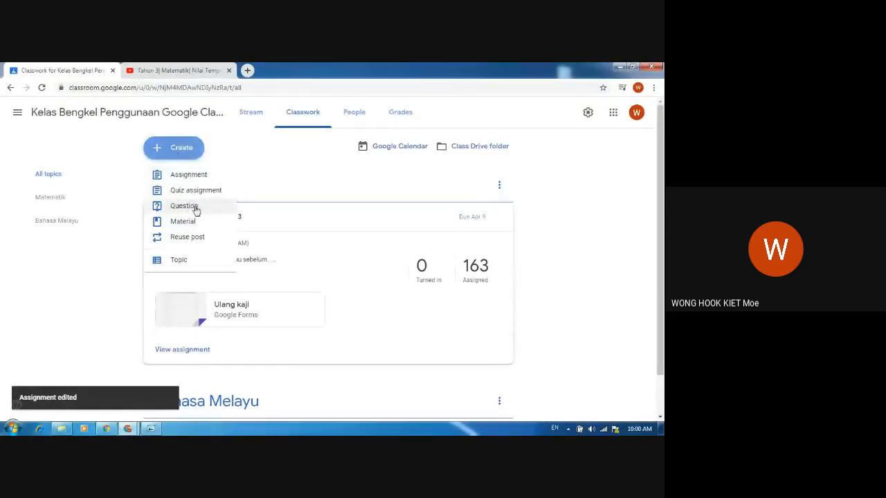
left_click(184, 148)
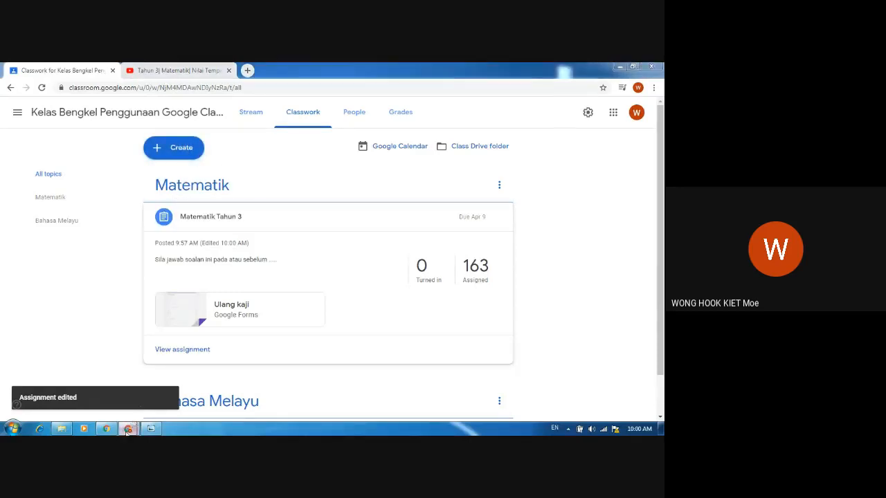
mouse_move(127, 428)
left_click(185, 368)
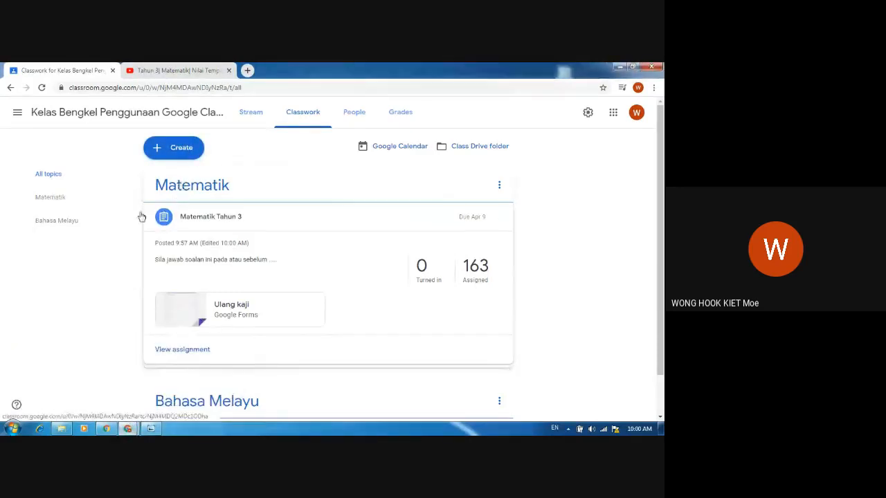
- Switch to the Google Meet window to read the newest chat messages, and return to the Classroom classwork page
left_click(126, 428)
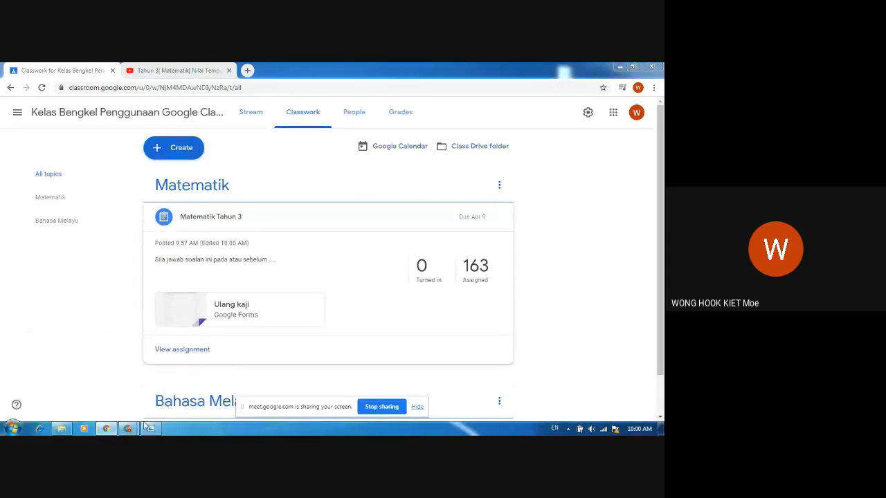
mouse_move(131, 429)
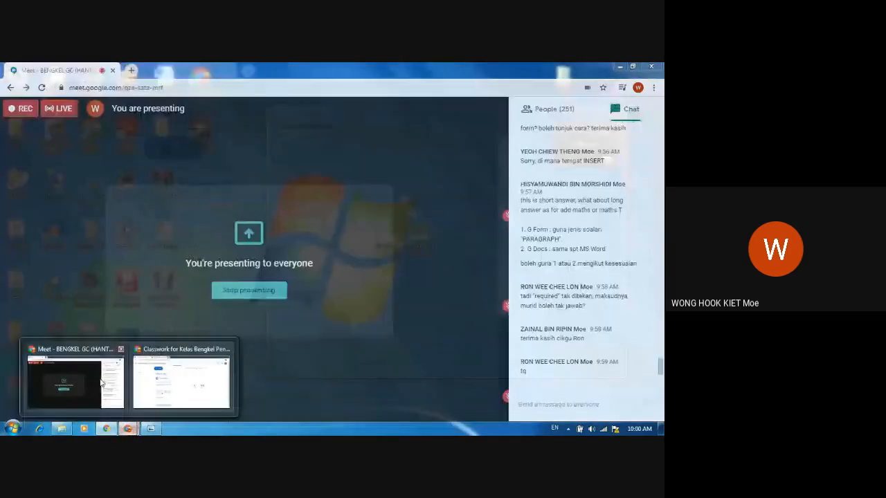
left_click(101, 383)
scroll(623, 353, "down", 5)
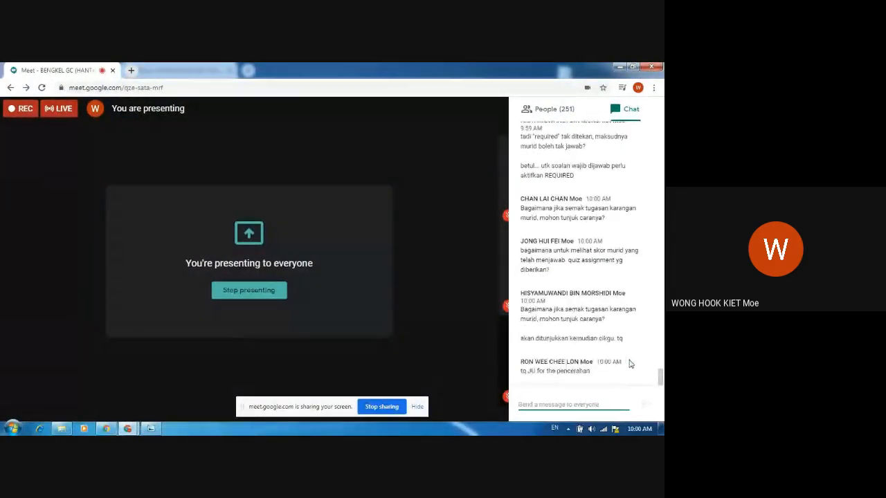
left_click(561, 404)
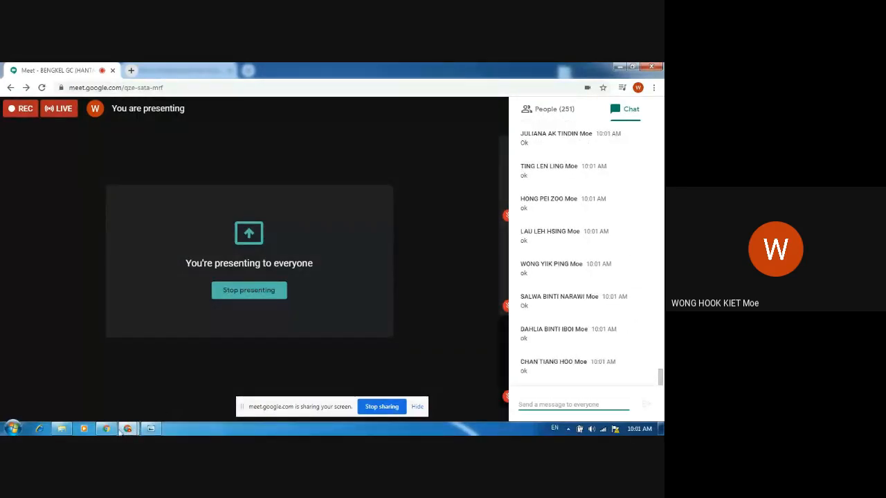
mouse_move(127, 429)
left_click(152, 381)
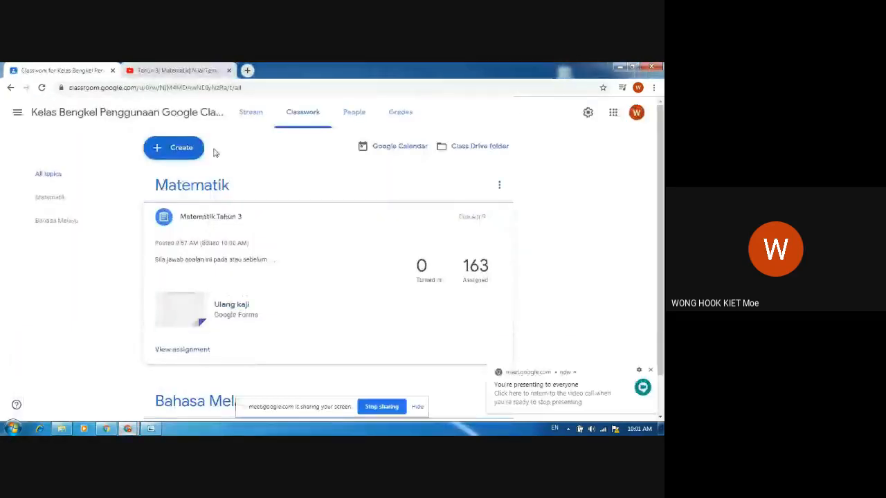
- Create a classwork question reading "Apa yang anda lakukan masa PKP ini" with the Short answer type
left_click(176, 147)
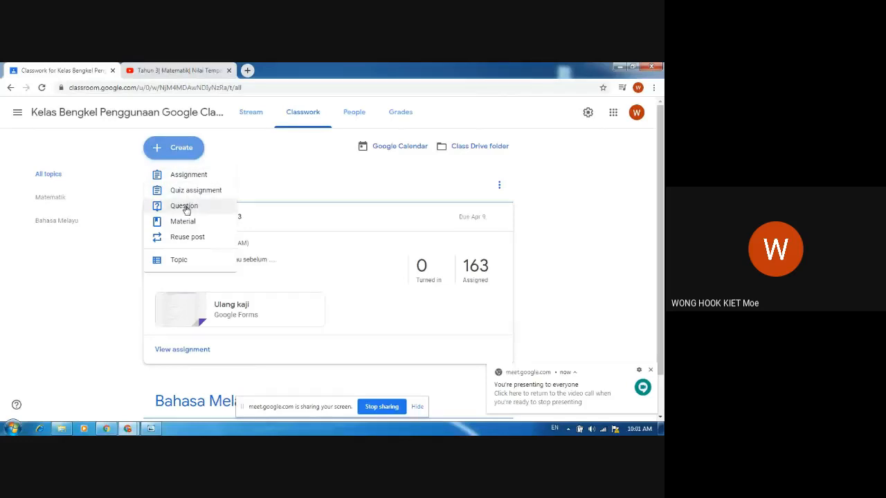
left_click(185, 208)
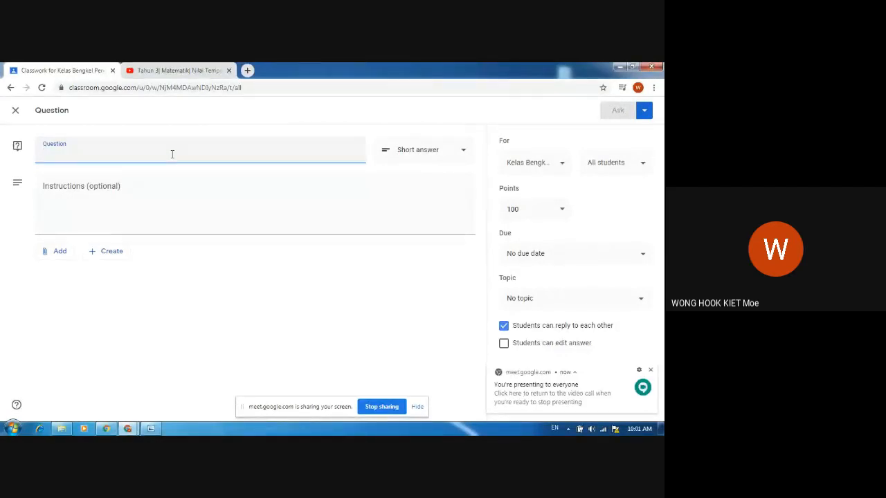
type("Apa yang anda")
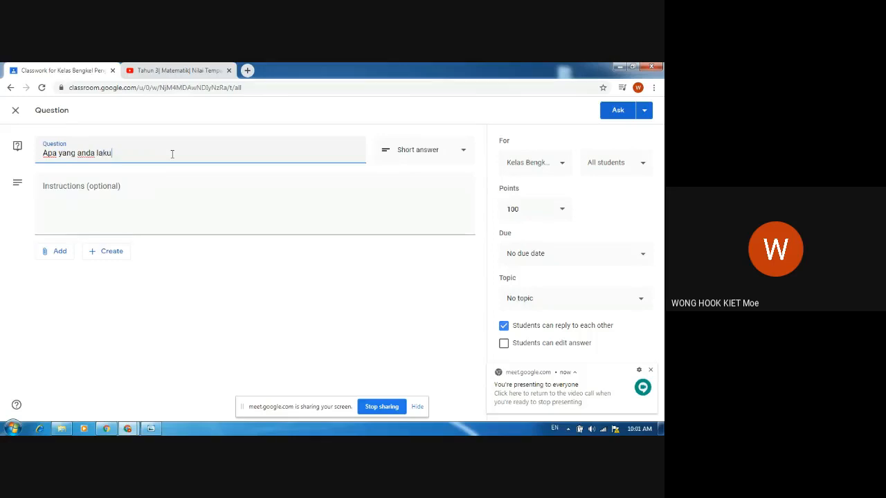
type("lakukan masa PKP ini")
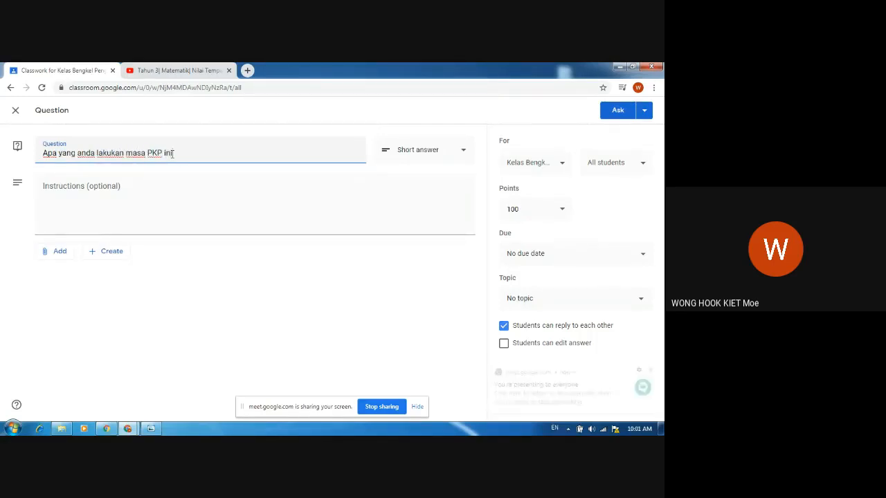
left_click(439, 151)
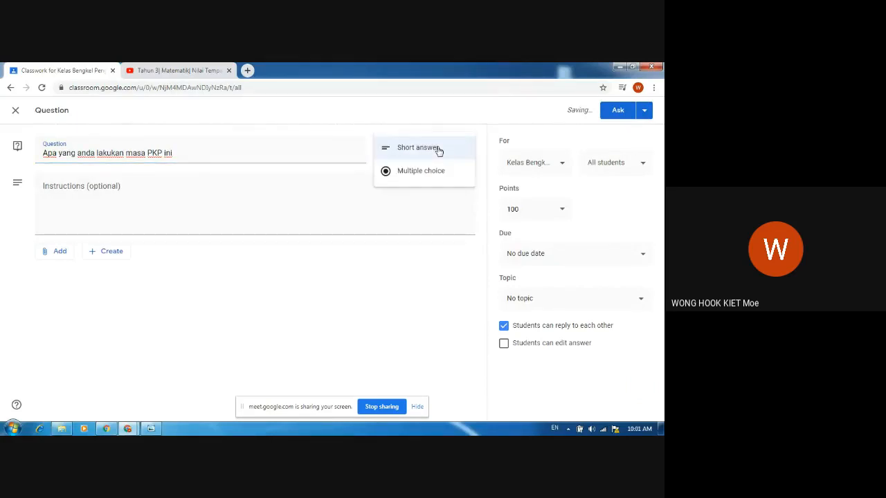
left_click(438, 149)
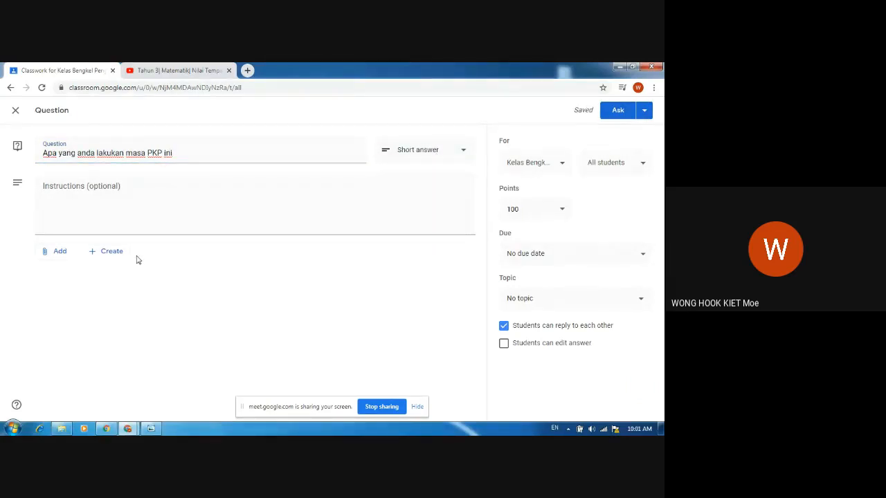
- Assign the question to the Bahasa Melayu topic and post it to the class
left_click(577, 303)
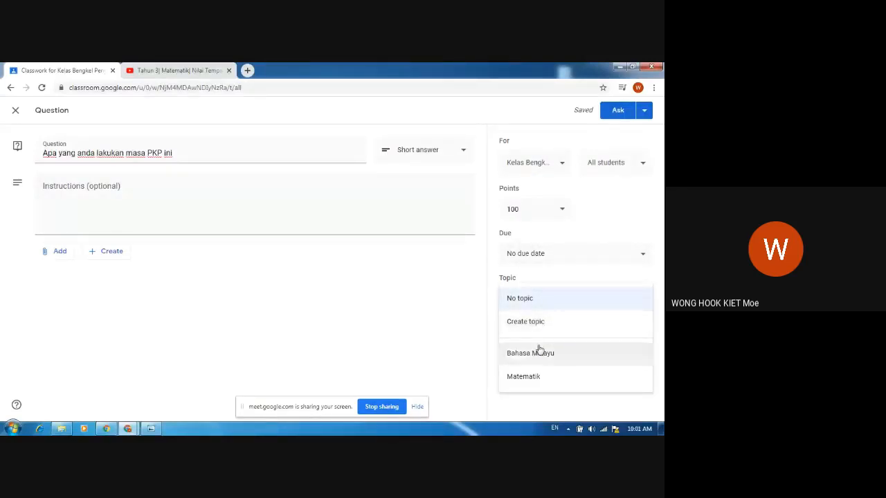
left_click(538, 351)
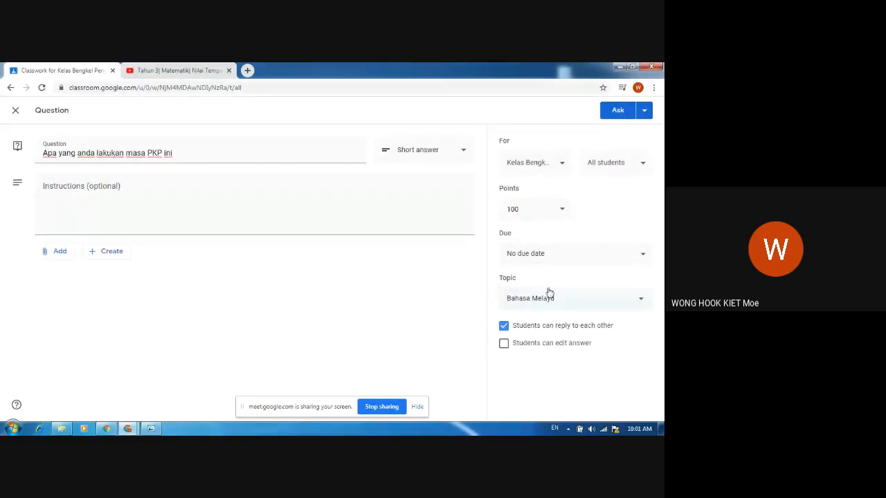
left_click(619, 112)
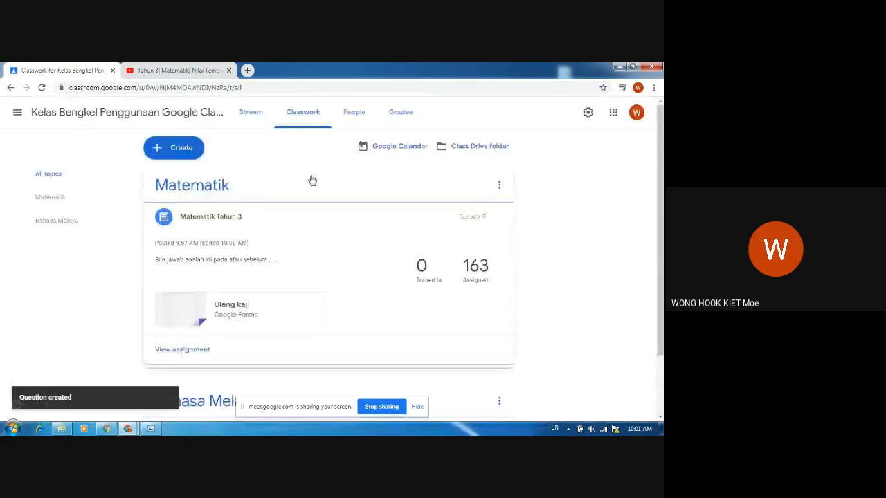
- Start a new class material and look through its options for adding and creating attachments
left_click(186, 151)
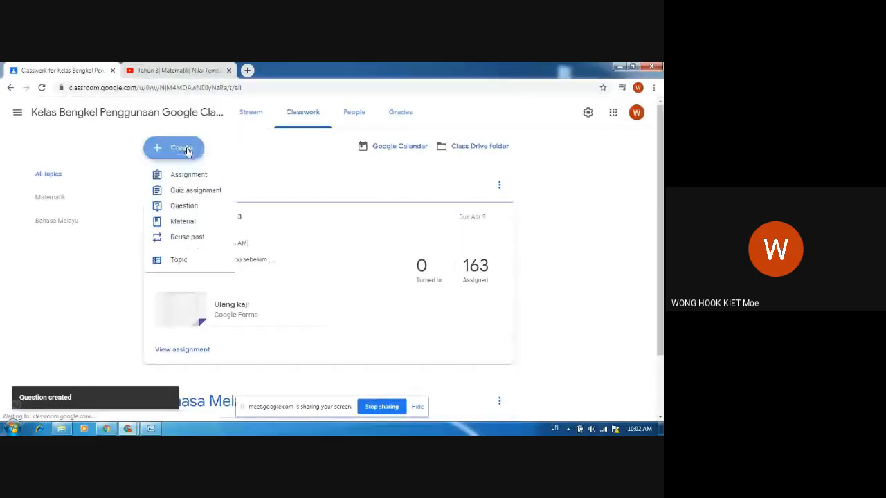
left_click(187, 220)
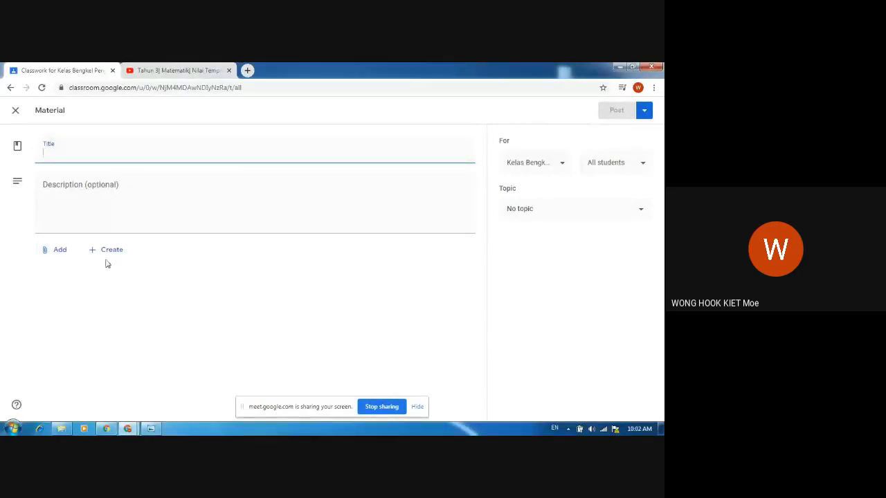
left_click(63, 258)
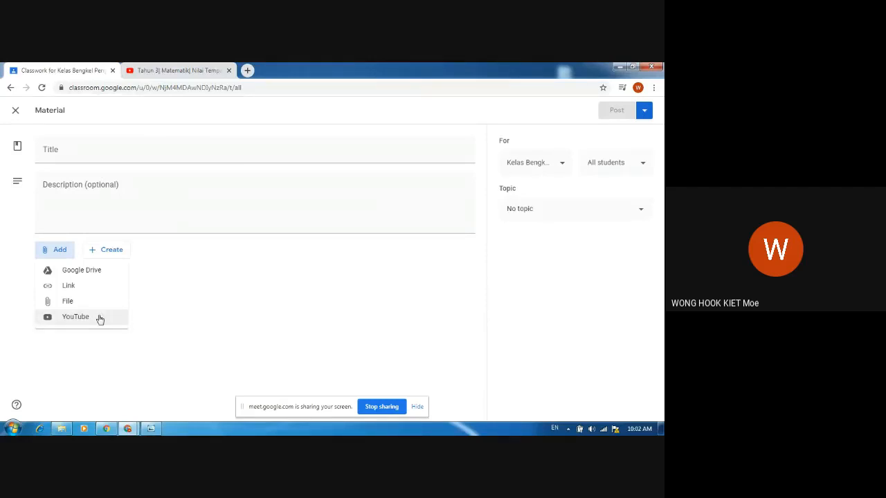
left_click(114, 252)
left_click(115, 252)
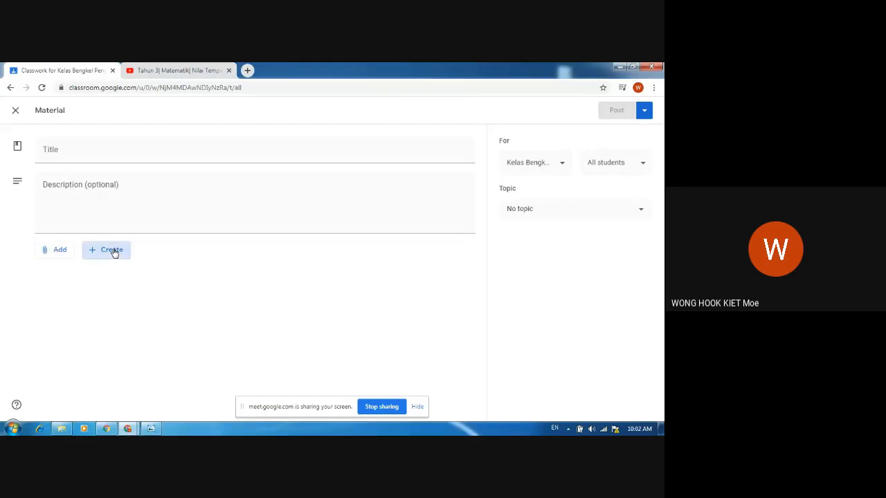
- Attach a new blank Google Slides presentation to the material, close the presentation, and leave the material without posting it
left_click(118, 286)
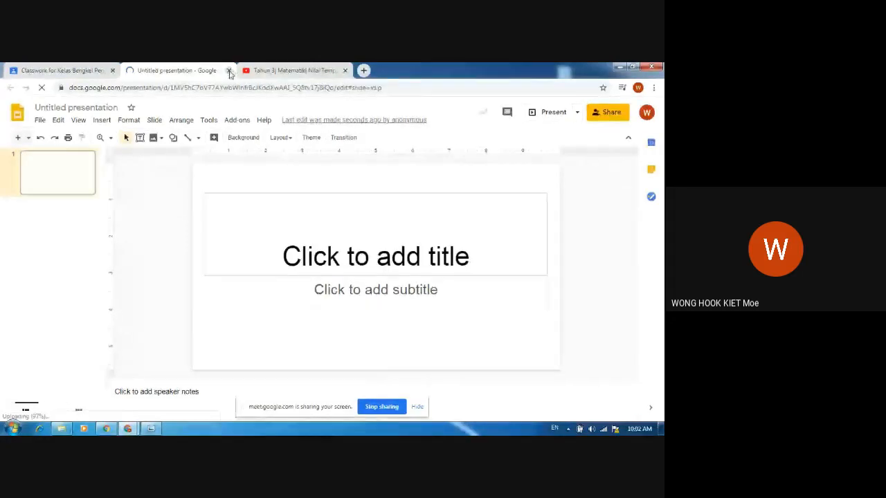
left_click(59, 70)
left_click(162, 70)
left_click(229, 71)
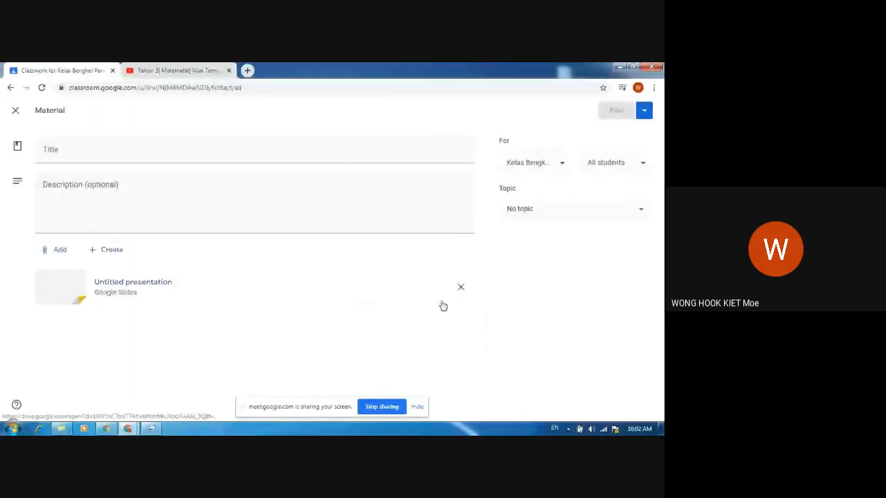
left_click(16, 112)
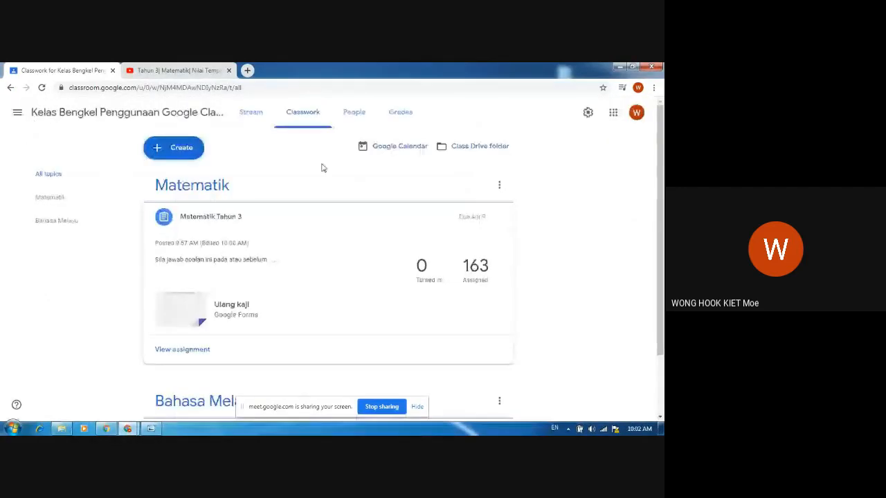
- Look at the classes offered for reusing a post, and close the list without choosing one
left_click(175, 147)
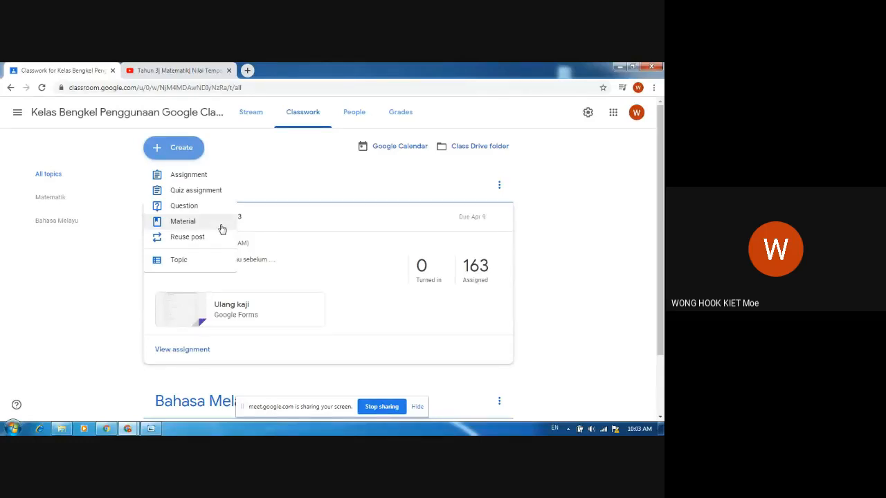
left_click(211, 236)
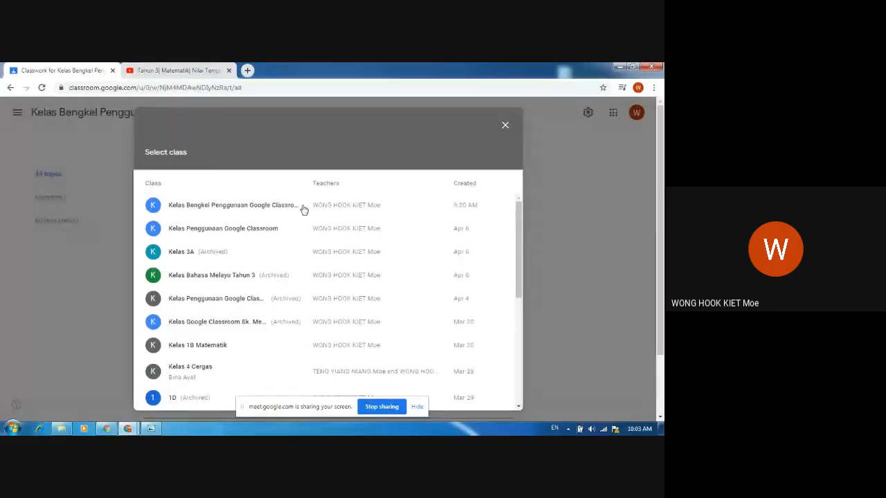
left_click(506, 126)
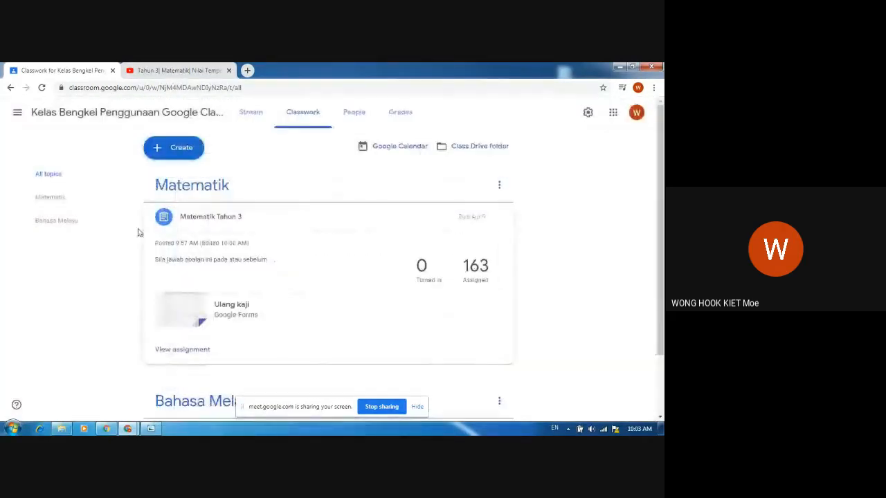
left_click(170, 151)
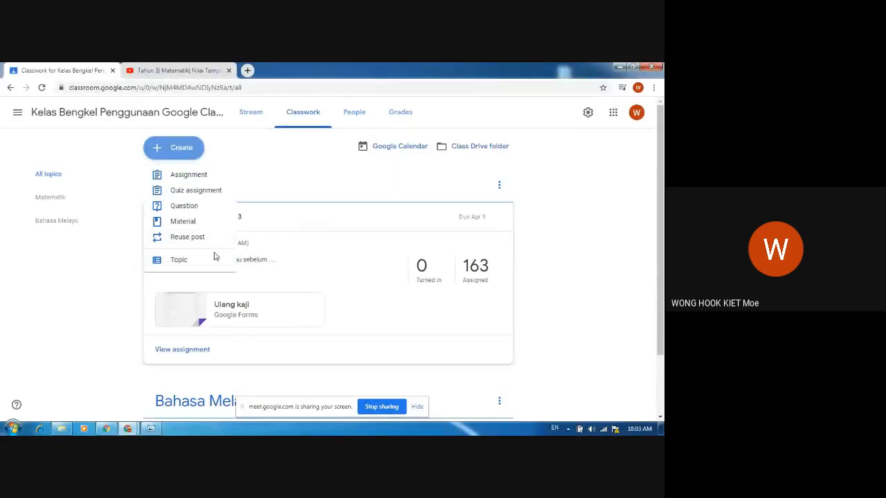
left_click(592, 238)
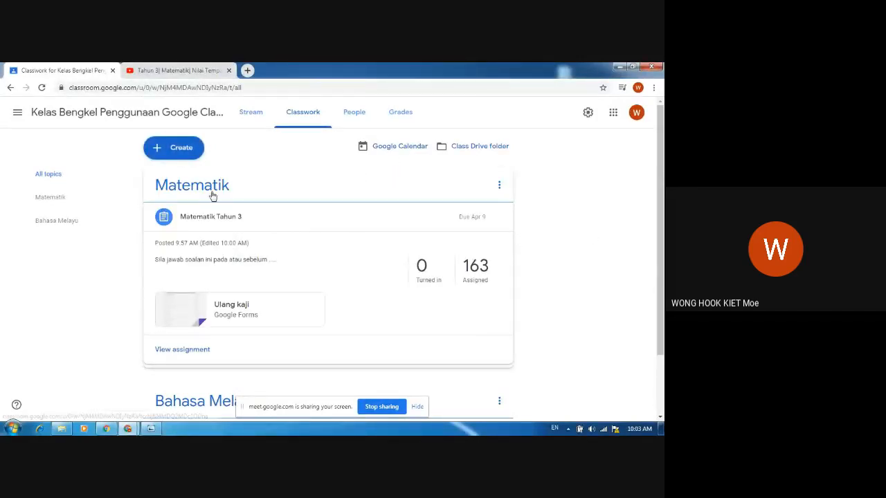
scroll(237, 229, "down", 1)
scroll(583, 238, "up", 1)
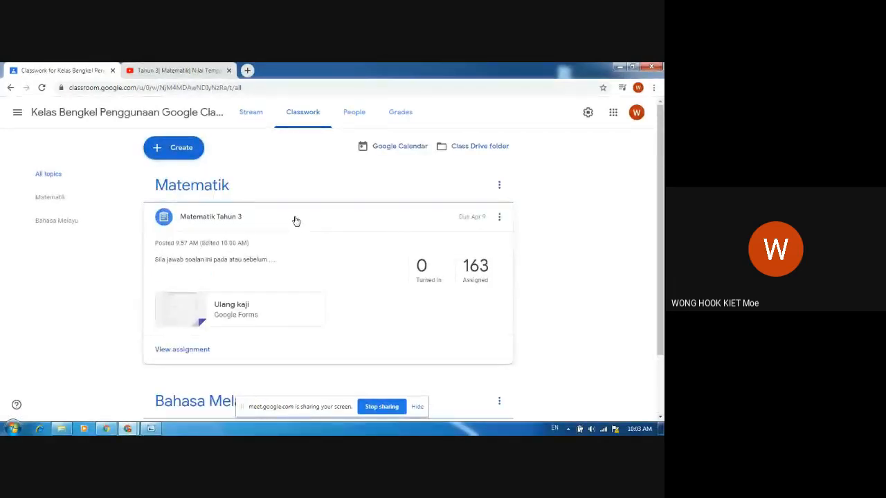
left_click(354, 111)
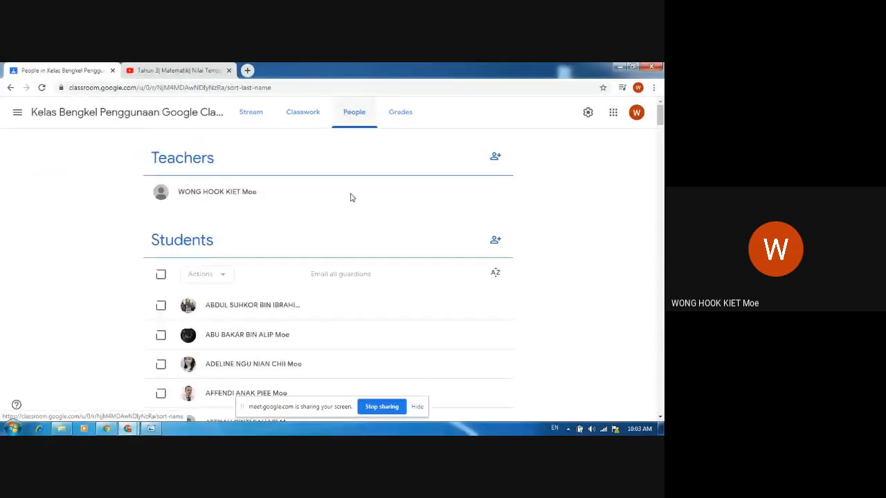
left_click(319, 115)
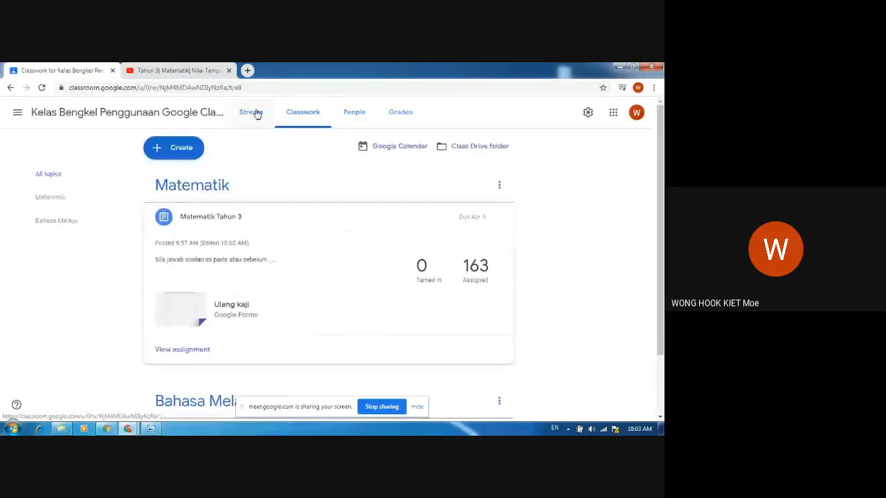
left_click(175, 70)
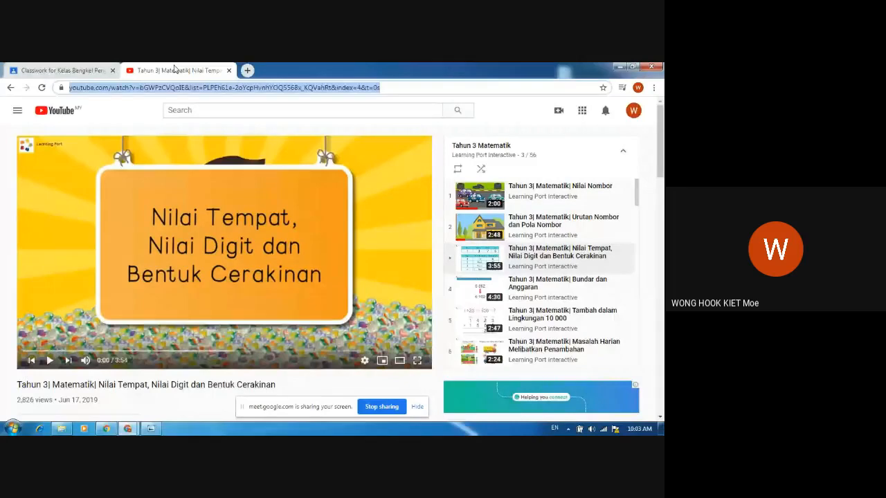
left_click(51, 68)
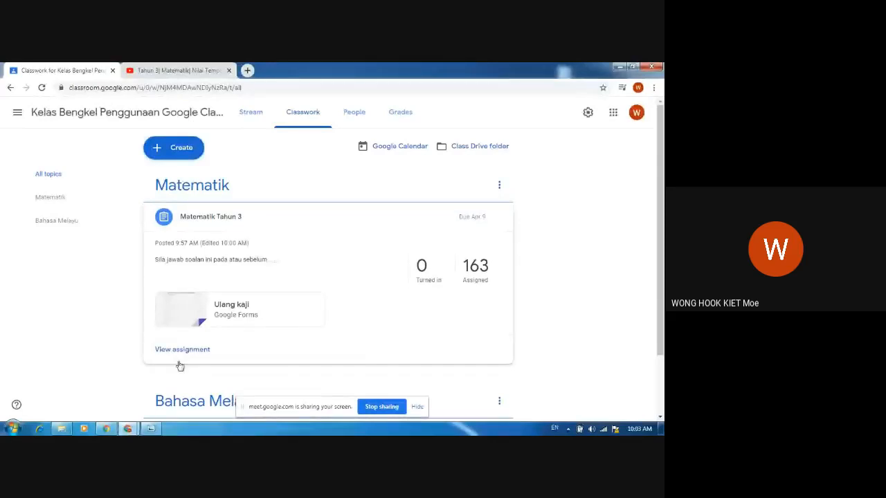
mouse_move(128, 428)
left_click(160, 408)
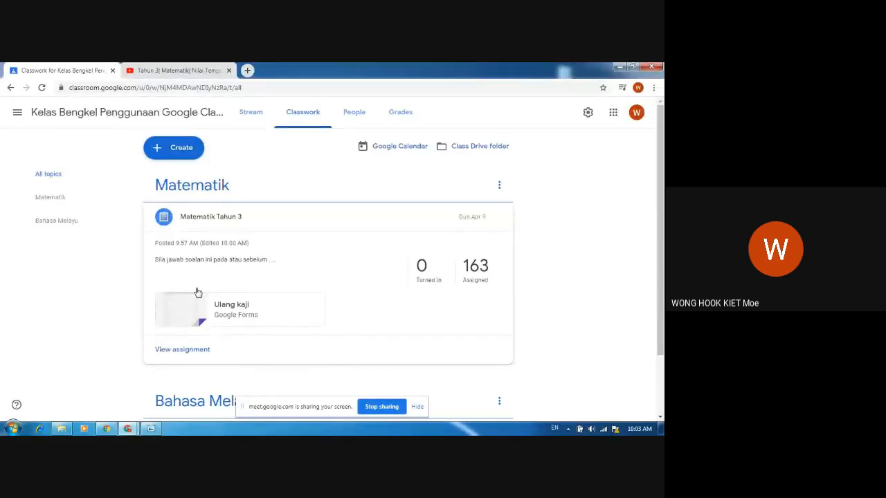
mouse_move(138, 430)
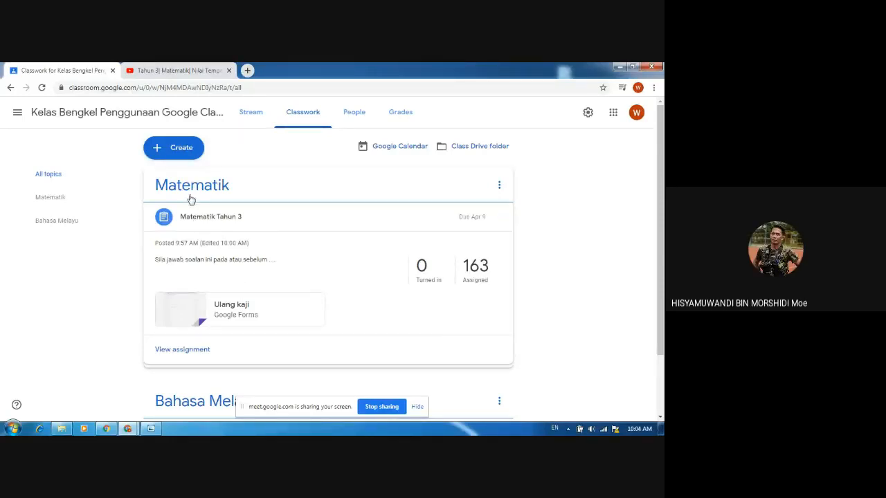
- Look over the Matematik and Bahasa Melayu topics, collapsing the Matematik Tahun 3 assignment and expanding the "Apa yang anda lakukan masa PKP ini" question
scroll(568, 253, "down", 1)
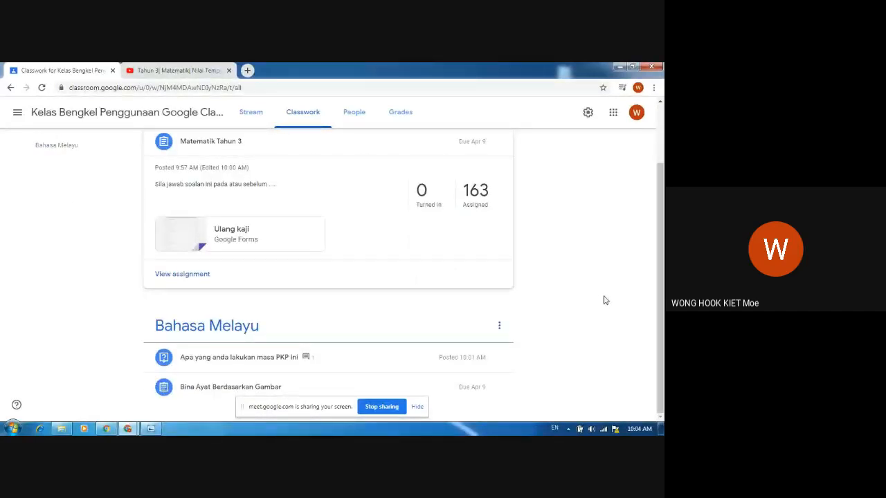
scroll(607, 311, "up", 1)
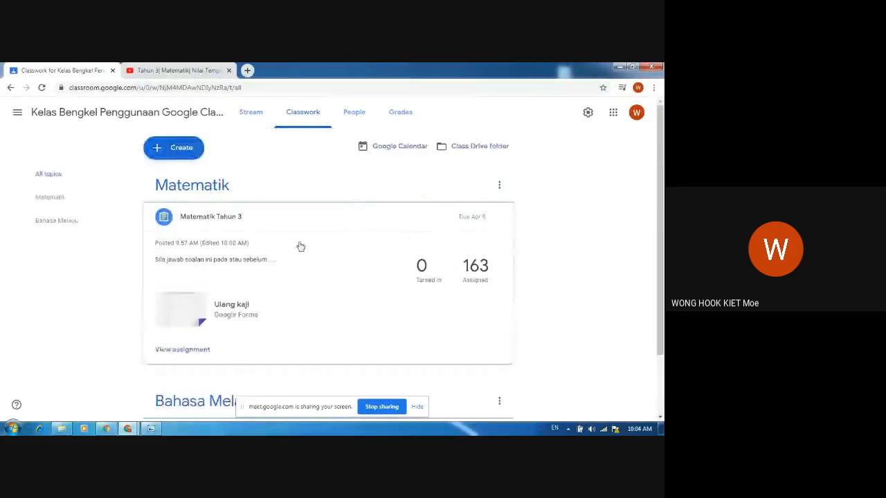
left_click(249, 218)
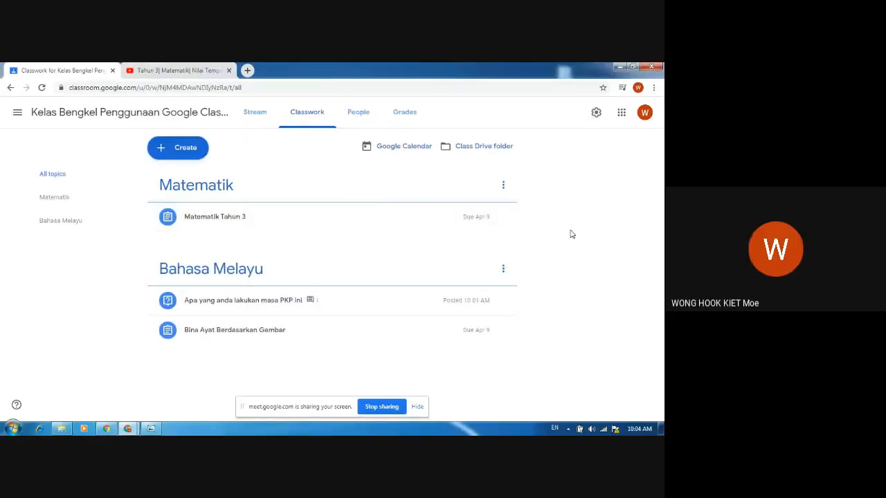
left_click(336, 305)
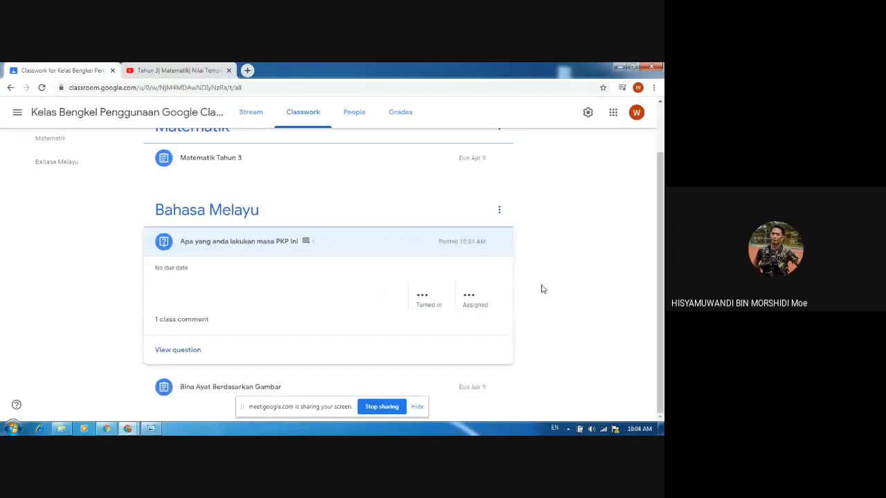
scroll(333, 340, "up", 1)
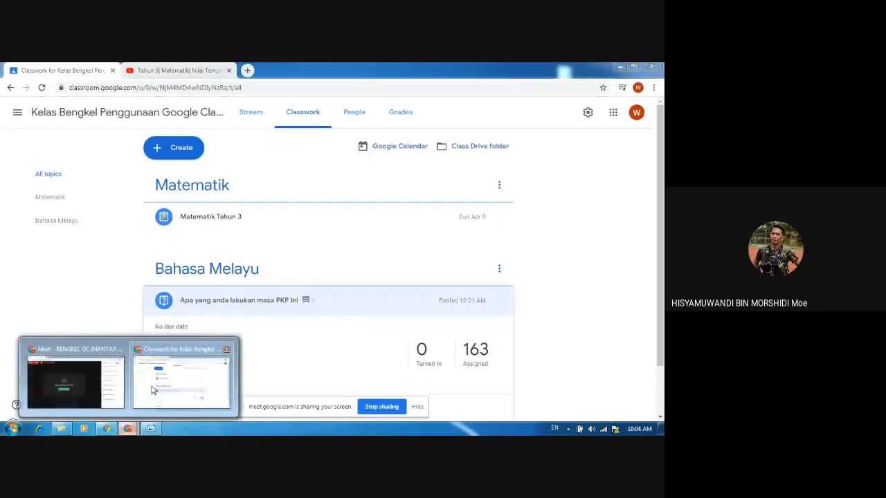
- Switch to the Google Meet window and close its chat
left_click(100, 389)
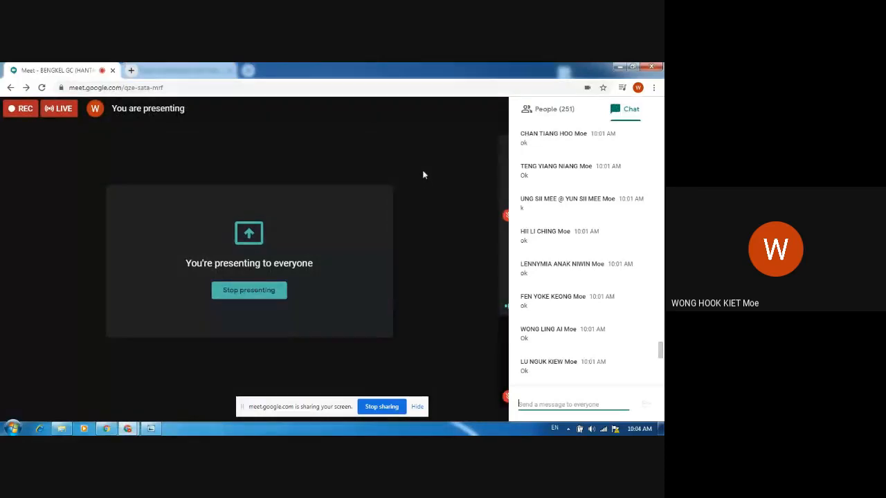
left_click(424, 174)
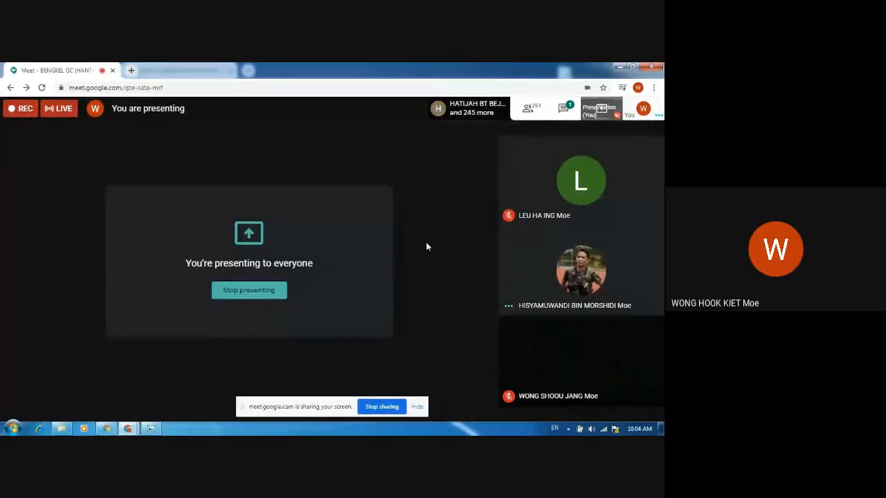
mouse_move(539, 389)
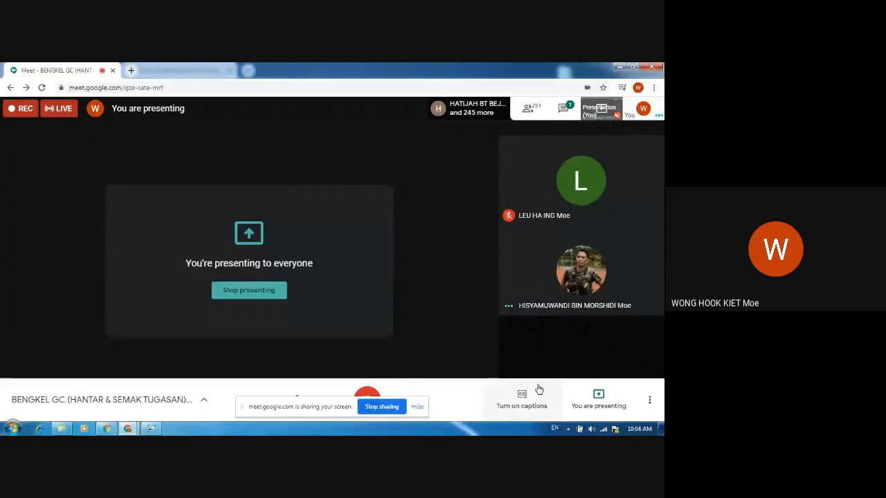
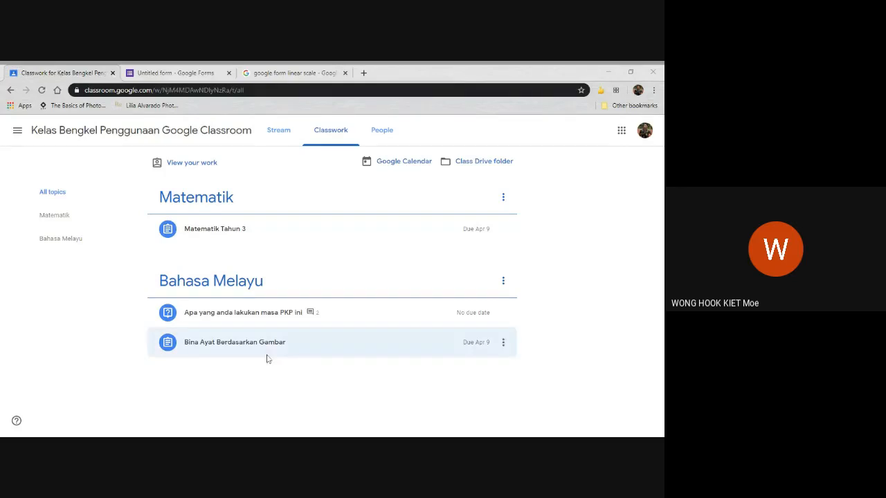
- Open the Matematik Tahun 3 assignment from the student account, dismiss the tip about adding files, and open the attached Ulang kaji form
left_click(217, 234)
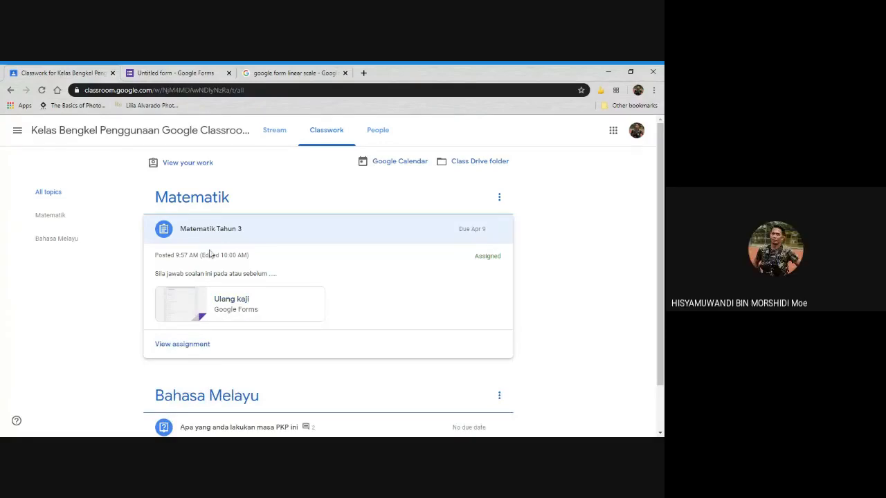
left_click(182, 344)
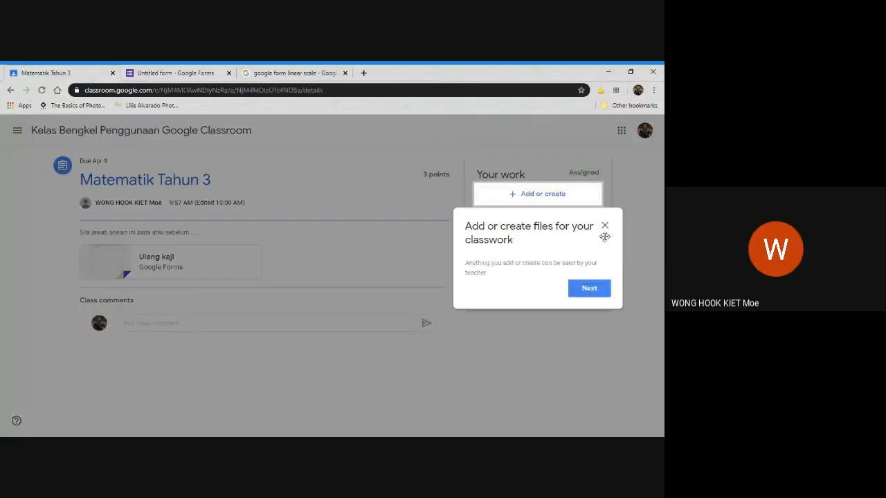
left_click(605, 227)
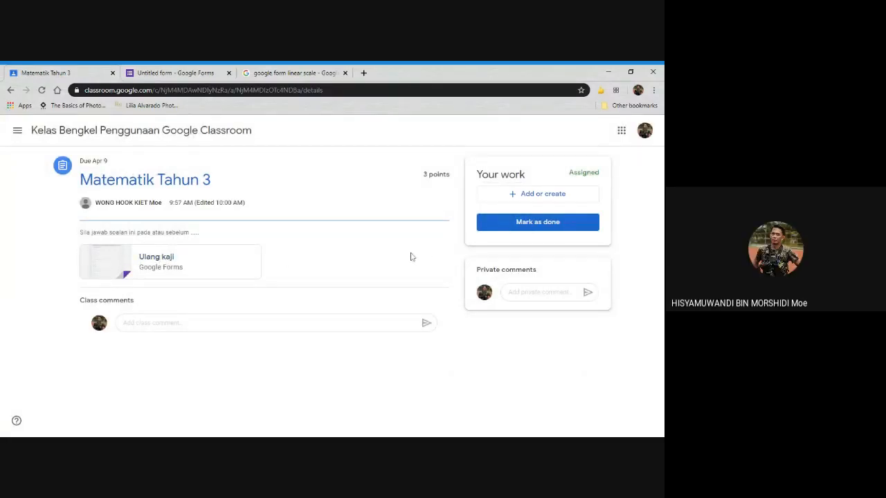
left_click(158, 261)
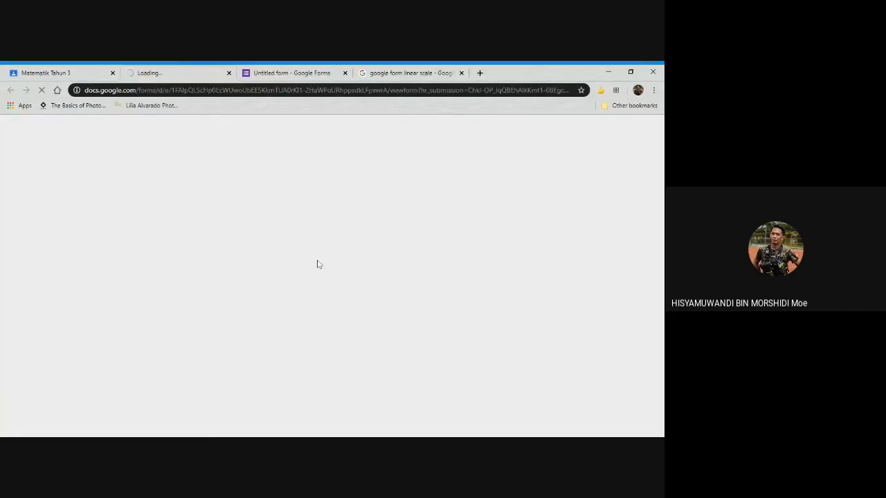
- Review the Ulang kaji questions and answer question 1 with 558, question 2 with 152 and question 3 with 6480
scroll(317, 265, "down", 7)
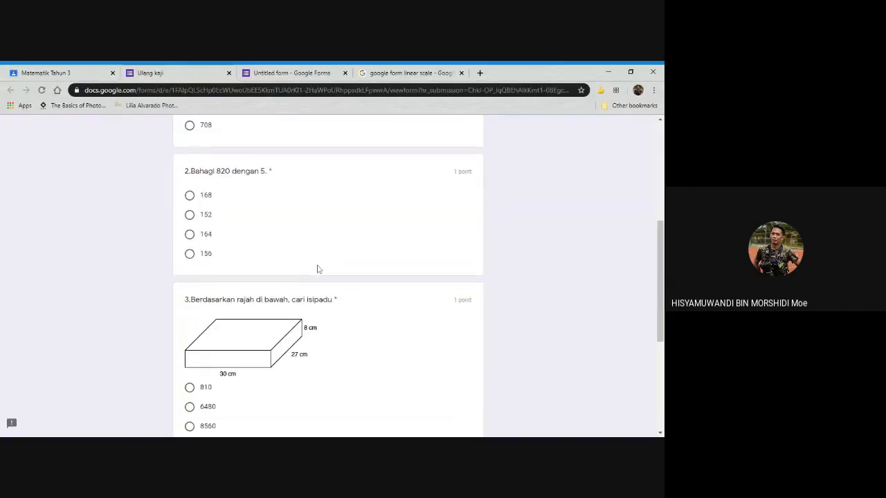
scroll(319, 275, "up", 4)
scroll(320, 275, "up", 3)
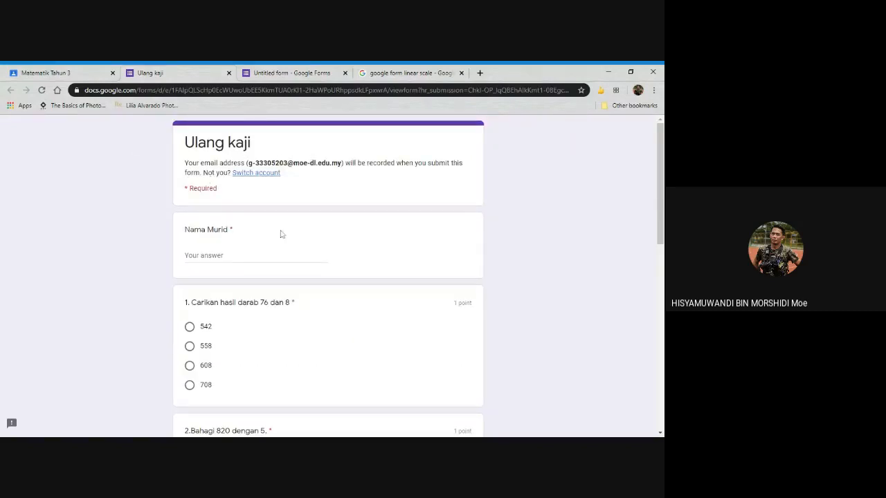
scroll(281, 234, "down", 2)
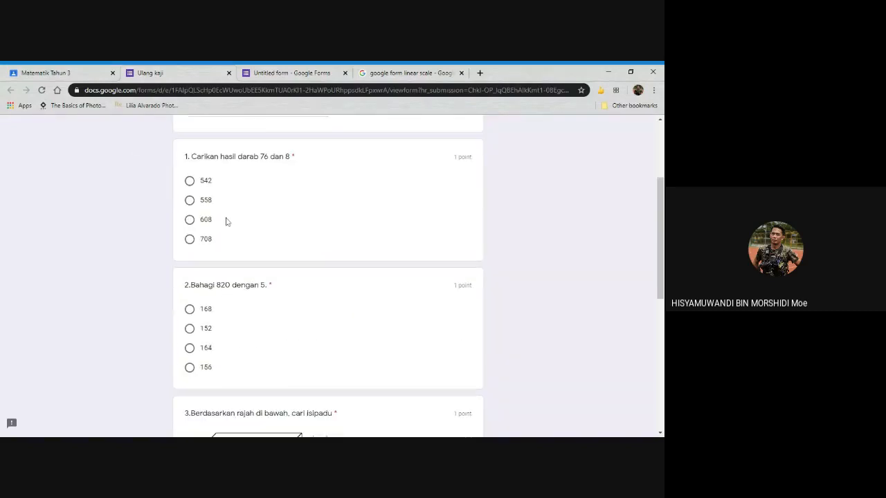
left_click(190, 201)
scroll(247, 229, "down", 2)
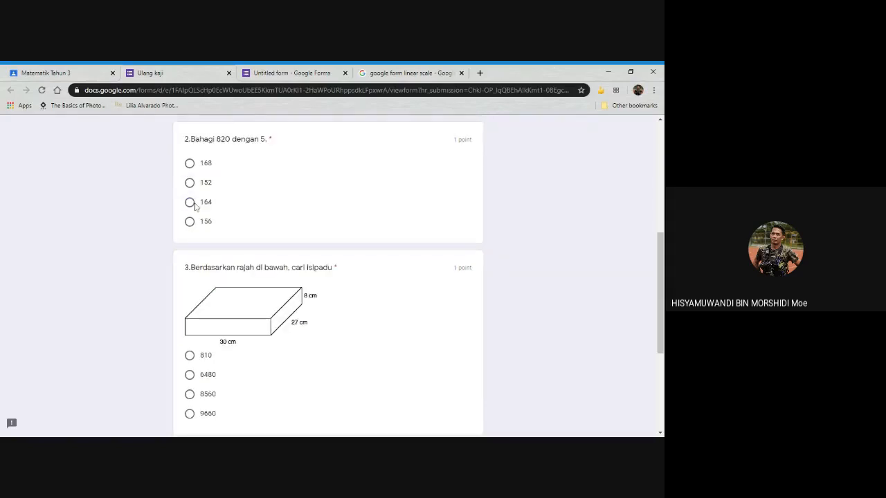
left_click(190, 181)
scroll(274, 229, "down", 3)
scroll(274, 229, "down", 1)
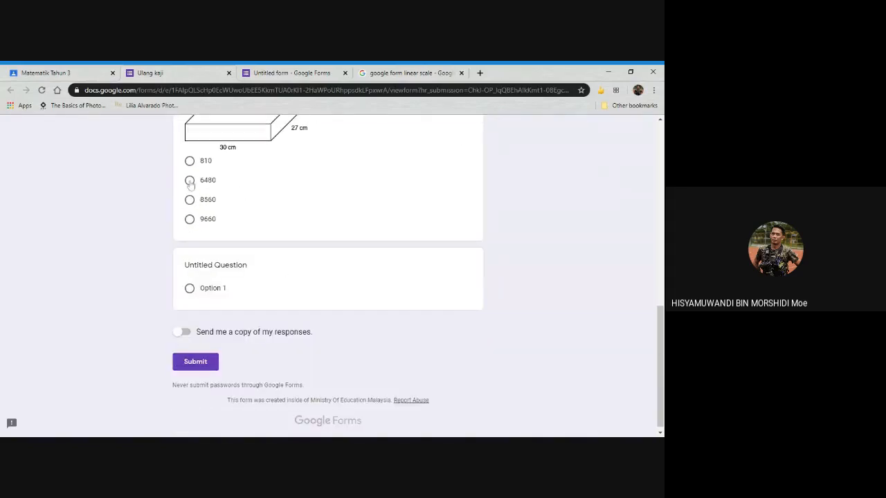
left_click(190, 180)
scroll(261, 241, "down", 1)
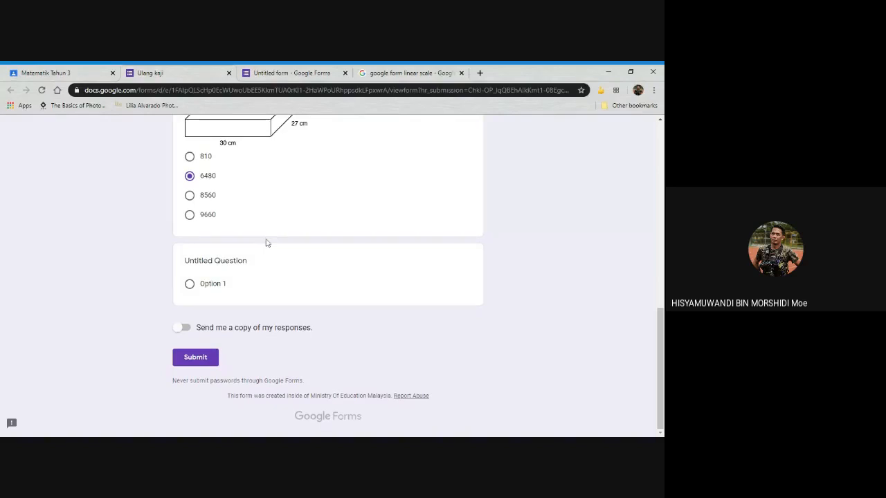
- Fill in the student's name in the required Nama Murid field and submit the Ulang kaji form
left_click(200, 358)
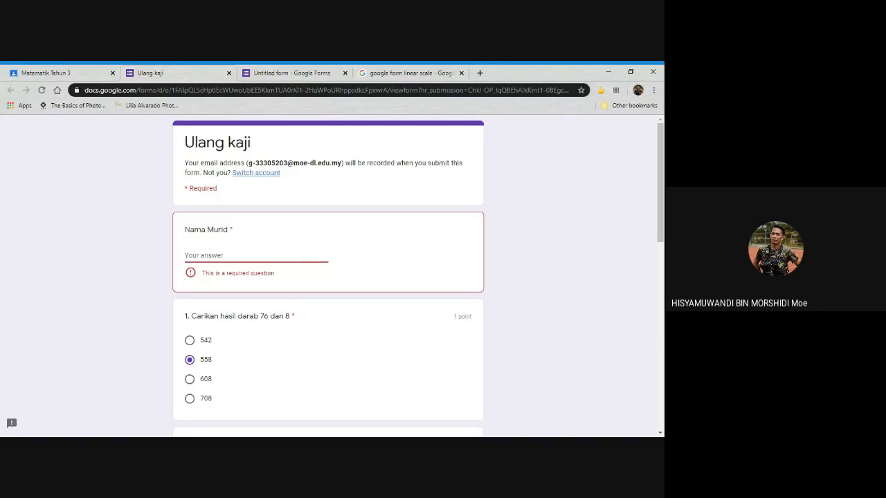
type("Hisya")
type("m")
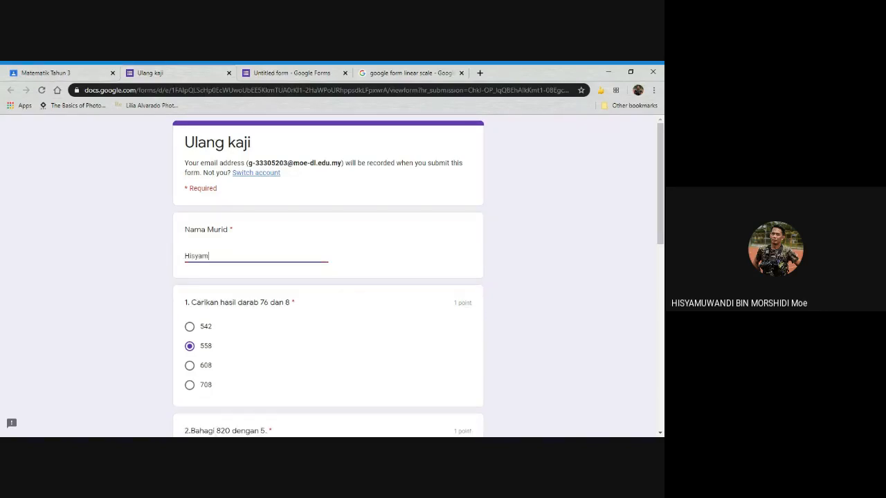
scroll(312, 284, "down", 10)
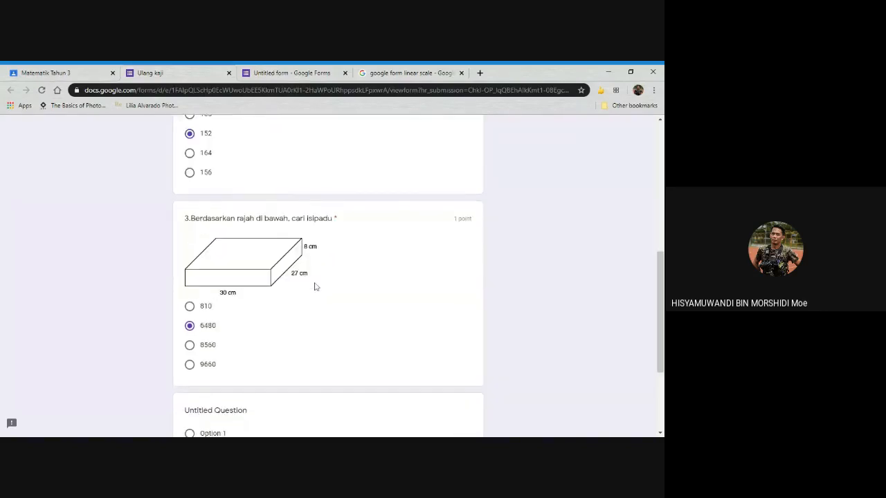
left_click(206, 360)
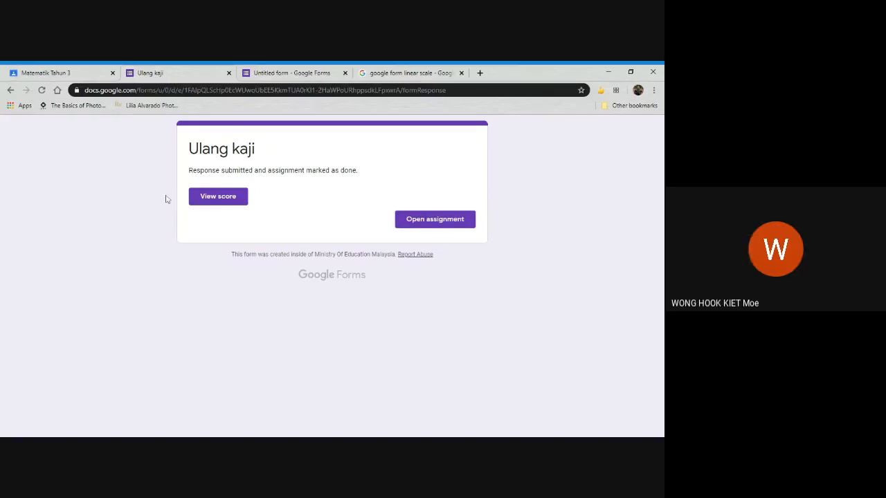
- View the score of the submitted Ulang kaji quiz and examine the total points and the marked answers
left_click(217, 199)
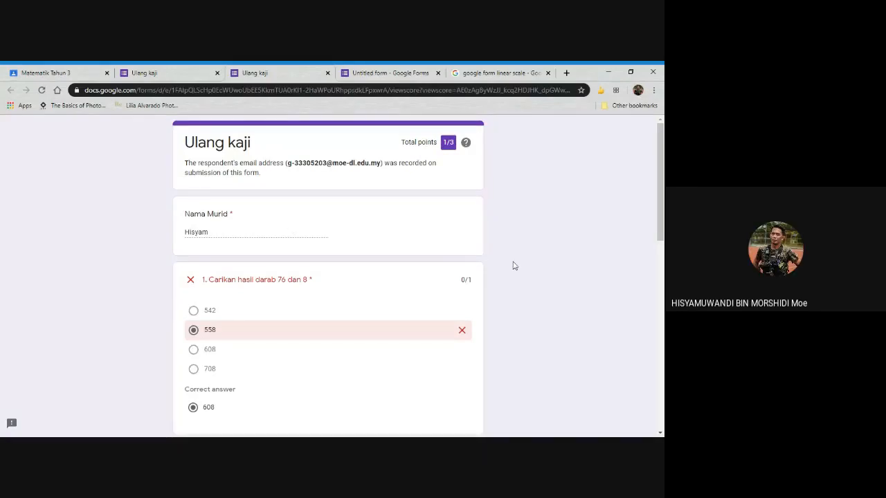
scroll(513, 265, "down", 5)
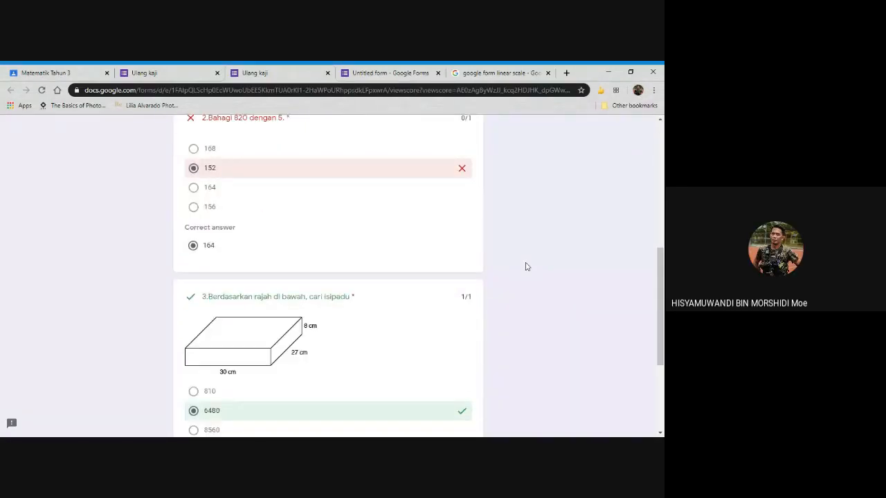
scroll(526, 267, "down", 5)
scroll(526, 268, "up", 10)
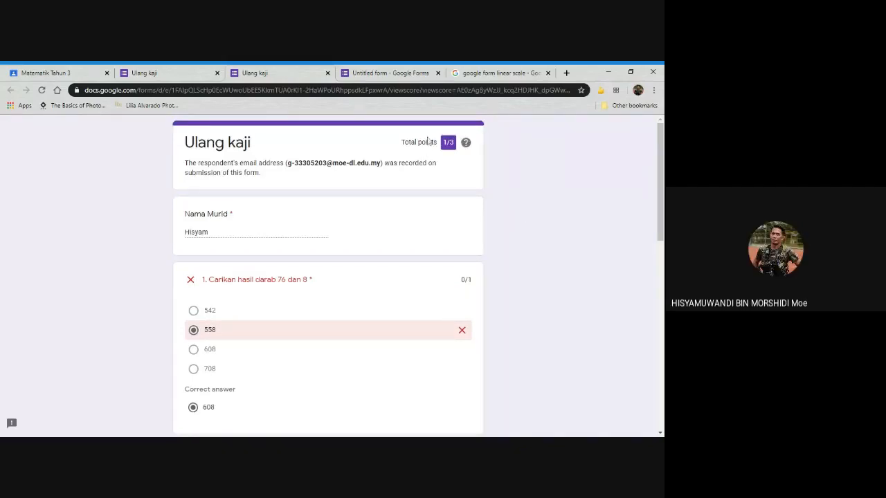
left_click_drag(434, 129, 442, 149)
left_click(458, 160)
scroll(394, 272, "down", 11)
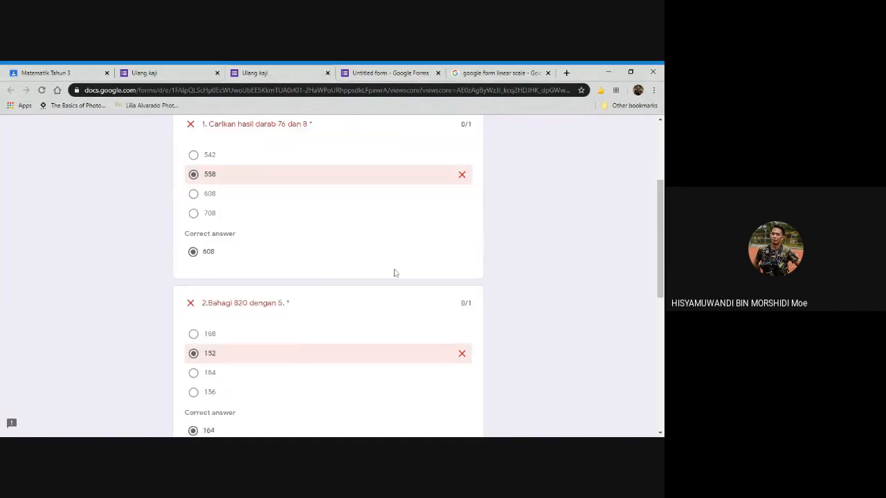
- Close the score page and open the Matematik Tahun 3 assignment from the form's submission confirmation
left_click(328, 73)
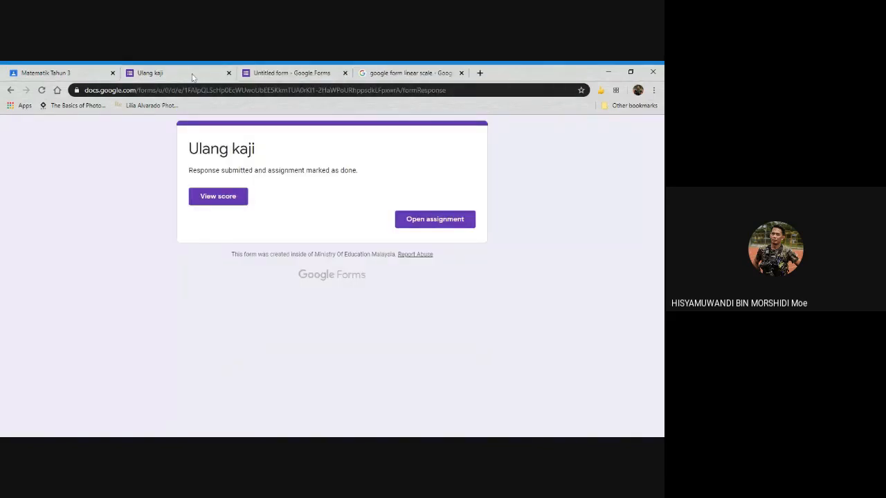
left_click(428, 216)
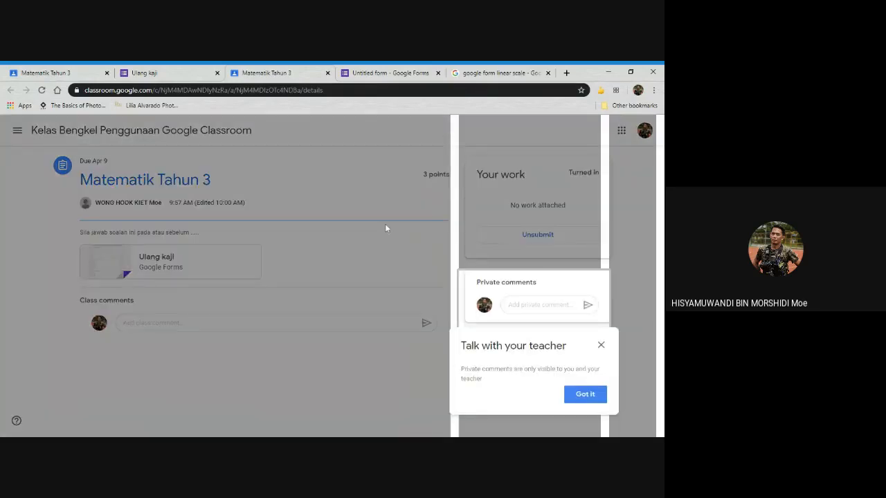
- Dismiss the private comments tip, close the duplicate assignment page and the submitted Ulang kaji form, and return to the remaining Matematik Tahun 3 page
left_click(605, 347)
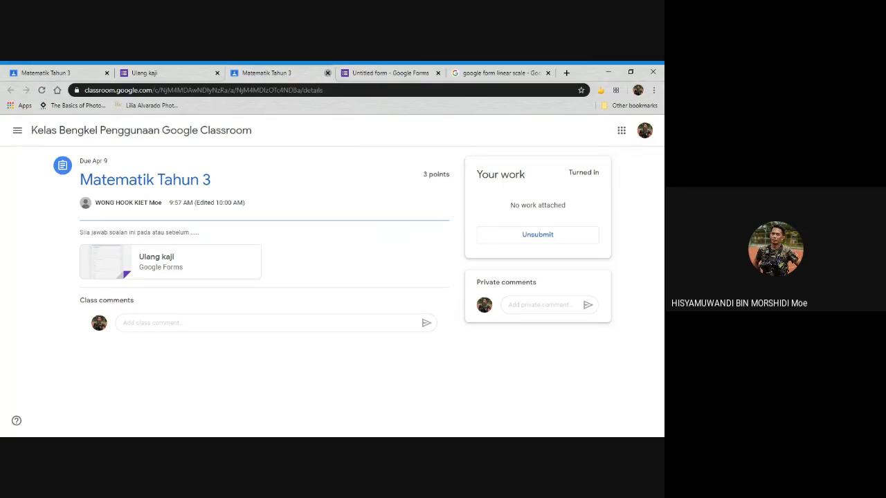
left_click(327, 73)
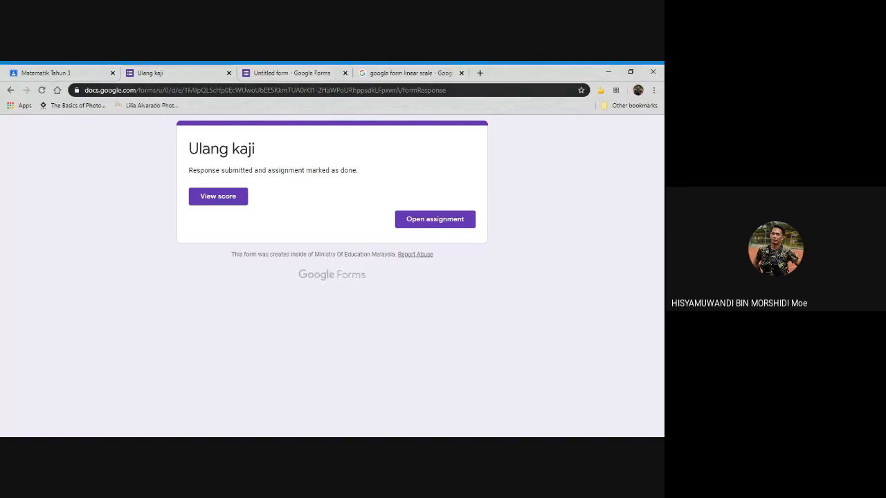
left_click(302, 77)
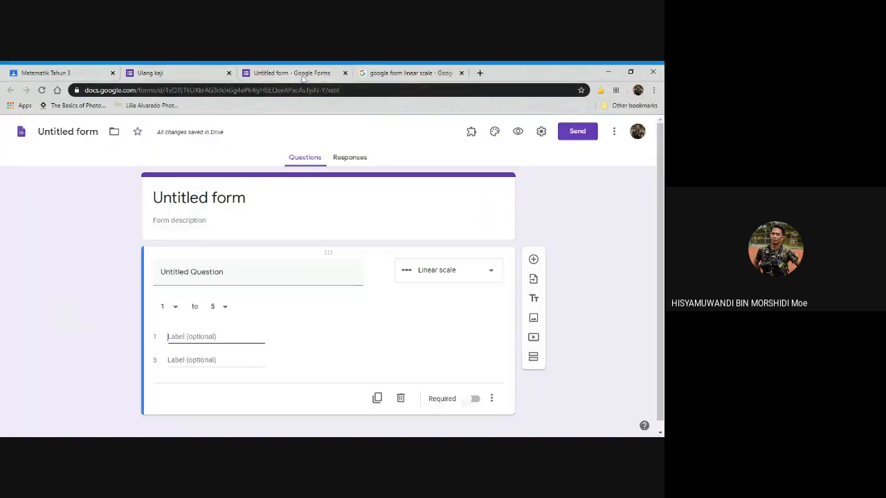
left_click(180, 76)
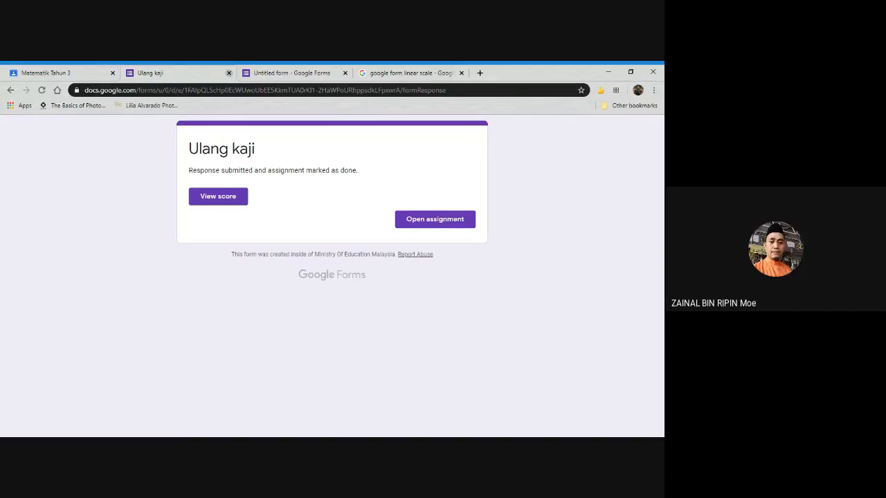
left_click(228, 73)
left_click(90, 74)
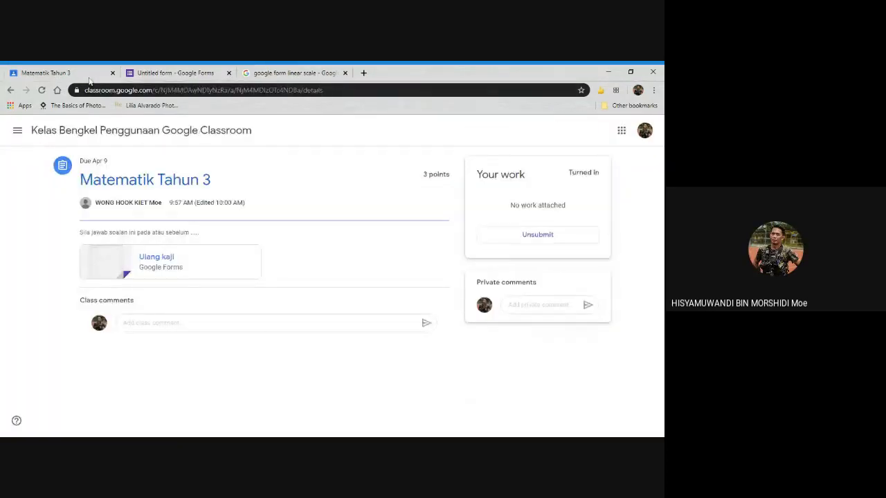
- Go to the classwork of Kelas Bengkel Penggunaan Google Classroom and open the Bahasa Melayu question "Apa yang anda lakukan masa PKP ini"
left_click(17, 130)
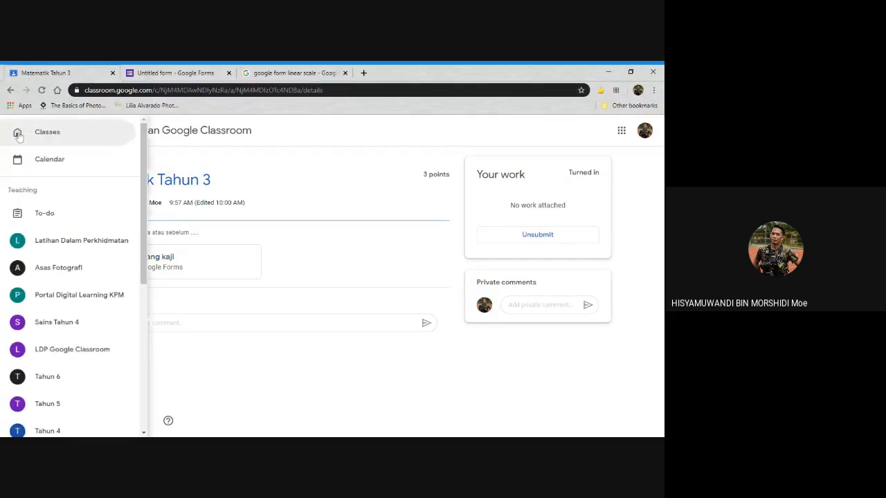
left_click(45, 134)
left_click(101, 177)
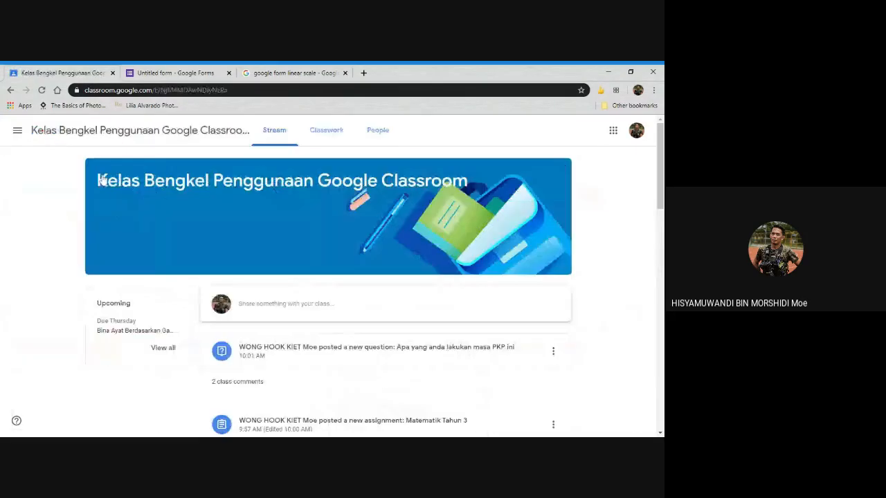
scroll(346, 294, "down", 3)
scroll(346, 286, "up", 3)
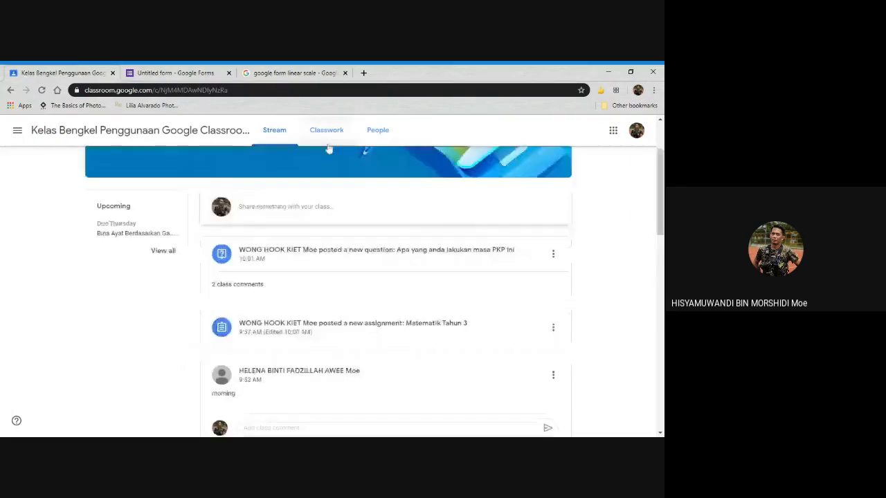
left_click(326, 131)
scroll(338, 256, "down", 1)
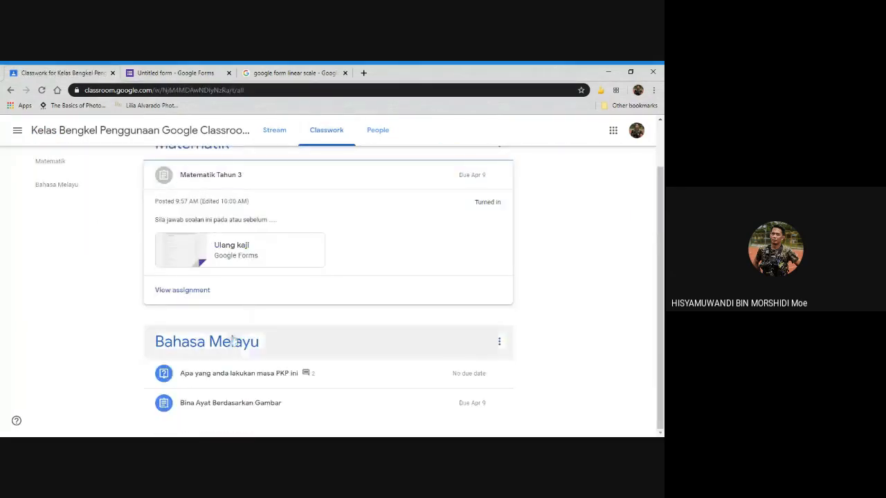
left_click(238, 377)
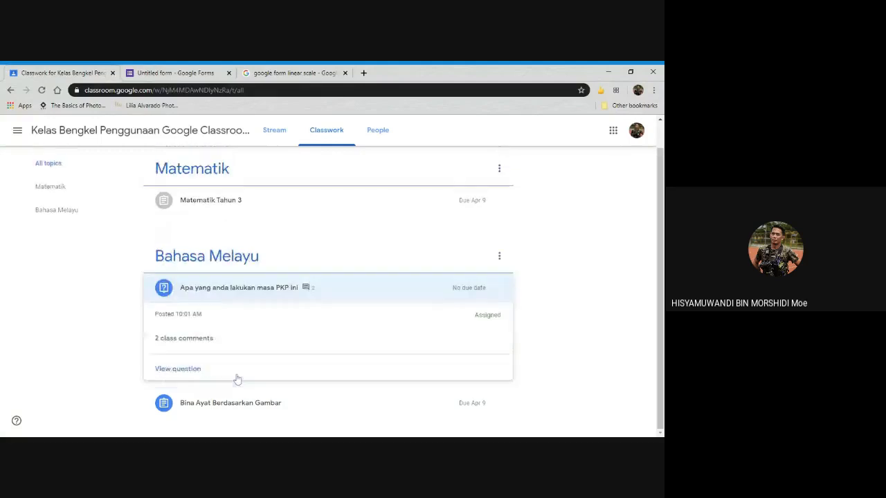
left_click(174, 368)
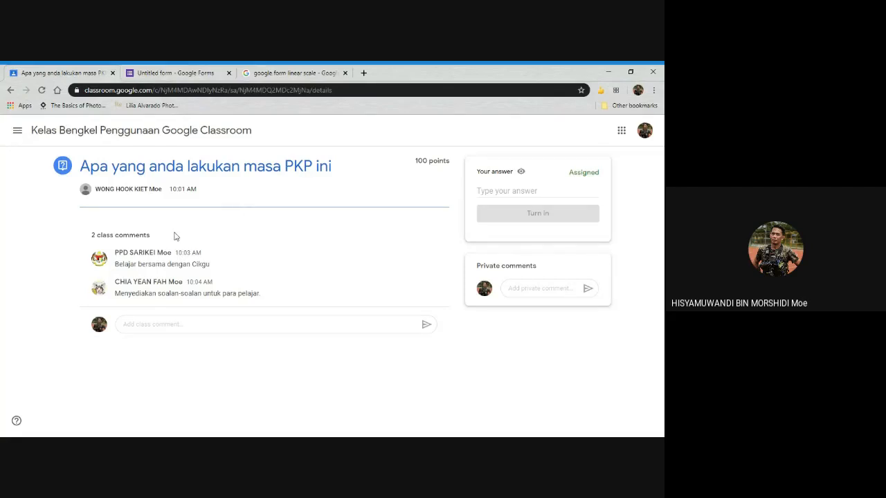
- Answer the question with "belajar google classroom.", turn it in, and point out the class and private comment fields
left_click(504, 190)
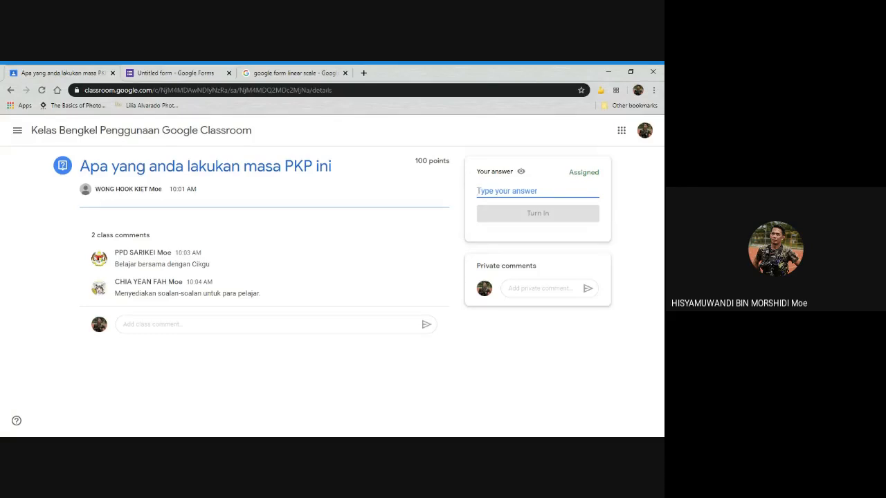
type("belaj")
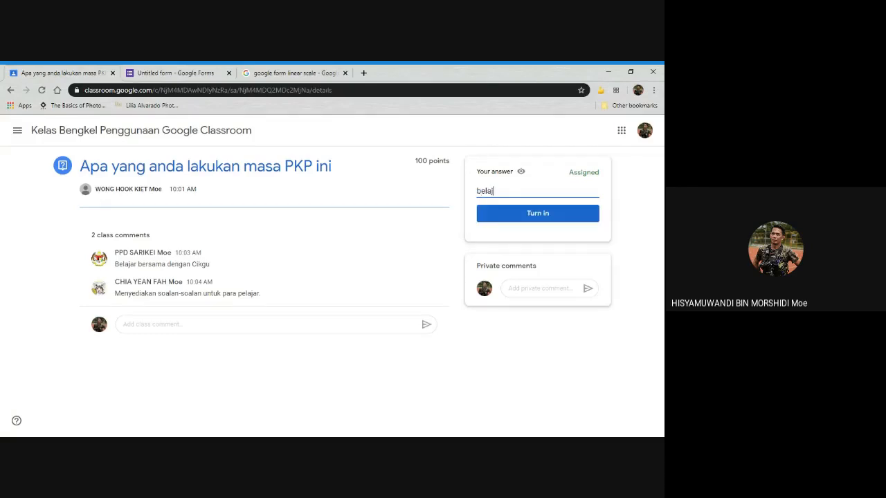
type("ar google class")
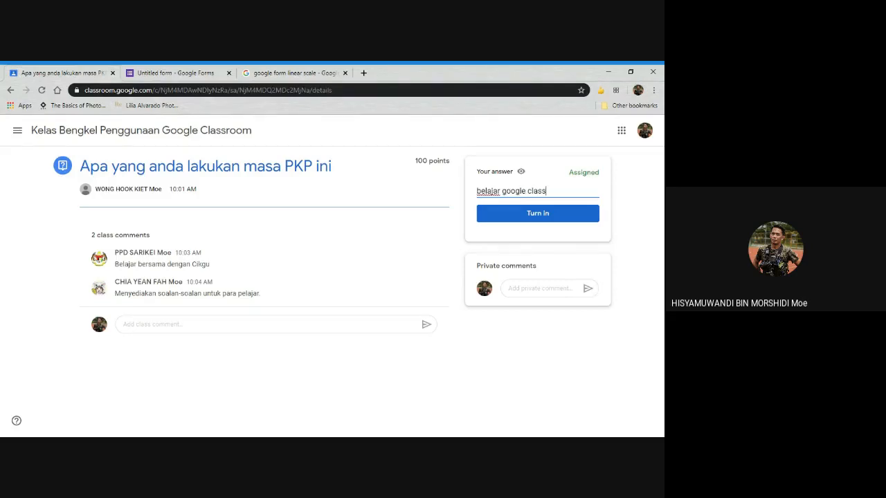
type("room.")
left_click(544, 216)
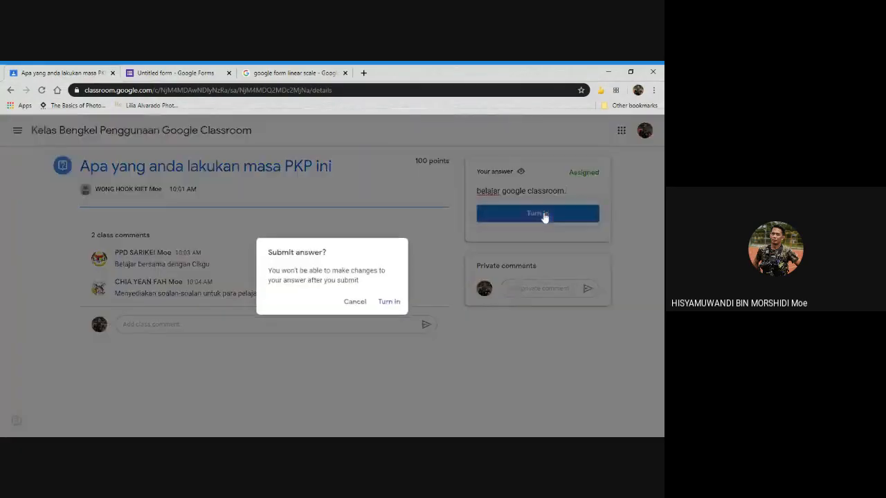
left_click(389, 302)
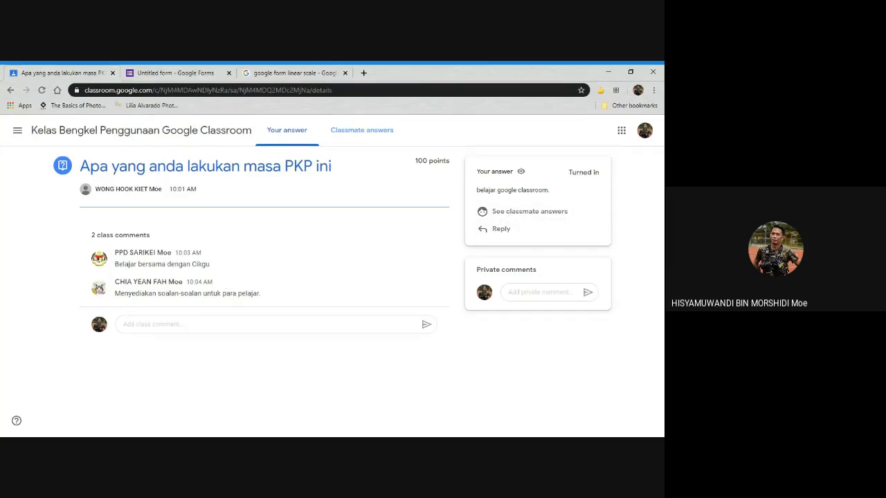
left_click(207, 324)
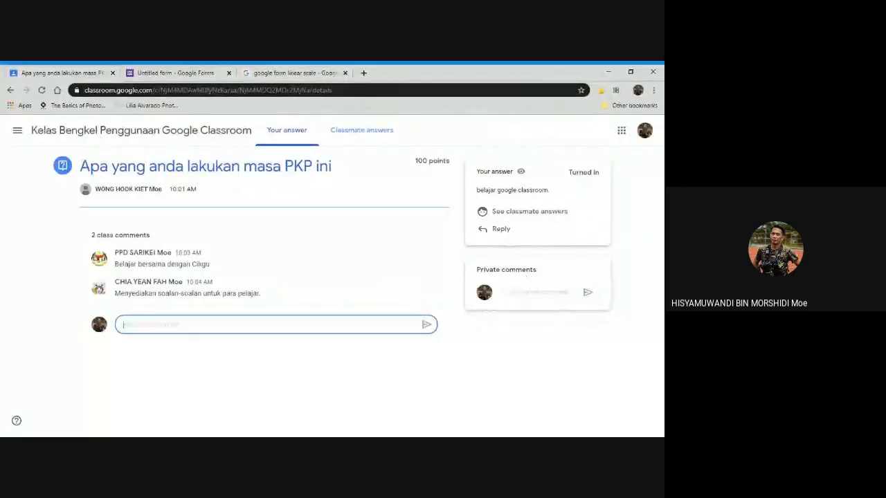
left_click(533, 292)
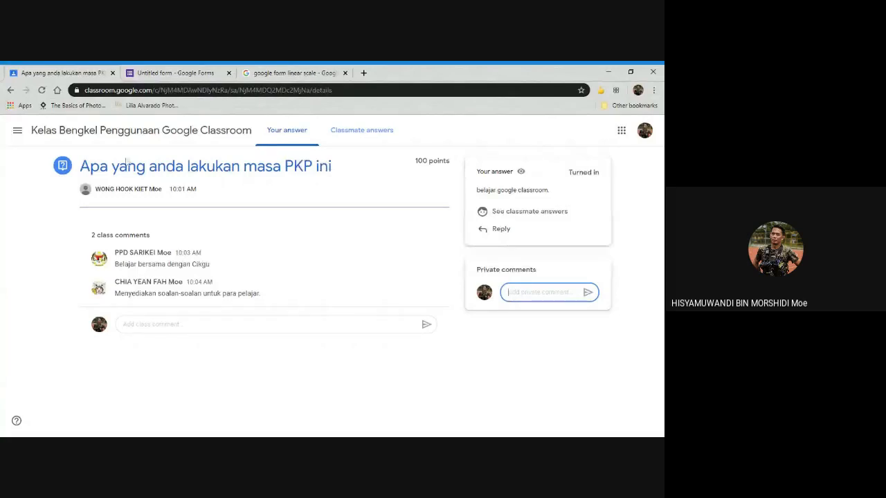
- Return to the classwork of Kelas Bengkel Penggunaan Google Classroom, open the assignment Bina Ayat Berdasarkan Gambar and dismiss its private comments tip
left_click(18, 130)
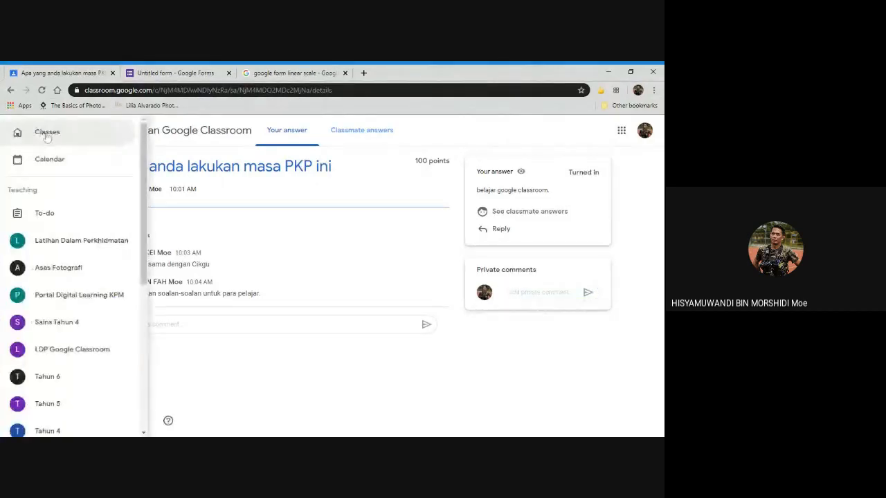
left_click(47, 133)
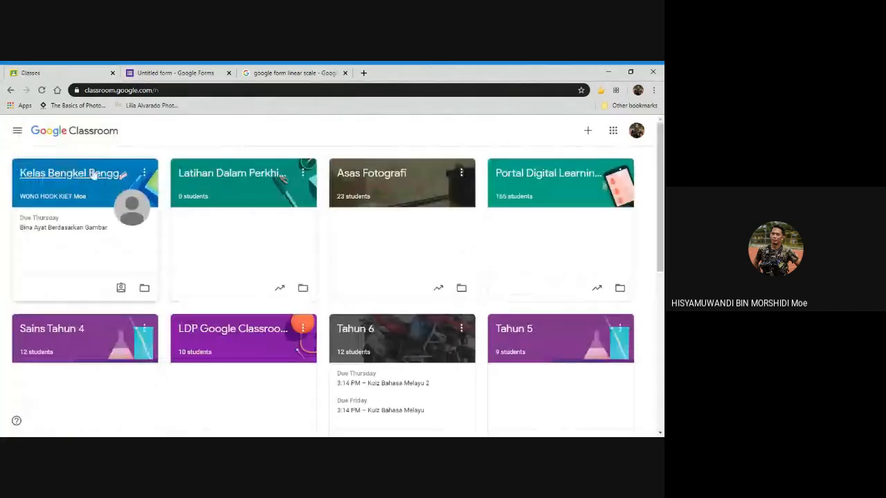
left_click(97, 175)
scroll(392, 288, "down", 2)
scroll(393, 282, "up", 3)
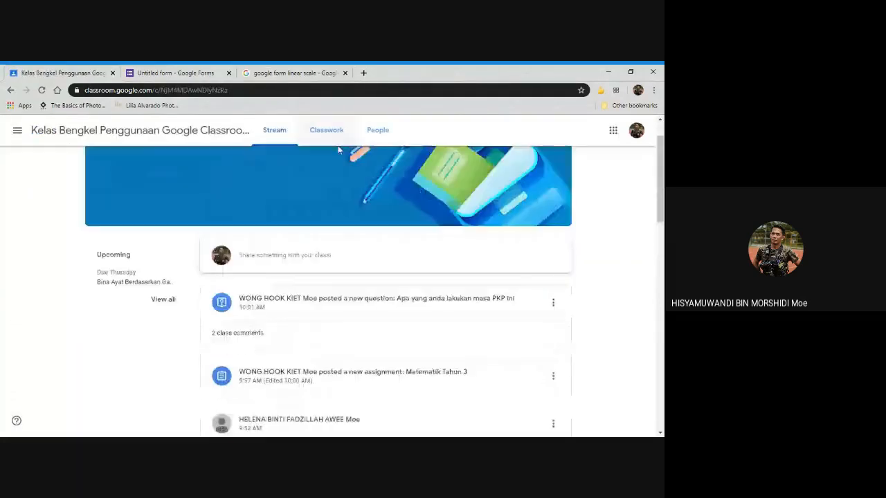
left_click(332, 135)
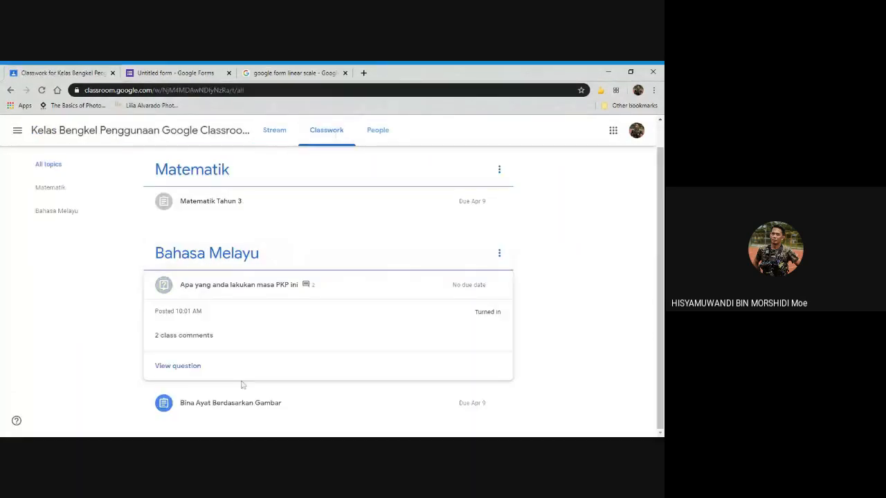
left_click(214, 407)
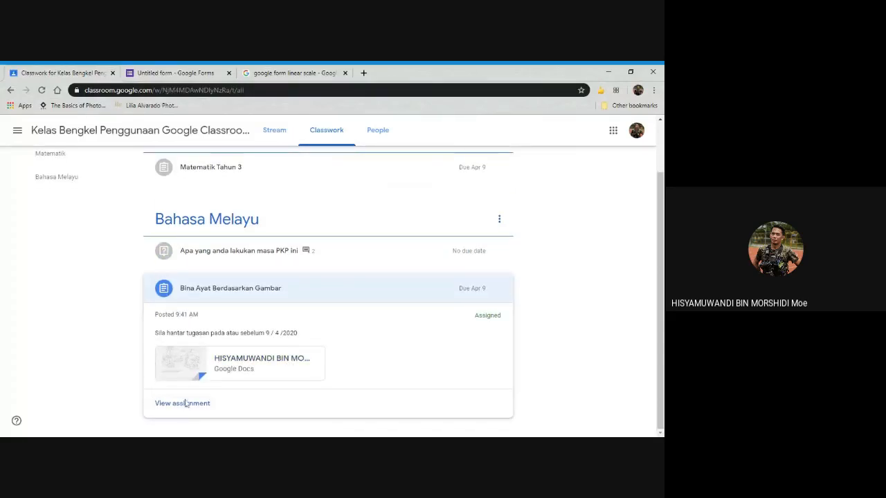
left_click(182, 404)
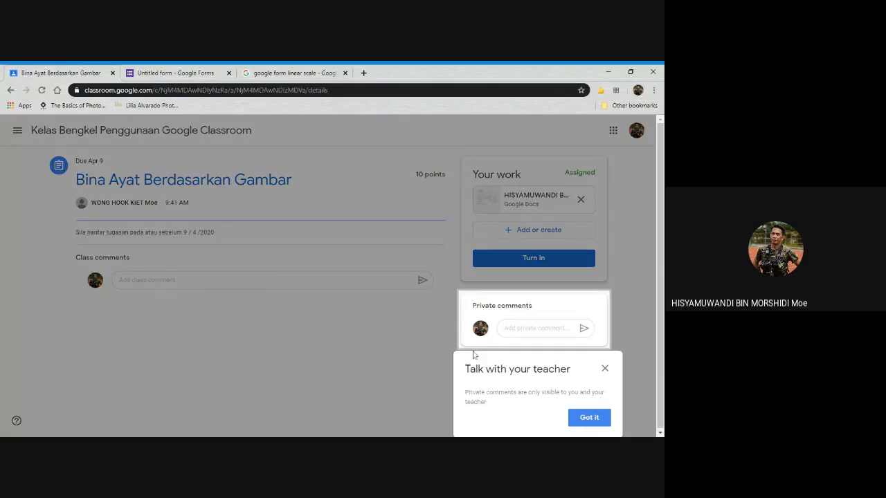
left_click(595, 420)
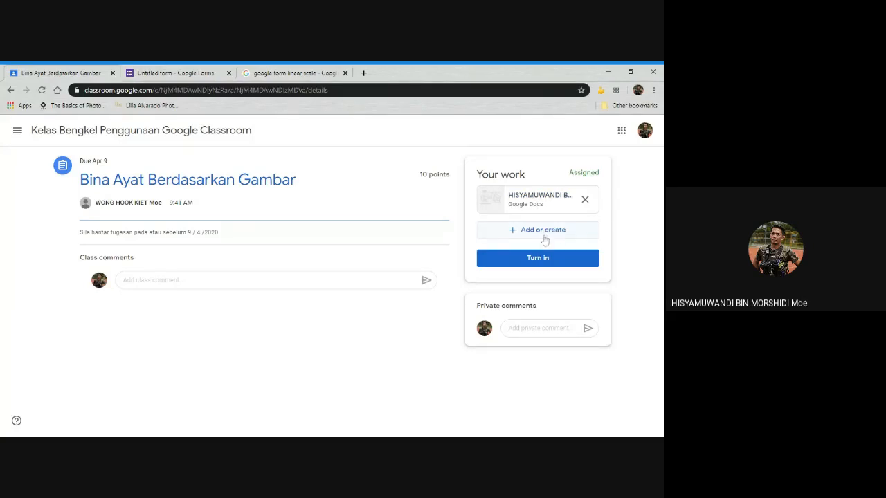
- Open the attached Google Docs worksheet and fill answer row 1 with a person's first name followed by "membina istana pasir."
left_click(531, 198)
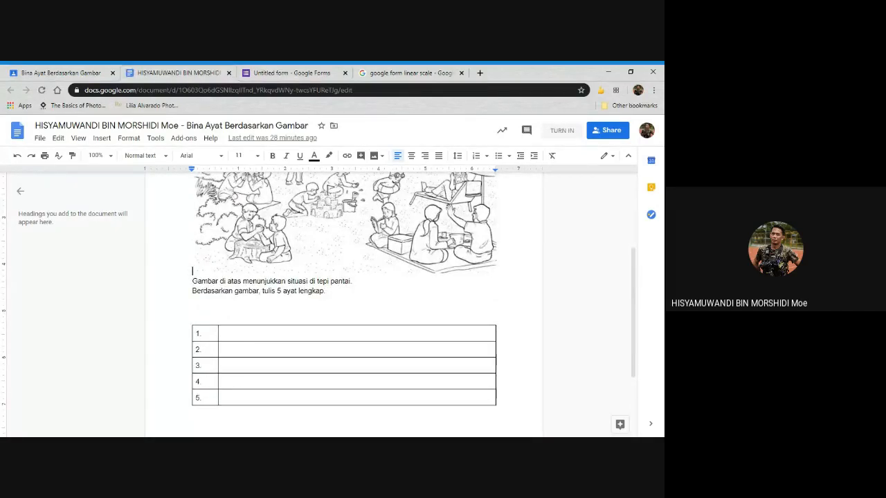
left_click(222, 334)
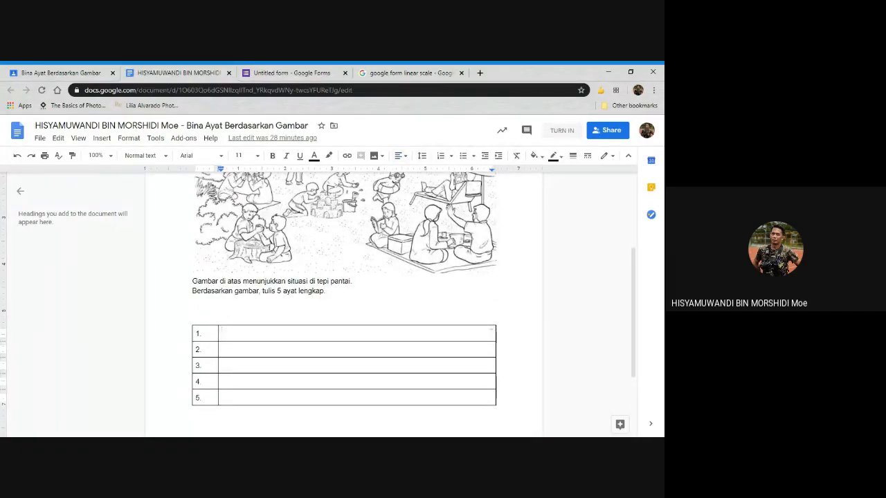
scroll(344, 298, "up", 2)
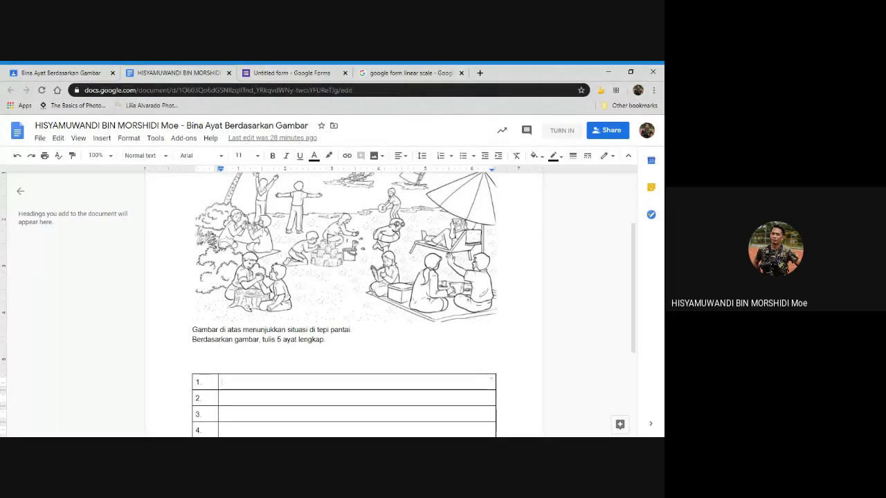
type("Ahmad")
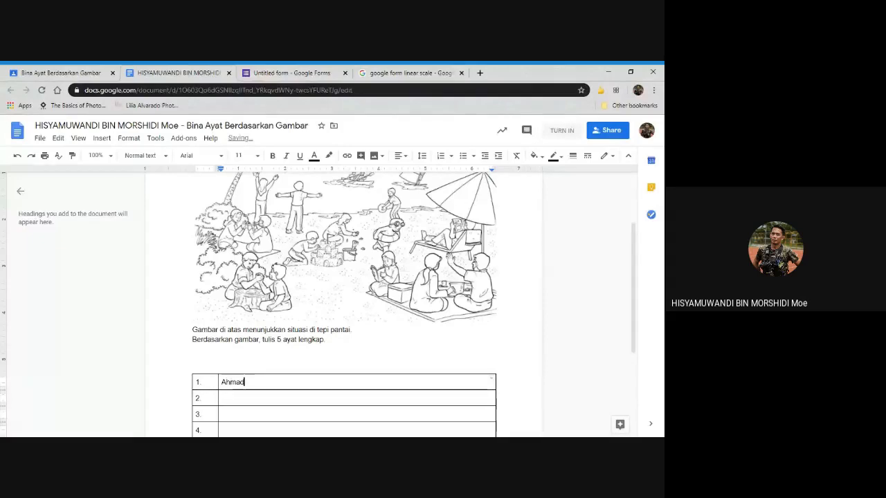
type(" membina istana")
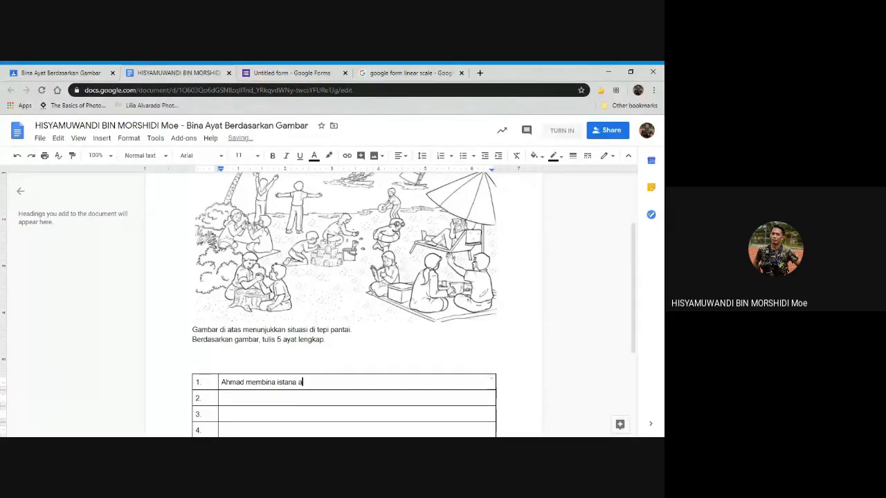
type(" pasi")
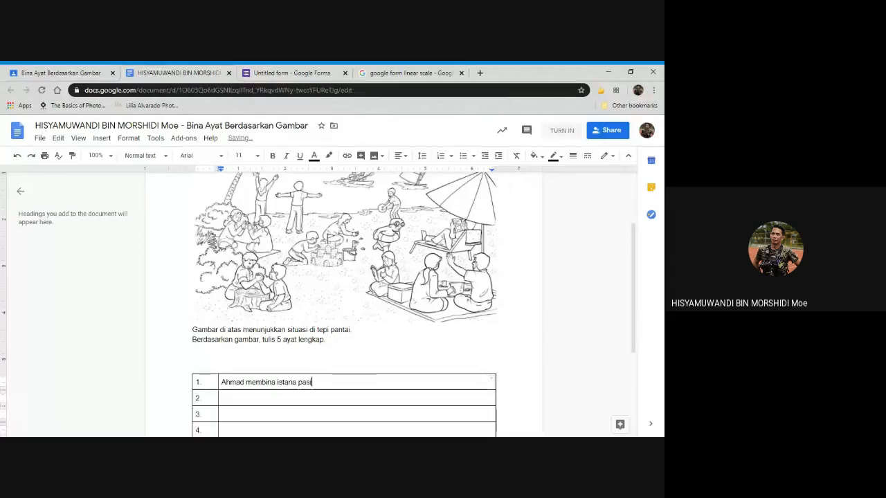
type("r.")
scroll(344, 304, "down", 2)
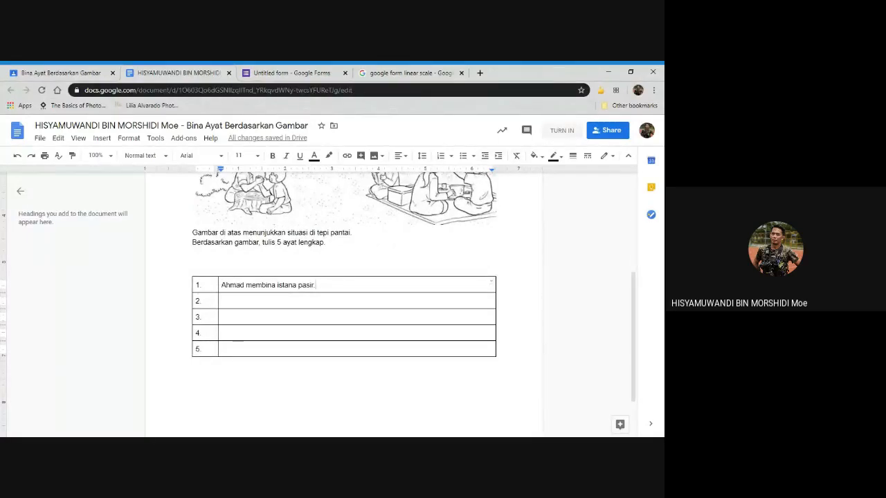
- Fill answer row 2 of the worksheet table with "Mereka berkelah di tepi pantai." and move on to row 3
double_click(311, 301)
left_click(221, 301)
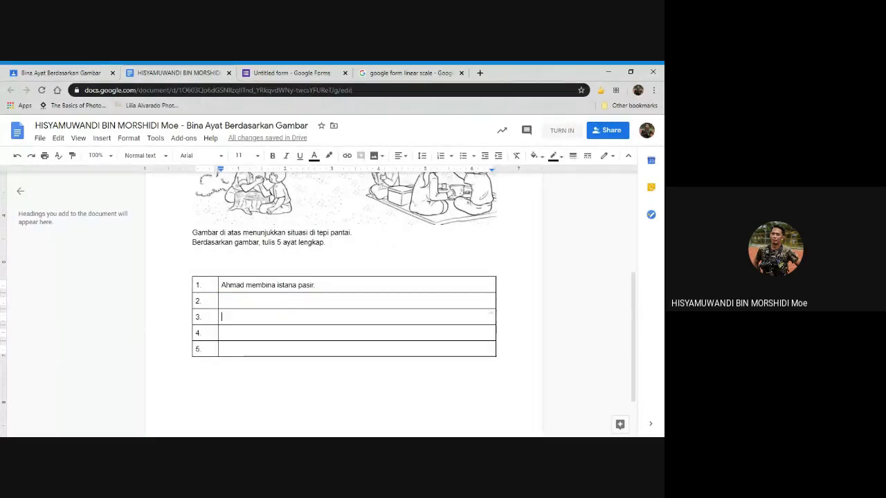
left_click_drag(316, 285, 221, 285)
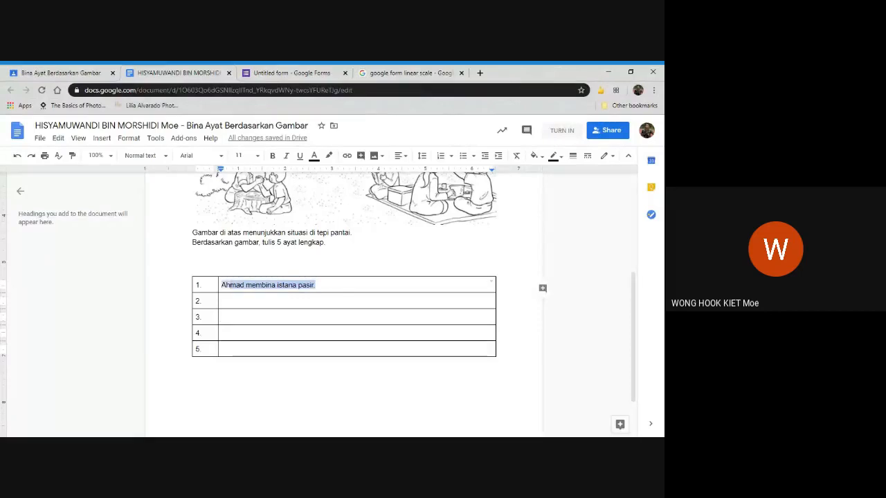
left_click(222, 301)
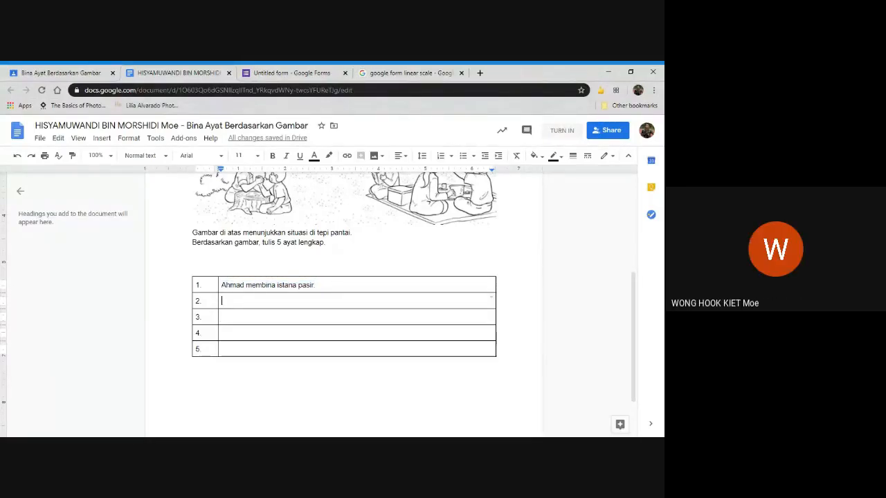
scroll(344, 305, "up", 2)
scroll(344, 304, "down", 3)
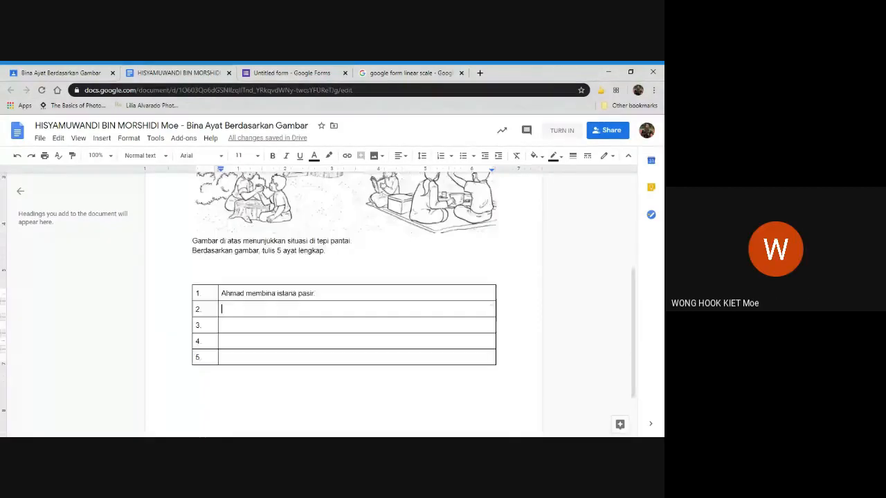
type("Mere")
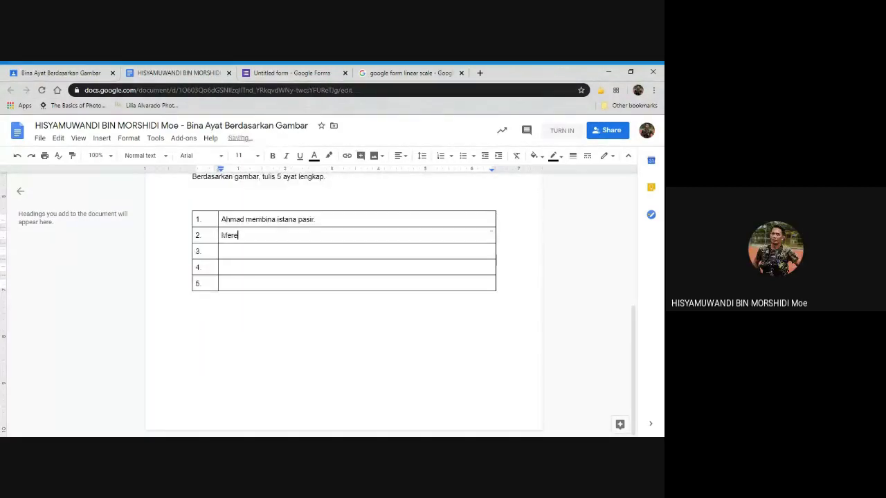
type("ka berkhel")
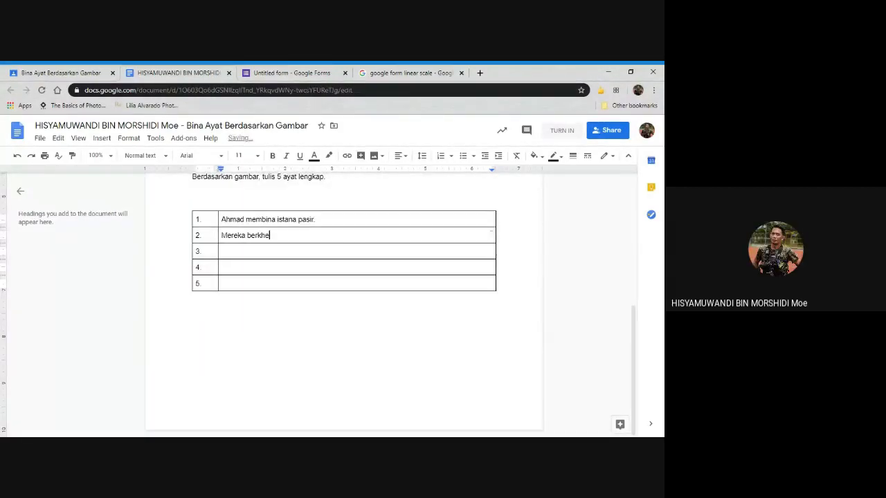
key("BackSpace")
key("BackSpace")
key("BackSpace")
type("elah di")
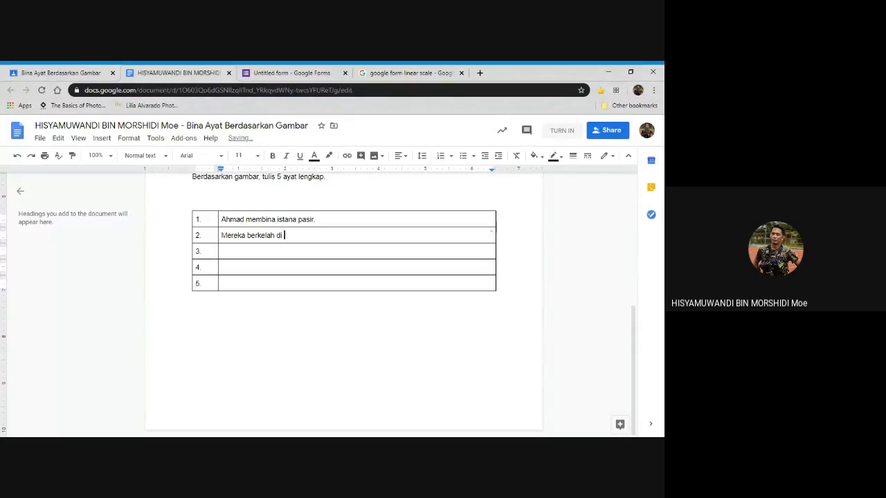
type(" tepi pantai.")
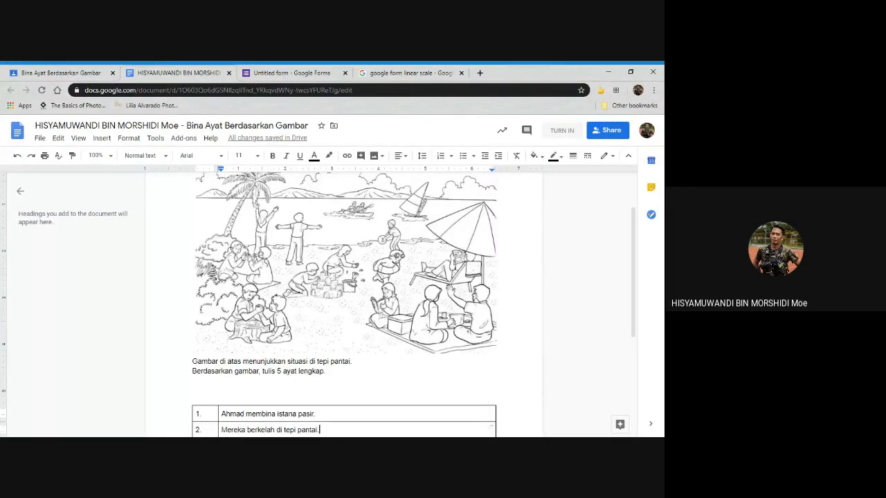
scroll(344, 305, "down", 1)
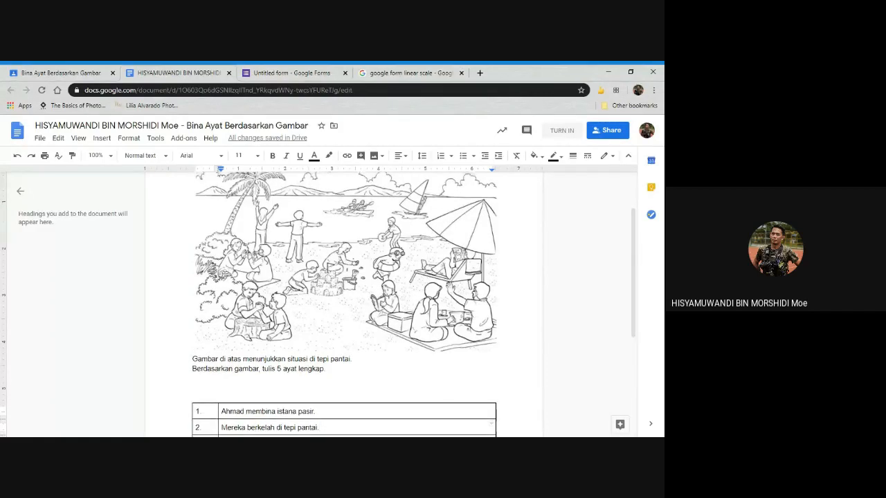
scroll(344, 305, "down", 3)
left_click(223, 300)
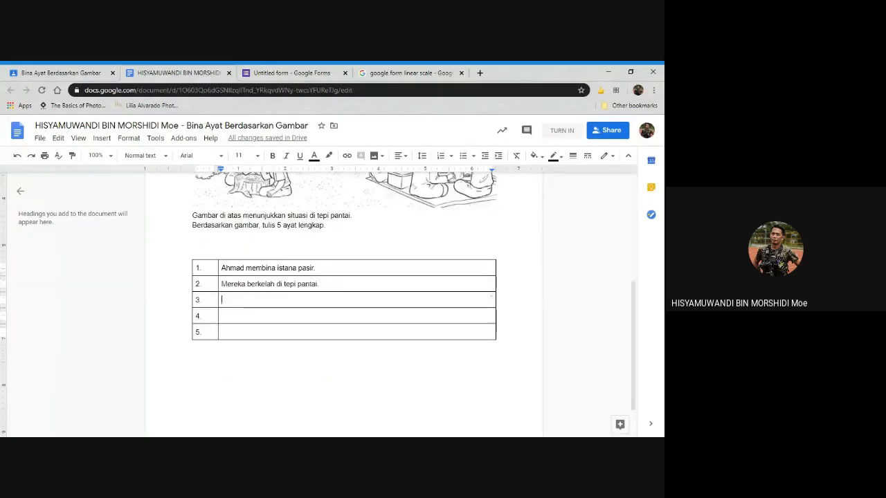
type("Cuaca pa")
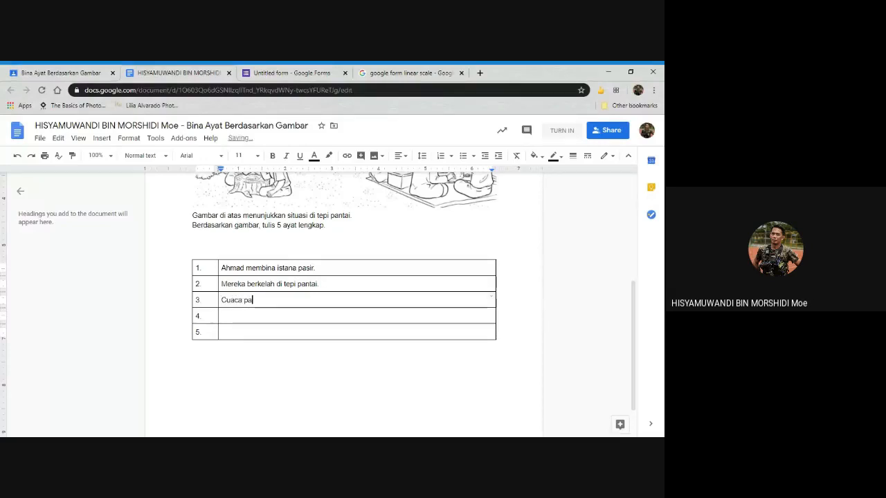
type("da")
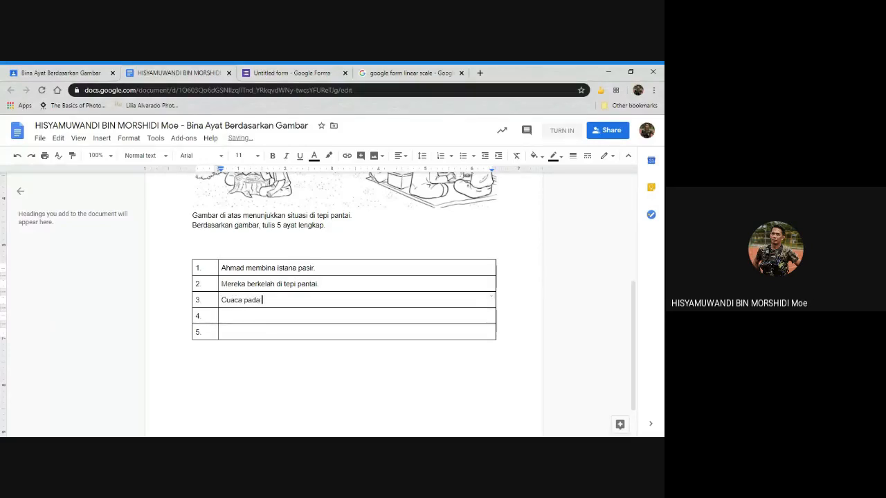
type(" hari")
key("BackSpace")
key("BackSpace")
key("BackSpace")
key("BackSpace")
key("BackSpace")
key("BackSpace")
key("BackSpace")
key("BackSpace")
key("BackSpace")
key("BackSpace")
key("BackSpace")
key("BackSpace")
key("BackSpace")
key("BackSpace")
key("BackSpace")
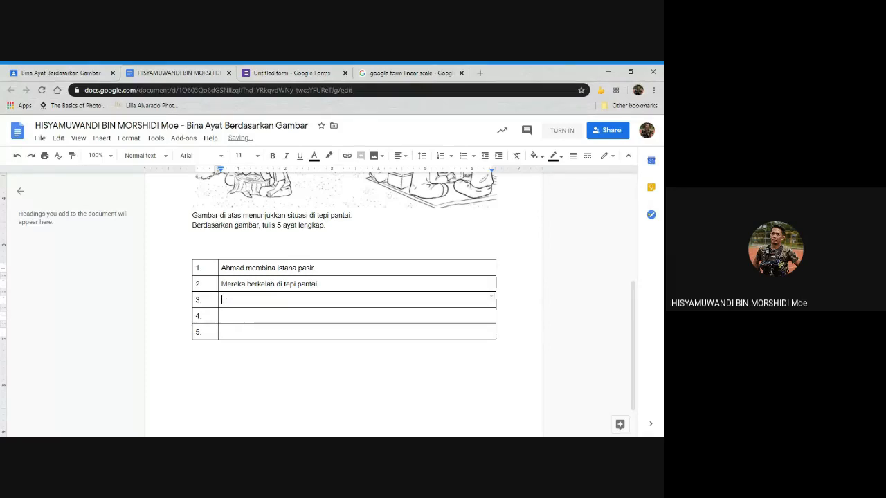
- Consult the beach picture and fill answer row 3 with "Ayah sedang berehat sambil membaca buku."
scroll(344, 305, "up", 3)
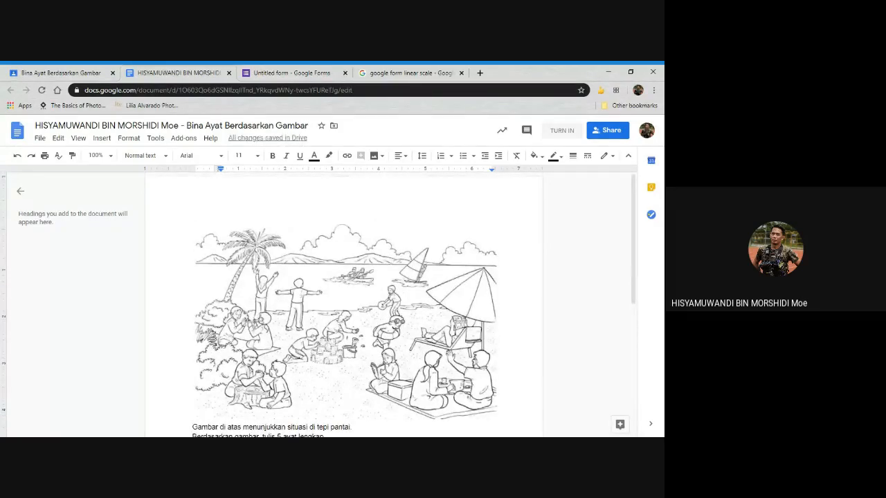
scroll(344, 304, "down", 3)
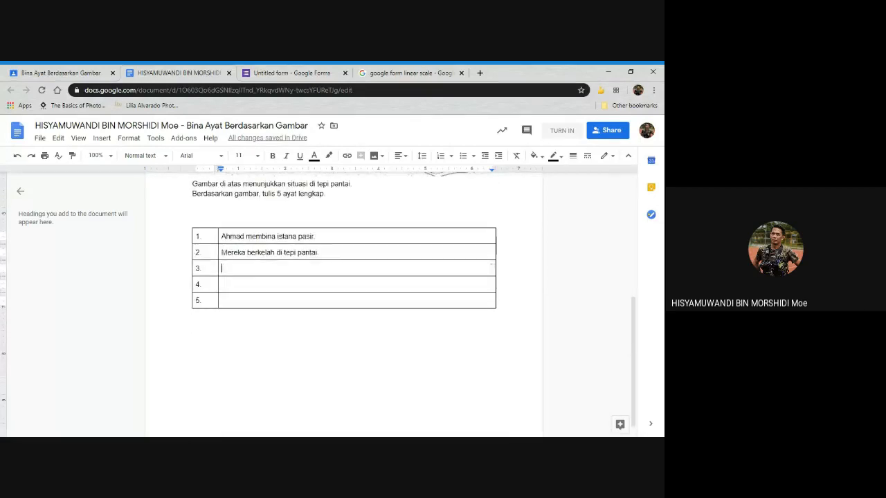
type("Ayah sedang ")
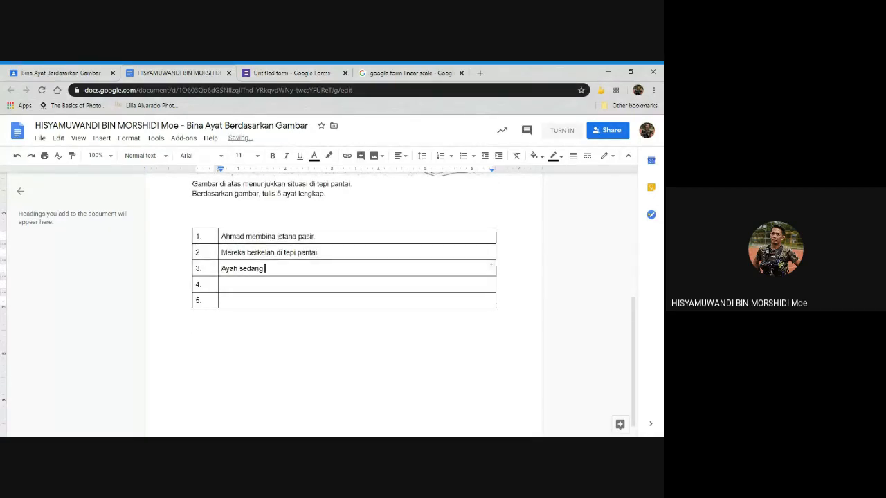
type("berehat sambil membaca ")
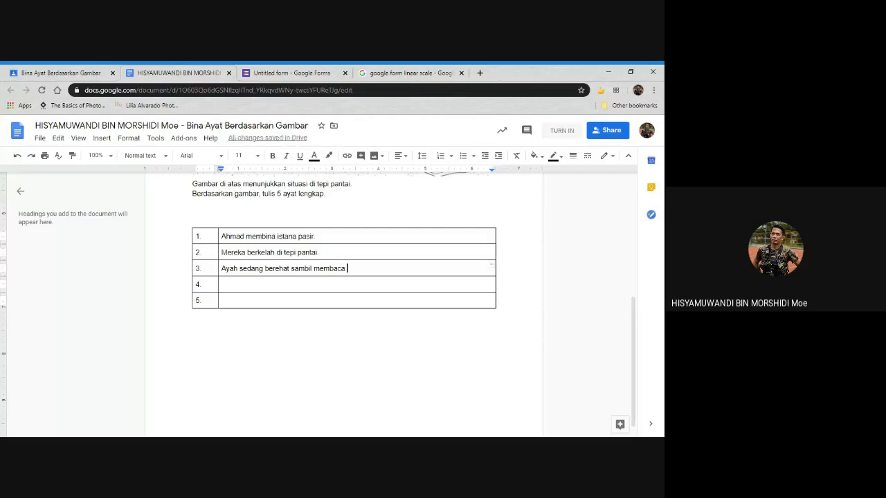
type("buku.")
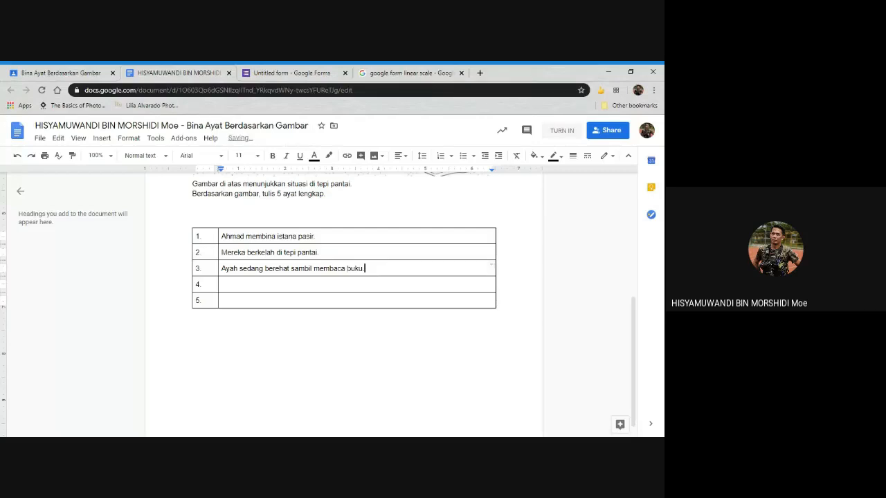
- Turn in the Bina Ayat Berdasarkan Gambar worksheet with answer rows 4 and 5 left blank, and reload the assignment page
left_click(222, 285)
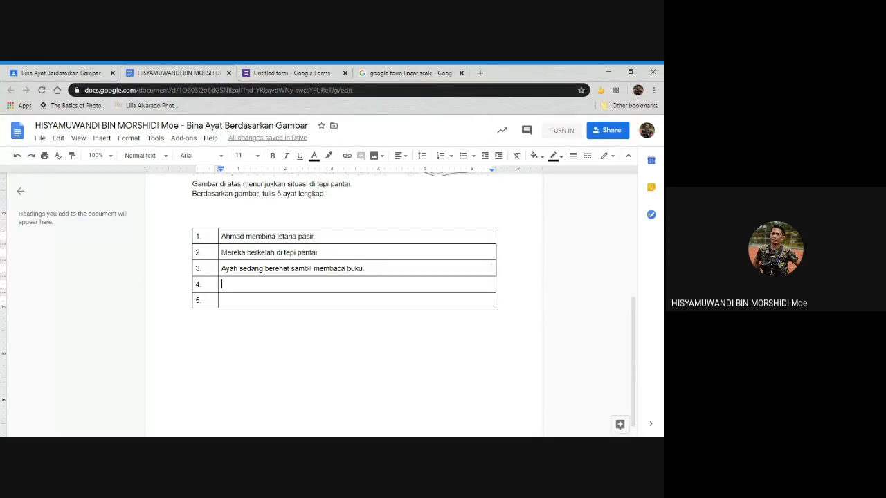
left_click(222, 301)
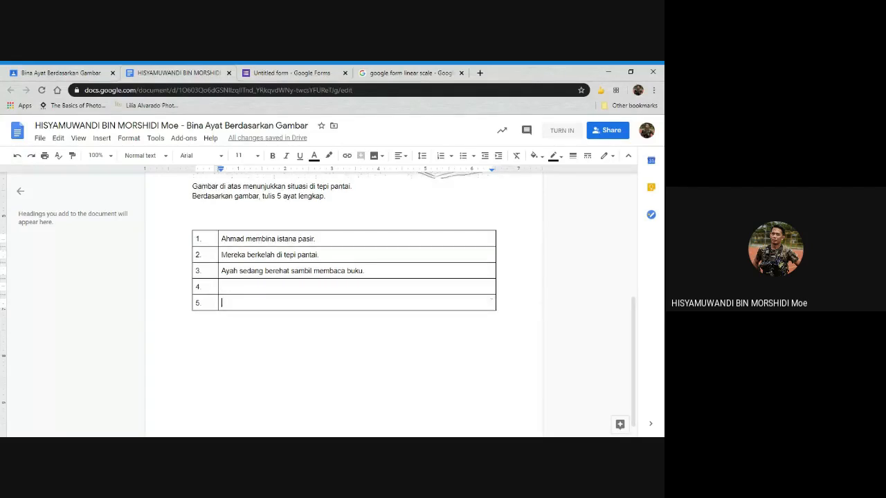
scroll(572, 202, "up", 3)
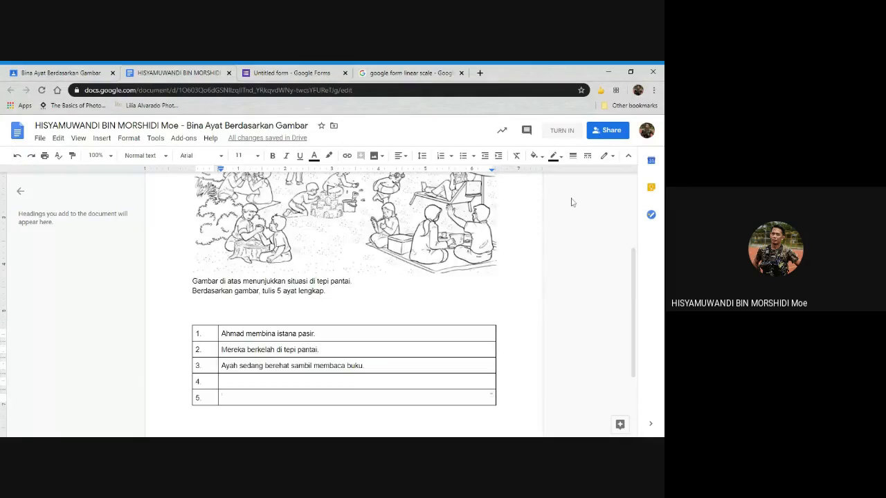
left_click(557, 132)
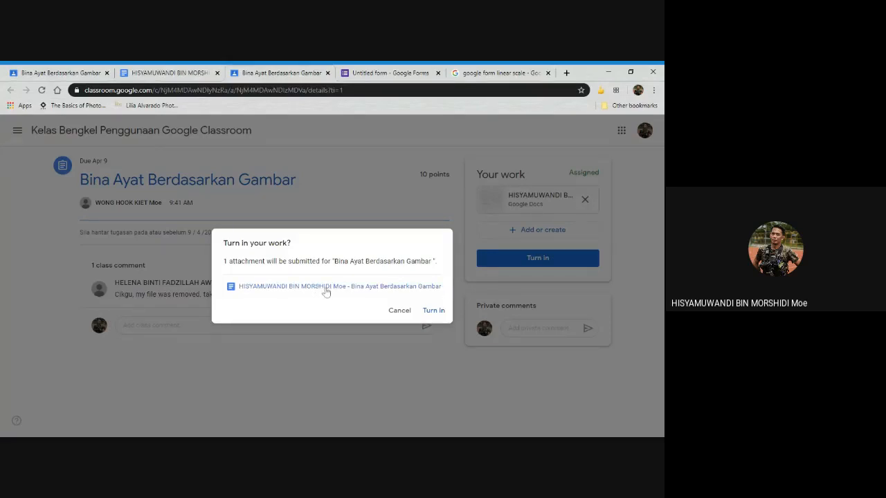
left_click(436, 309)
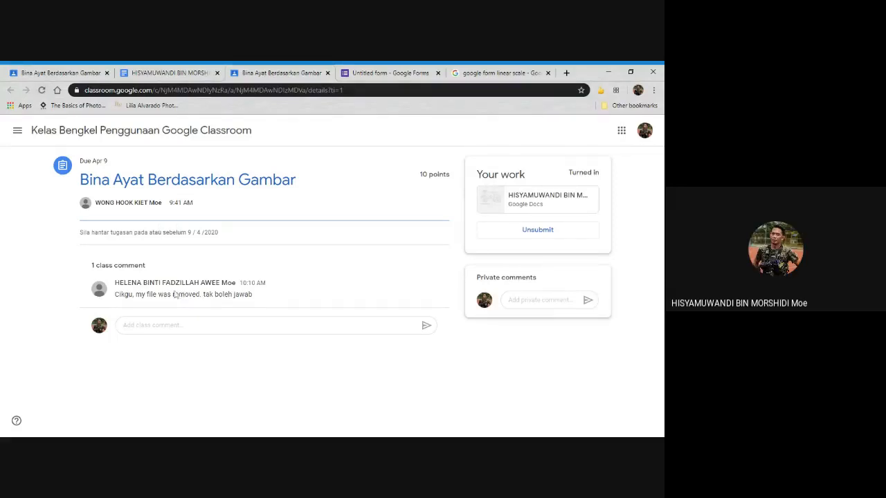
left_click(42, 90)
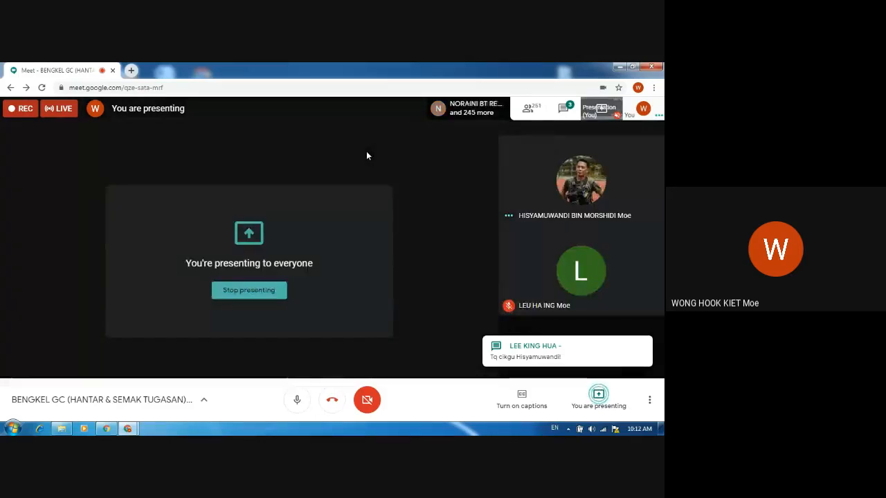
- Open the chat of the Google Meet call and switch to the teacher's Google Classroom window
left_click(564, 109)
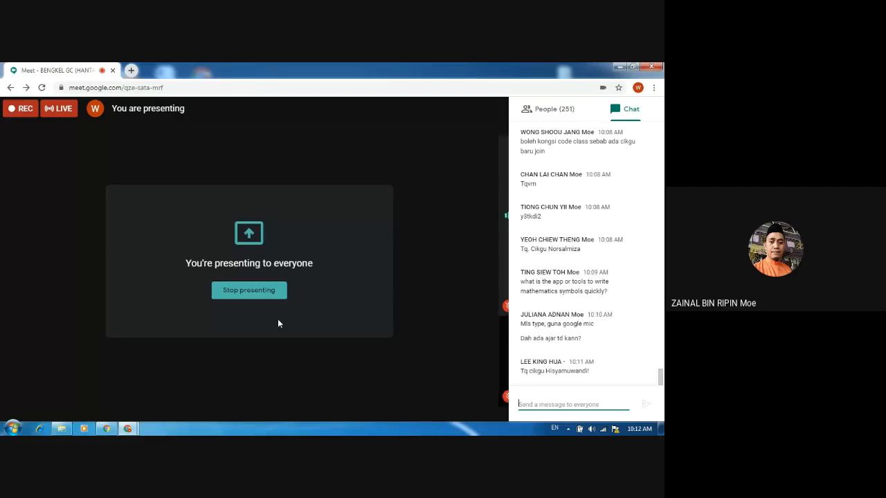
left_click(128, 429)
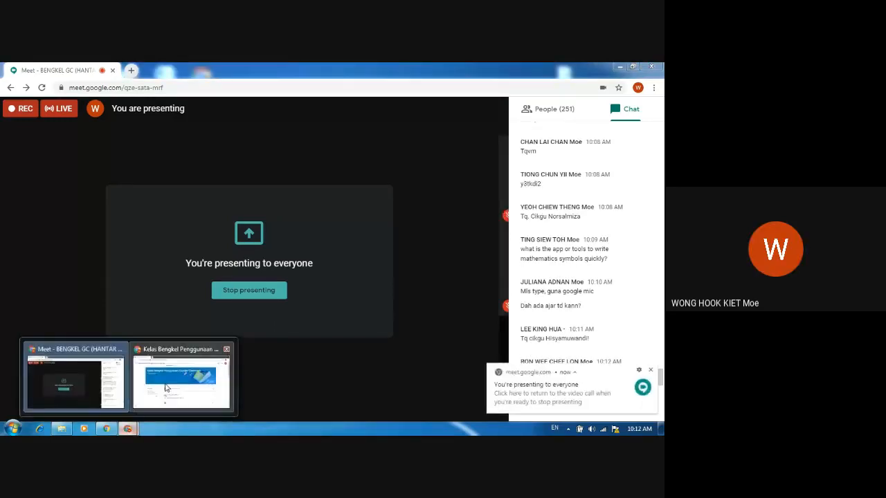
left_click(167, 387)
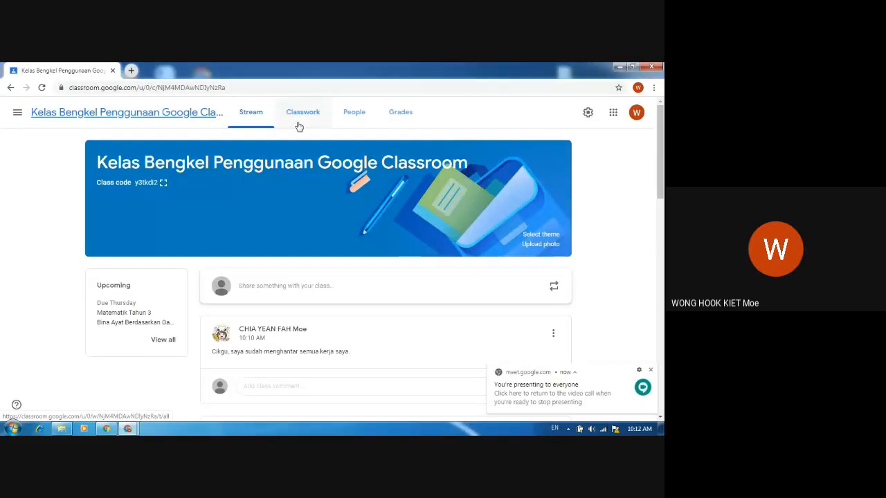
- View the classwork of Kelas Bengkel Penggunaan Google Classroom and examine the teacher's To-do list of work to review across all classes
left_click(298, 126)
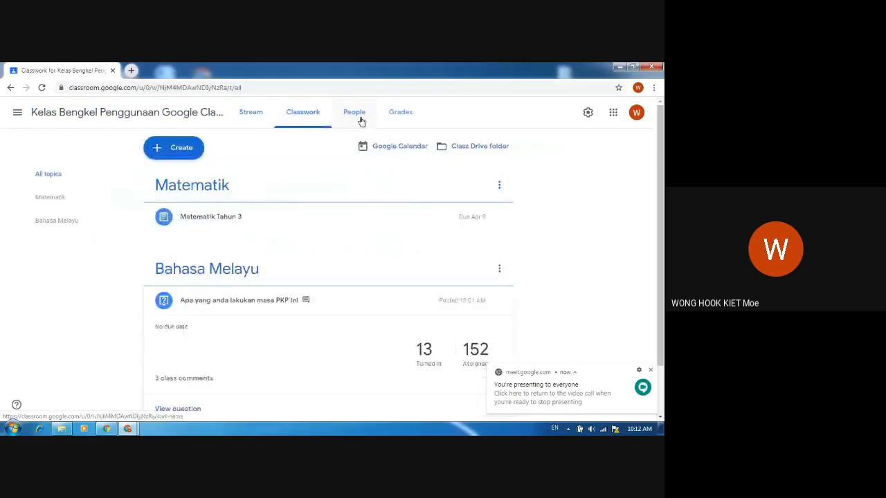
left_click(78, 122)
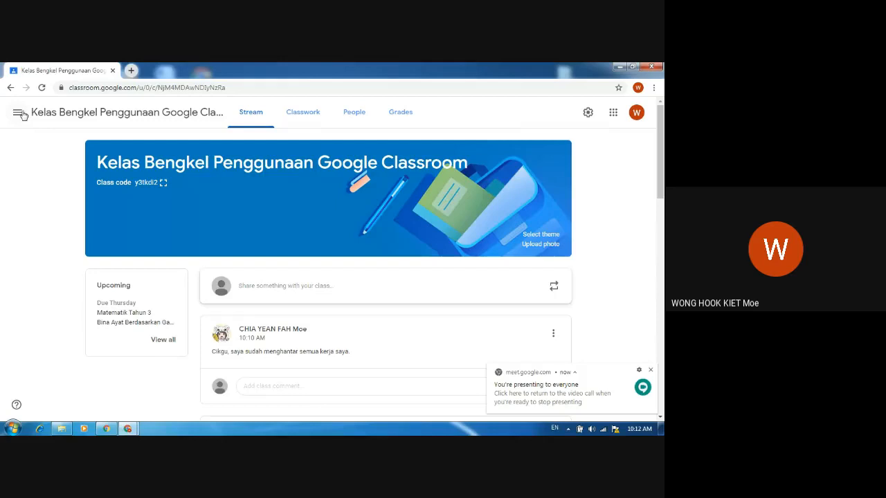
left_click(19, 113)
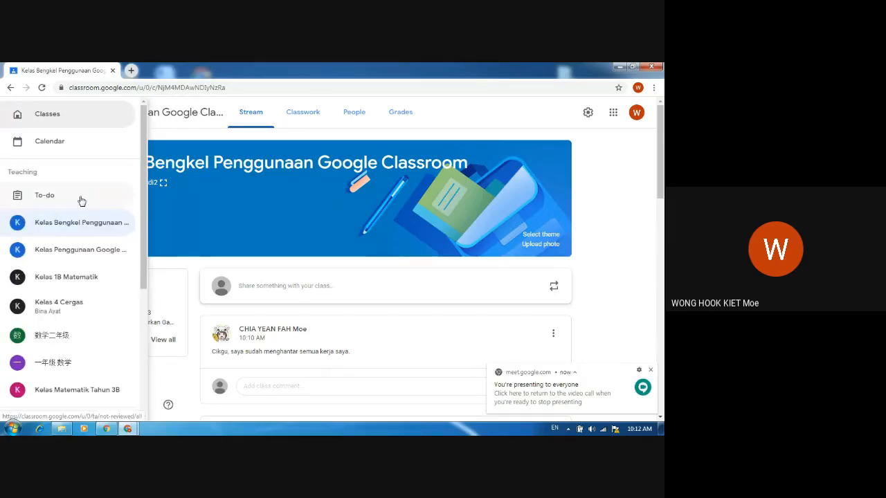
left_click(81, 201)
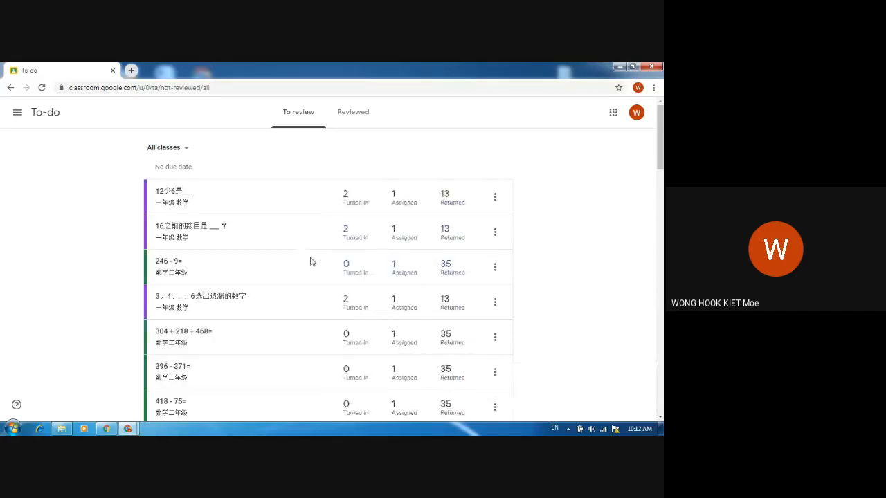
scroll(310, 262, "down", 6)
scroll(358, 259, "up", 2)
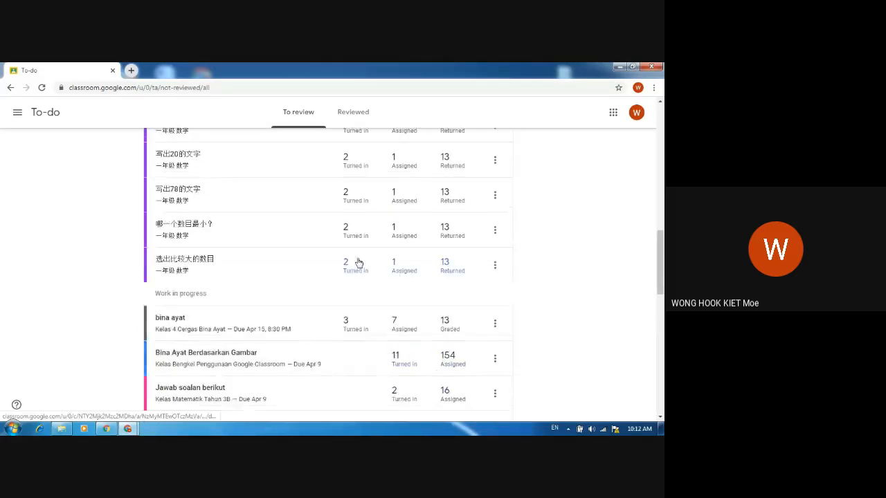
scroll(357, 262, "down", 4)
scroll(352, 272, "up", 8)
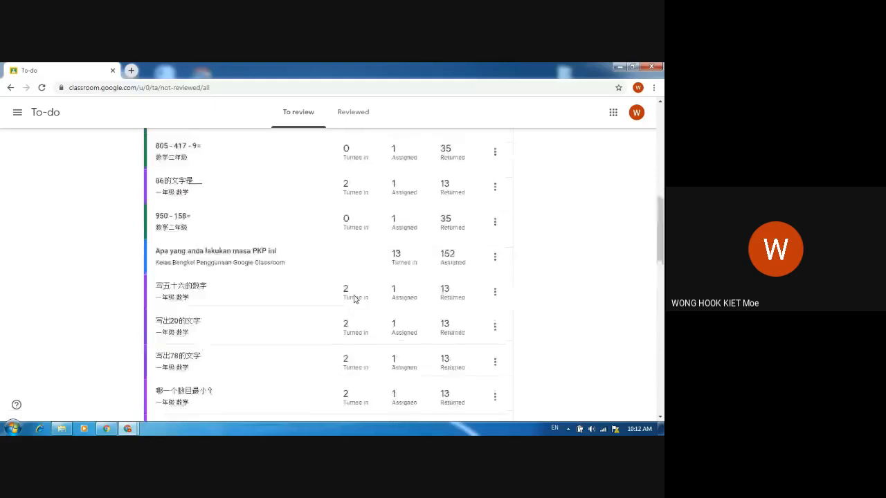
scroll(354, 290, "up", 6)
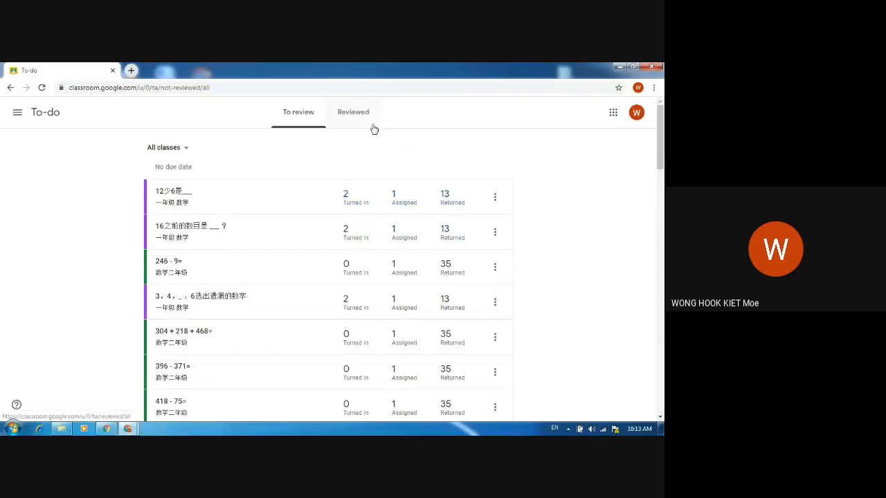
- Return to the class overview and open the gradebook of Kelas Bengkel Penggunaan Google Classroom
left_click(17, 112)
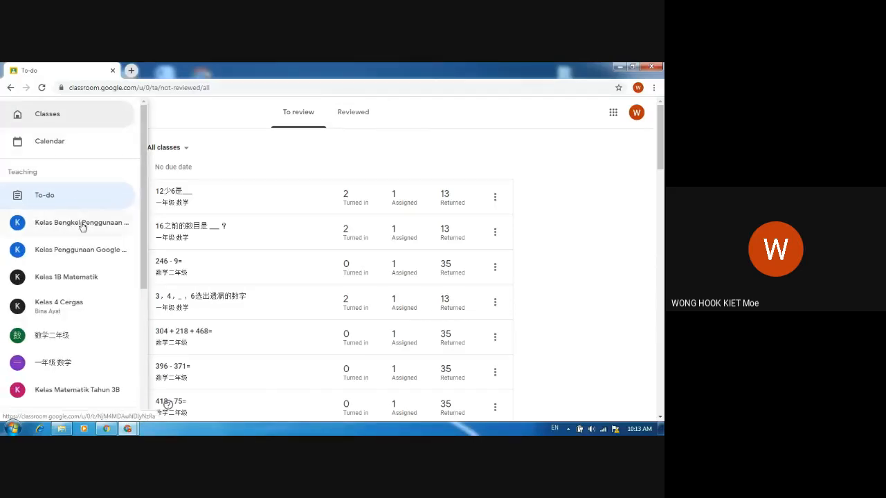
left_click(58, 114)
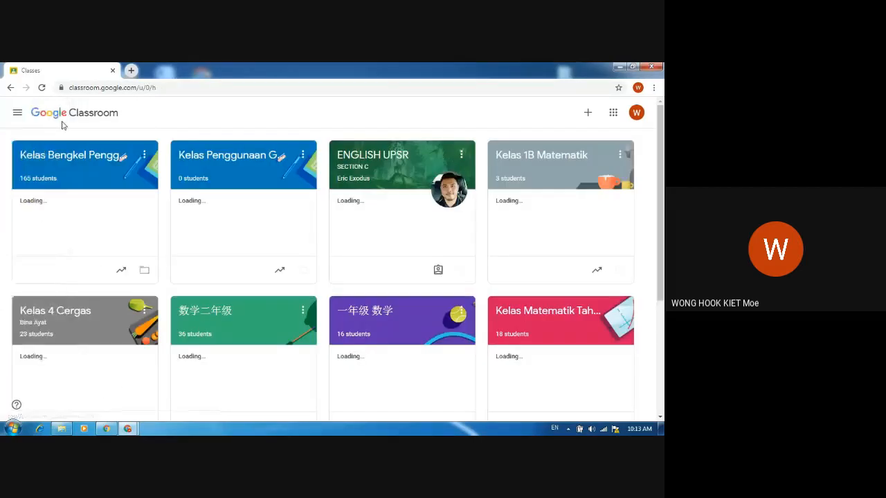
left_click(72, 157)
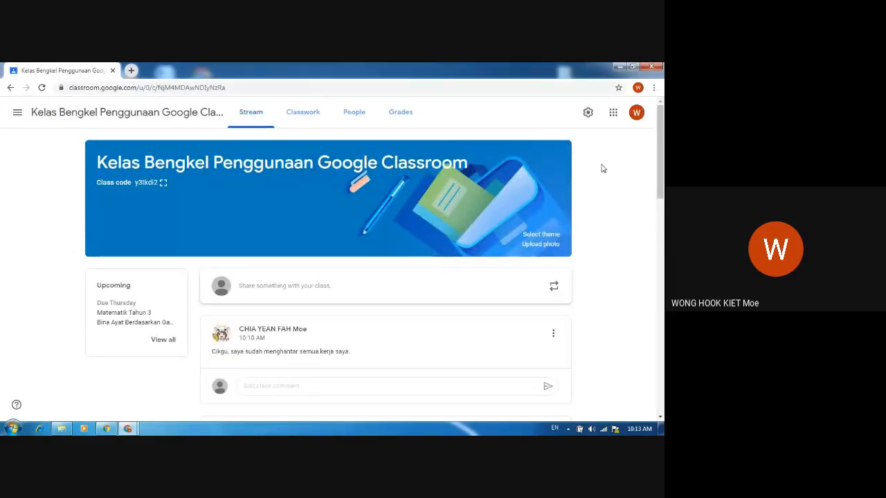
left_click(402, 118)
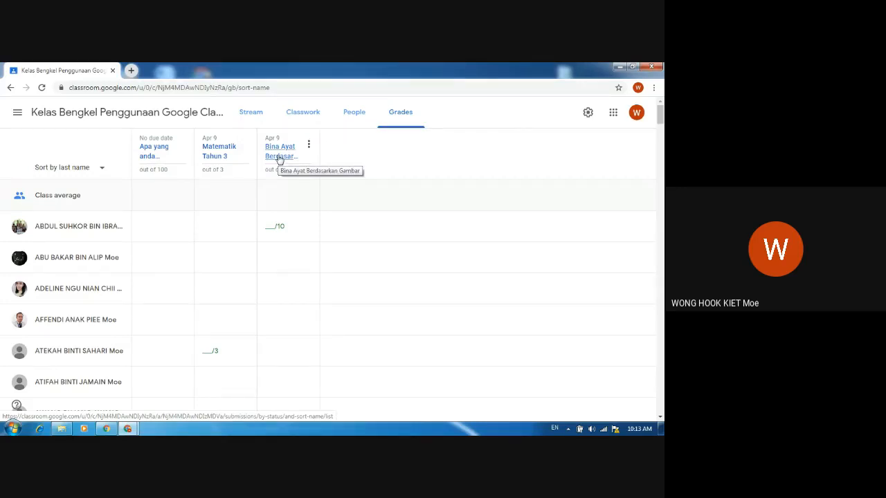
- Open the student work of Bina Ayat Berdasarkan Gambar and check its points options, leaving the assignment graded
left_click(280, 158)
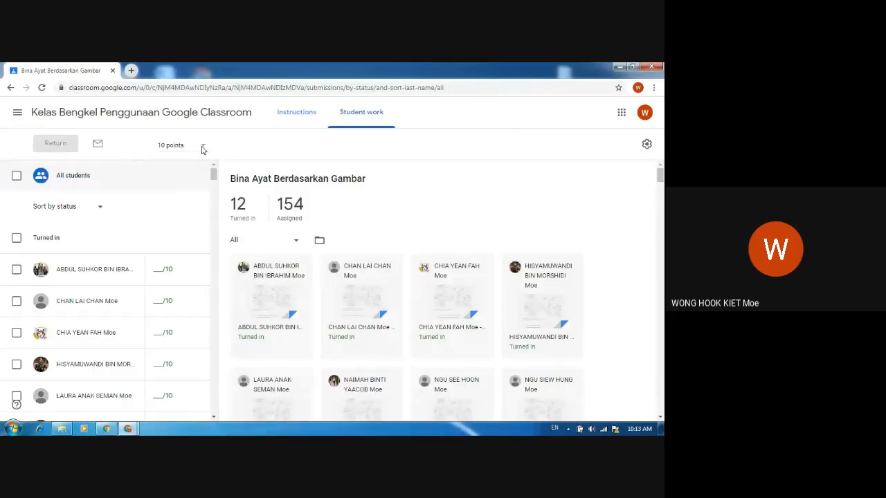
left_click(203, 148)
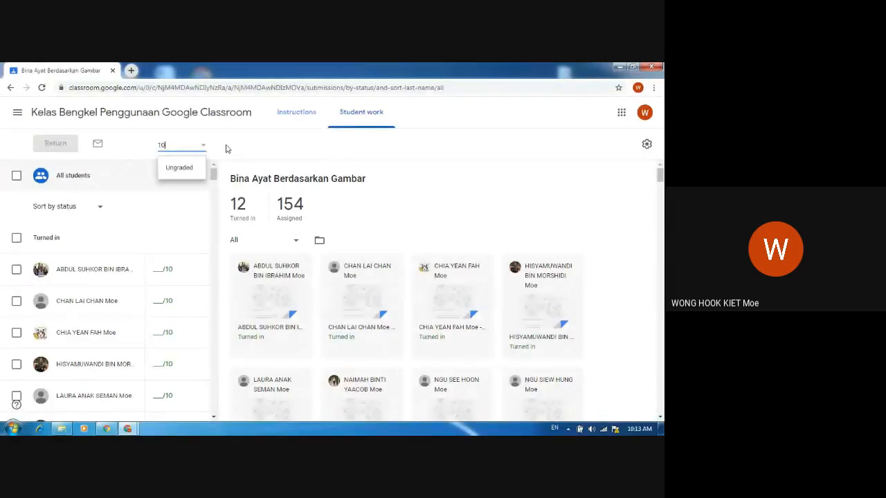
left_click(254, 146)
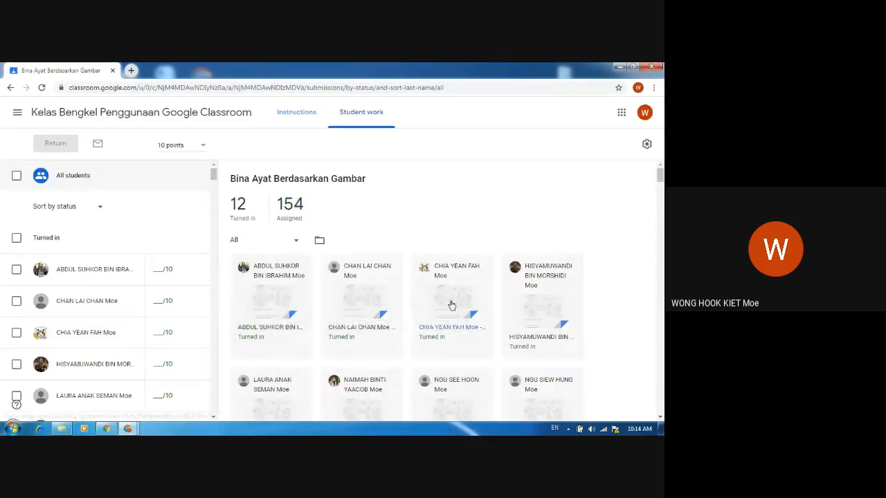
- Open the first turned-in Bina Ayat Berdasarkan Gambar submission and read the student's five answer sentences
left_click(280, 294)
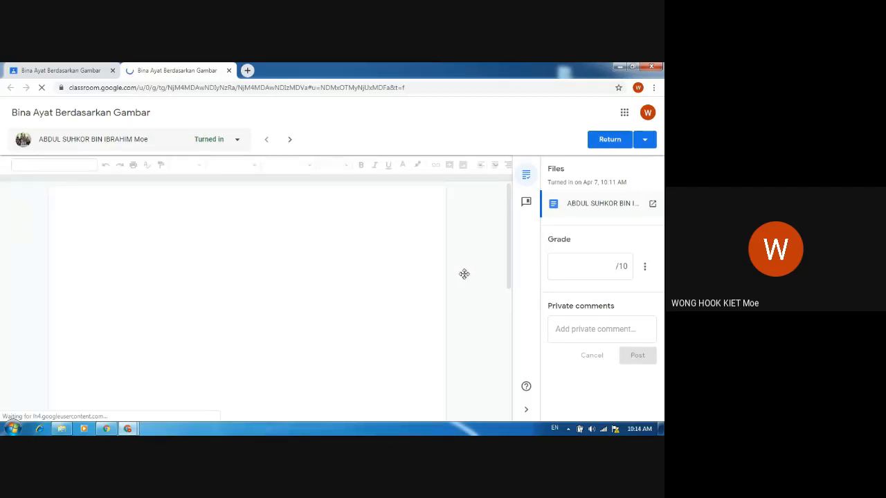
scroll(494, 279, "down", 3)
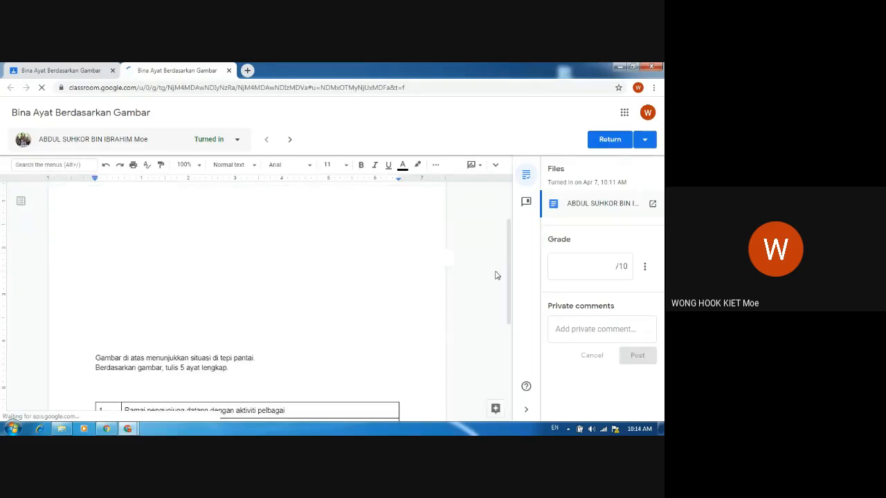
scroll(495, 276, "down", 2)
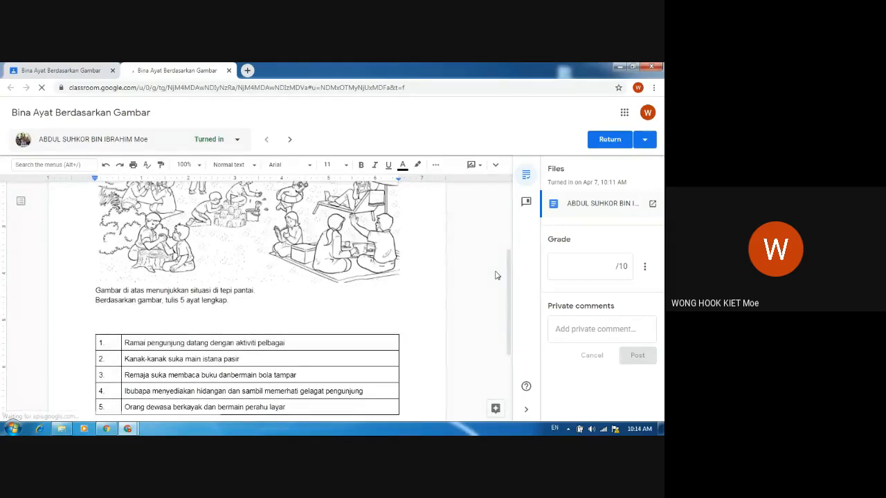
scroll(495, 276, "down", 4)
scroll(443, 295, "up", 4)
scroll(447, 304, "down", 3)
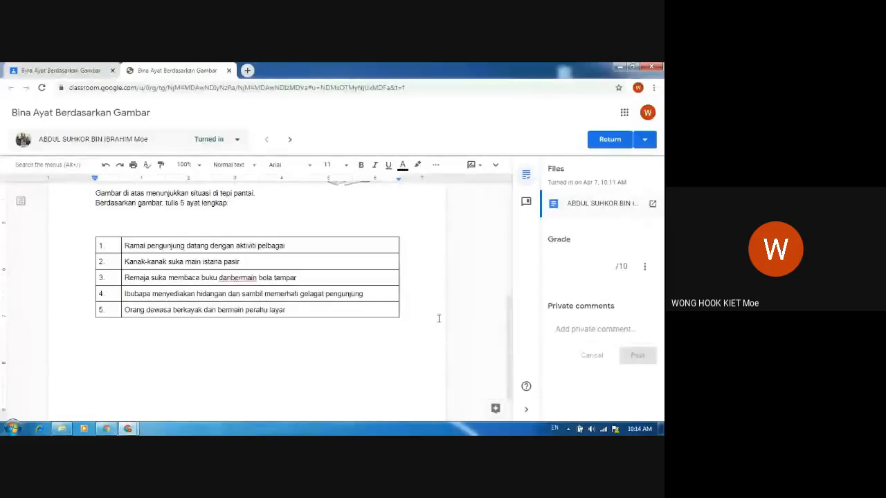
- Accept the spelling suggestion "dan bermain" for the misspelled "danbermain" in answer row 3
left_click(230, 279)
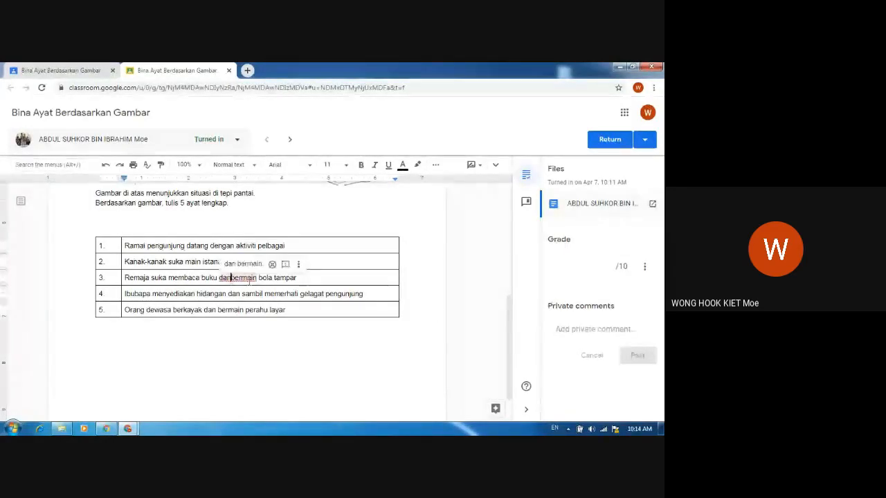
left_click(243, 263)
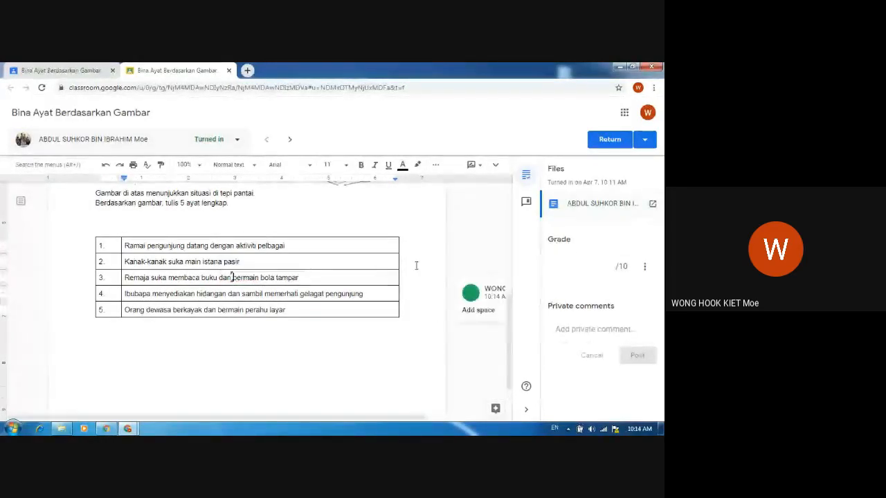
left_click(475, 236)
scroll(400, 277, "up", 3)
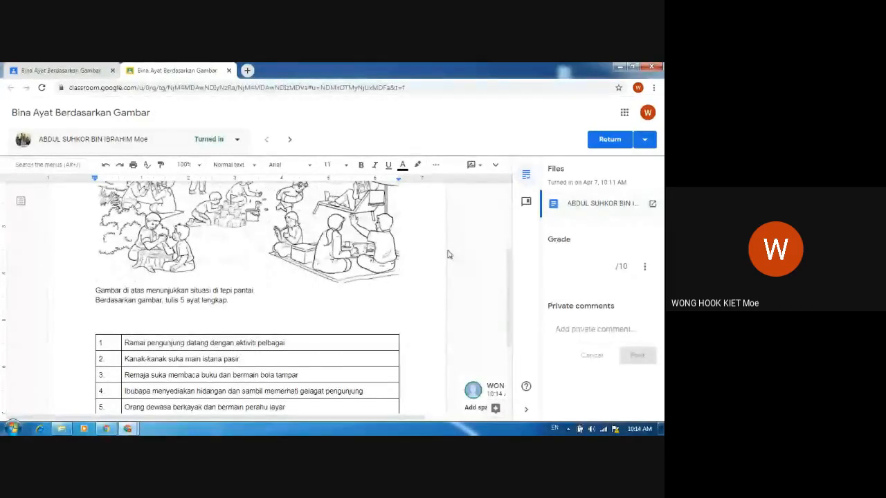
- Show the comment bank and write the comment "bubuhkan noktah di akhir ayat" on the word "pelbagai" in answer row 1
left_click(526, 204)
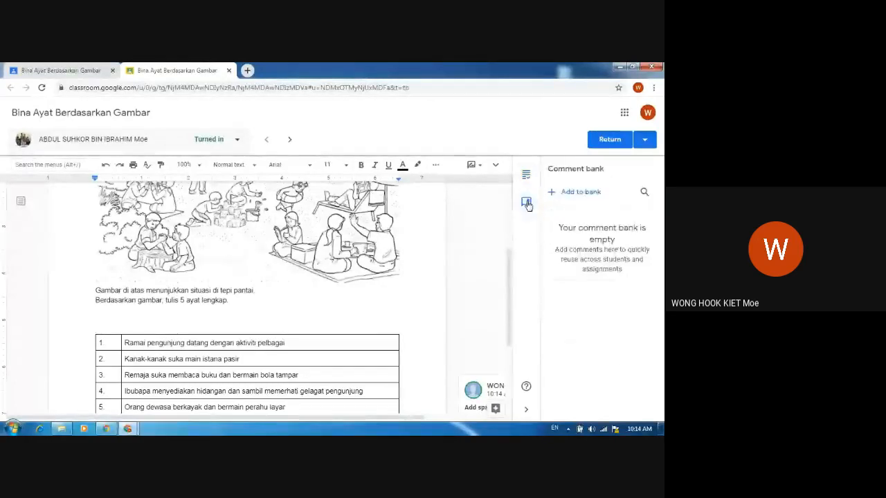
scroll(285, 324, "down", 1)
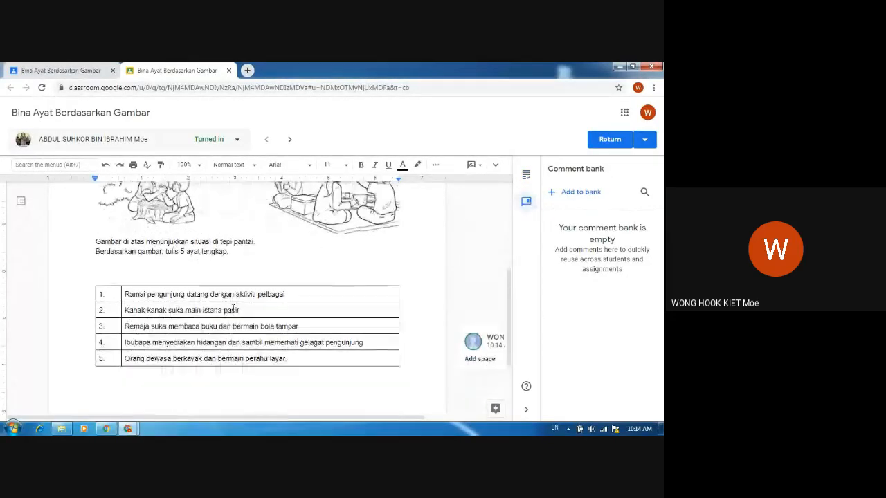
left_click(290, 295)
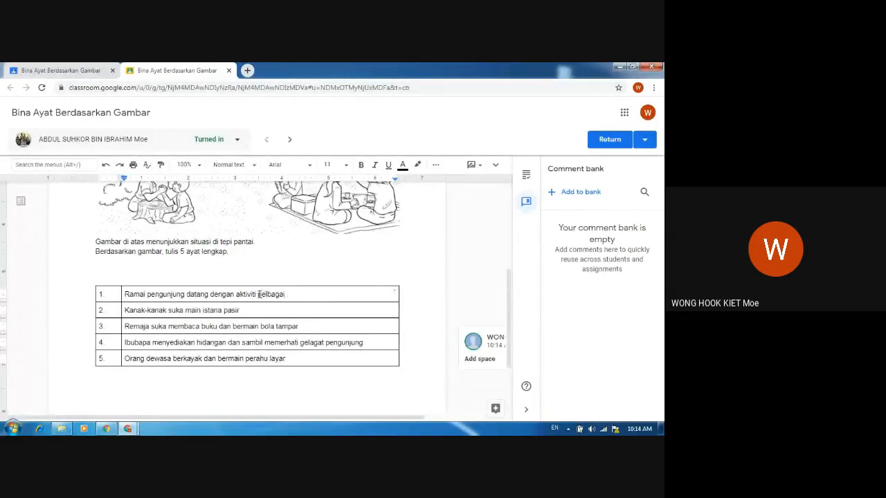
left_click_drag(258, 295, 289, 295)
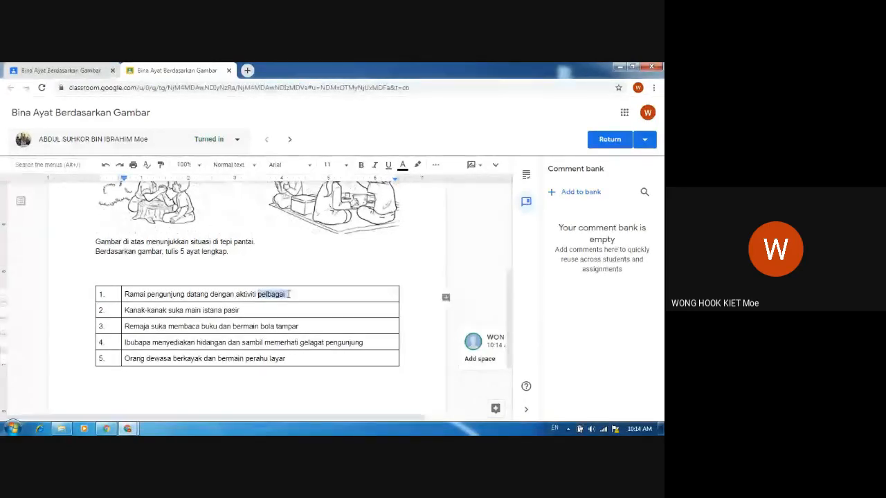
left_click(446, 298)
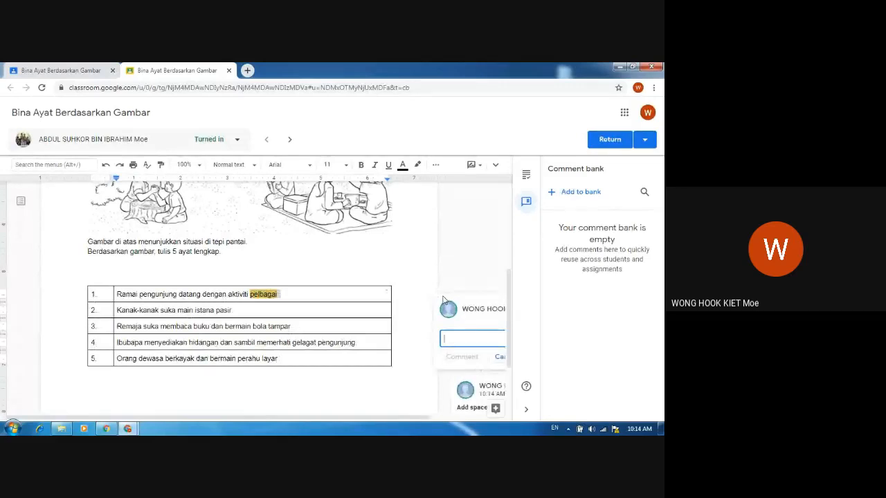
type("simpan")
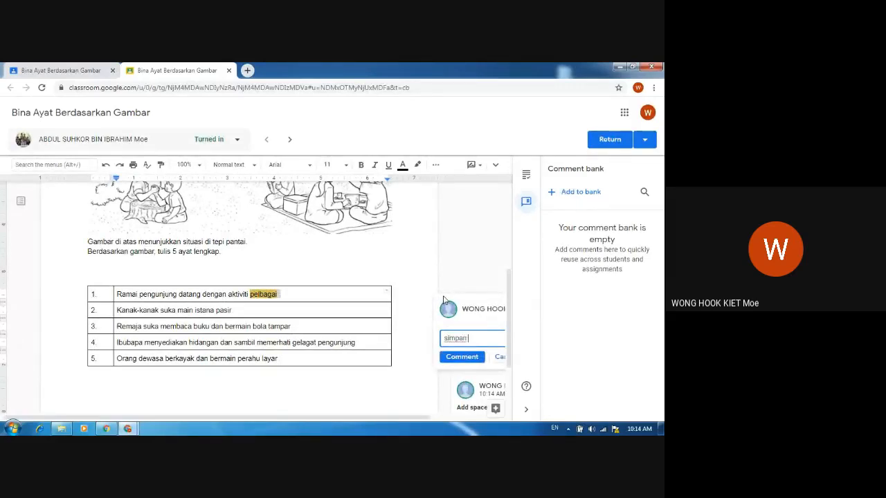
key("BackSpace")
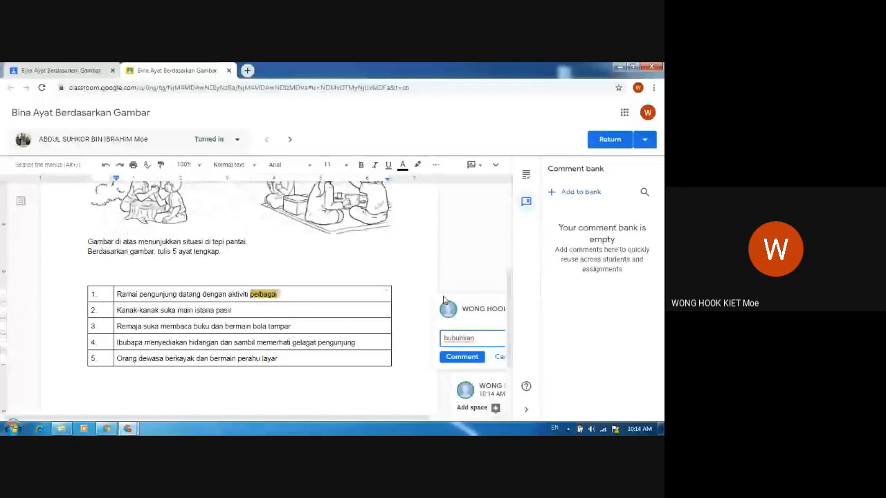
type("noktah di akhir")
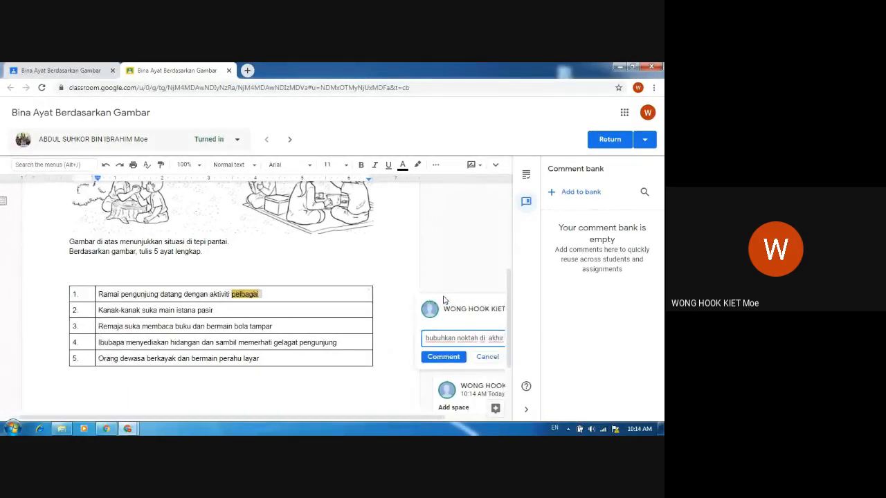
type(" ayat")
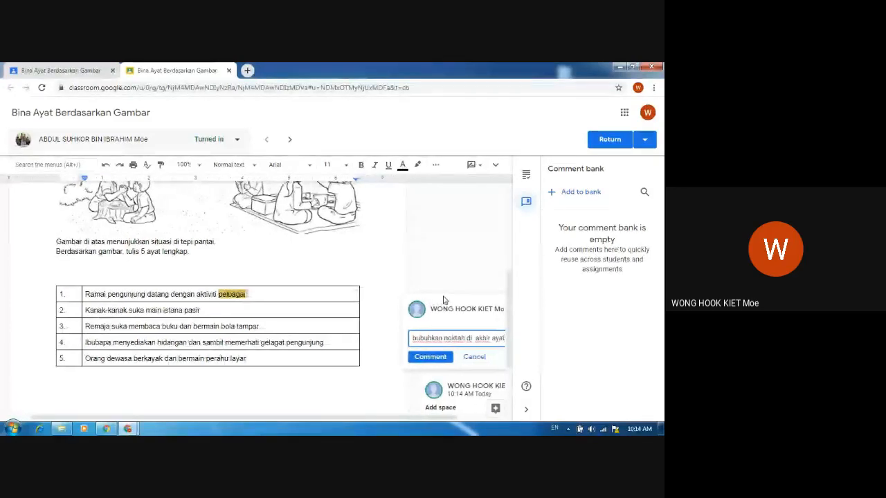
- Post the drafted comment about putting a full stop at the end of the sentence on the word "pelbagai" in sentence 1
left_click(430, 356)
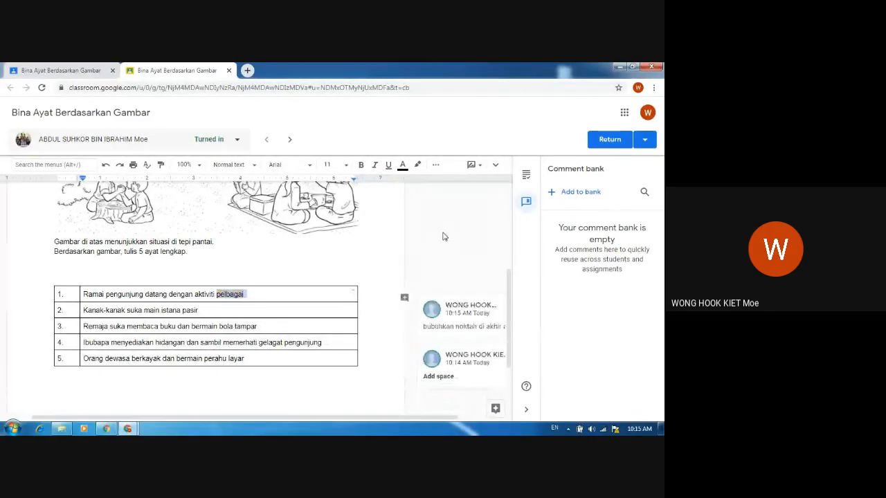
scroll(443, 237, "up", 2)
scroll(371, 311, "down", 3)
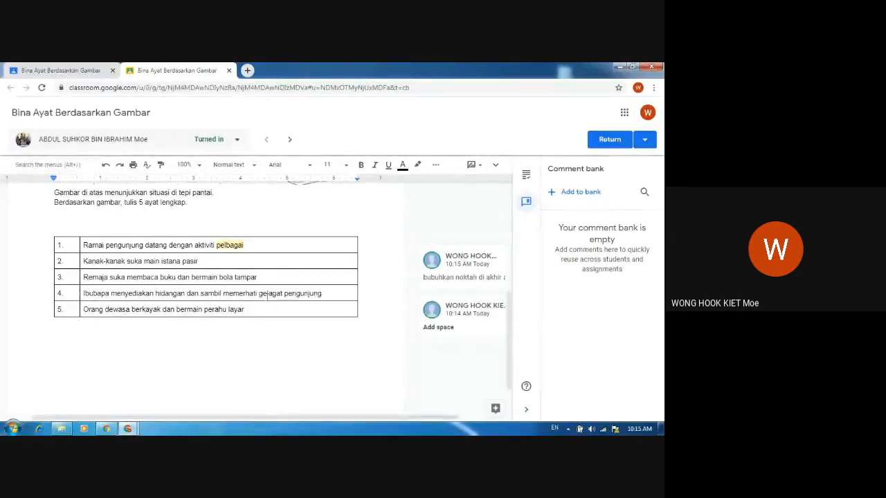
- Add the comment "jarakkan" to the word "Ibubapa" in sentence 4 of the student's answer table
left_click(93, 293)
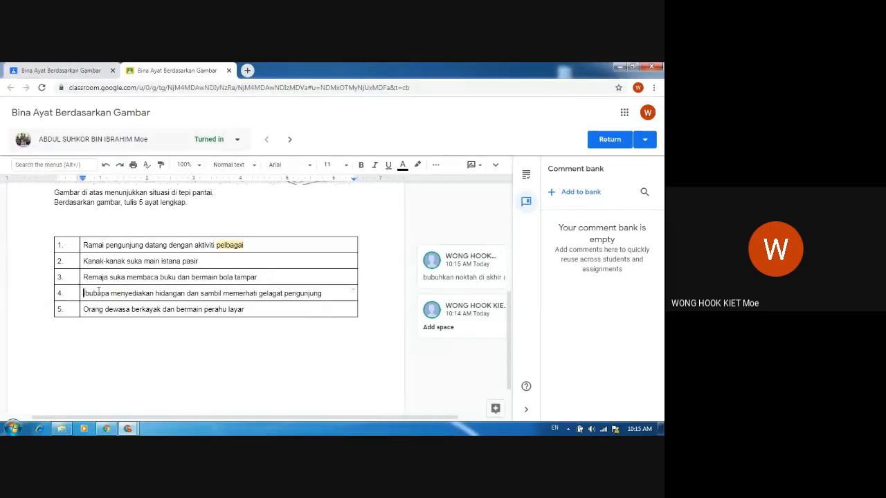
double_click(108, 292)
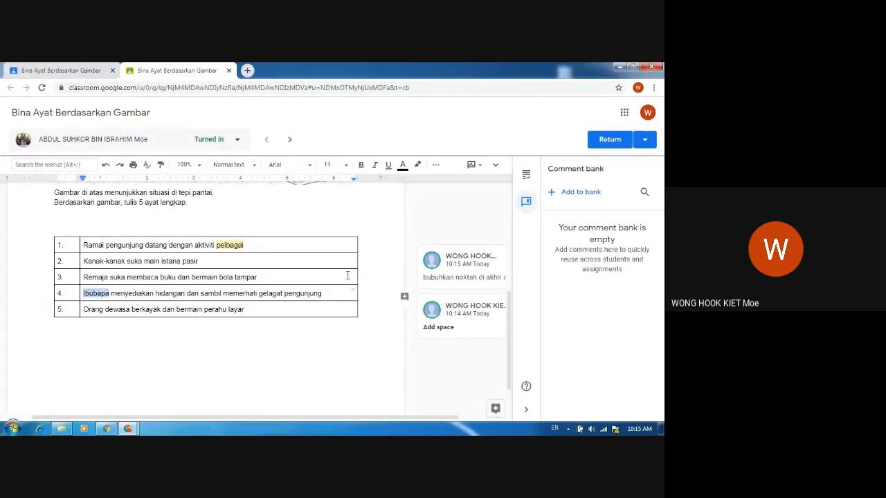
left_click(404, 296)
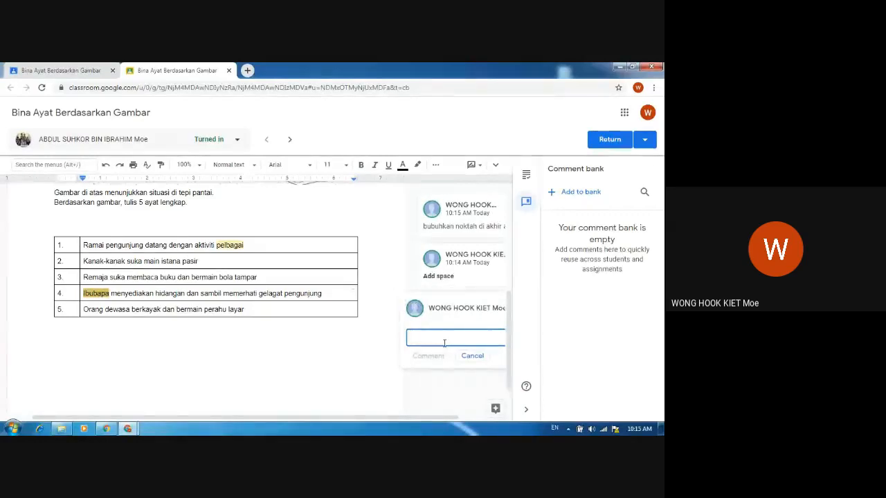
type("jarakkan")
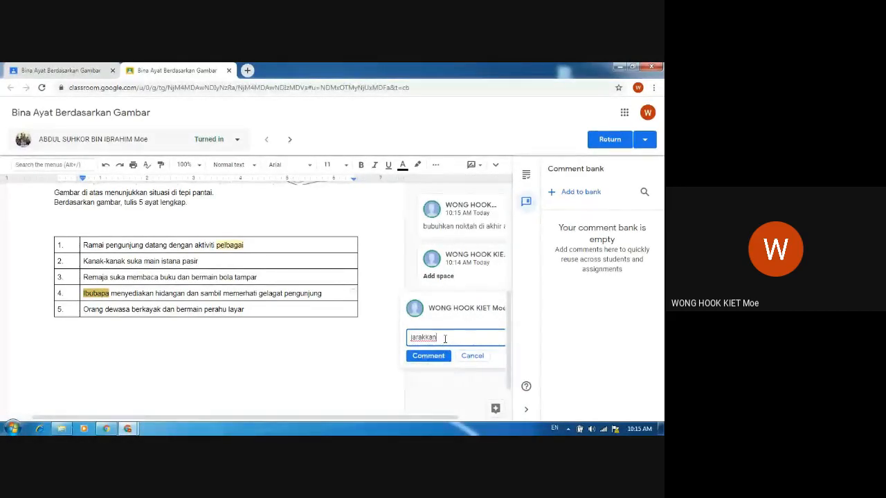
left_click(434, 357)
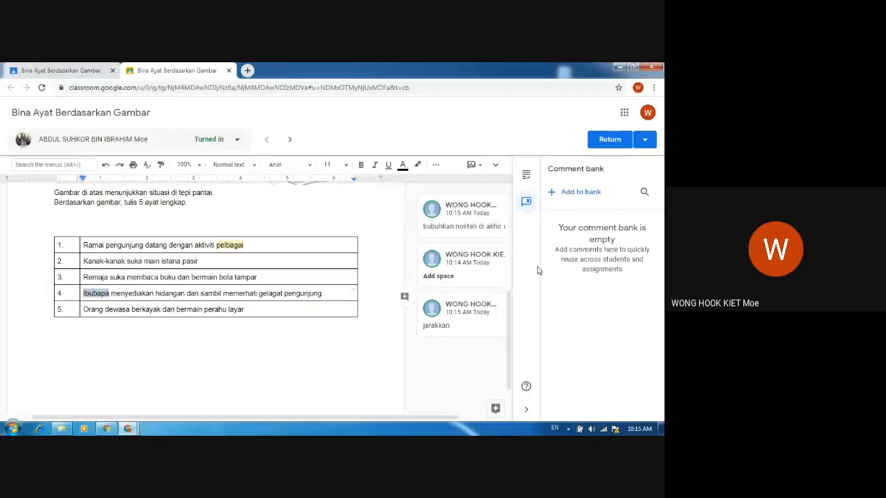
- Review the commented submission, the assignment's student work list and the available options for returning submissions
scroll(324, 189, "up", 1)
scroll(324, 189, "up", 3)
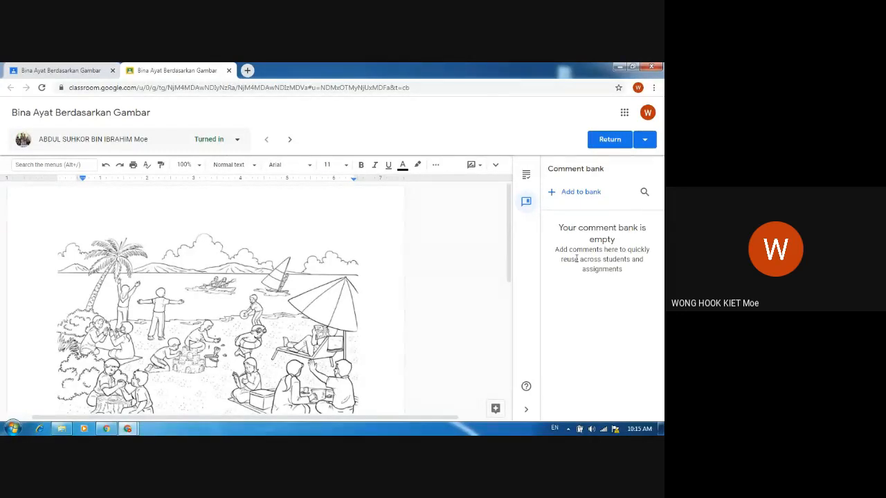
left_click(57, 69)
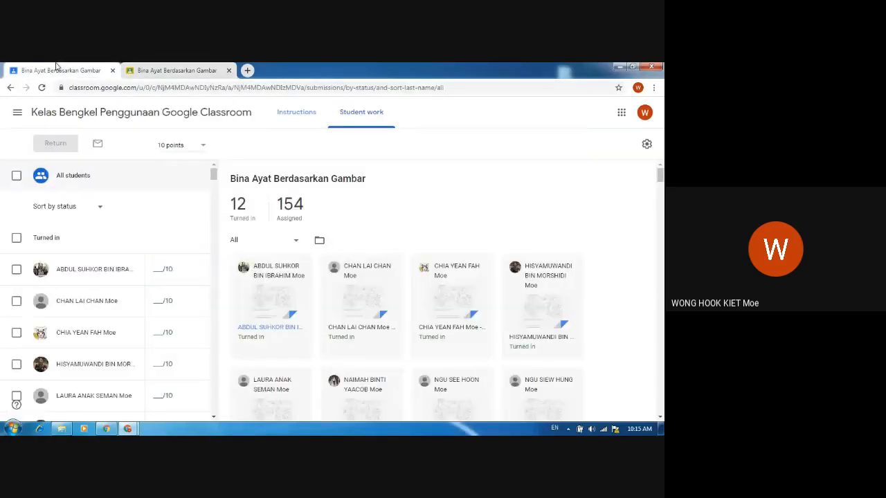
left_click(176, 69)
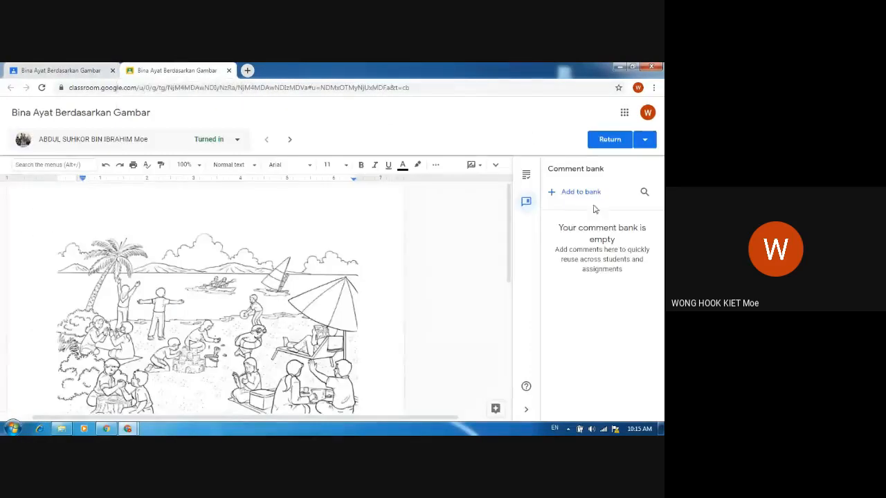
left_click(643, 139)
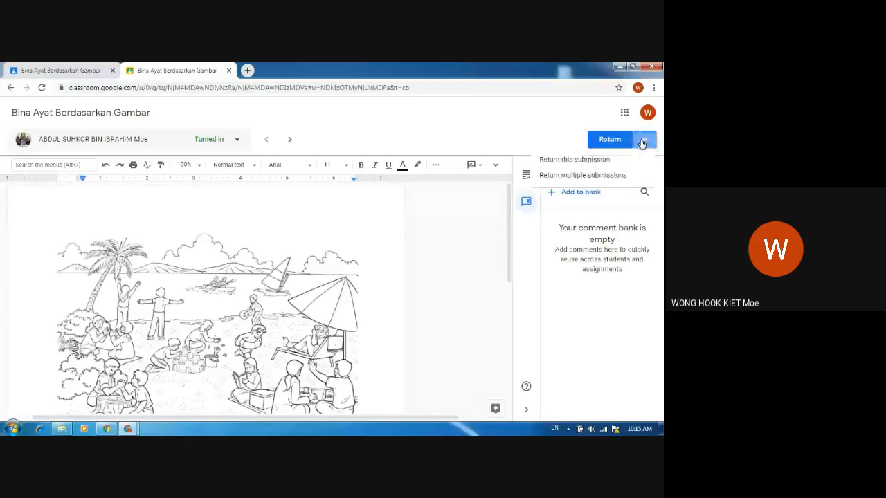
left_click(490, 126)
scroll(436, 304, "down", 5)
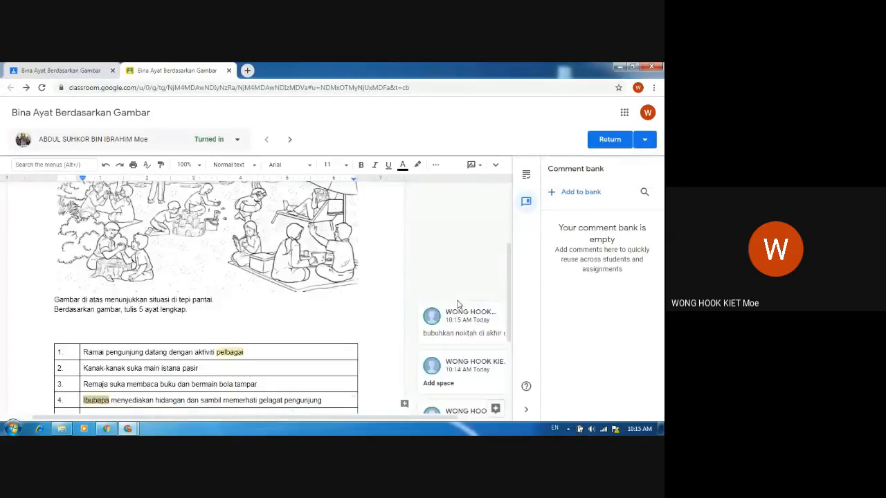
scroll(359, 296, "up", 1)
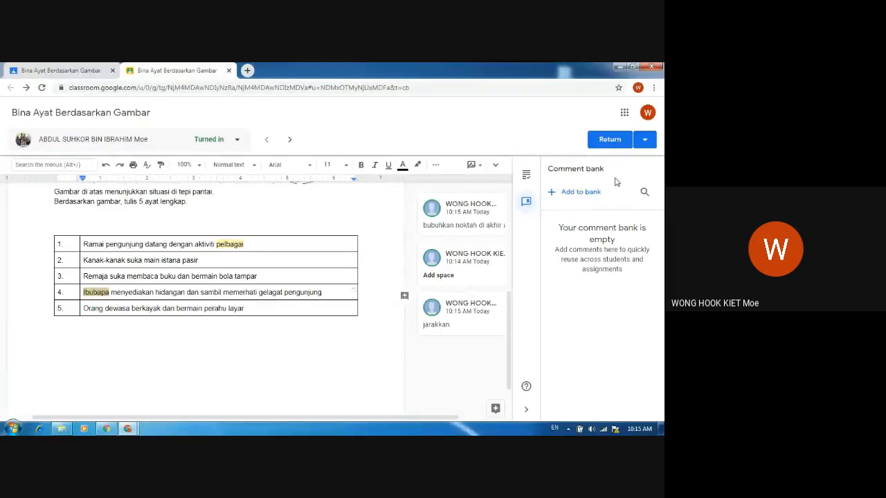
- Return the commented submission to the student without a grade and close the submission
left_click(609, 141)
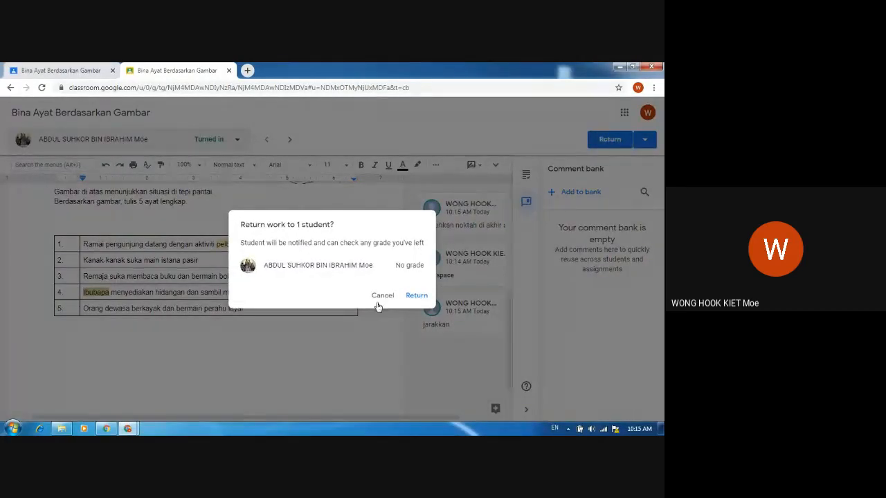
left_click(407, 297)
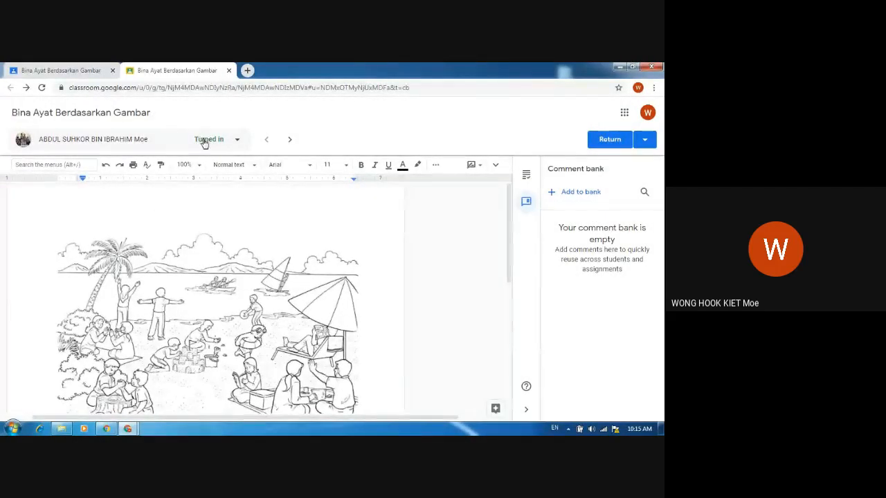
left_click(234, 145)
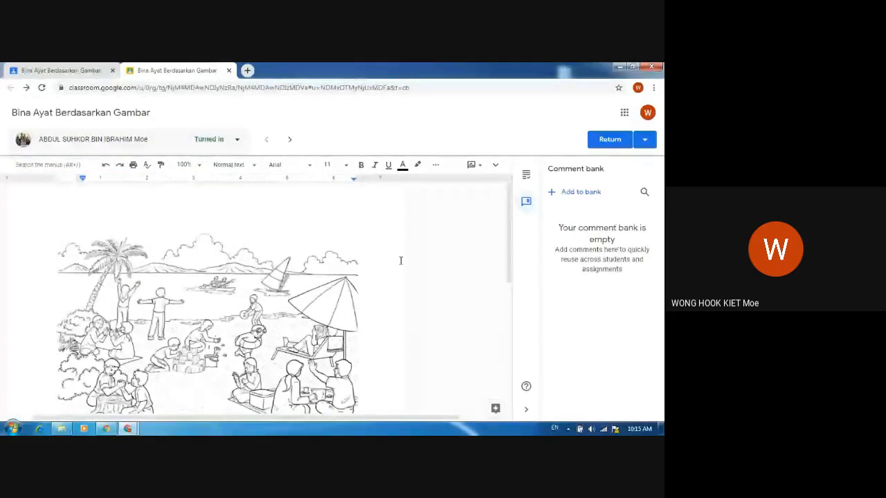
left_click(612, 141)
left_click(416, 299)
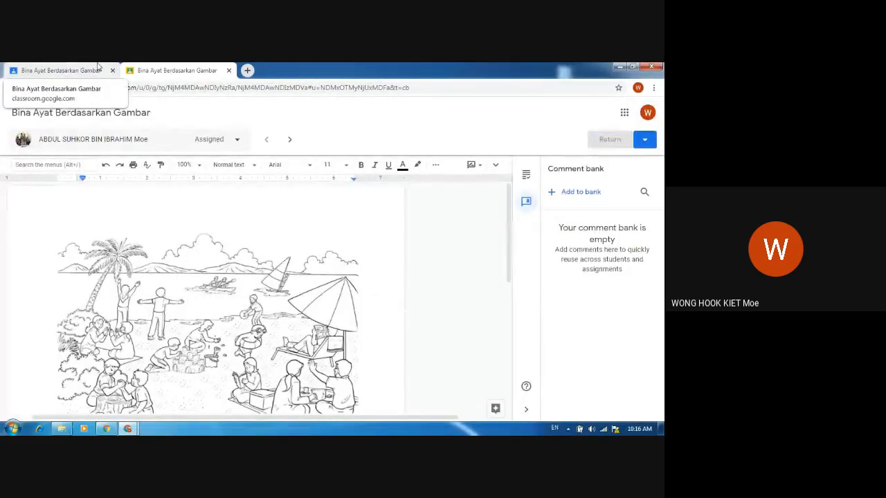
left_click(229, 70)
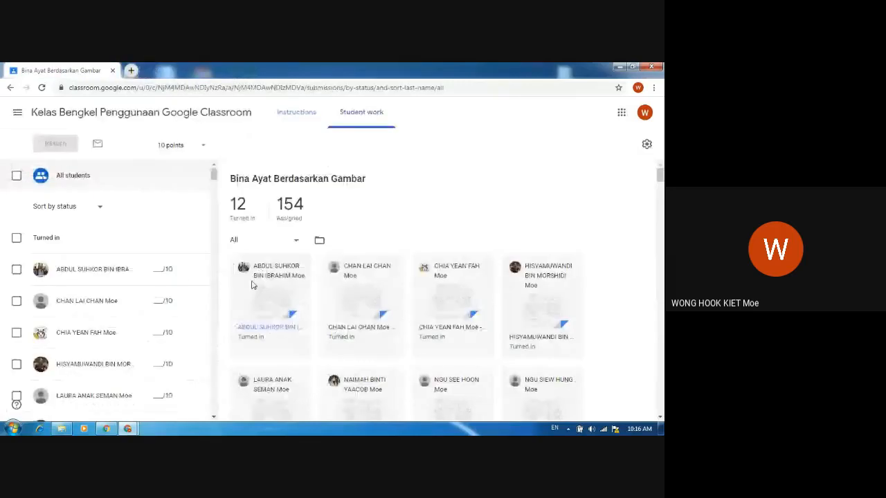
- Grade the first turned-in student's work with 8 out of 10 in the student work list
left_click(169, 274)
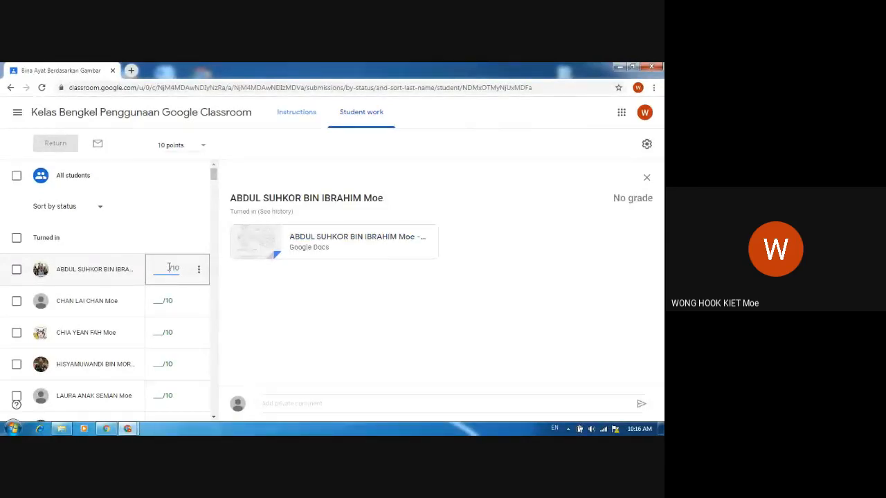
type("8")
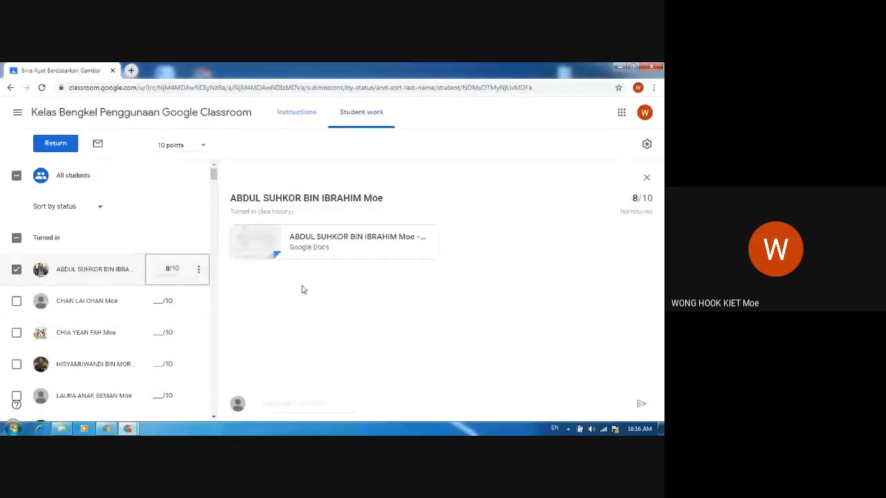
left_click(302, 290)
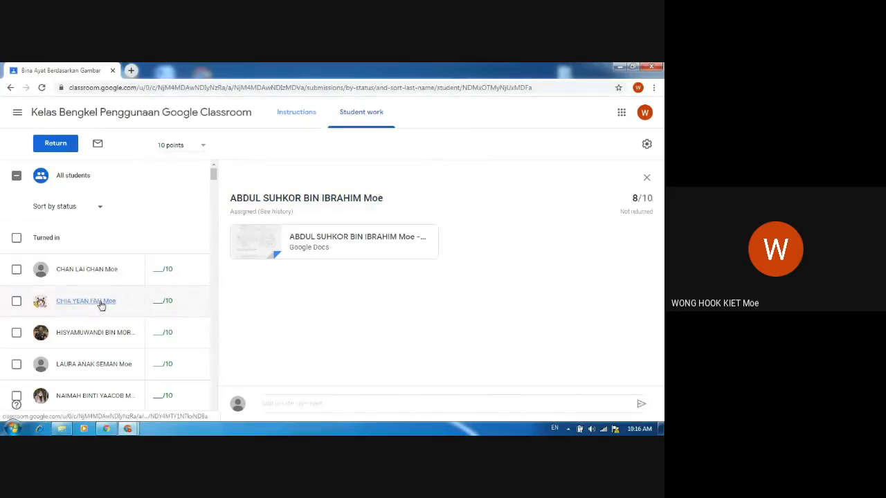
- Open the next turned-in student's work, include it in the selection and grade it 6 out of 10
scroll(99, 291, "down", 1)
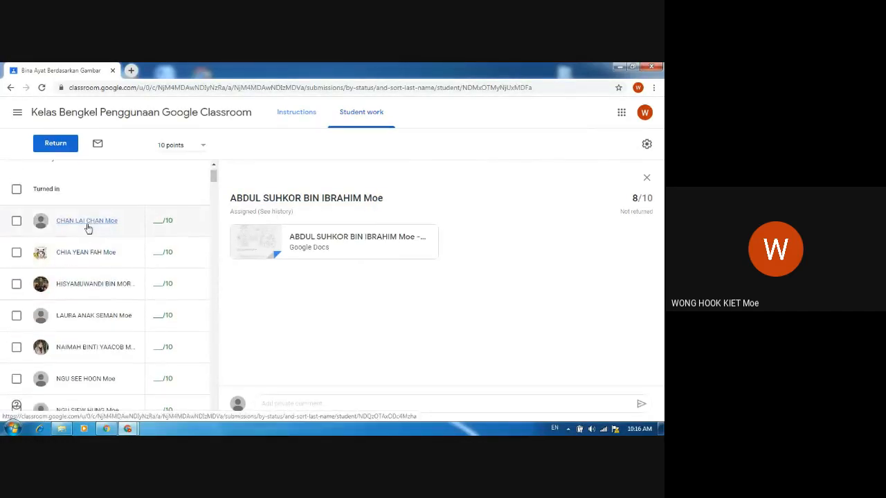
left_click(88, 222)
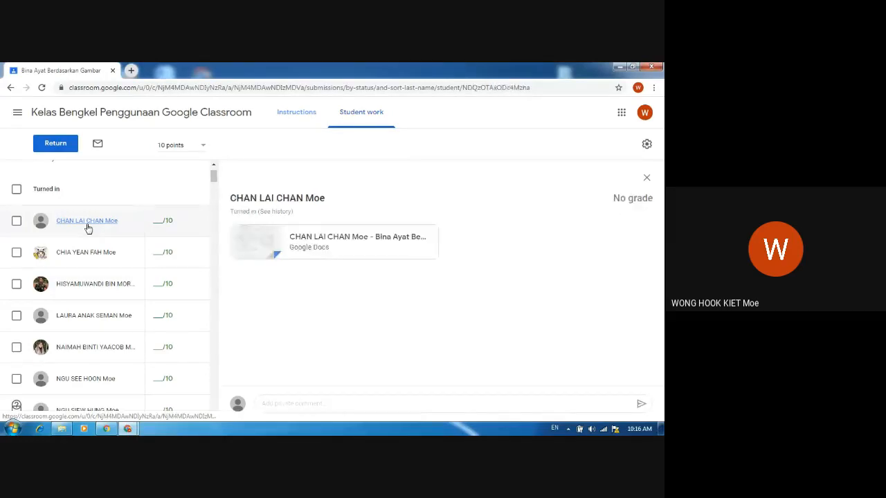
scroll(204, 281, "up", 1)
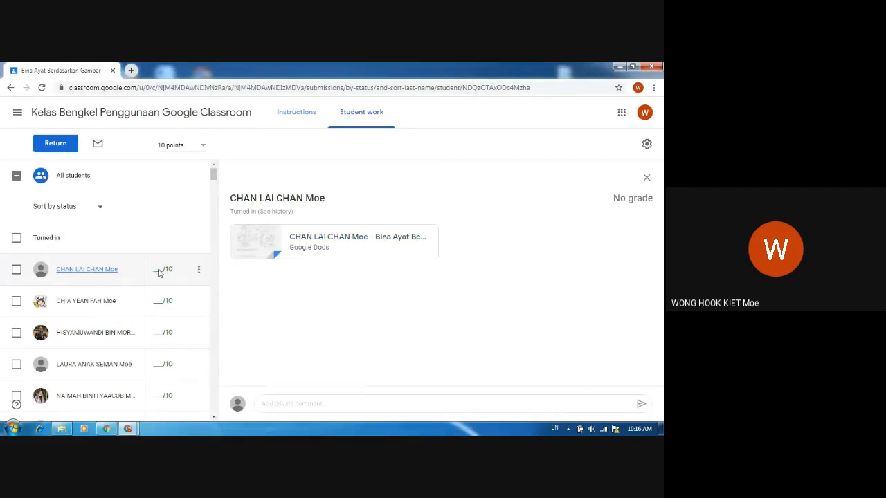
left_click(16, 269)
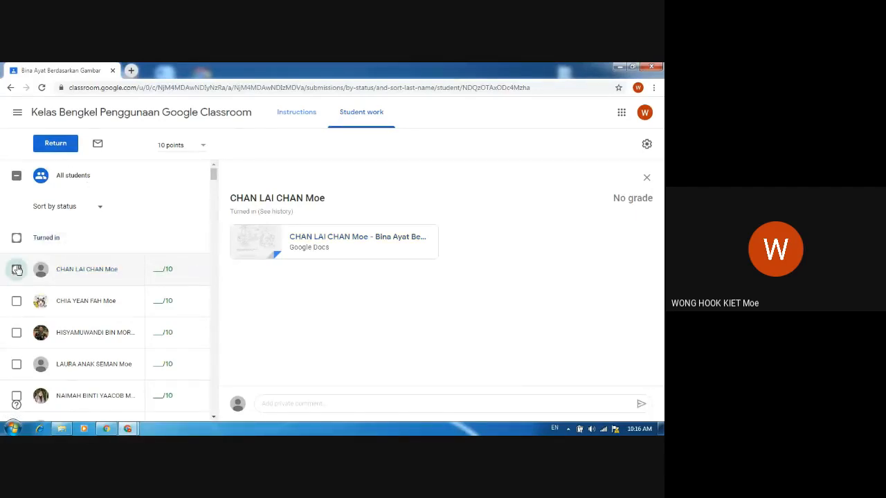
left_click(161, 270)
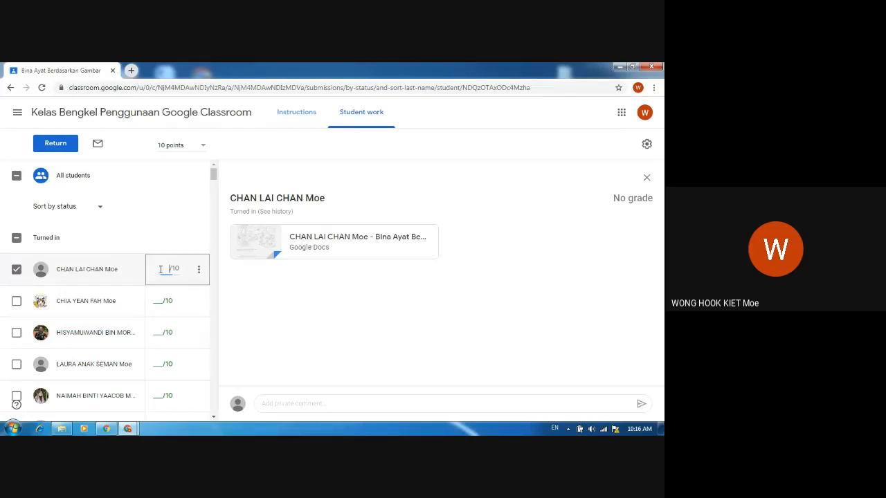
- Return the work of the two graded students, accepting the return of the unsubmitted assignment and leaving the private comment empty
left_click(74, 148)
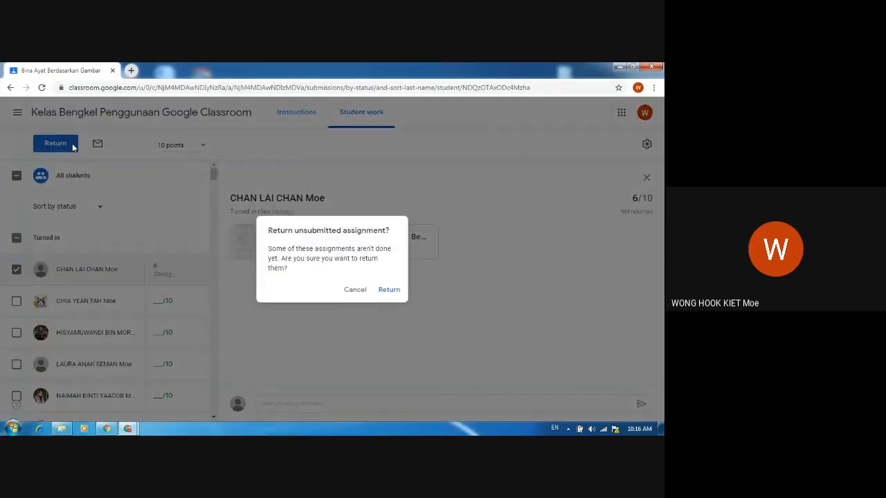
left_click(386, 292)
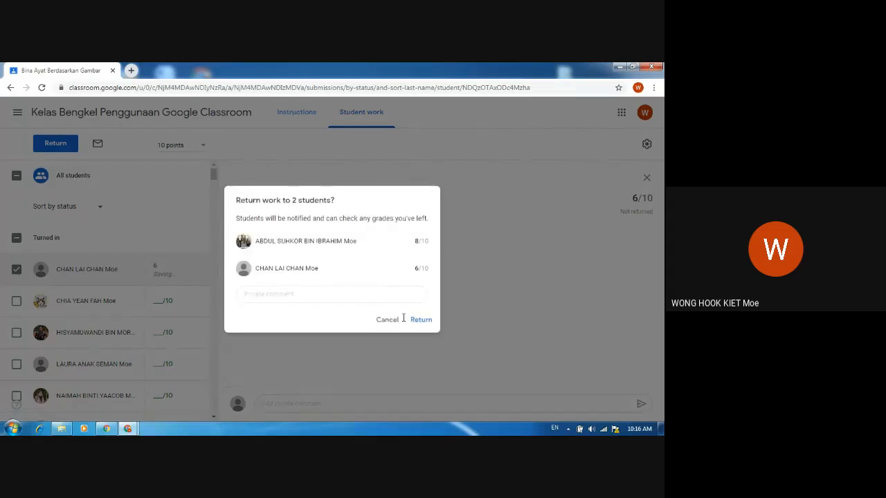
left_click(421, 321)
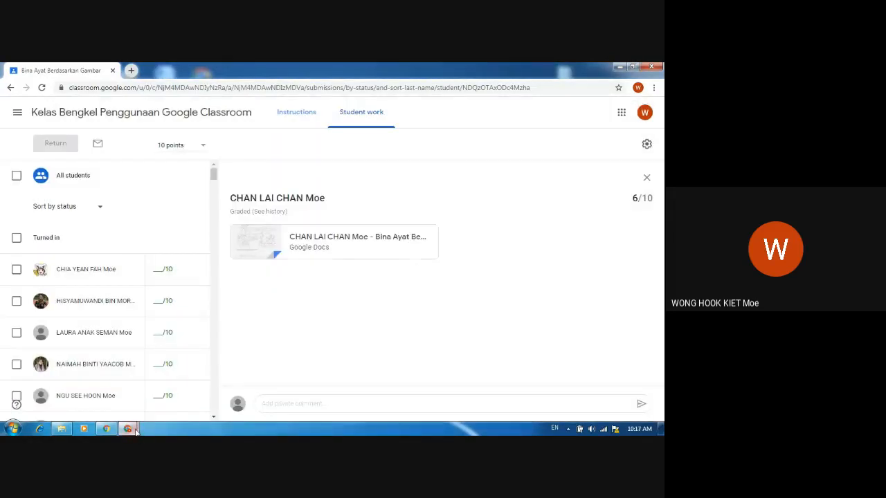
- Switch to the Google Meet call and read the latest participant questions in the chat
mouse_move(136, 429)
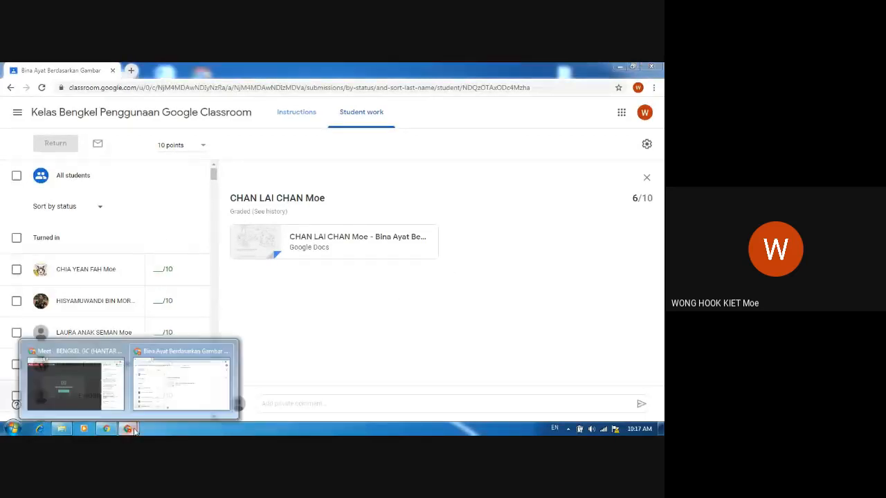
left_click(82, 379)
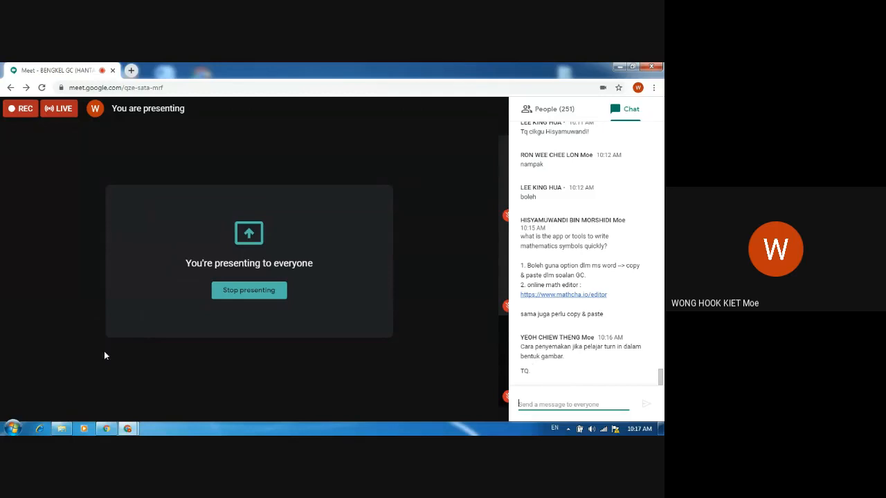
left_click(127, 428)
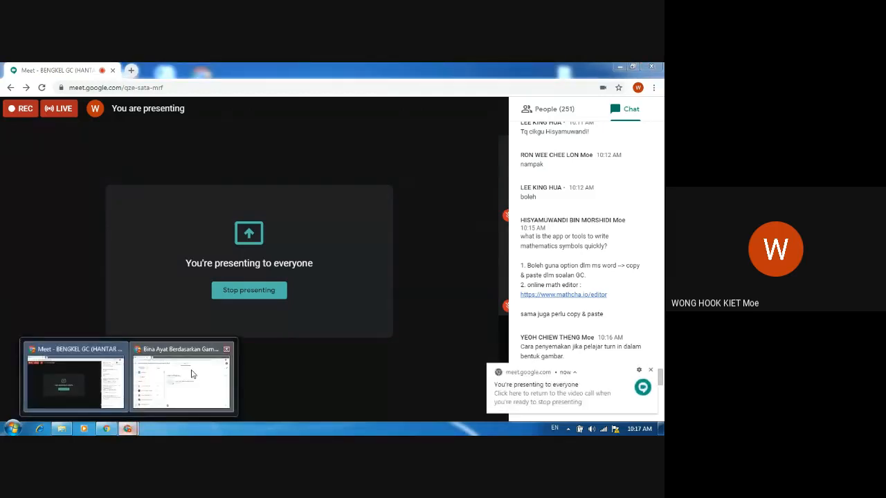
left_click(192, 374)
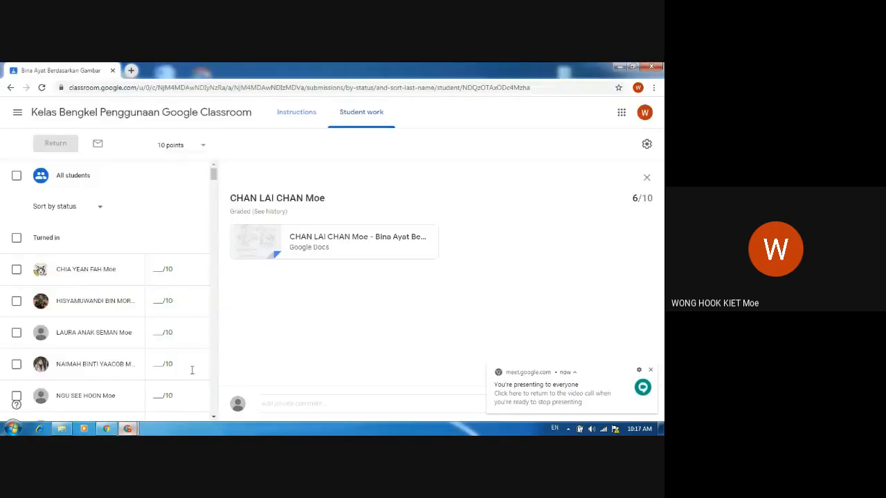
left_click(129, 428)
left_click(76, 381)
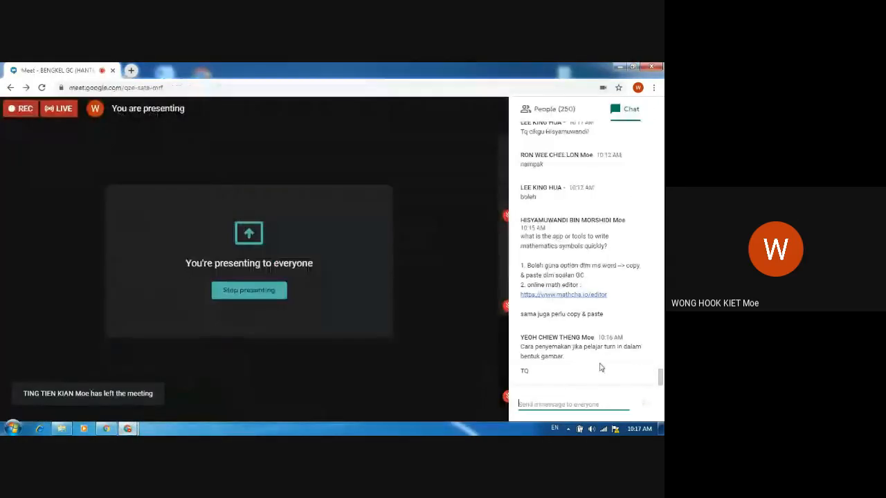
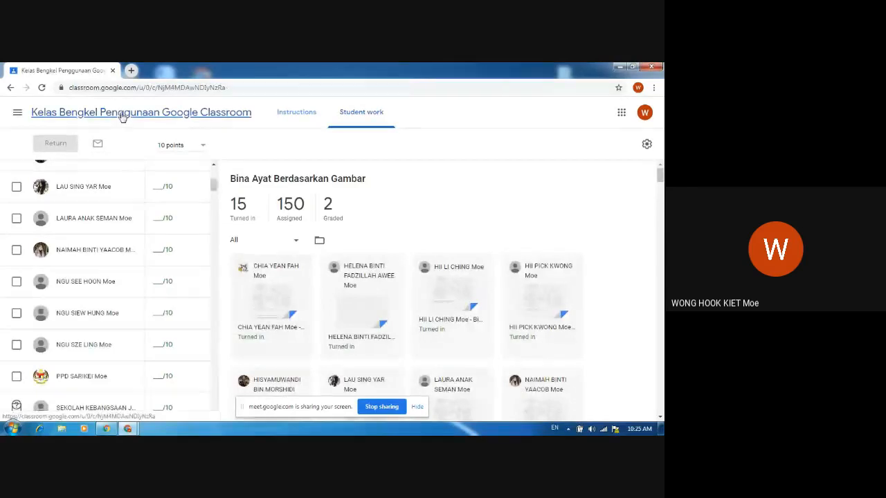
- Open the student work for "Matematik Tahun 3" from the class gradebook and import its grades from the attached form
left_click(395, 117)
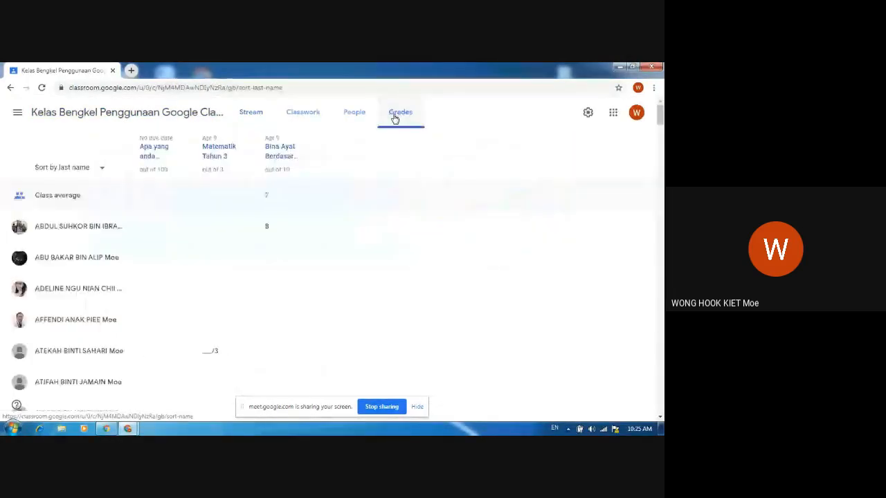
left_click(212, 155)
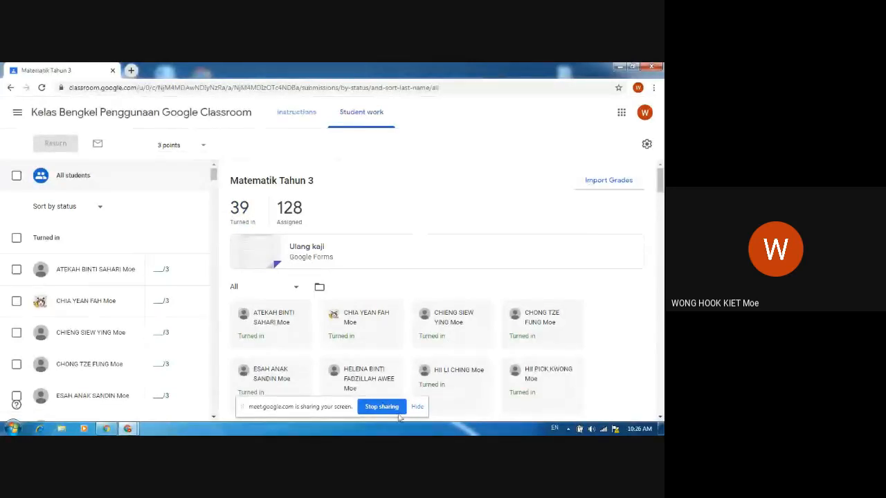
left_click(417, 407)
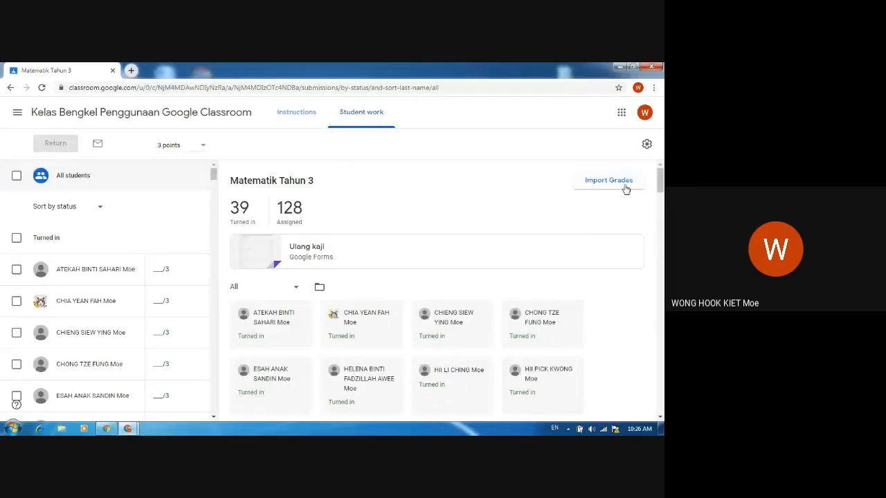
left_click(620, 186)
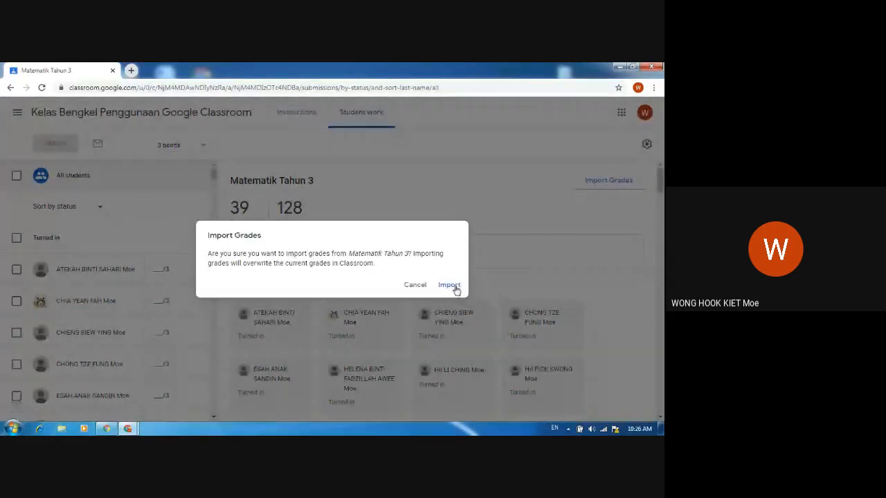
left_click(450, 285)
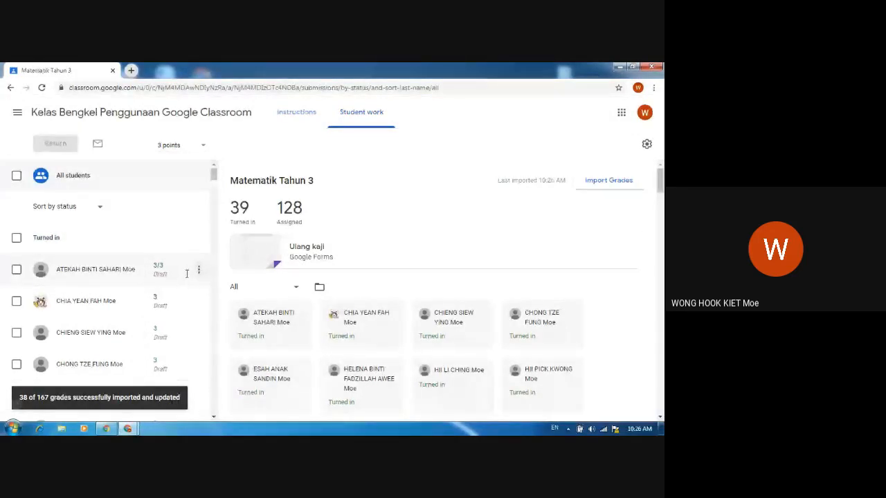
- Review the imported draft grades of the turned-in students in the "Matematik Tahun 3" work list
scroll(184, 271, "down", 2)
scroll(184, 273, "down", 4)
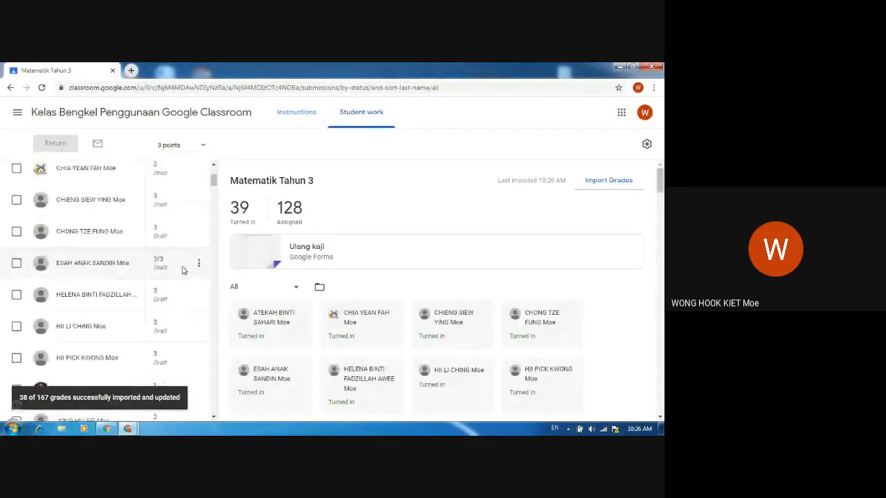
scroll(191, 278, "down", 2)
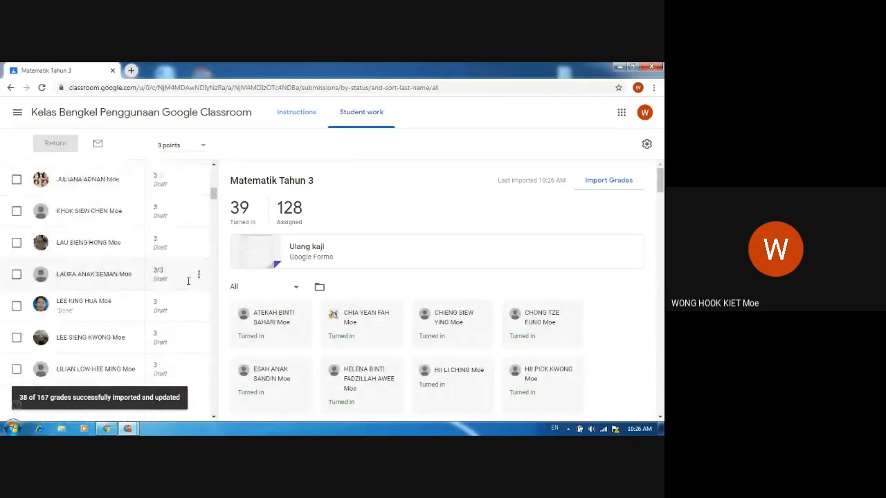
scroll(188, 297, "down", 6)
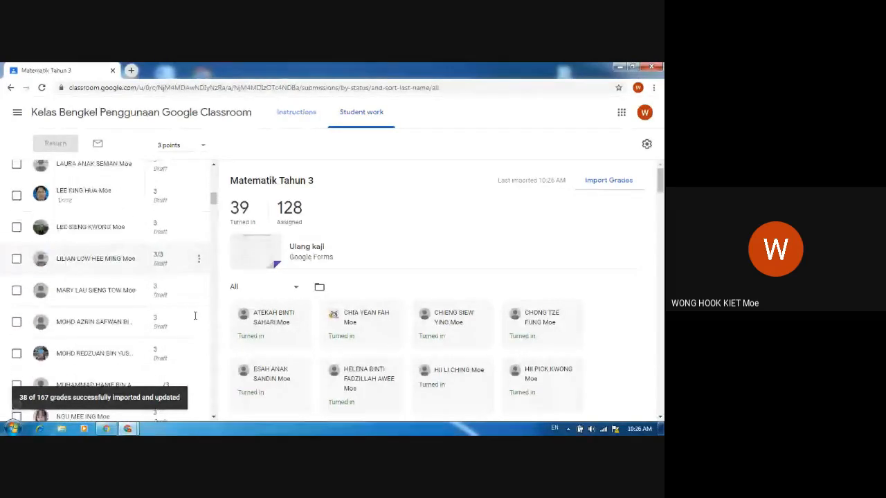
scroll(187, 305, "down", 3)
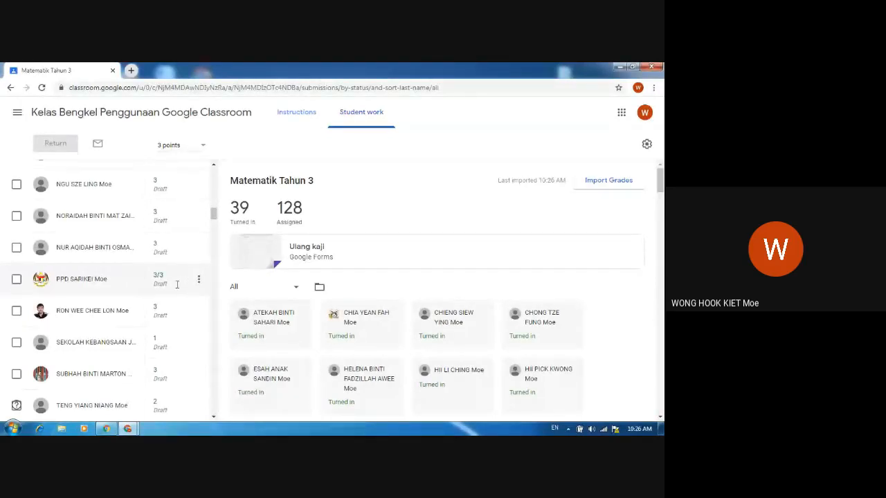
scroll(182, 277, "up", 10)
scroll(180, 270, "up", 5)
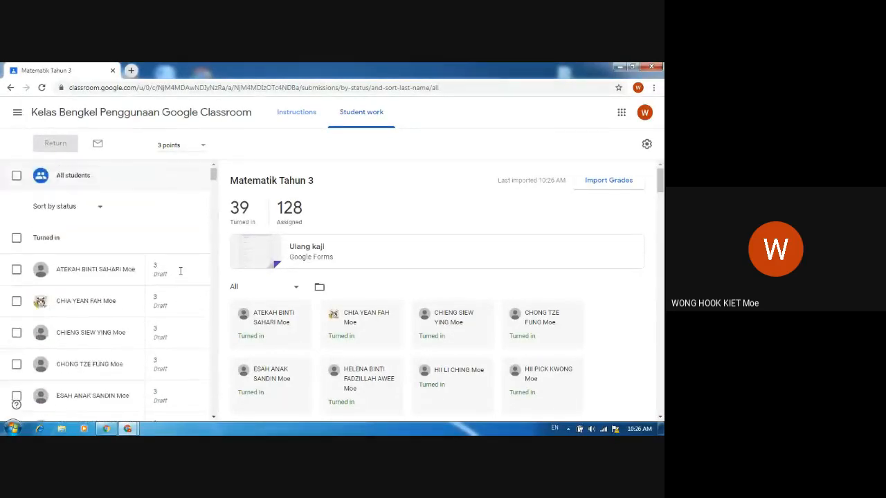
scroll(181, 271, "down", 1)
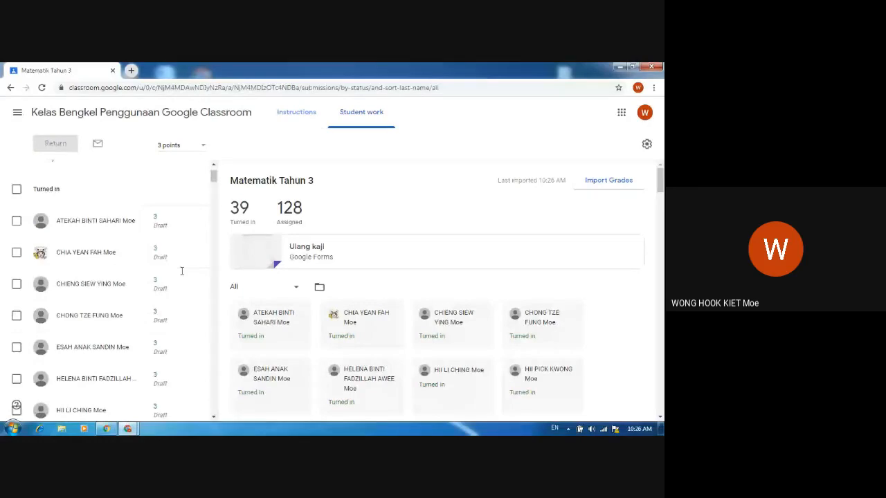
scroll(181, 271, "down", 5)
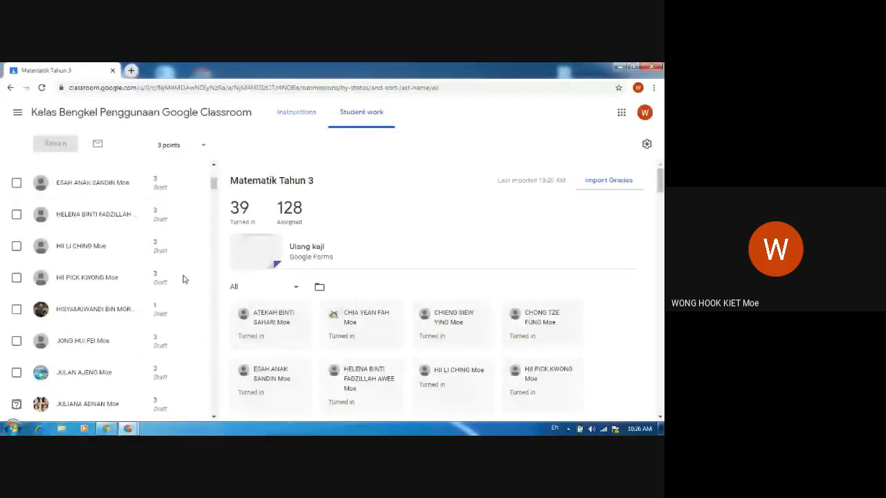
scroll(181, 271, "down", 5)
- Select all turned-in students of "Matematik Tahun 3" and return their graded work to them
scroll(179, 264, "up", 10)
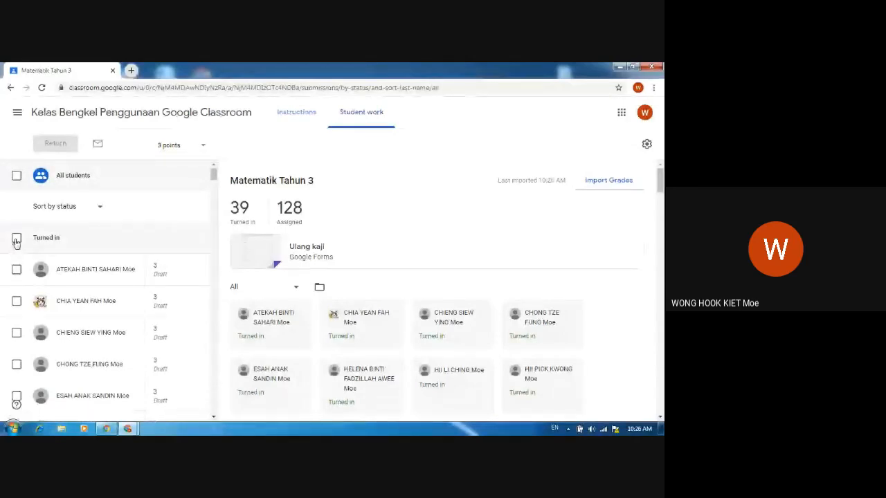
left_click(16, 238)
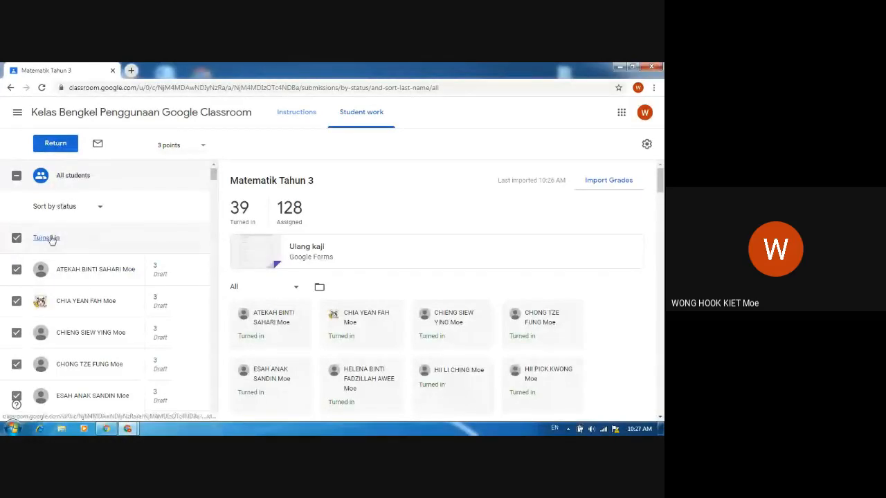
left_click(56, 144)
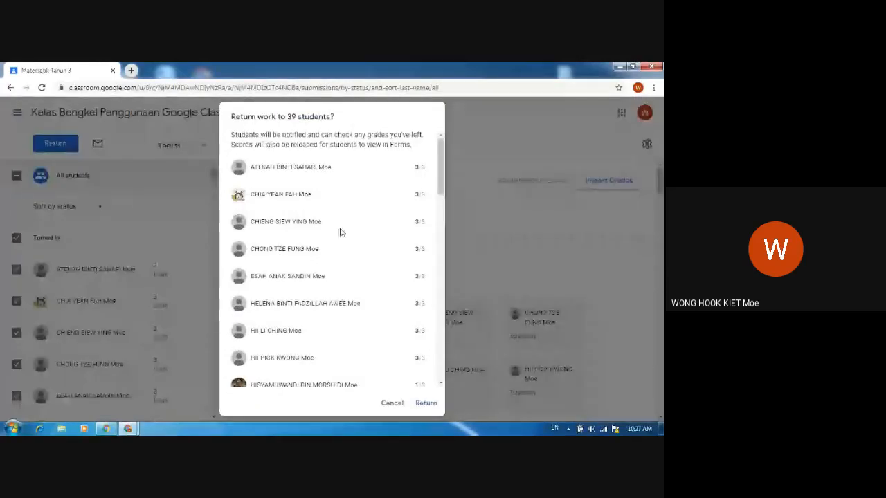
left_click(422, 406)
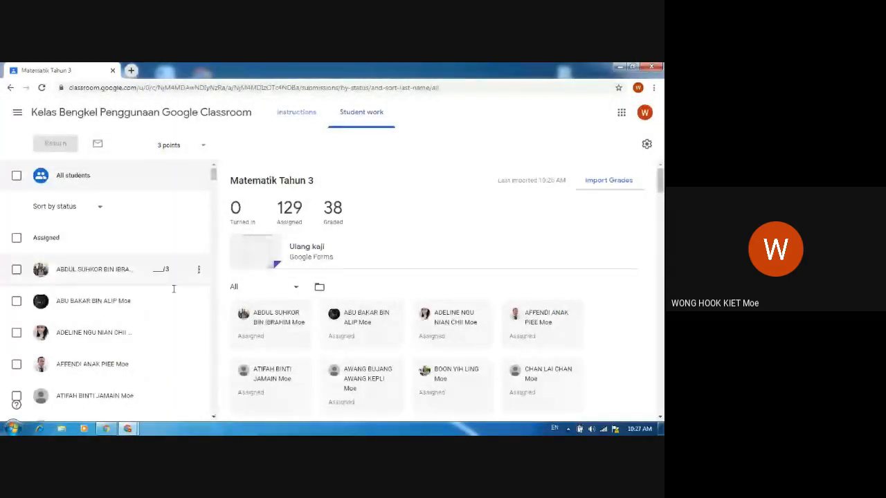
- Look over the students' statuses for "Matematik Tahun 3" and examine the returned grades and class averages in the class gradebook
scroll(470, 337, "down", 8)
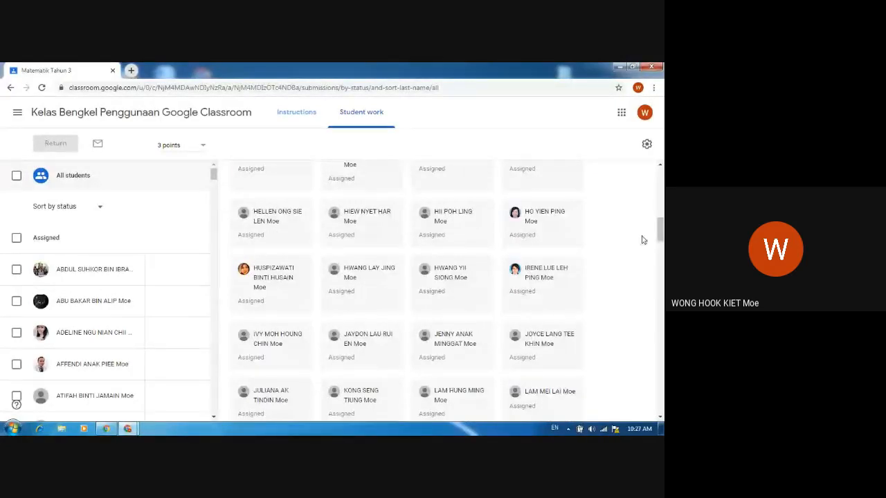
scroll(640, 241, "up", 10)
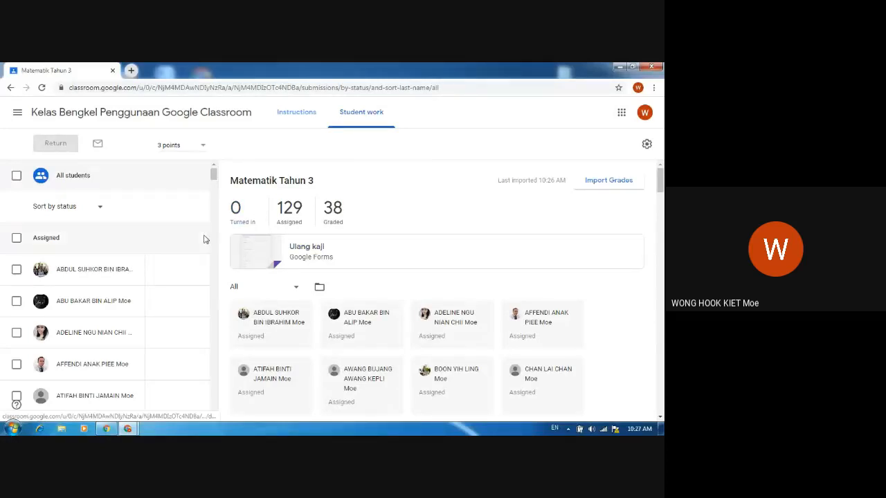
scroll(411, 292, "down", 1)
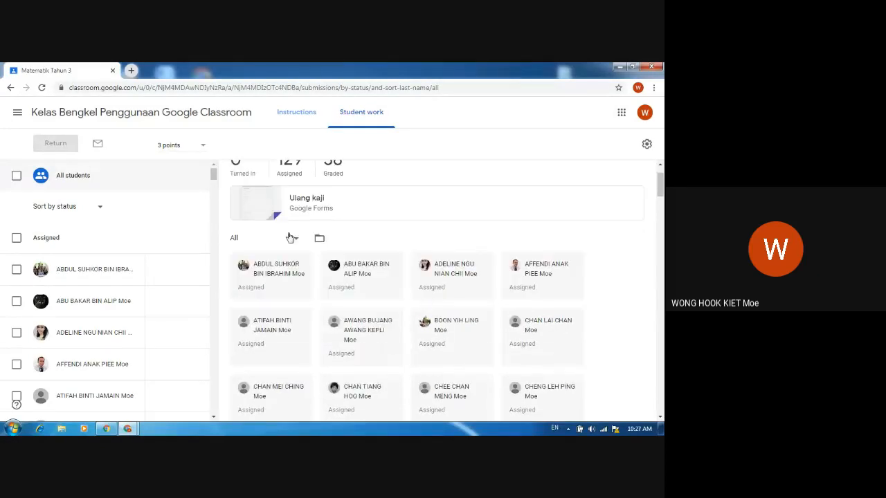
left_click(109, 114)
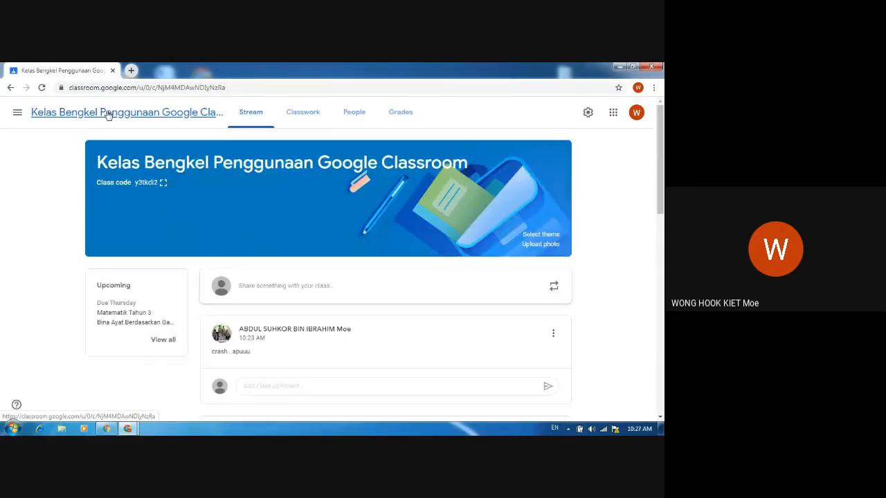
left_click(400, 113)
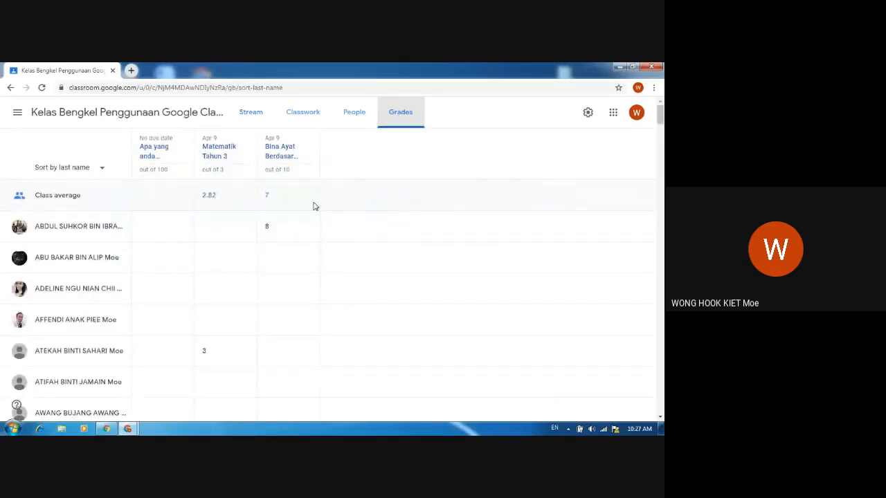
scroll(249, 277, "down", 2)
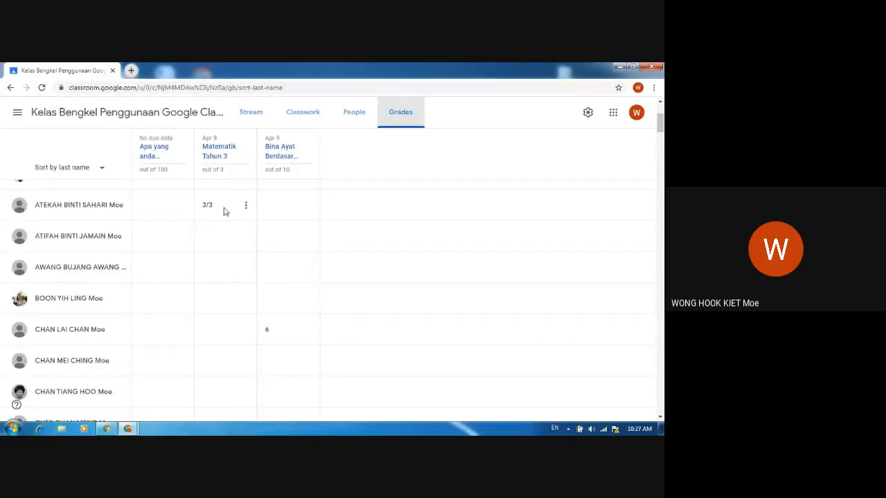
scroll(228, 228, "up", 3)
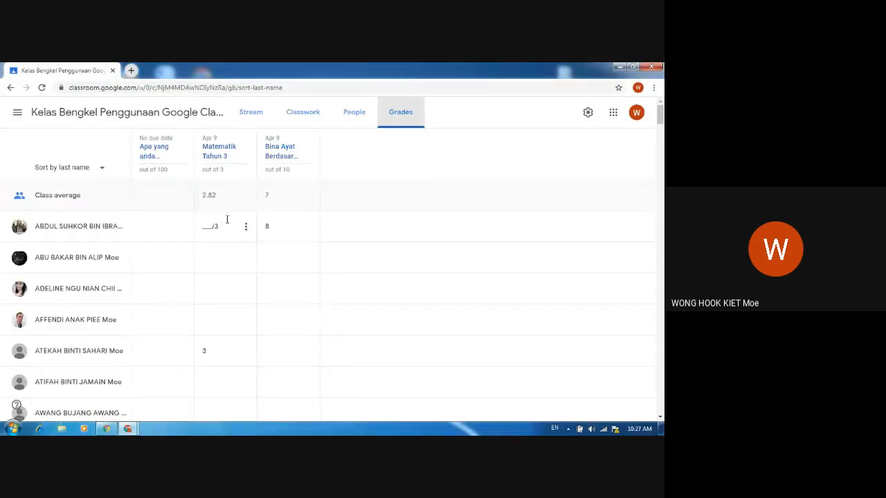
scroll(234, 255, "down", 2)
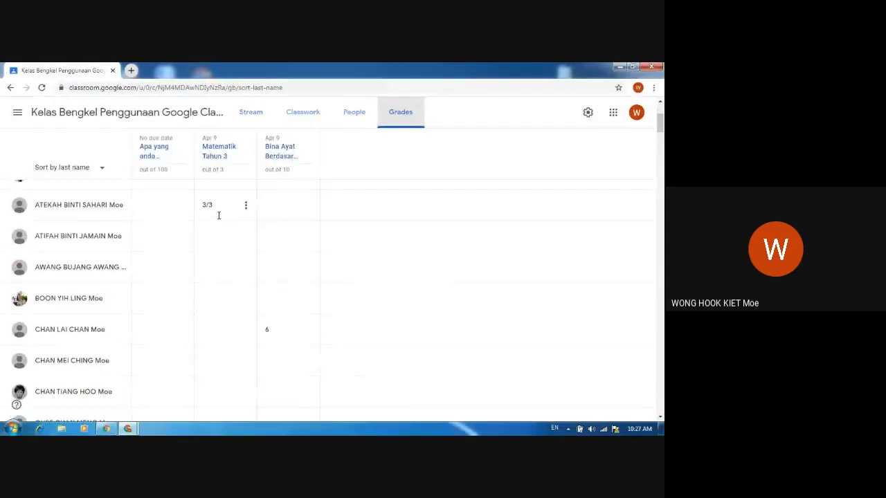
scroll(225, 247, "up", 2)
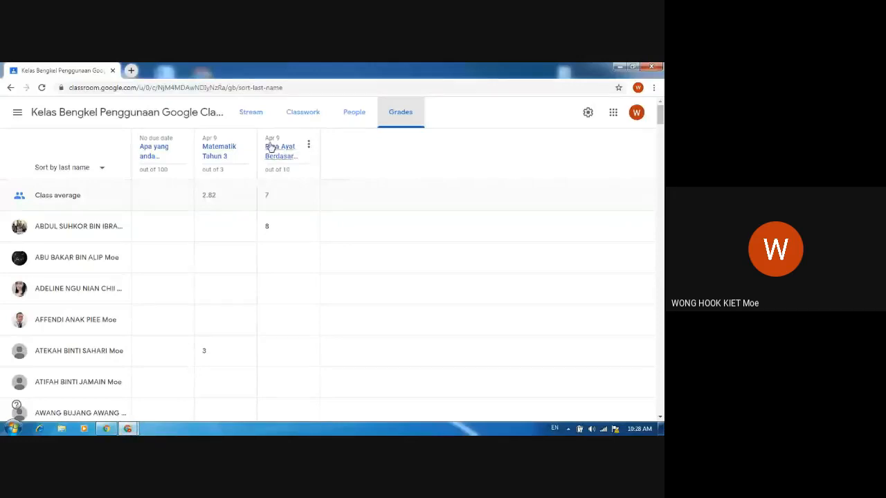
- Open the student answers to the question "Apa yang anda lakukan masa PKP ini" and show the empty reply field under the first answer
left_click(302, 114)
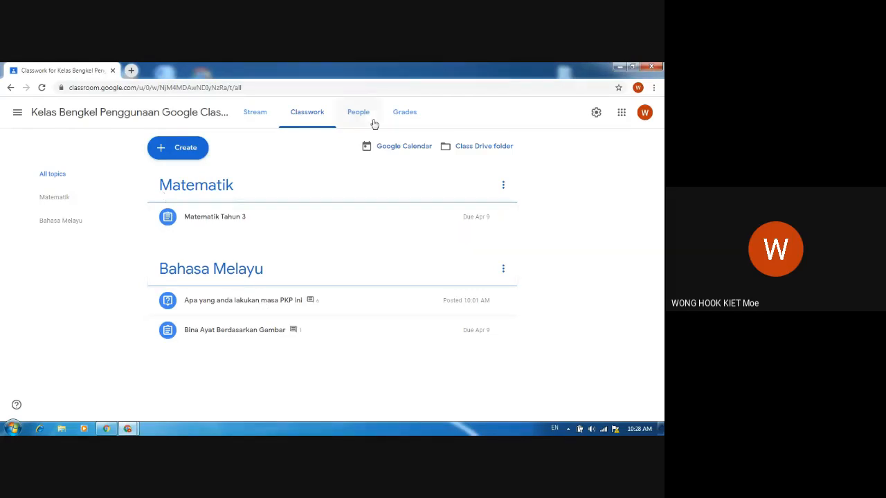
left_click(404, 118)
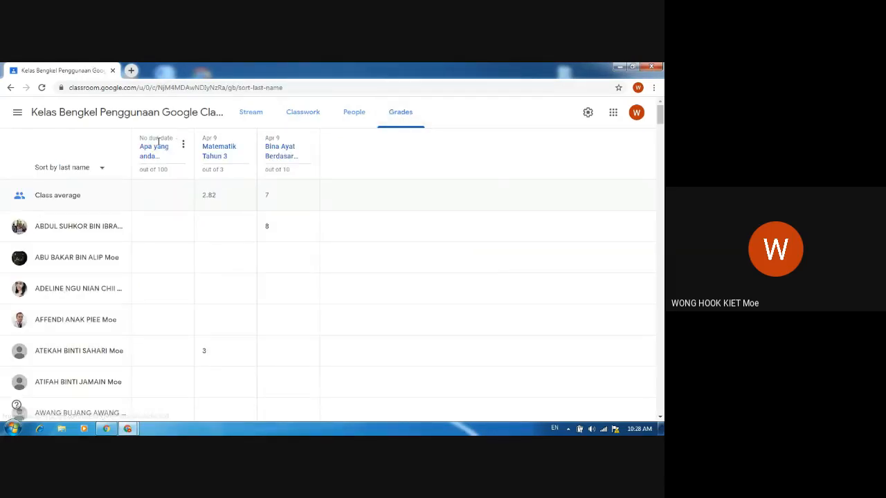
left_click(154, 150)
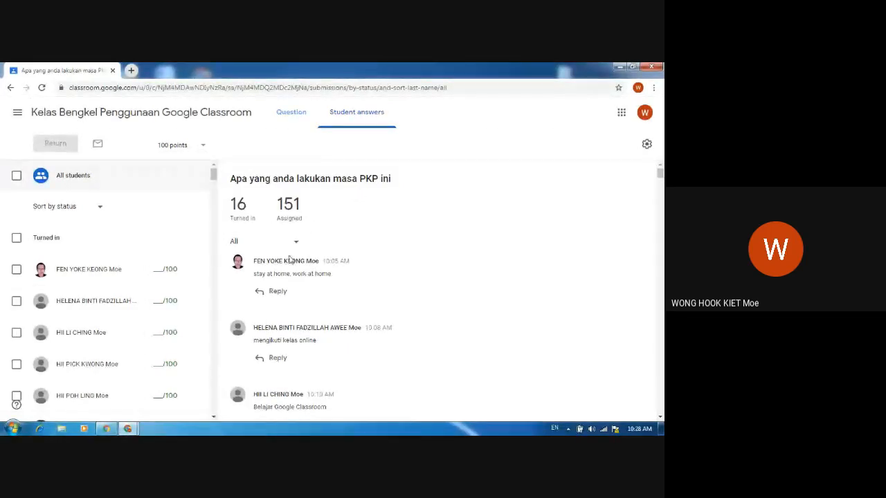
left_click(277, 291)
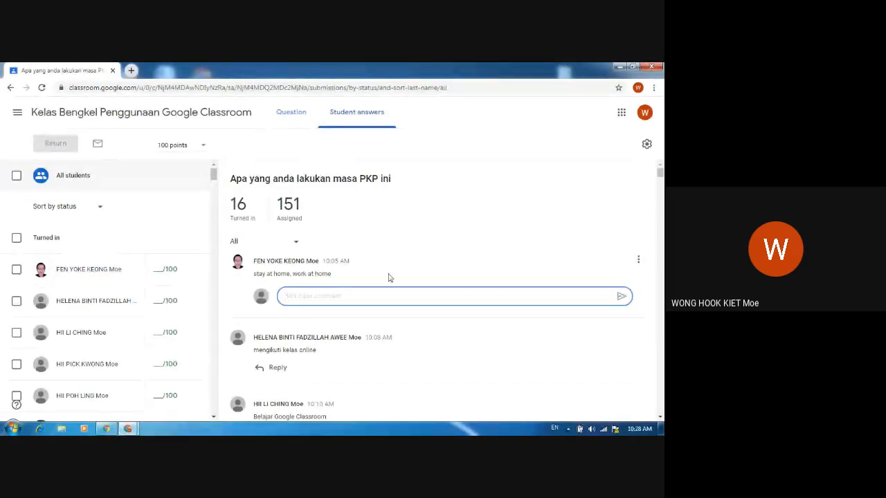
scroll(389, 278, "down", 1)
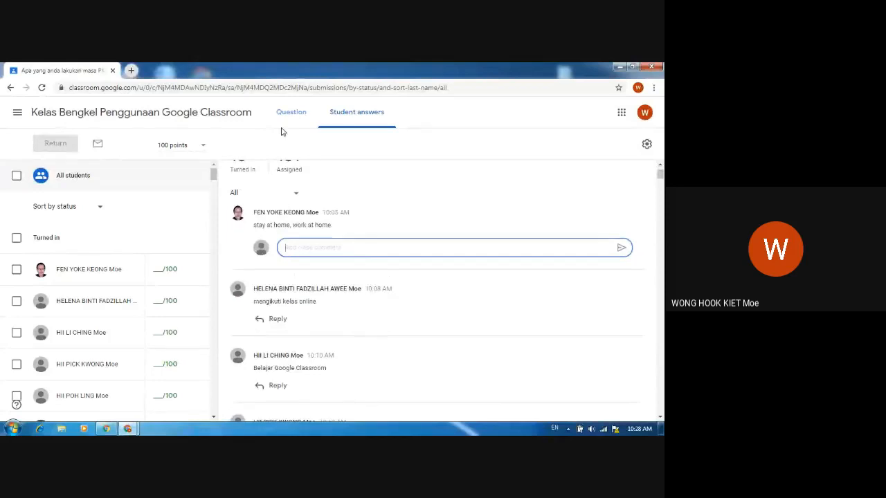
left_click(82, 118)
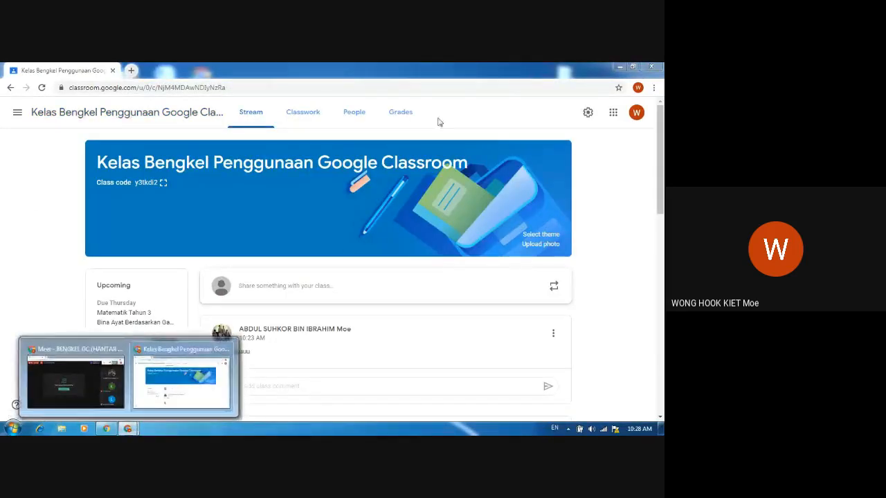
- Switch to the Google Meet call and read the newest participant messages in the chat
mouse_move(130, 431)
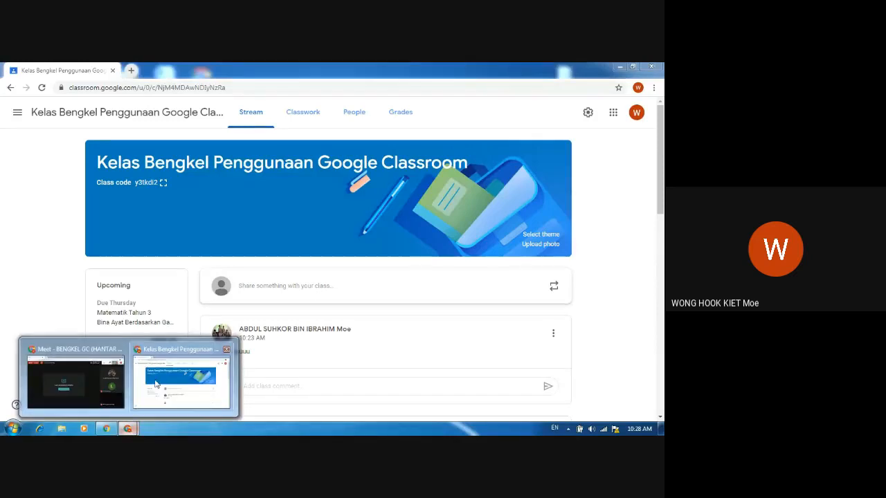
left_click(98, 381)
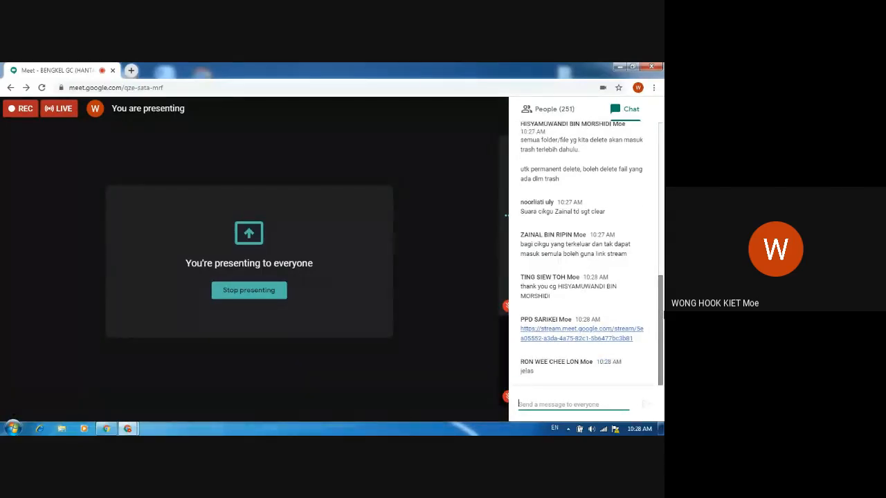
left_click_drag(662, 300, 658, 335)
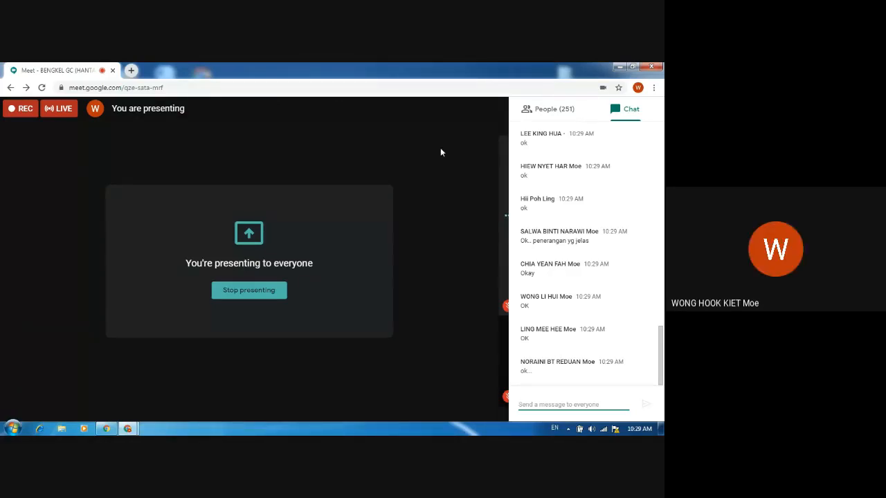
- Switch to the Google Classroom window and start a new assignment in the class's Classwork
mouse_move(127, 428)
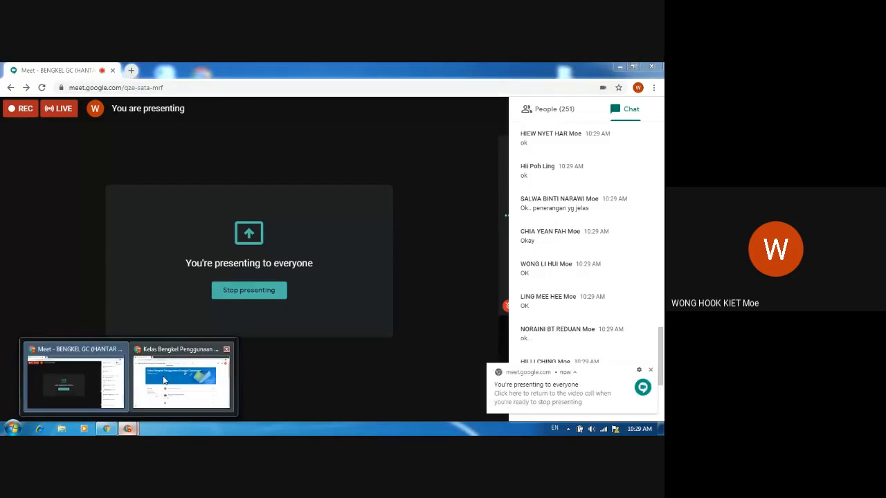
left_click(164, 380)
left_click(283, 113)
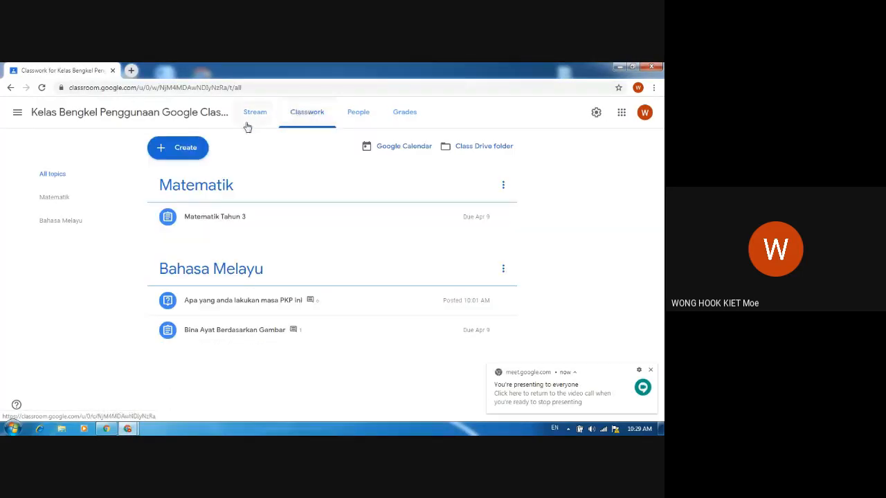
left_click(187, 153)
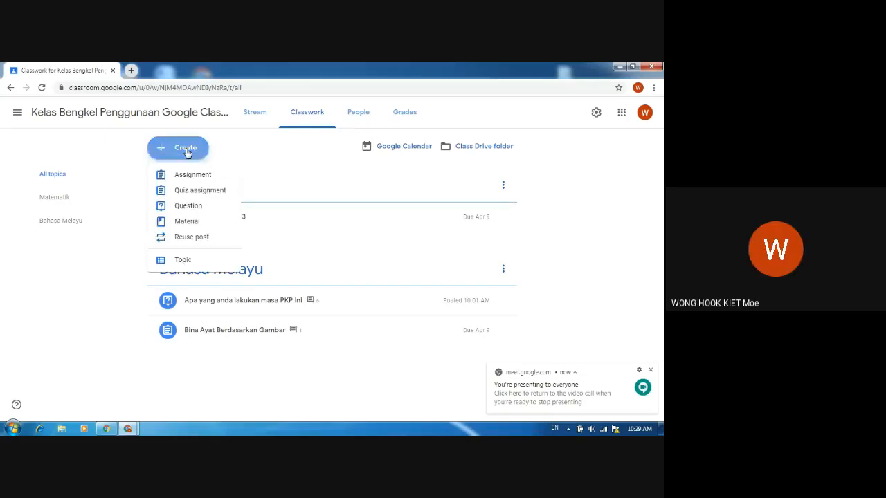
left_click(188, 154)
left_click(187, 148)
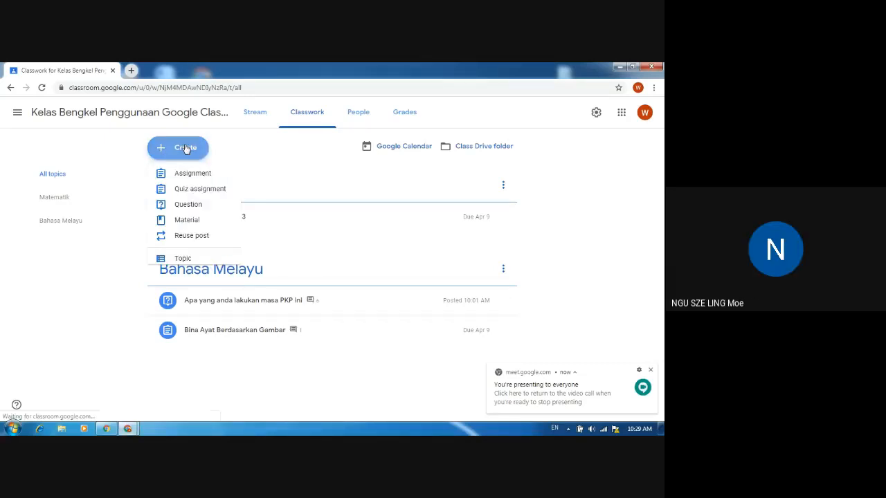
left_click(187, 175)
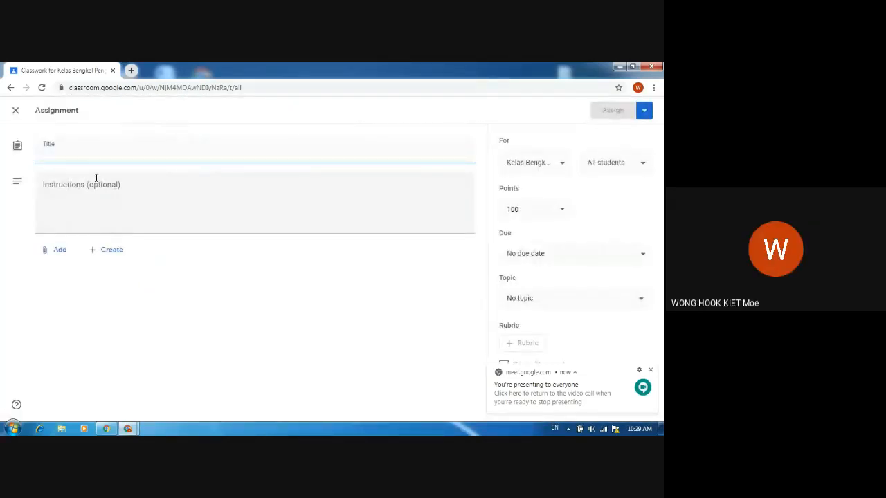
type("dadasd")
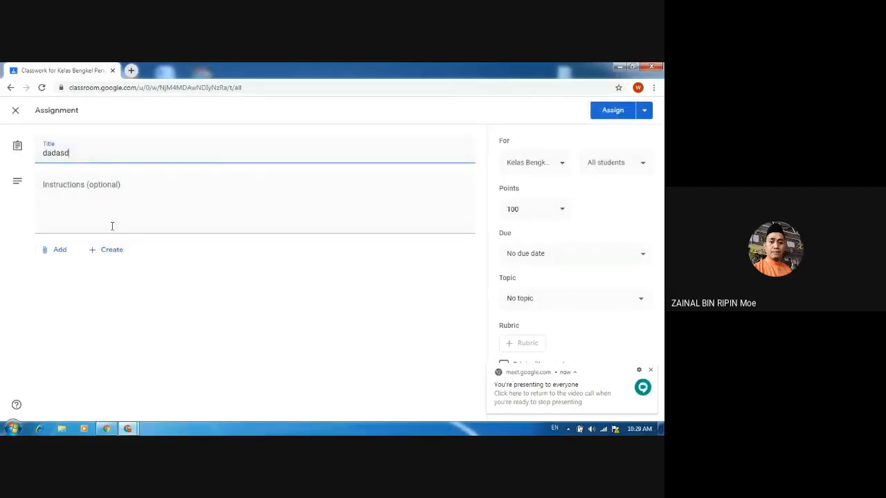
key("BackSpace")
key("BackSpace")
key("BackSpace")
key("BackSpace")
key("BackSpace")
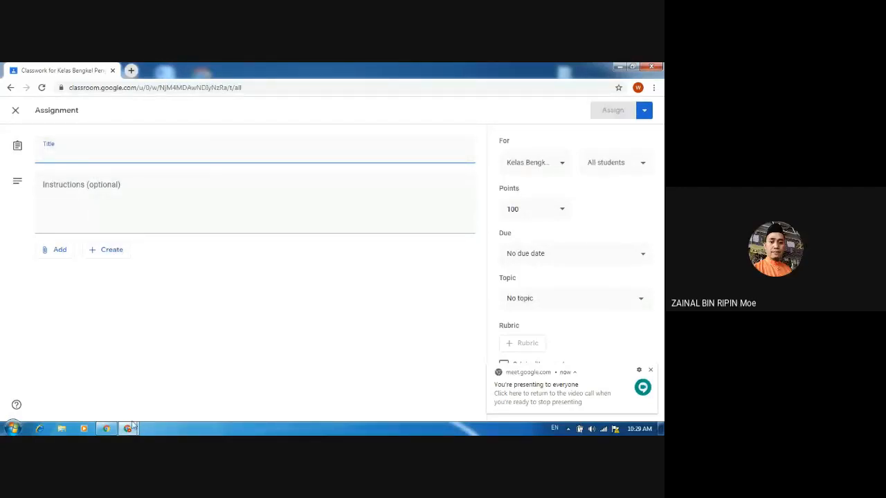
- Switch to the Google Meet call, mute the microphone and turn it back on
mouse_move(128, 429)
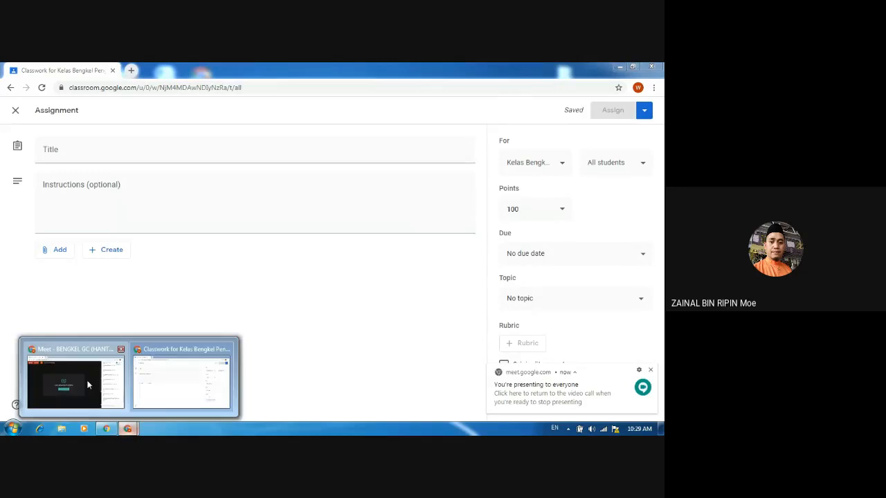
left_click(88, 382)
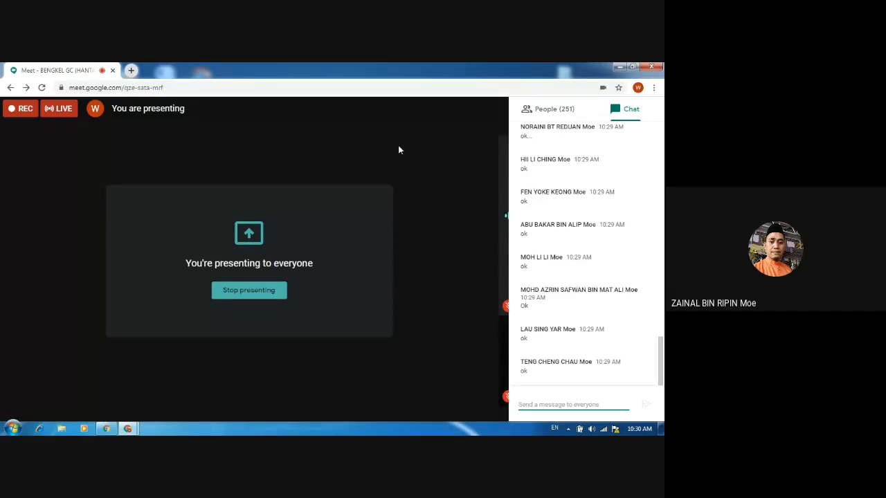
left_click(389, 206)
left_click(297, 399)
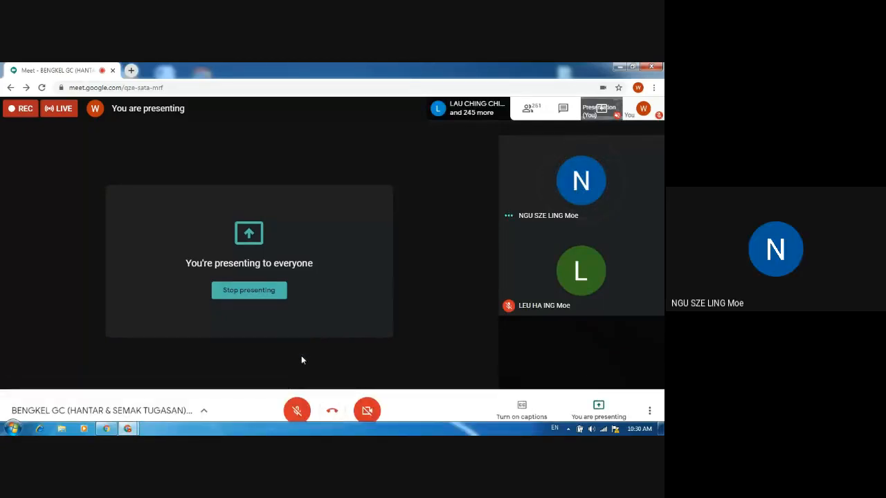
key("ctrl+d")
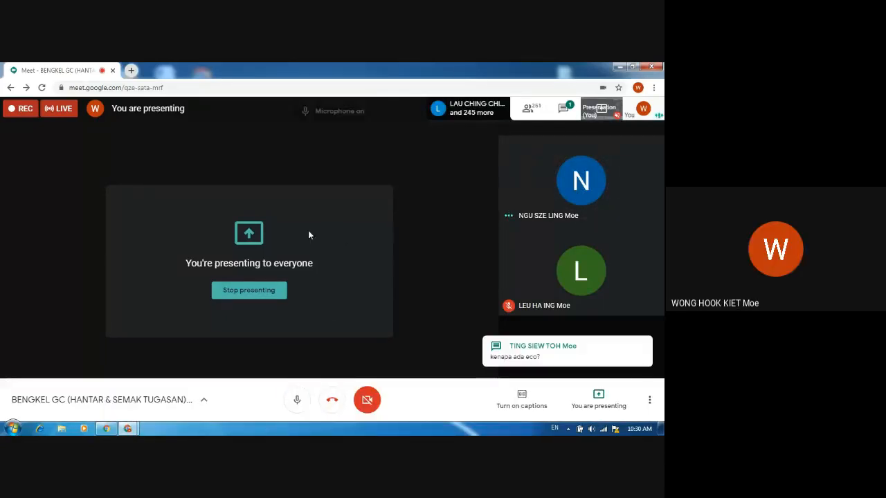
- Return to the assignment draft in Google Classroom and create a new Google Form as its attachment
mouse_move(127, 428)
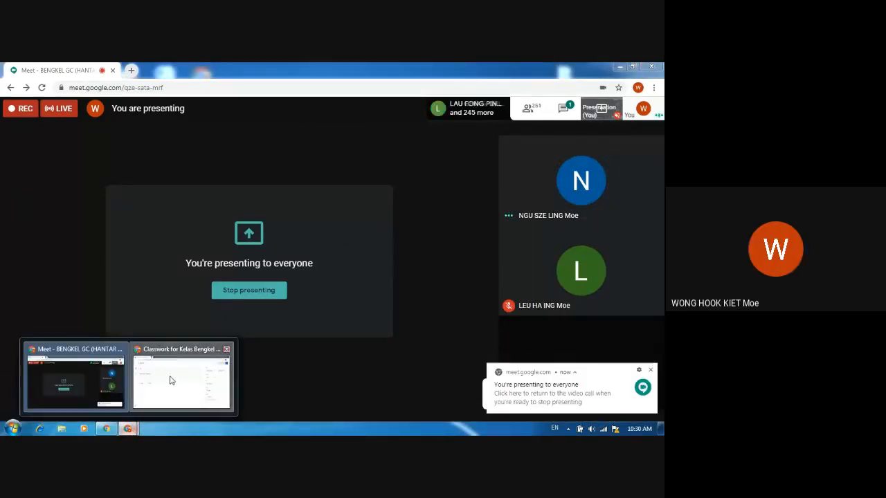
left_click(171, 380)
left_click(126, 154)
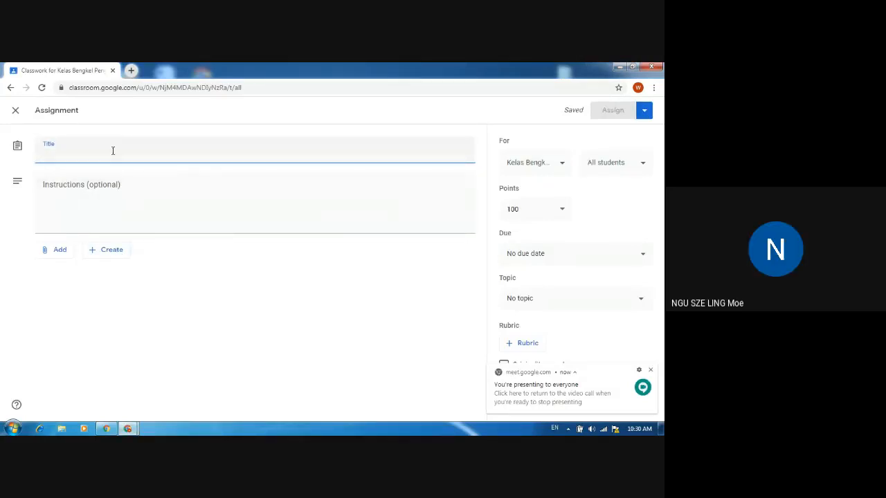
left_click(112, 250)
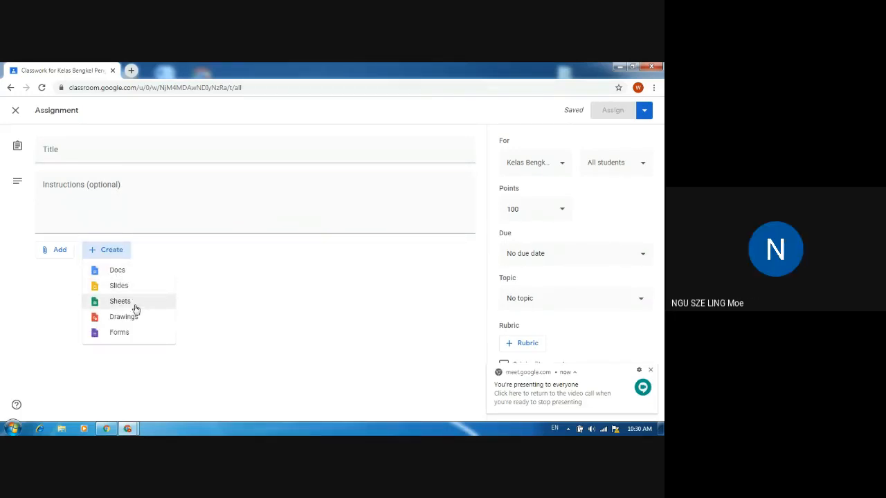
left_click(119, 332)
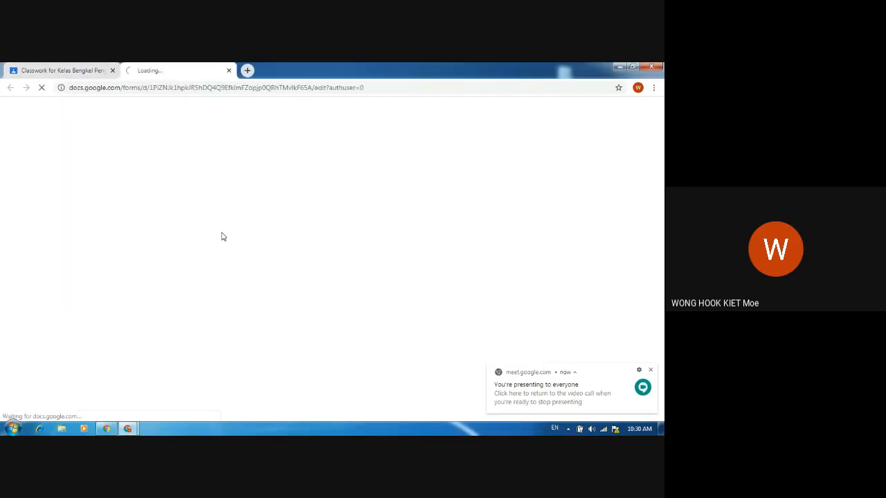
- Show the new form attached to the assignment draft and return to the form editor
left_click(74, 68)
left_click(163, 67)
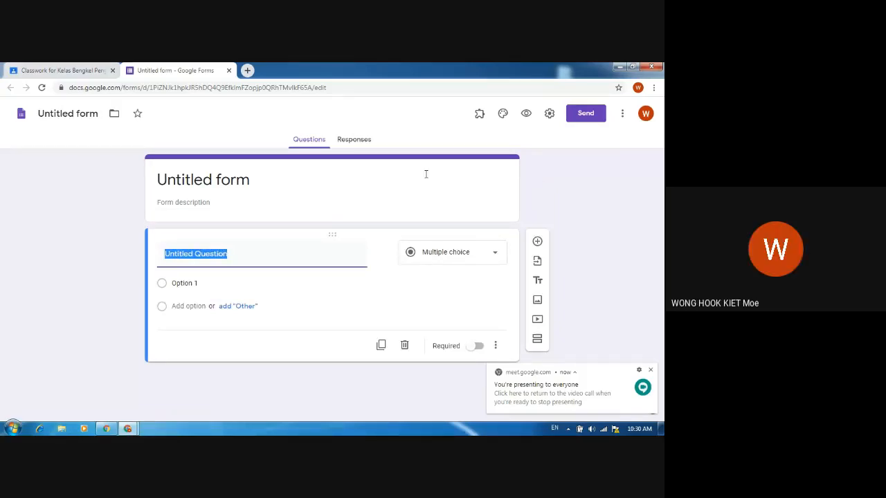
left_click(90, 70)
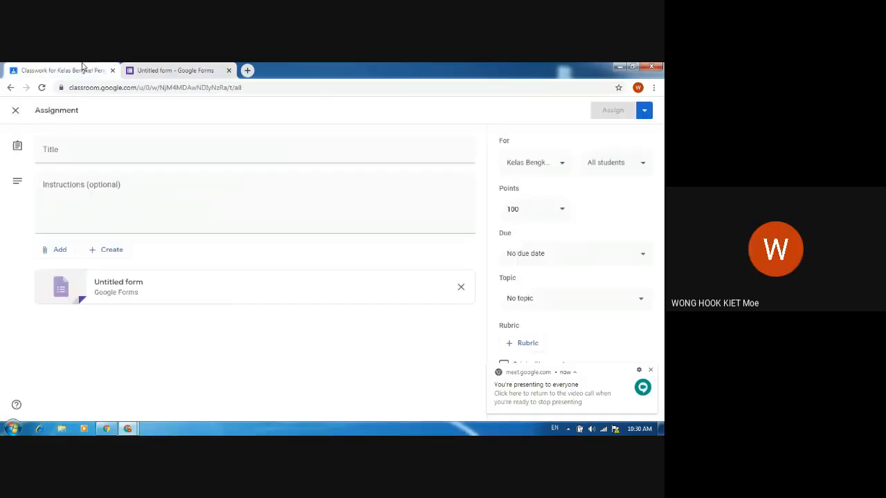
left_click(183, 67)
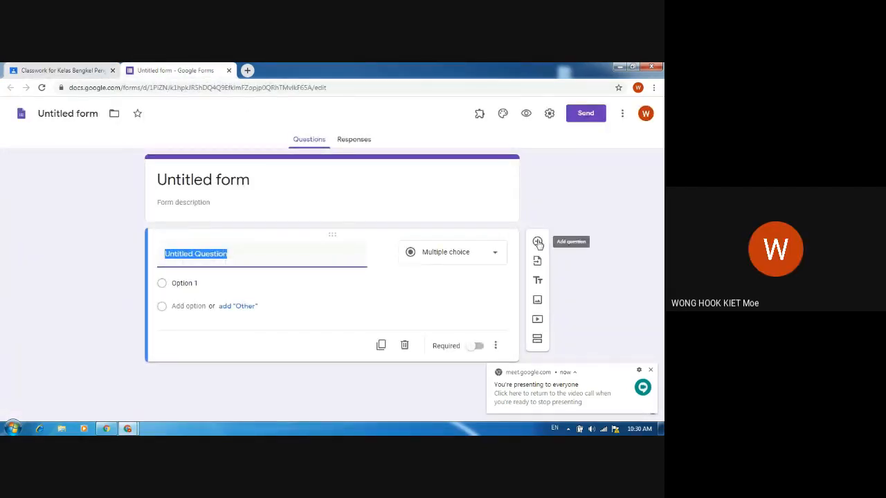
- Replace the first question's text with "1 +1 = ___" and add a second multiple-choice option
left_click(274, 253)
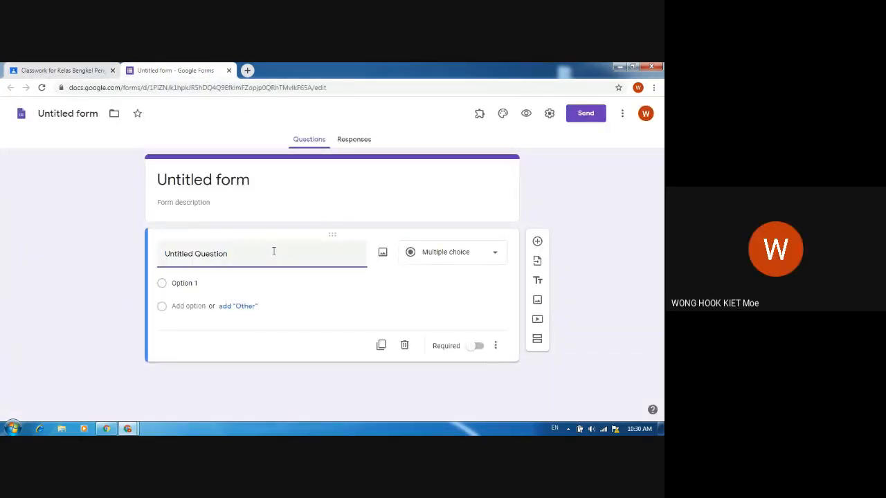
key("BackSpace")
key("BackSpace")
key("BackSpace")
key("BackSpace")
key("BackSpace")
key("BackSpace")
key("BackSpace")
key("BackSpace")
key("BackSpace")
key("BackSpace")
key("BackSpace")
key("BackSpace")
key("BackSpace")
key("BackSpace")
type("1 +")
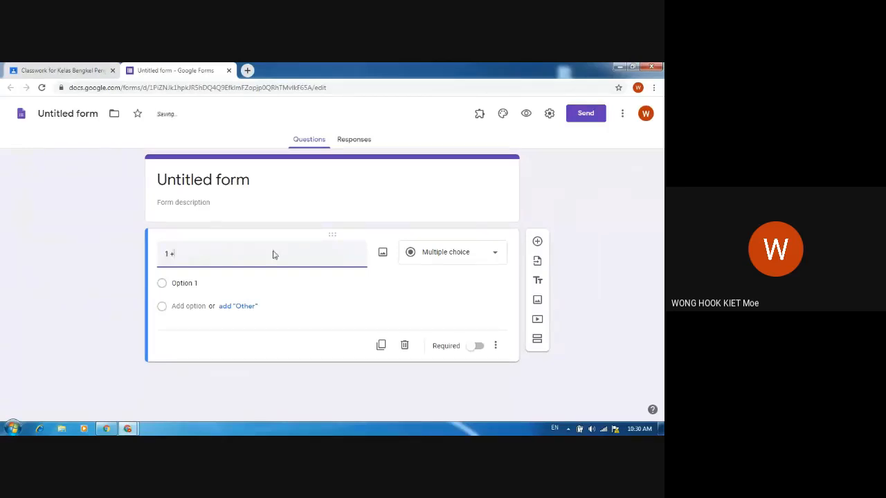
type("1 =")
key("BackSpace")
key("BackSpace")
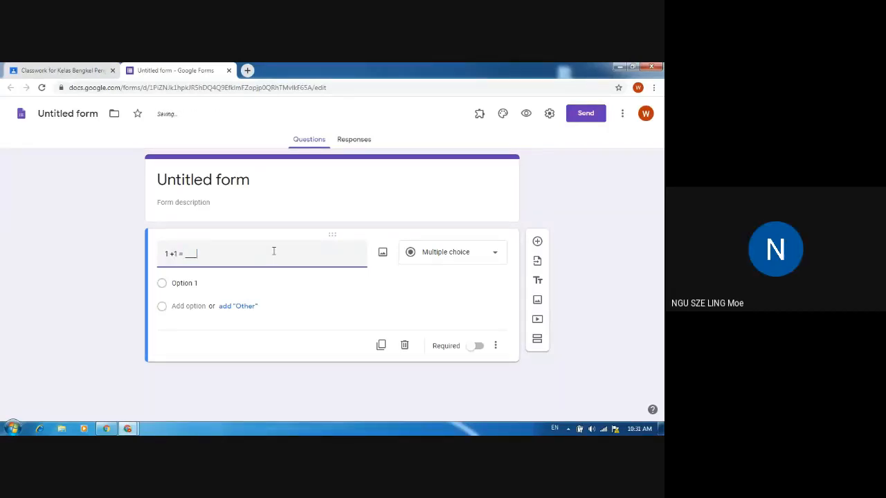
left_click(187, 283)
left_click(188, 306)
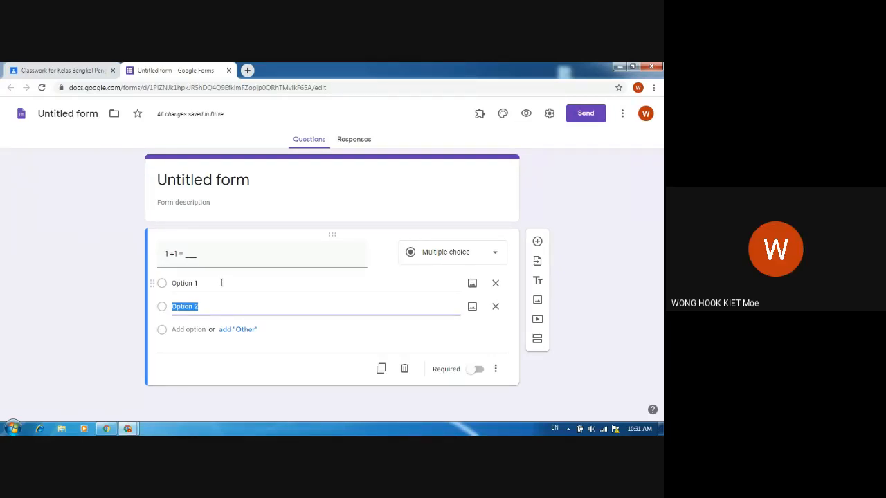
- View the assignment draft's form attachment once more and go back to editing the form
left_click(77, 66)
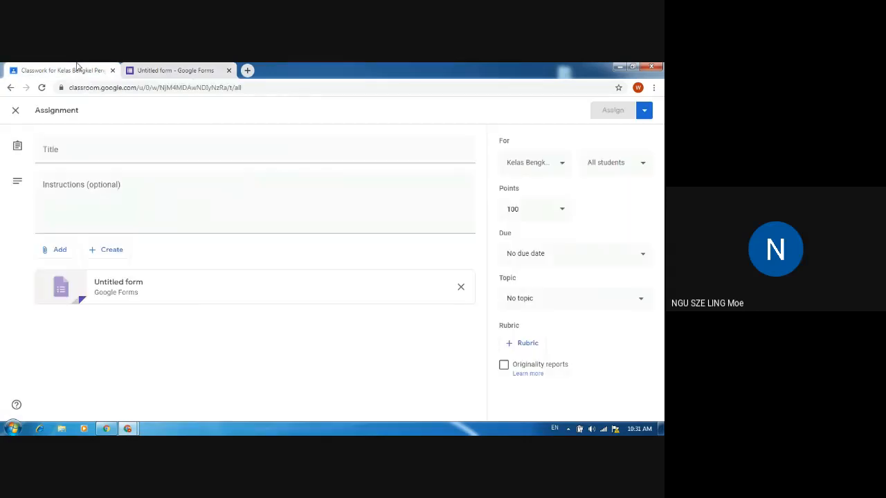
left_click(194, 69)
left_click(82, 68)
left_click(186, 69)
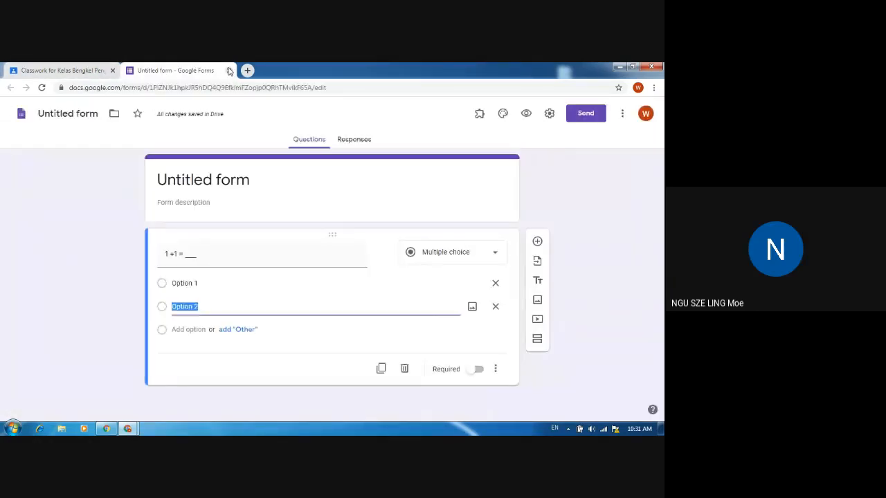
- Turn on "Make this a quiz" in the form's quiz settings and save
left_click(550, 114)
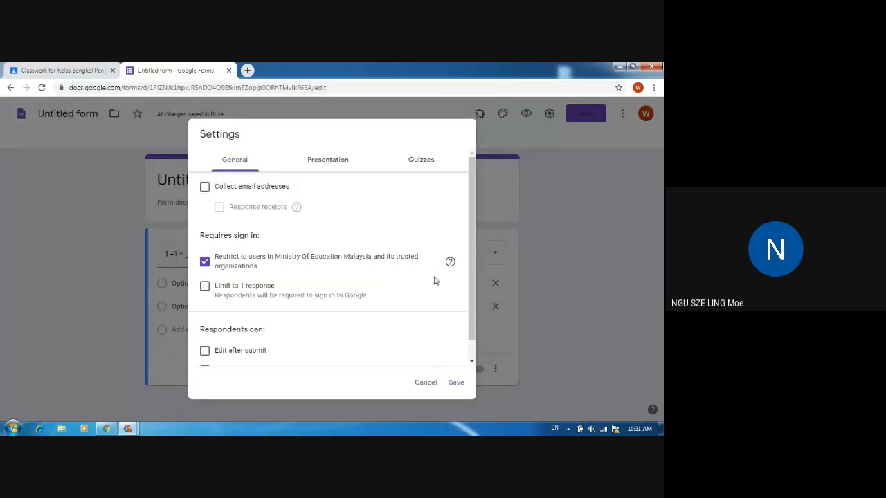
scroll(438, 291, "down", 1)
left_click(432, 163)
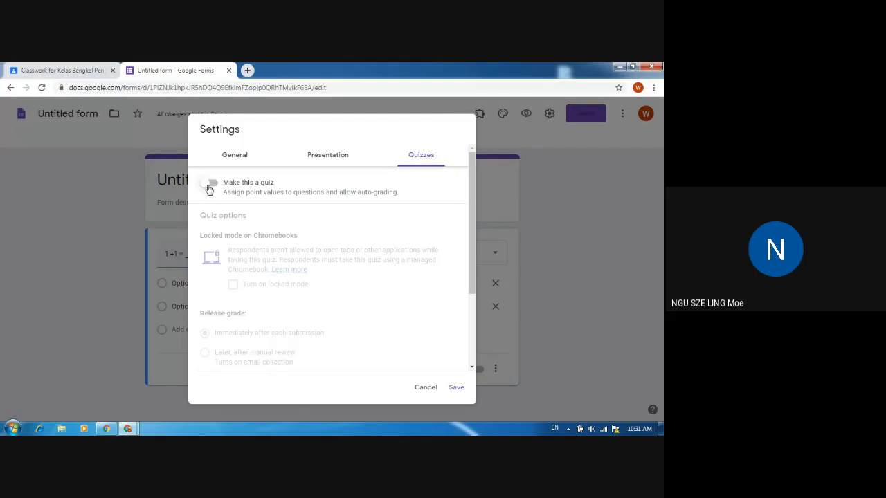
left_click(213, 183)
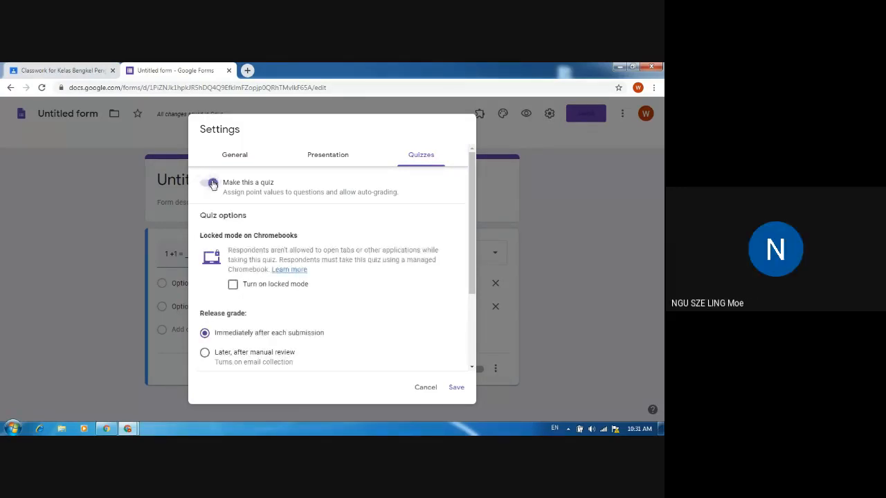
left_click(454, 389)
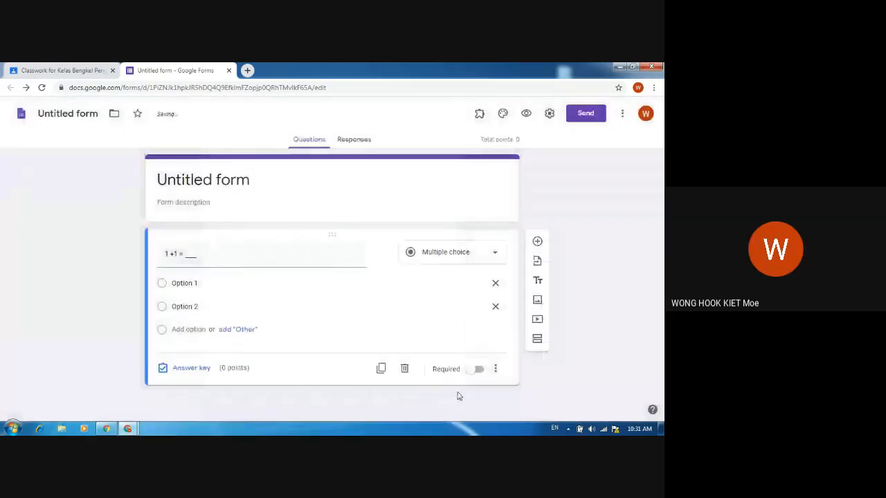
- Review the form's general and quiz settings without saving, and look at the form attachment in the assignment draft
left_click(548, 113)
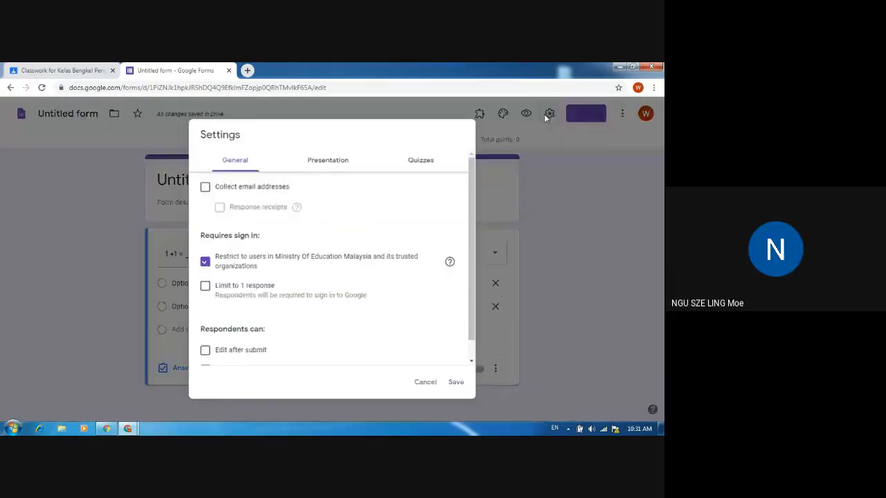
left_click(428, 162)
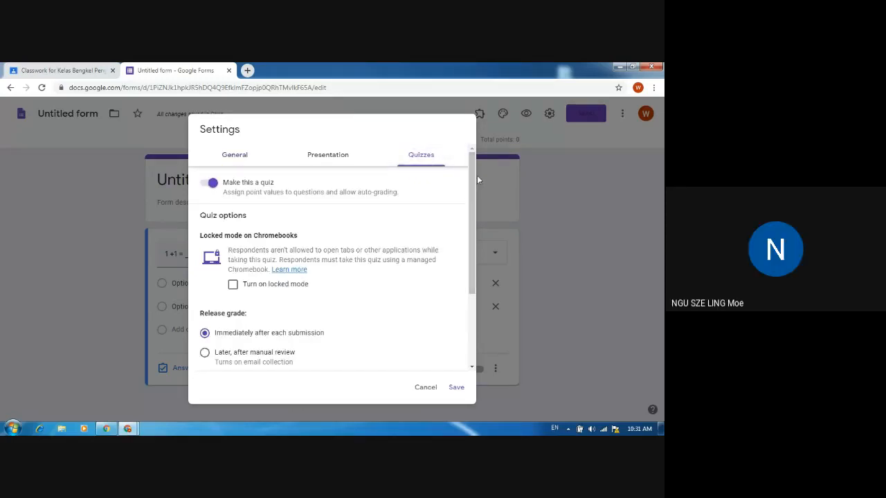
left_click(427, 387)
left_click(42, 70)
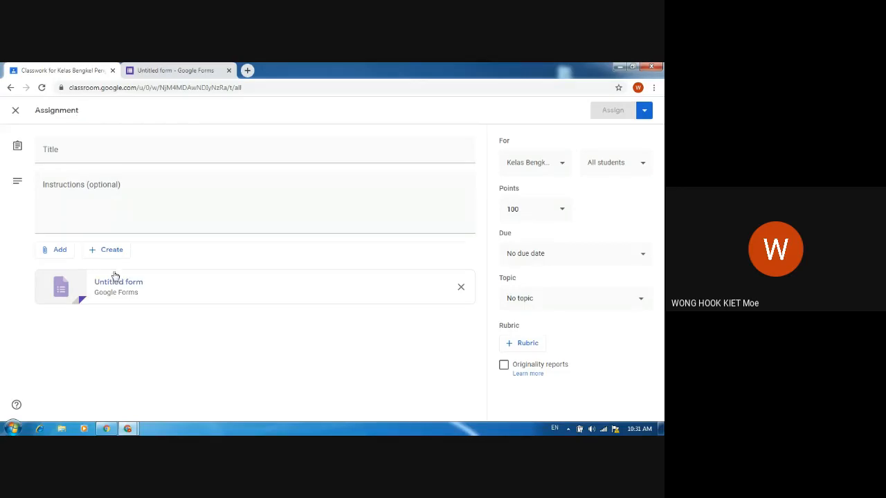
left_click(173, 70)
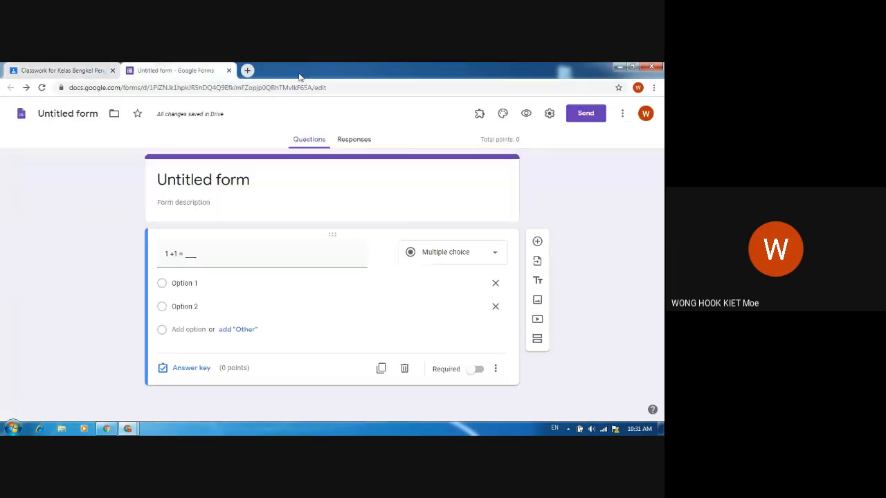
- Reopen the form's quiz settings, switch "Make this a quiz" off and back on, and save
left_click(549, 113)
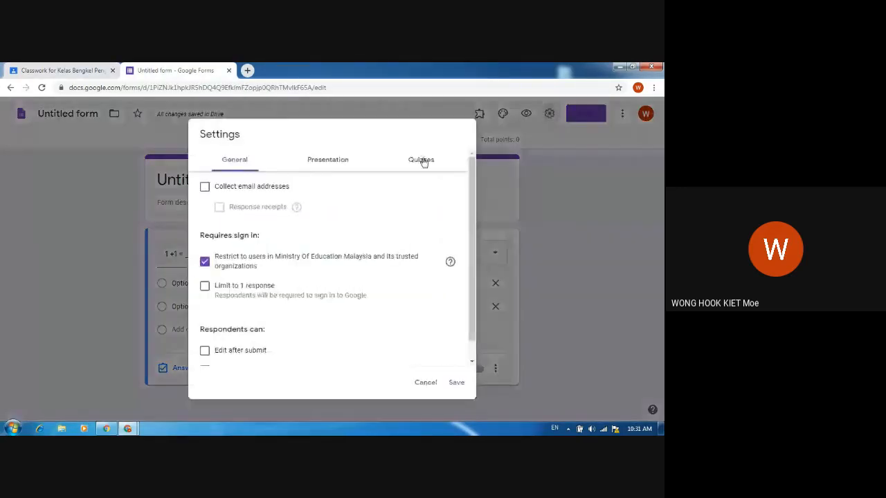
left_click(422, 160)
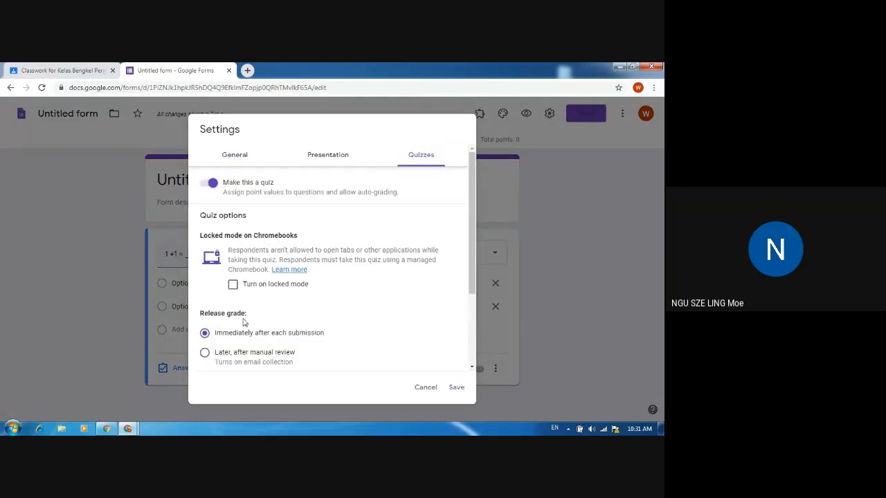
left_click(214, 183)
left_click(214, 183)
left_click(457, 387)
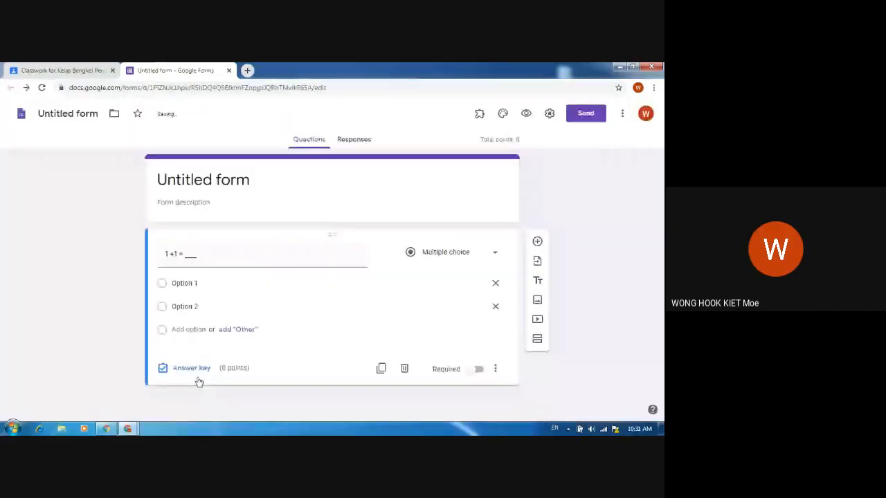
- View the assignment draft and check the Google Meet call window before returning to the browser
left_click(84, 71)
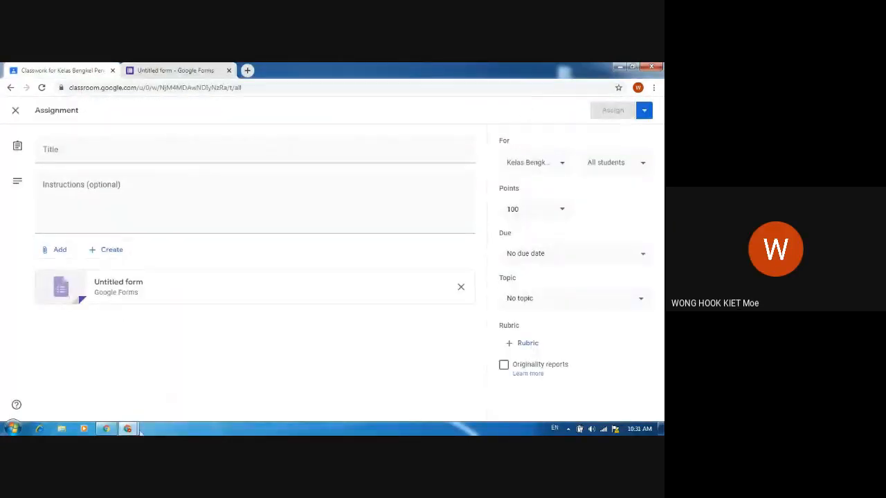
mouse_move(128, 429)
left_click(84, 373)
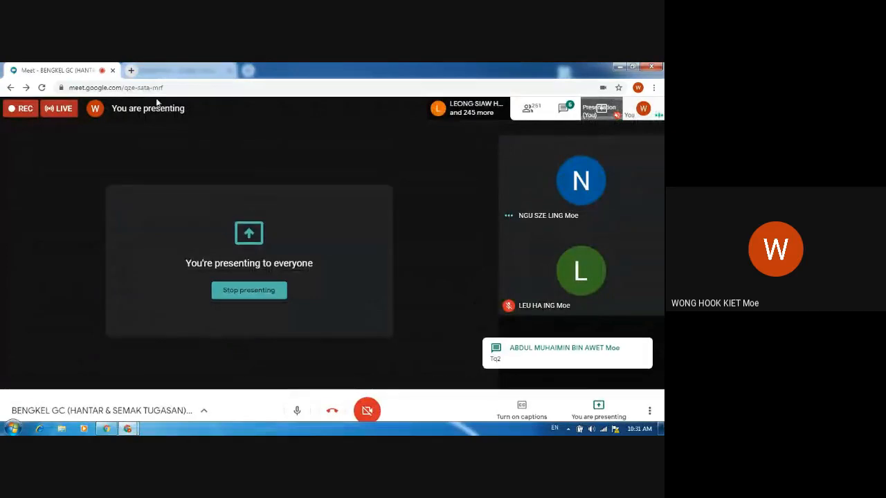
left_click(168, 378)
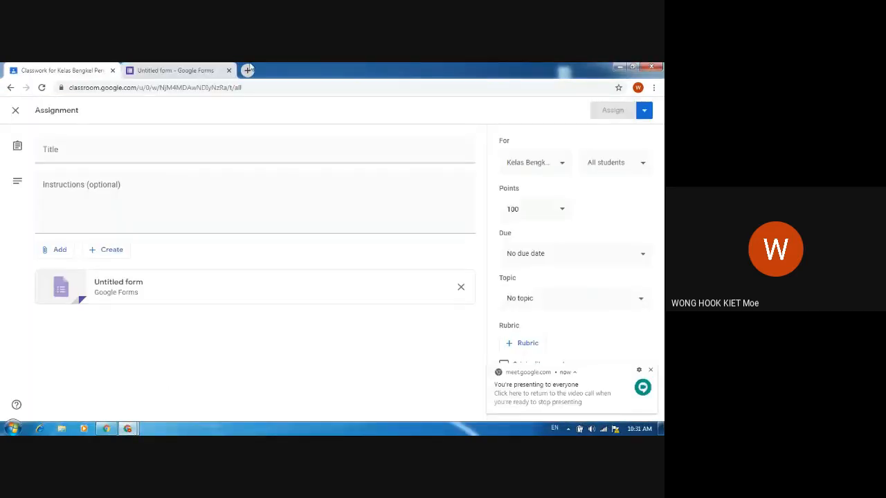
- Close the untitled Google Form and exit the untitled assignment draft
left_click(159, 70)
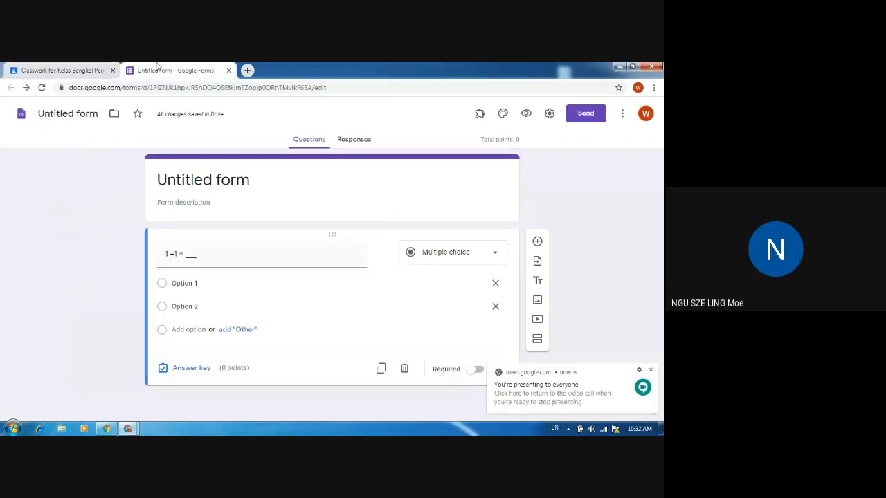
left_click(229, 70)
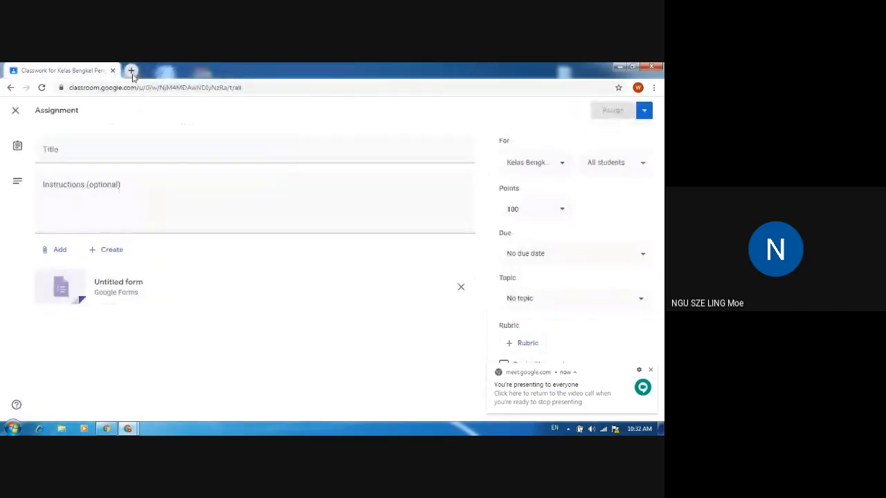
left_click(15, 111)
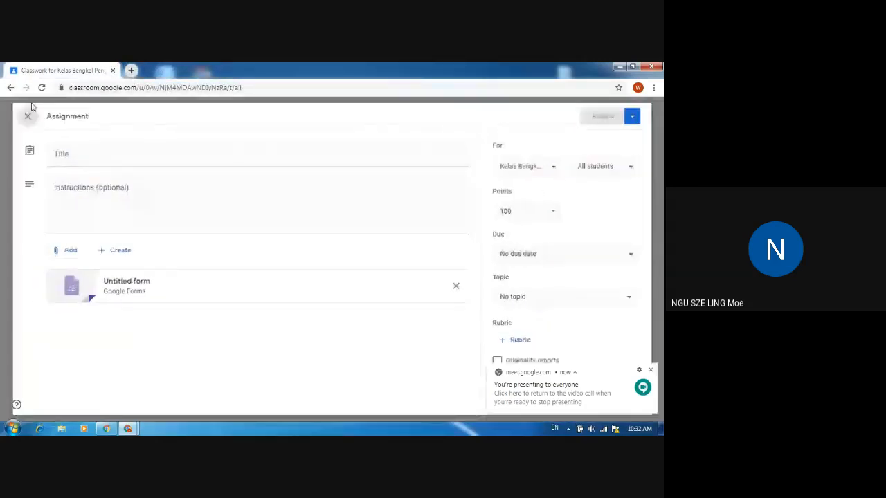
- Open a blank browser tab, and check the class's Classwork page and the Google Meet call
left_click(131, 71)
mouse_move(137, 430)
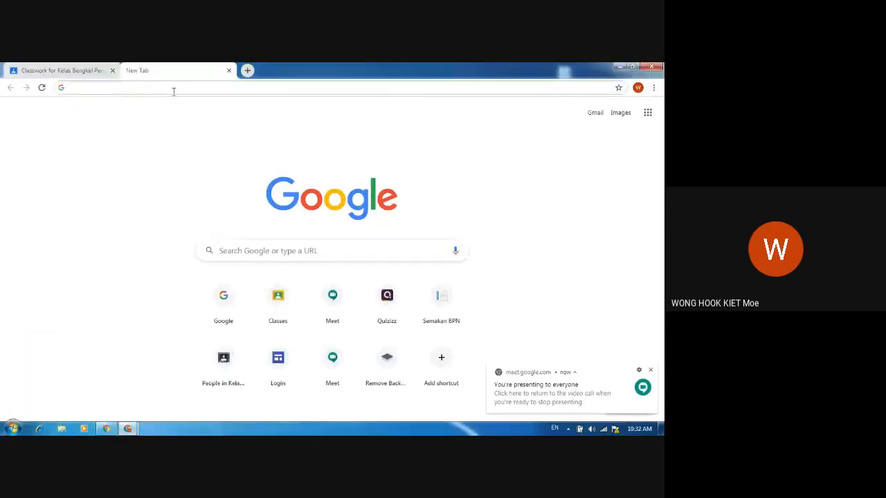
left_click(86, 69)
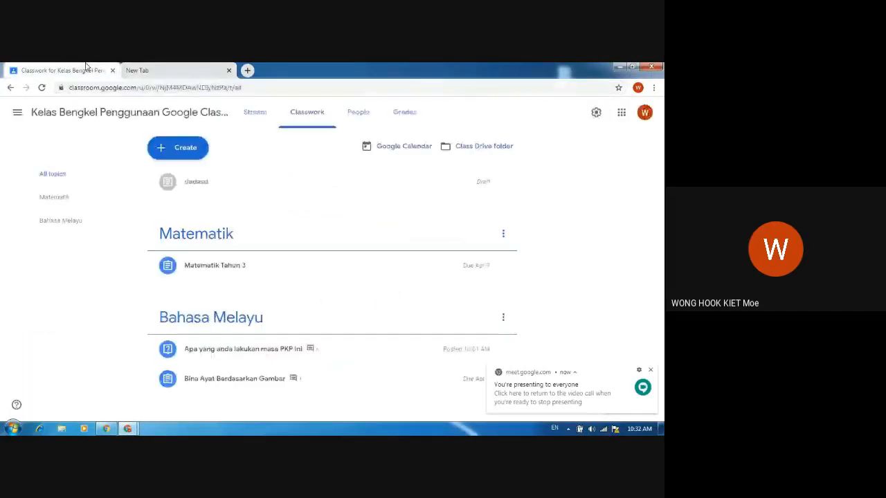
left_click(147, 70)
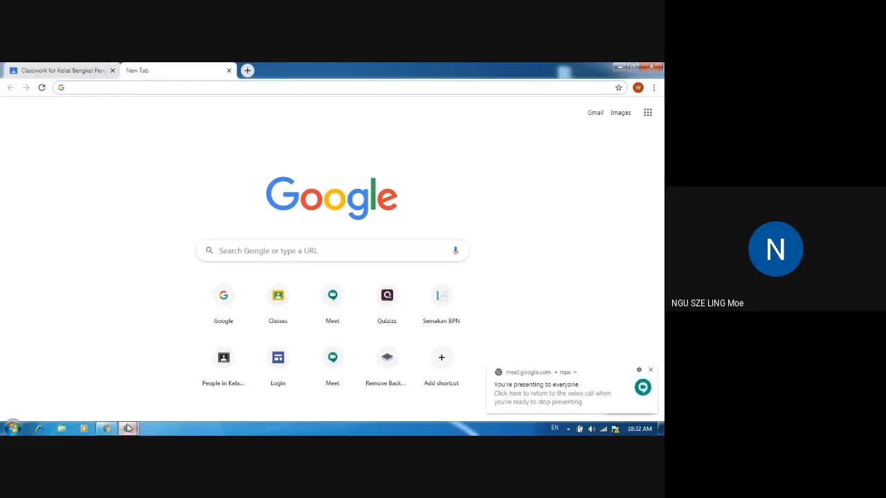
mouse_move(127, 429)
left_click(72, 381)
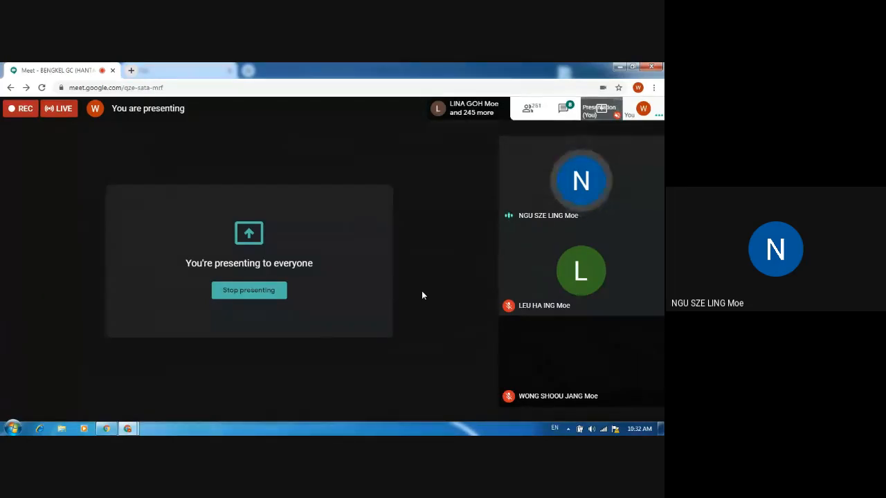
left_click(136, 429)
left_click(158, 391)
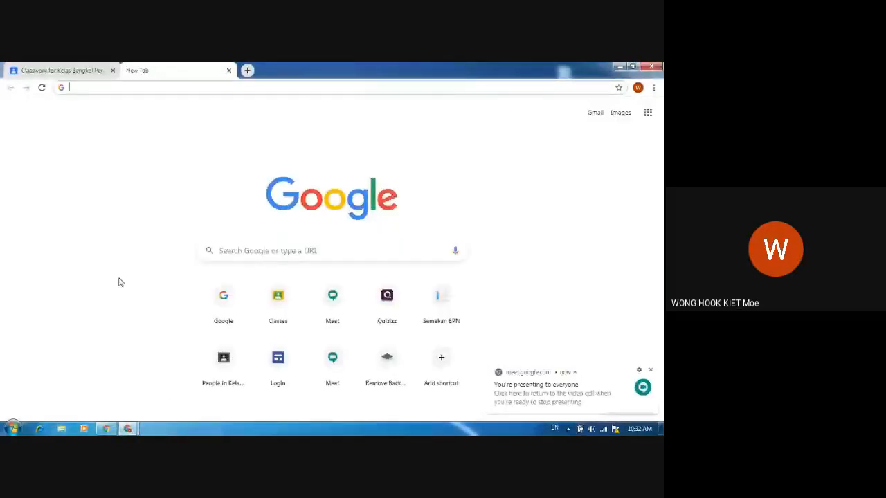
- Start a new assignment in the class's Classwork and attach a newly created Google Form
left_click(55, 70)
left_click(184, 153)
left_click(187, 174)
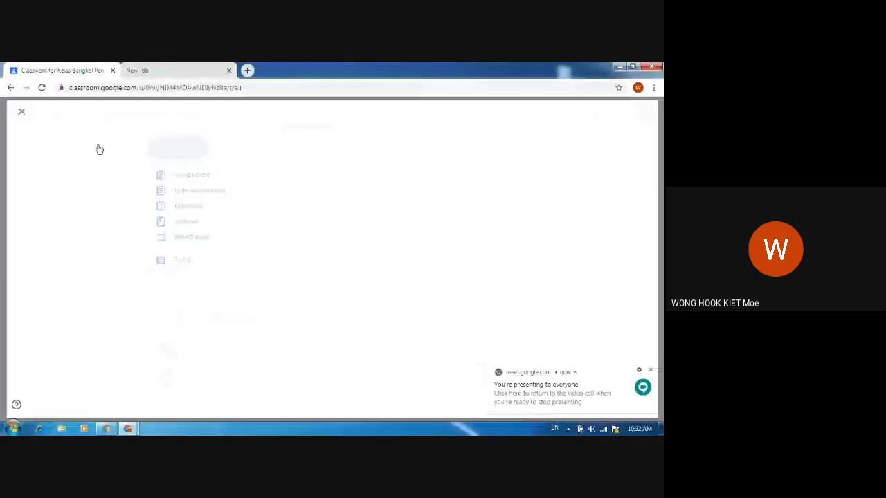
left_click(109, 249)
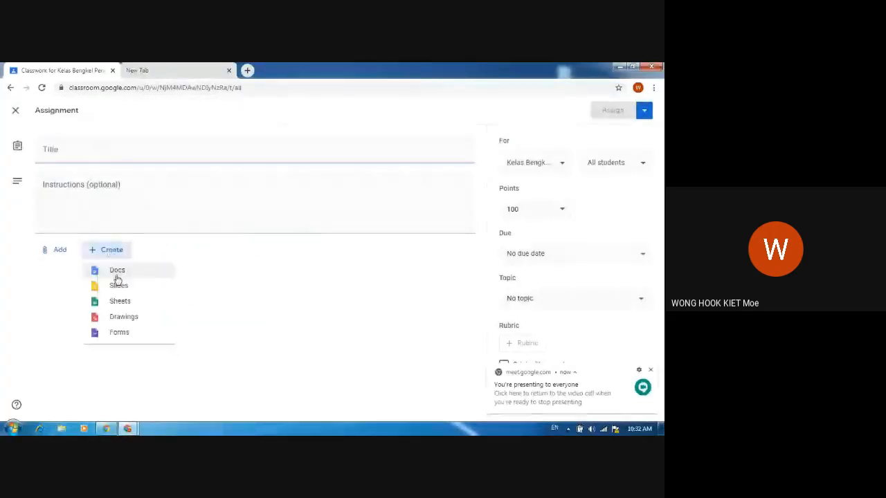
left_click(121, 333)
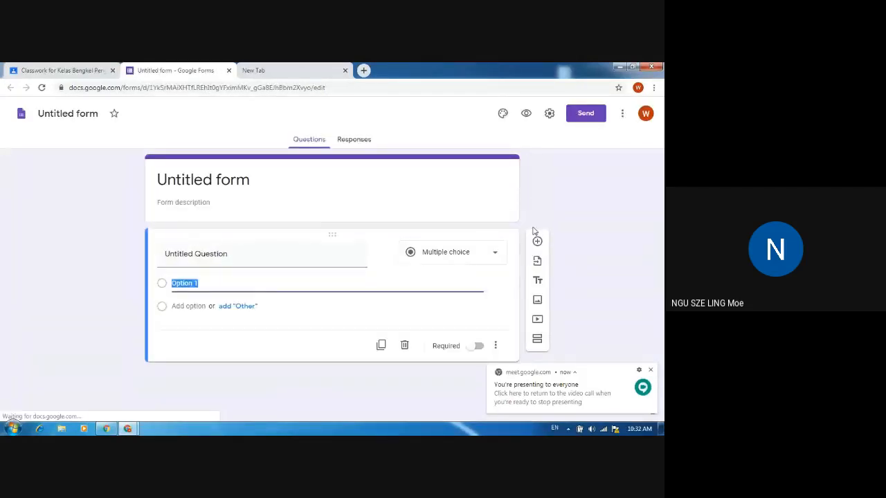
- Add a second question to the form, then turn on "Make this a quiz" in its settings and save
left_click(534, 241)
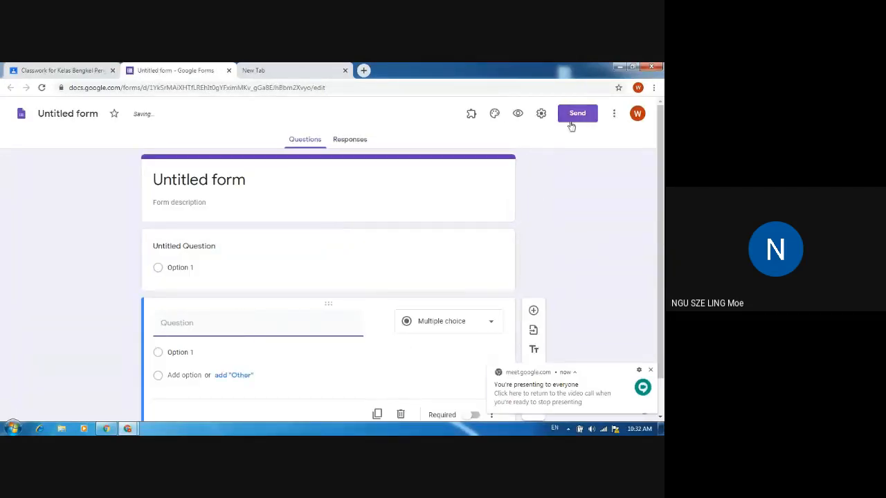
left_click(609, 116)
left_click(541, 114)
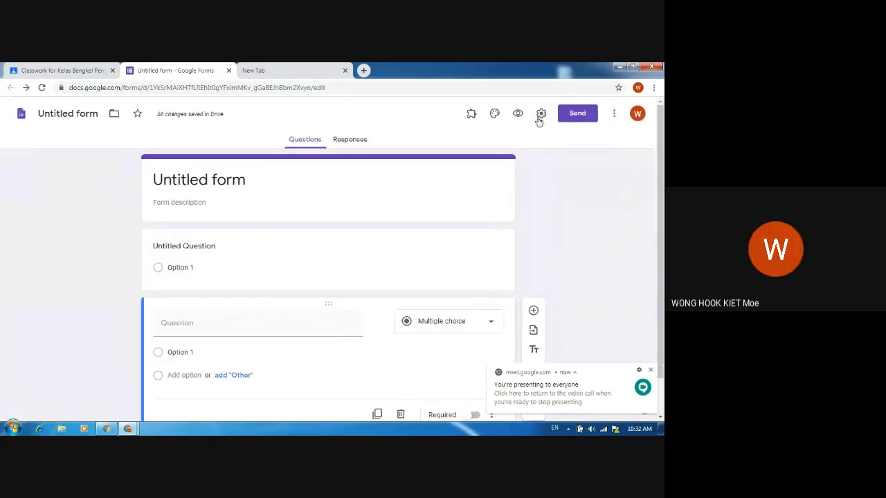
left_click(541, 114)
left_click(417, 160)
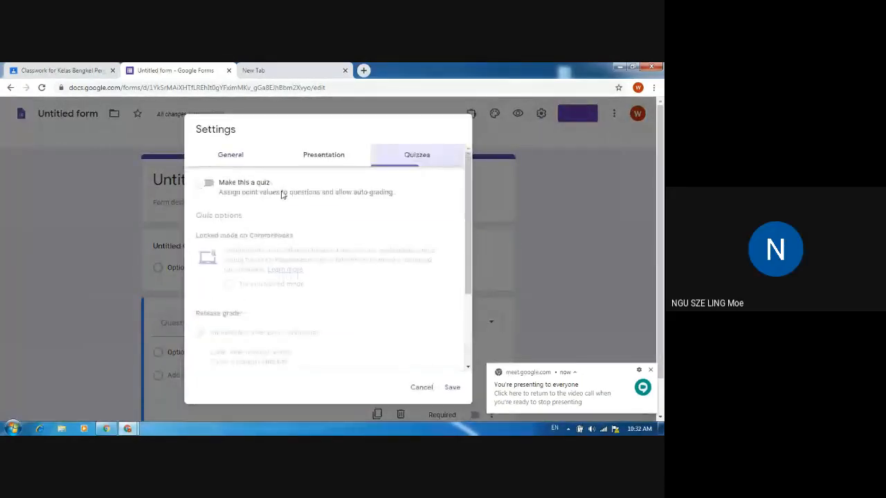
left_click(207, 182)
left_click(452, 387)
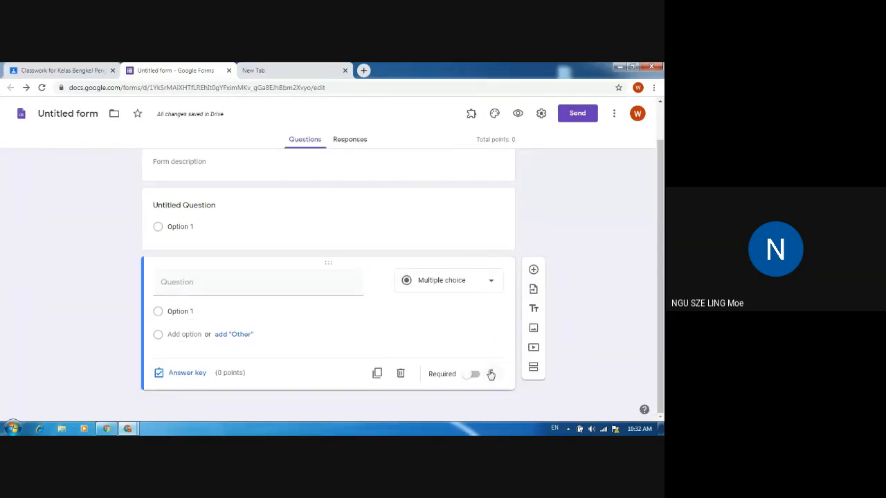
- Set the second question's answer key value to 1 point
left_click(188, 373)
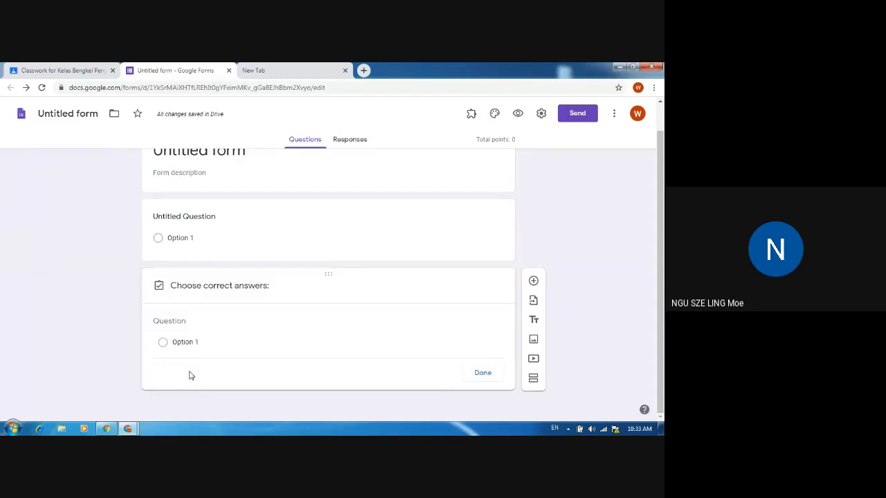
left_click(475, 309)
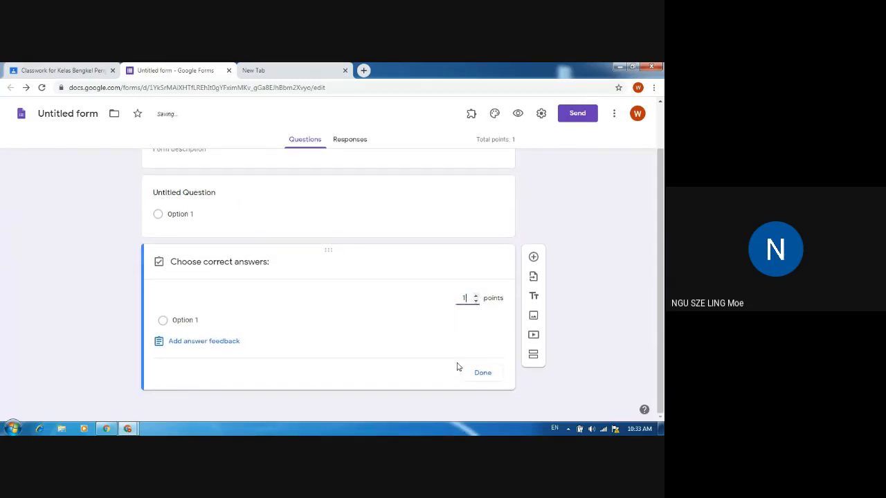
left_click(484, 374)
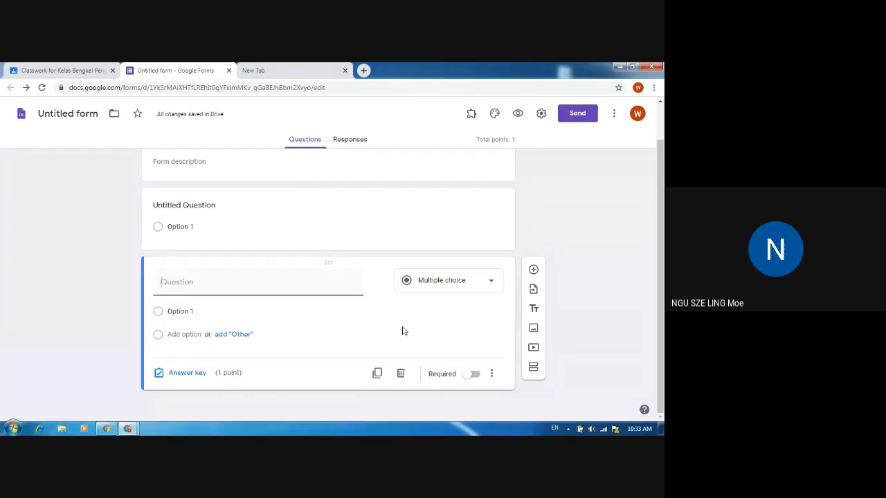
- View the form attachment in the new assignment draft and go back to the form editor
left_click(57, 69)
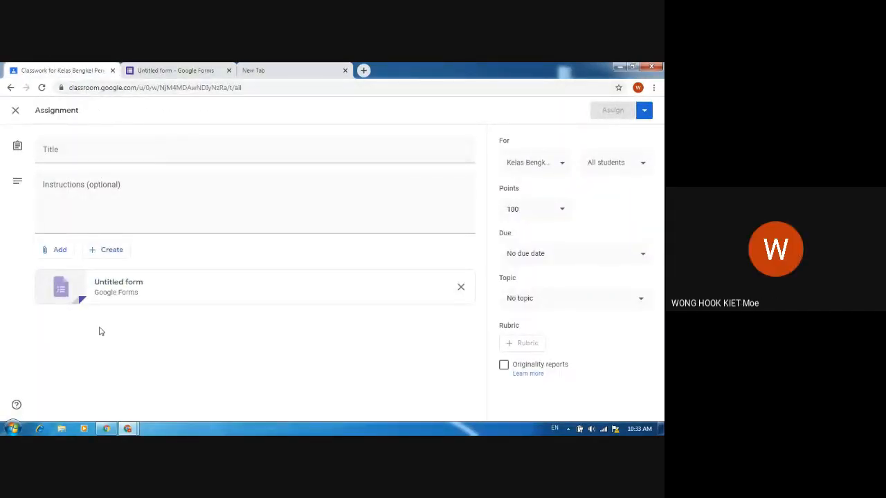
left_click(177, 70)
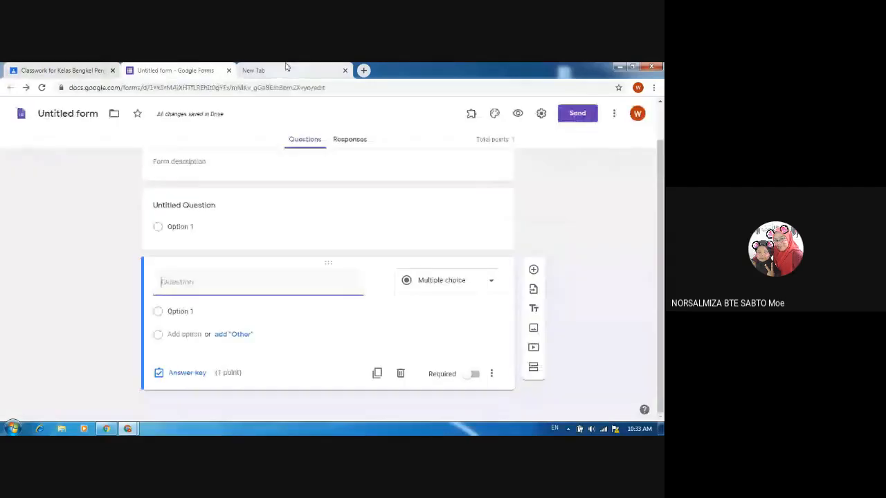
left_click(72, 70)
left_click(170, 70)
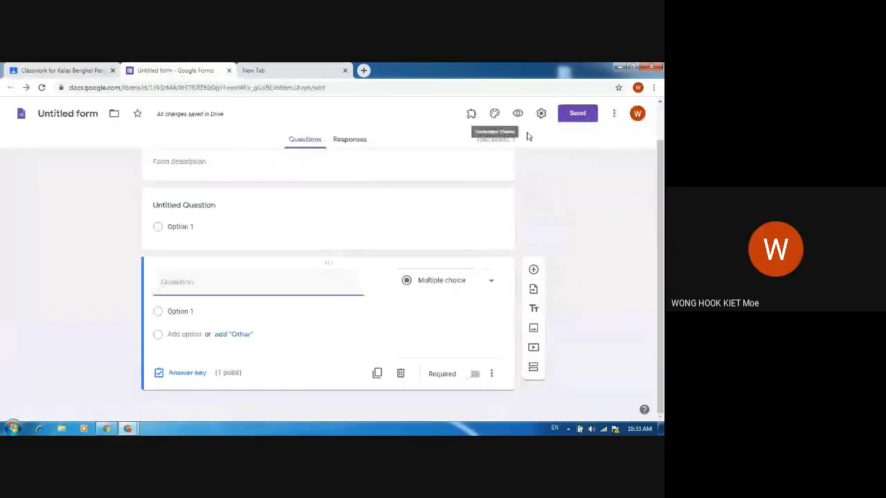
- Review the form's general settings for email collection, sign-in restrictions and respondent permissions
left_click(541, 113)
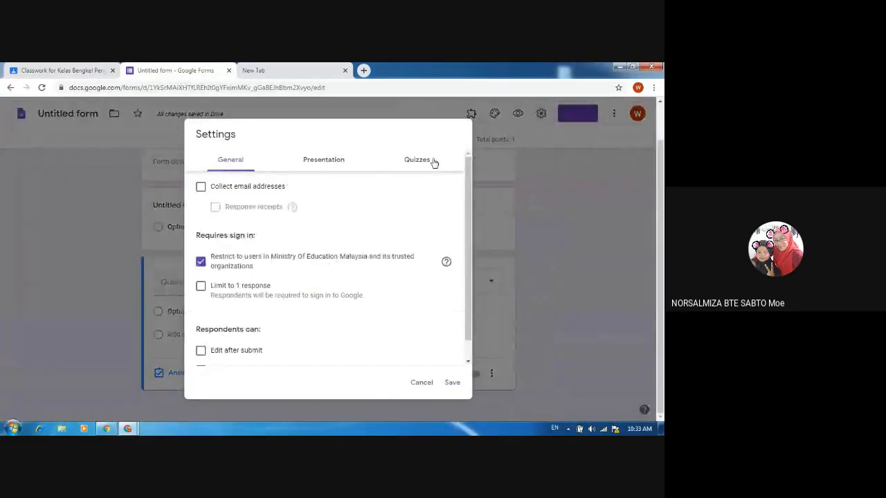
scroll(443, 237, "down", 1)
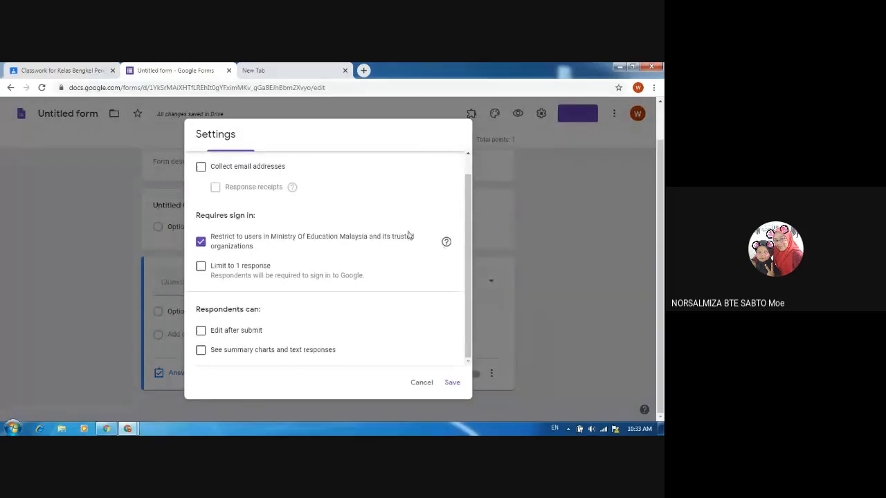
scroll(390, 212, "up", 1)
scroll(339, 281, "down", 1)
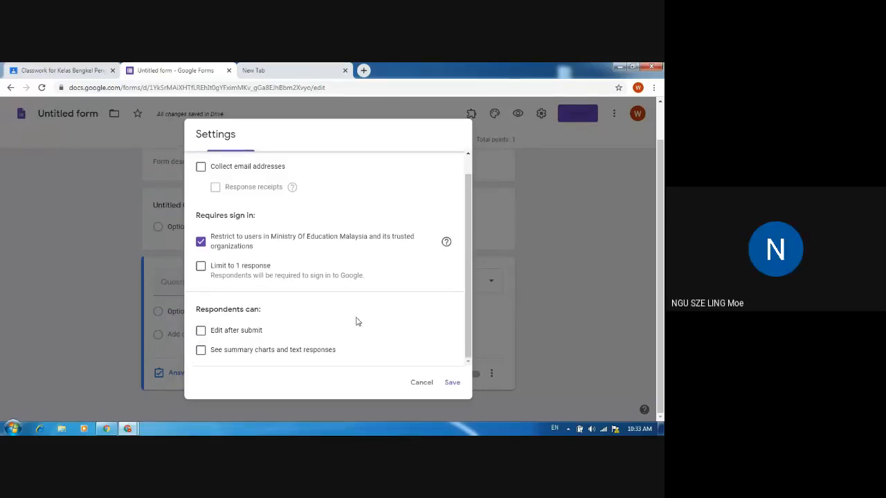
scroll(357, 321, "up", 2)
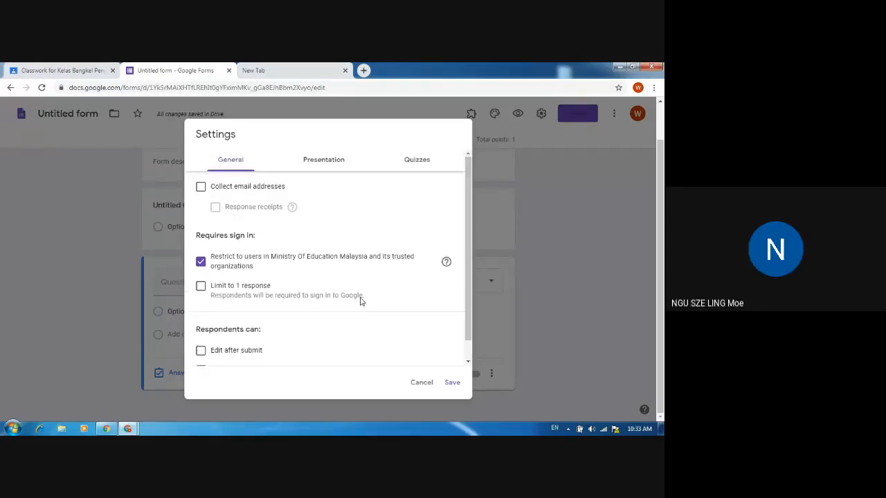
- Examine the form's quiz settings, including locked mode, grade release and what respondents can see
left_click(417, 161)
scroll(356, 307, "down", 3)
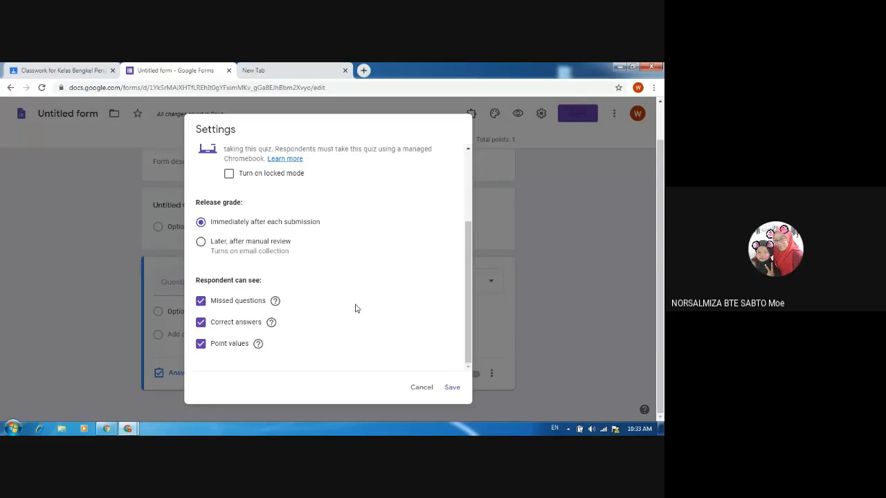
scroll(362, 320, "up", 1)
scroll(367, 321, "down", 1)
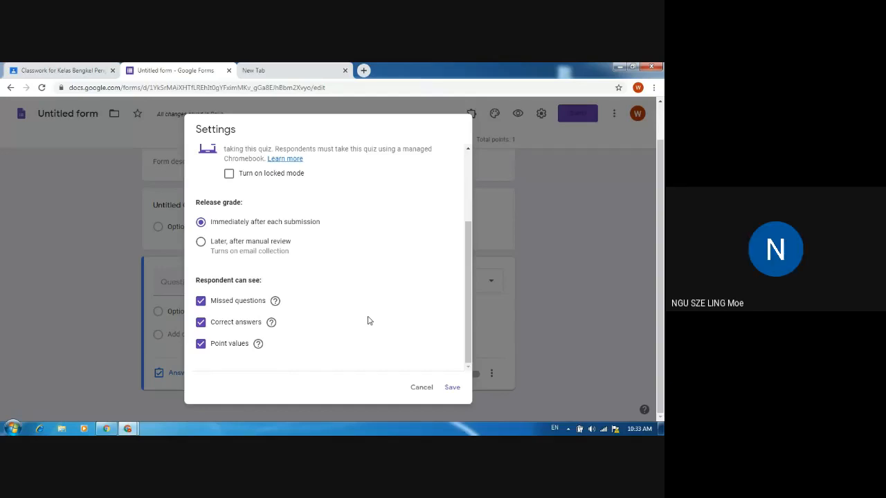
scroll(380, 310, "up", 1)
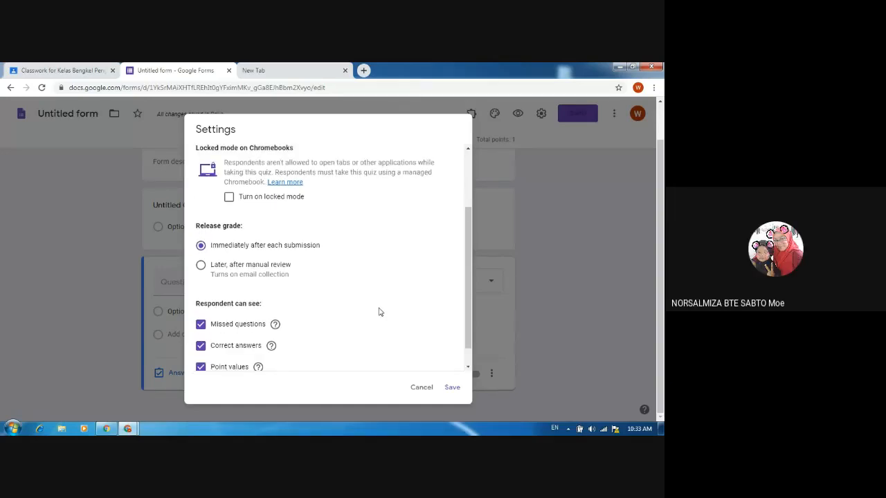
scroll(388, 306, "up", 1)
scroll(387, 306, "up", 1)
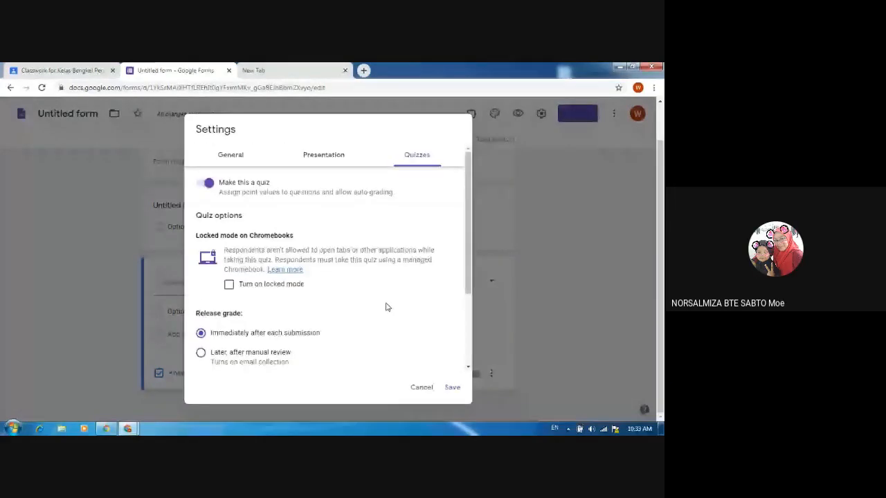
scroll(386, 306, "down", 2)
scroll(468, 247, "up", 2)
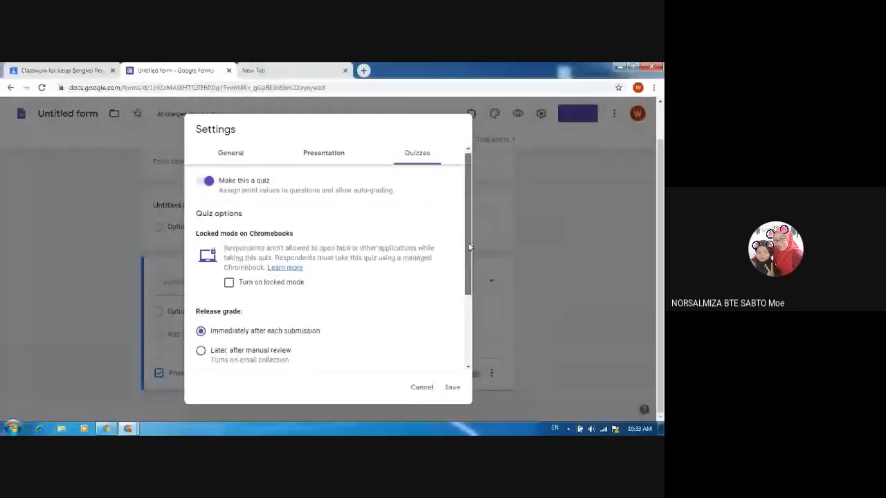
- Set the quiz's grade release to "Later, after manual review"
left_click_drag(469, 247, 474, 304)
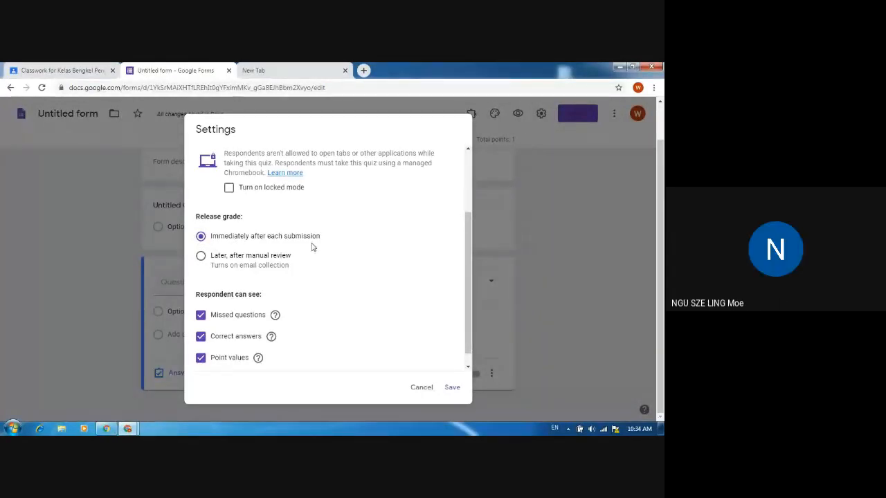
left_click(201, 257)
scroll(370, 342, "down", 1)
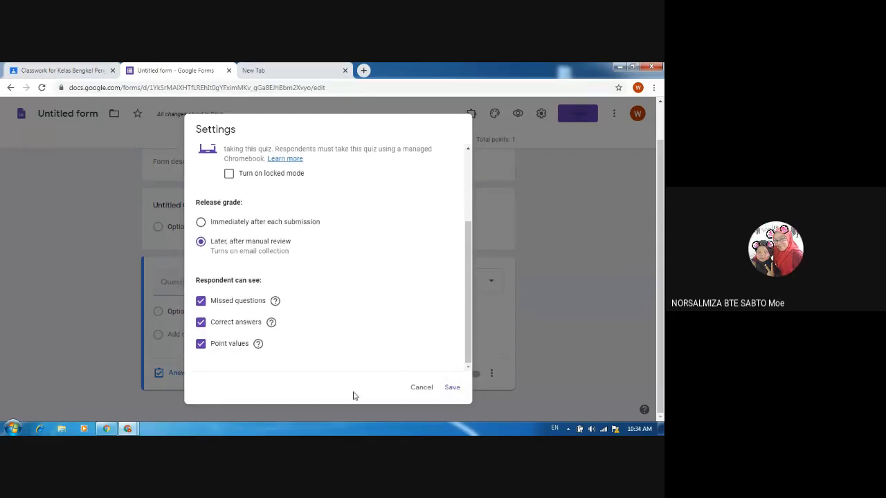
- Set the quiz's grade release to "Immediately after each submission"
scroll(379, 312, "up", 1)
scroll(379, 311, "down", 1)
scroll(382, 316, "up", 1)
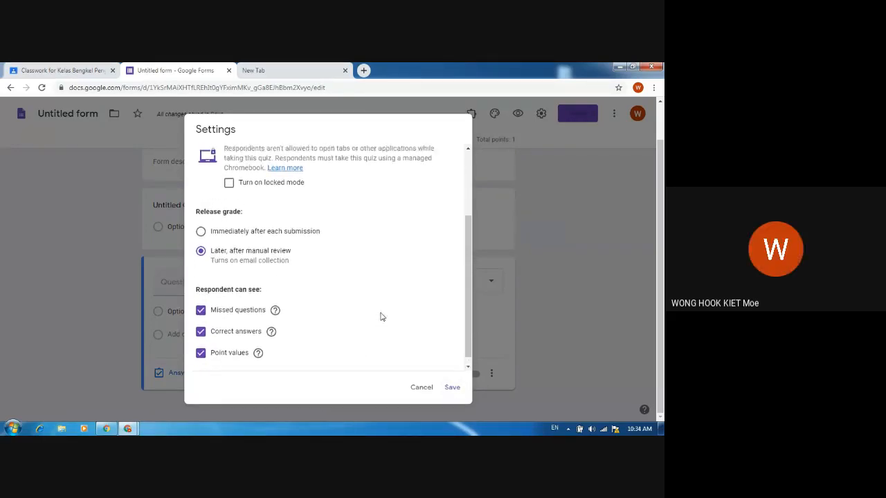
scroll(384, 317, "down", 1)
scroll(385, 316, "up", 1)
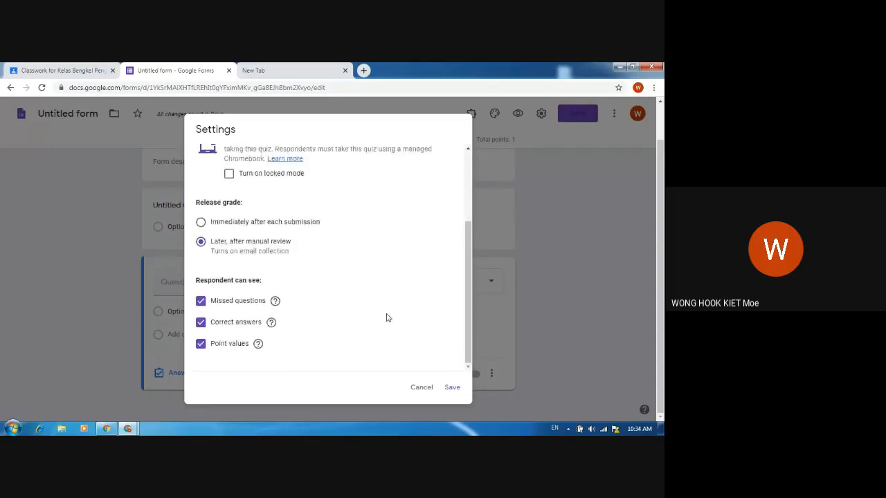
scroll(387, 317, "down", 1)
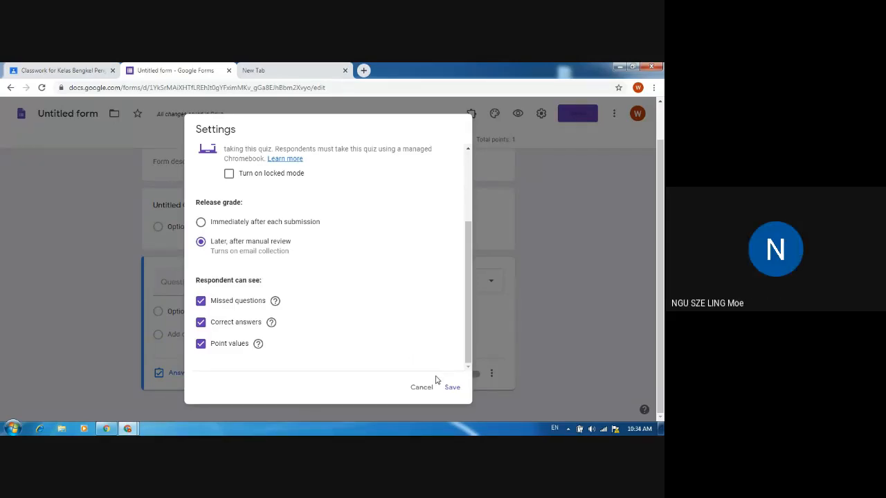
left_click(201, 223)
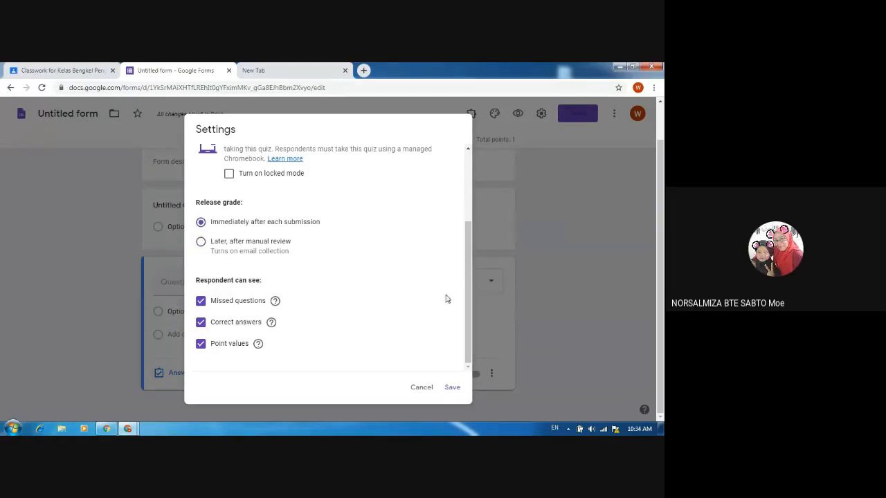
- Review the form's presentation settings and its general email, sign-in and respondent settings, and close the settings without saving
scroll(446, 299, "up", 3)
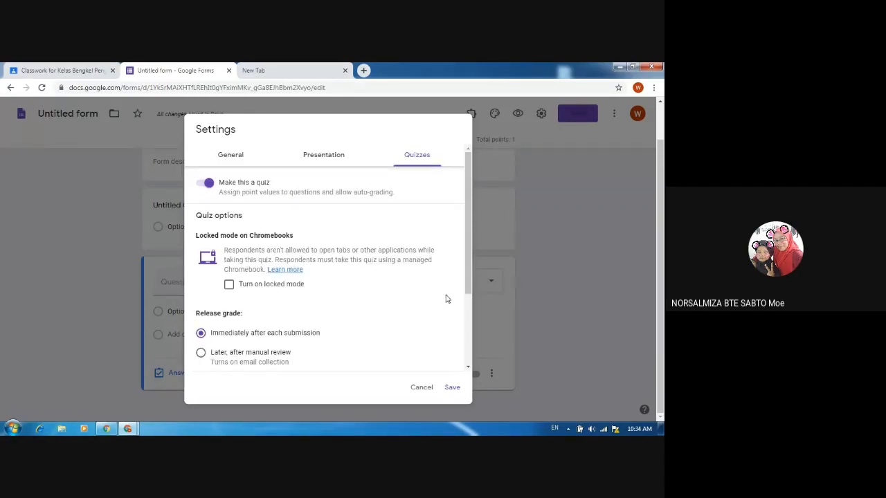
scroll(417, 289, "up", 2)
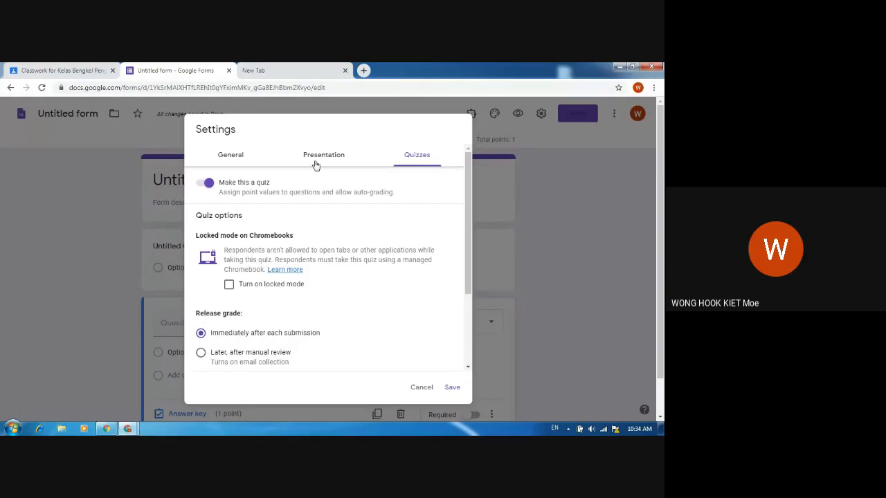
left_click(316, 164)
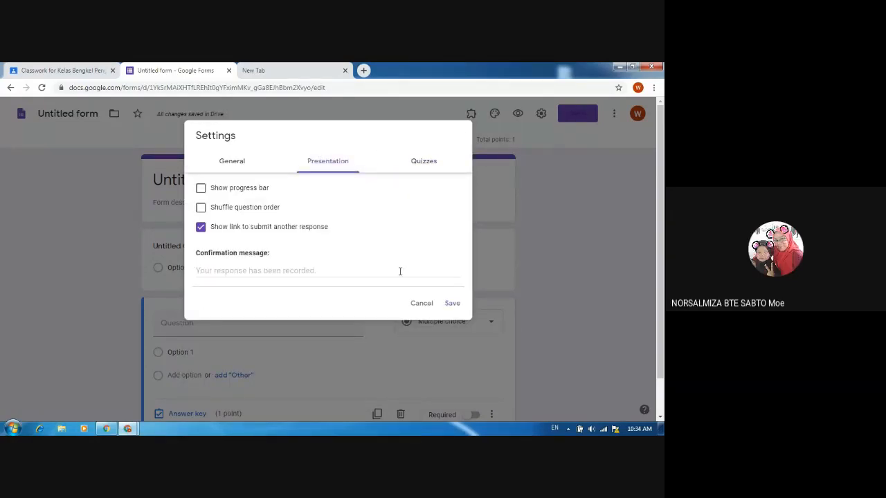
left_click(251, 164)
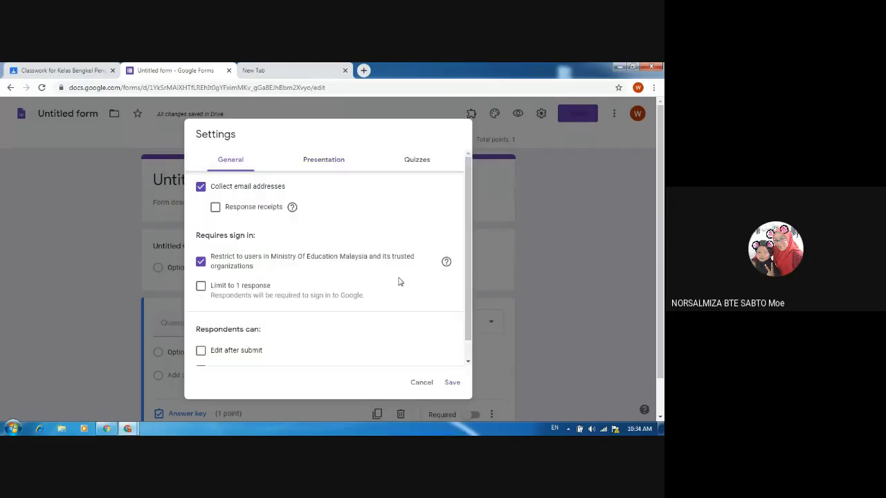
scroll(401, 296, "down", 1)
scroll(401, 295, "down", 1)
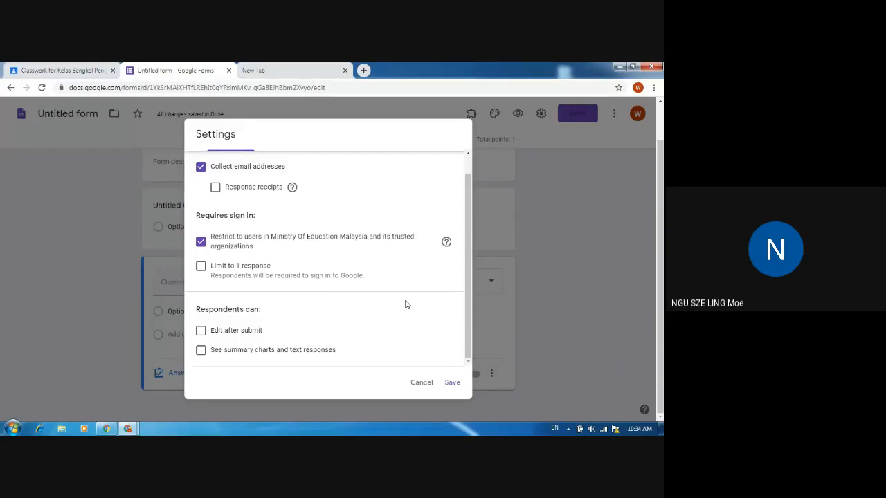
scroll(406, 305, "up", 1)
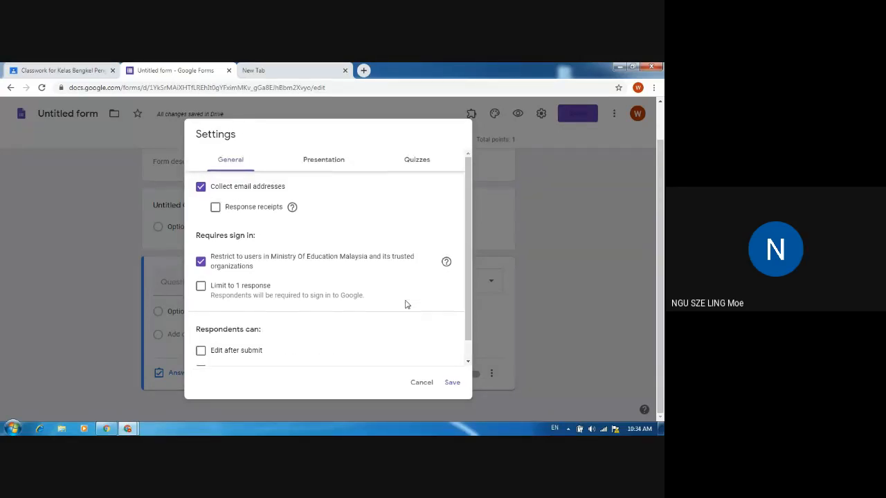
scroll(407, 304, "down", 1)
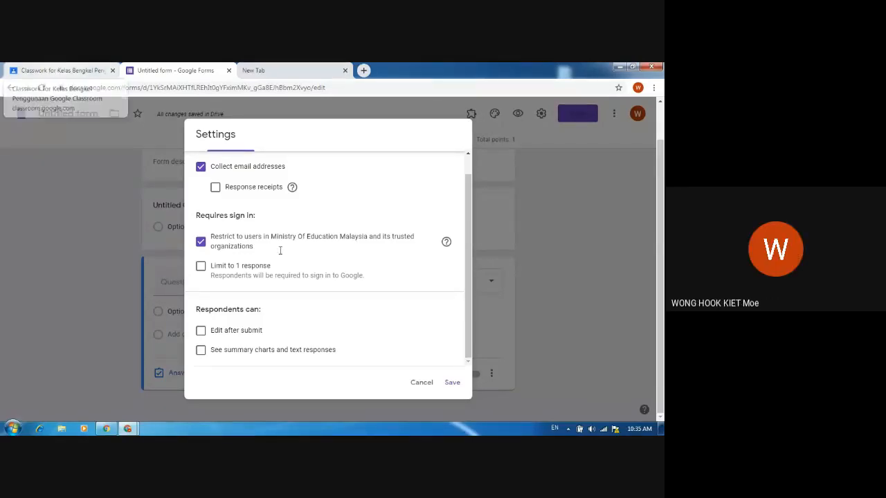
left_click(424, 382)
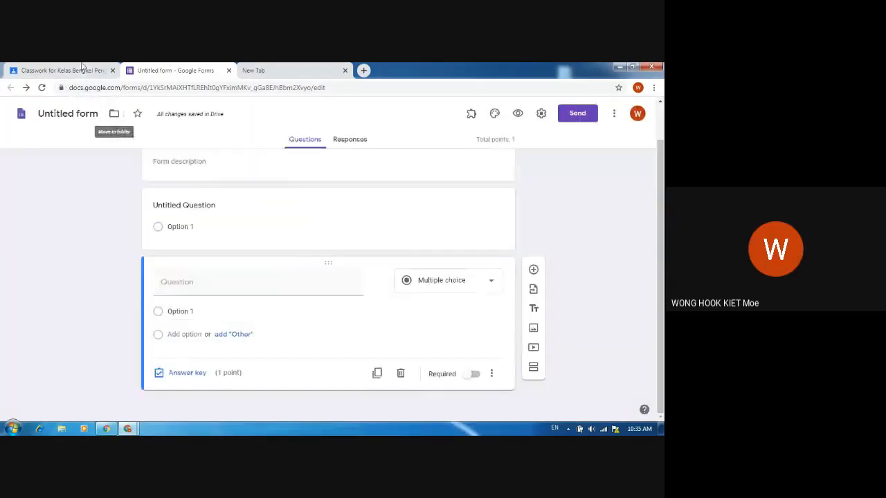
- Go back to Google Classroom, close the new assignment draft and show the options for creating classwork
left_click(76, 69)
left_click(181, 70)
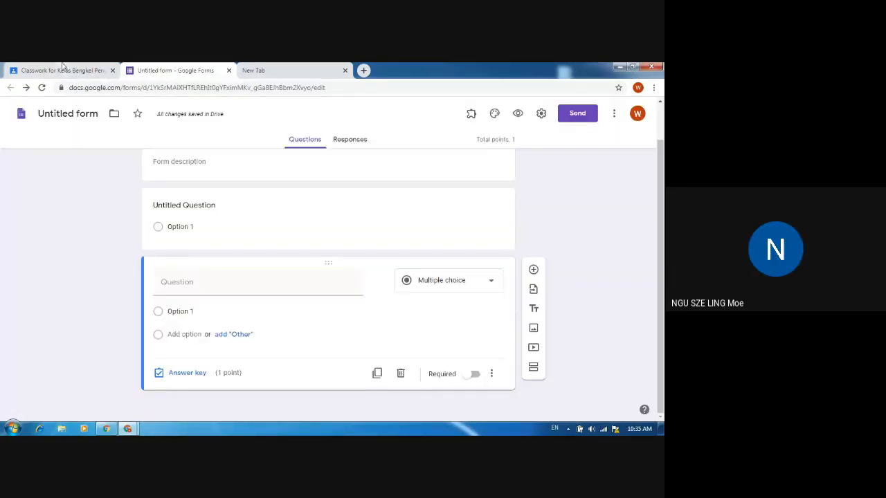
left_click(62, 69)
left_click(172, 69)
left_click(83, 70)
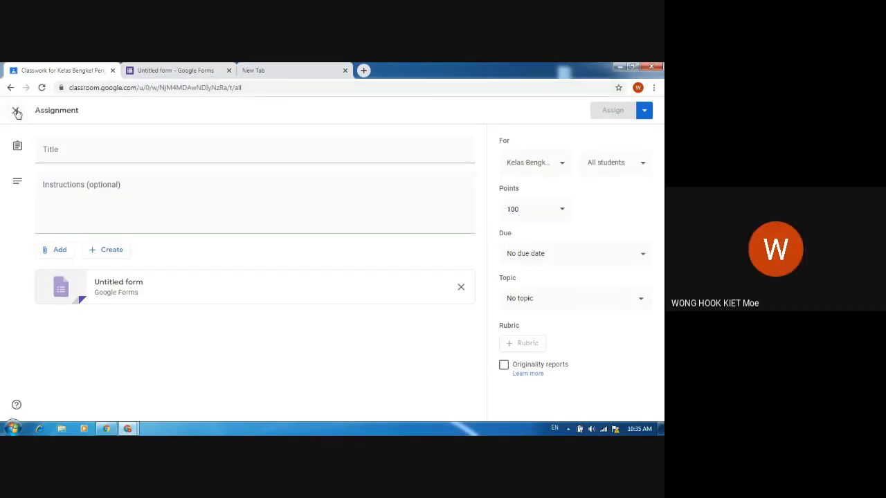
left_click(17, 113)
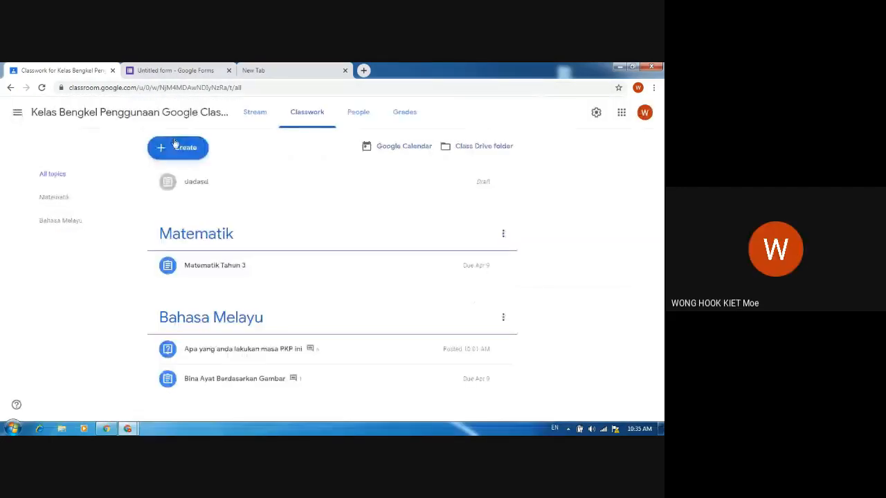
left_click(180, 146)
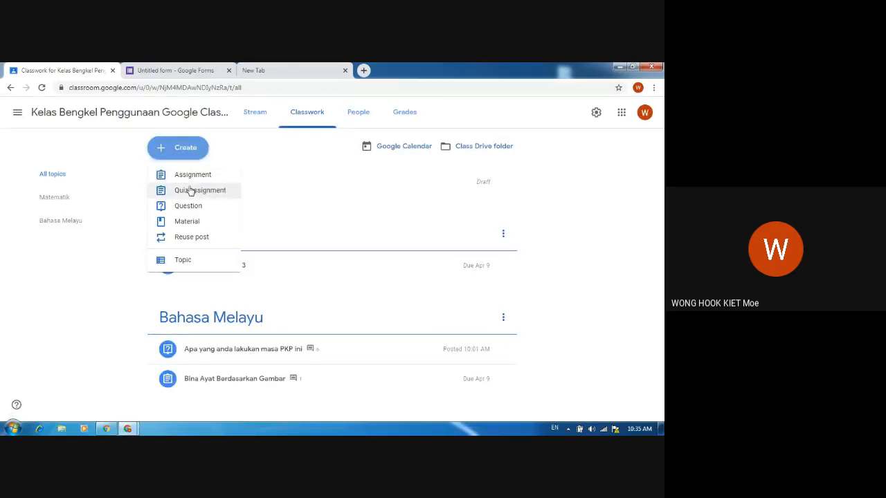
left_click(169, 70)
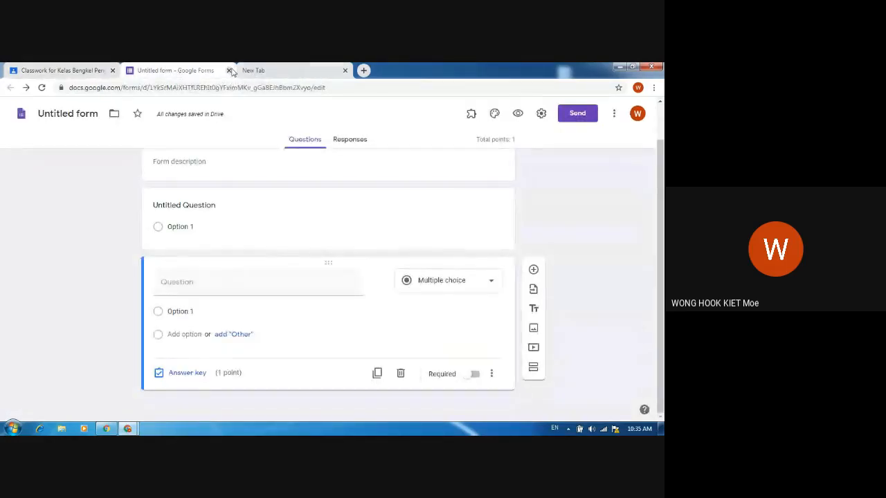
left_click(254, 70)
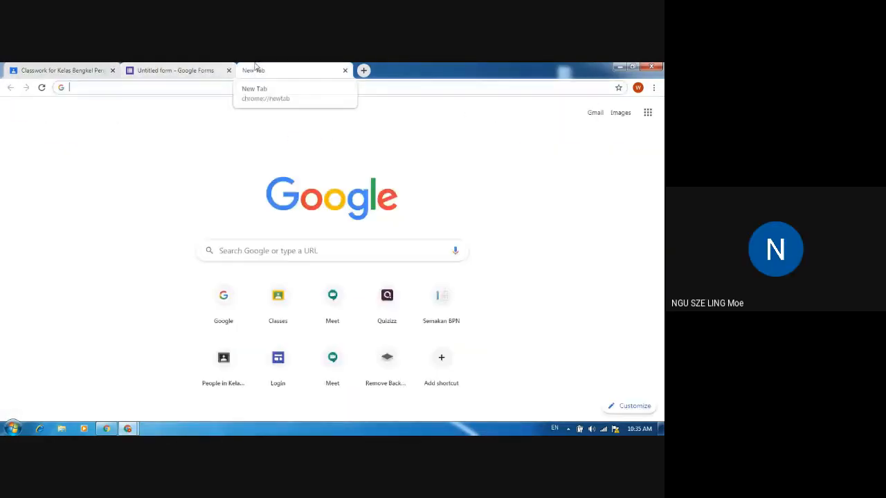
left_click(221, 70)
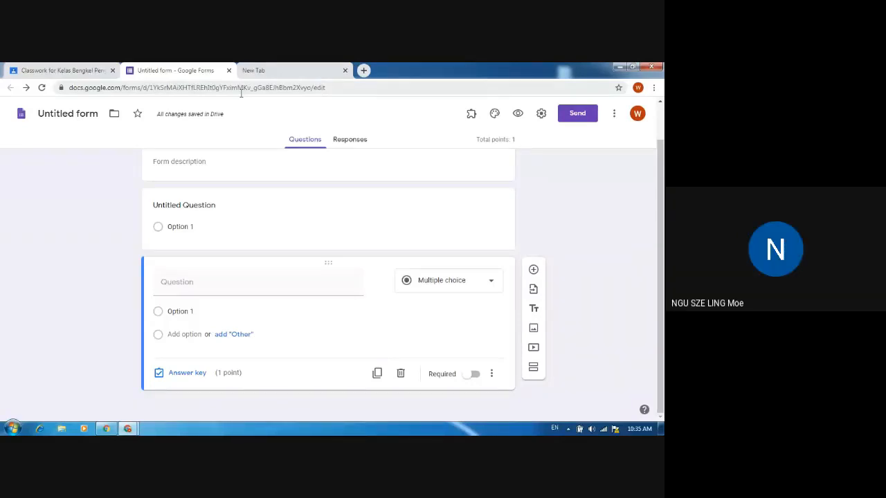
left_click(270, 70)
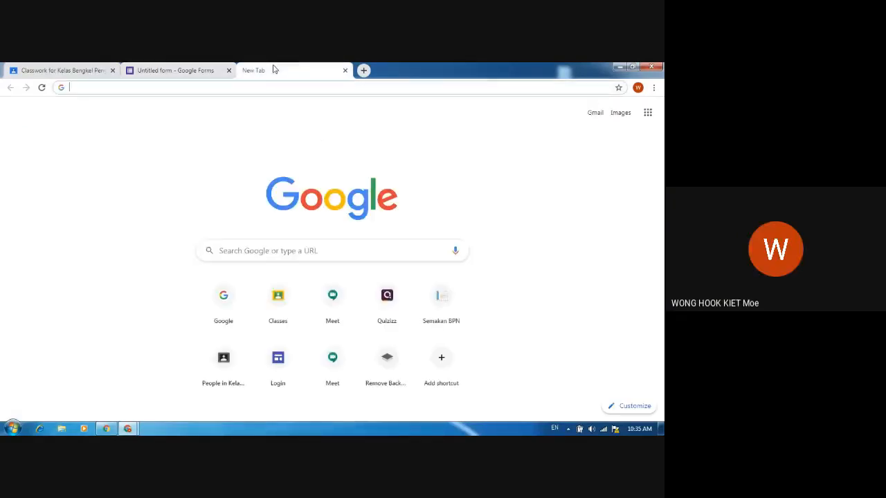
left_click(180, 67)
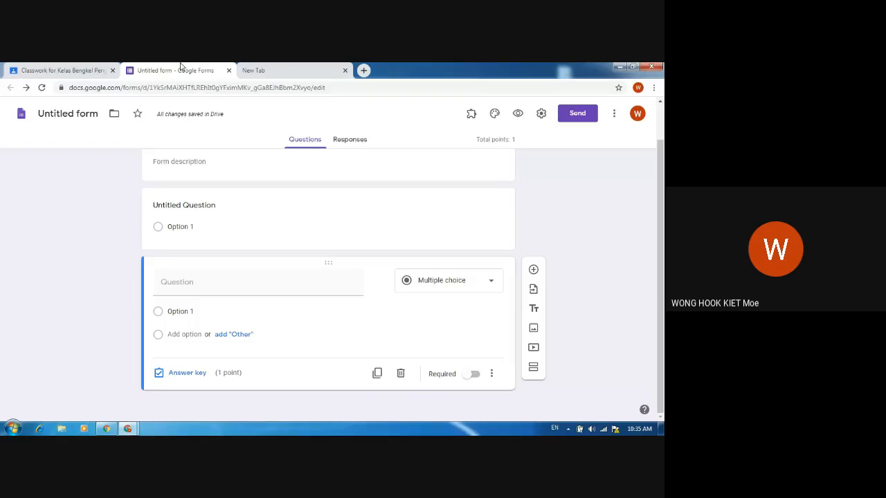
- Open quizizz.com in the empty browser tab
left_click(266, 69)
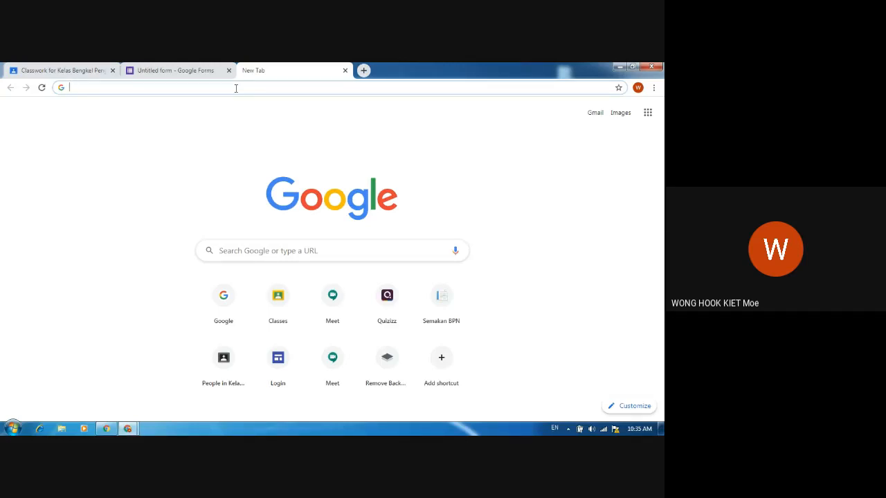
type("quizizz.com")
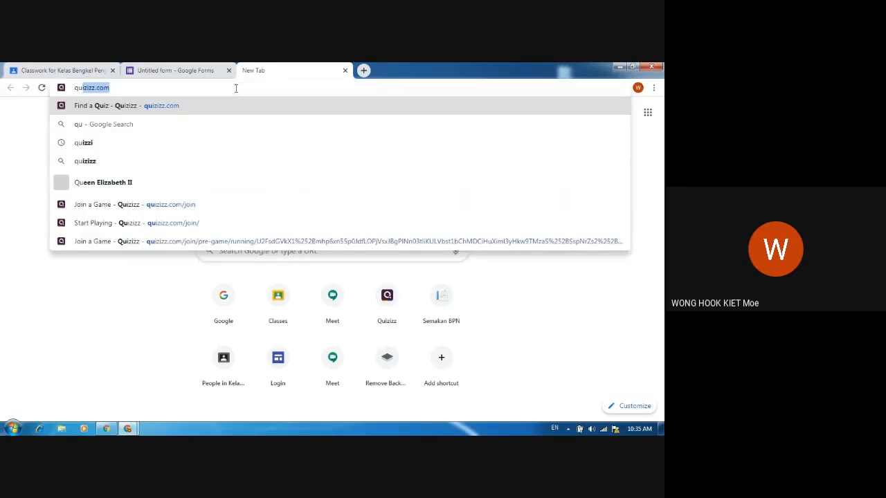
key("Return")
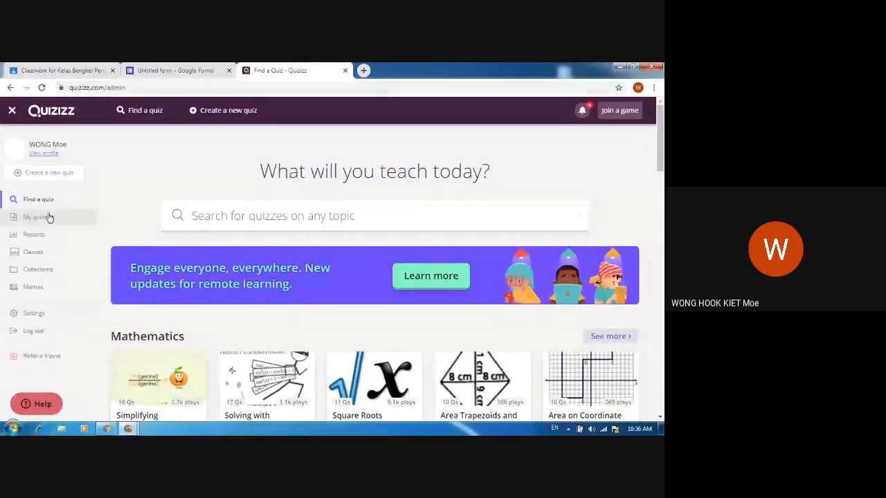
- Search the Quizizz library for "matematik tahun 1"
left_click(237, 213)
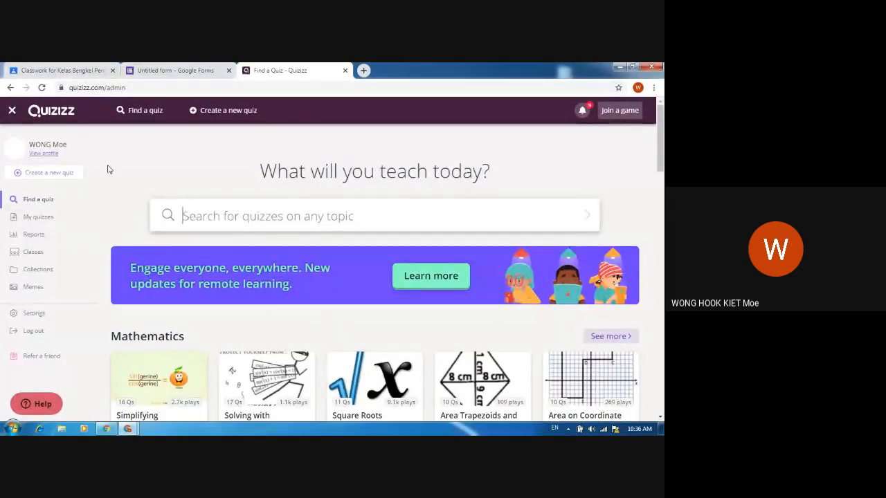
left_click(141, 160)
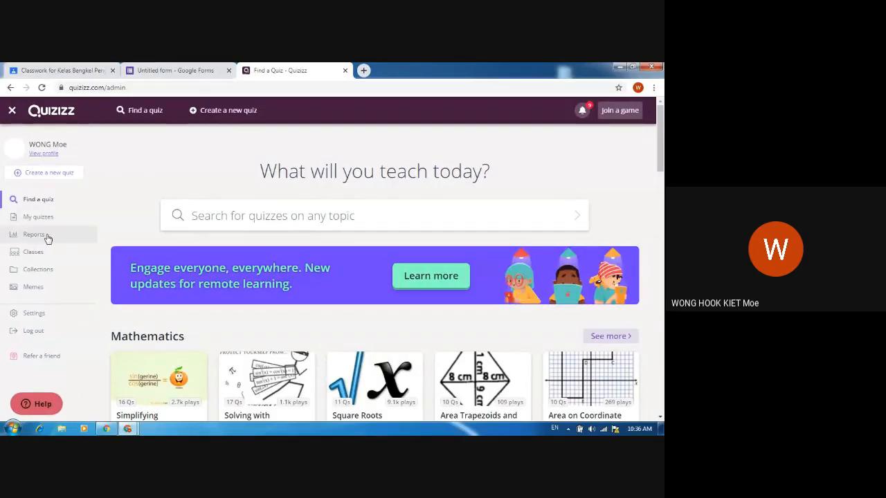
left_click(275, 216)
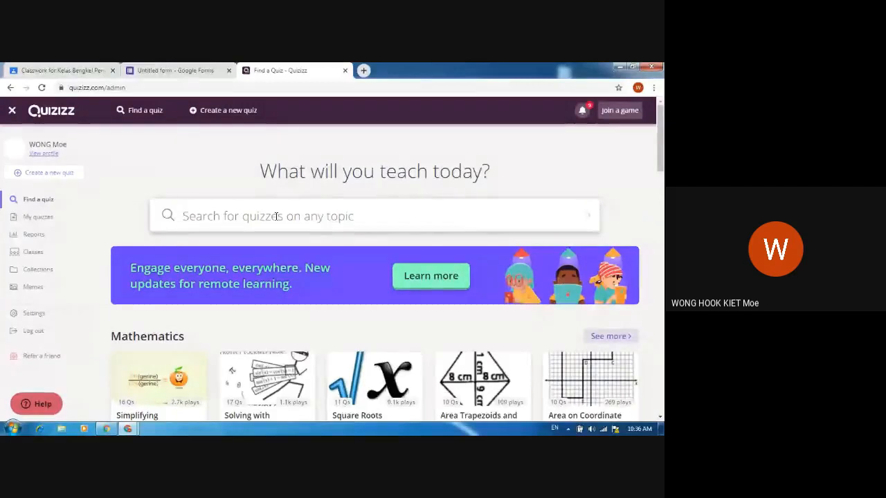
type("matemati")
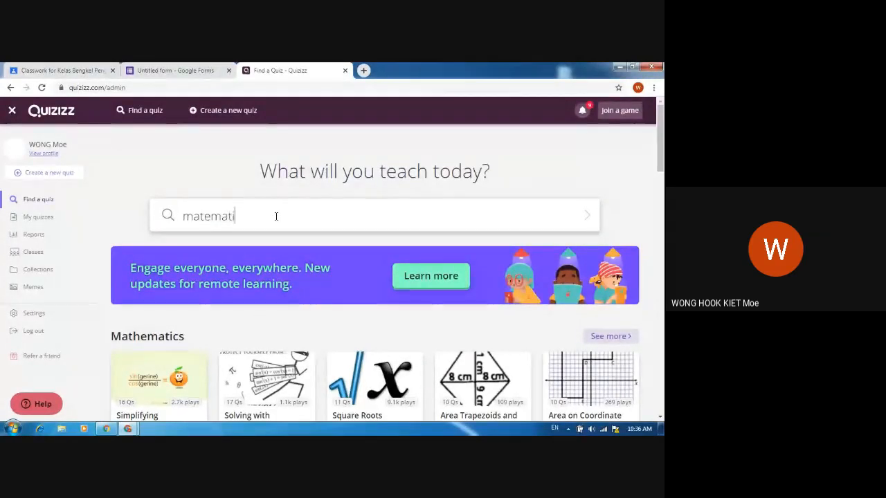
type("k")
key("BackSpace")
key("BackSpace")
key("BackSpace")
key("BackSpace")
key("BackSpace")
key("BackSpace")
key("BackSpace")
key("BackSpace")
key("BackSpace")
type("ma")
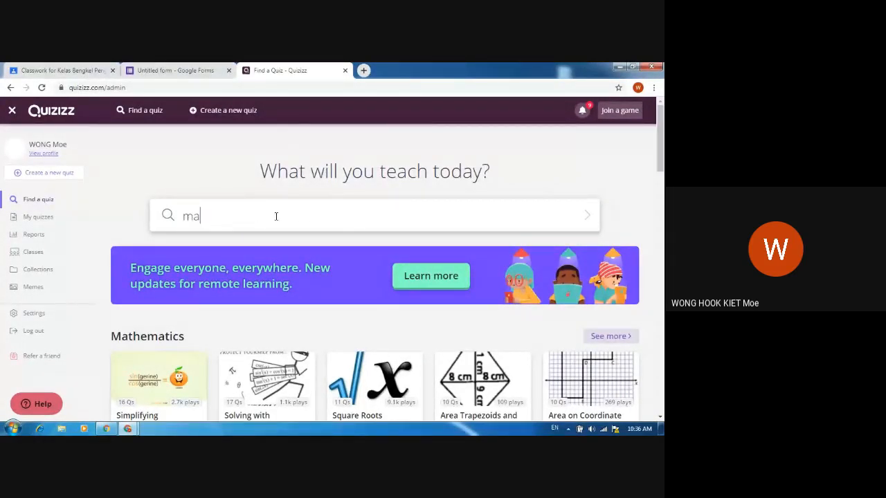
type("tematik atu")
key("BackSpace")
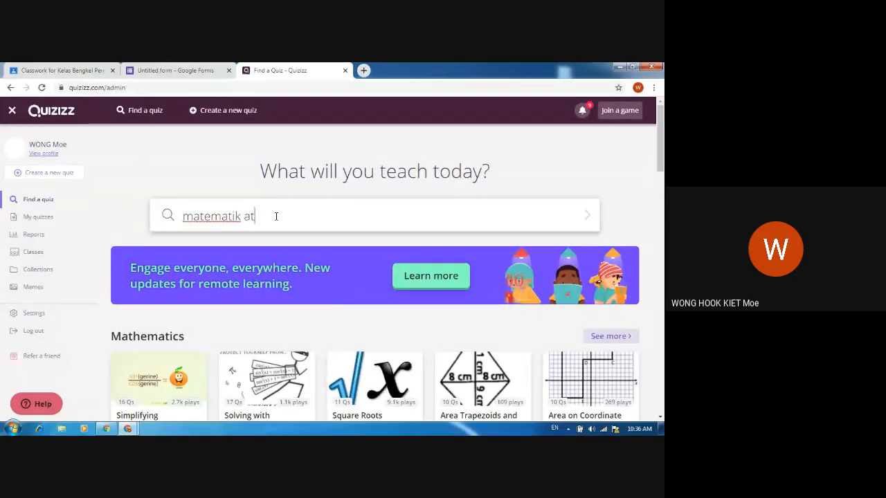
key("BackSpace")
key("BackSpace")
type("tahun 1")
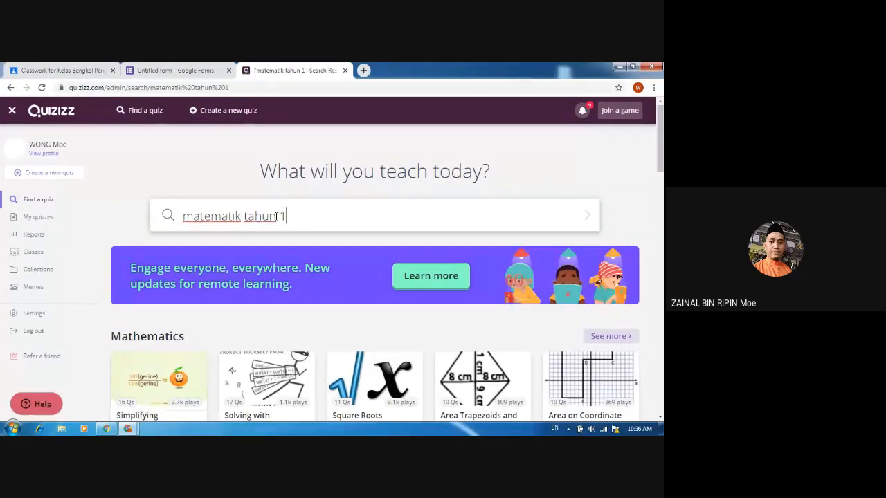
- Check the Google Meet call window and return to the untitled form in Google Forms
left_click(96, 70)
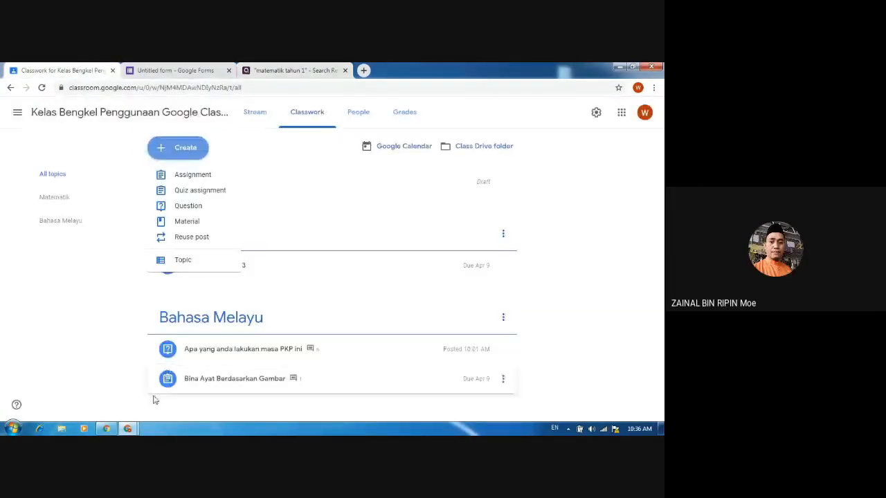
mouse_move(127, 428)
mouse_move(81, 368)
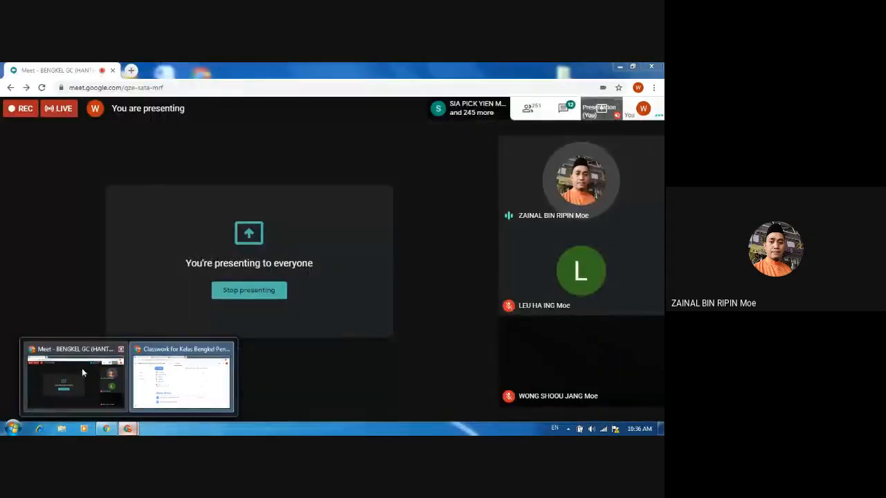
left_click(302, 67)
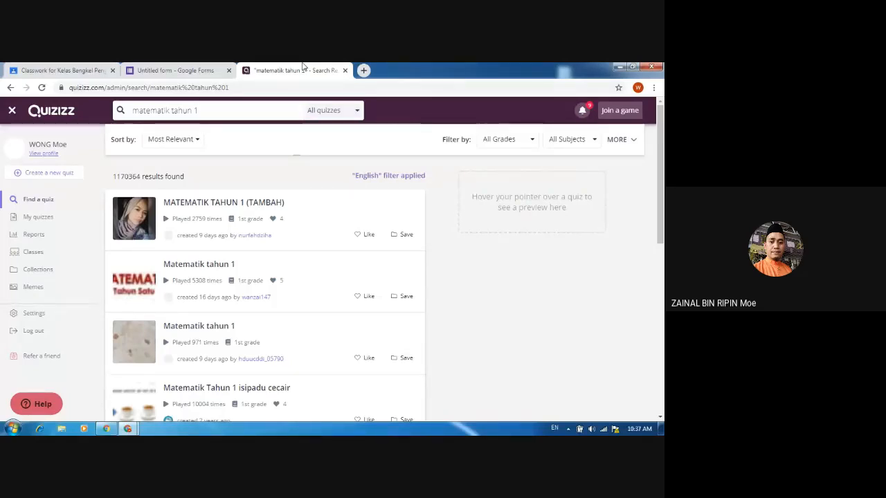
left_click(177, 70)
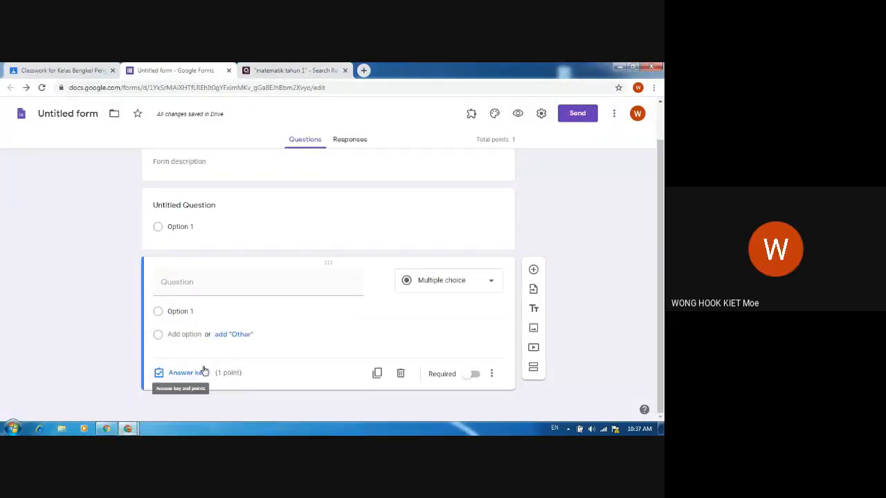
- Open the "MATEMATIK TAHUN 1 (TAMBAH)" quiz from the Quizizz search results and set it up as homework
left_click(300, 69)
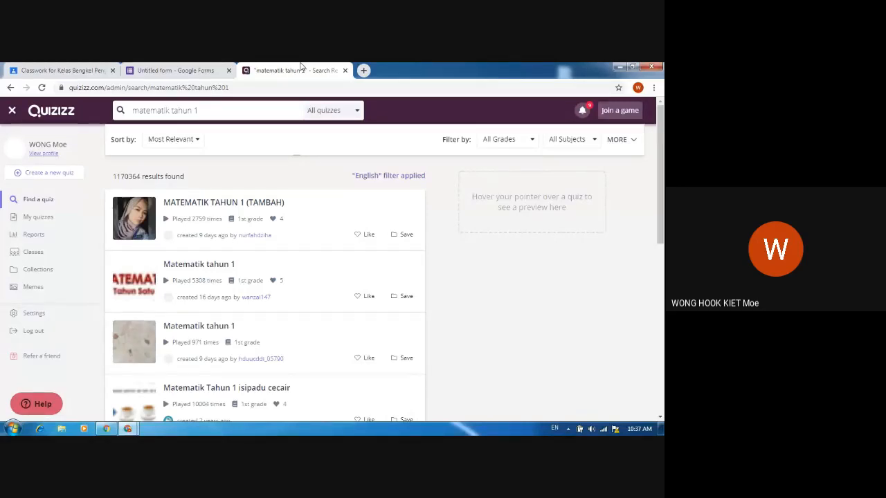
mouse_move(199, 207)
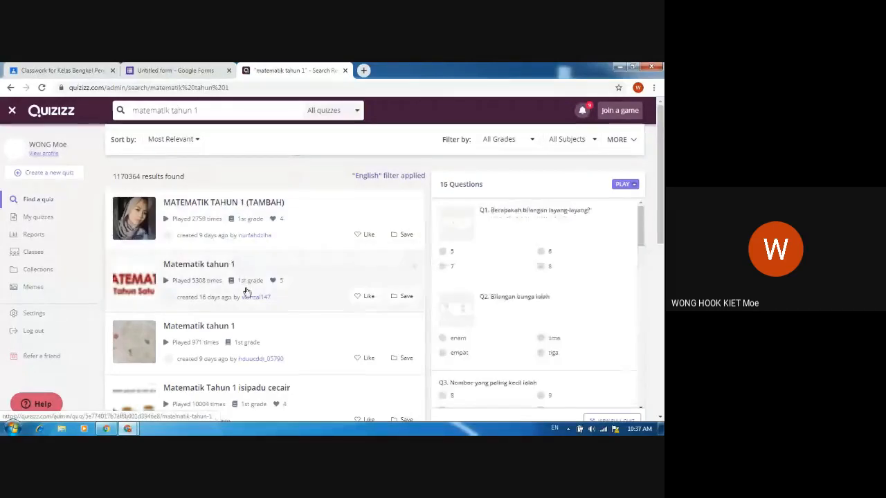
left_click(310, 209)
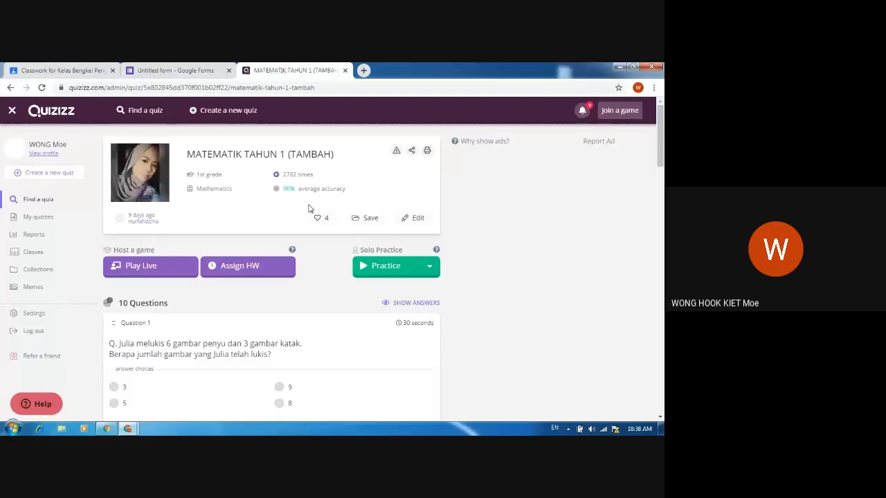
left_click(270, 267)
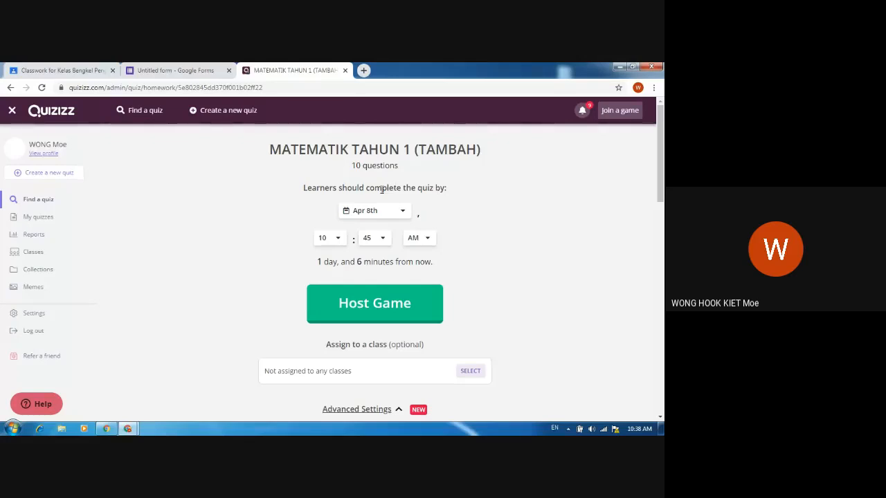
- Import the Google class "Kelas Bengkel Penggunaan Google Classroom" into the Quizizz classes and return to the homework setup
scroll(436, 263, "down", 2)
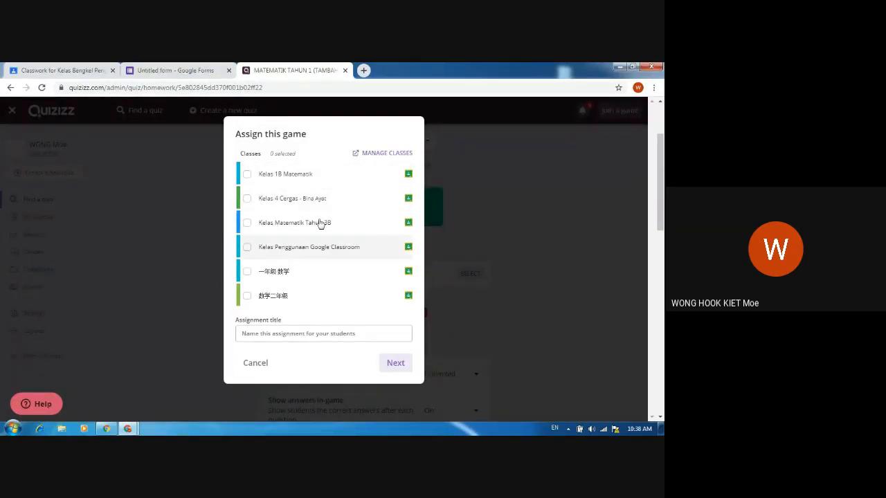
left_click(385, 153)
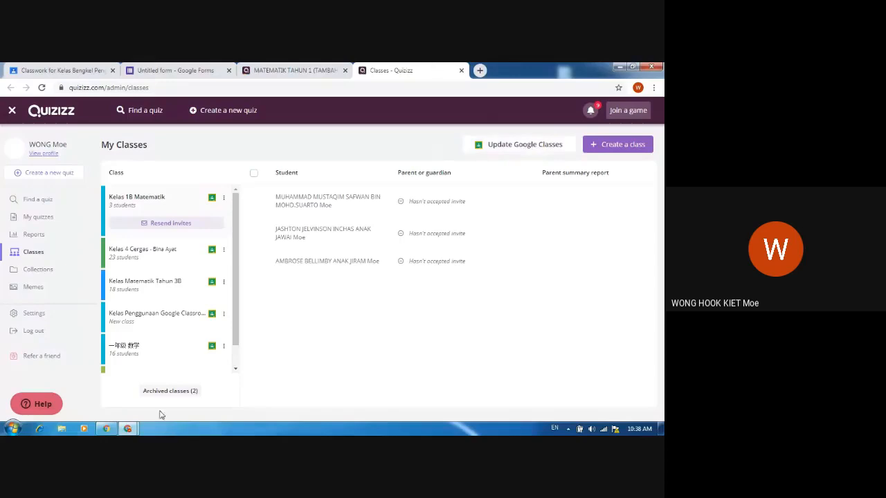
left_click(496, 145)
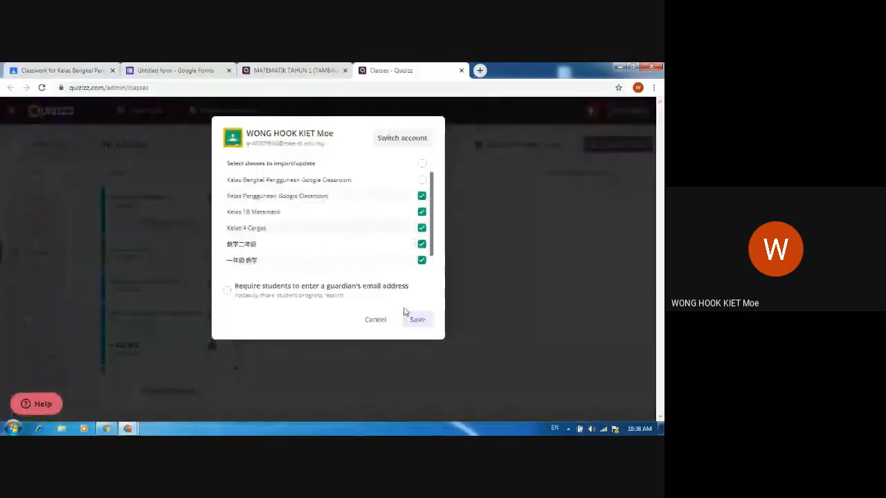
left_click(423, 181)
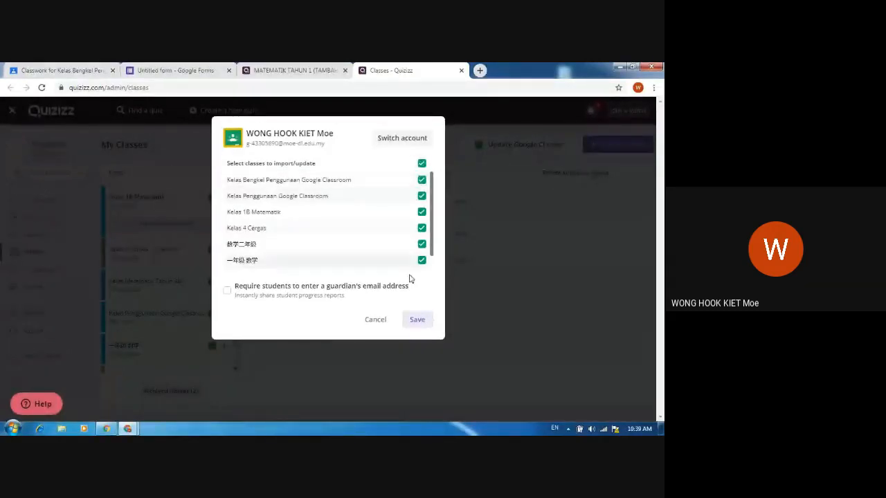
left_click(417, 320)
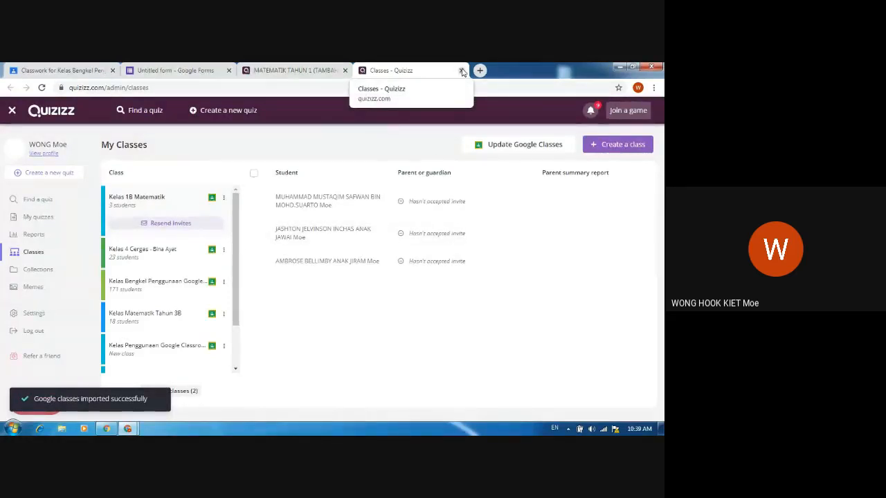
left_click(462, 71)
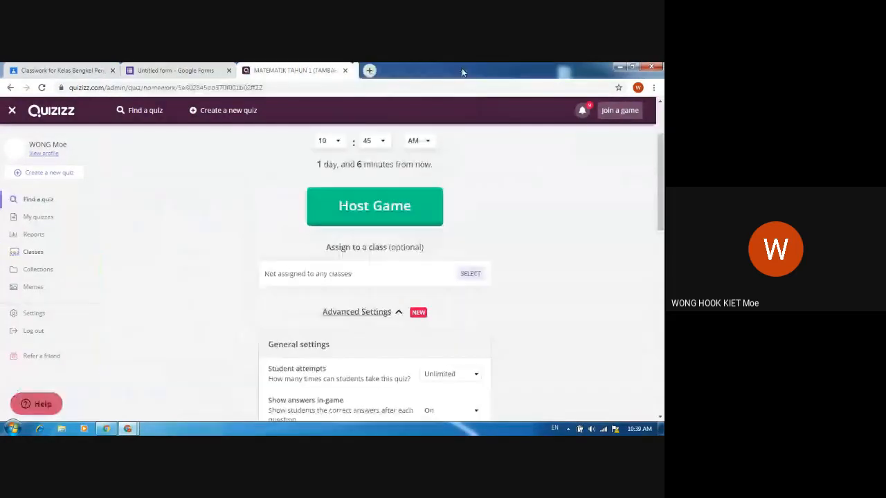
- Select "Kelas Bengkel Penggunaan Google Classroom" as the class for this homework game
left_click(470, 276)
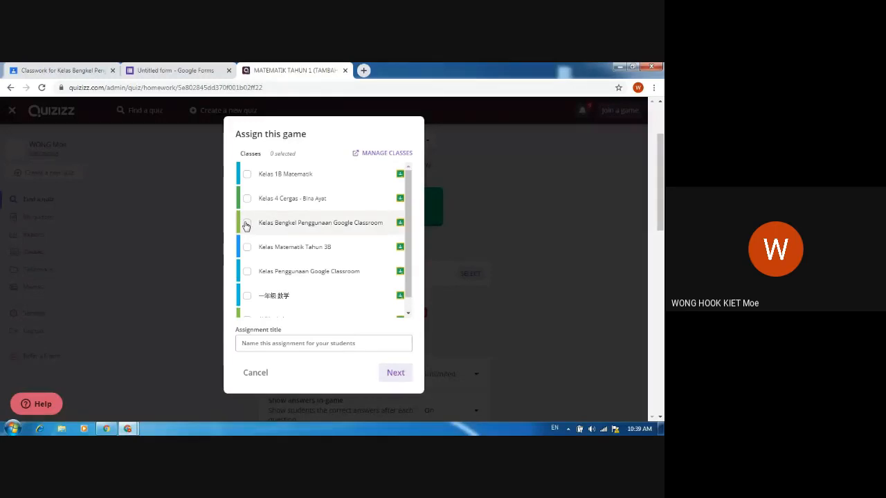
left_click(247, 223)
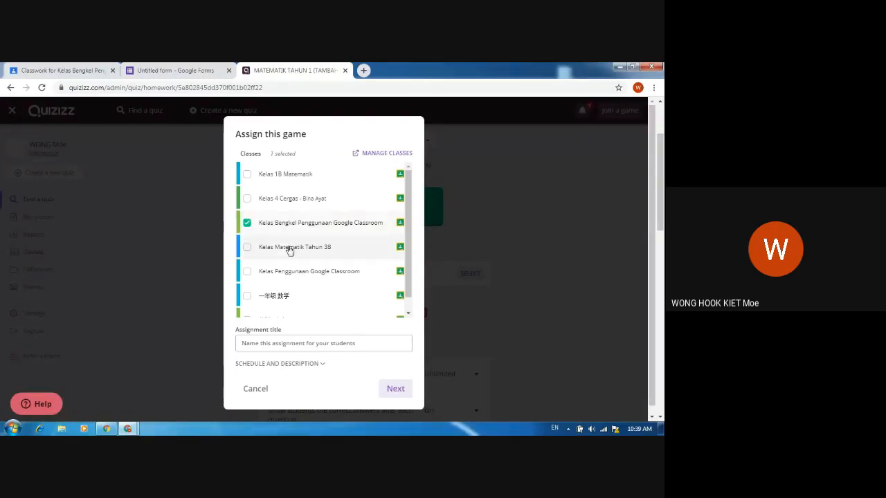
left_click(394, 389)
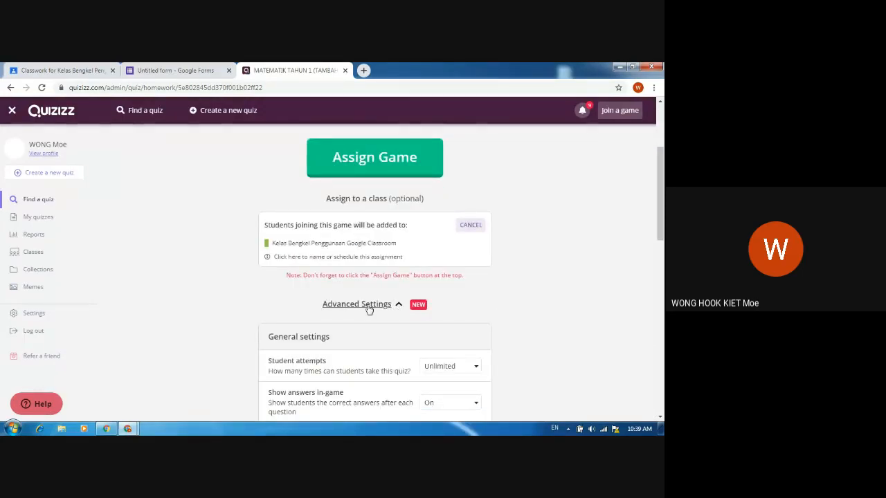
- Show and hide the homework game's advanced settings to examine what they offer
left_click(369, 309)
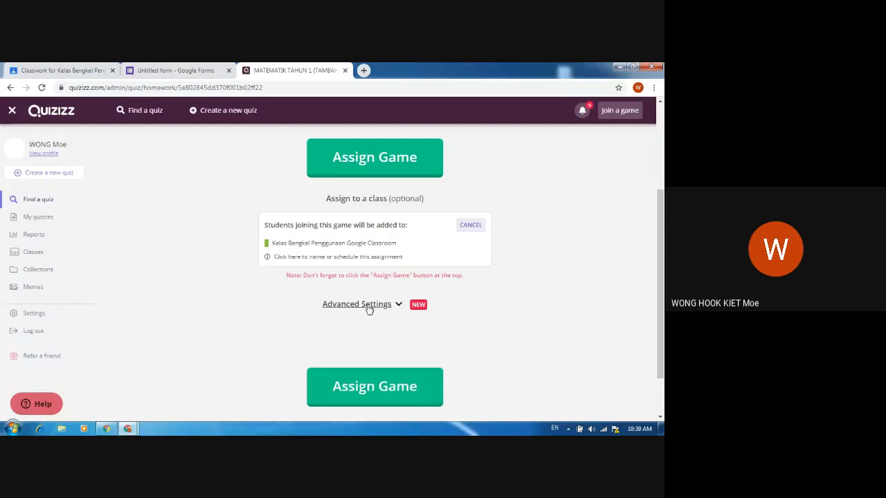
left_click(369, 305)
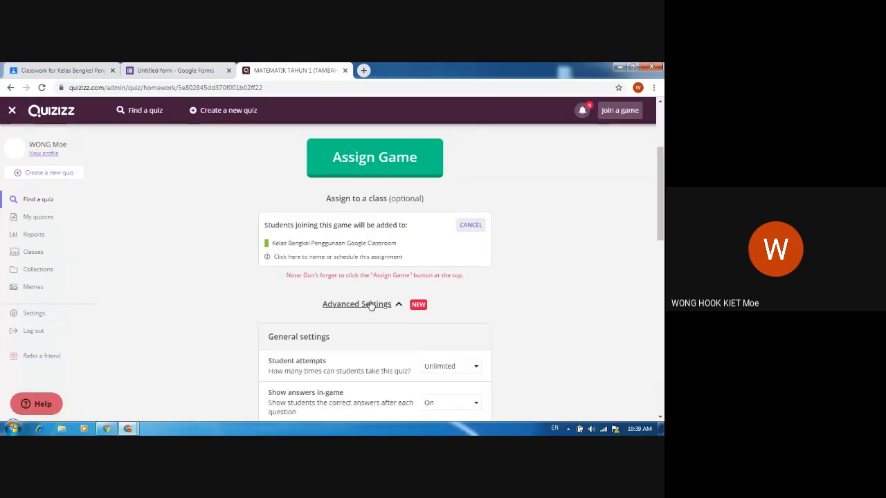
scroll(371, 302, "down", 2)
left_click(372, 210)
scroll(380, 227, "up", 2)
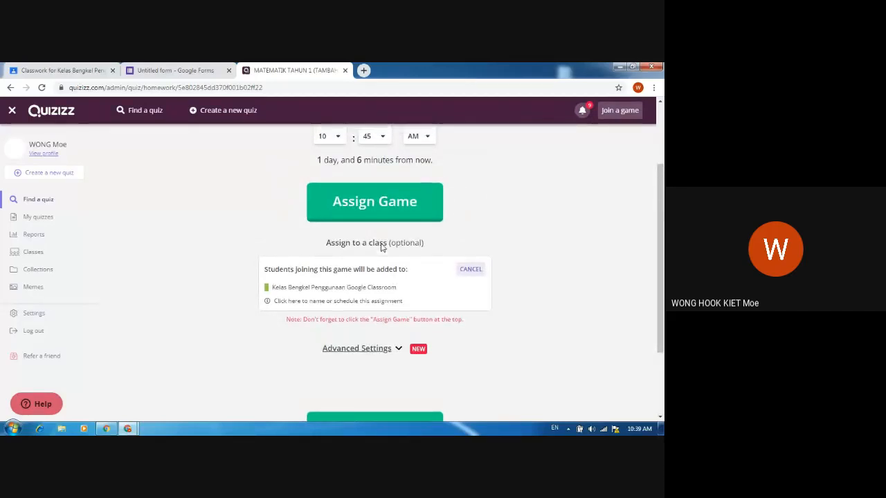
scroll(401, 253, "up", 1)
scroll(481, 282, "down", 1)
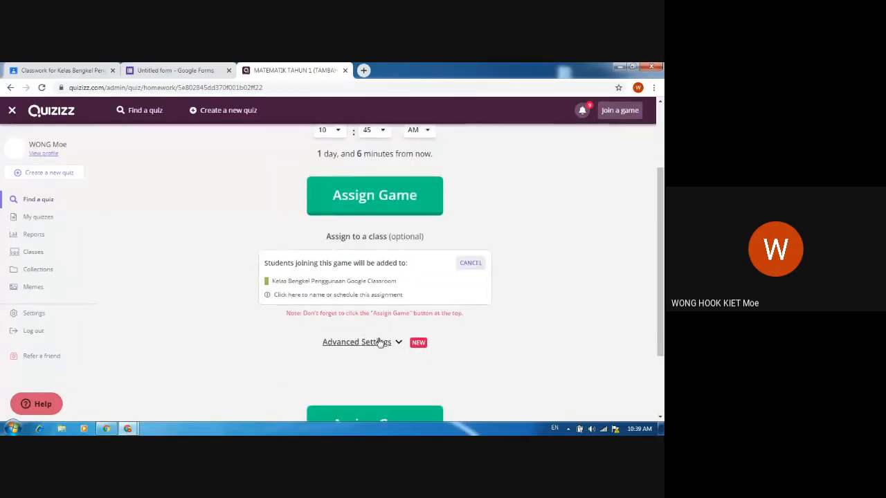
left_click(380, 341)
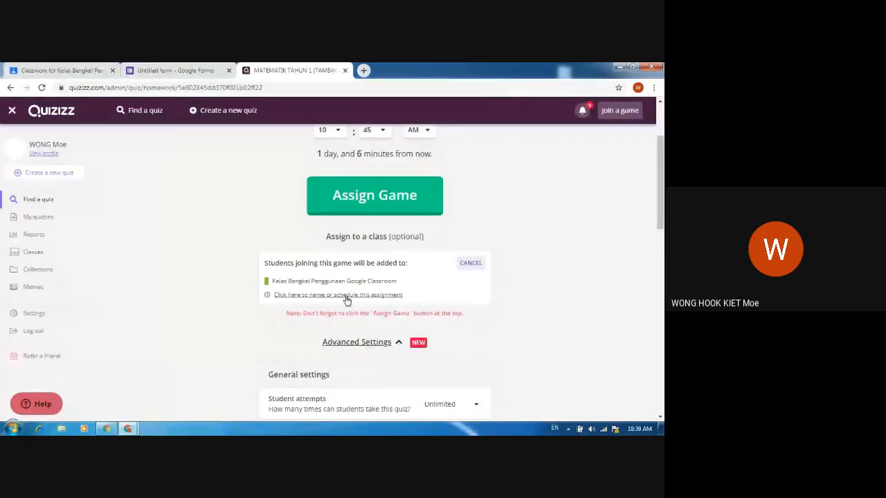
- Check the assignment's title, description and start date options without changing them, and assign the game to the class
left_click(347, 297)
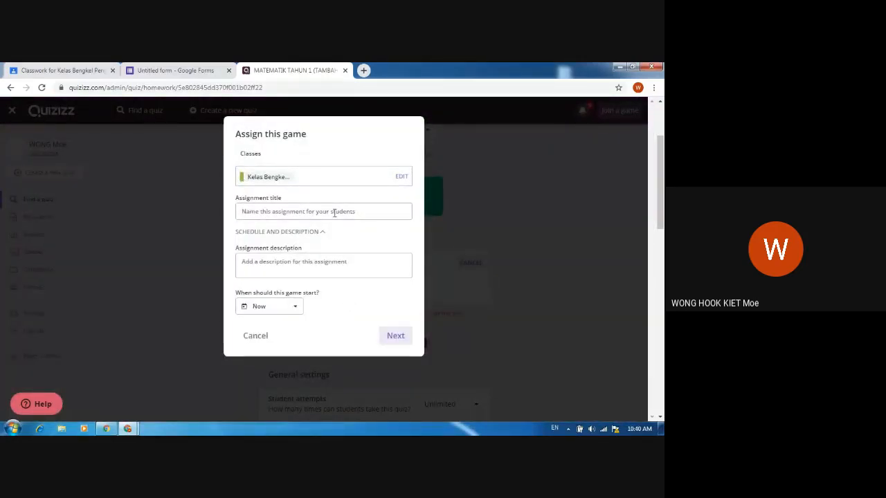
left_click(294, 309)
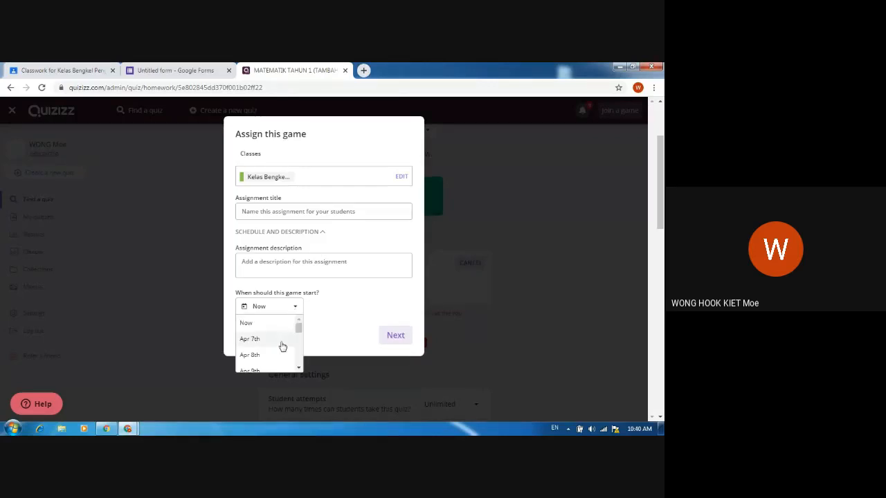
scroll(286, 350, "down", 3)
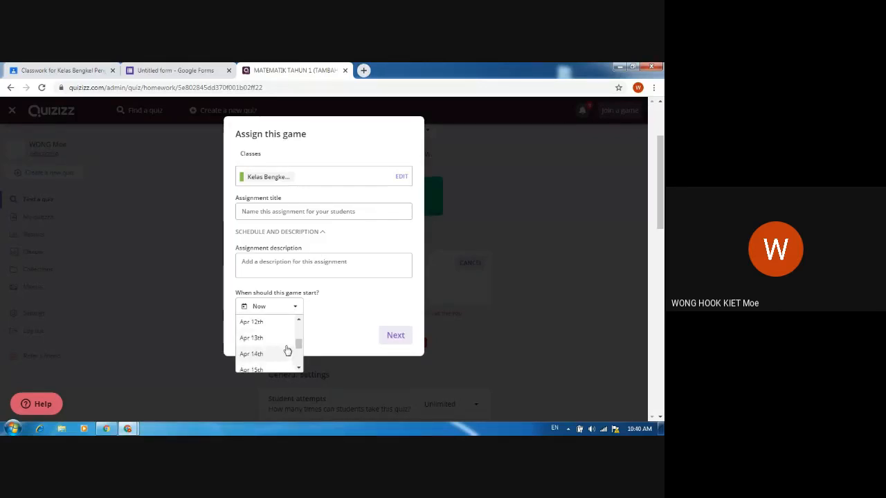
left_click(371, 295)
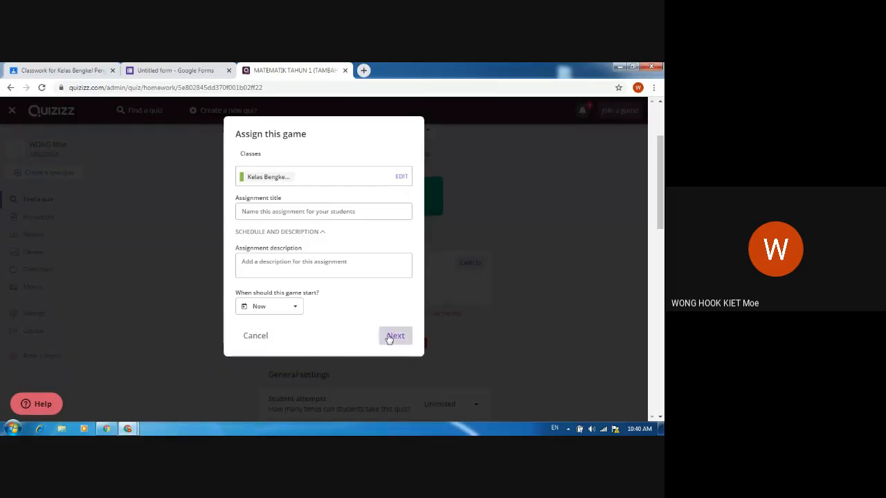
left_click(254, 336)
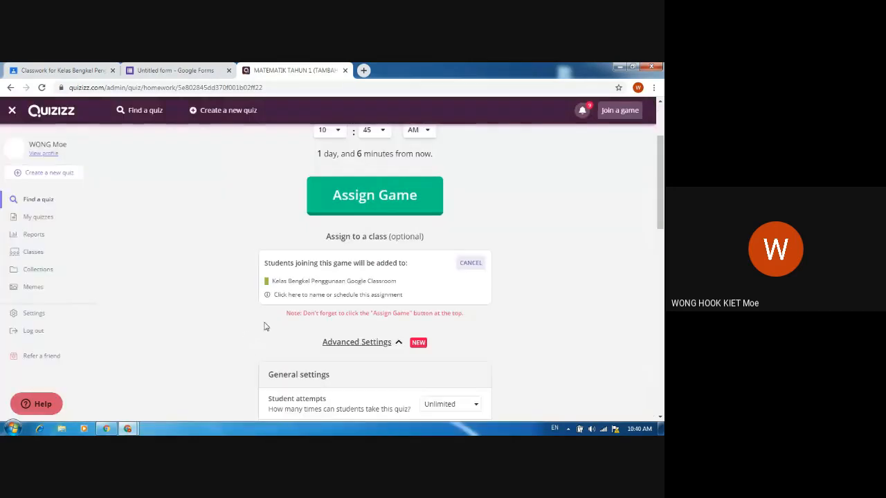
left_click(377, 207)
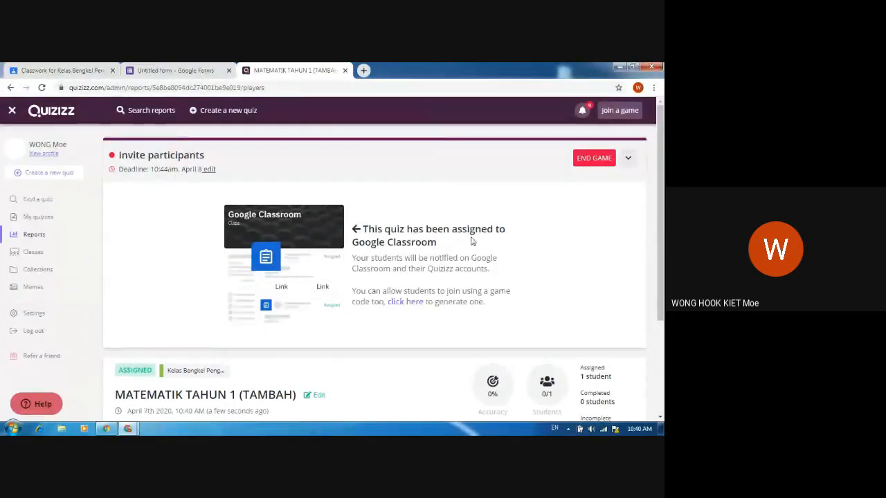
- Close the untitled form in Google Forms and return to the class's Classwork page in Google Classroom
left_click(204, 70)
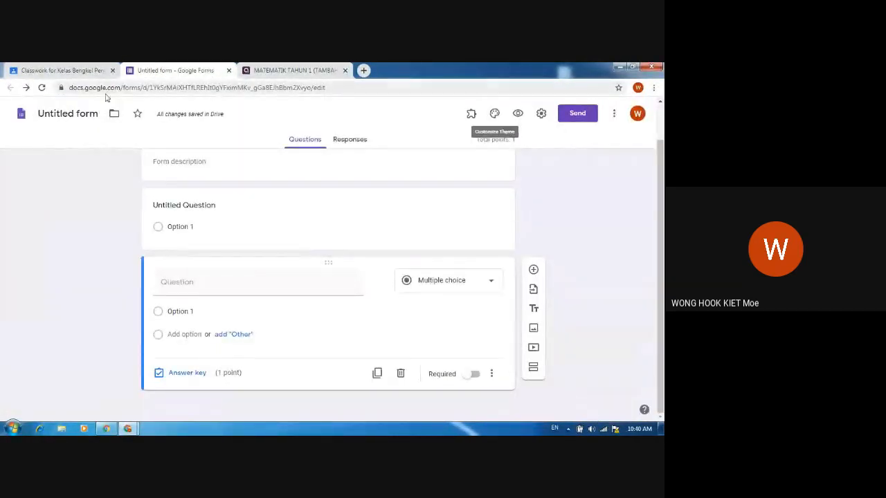
left_click(228, 70)
left_click(62, 70)
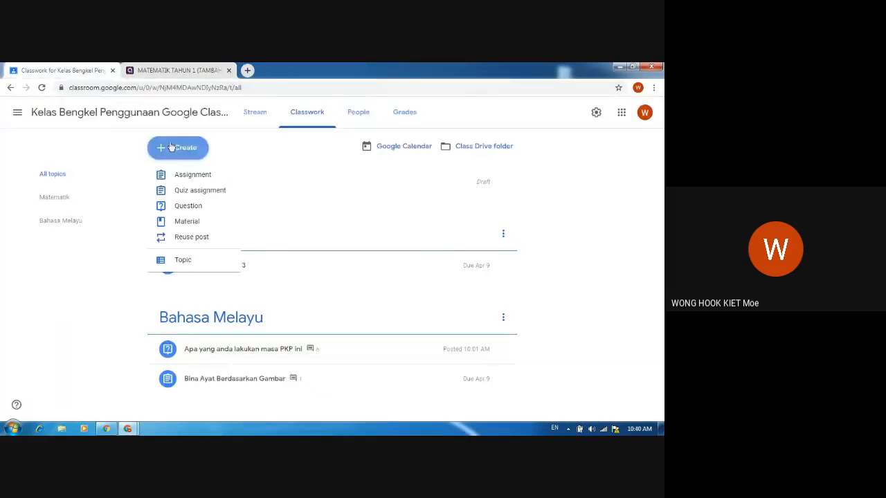
left_click(308, 117)
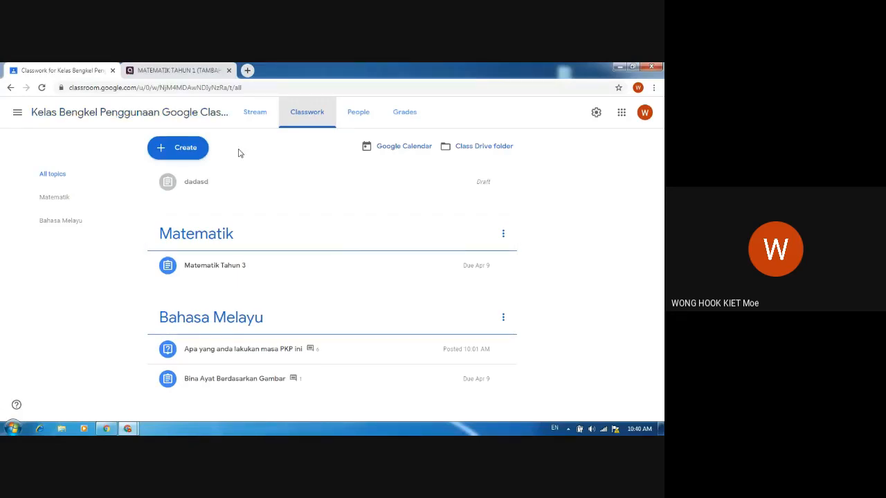
- Open the class stream and examine the Quizizz post with the join link
left_click(134, 116)
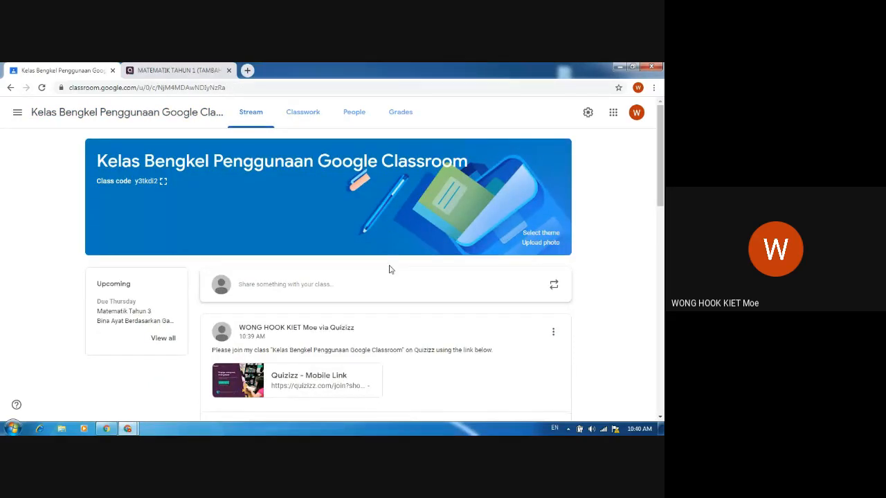
scroll(403, 298, "down", 2)
scroll(286, 185, "up", 2)
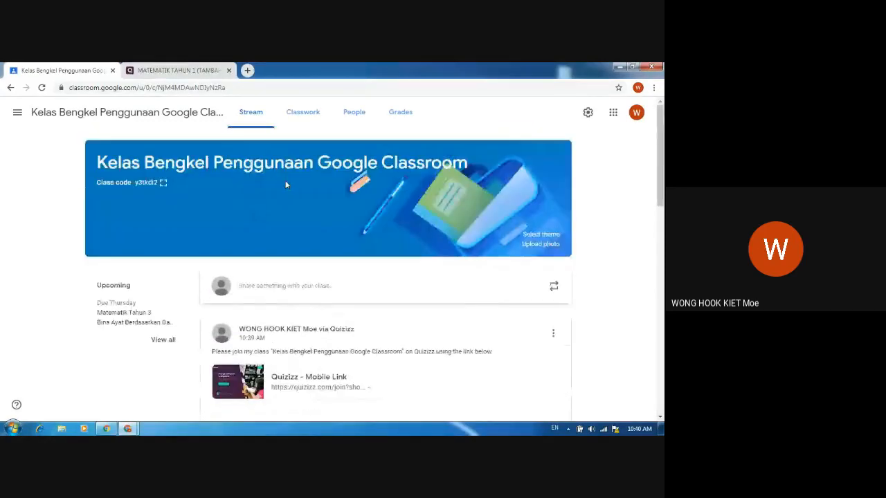
scroll(399, 298, "down", 1)
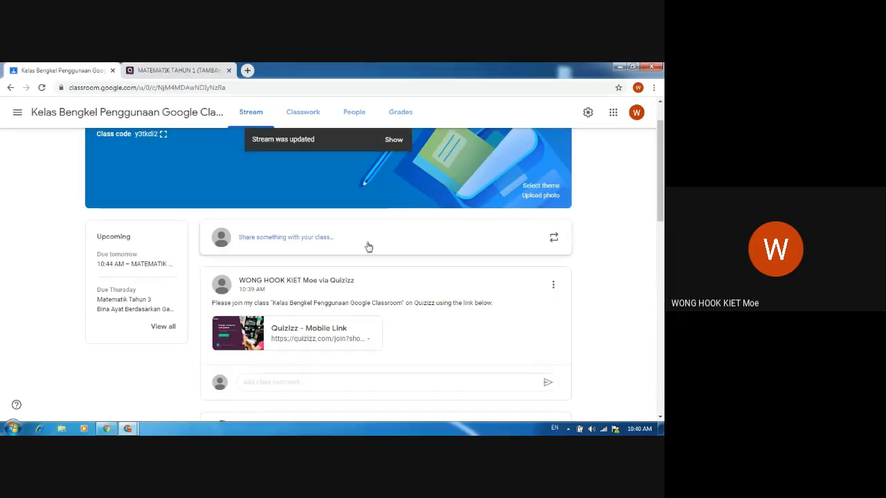
scroll(370, 246, "down", 2)
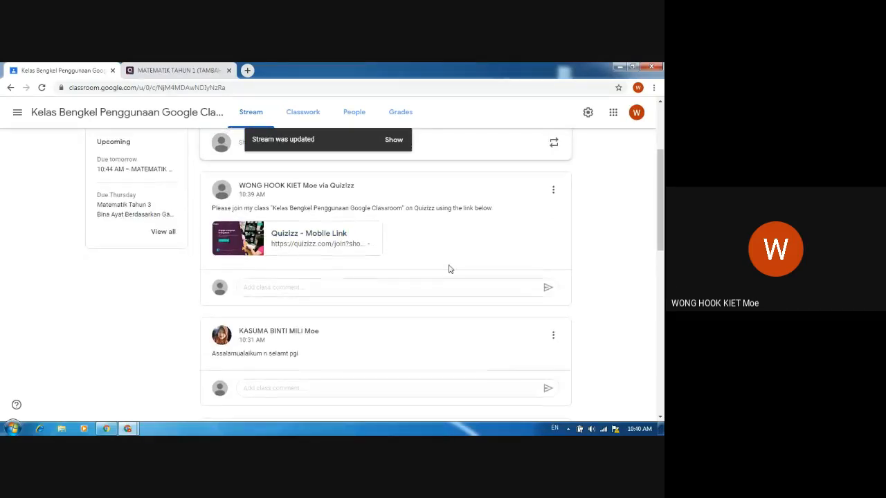
scroll(299, 355, "up", 2)
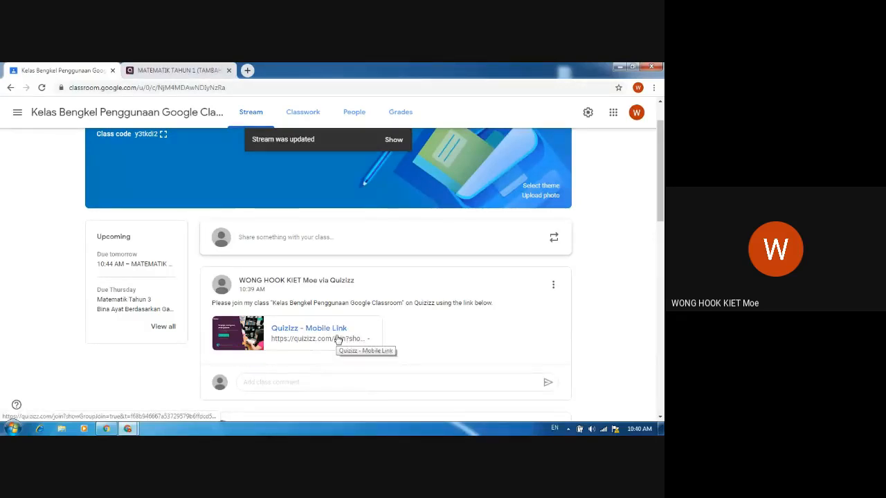
- Check the "MATEMATIK TAHUN 1 (TAMBAH)" assignment in both the class's Classwork list and its stream
left_click(306, 119)
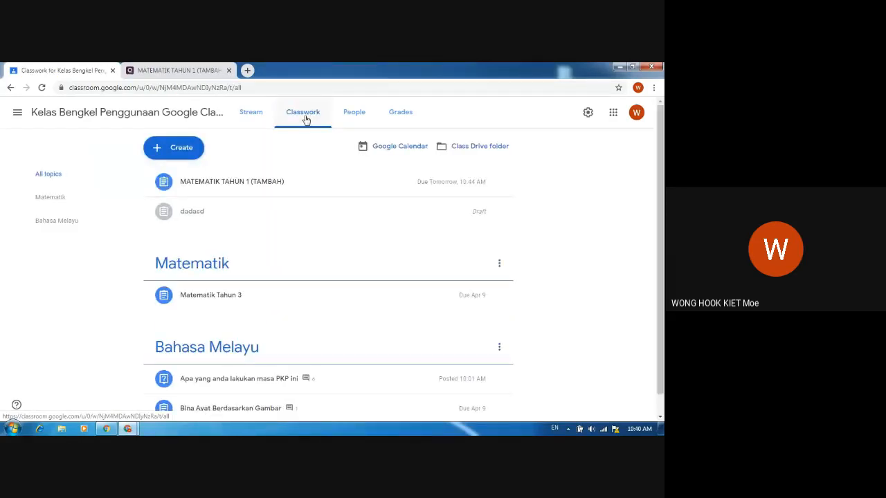
left_click(251, 111)
scroll(327, 237, "down", 1)
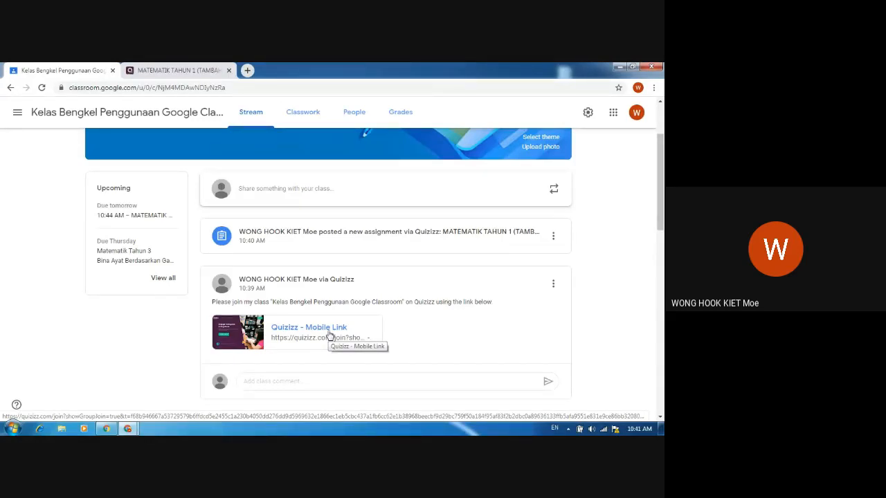
left_click(302, 113)
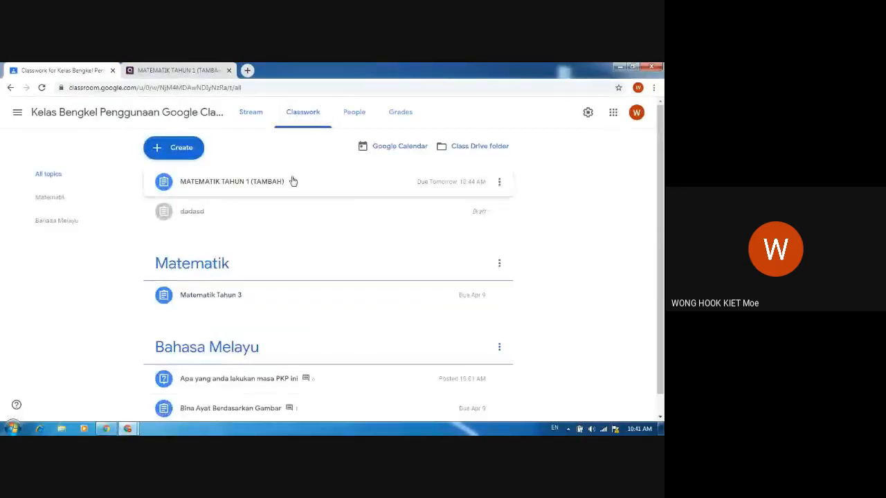
- Open the Quizizz web link in the "MATEMATIK TAHUN 1 (TAMBAH)" assignment and choose the teacher's Google account for signing in
left_click(301, 184)
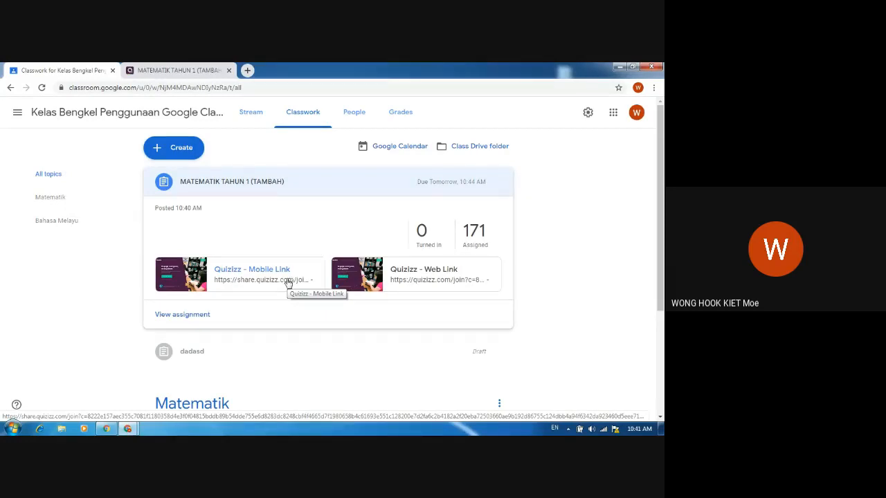
left_click(438, 281)
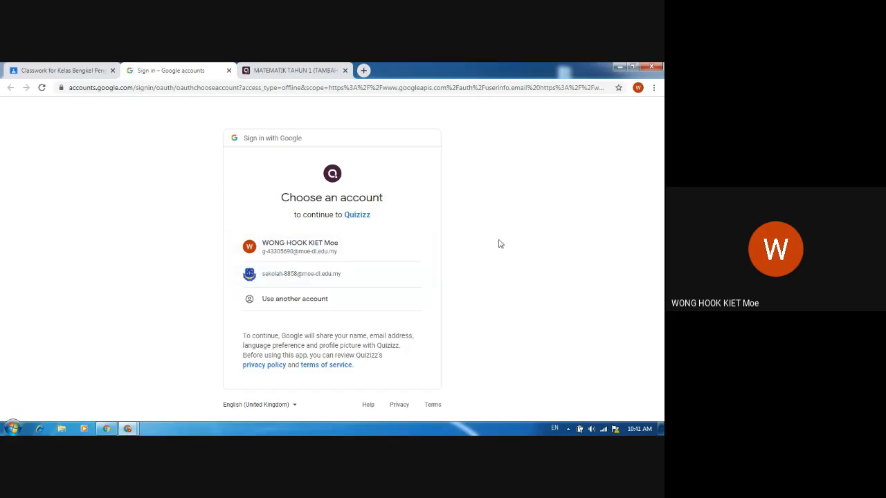
left_click(346, 247)
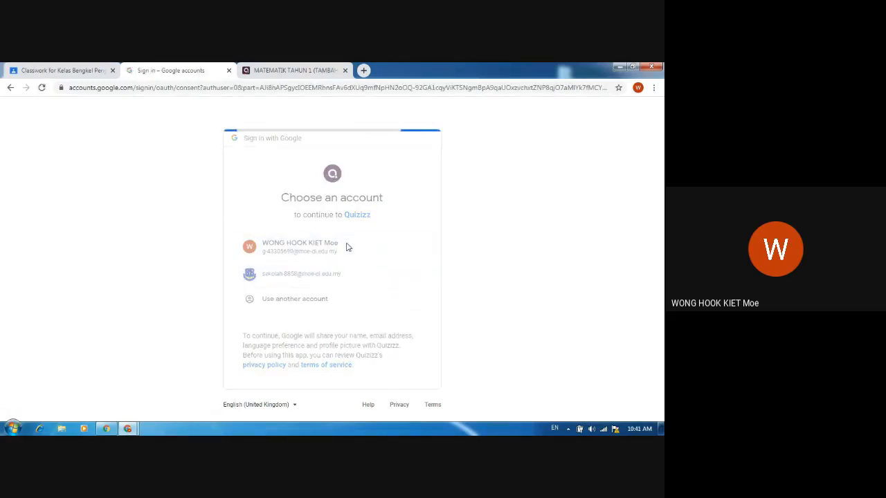
- Allow Quizizz the requested Google Classroom access on the Google account consent page
left_click(69, 70)
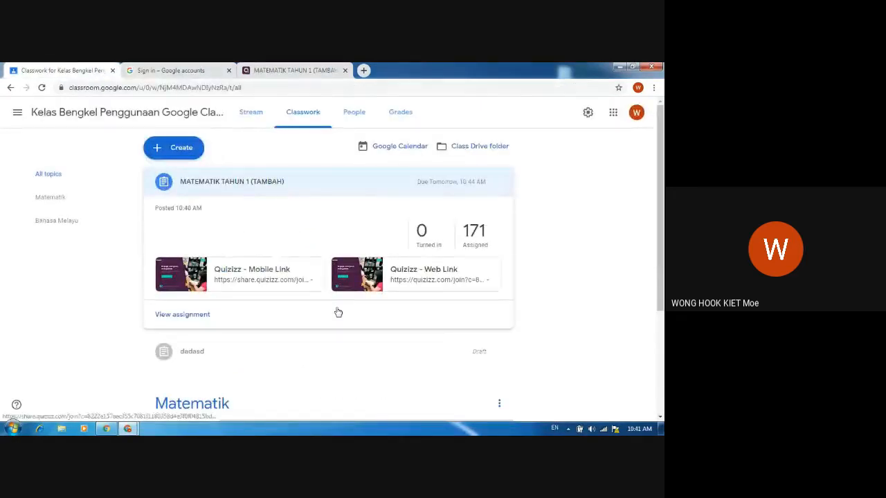
left_click(170, 70)
left_click(46, 67)
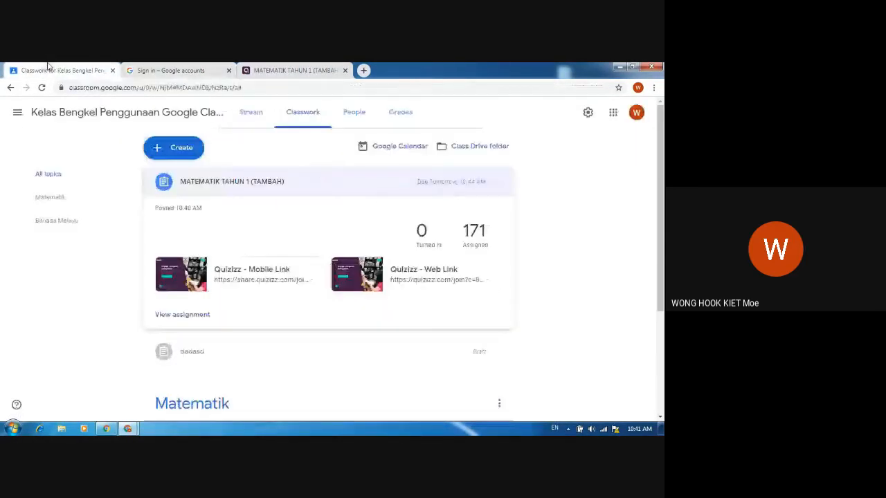
left_click(176, 69)
scroll(405, 365, "down", 5)
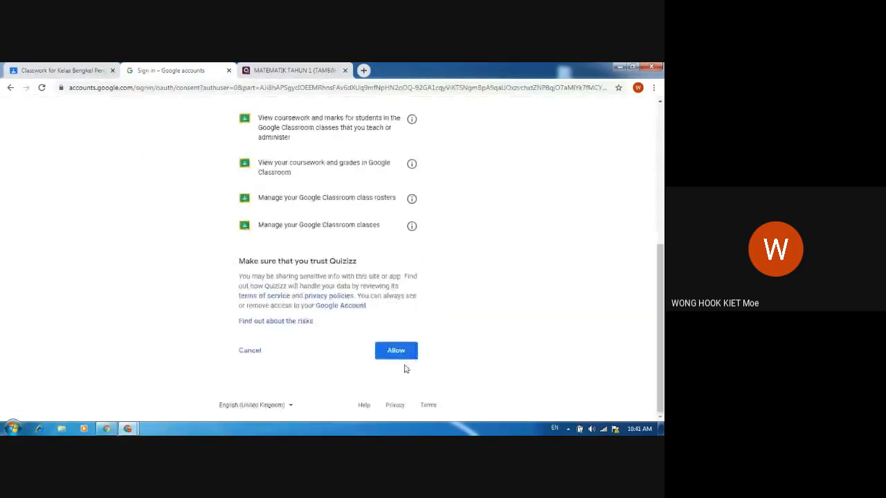
left_click(395, 352)
- Check the Quizizz join page and return to the class's Classwork page in Google Classroom
left_click(44, 69)
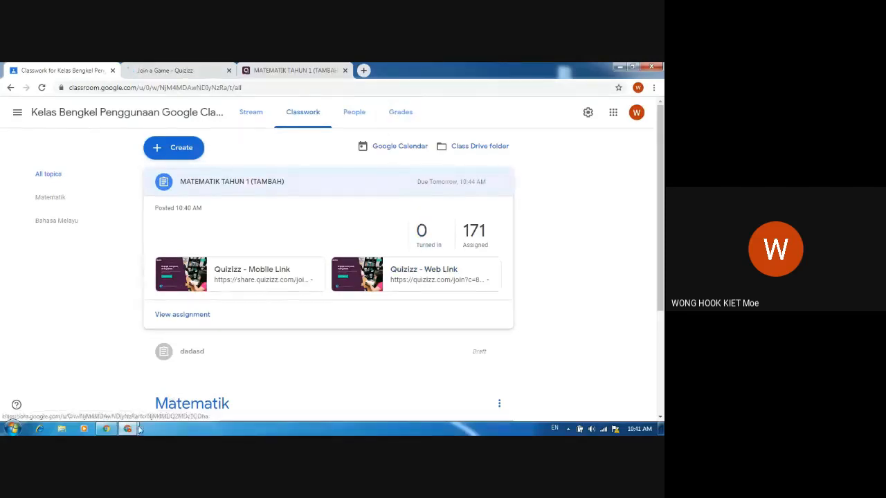
mouse_move(128, 428)
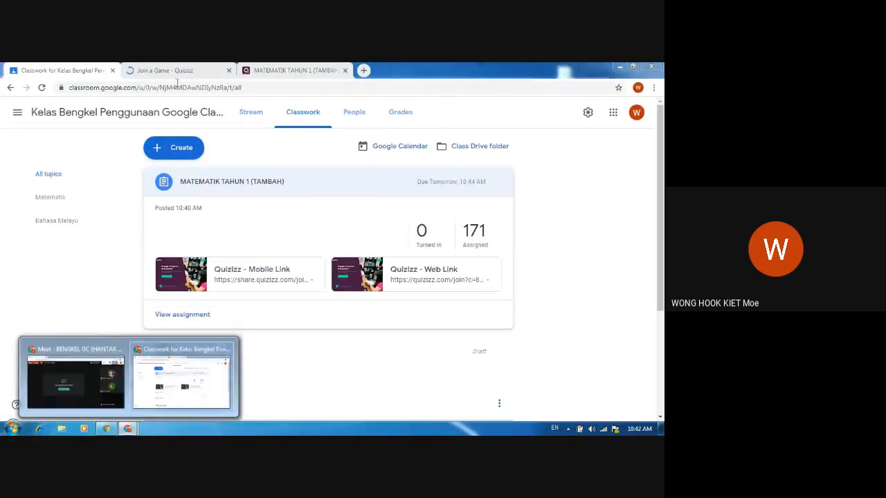
left_click(181, 67)
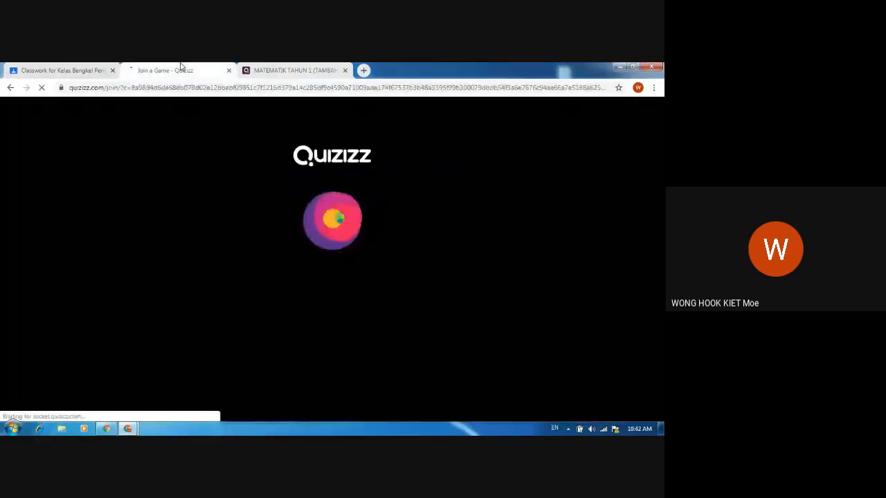
left_click(277, 67)
left_click(166, 70)
left_click(58, 70)
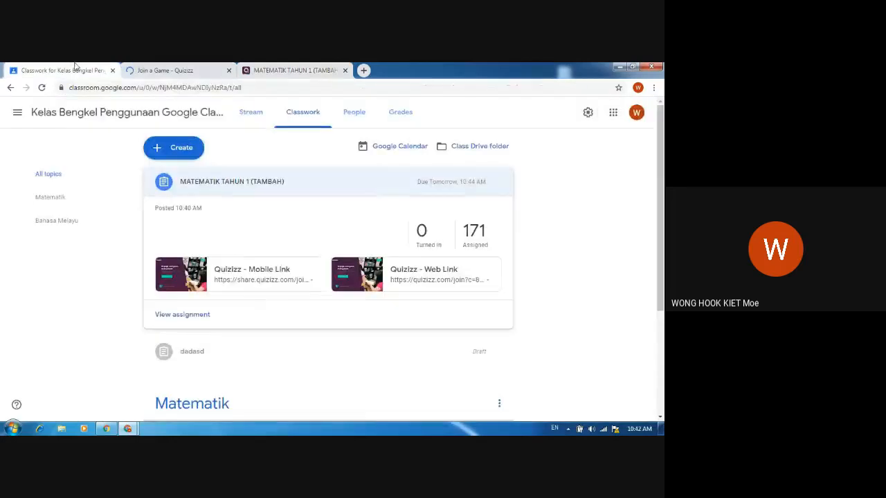
- Switch to the Google Meet window and read the chat question about extending a Quizizz due date
mouse_move(127, 429)
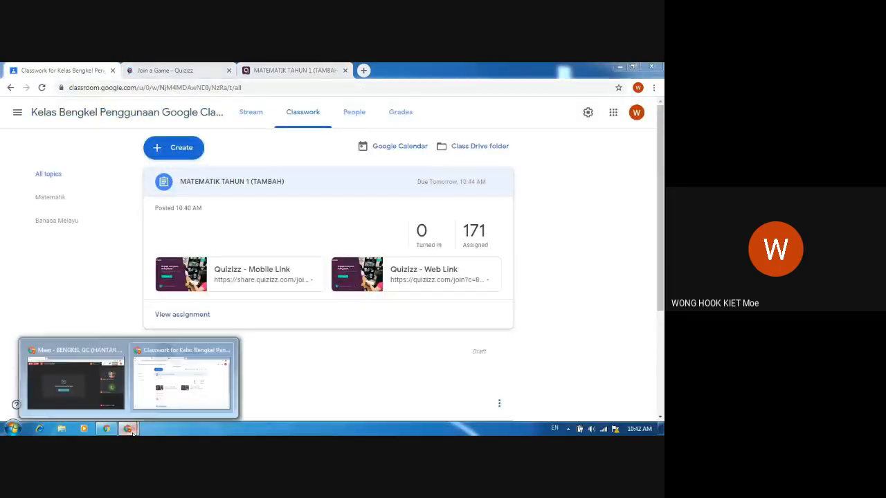
left_click(71, 370)
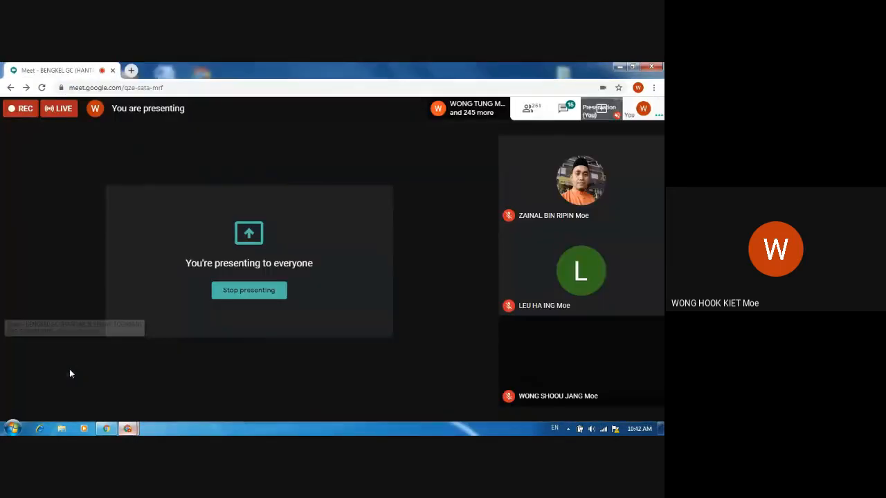
left_click(562, 110)
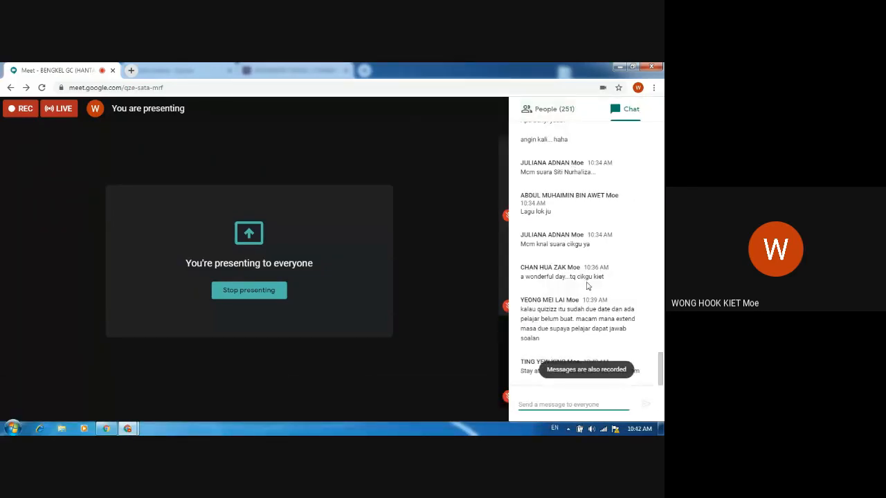
left_click(662, 380)
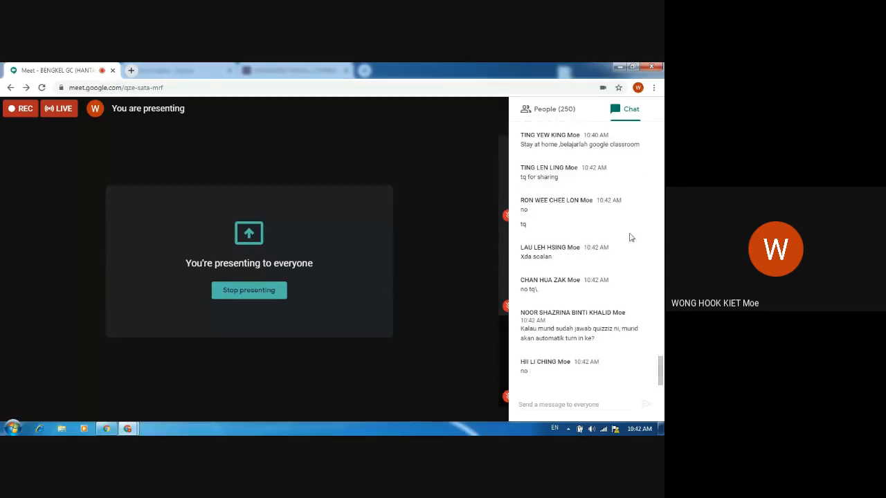
left_click_drag(660, 372, 661, 352)
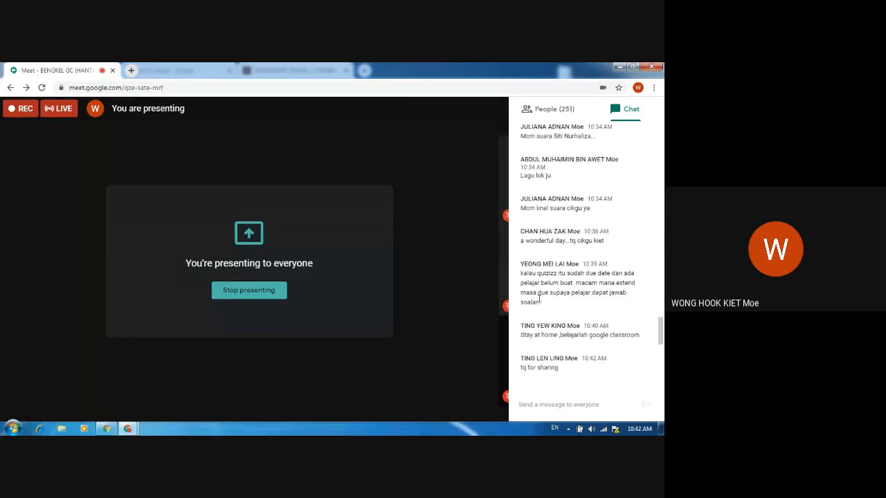
left_click_drag(539, 302, 521, 272)
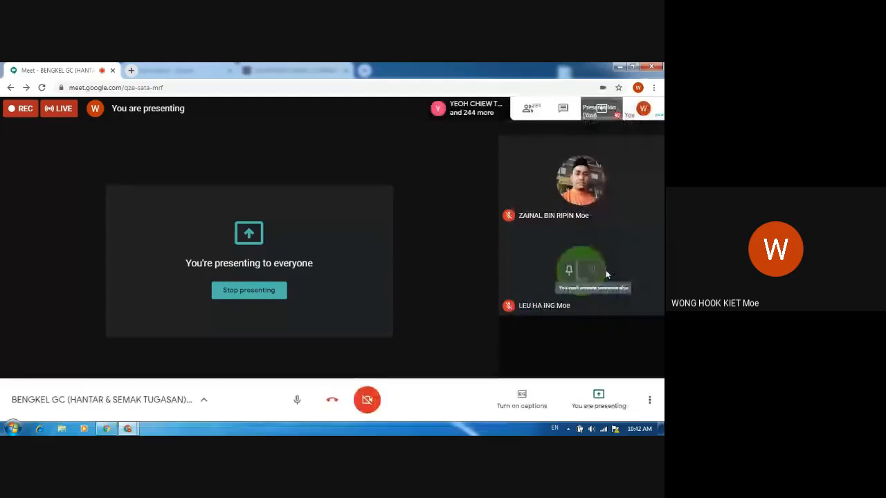
- Reopen the meeting chat and review the participants' earlier and latest messages for questions
left_click(565, 109)
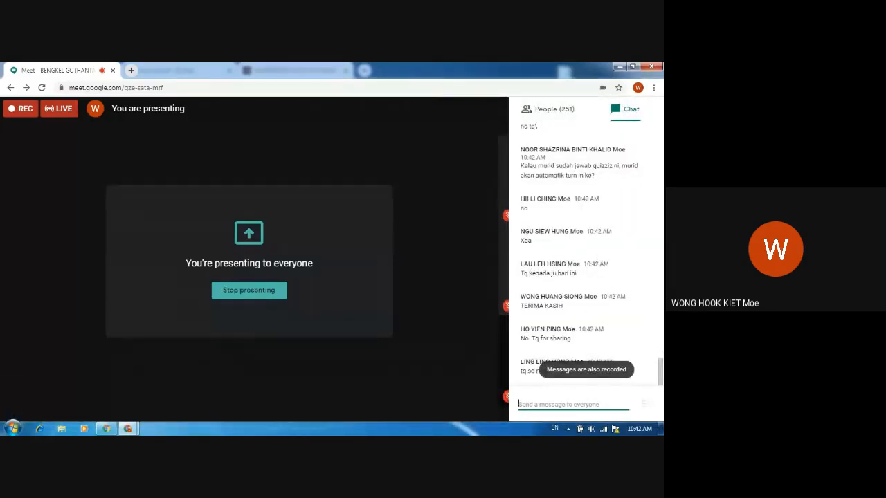
left_click(662, 369)
scroll(587, 239, "up", 3)
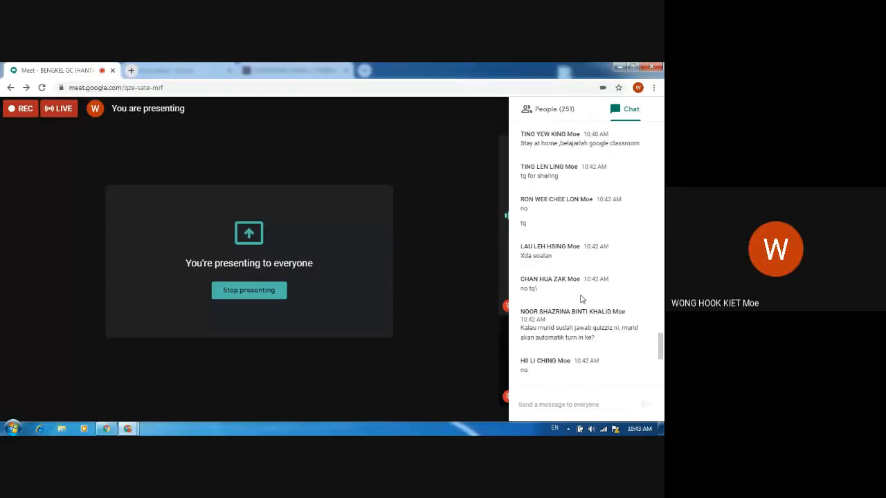
scroll(582, 291, "up", 3)
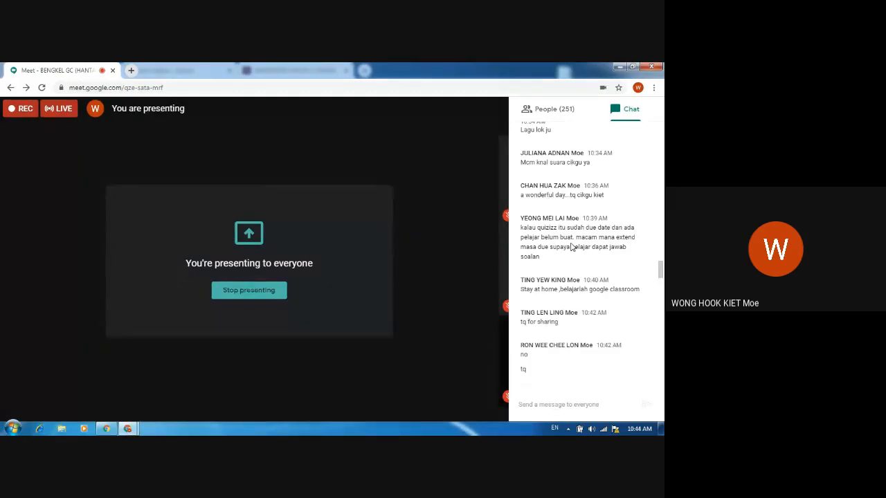
scroll(578, 244, "up", 5)
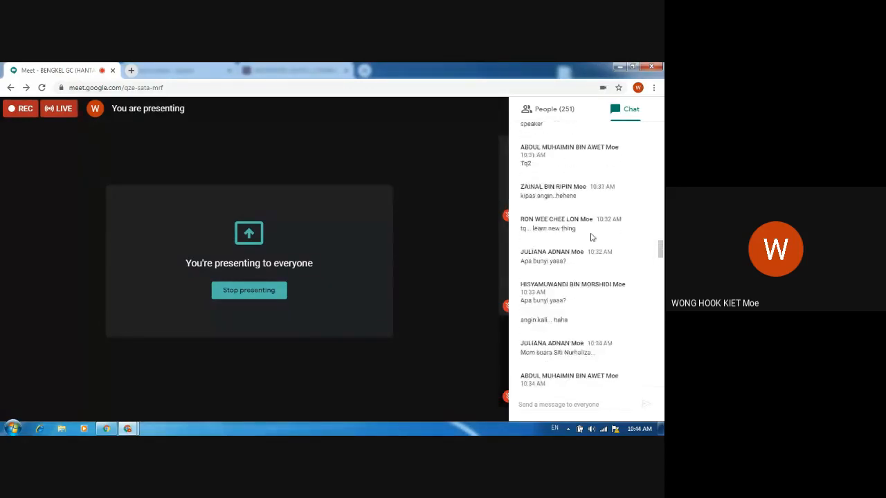
scroll(592, 237, "up", 10)
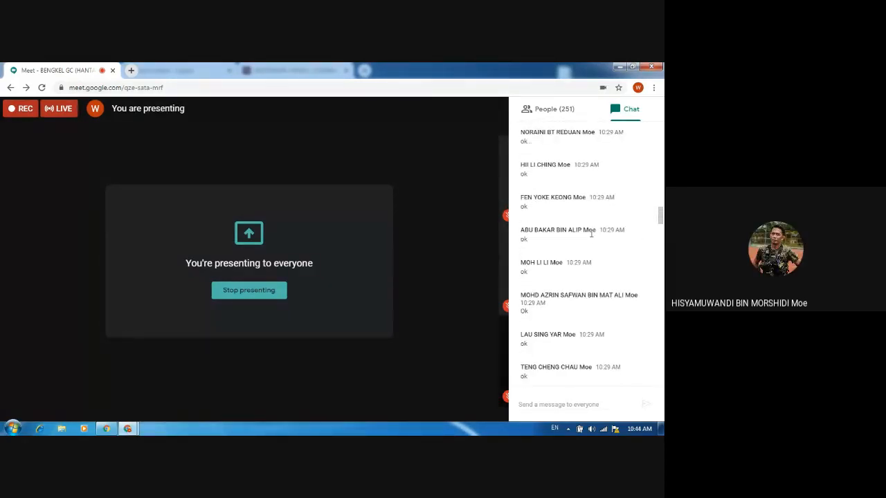
scroll(596, 246, "down", 1)
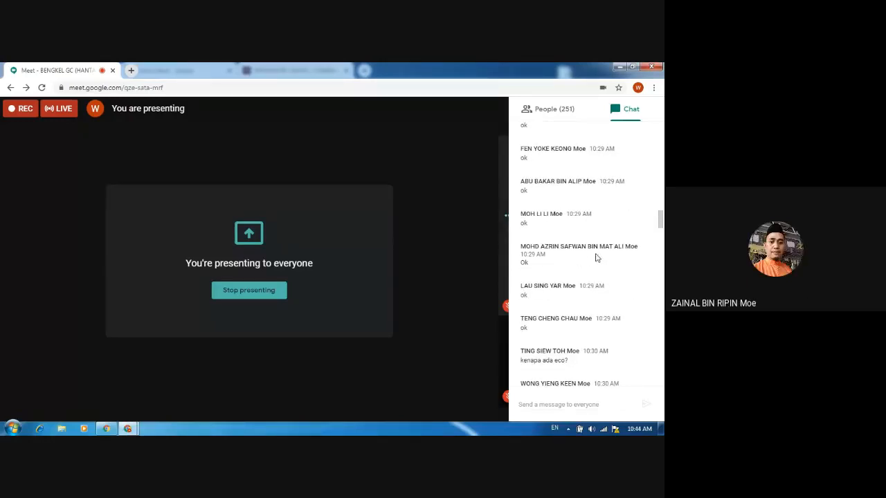
scroll(596, 258, "down", 1)
left_click_drag(660, 224, 658, 301)
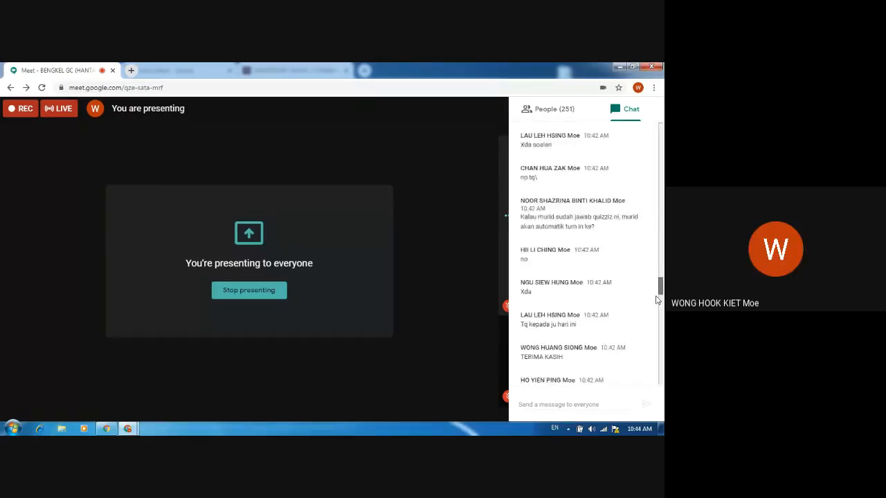
scroll(629, 320, "down", 10)
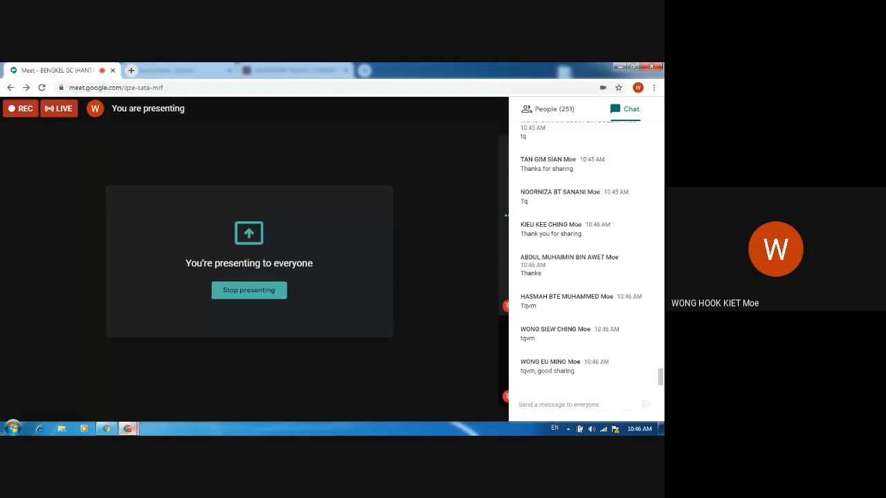
- Switch back to Google Classroom, open the class's Grades page and close both Quizizz pages
mouse_move(127, 428)
left_click(181, 376)
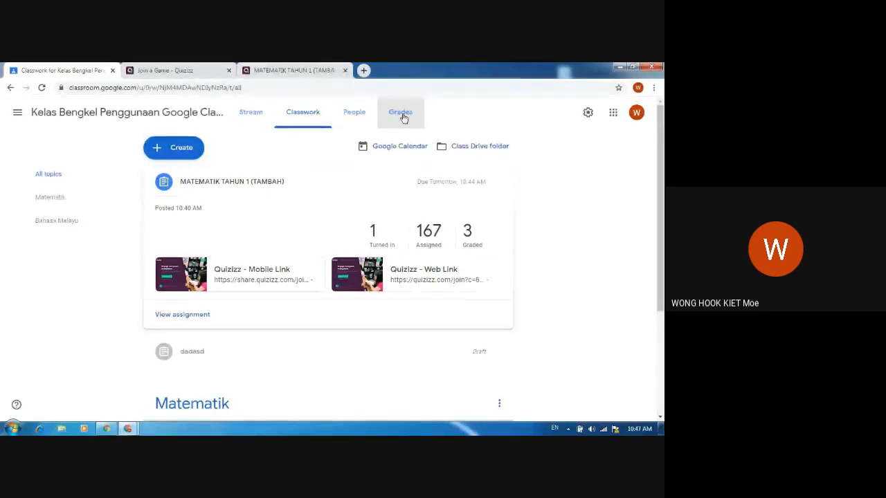
left_click(305, 69)
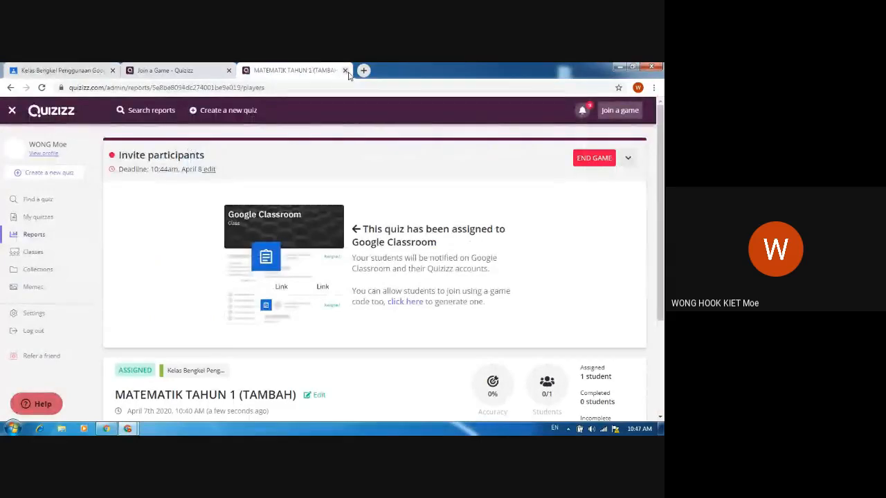
left_click(345, 70)
left_click(229, 70)
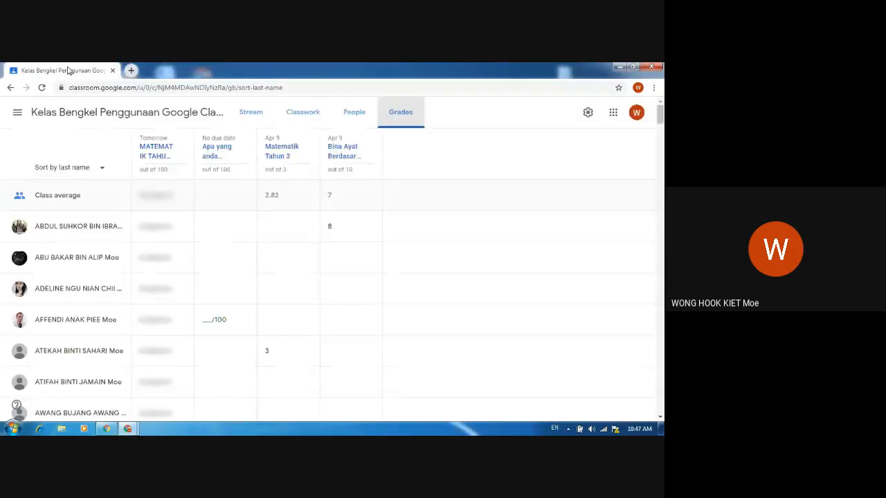
- Open the "Ulang kaji" form attached to the Matematik Tahun 3 assignment for editing in Google Forms and show its responses
left_click(276, 158)
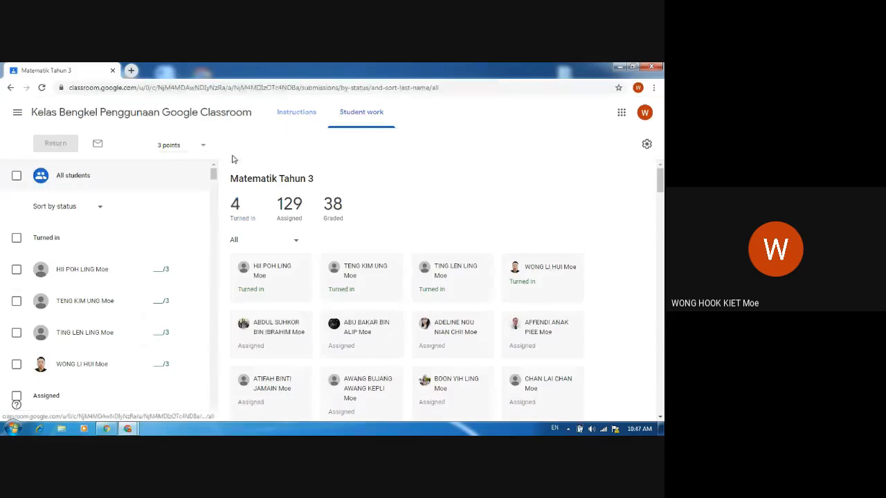
left_click(296, 112)
left_click(284, 248)
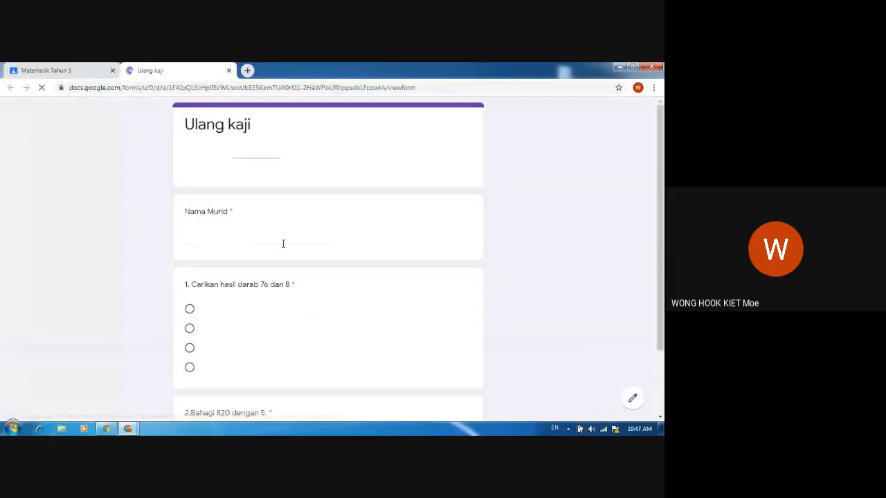
left_click(634, 401)
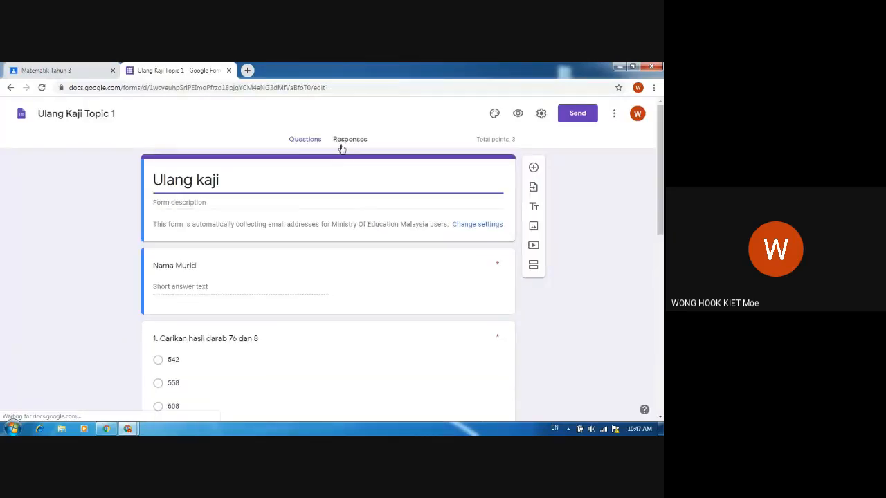
left_click(345, 144)
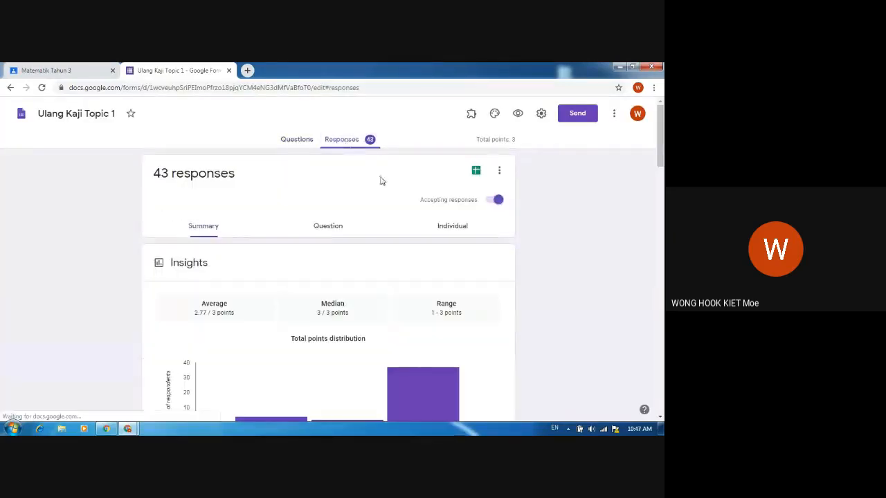
- Examine the response summary's insights, points distribution chart and list of student scores
scroll(519, 291, "down", 1)
scroll(560, 304, "up", 1)
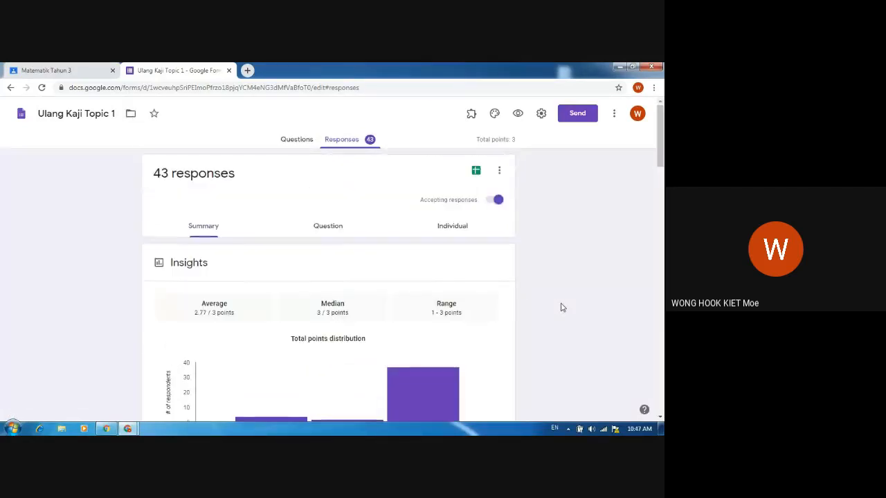
scroll(561, 307, "down", 5)
scroll(561, 328, "up", 5)
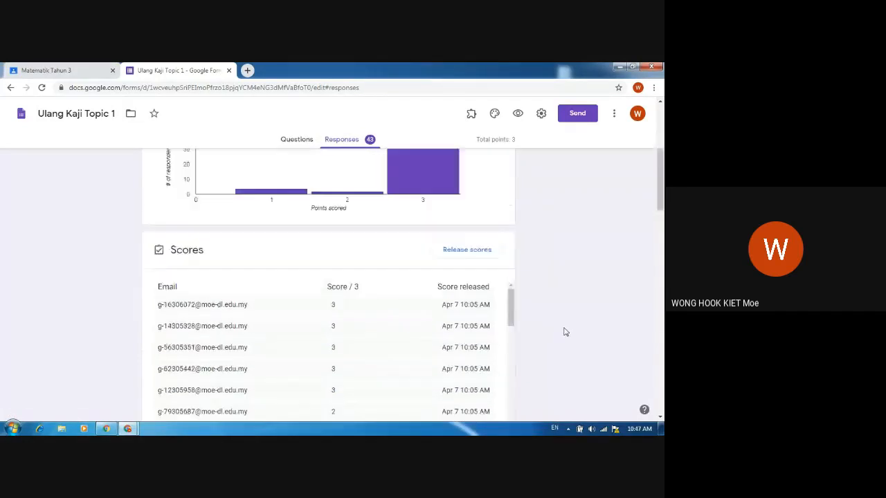
scroll(560, 328, "down", 1)
scroll(546, 330, "down", 2)
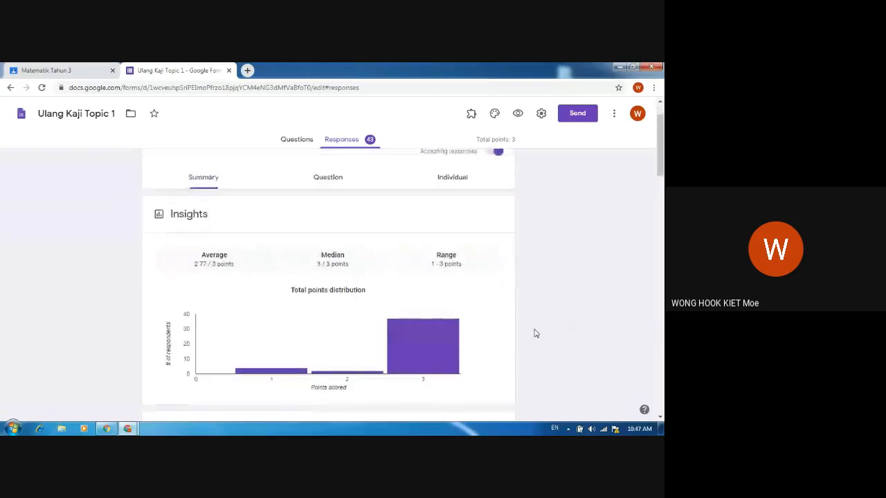
scroll(366, 314, "down", 1)
scroll(366, 313, "down", 1)
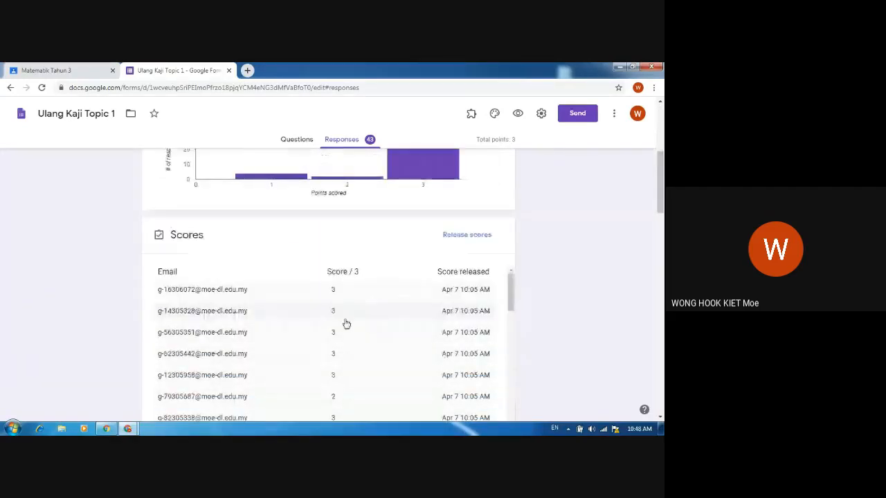
- Look through the rest of the student score list in the quiz's response summary and return to the insights
scroll(344, 323, "down", 5)
scroll(366, 341, "down", 3)
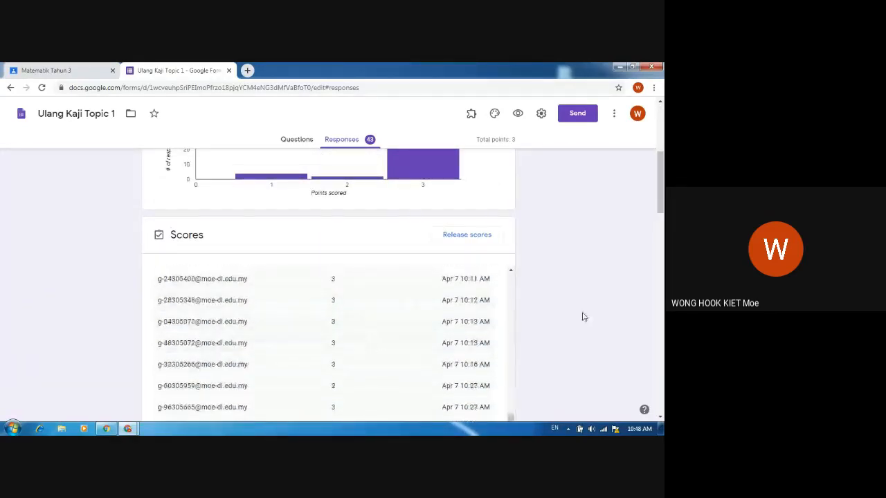
scroll(643, 298, "up", 5)
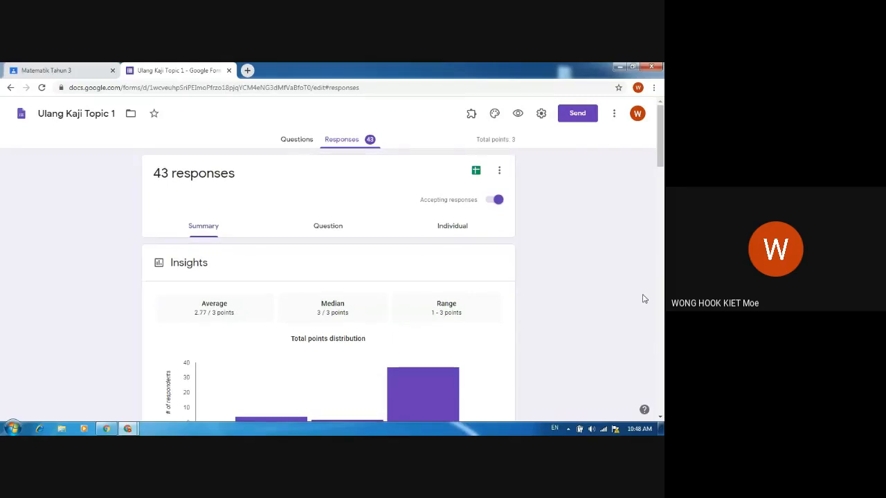
- Review the Ulang Kaji Topic 1 form's questions and return to the Matematik Tahun 3 assignment in Google Classroom
left_click(53, 70)
left_click(154, 70)
left_click_drag(661, 142, 661, 204)
left_click(288, 144)
scroll(411, 320, "down", 9)
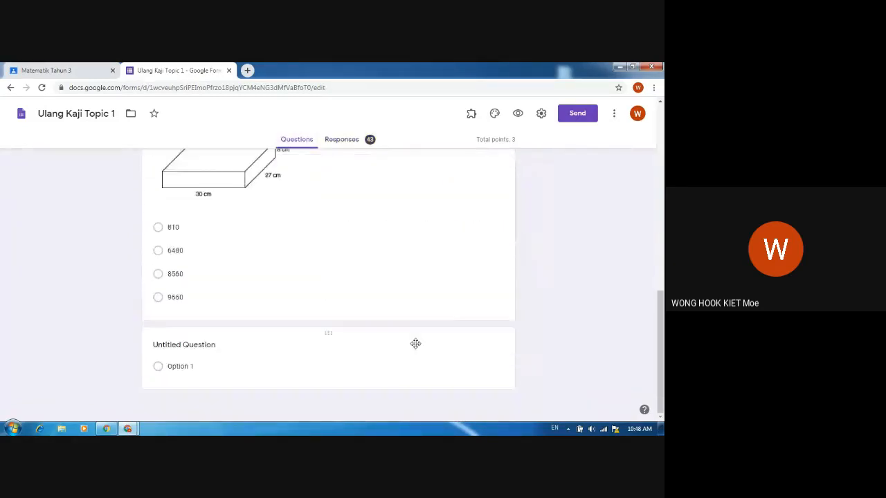
scroll(411, 188, "up", 1)
left_click(51, 69)
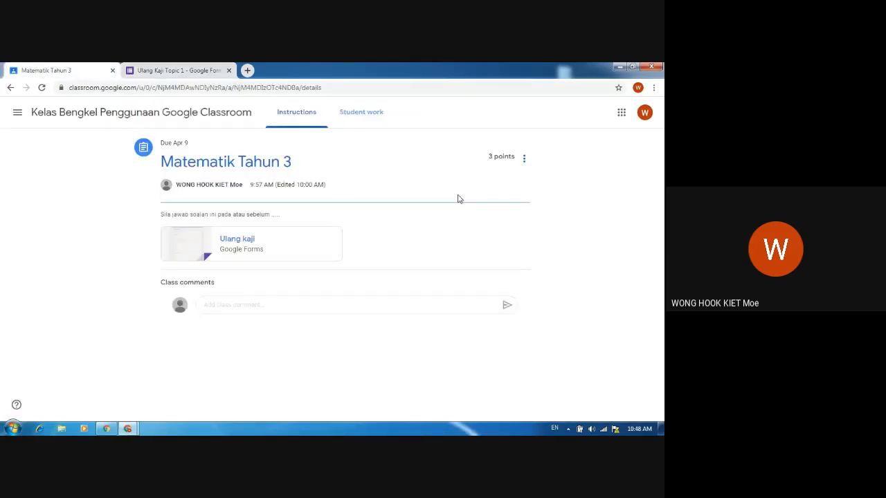
- Switch to the Google Meet window, read through the earlier and latest chat messages, and close the chat
mouse_move(128, 428)
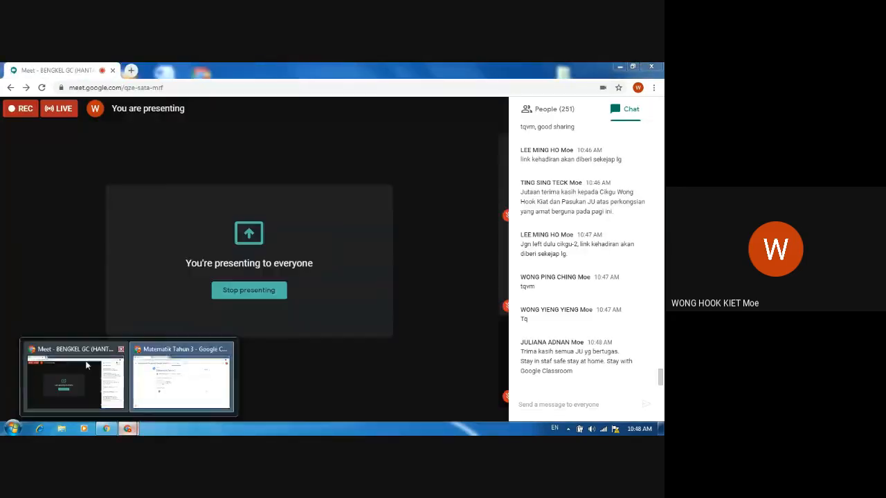
left_click(75, 382)
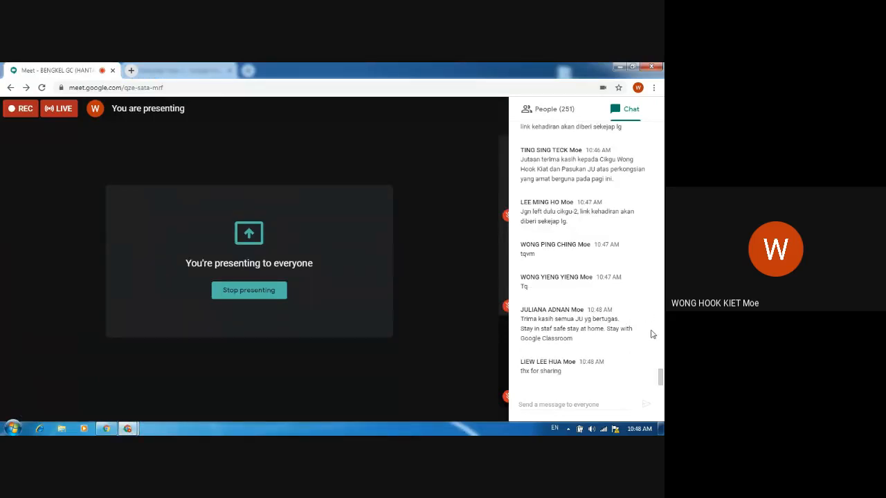
scroll(630, 323, "up", 5)
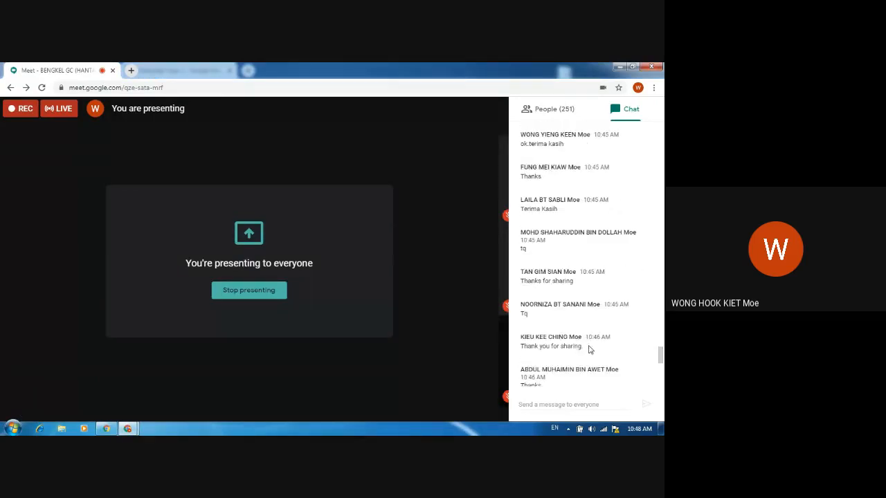
scroll(637, 322, "down", 3)
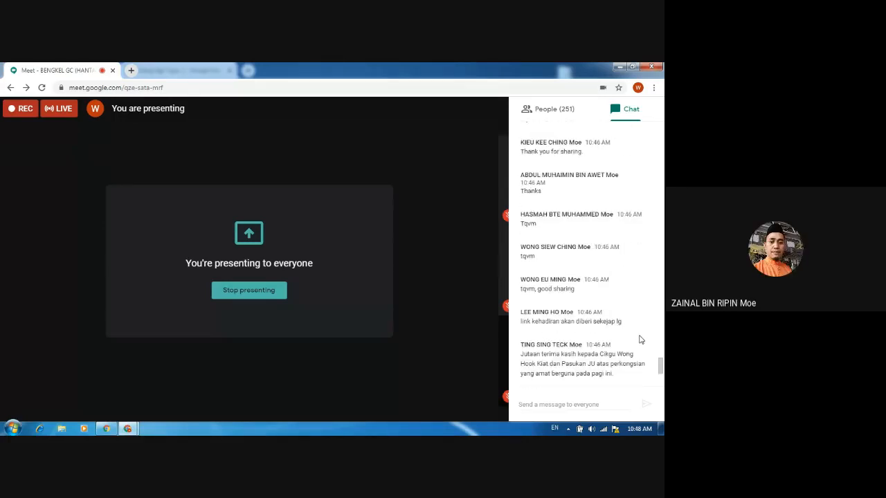
scroll(639, 337, "down", 5)
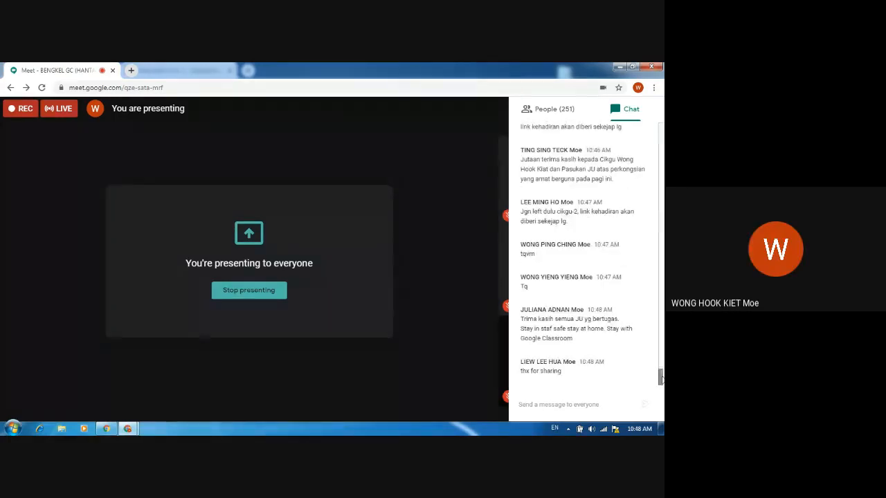
left_click_drag(661, 378, 661, 312)
left_click(362, 218)
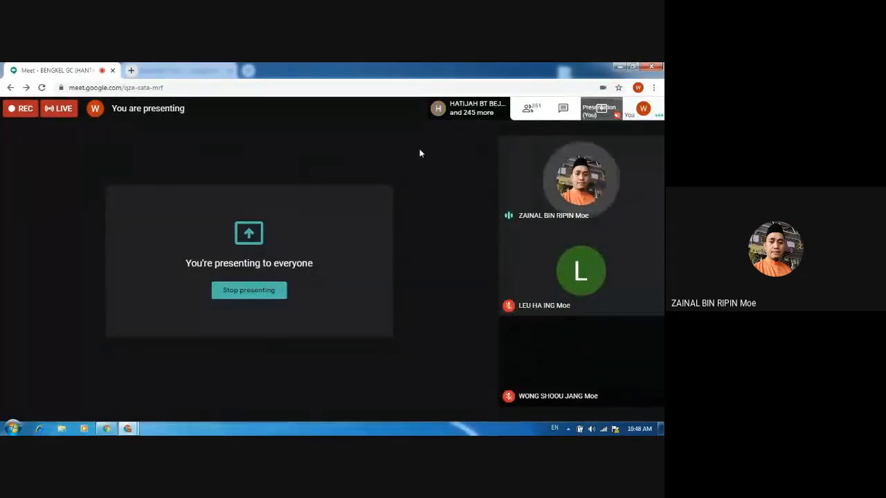
- Reopen the meeting chat to read the participants' newest messages, close it and mute the microphone
left_click(567, 113)
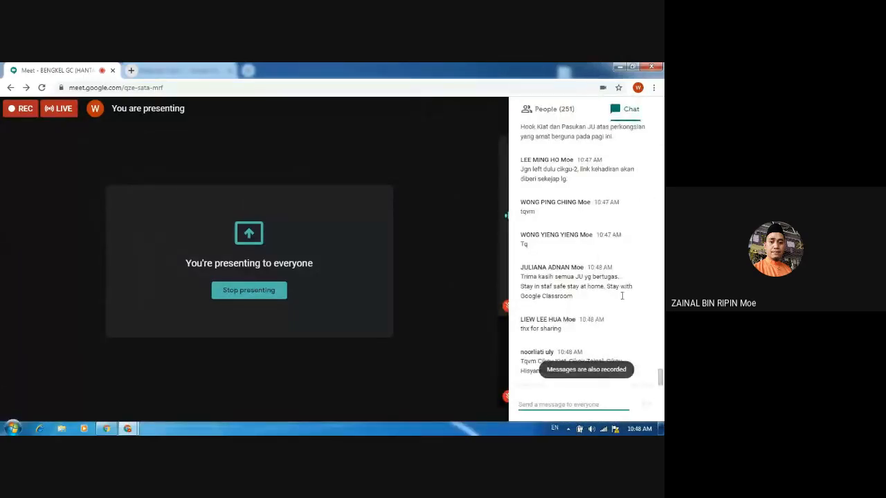
scroll(636, 332, "up", 5)
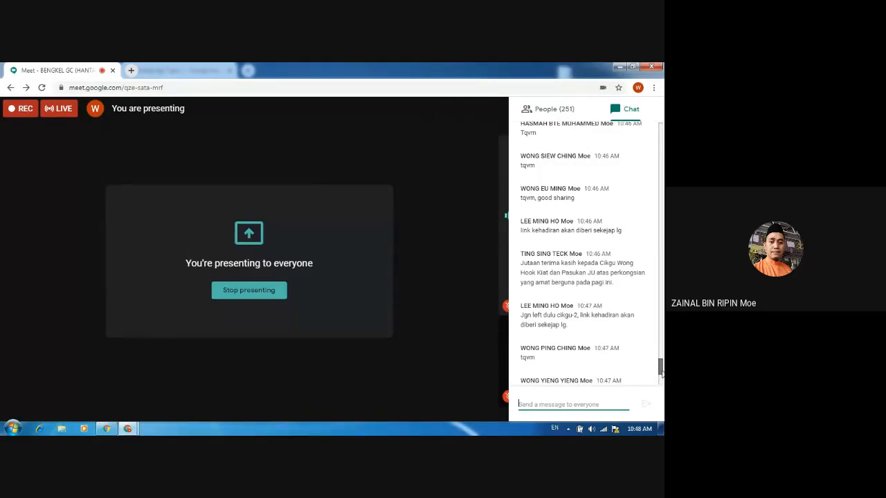
mouse_move(663, 374)
left_mouse_down()
mouse_move(663, 340)
mouse_move(663, 381)
left_mouse_up()
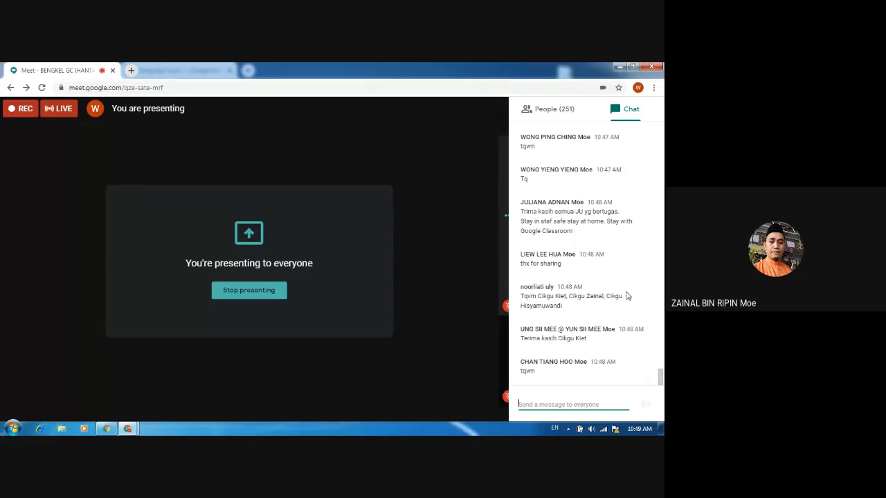
scroll(627, 290, "up", 5)
scroll(644, 292, "up", 5)
scroll(645, 292, "down", 10)
left_click(456, 270)
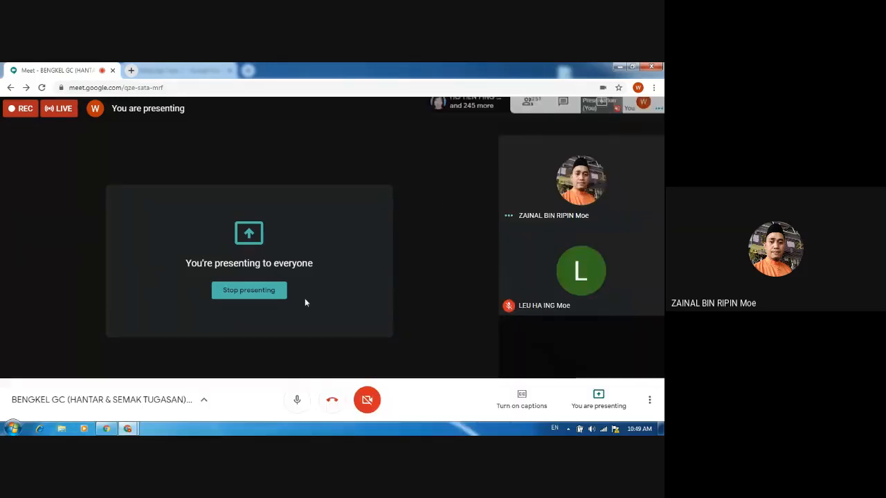
left_click(296, 401)
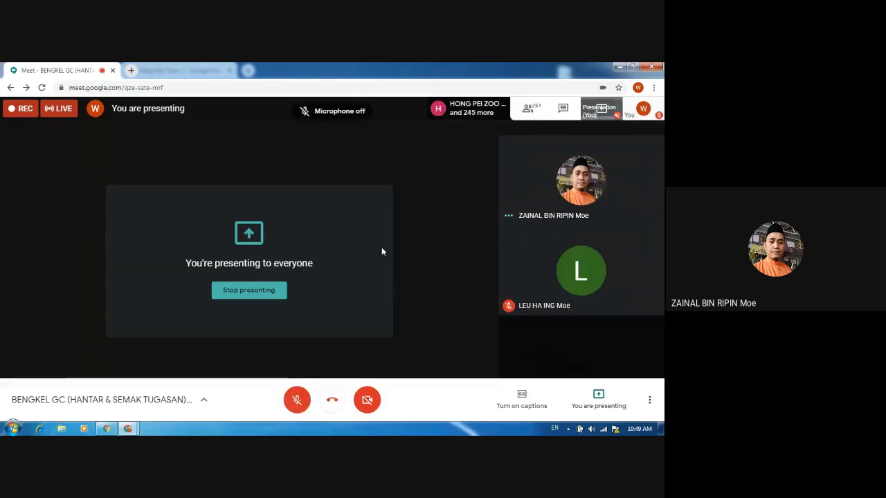
- Check the latest chat messages and briefly unmute the microphone before muting it again
left_click(563, 109)
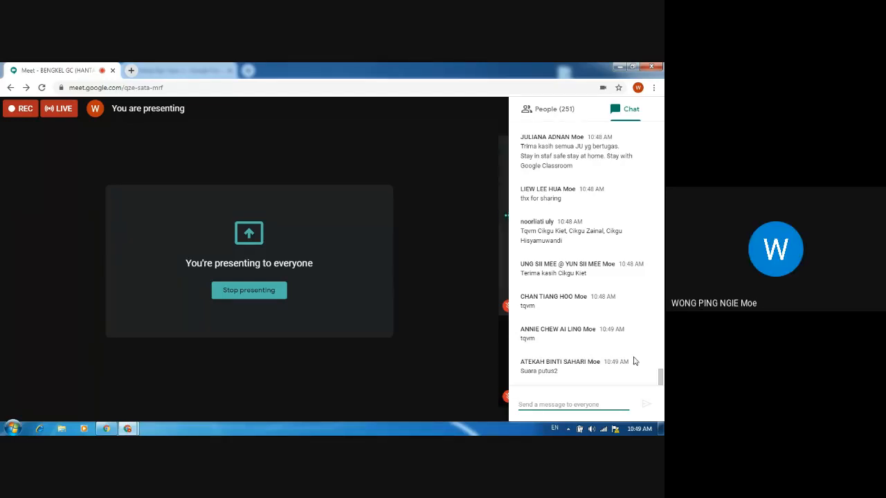
left_click(217, 267)
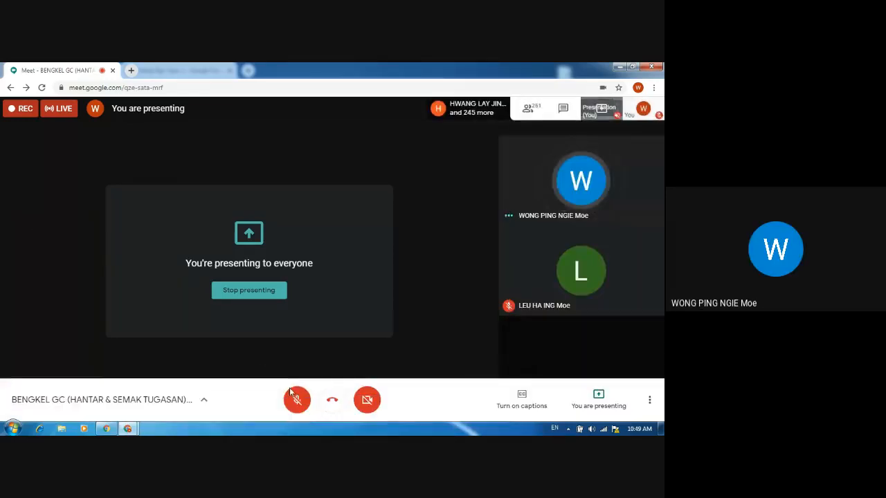
left_click(297, 402)
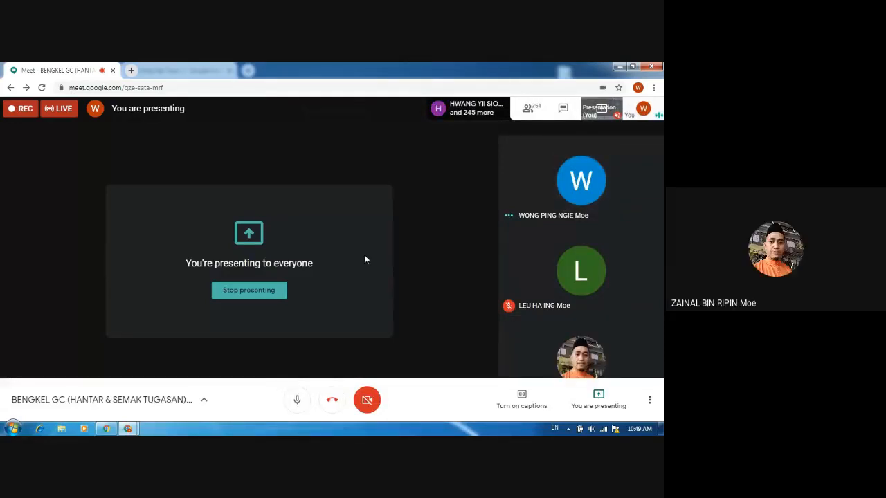
left_click(297, 400)
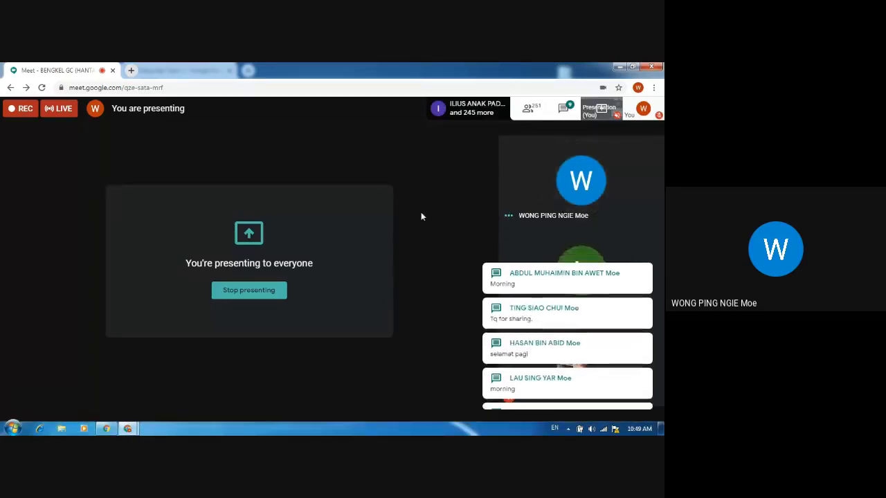
- Open the meeting chat and send everyone a greeting beginning with "Salam S"
left_click(563, 108)
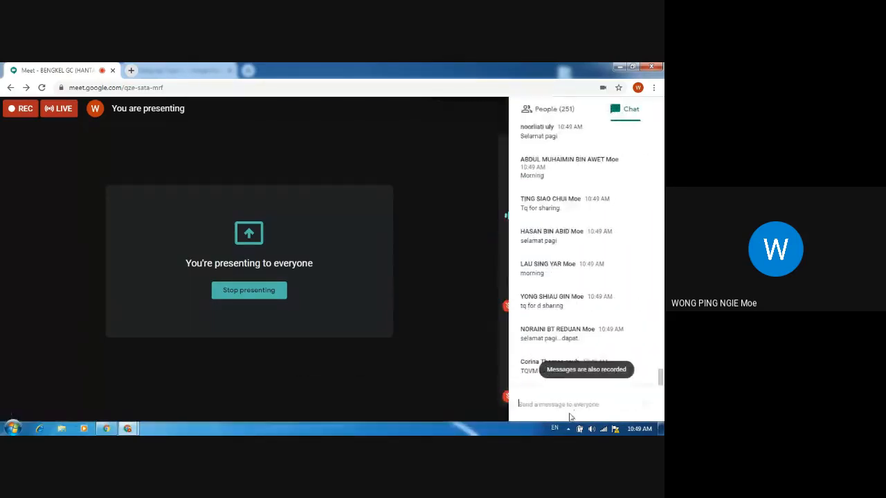
type("Salamat")
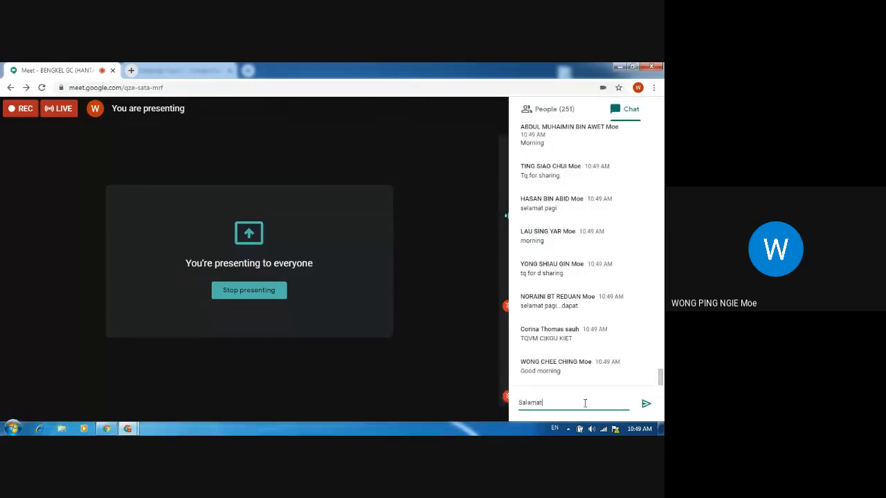
key("BackSpace")
key("BackSpace")
type("m S")
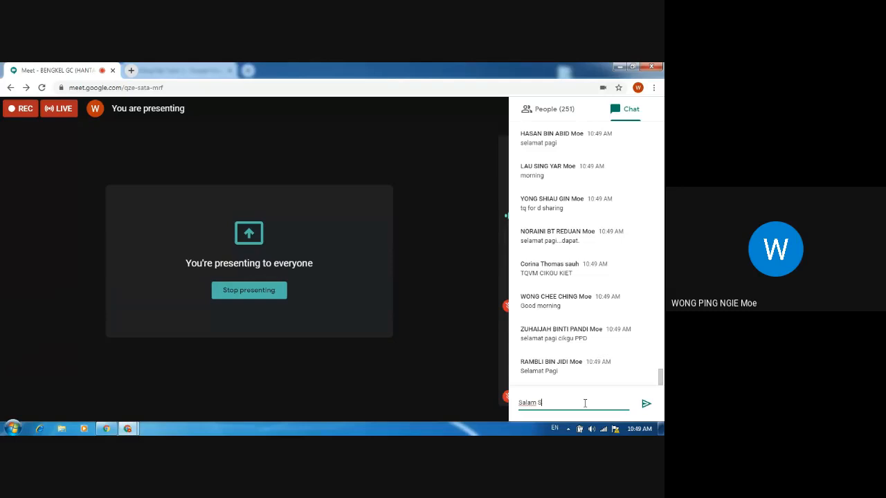
key("Return")
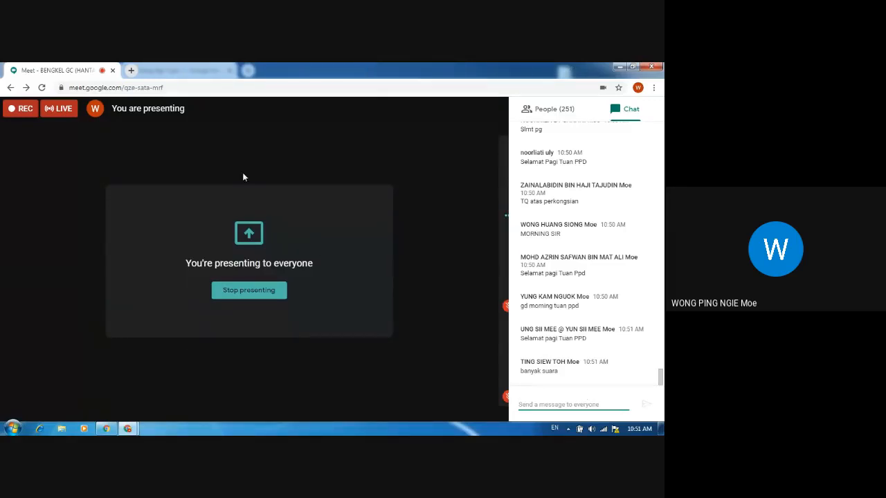
- Close and reopen the meeting chat, and send everyone the message "selamat pagi"
left_click(297, 166)
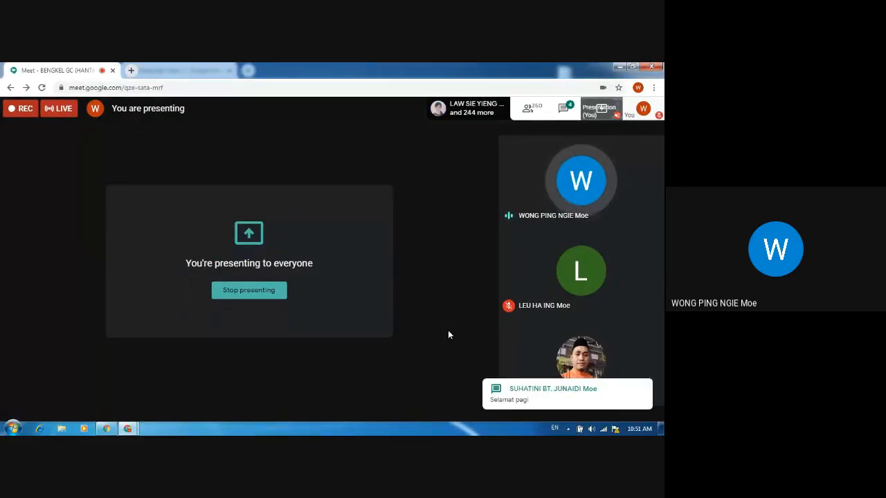
left_click(559, 112)
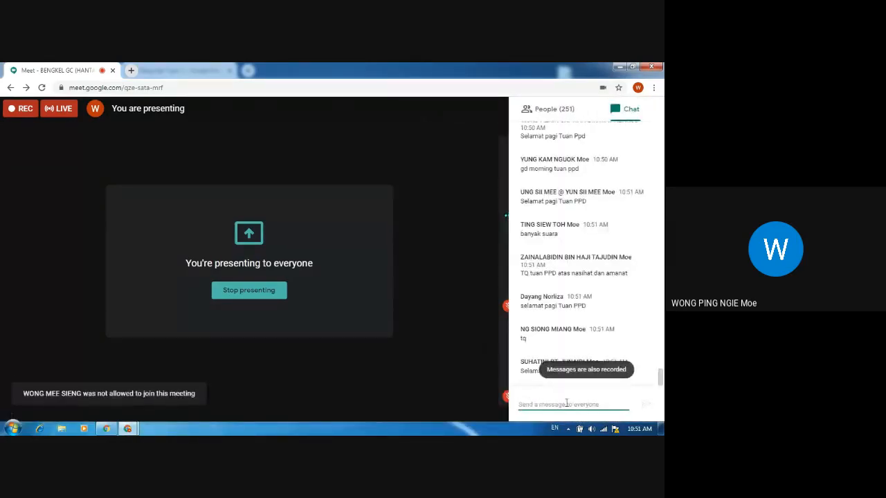
type("se")
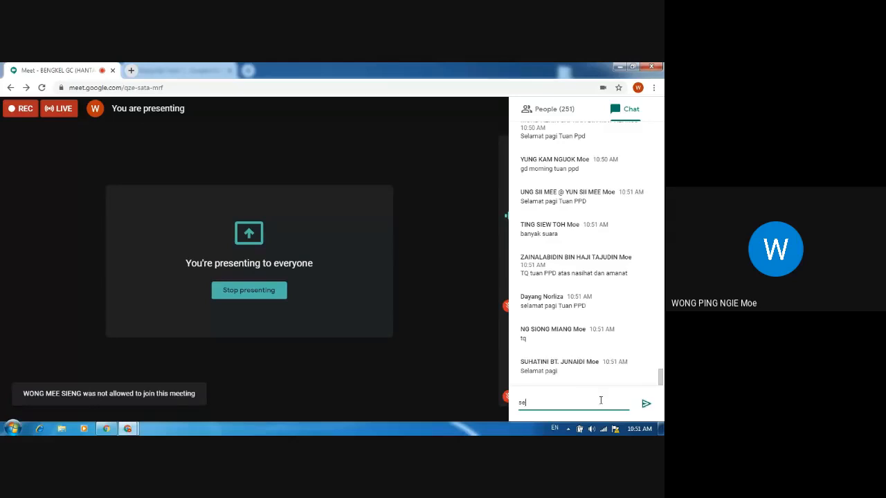
type("lamat pagi")
key("Return")
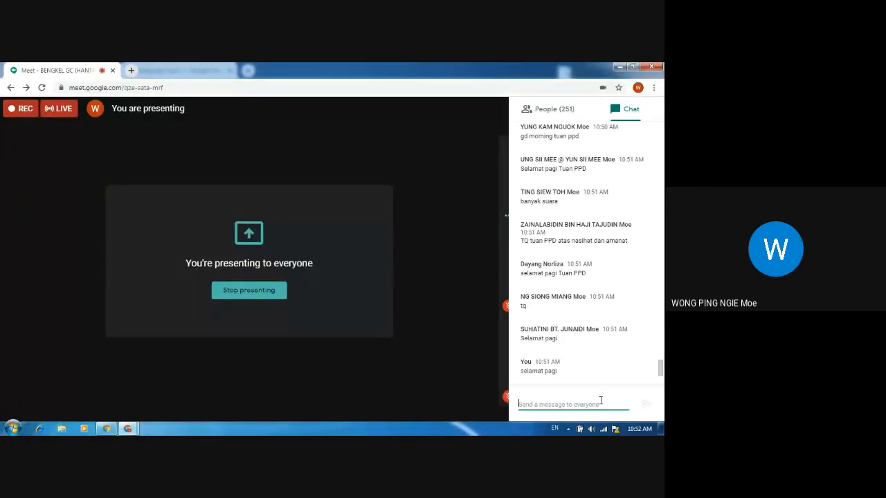
- Look back through the earlier chat greetings and go through the meeting's participant list
scroll(611, 264, "up", 10)
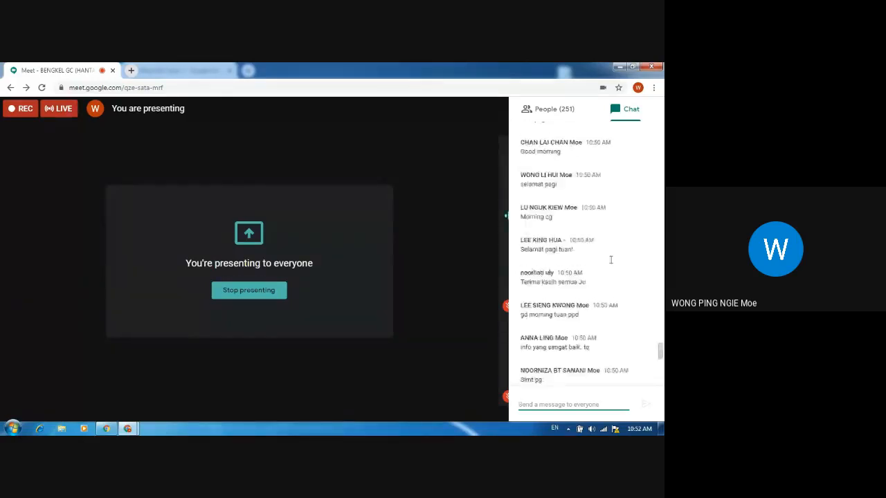
left_click(566, 109)
scroll(622, 216, "down", 3)
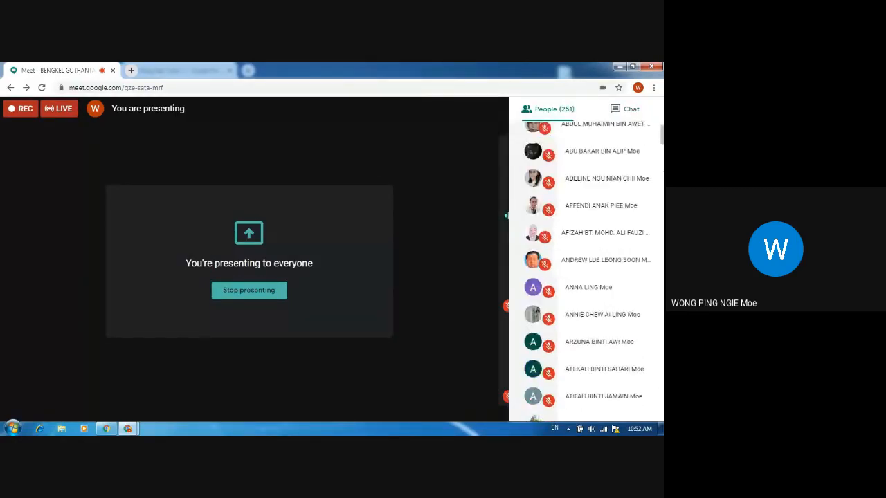
scroll(662, 237, "down", 20)
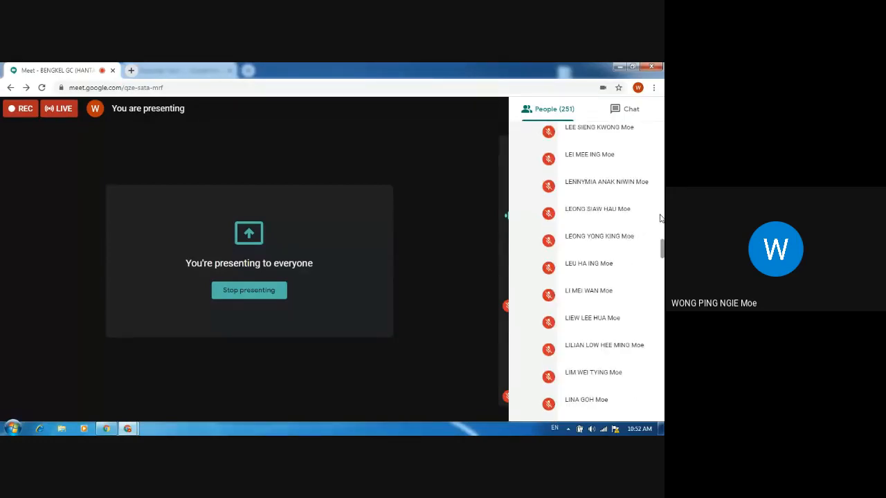
left_click_drag(663, 270, 659, 372)
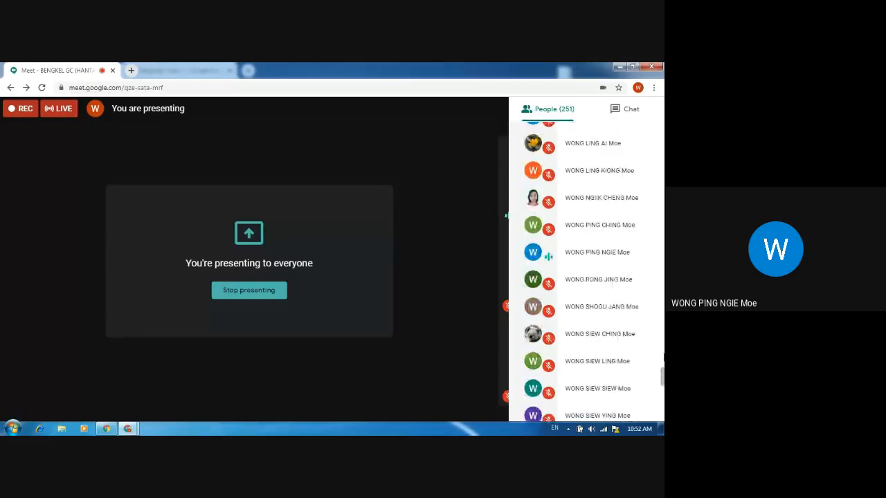
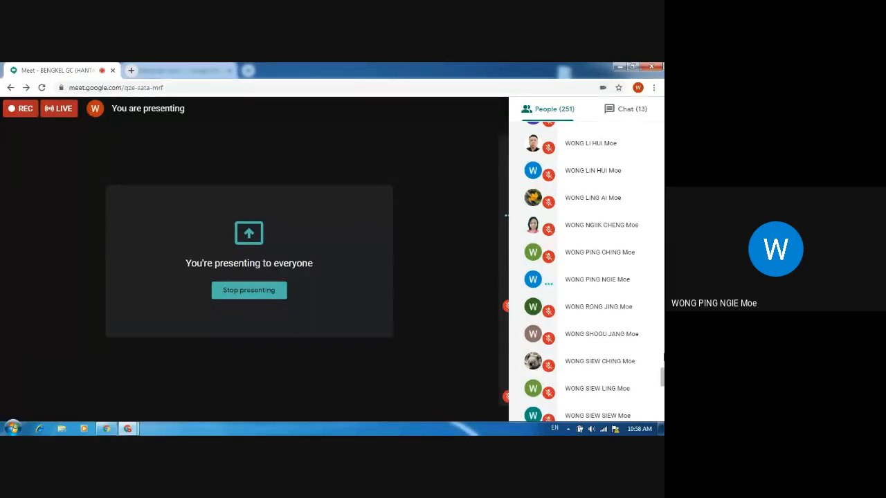
- Leave the participant list, open the meeting chat and send everyone the message "tq tuan"
left_click(285, 351)
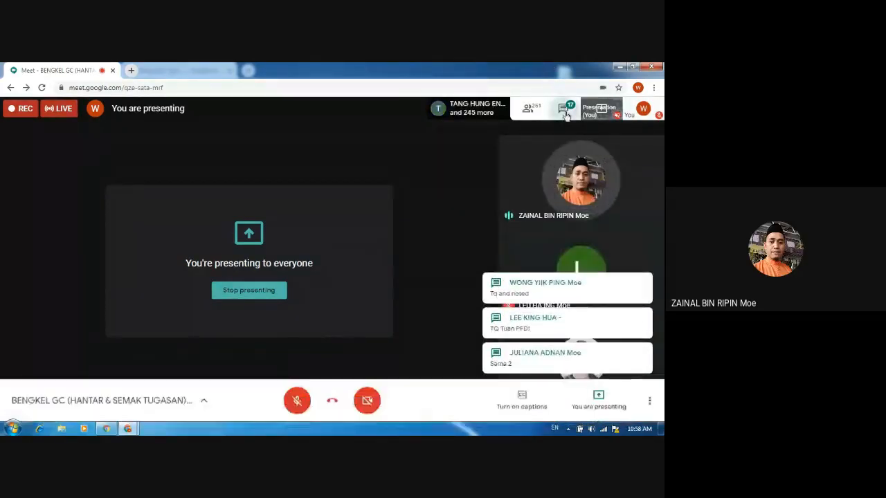
left_click(540, 321)
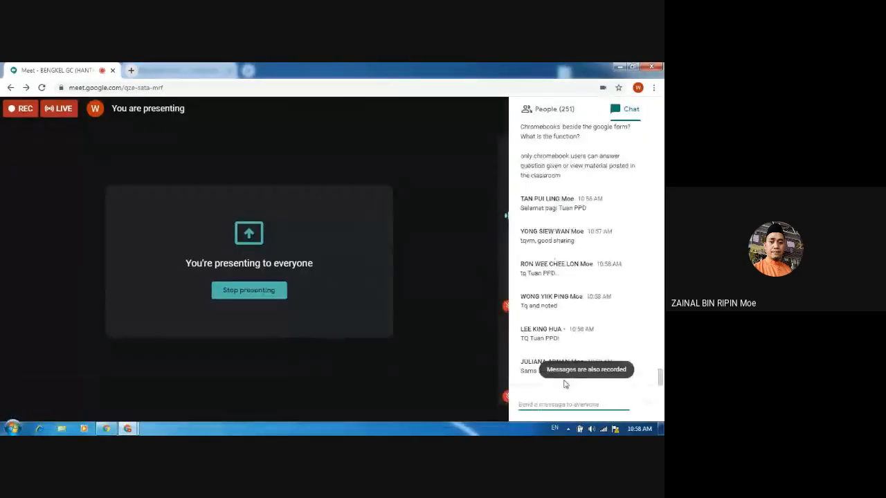
type("tq cikg")
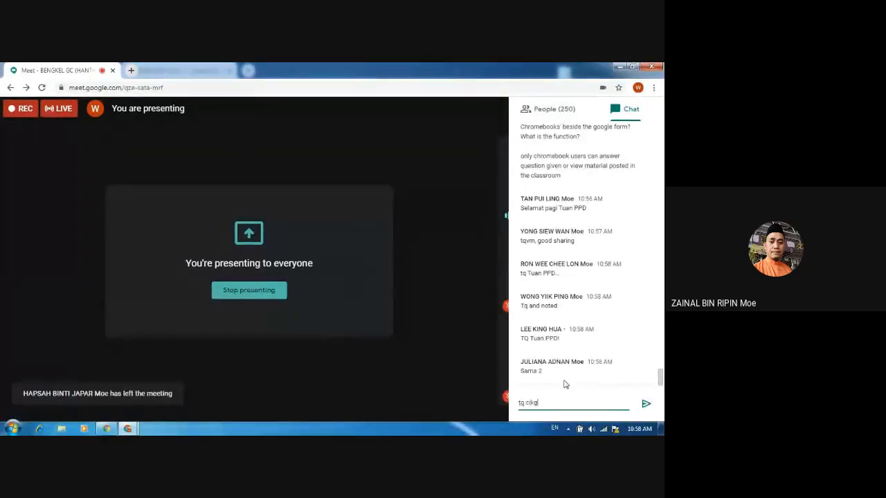
key("BackSpace")
key("BackSpace")
type("tuan")
key("Return")
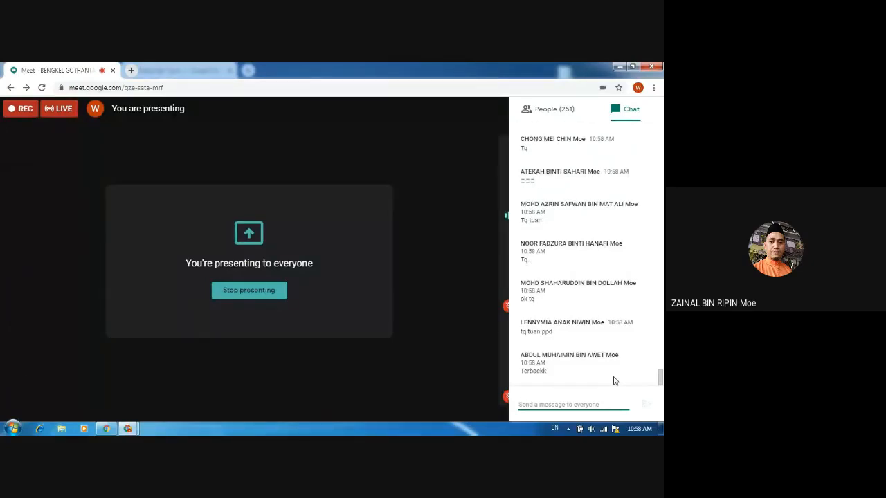
- Check the latest chat messages, and briefly turn the microphone on before muting it again
left_click(422, 192)
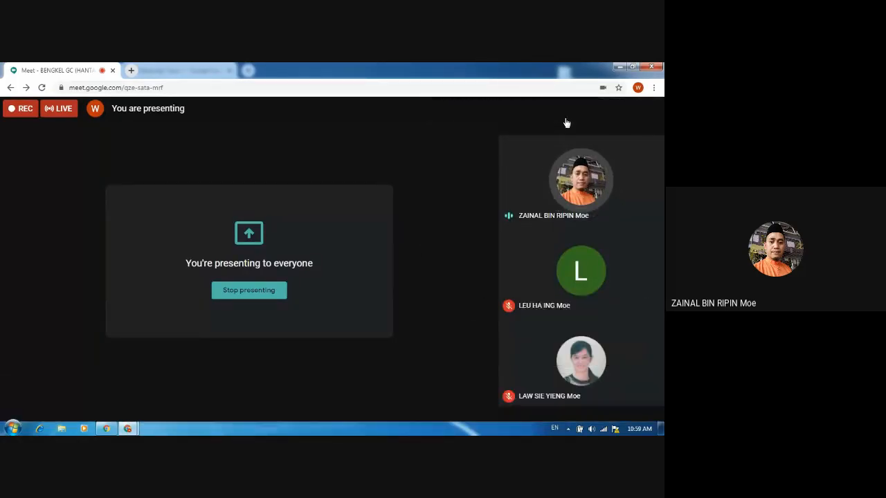
left_click(563, 108)
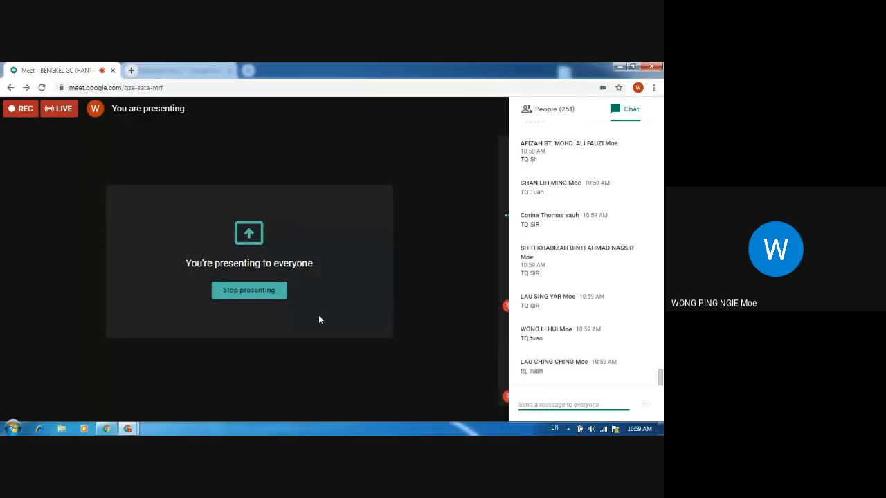
left_click(300, 402)
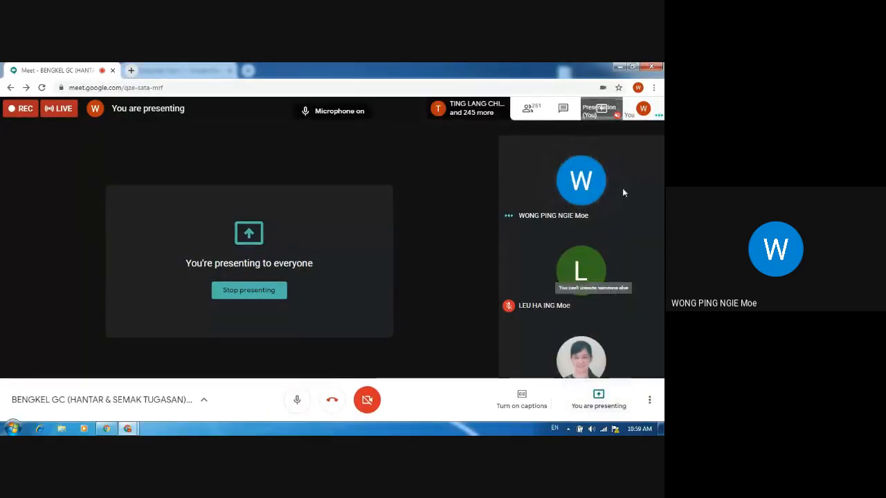
left_click(564, 110)
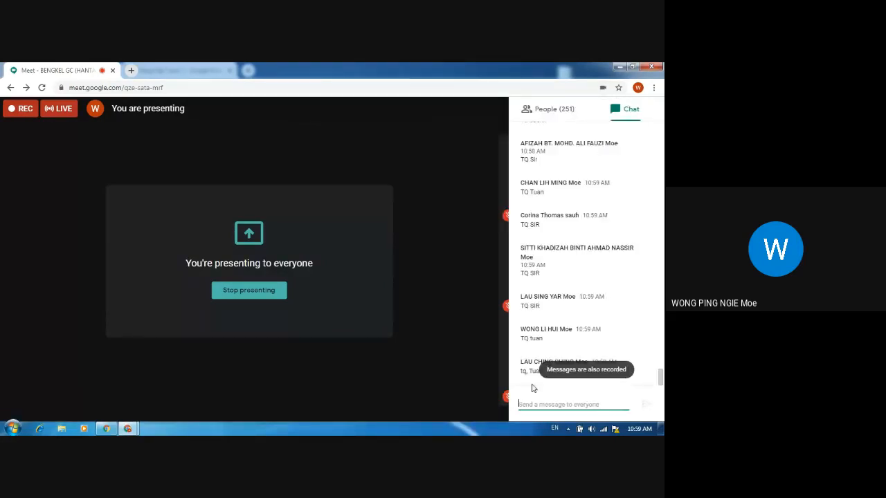
left_click(364, 362)
left_click(297, 400)
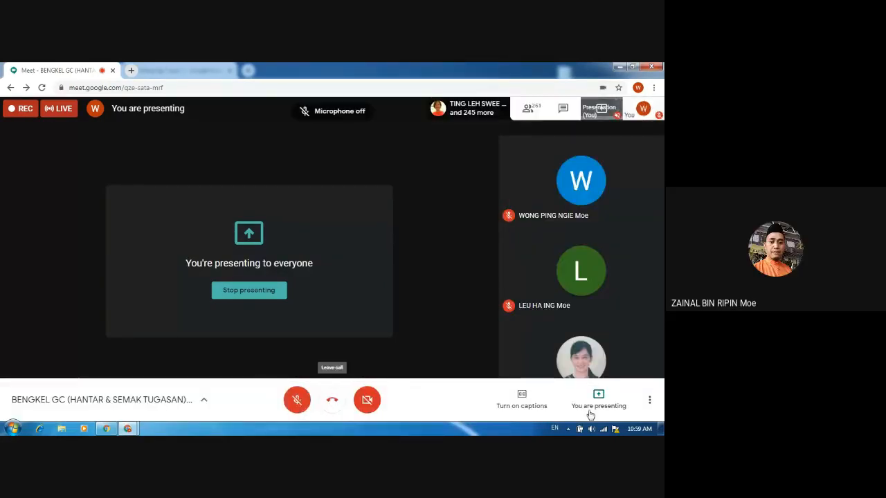
left_click(562, 110)
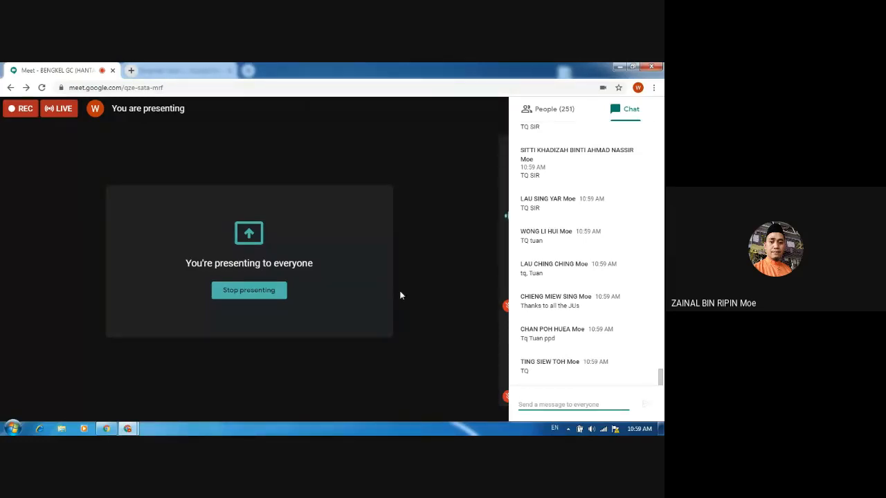
type("forms.gle")
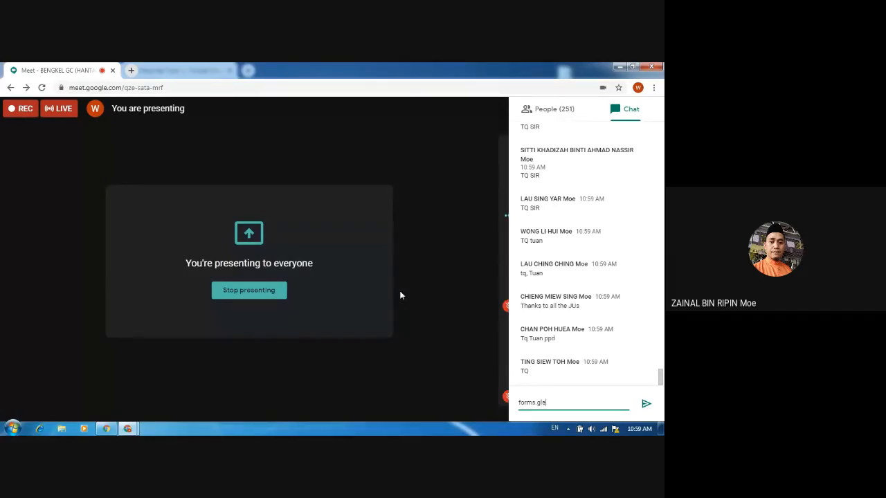
type("/w")
type("TT1")
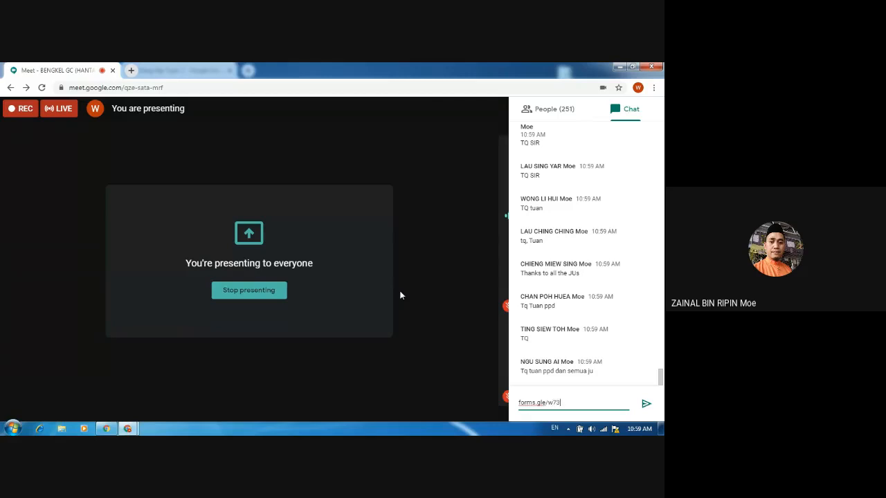
left_click(385, 317)
- Unmute the microphone and write a chat message to everyone with the form link beginning "forms.gle/w731Stg5H"
left_click(297, 400)
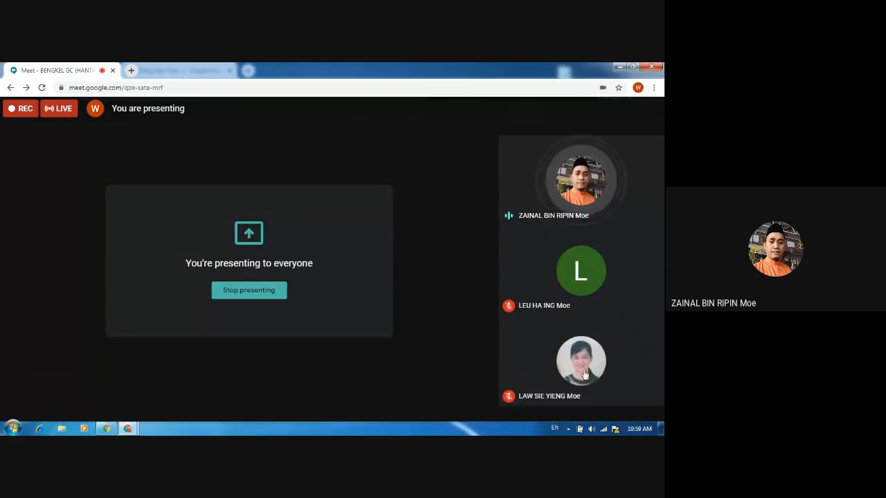
left_click(564, 110)
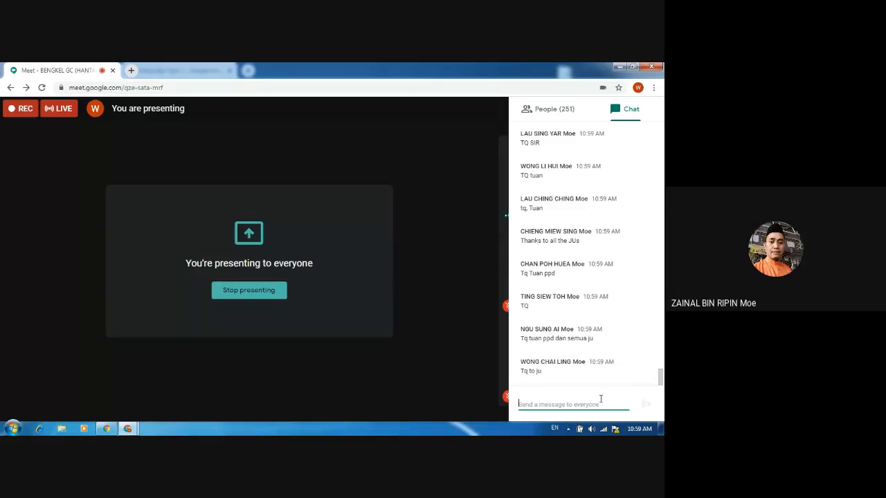
type("forms")
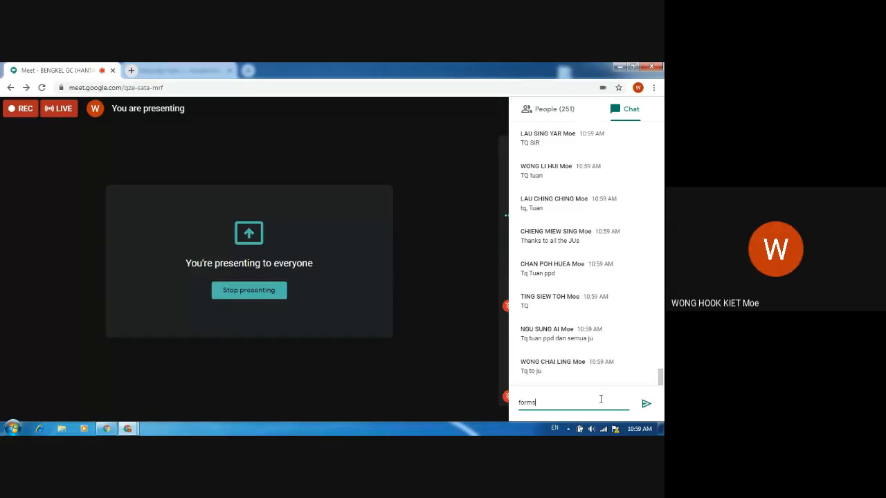
type(".gle/w731")
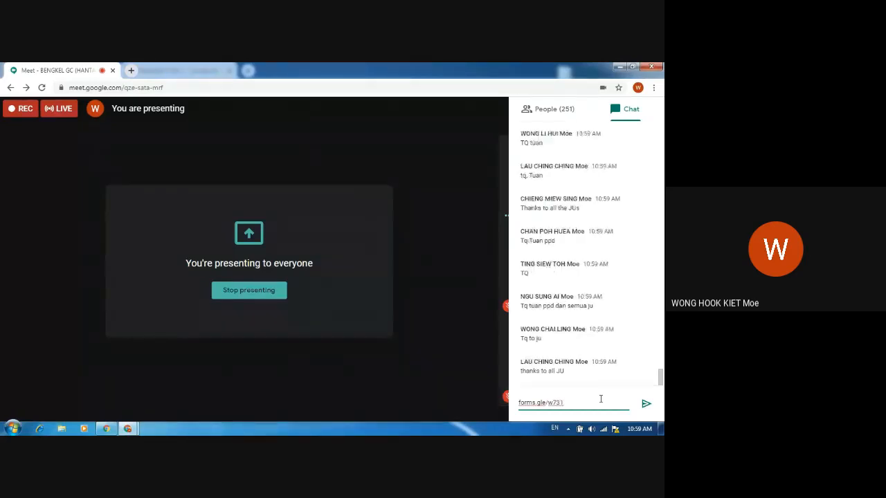
type("Stg5")
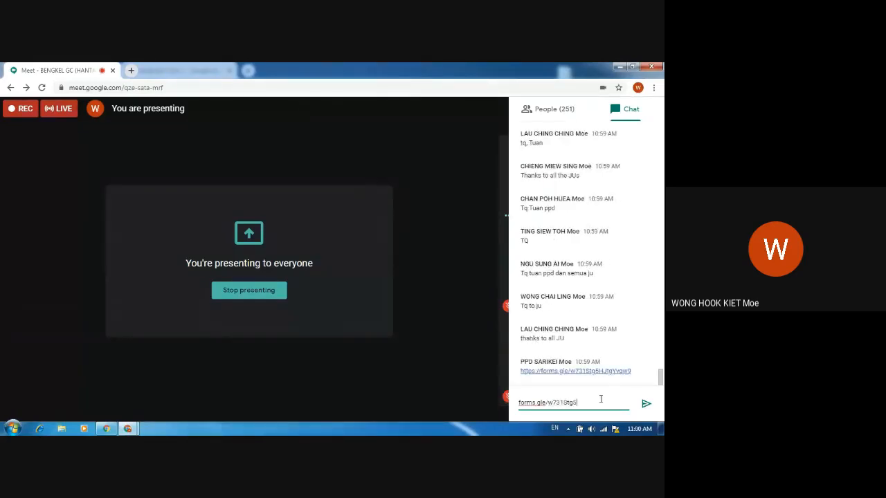
type("HJ")
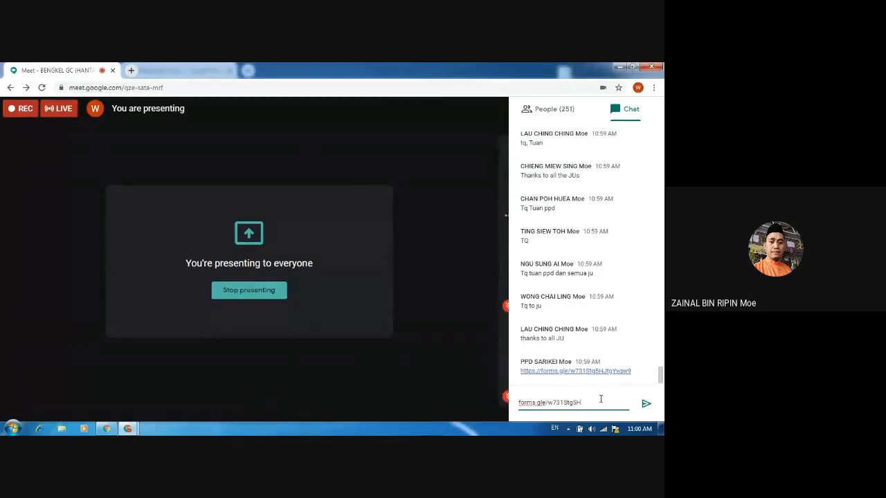